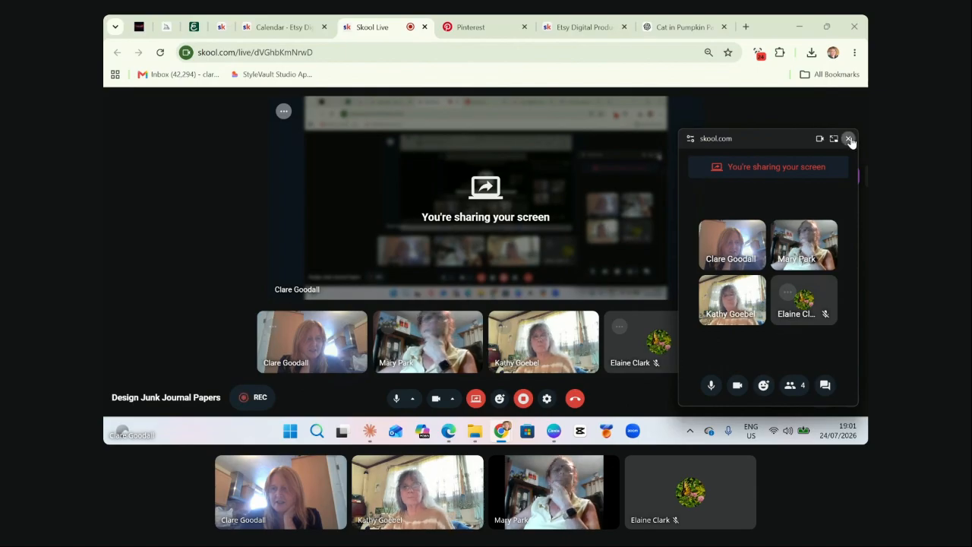
Close the floating call window, then switch to Canva and look over the designs and templates on its home page.
{"action": "left_click", "coordinate": [847, 139]}
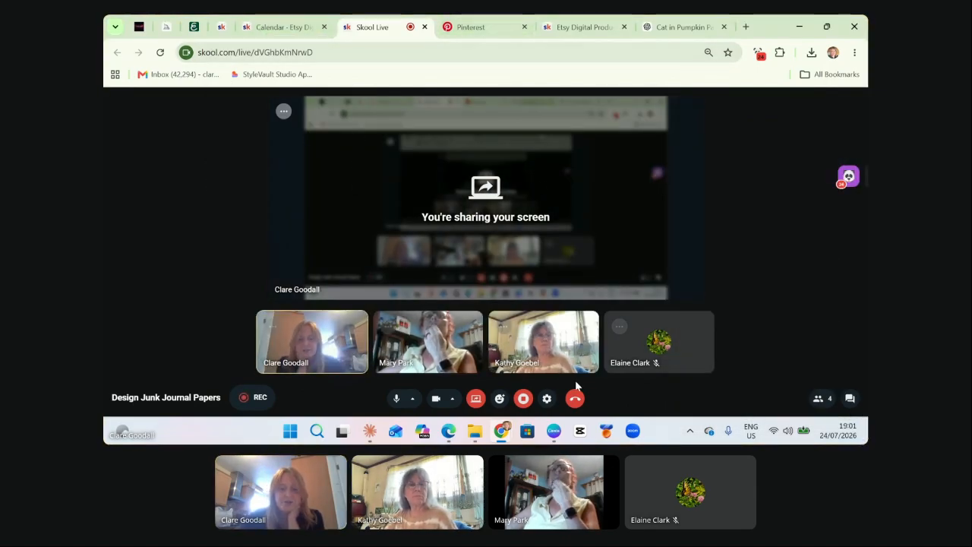
{"action": "left_click", "coordinate": [555, 432]}
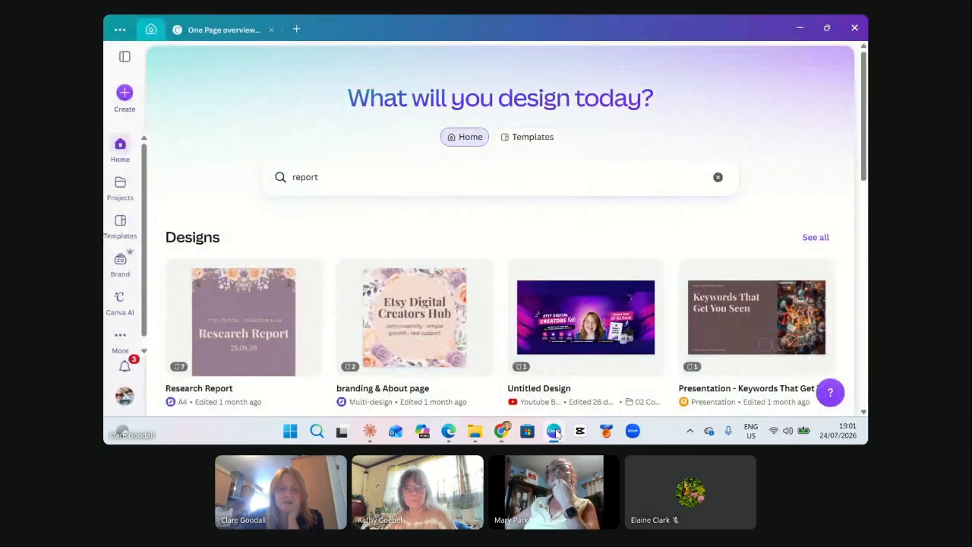
{"action": "scroll", "coordinate": [448, 281], "scroll_direction": "down", "scroll_amount": 3}
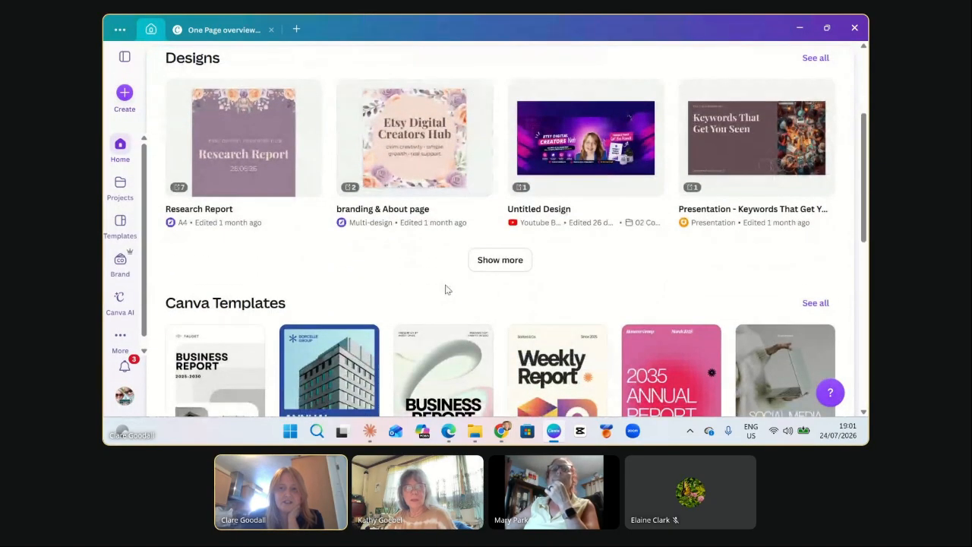
{"action": "scroll", "coordinate": [445, 287], "scroll_direction": "up", "scroll_amount": 2}
{"action": "scroll", "coordinate": [445, 284], "scroll_direction": "up", "scroll_amount": 1}
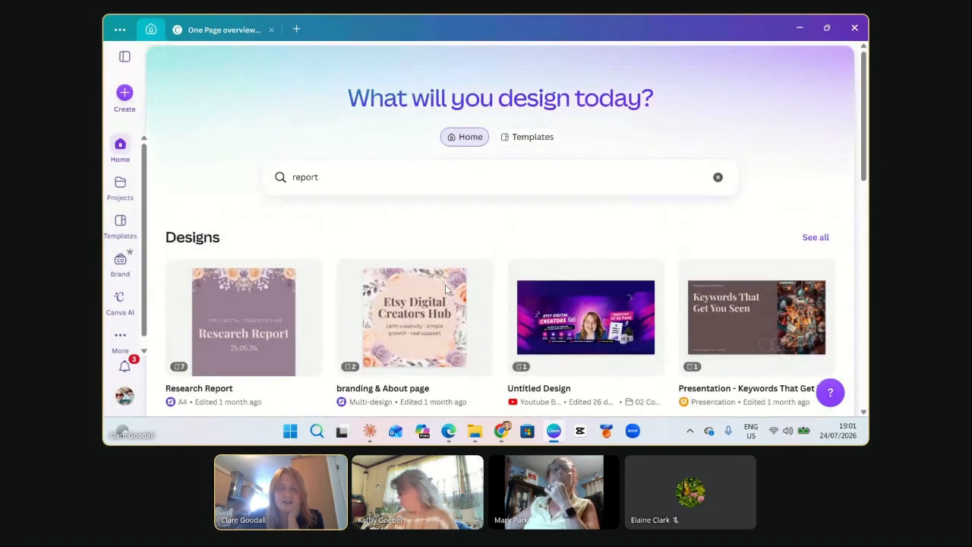
{"action": "left_click", "coordinate": [801, 30]}
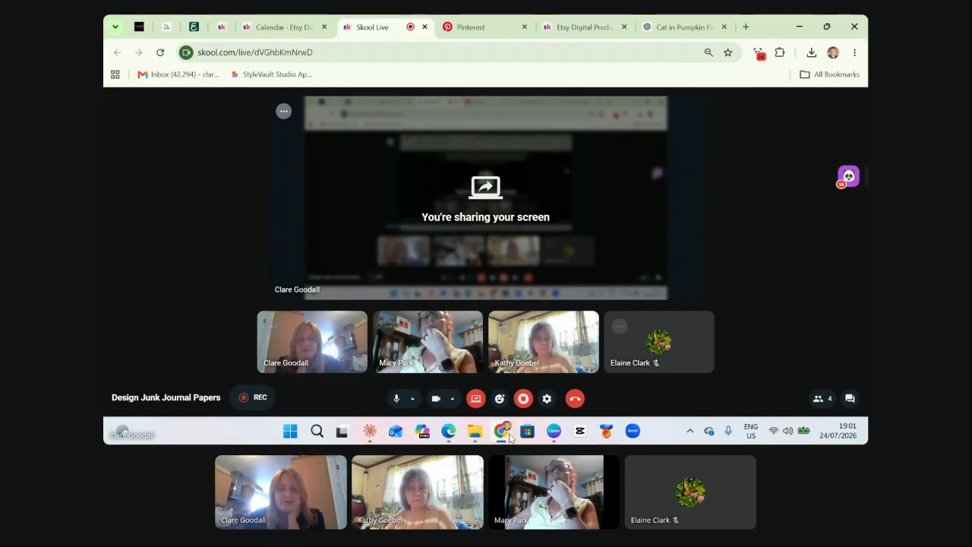
{"action": "left_click", "coordinate": [539, 403]}
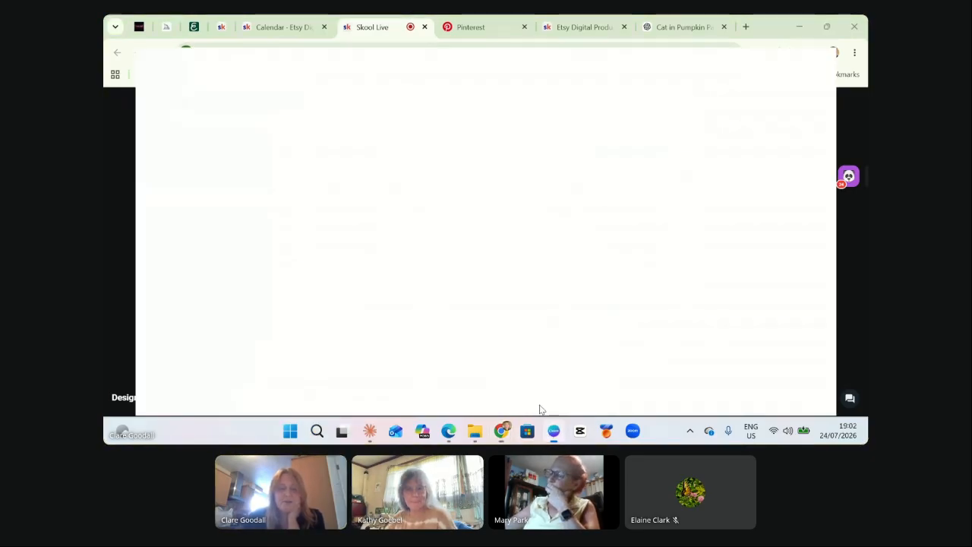
{"action": "scroll", "coordinate": [232, 237], "scroll_direction": "down", "scroll_amount": 5}
{"action": "scroll", "coordinate": [232, 237], "scroll_direction": "down", "scroll_amount": 3}
{"action": "scroll", "coordinate": [228, 266], "scroll_direction": "up", "scroll_amount": 4}
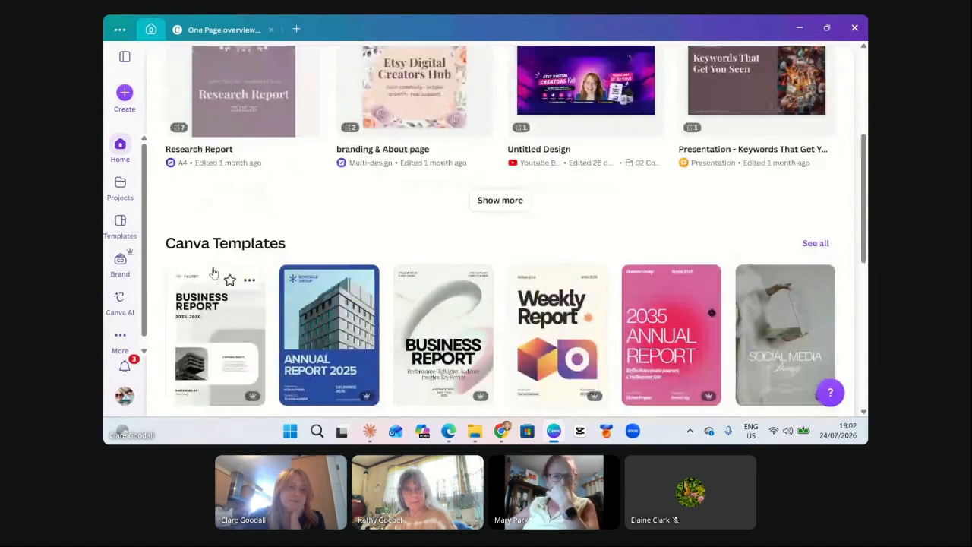
Open the overview of all Canva projects and look through its recents, folders, designs and images.
{"action": "left_click", "coordinate": [121, 186]}
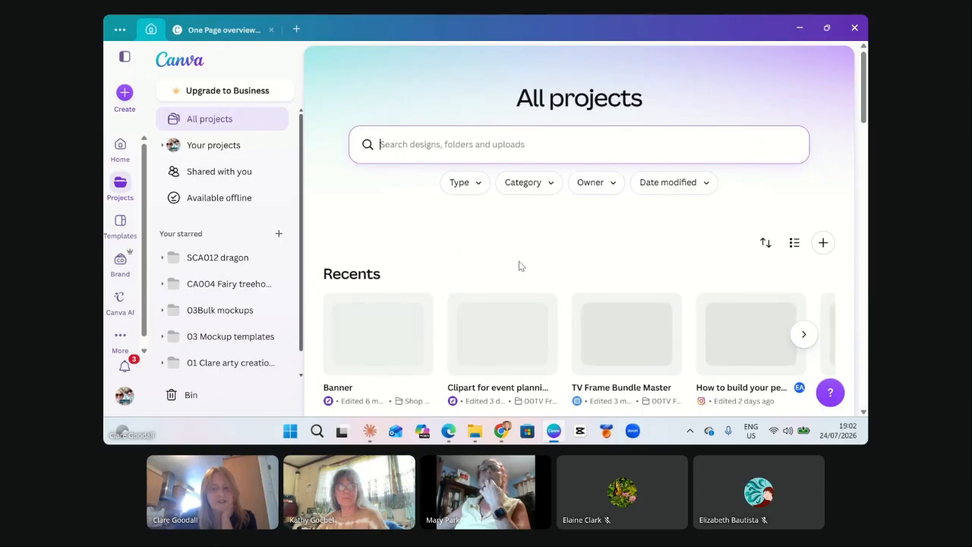
{"action": "scroll", "coordinate": [520, 266], "scroll_direction": "down", "scroll_amount": 3}
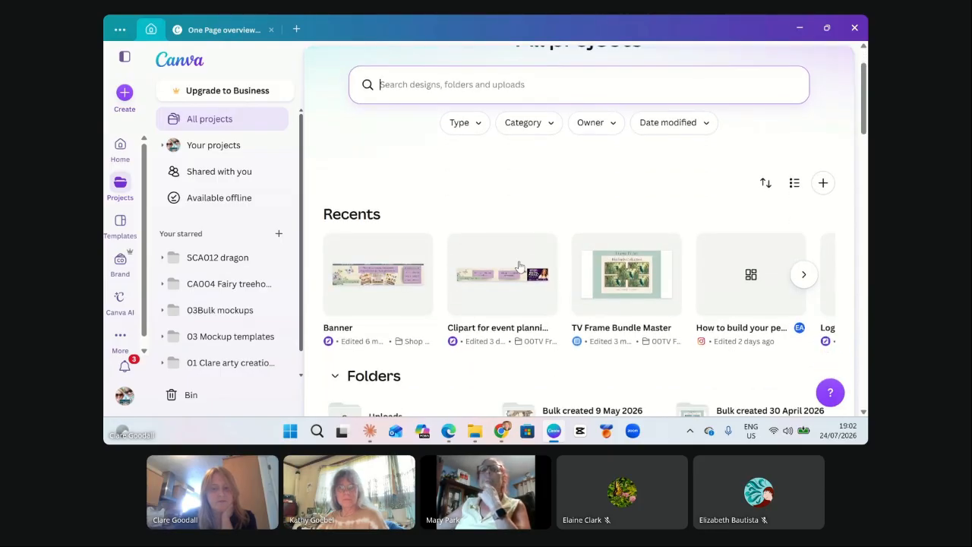
{"action": "scroll", "coordinate": [520, 266], "scroll_direction": "down", "scroll_amount": 6}
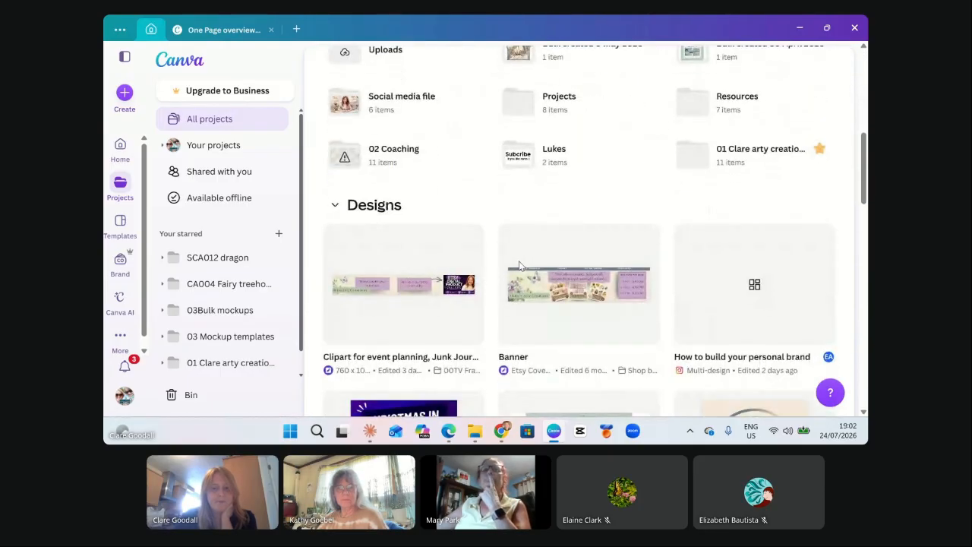
{"action": "scroll", "coordinate": [520, 266], "scroll_direction": "down", "scroll_amount": 1}
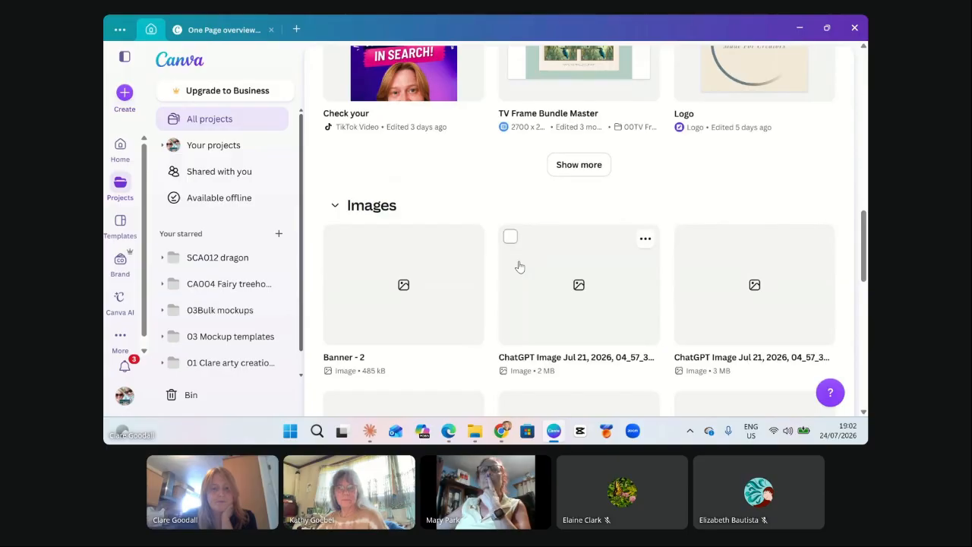
{"action": "scroll", "coordinate": [520, 266], "scroll_direction": "up", "scroll_amount": 4}
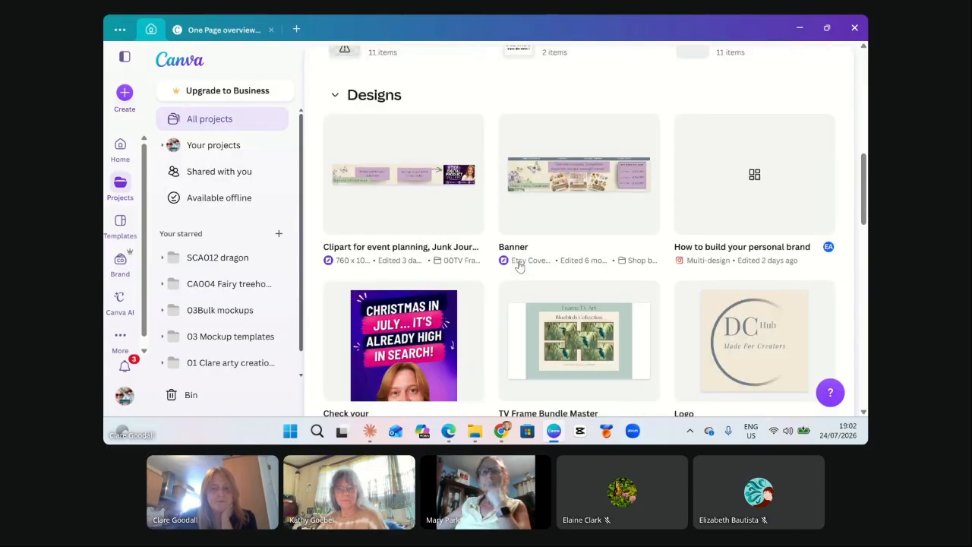
Expand the Designs section to show more entries and look through it for the workshop presentation.
{"action": "scroll", "coordinate": [611, 408], "scroll_direction": "down", "scroll_amount": 2}
{"action": "left_click", "coordinate": [579, 343]}
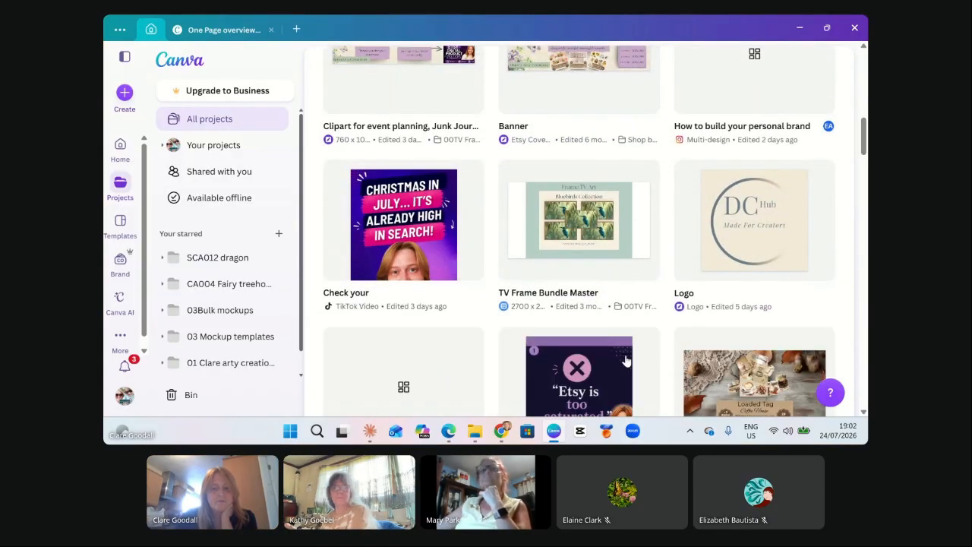
{"action": "scroll", "coordinate": [502, 353], "scroll_direction": "down", "scroll_amount": 1}
{"action": "scroll", "coordinate": [502, 352], "scroll_direction": "down", "scroll_amount": 4}
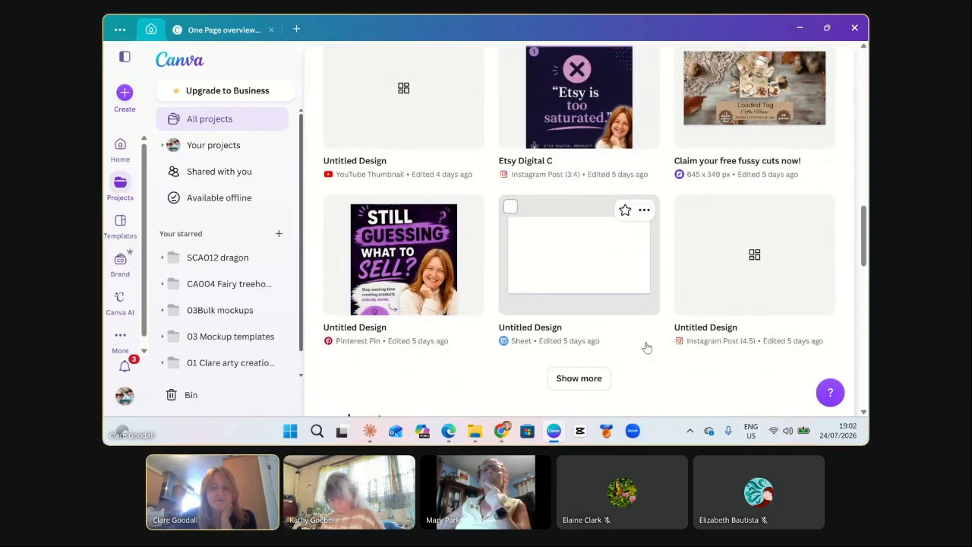
{"action": "scroll", "coordinate": [637, 376], "scroll_direction": "down", "scroll_amount": 2}
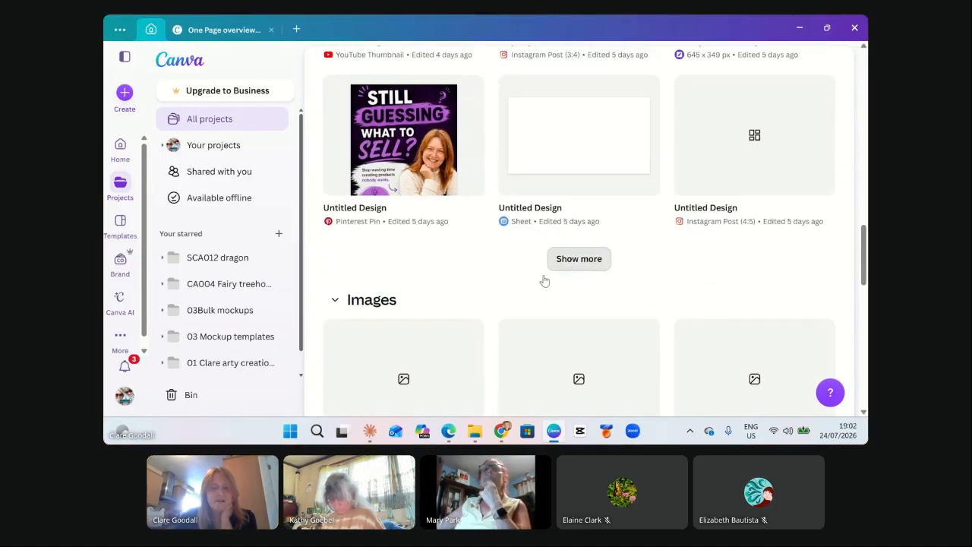
{"action": "left_click", "coordinate": [566, 260]}
{"action": "scroll", "coordinate": [416, 323], "scroll_direction": "down", "scroll_amount": 2}
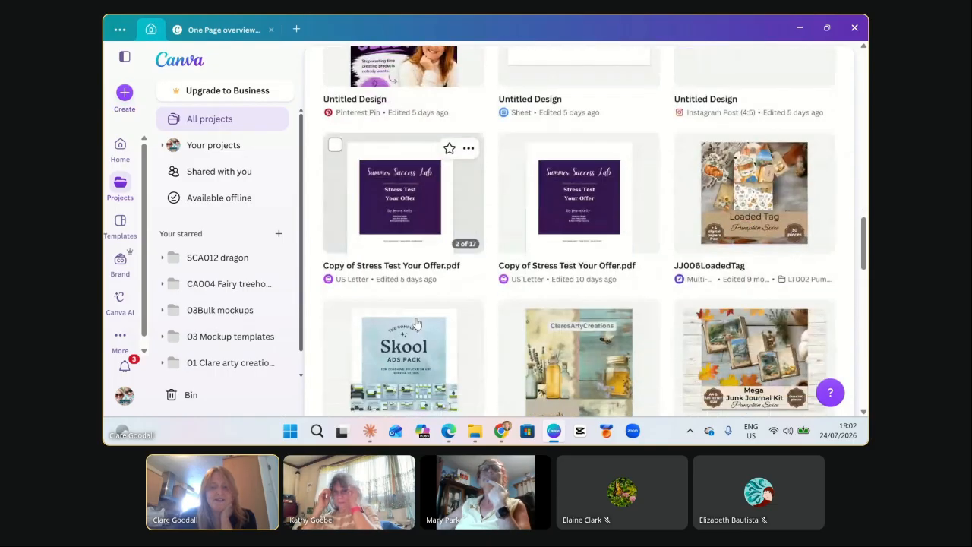
{"action": "scroll", "coordinate": [417, 323], "scroll_direction": "down", "scroll_amount": 3}
{"action": "scroll", "coordinate": [417, 323], "scroll_direction": "up", "scroll_amount": 15}
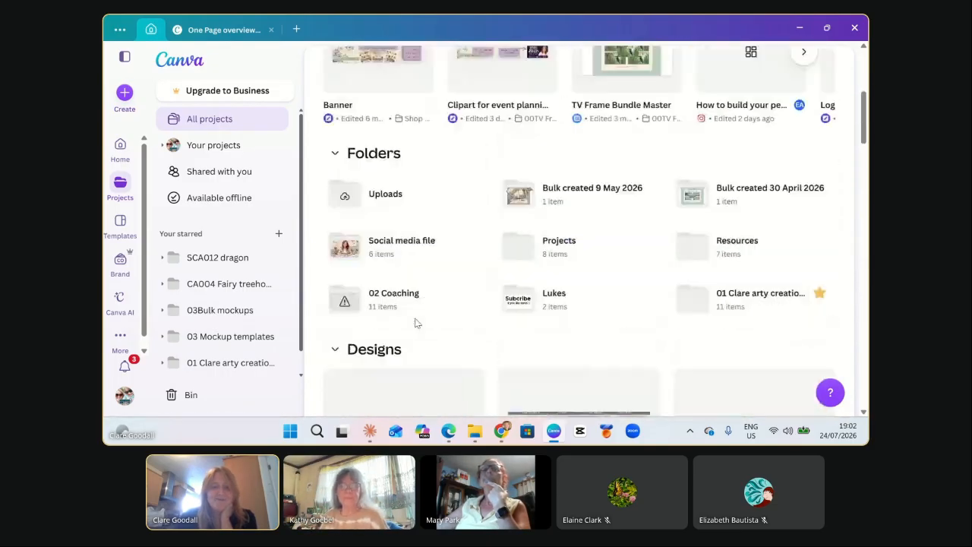
{"action": "scroll", "coordinate": [416, 323], "scroll_direction": "up", "scroll_amount": 4}
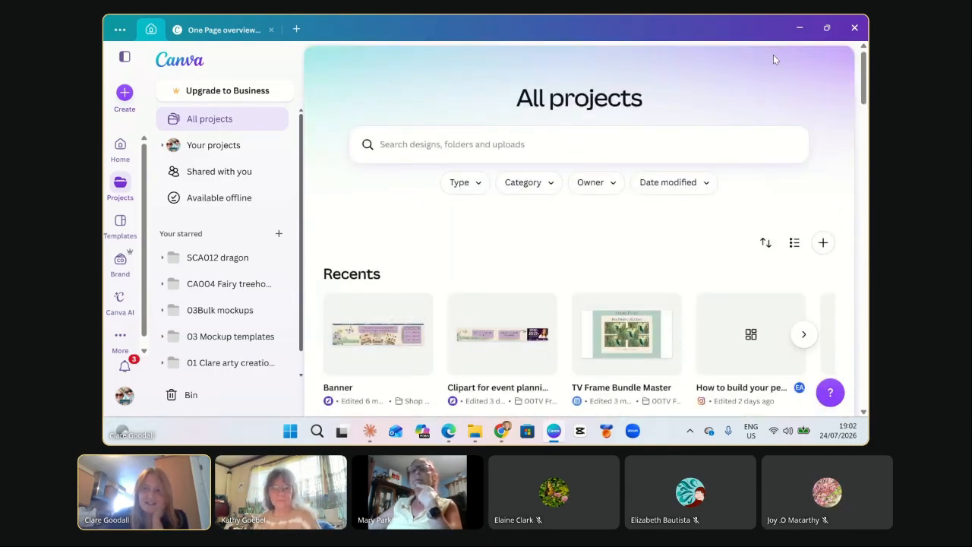
{"action": "left_click", "coordinate": [798, 28]}
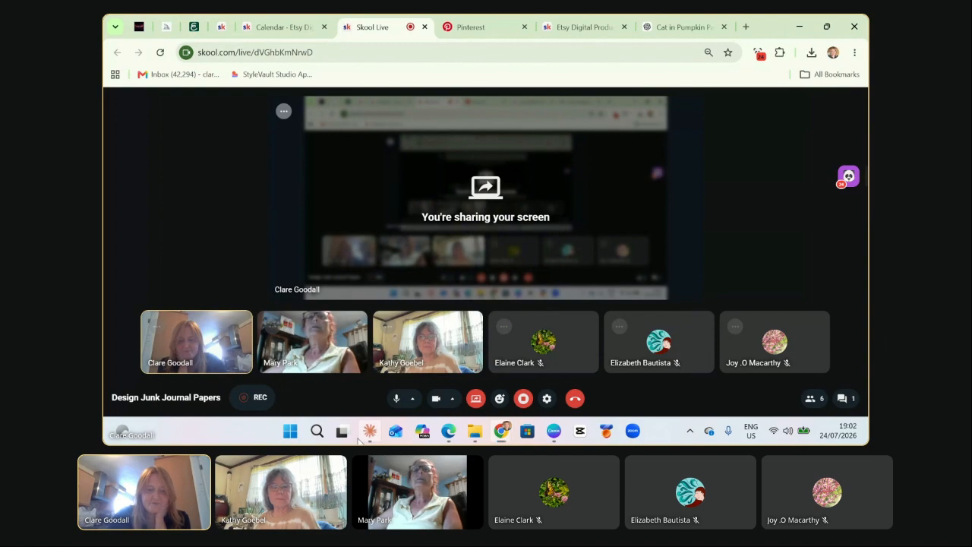
Switch to Claude and look back through the junk journal workshop preparation conversation for the attached workshop PDF.
{"action": "left_click", "coordinate": [370, 431]}
{"action": "scroll", "coordinate": [488, 200], "scroll_direction": "up", "scroll_amount": 16}
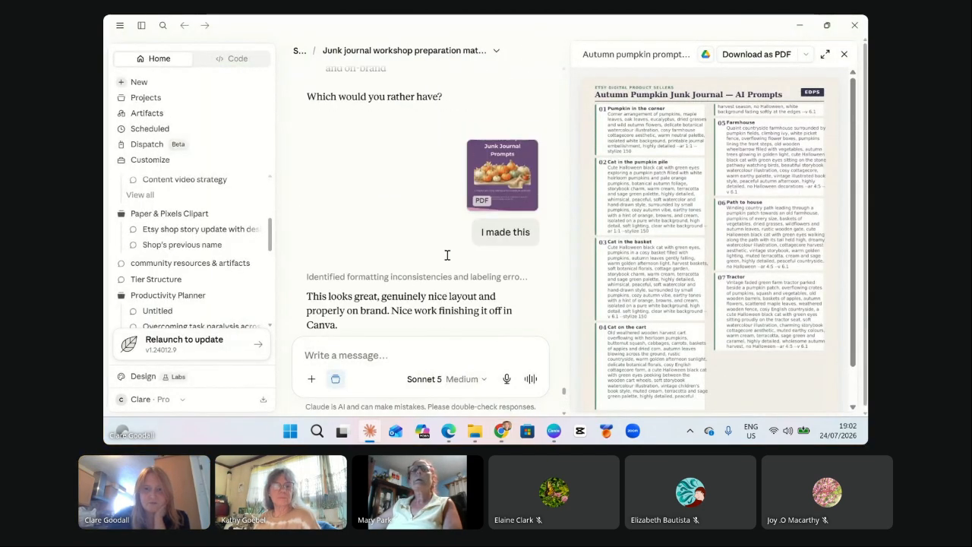
{"action": "scroll", "coordinate": [428, 219], "scroll_direction": "up", "scroll_amount": 15}
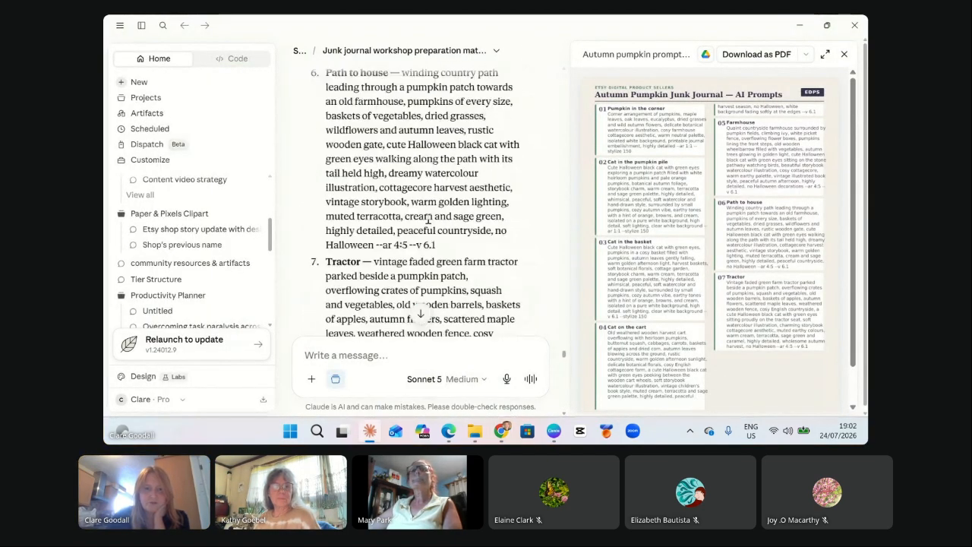
{"action": "scroll", "coordinate": [386, 332], "scroll_direction": "up", "scroll_amount": 15}
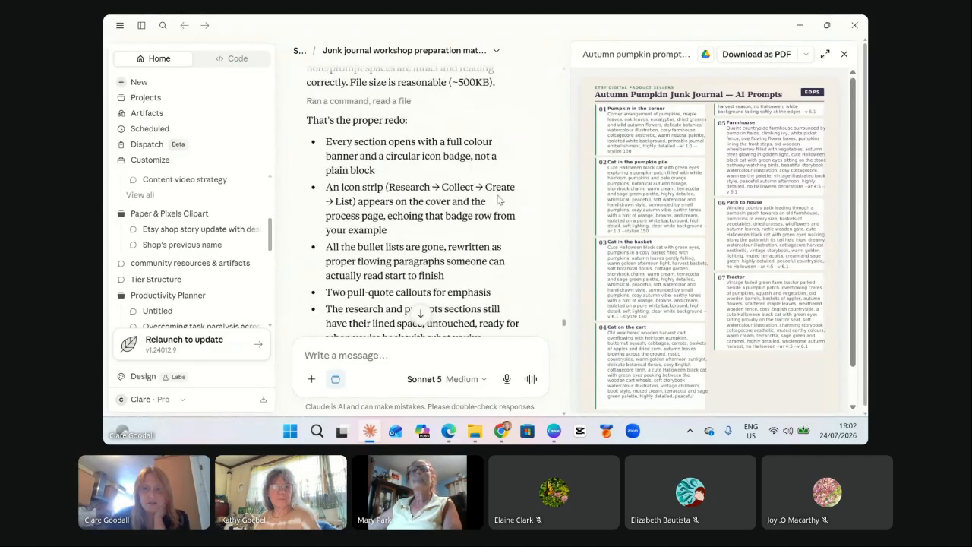
{"action": "scroll", "coordinate": [423, 315], "scroll_direction": "up", "scroll_amount": 10}
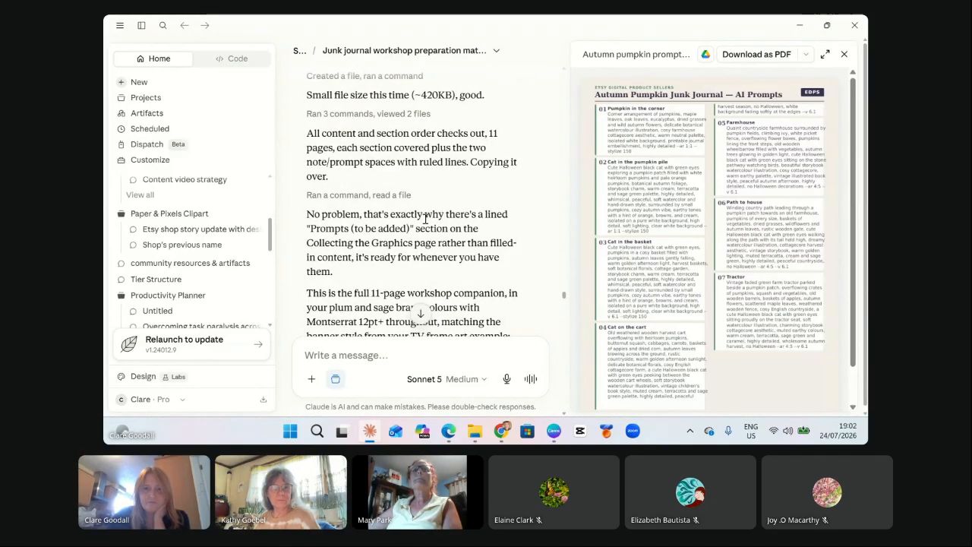
{"action": "scroll", "coordinate": [427, 226], "scroll_direction": "down", "scroll_amount": 20}
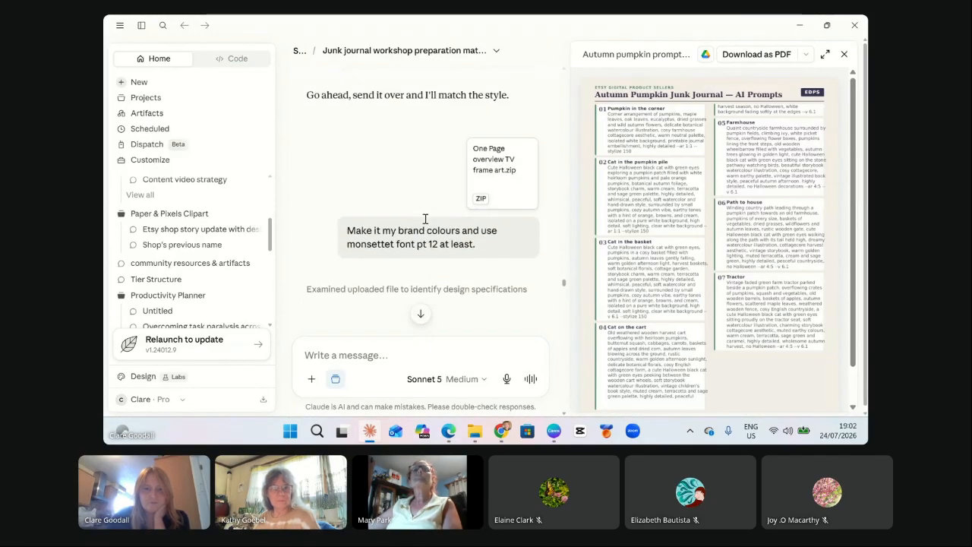
{"action": "scroll", "coordinate": [427, 226], "scroll_direction": "up", "scroll_amount": 20}
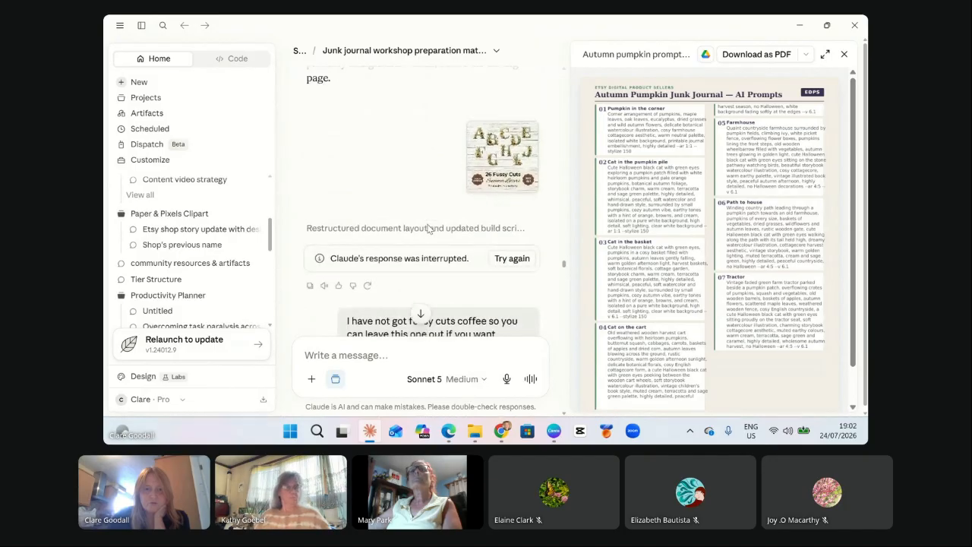
{"action": "scroll", "coordinate": [428, 228], "scroll_direction": "down", "scroll_amount": 5}
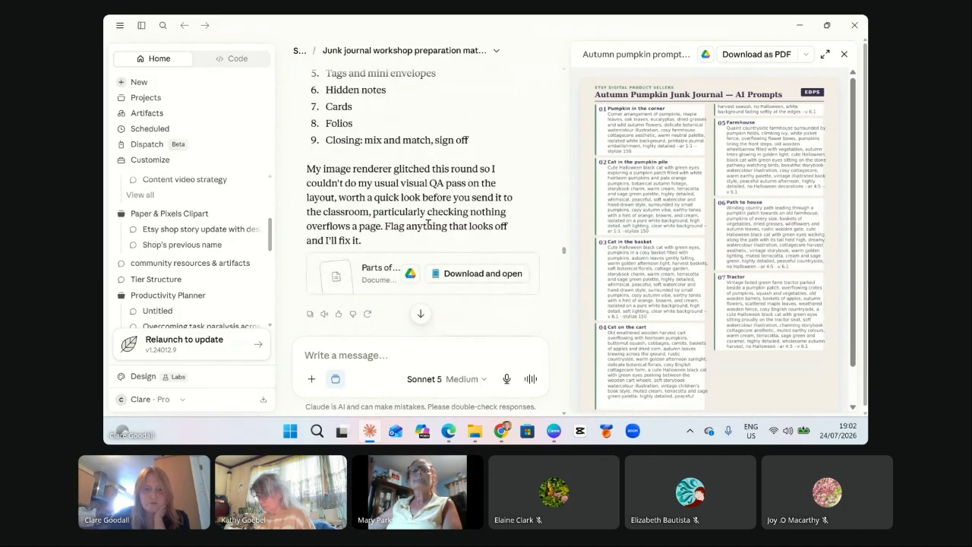
{"action": "scroll", "coordinate": [420, 182], "scroll_direction": "up", "scroll_amount": 15}
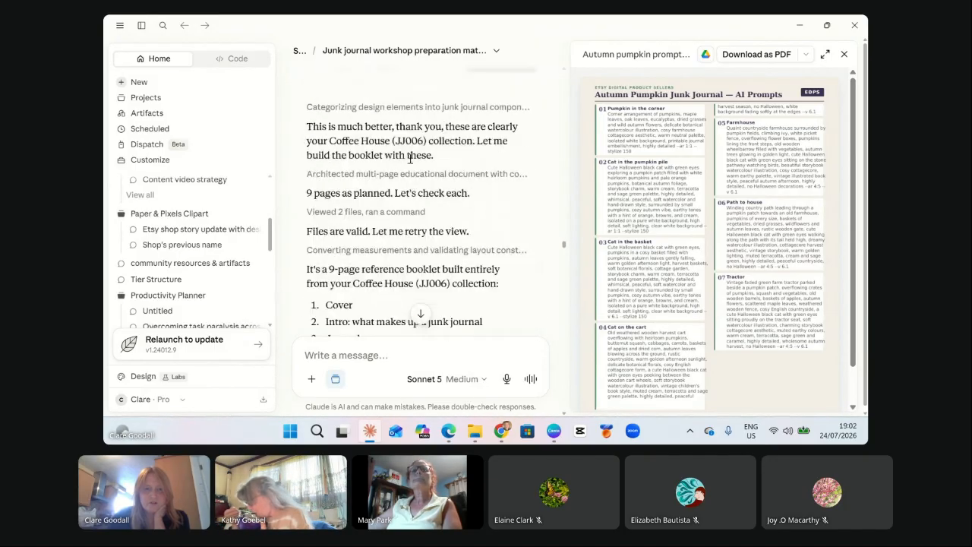
{"action": "scroll", "coordinate": [411, 196], "scroll_direction": "up", "scroll_amount": 15}
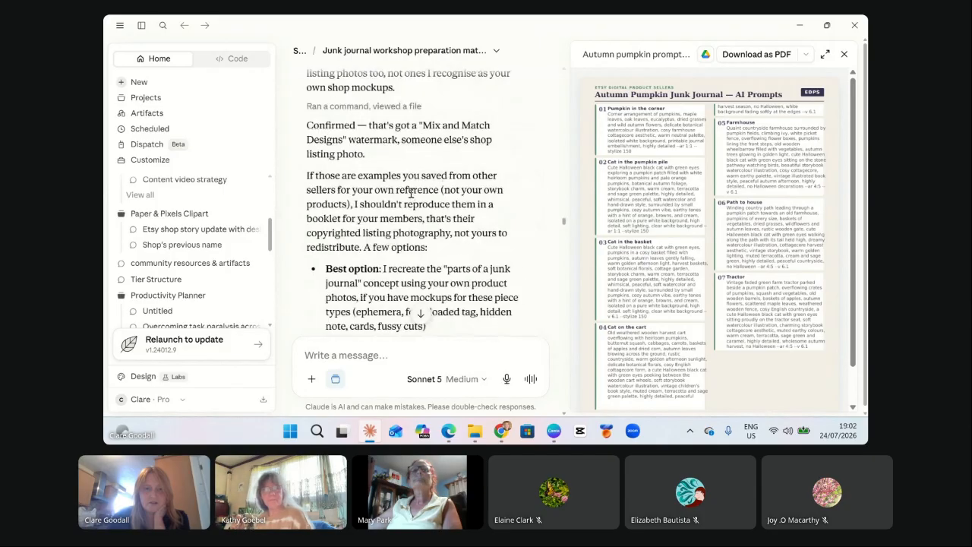
{"action": "scroll", "coordinate": [408, 211], "scroll_direction": "down", "scroll_amount": 3}
{"action": "scroll", "coordinate": [409, 210], "scroll_direction": "down", "scroll_amount": 2}
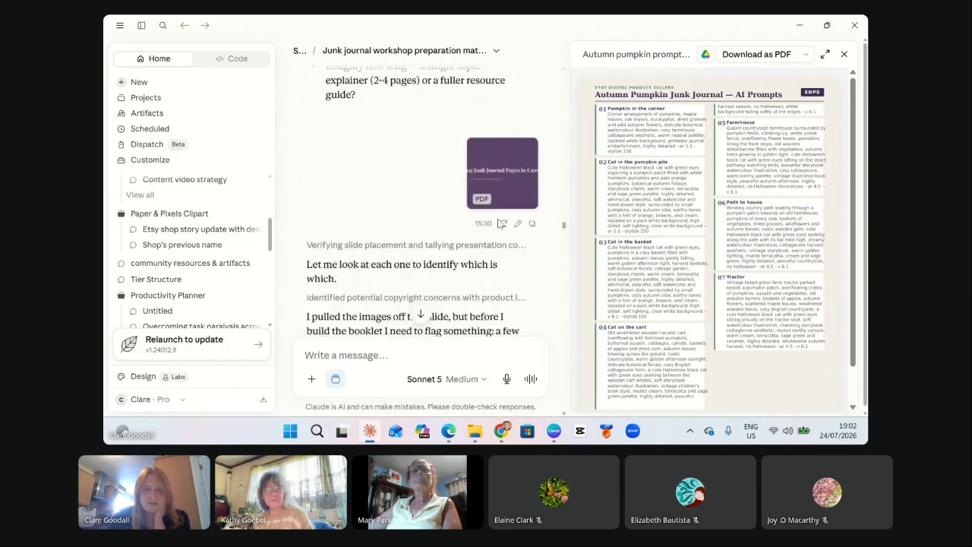
Preview the attached Junk Journal Canva Workshop.pptx.pdf from the conversation without saving a copy.
{"action": "left_click", "coordinate": [511, 164]}
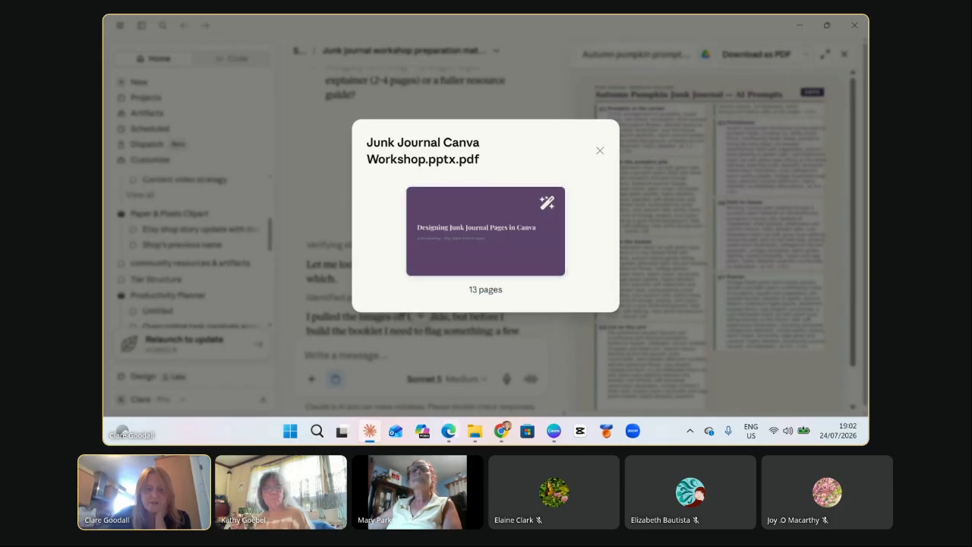
{"action": "left_click", "coordinate": [553, 433]}
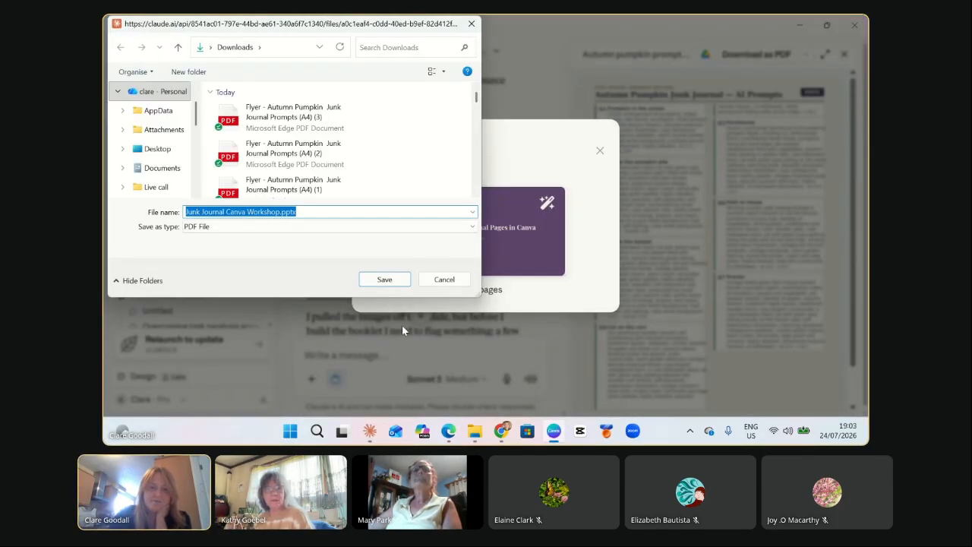
{"action": "left_click", "coordinate": [444, 280]}
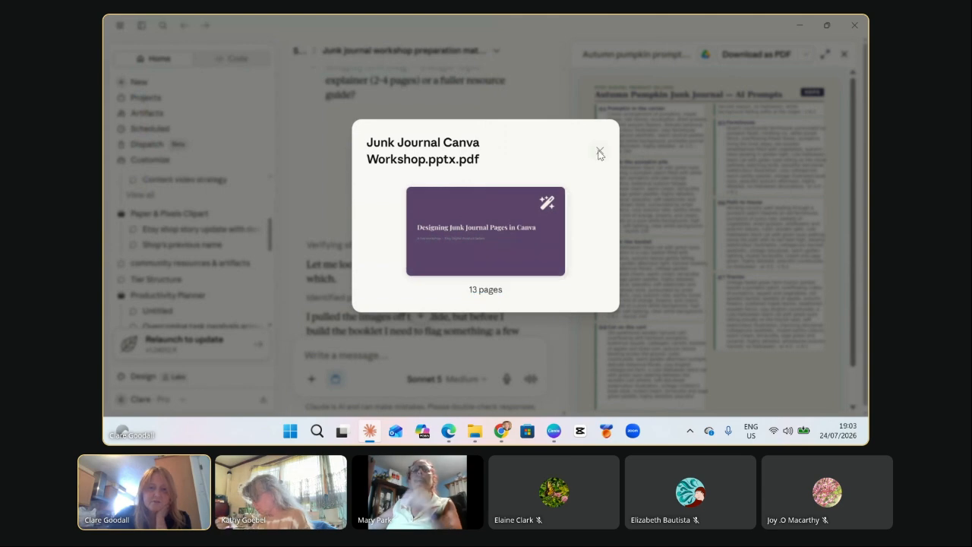
{"action": "left_click", "coordinate": [600, 153]}
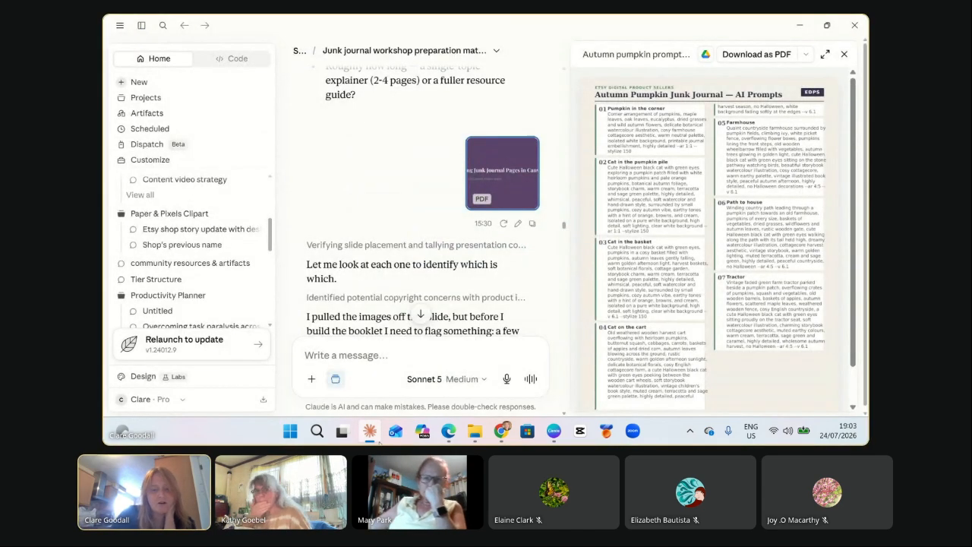
Switch to Canva, search all projects for "powerpoint" and look through the matching designs for the workshop presentation.
{"action": "left_click", "coordinate": [552, 432]}
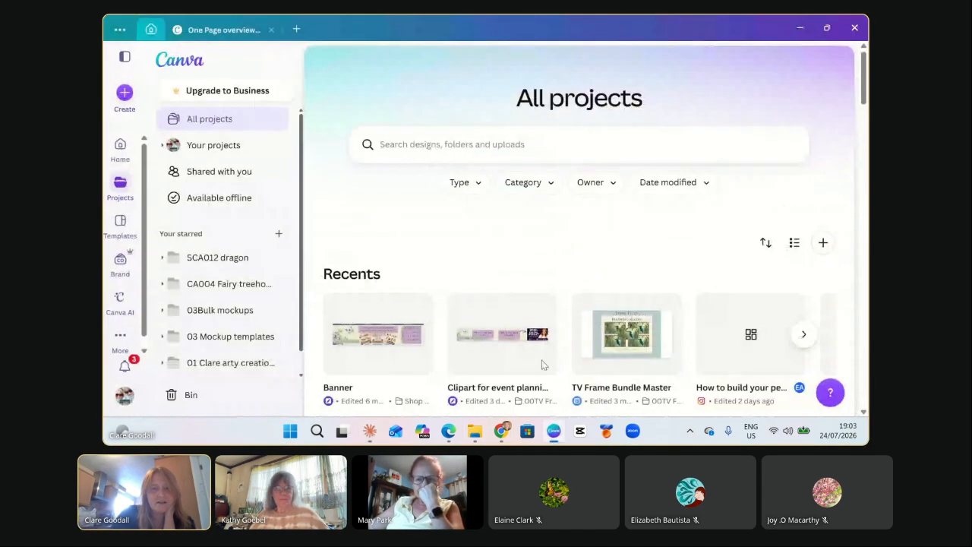
{"action": "left_click", "coordinate": [384, 150]}
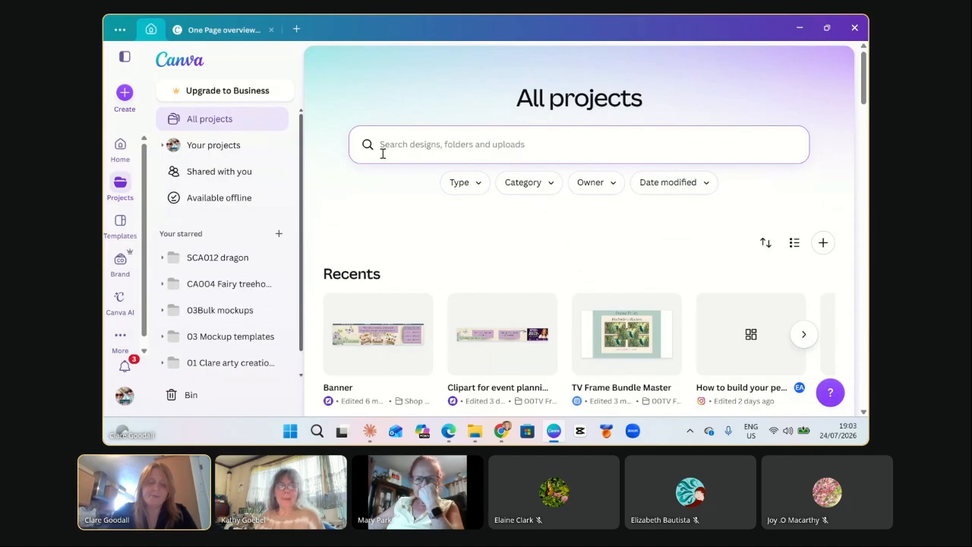
{"action": "type", "text": "powerpoin"}
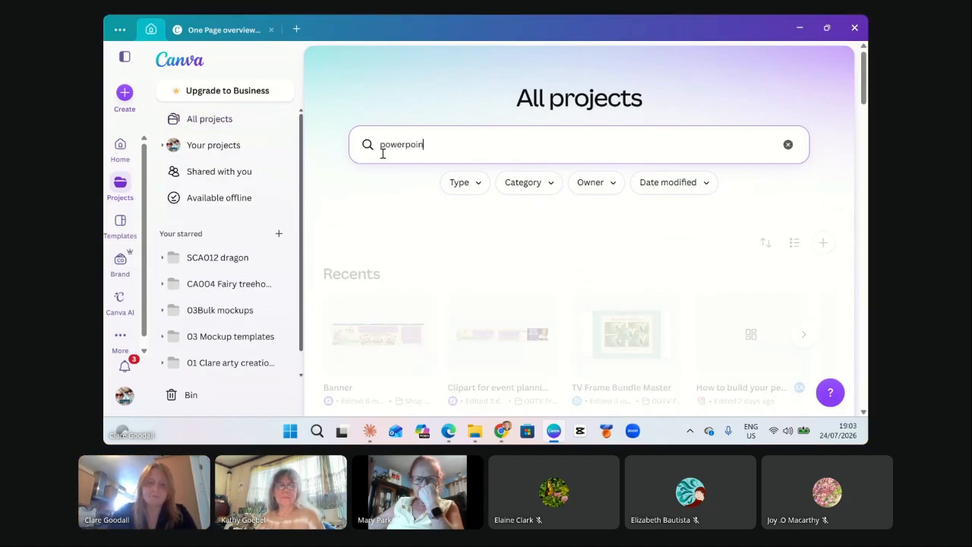
{"action": "type", "text": "t"}
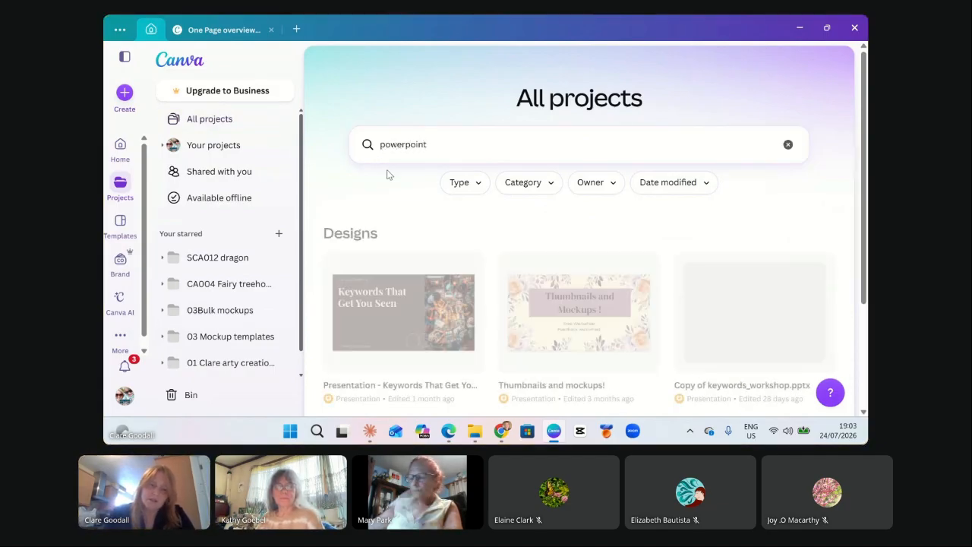
{"action": "scroll", "coordinate": [579, 295], "scroll_direction": "down", "scroll_amount": 3}
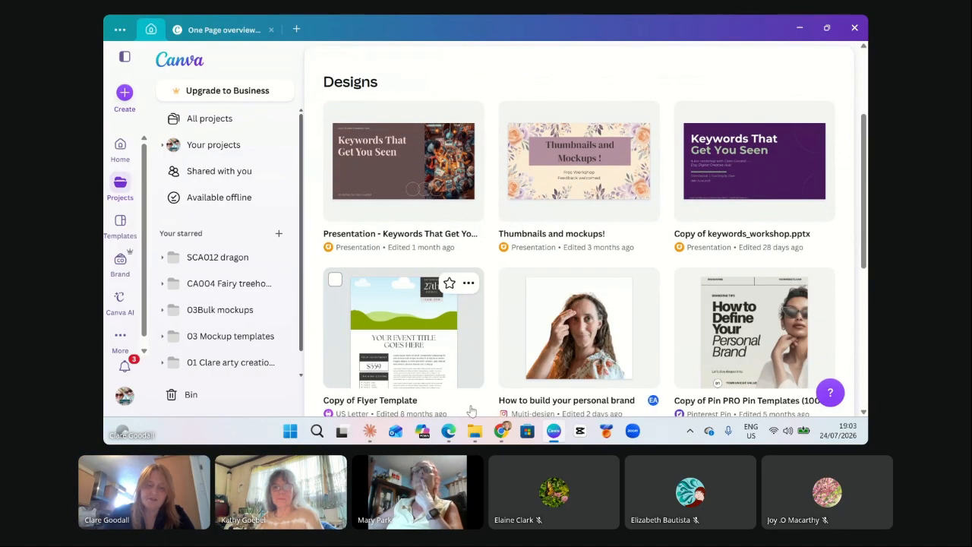
Switch to Claude and save the attached Junk Journal Canva Workshop.pptx PDF to the Downloads folder.
{"action": "left_click", "coordinate": [370, 431]}
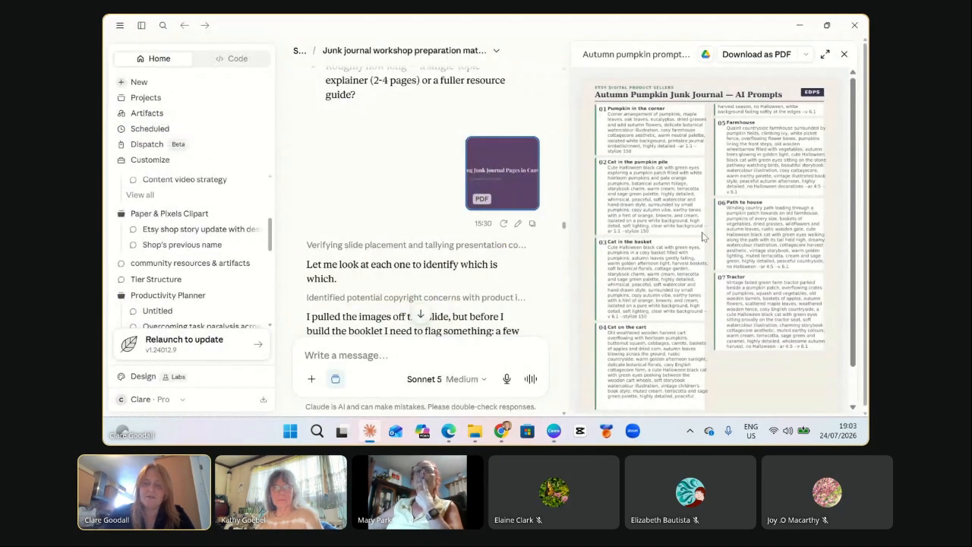
{"action": "left_click", "coordinate": [519, 161]}
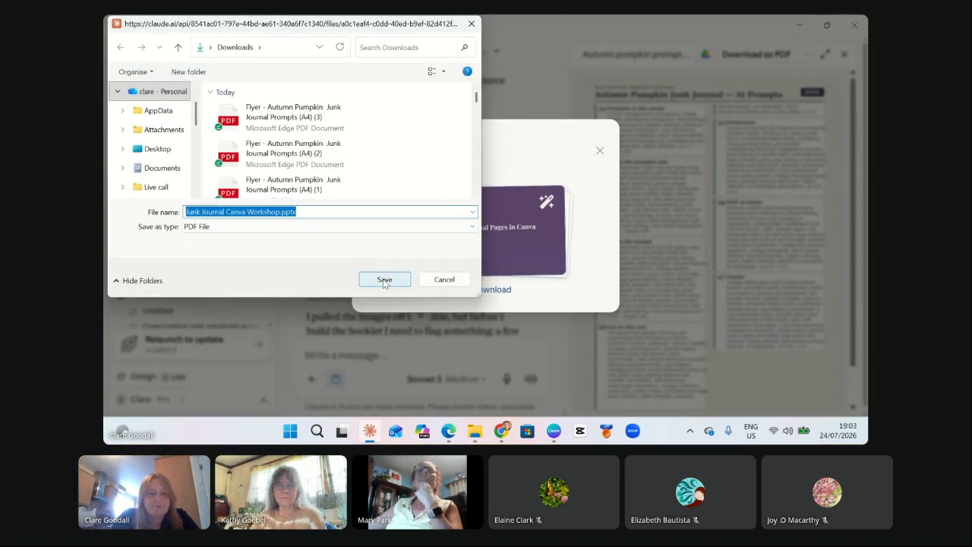
{"action": "left_click", "coordinate": [384, 280]}
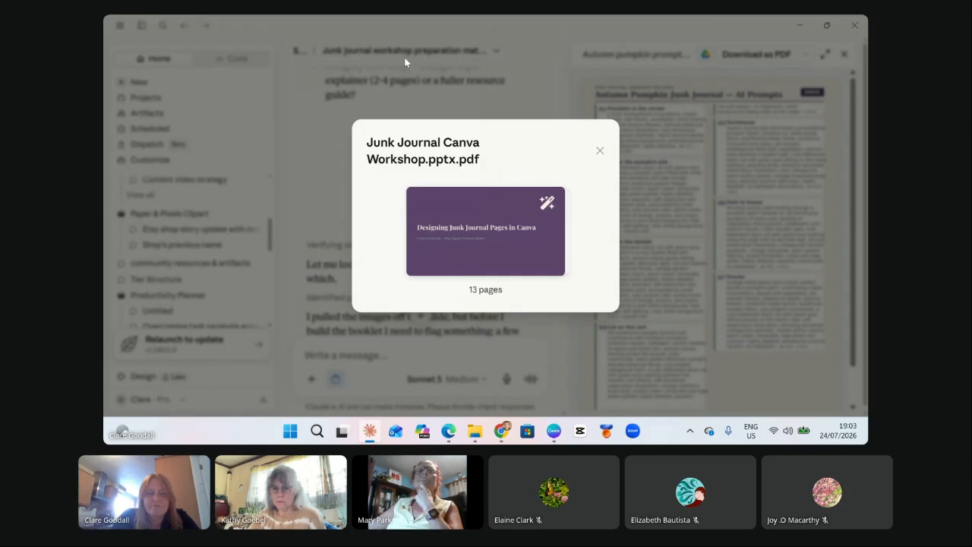
{"action": "left_click", "coordinate": [599, 151]}
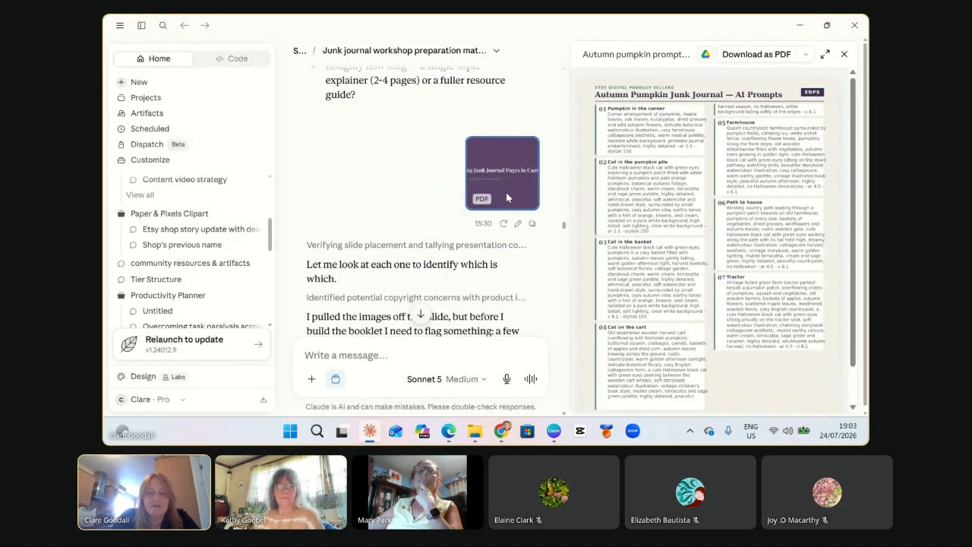
Switch to Edge and check the open Autumn Pumpkin Junk Journal flyer pages for the downloaded workshop PDF.
{"action": "left_click", "coordinate": [507, 202]}
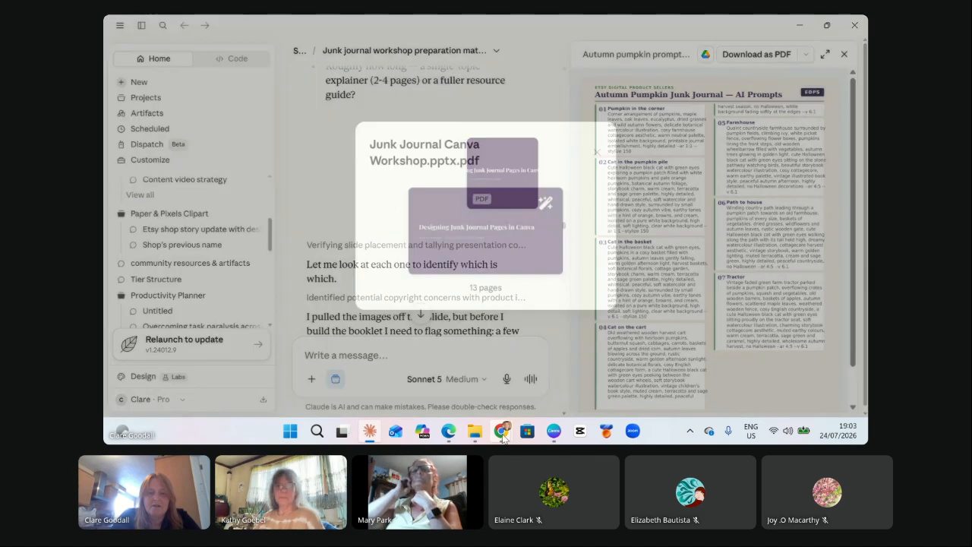
{"action": "mouse_move", "coordinate": [533, 396]}
{"action": "left_click", "coordinate": [449, 430]}
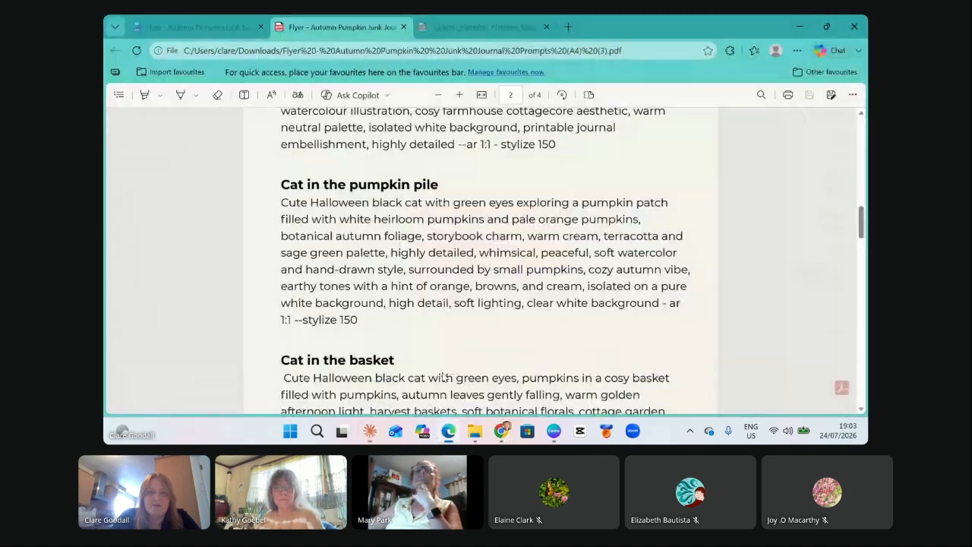
{"action": "left_click", "coordinate": [198, 24]}
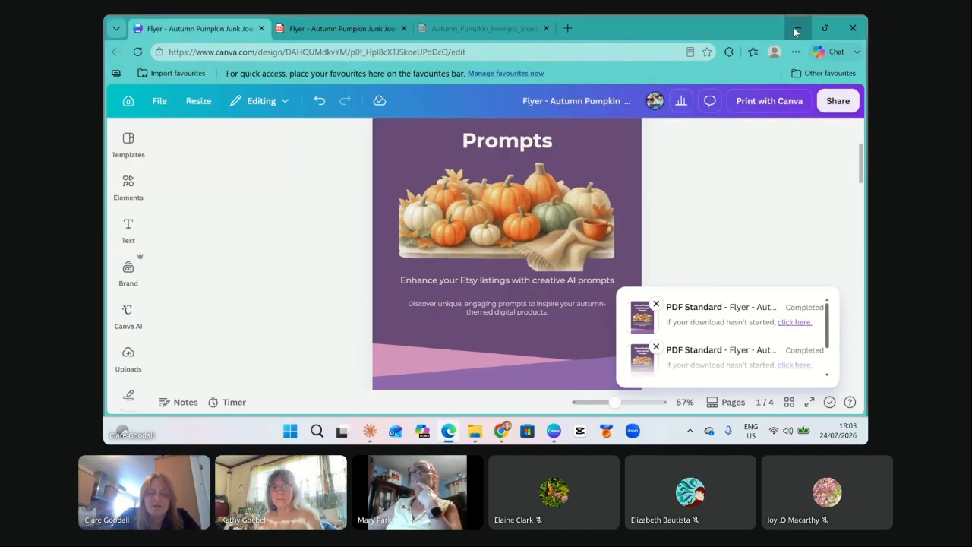
{"action": "left_click", "coordinate": [799, 27]}
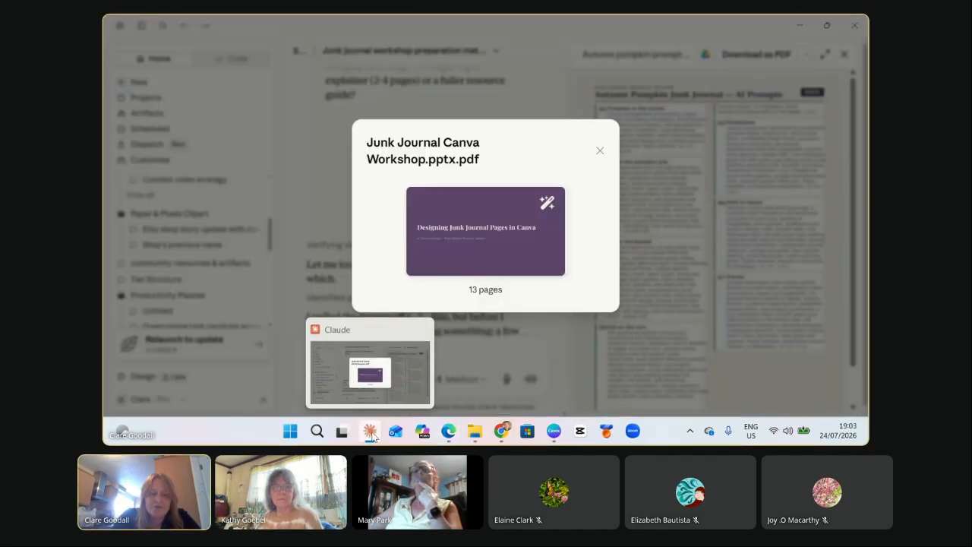
Return to the Autumn Pumpkin Junk Journal flyer in Edge, dismiss the download notices and look through its four pages.
{"action": "left_click", "coordinate": [447, 436]}
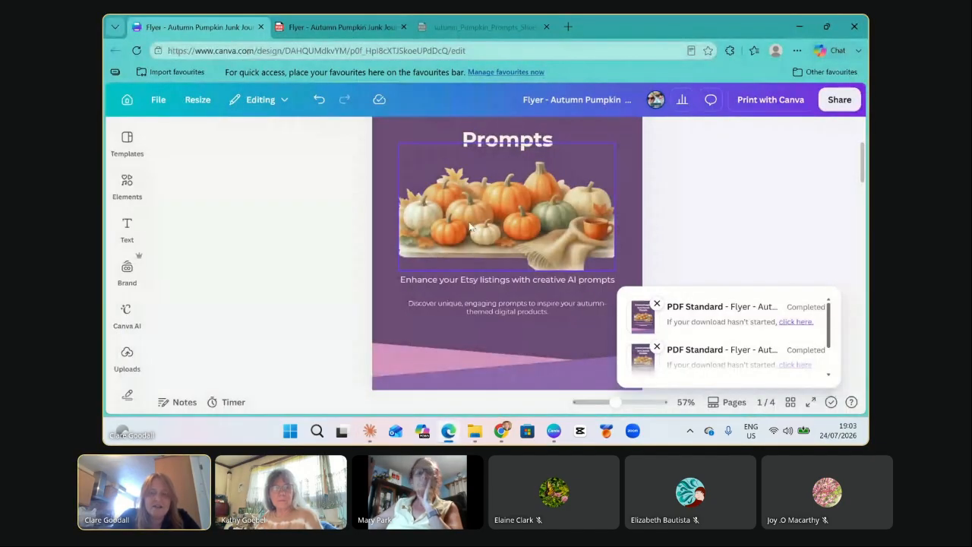
{"action": "scroll", "coordinate": [714, 245], "scroll_direction": "up", "scroll_amount": 2}
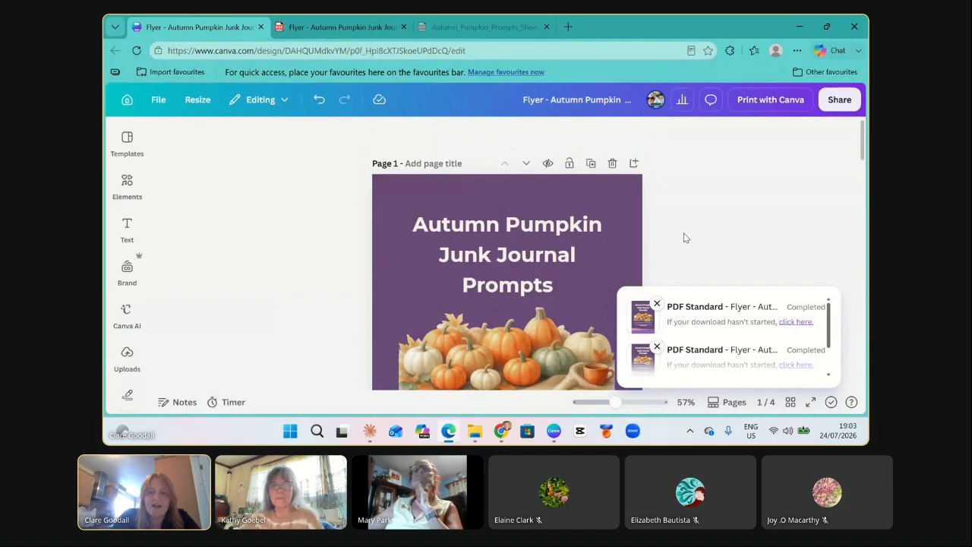
{"action": "left_click", "coordinate": [657, 348]}
{"action": "left_click", "coordinate": [657, 349]}
{"action": "scroll", "coordinate": [675, 242], "scroll_direction": "down", "scroll_amount": 5}
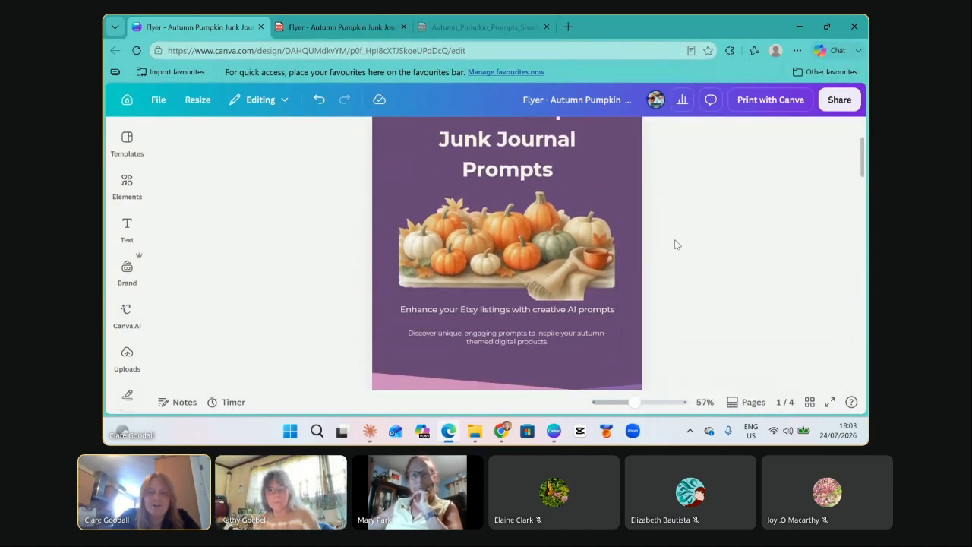
{"action": "scroll", "coordinate": [676, 243], "scroll_direction": "down", "scroll_amount": 10}
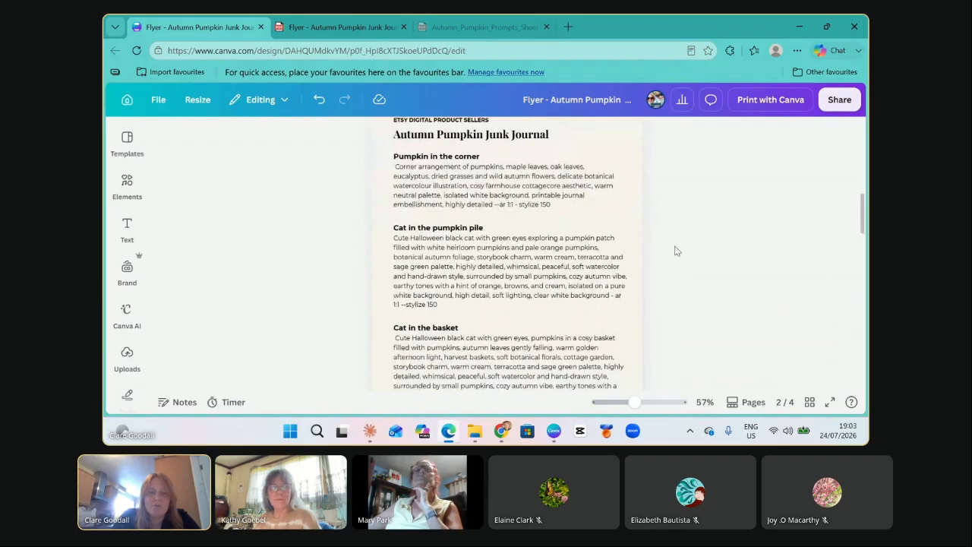
{"action": "scroll", "coordinate": [675, 267], "scroll_direction": "down", "scroll_amount": 5}
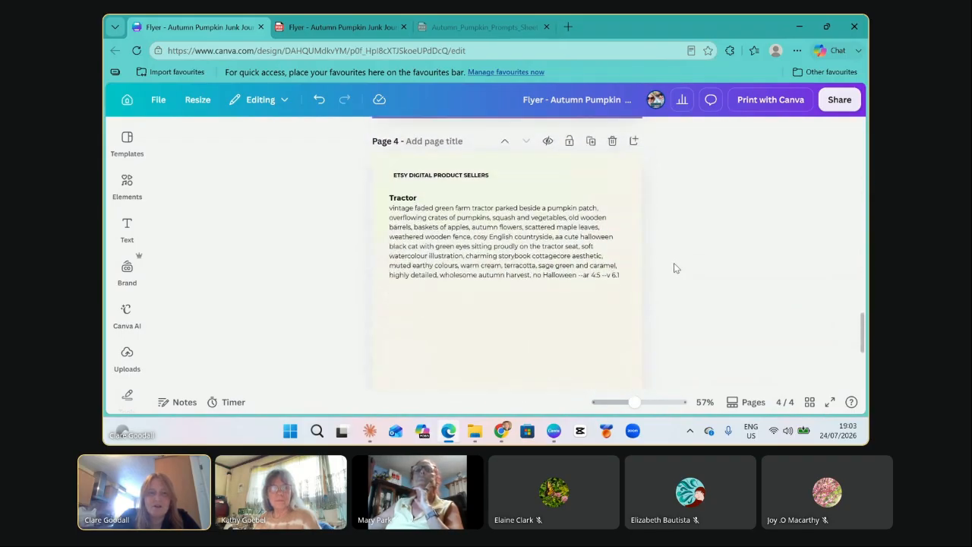
Close the Autumn_Pumpkin_Prompts_Sheet PDF and switch to the Skool Live call in Chrome.
{"action": "left_click", "coordinate": [502, 28]}
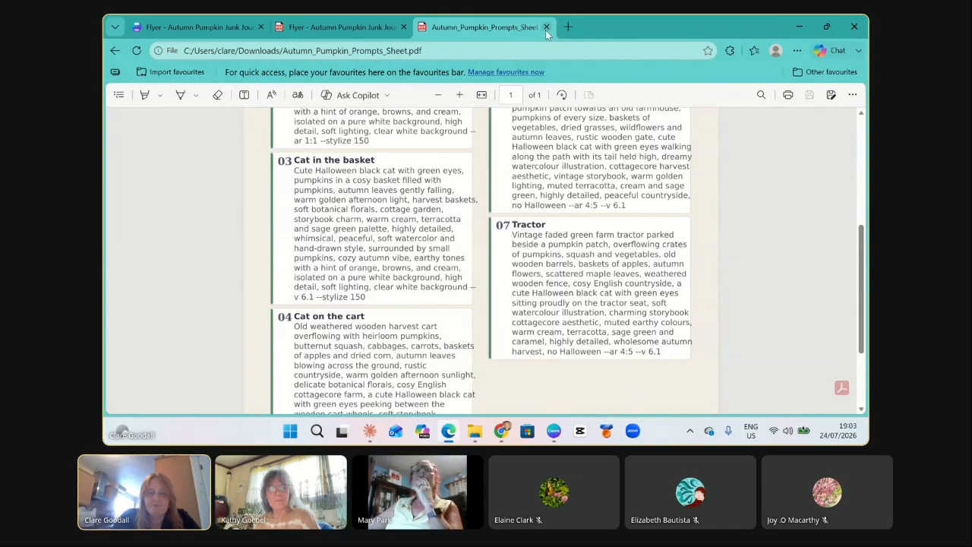
{"action": "left_click", "coordinate": [545, 27]}
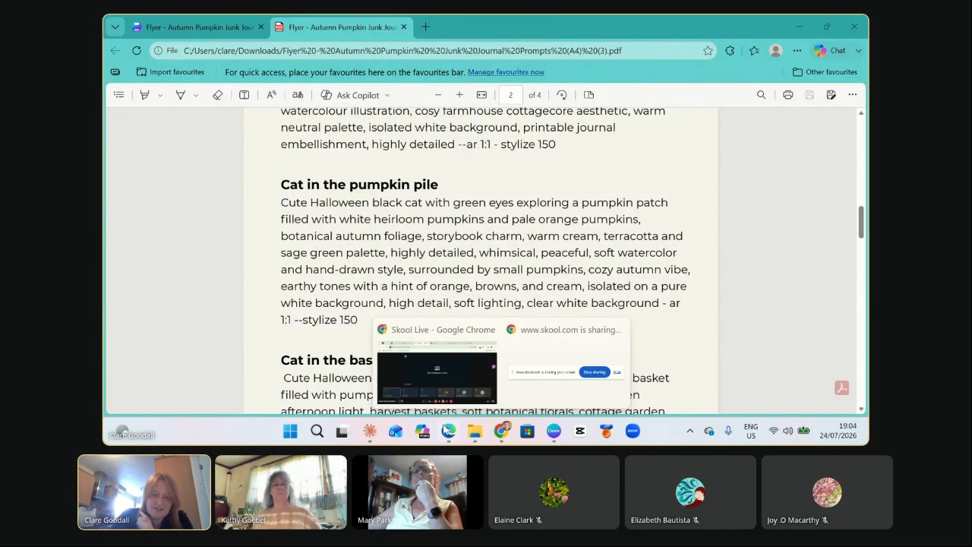
{"action": "mouse_move", "coordinate": [478, 374]}
{"action": "left_click", "coordinate": [413, 382]}
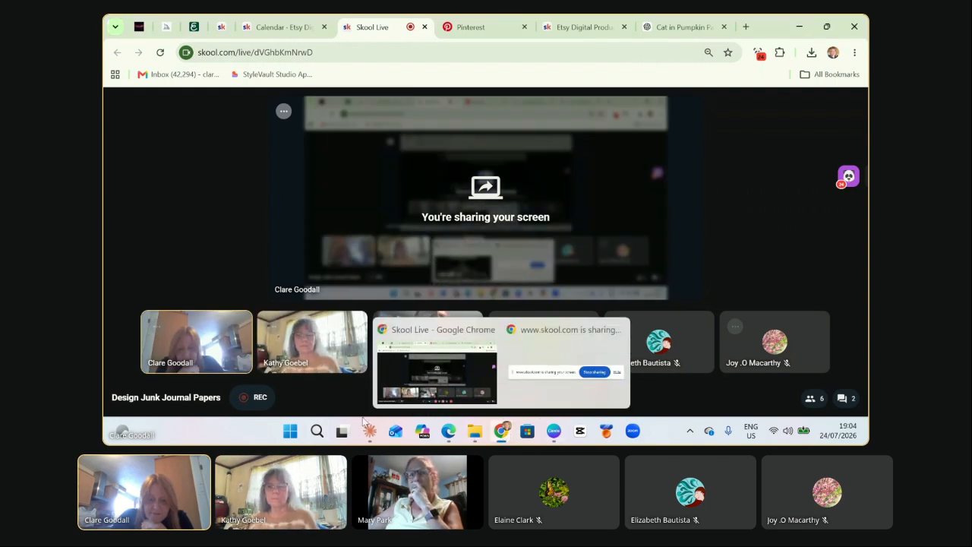
{"action": "mouse_move", "coordinate": [455, 437]}
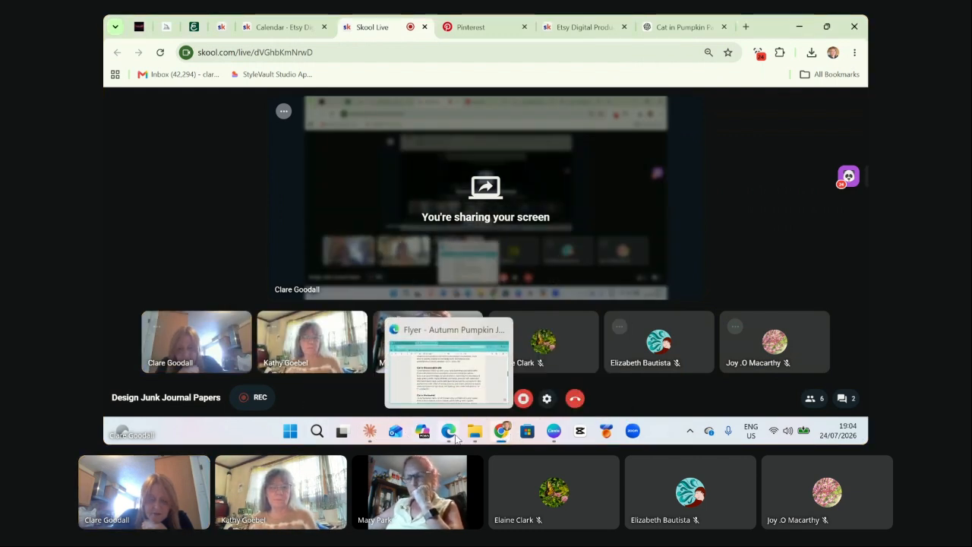
Switch to Claude and check the Downloads folder for the workshop PDF through its download dialog, without saving another copy.
{"action": "left_click", "coordinate": [369, 431]}
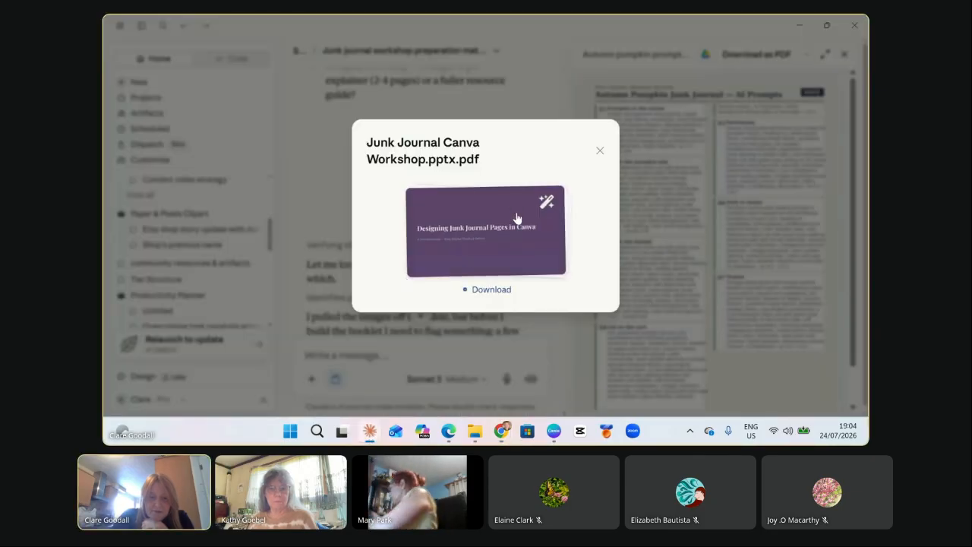
{"action": "left_click", "coordinate": [483, 291]}
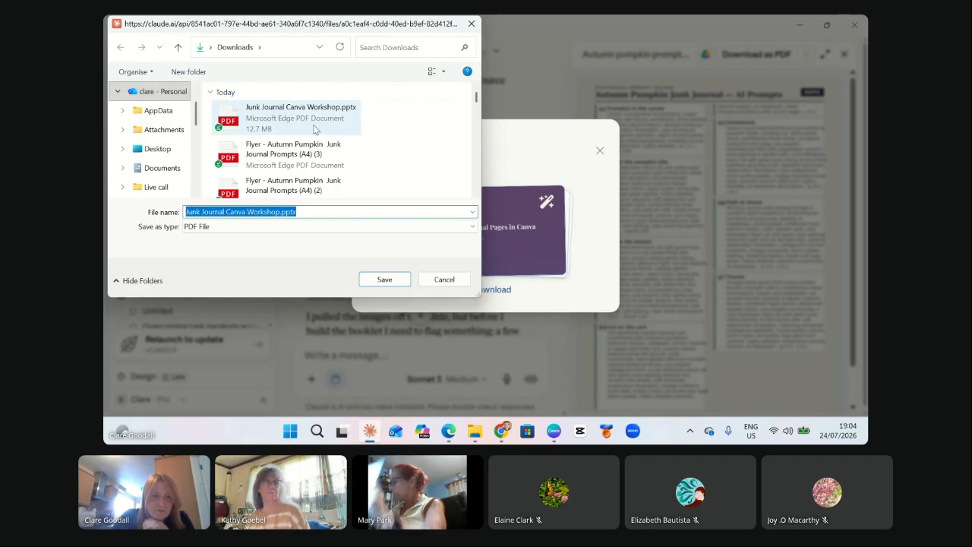
{"action": "left_click", "coordinate": [444, 280]}
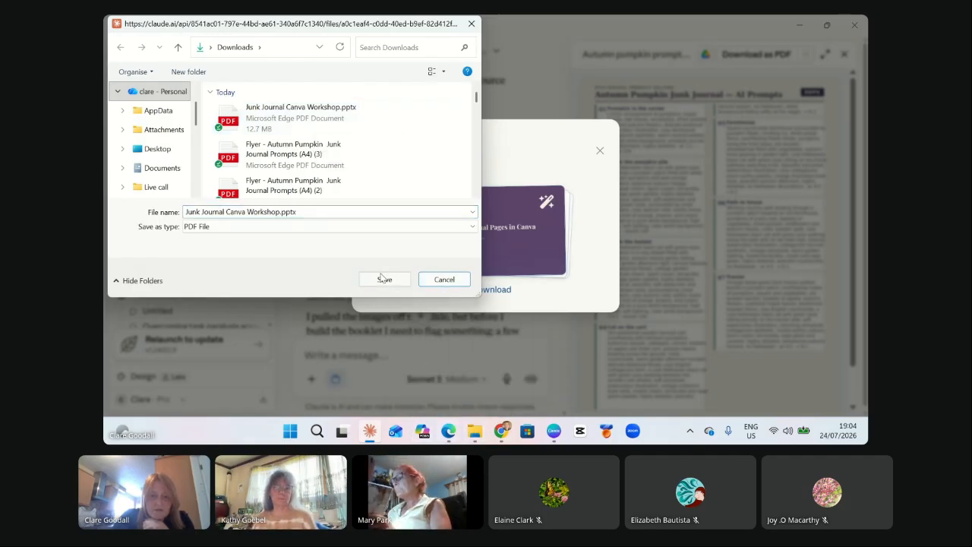
{"action": "left_click", "coordinate": [444, 280]}
Open Cats_Pumpkin_Patch_Research_Sheet_5 from the Downloads folder and look through its keywords, elements, style and colour palette.
{"action": "left_click", "coordinate": [475, 430]}
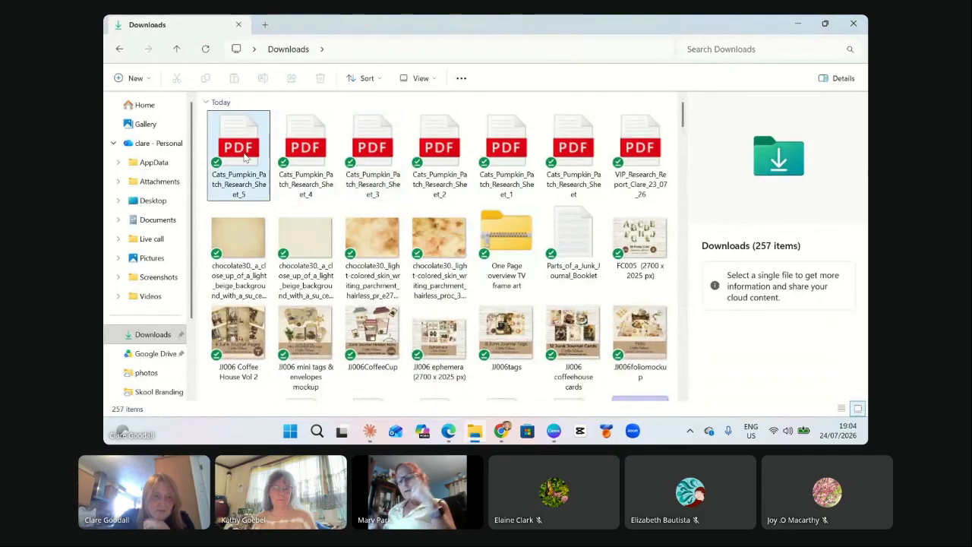
{"action": "left_click", "coordinate": [242, 174]}
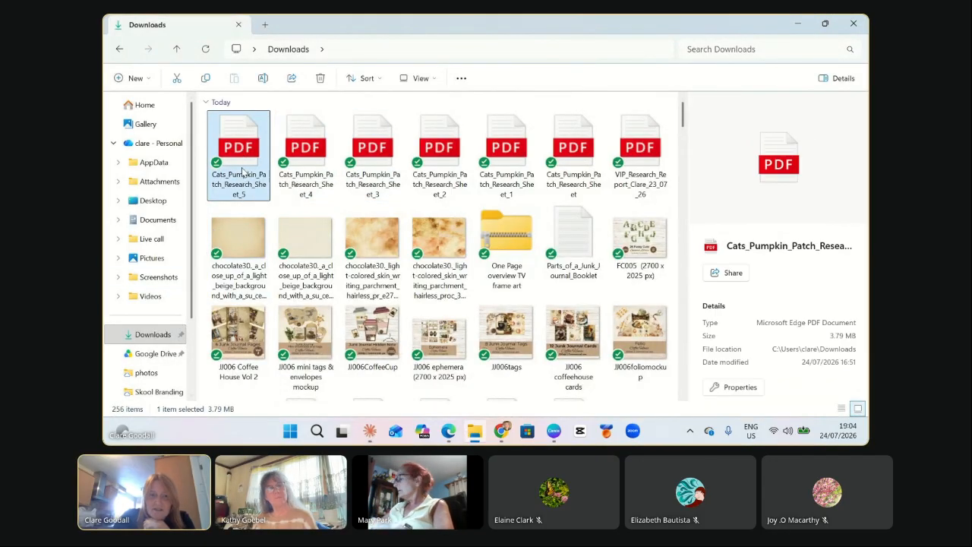
{"action": "scroll", "coordinate": [560, 256], "scroll_direction": "down", "scroll_amount": 12}
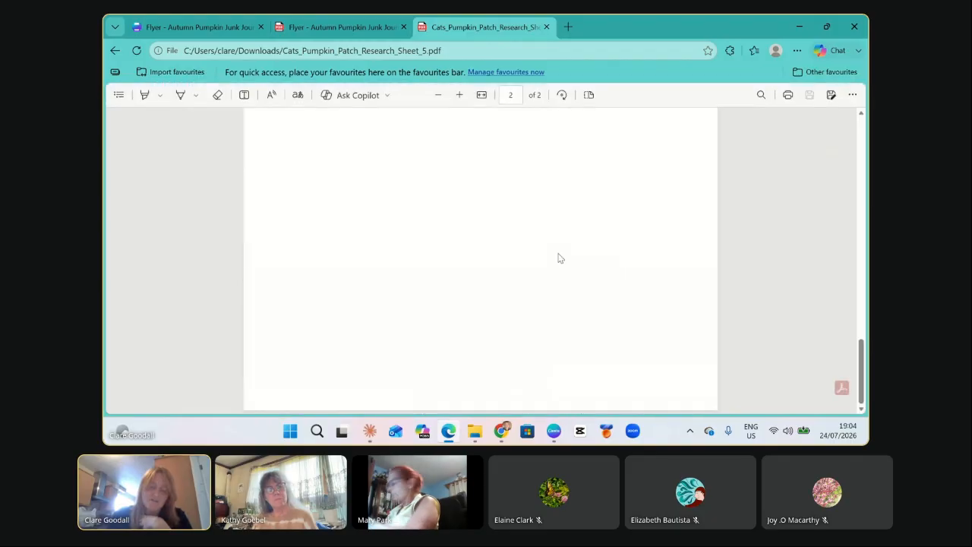
{"action": "scroll", "coordinate": [558, 258], "scroll_direction": "up", "scroll_amount": 5}
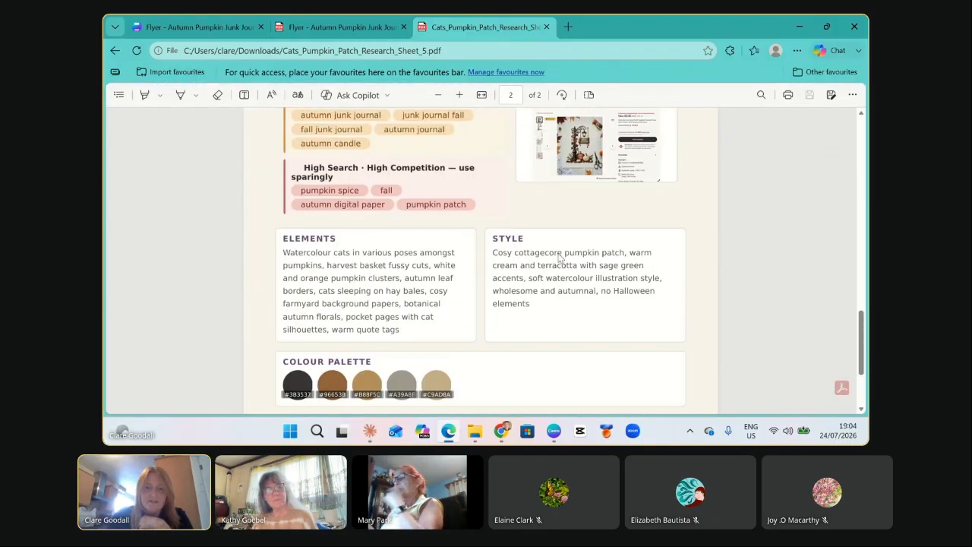
{"action": "scroll", "coordinate": [559, 259], "scroll_direction": "up", "scroll_amount": 8}
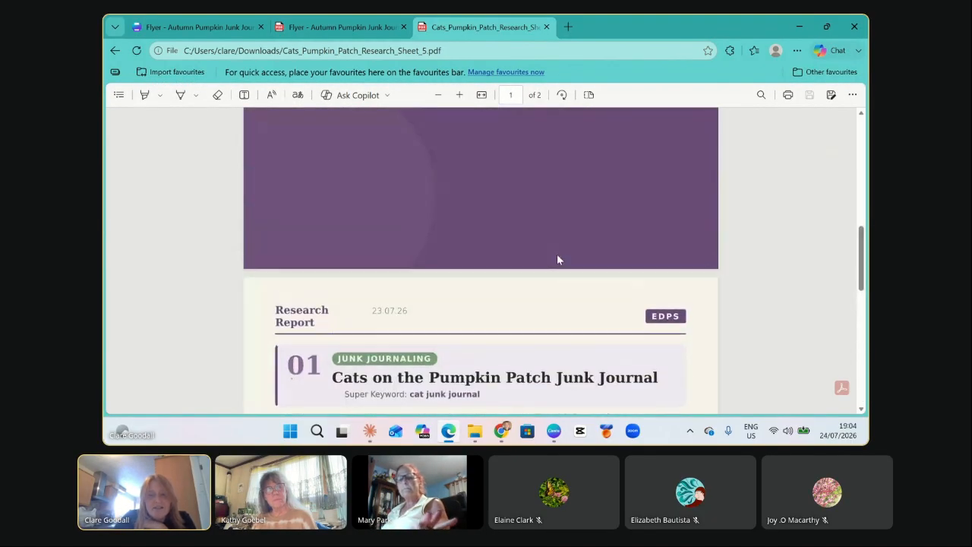
{"action": "scroll", "coordinate": [557, 254], "scroll_direction": "down", "scroll_amount": 8}
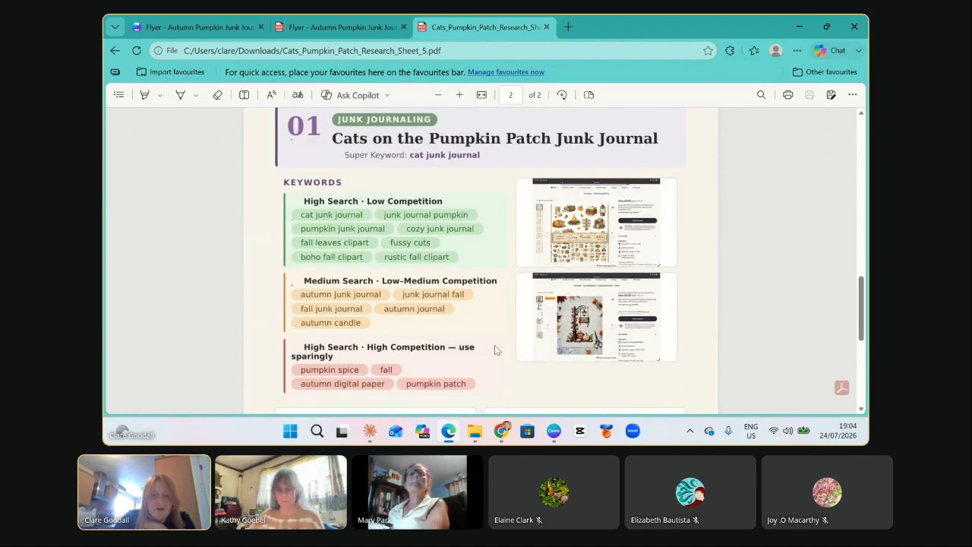
{"action": "scroll", "coordinate": [495, 348], "scroll_direction": "down", "scroll_amount": 3}
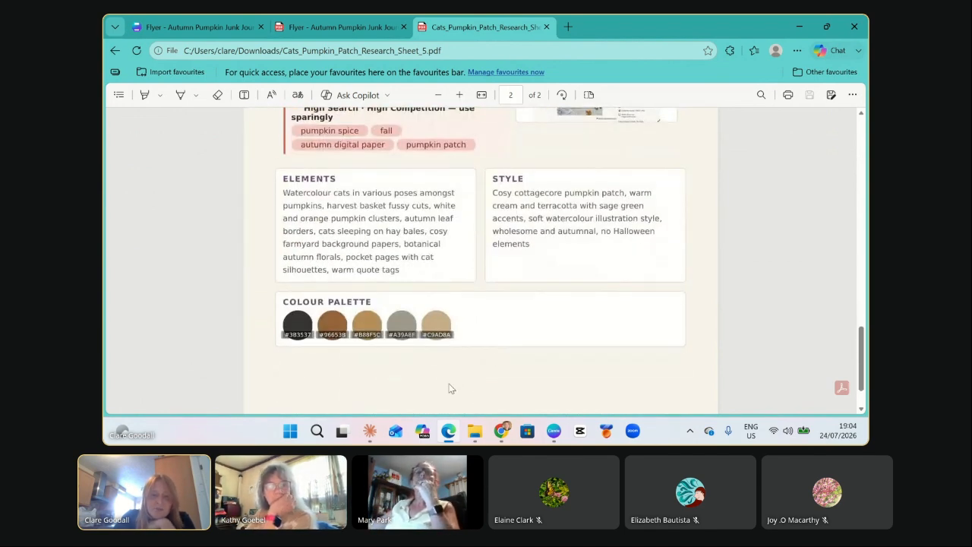
{"action": "scroll", "coordinate": [499, 380], "scroll_direction": "up", "scroll_amount": 5}
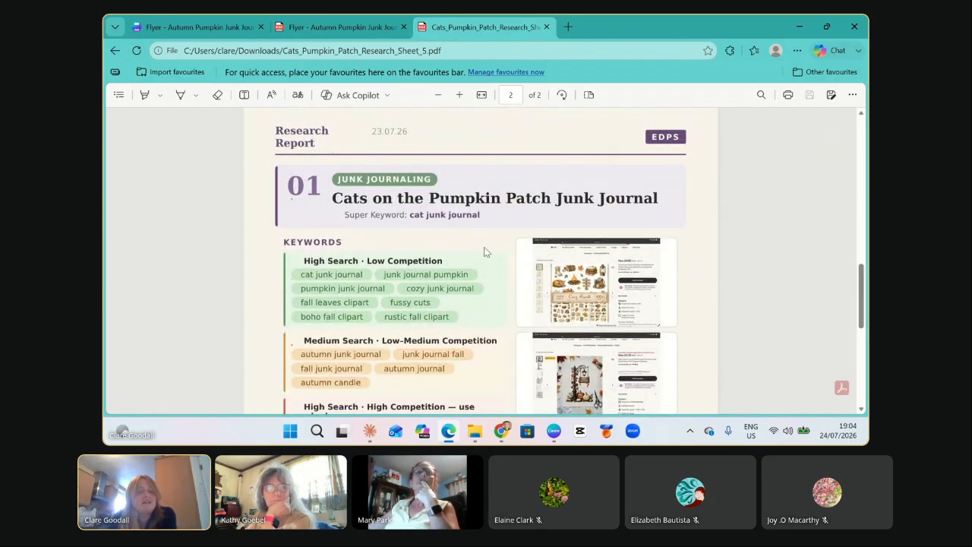
{"action": "scroll", "coordinate": [486, 258], "scroll_direction": "down", "scroll_amount": 4}
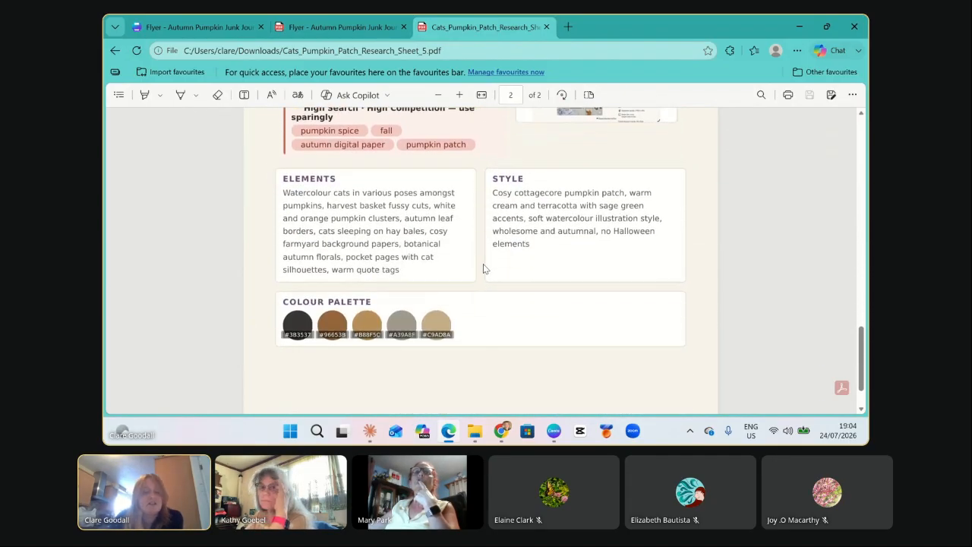
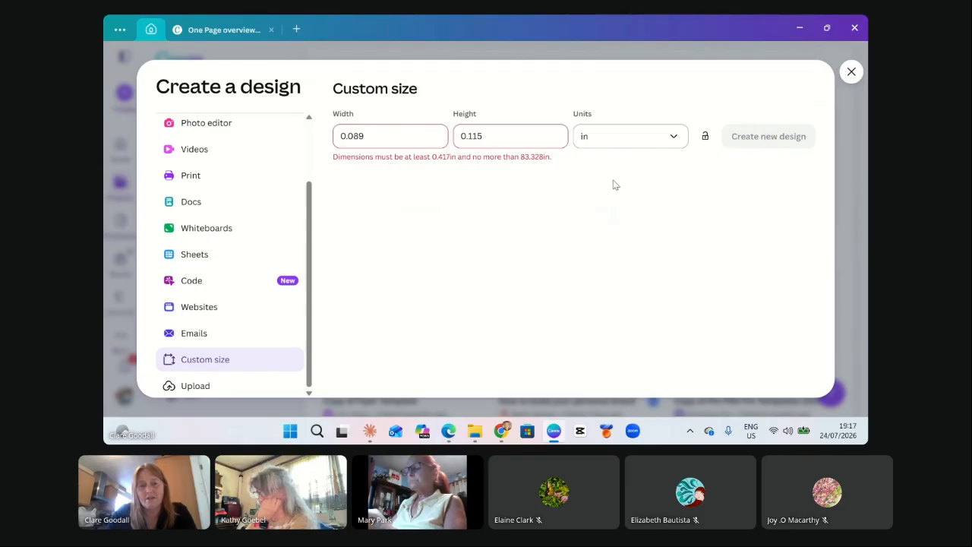
{"action": "left_click_drag", "start_coordinate": [373, 130], "coordinate": [254, 152]}
{"action": "type", "text": "8.5"}
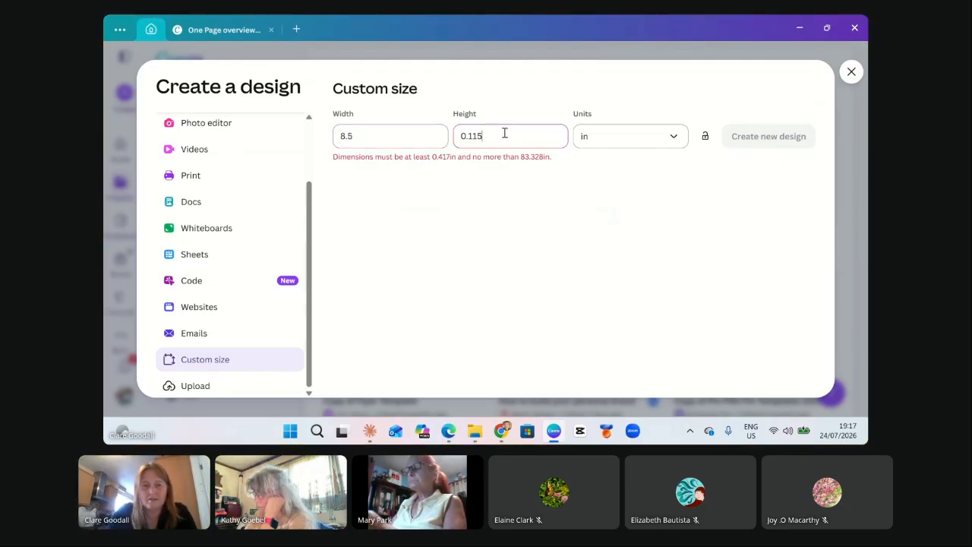
{"action": "left_click_drag", "start_coordinate": [504, 133], "coordinate": [424, 135]}
{"action": "type", "text": "11"}
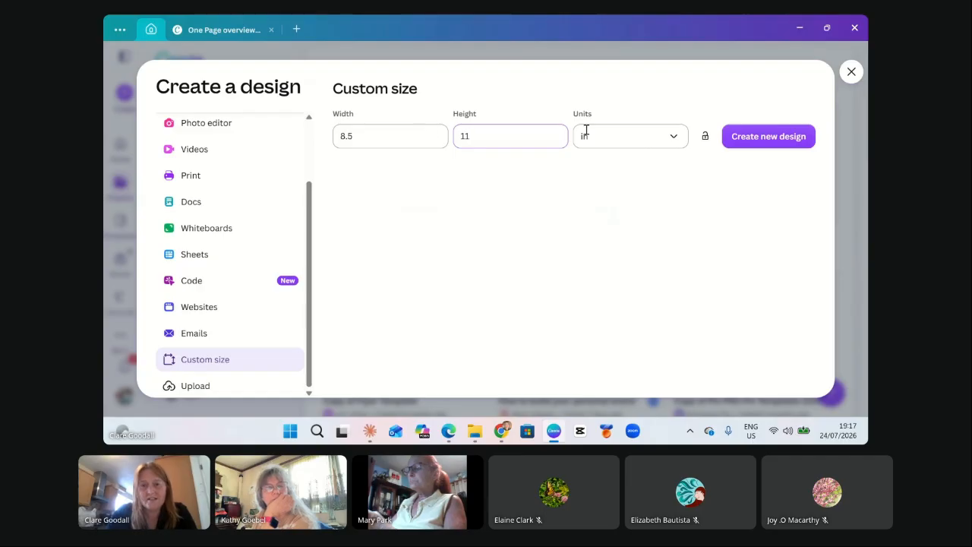
{"action": "left_click", "coordinate": [738, 135]}
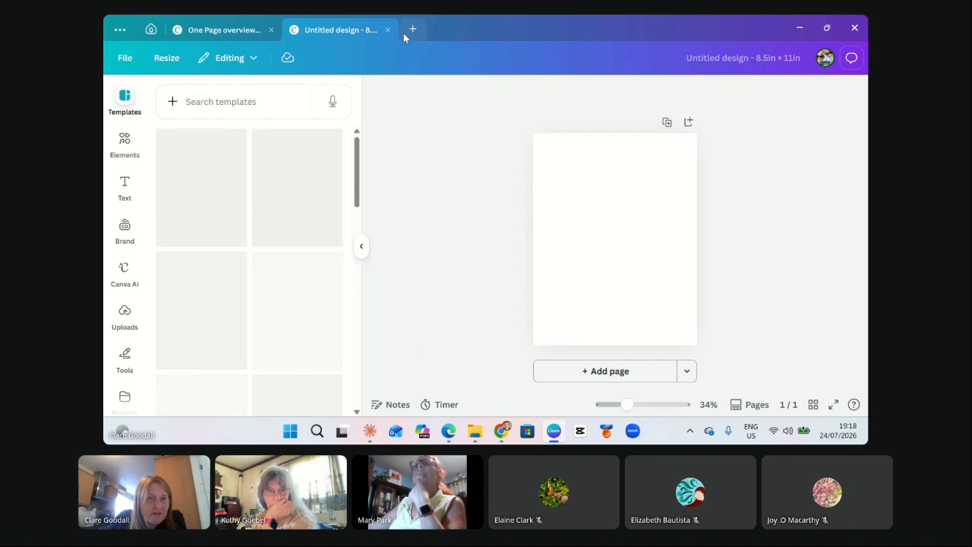
{"action": "left_click", "coordinate": [197, 35]}
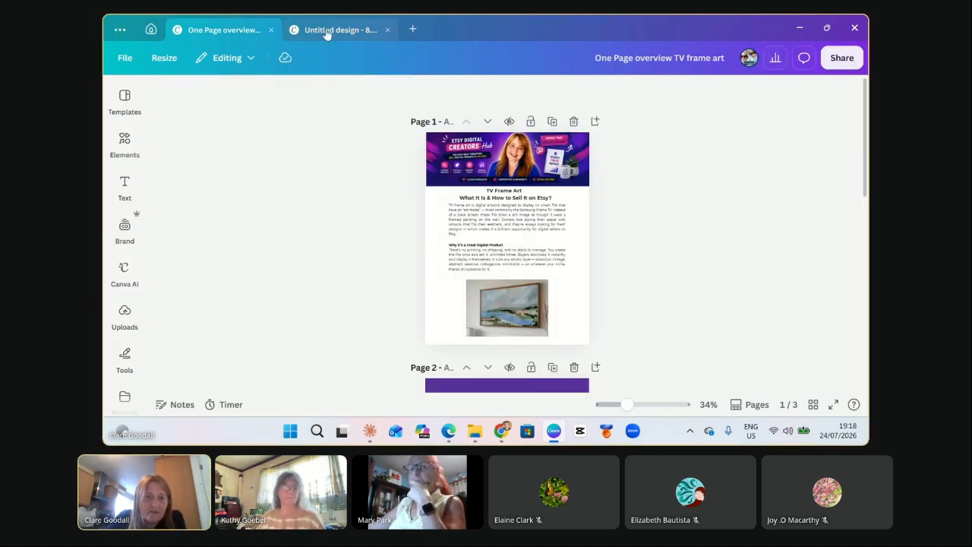
{"action": "left_click", "coordinate": [326, 32]}
{"action": "left_click", "coordinate": [387, 30]}
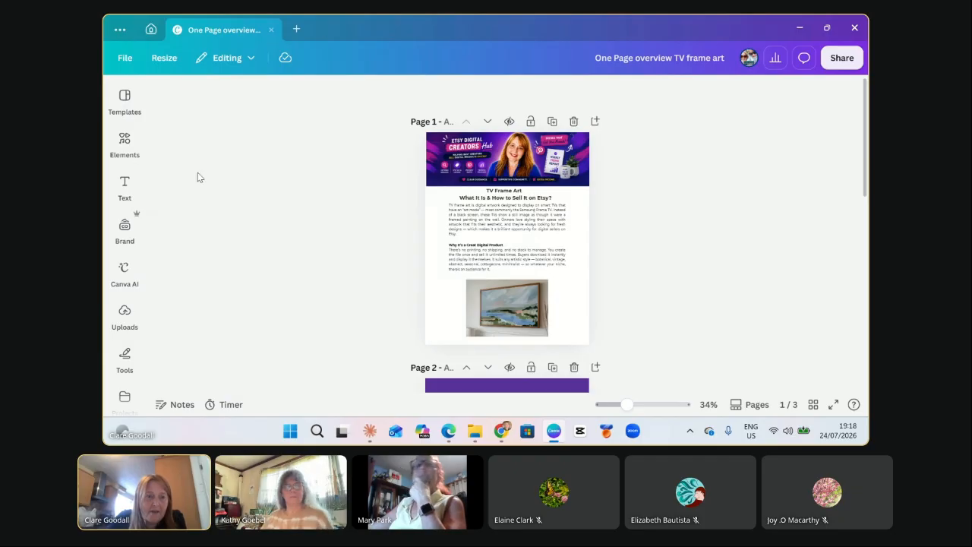
Create a new custom-size design 11 in wide and 8.5 in high and collapse the template list beside the canvas.
{"action": "left_click", "coordinate": [149, 30]}
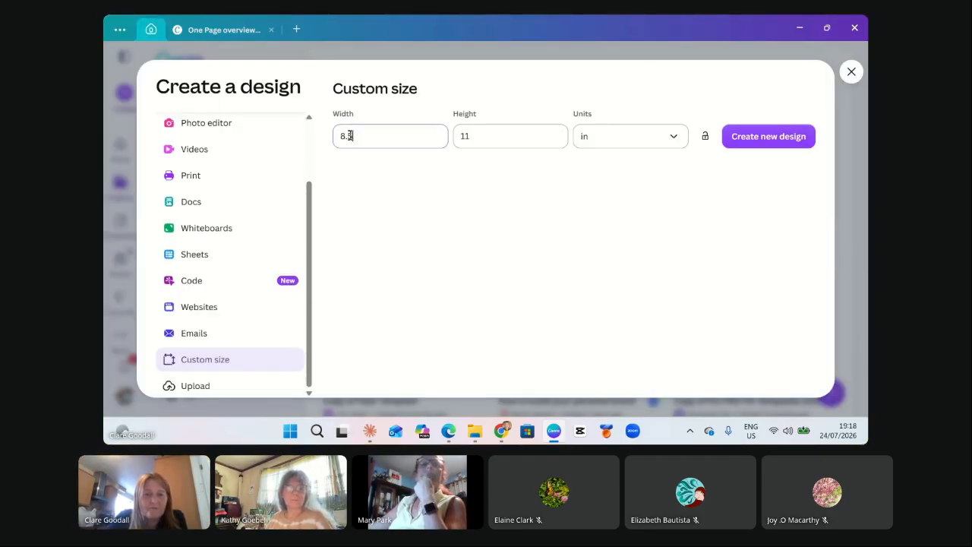
{"action": "left_click_drag", "start_coordinate": [350, 135], "coordinate": [321, 142]}
{"action": "type", "text": "11"}
{"action": "key", "text": "Tab"}
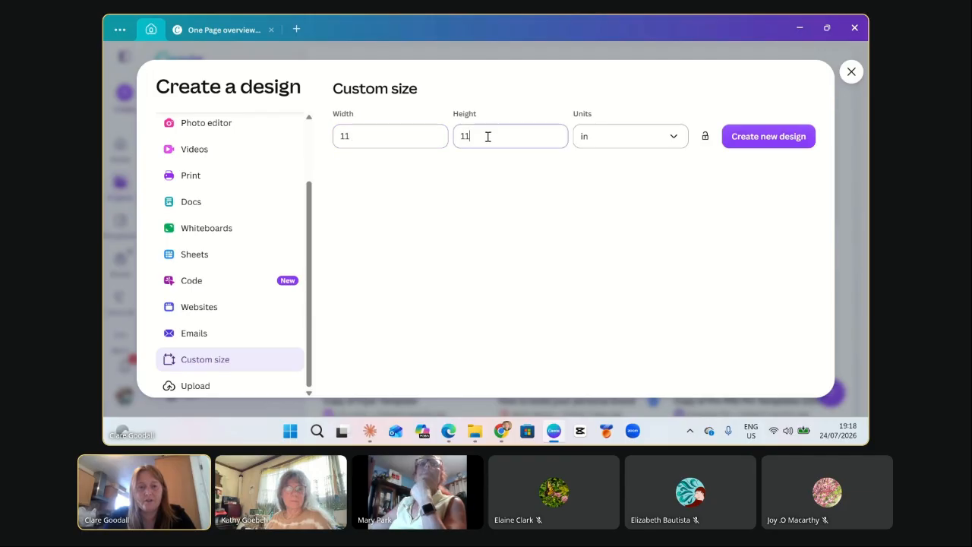
{"action": "type", "text": "8."}
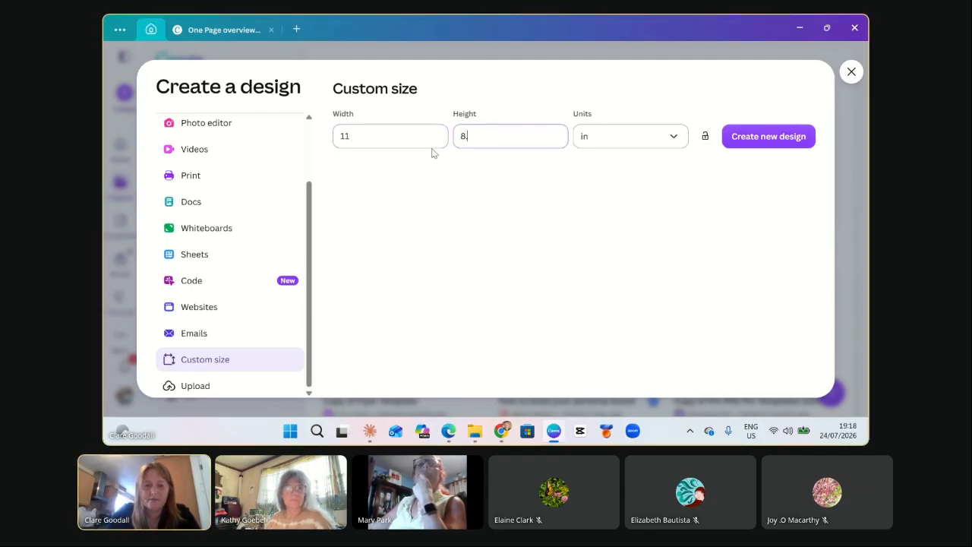
{"action": "type", "text": "5"}
{"action": "left_click", "coordinate": [787, 135]}
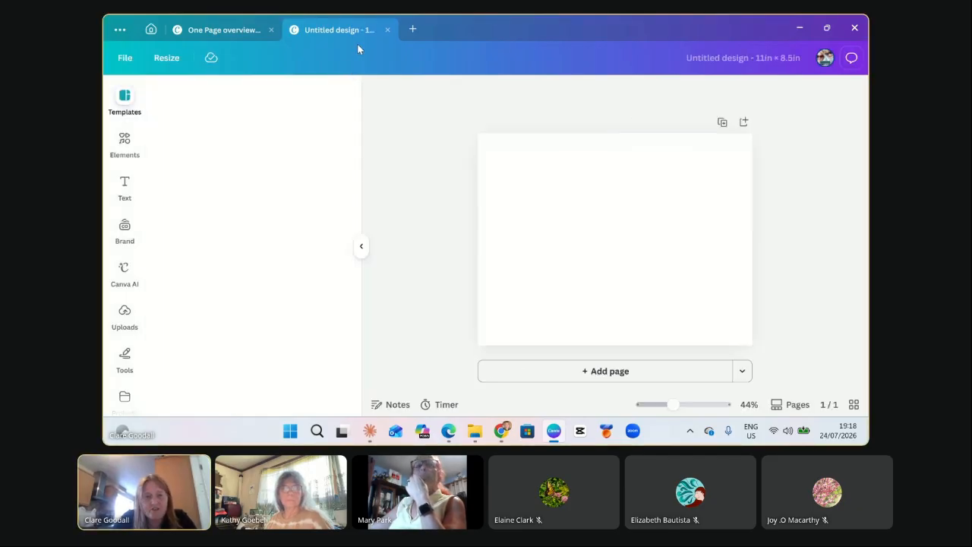
{"action": "left_click", "coordinate": [358, 251]}
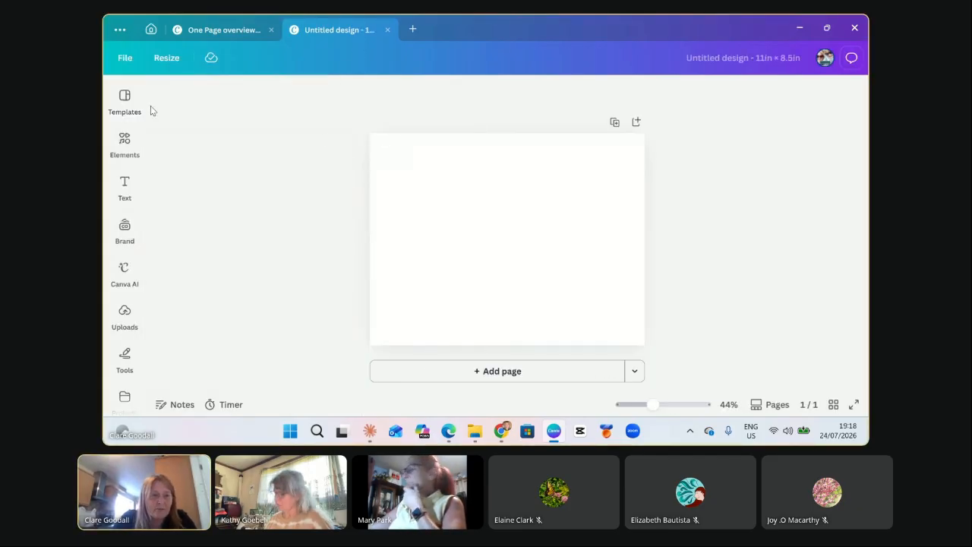
Display the rulers on the landscape page and place a vertical guide down its centre, at about 5.5 in.
{"action": "left_click", "coordinate": [119, 60]}
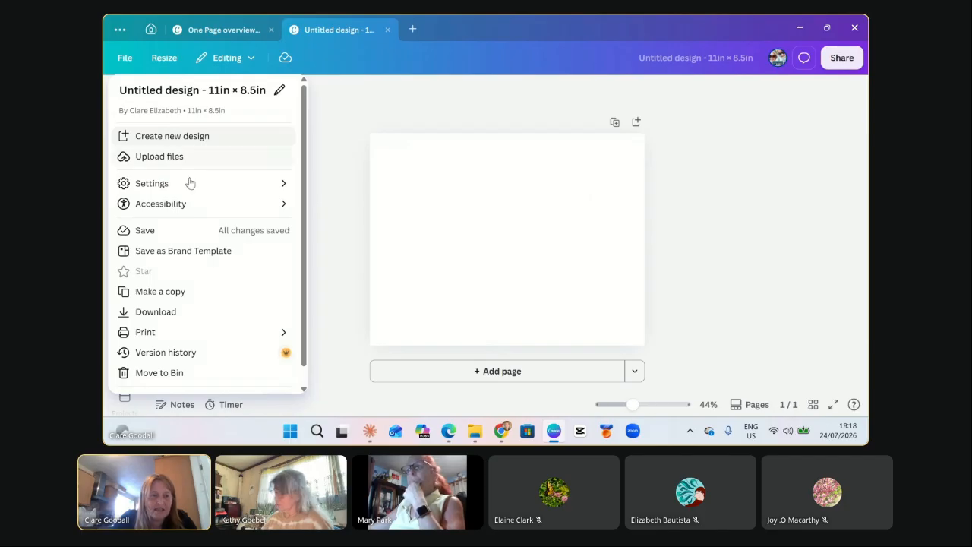
{"action": "left_click", "coordinate": [190, 184]}
{"action": "left_click", "coordinate": [351, 205]}
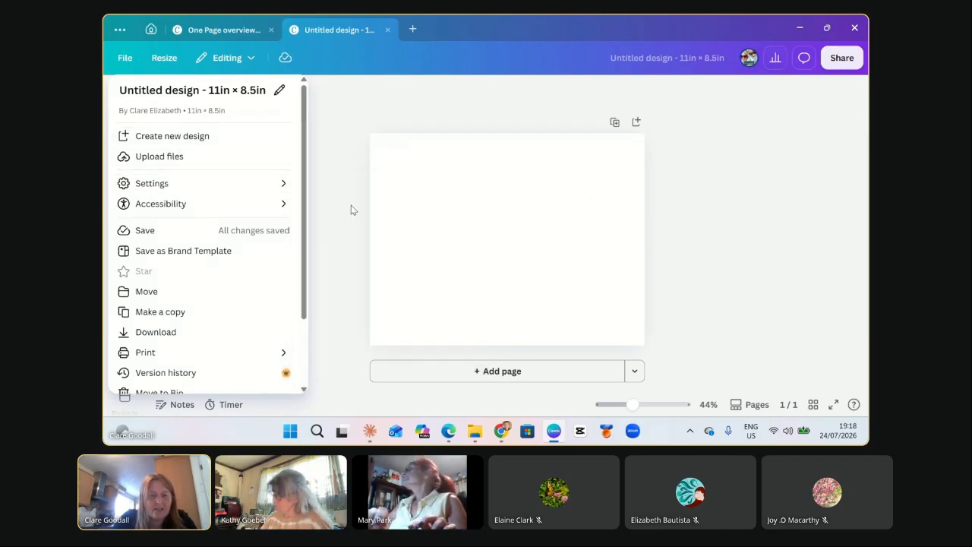
{"action": "left_click", "coordinate": [245, 183]}
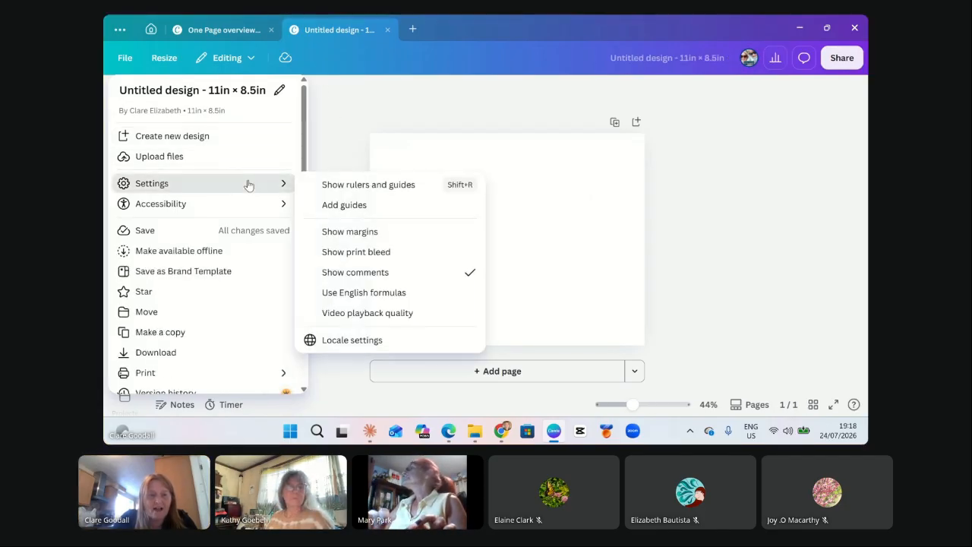
{"action": "left_click", "coordinate": [327, 206]}
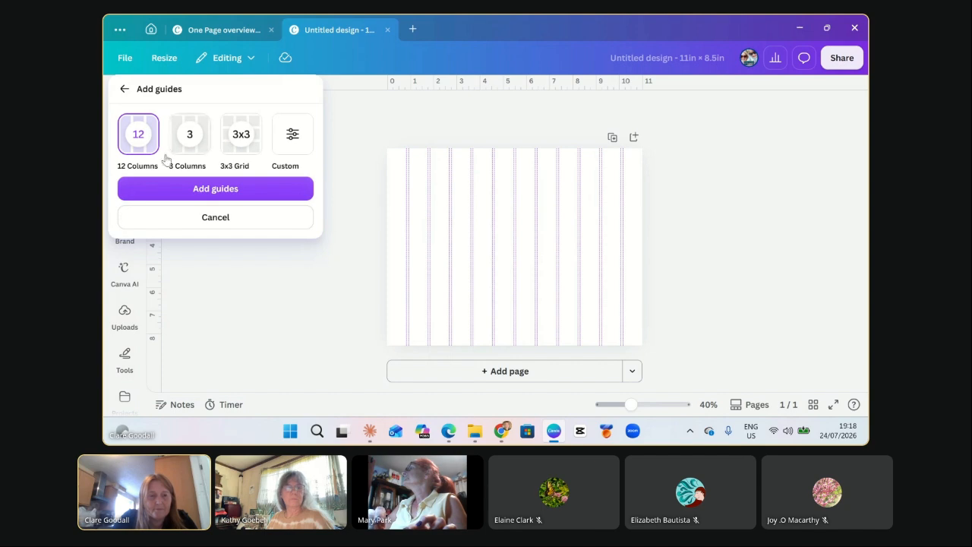
{"action": "left_click", "coordinate": [126, 90]}
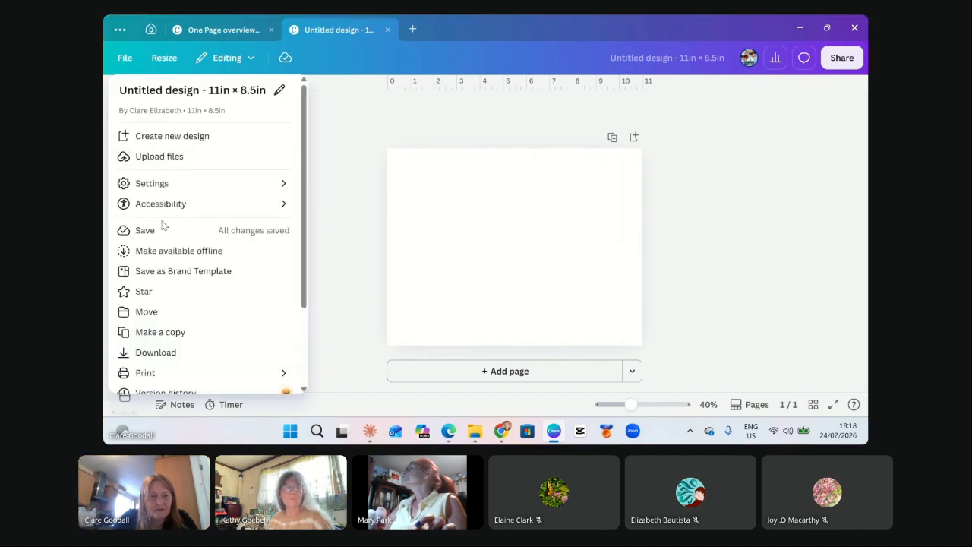
{"action": "left_click", "coordinate": [164, 185]}
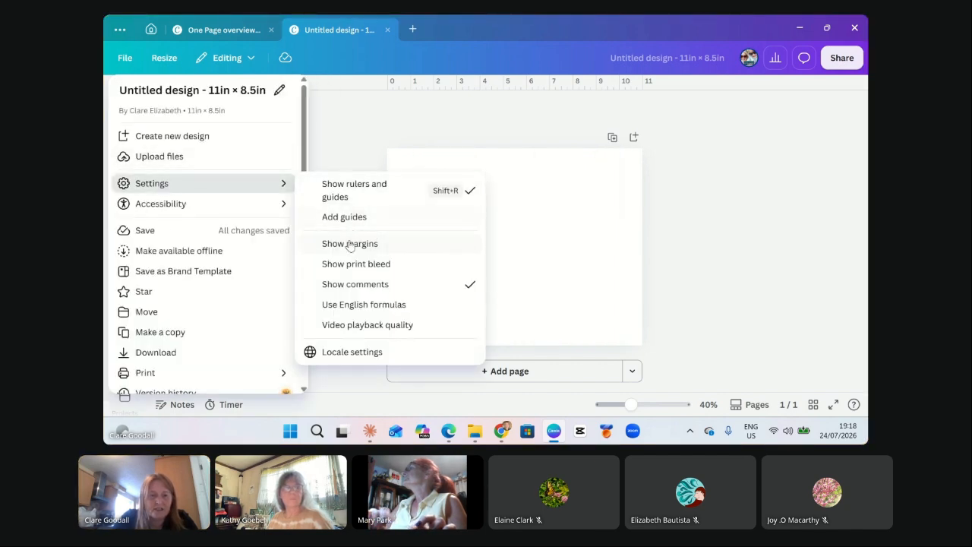
{"action": "left_click", "coordinate": [704, 265]}
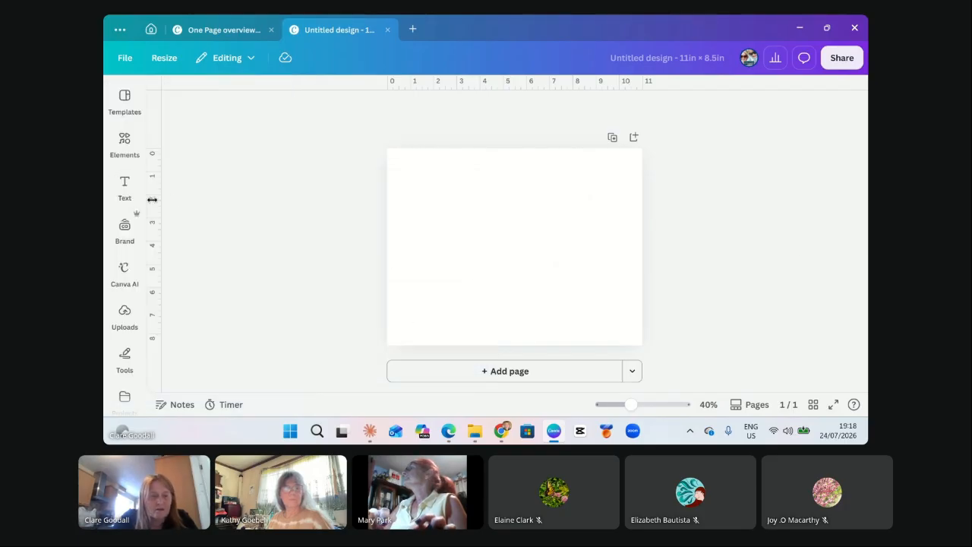
{"action": "left_click_drag", "start_coordinate": [152, 199], "coordinate": [515, 197]}
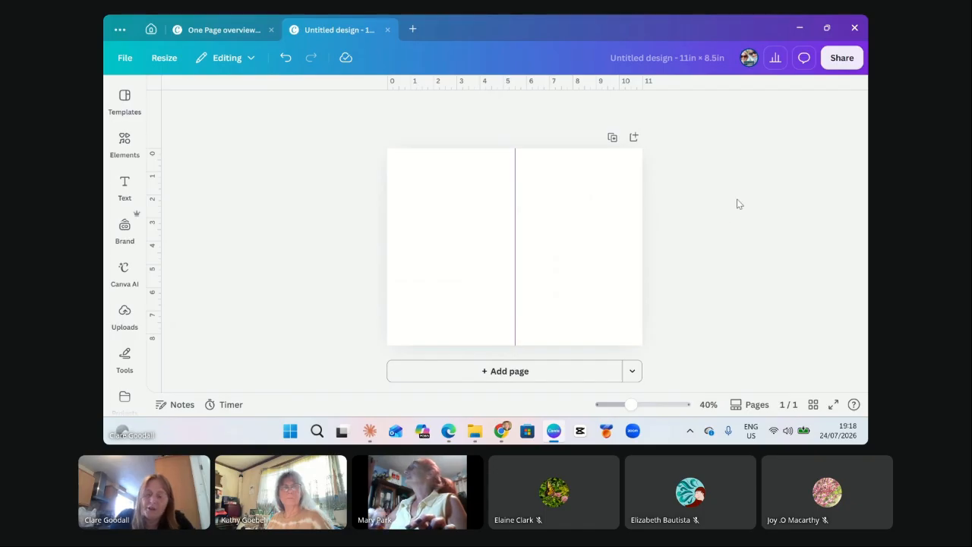
{"action": "left_click", "coordinate": [652, 406]}
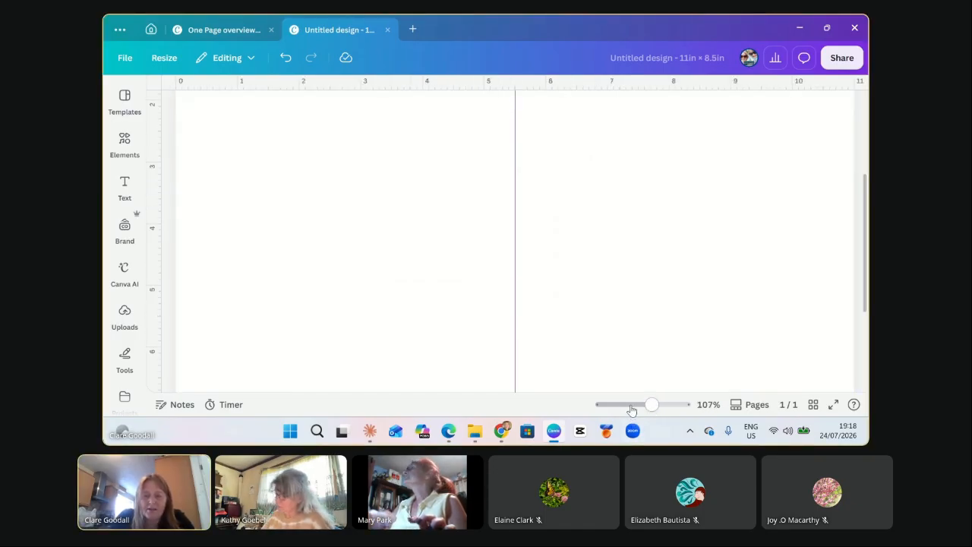
{"action": "left_click", "coordinate": [630, 405]}
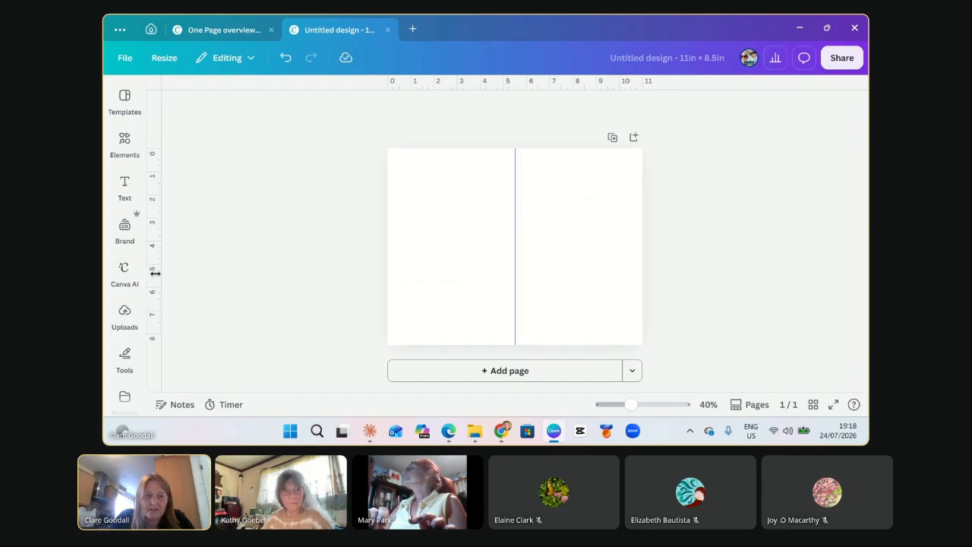
{"action": "left_click_drag", "start_coordinate": [154, 272], "coordinate": [227, 286]}
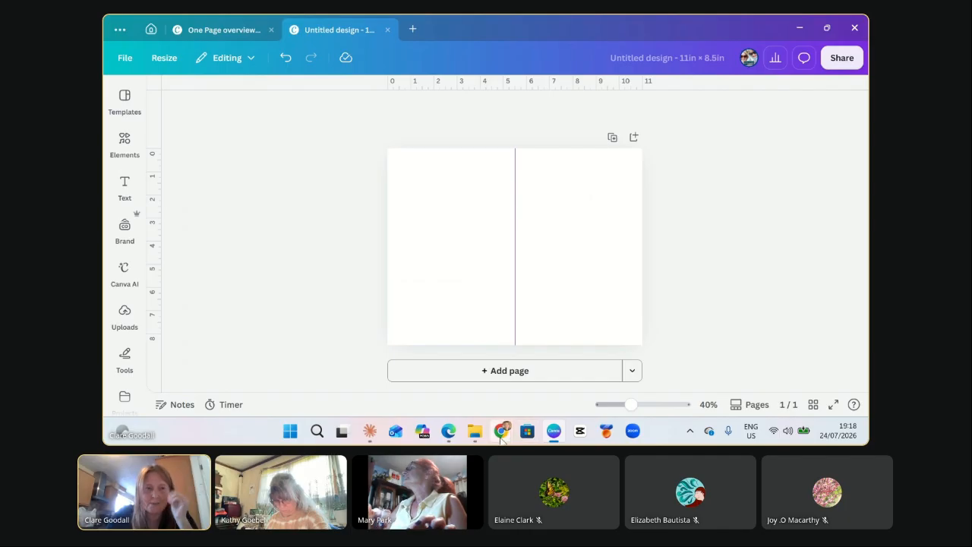
Switch to Midjourney in Chrome, dismiss the floating call window and look at today's pumpkin tractor images.
{"action": "mouse_move", "coordinate": [501, 440]}
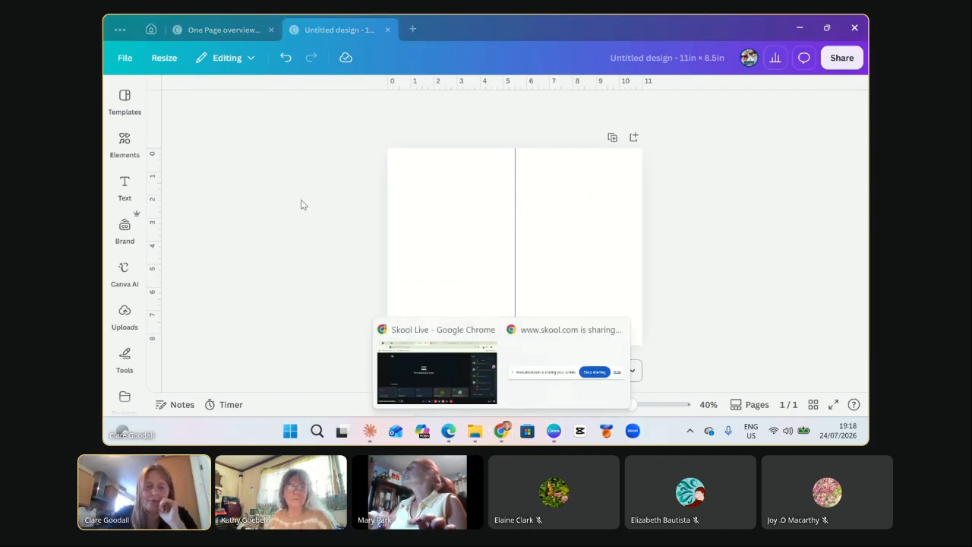
{"action": "left_click", "coordinate": [437, 372]}
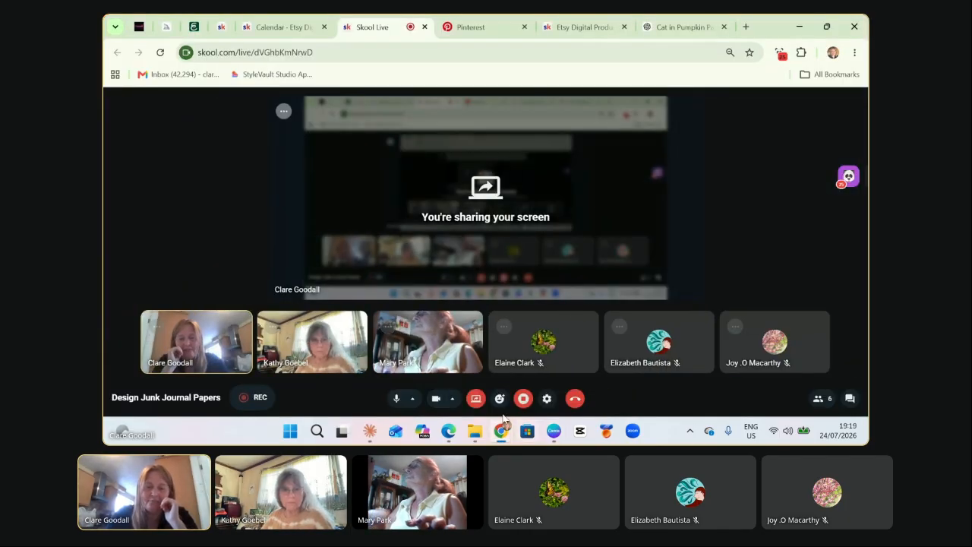
{"action": "left_click", "coordinate": [173, 24]}
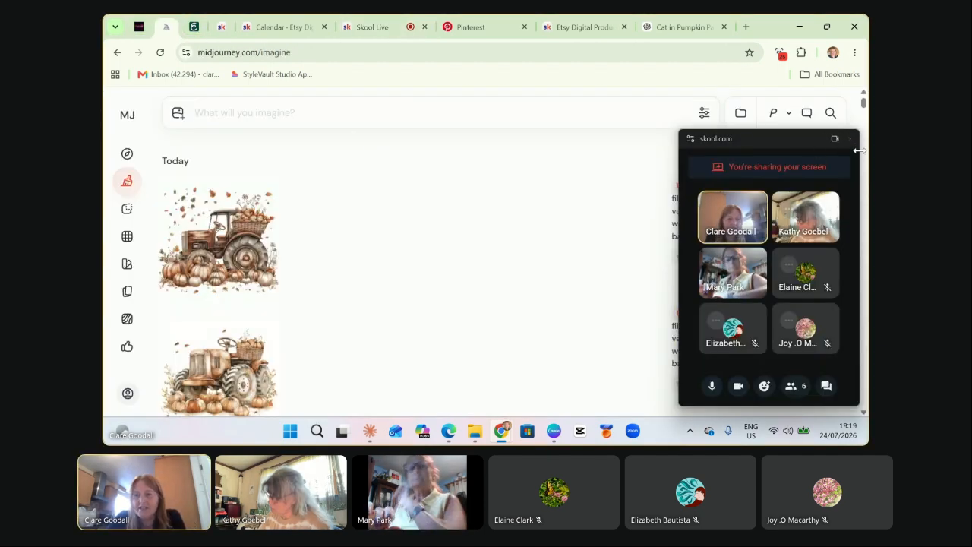
{"action": "left_click", "coordinate": [852, 140]}
{"action": "scroll", "coordinate": [445, 300], "scroll_direction": "down", "scroll_amount": 1}
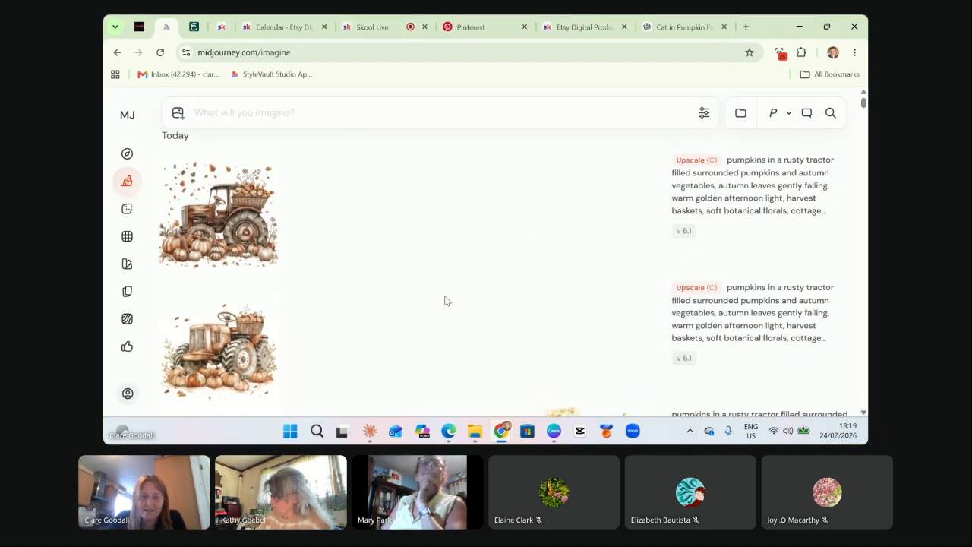
{"action": "scroll", "coordinate": [445, 300], "scroll_direction": "up", "scroll_amount": 1}
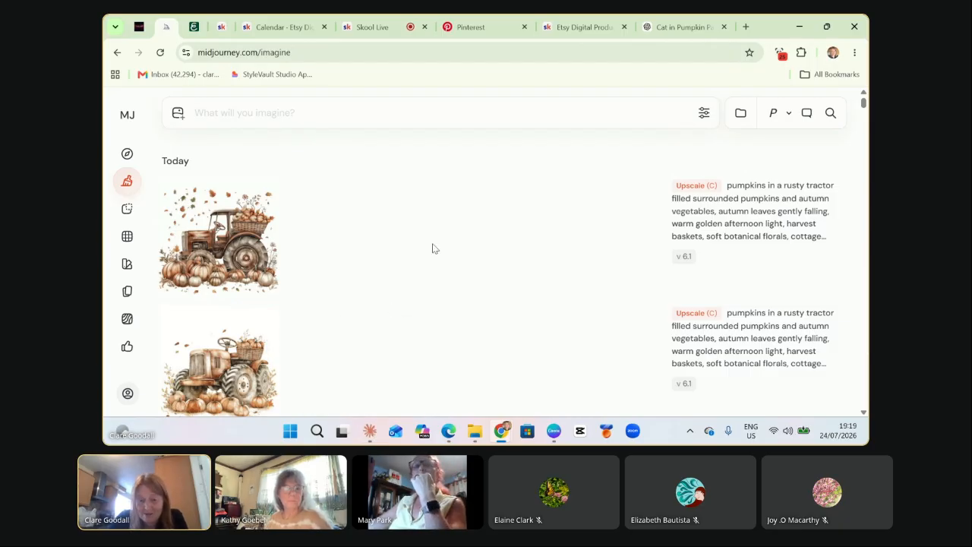
Switch to the ChatGPT cat in pumpkin patch conversation and find its Hero Cat in the Pumpkin Patch prompt.
{"action": "left_click", "coordinate": [667, 28]}
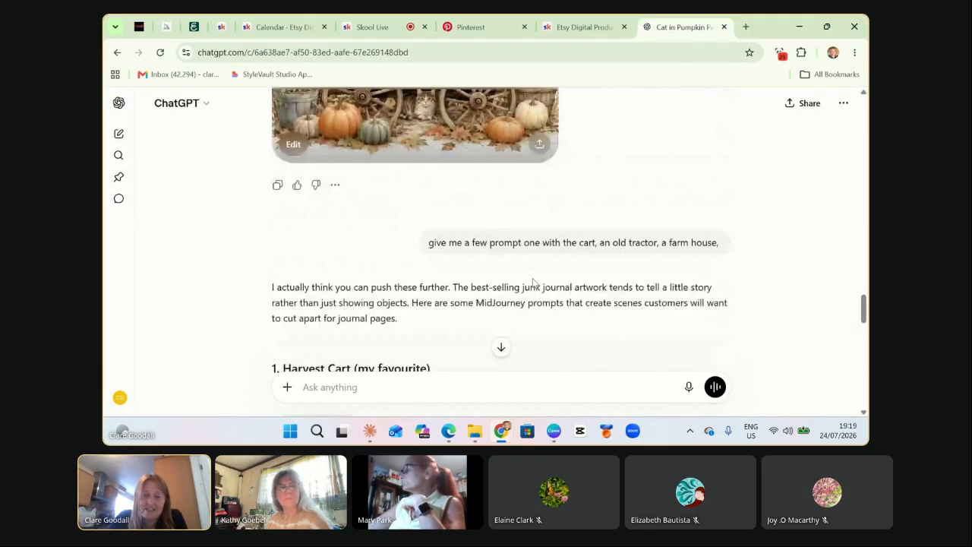
{"action": "scroll", "coordinate": [533, 280], "scroll_direction": "up", "scroll_amount": 10}
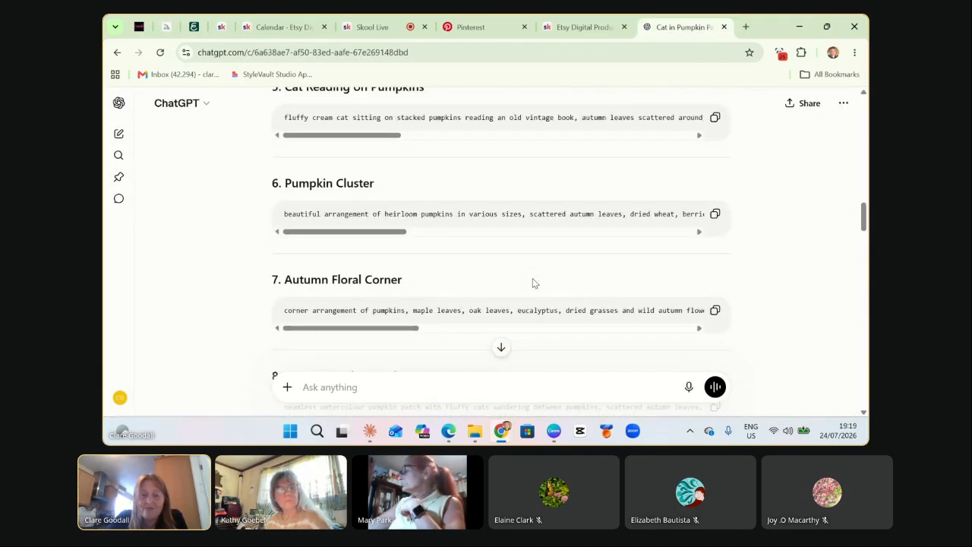
{"action": "scroll", "coordinate": [532, 278], "scroll_direction": "up", "scroll_amount": 5}
{"action": "scroll", "coordinate": [533, 278], "scroll_direction": "down", "scroll_amount": 3}
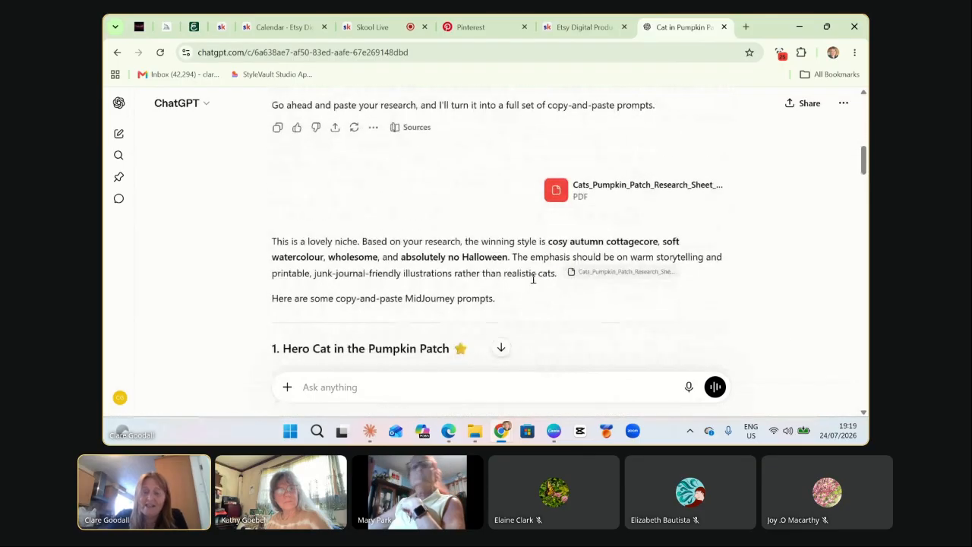
{"action": "scroll", "coordinate": [525, 310], "scroll_direction": "down", "scroll_amount": 2}
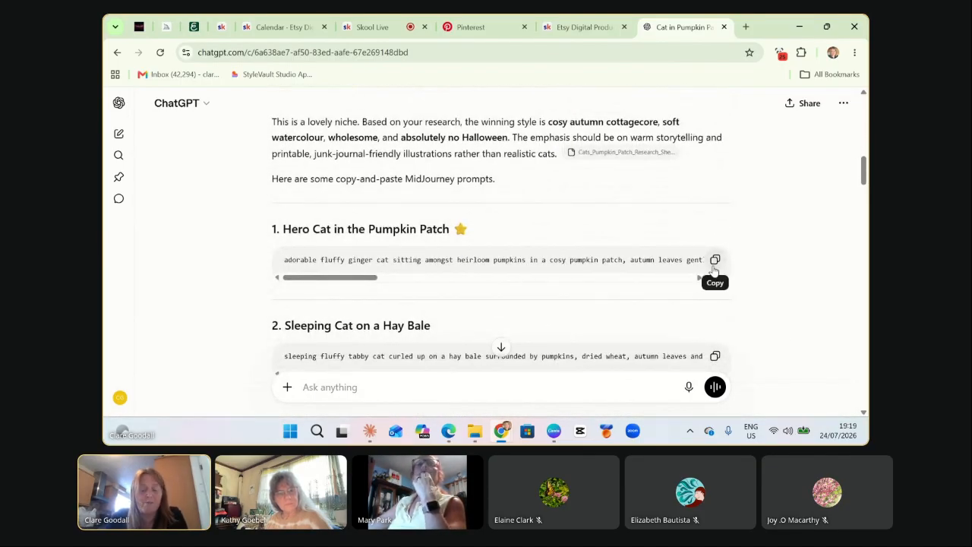
Return to Midjourney, search its Explore gallery for "harvest", look through the images and narrow the search to "harvest watercolour".
{"action": "left_click", "coordinate": [167, 26]}
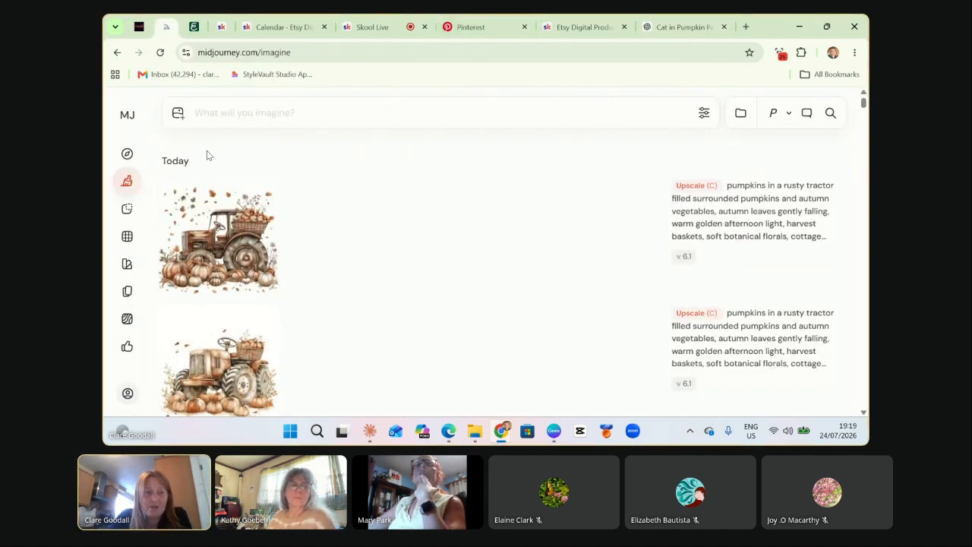
{"action": "left_click", "coordinate": [126, 154]}
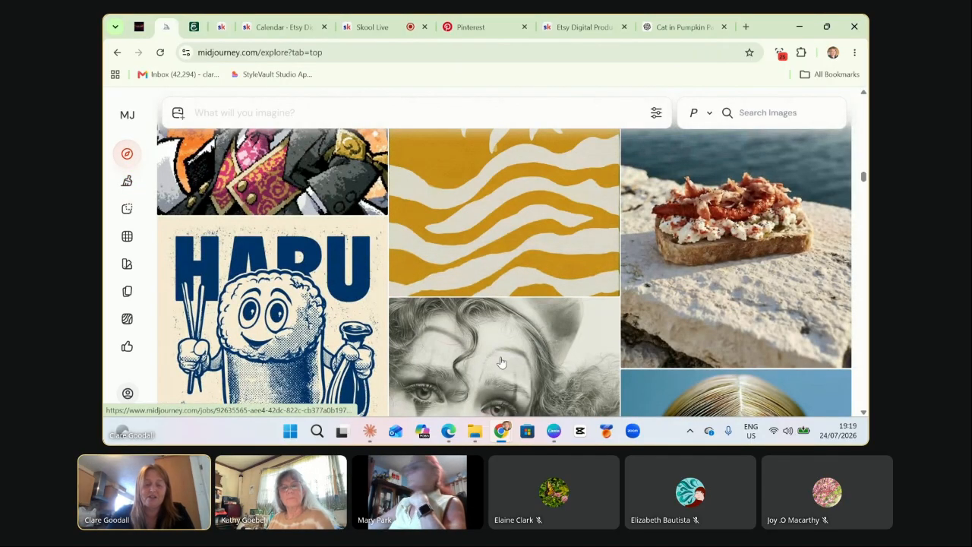
{"action": "left_click", "coordinate": [794, 122]}
{"action": "type", "text": "harvest"}
{"action": "key", "text": "Return"}
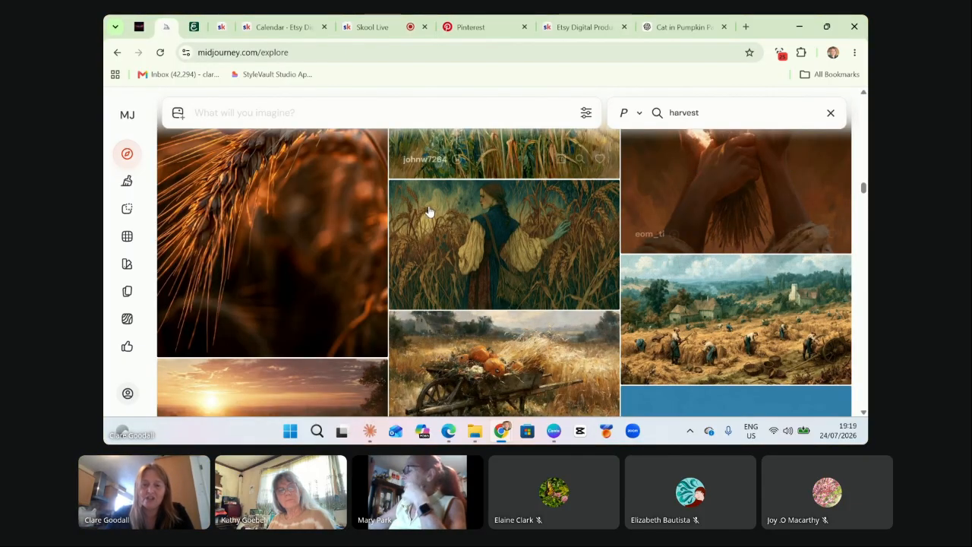
{"action": "scroll", "coordinate": [434, 314], "scroll_direction": "down", "scroll_amount": 1}
{"action": "scroll", "coordinate": [435, 318], "scroll_direction": "down", "scroll_amount": 10}
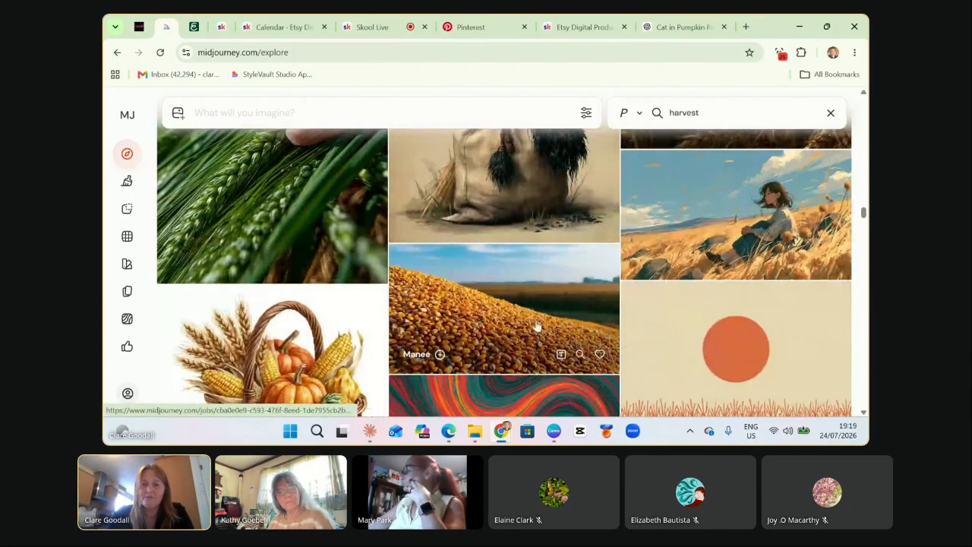
{"action": "left_click", "coordinate": [709, 112]}
{"action": "type", "text": "watercolour"}
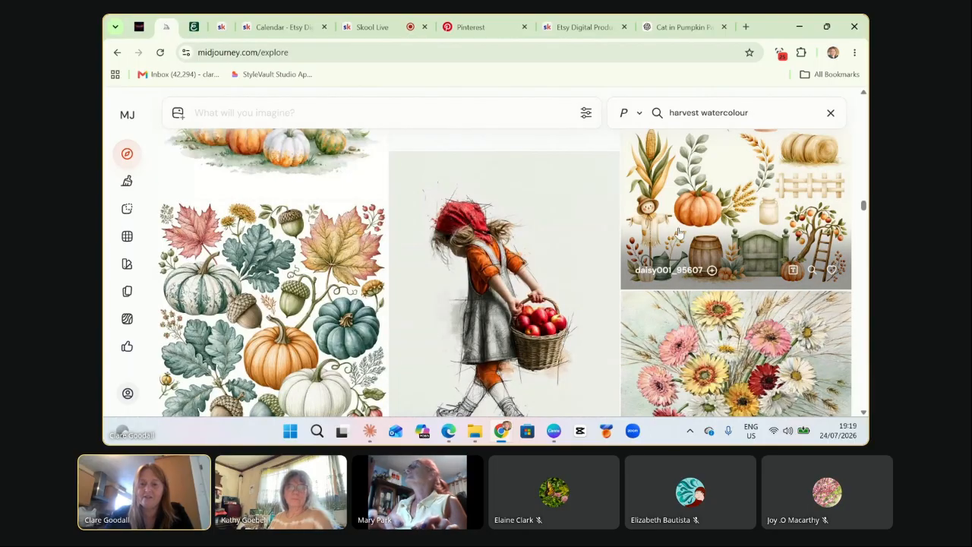
Open the harvest watercolour clipart set to read its prompt, clear the image search and go to the Create page.
{"action": "left_click", "coordinate": [722, 174]}
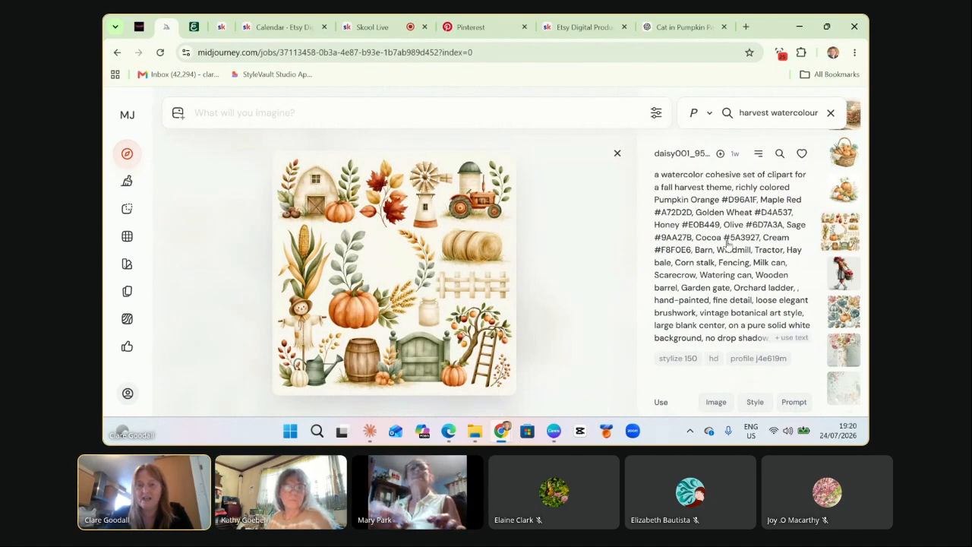
{"action": "left_click", "coordinate": [818, 112]}
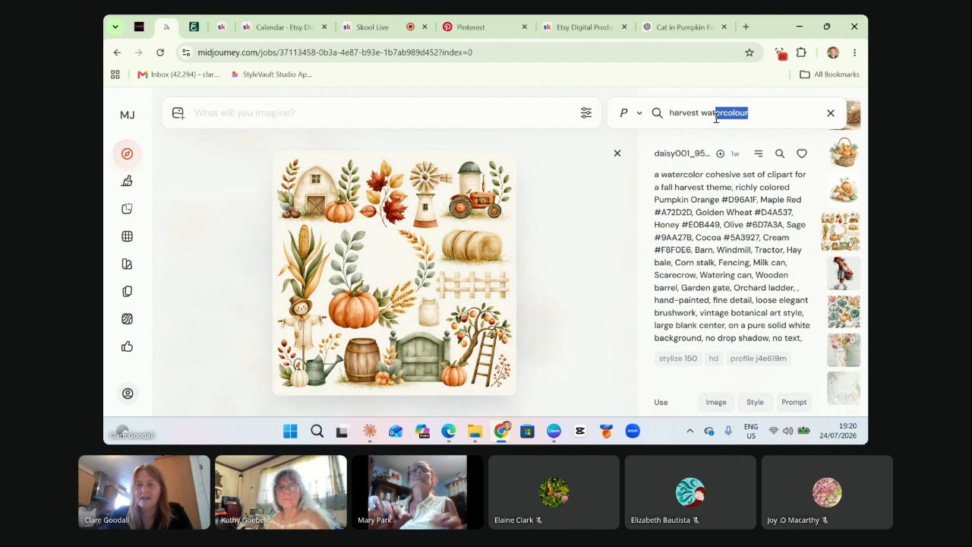
{"action": "left_click_drag", "start_coordinate": [716, 117], "coordinate": [657, 112]}
{"action": "key", "text": "BackSpace"}
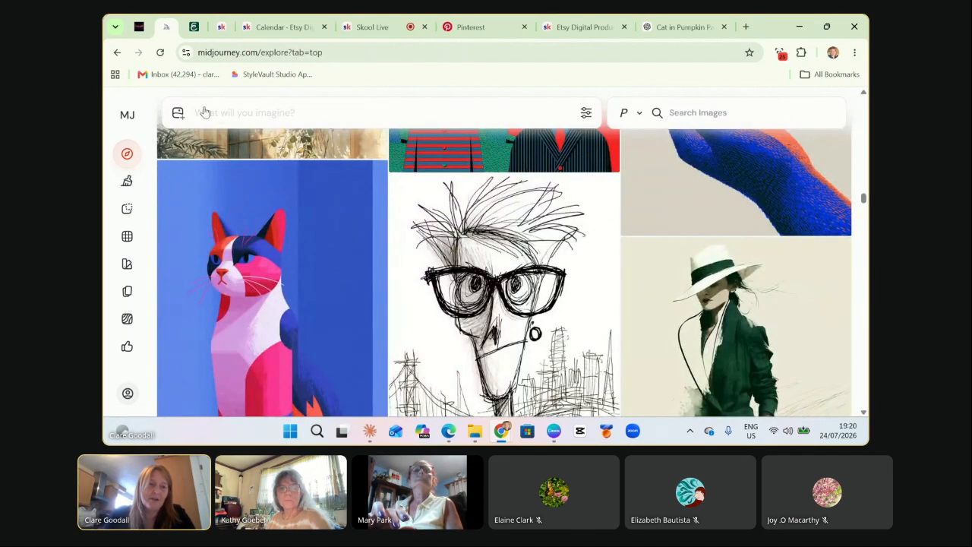
{"action": "left_click", "coordinate": [127, 154]}
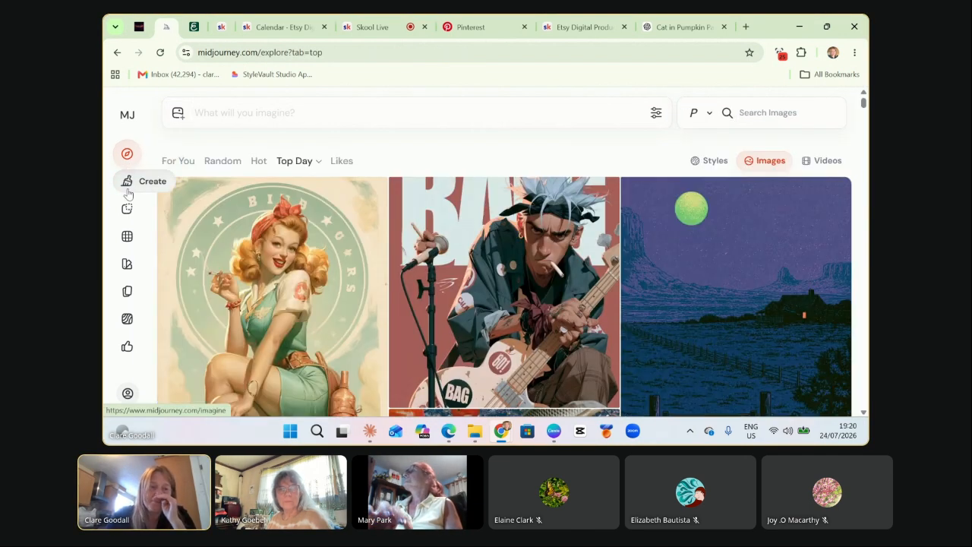
{"action": "left_click", "coordinate": [128, 193]}
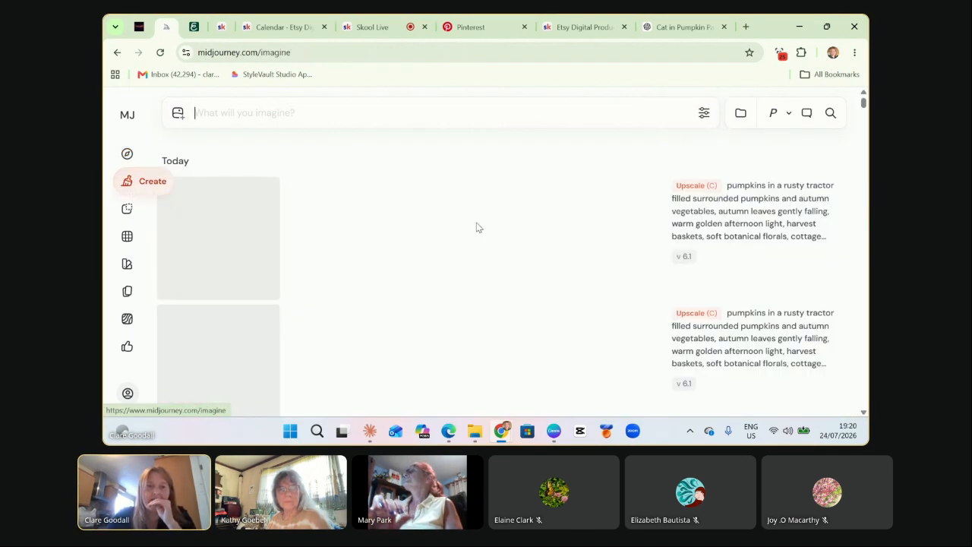
Copy the Hero Cat in the Pumpkin Patch prompt from ChatGPT and generate images from it in Midjourney with its 1:1, stylize 150 and v 7 parameters.
{"action": "left_click", "coordinate": [665, 29]}
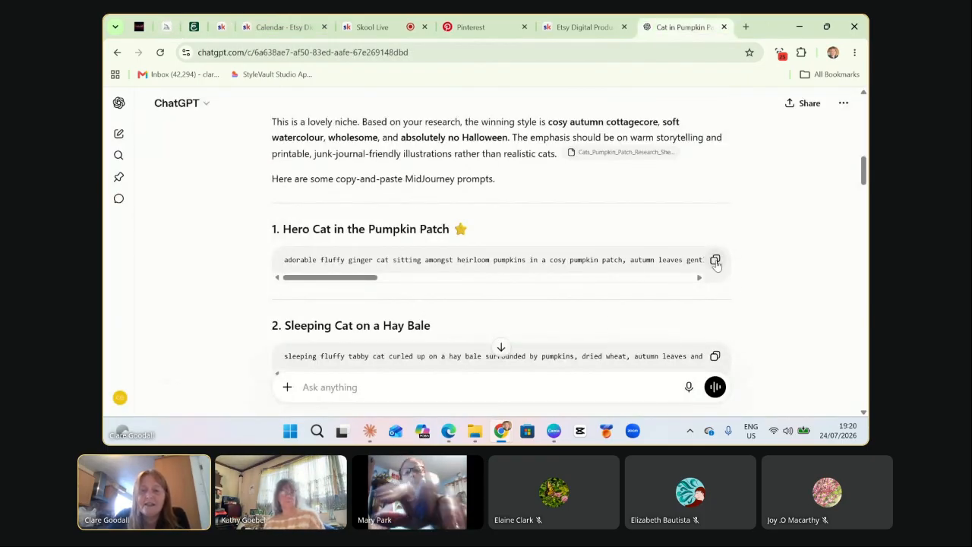
{"action": "left_click", "coordinate": [715, 260]}
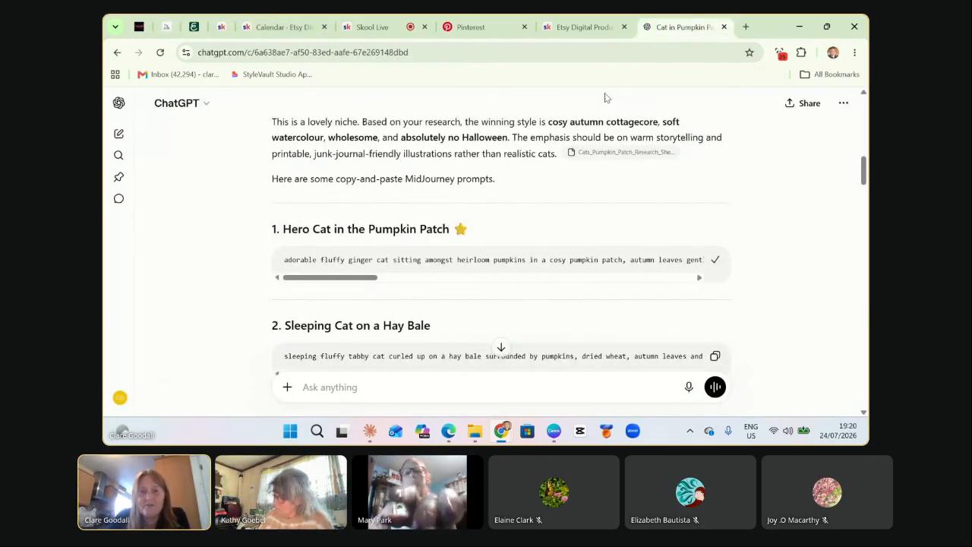
{"action": "left_click", "coordinate": [166, 27]}
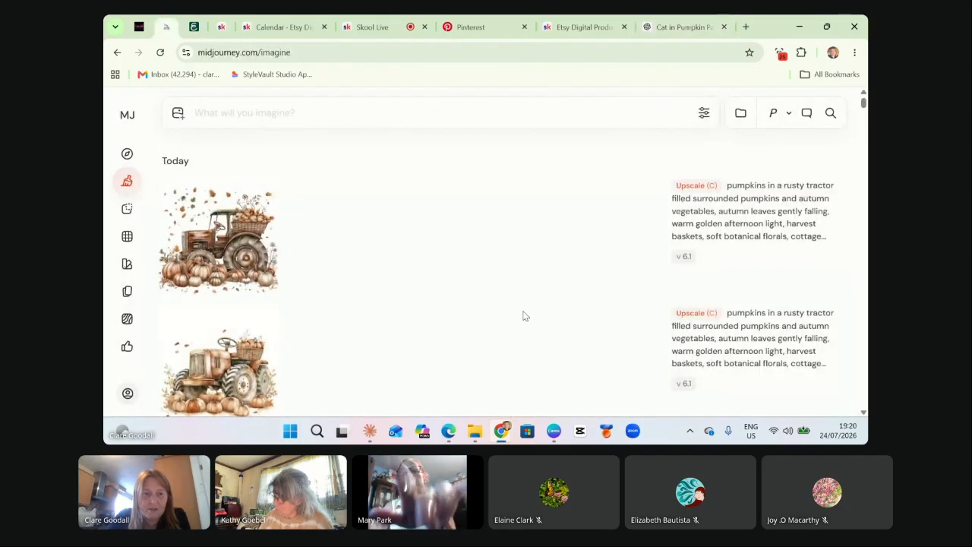
{"action": "left_click", "coordinate": [284, 119]}
{"action": "key", "text": "ctrl+v"}
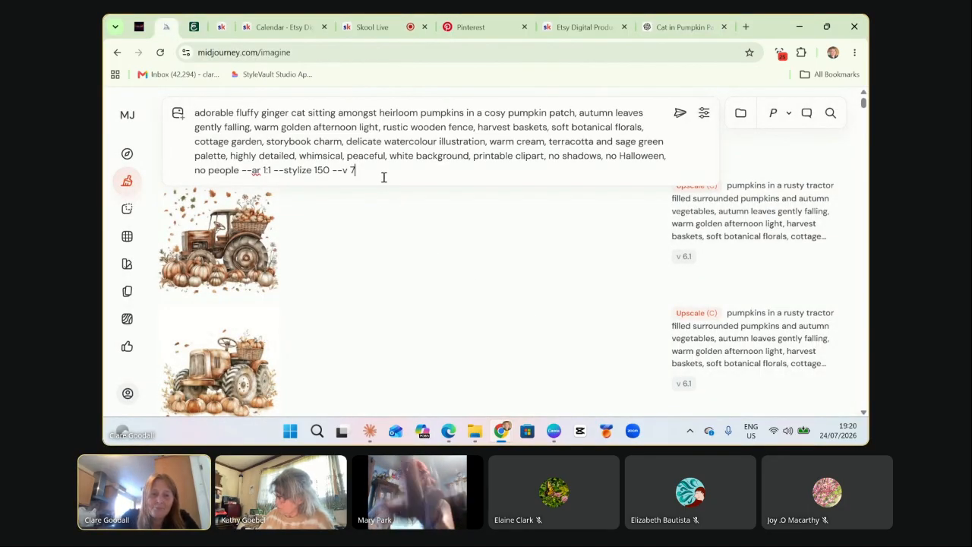
{"action": "left_click", "coordinate": [704, 114]}
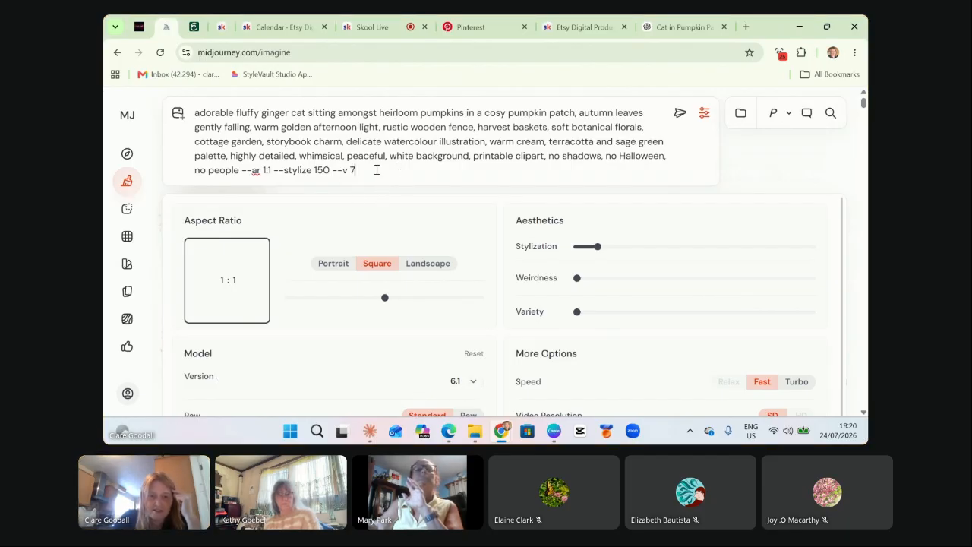
{"action": "key", "text": "Return"}
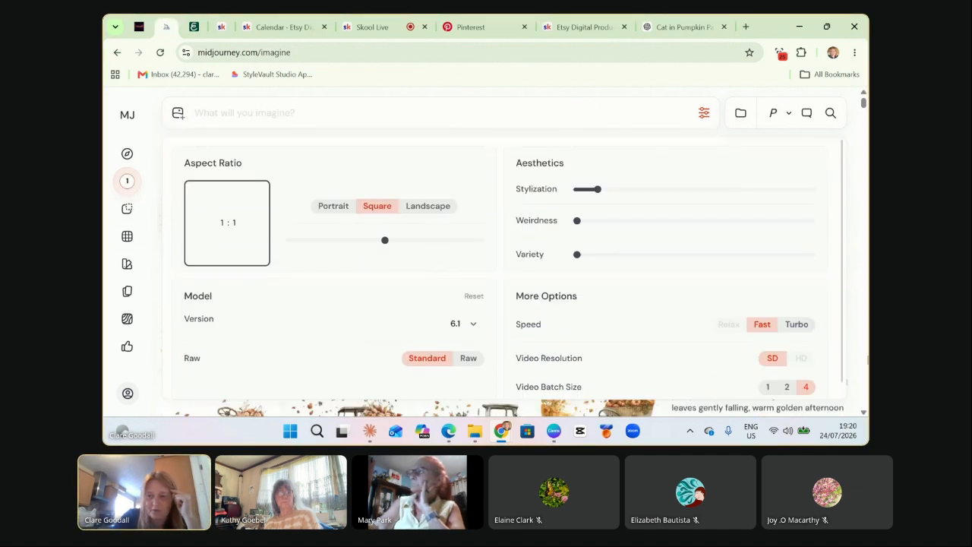
{"action": "scroll", "coordinate": [383, 281], "scroll_direction": "up", "scroll_amount": 3}
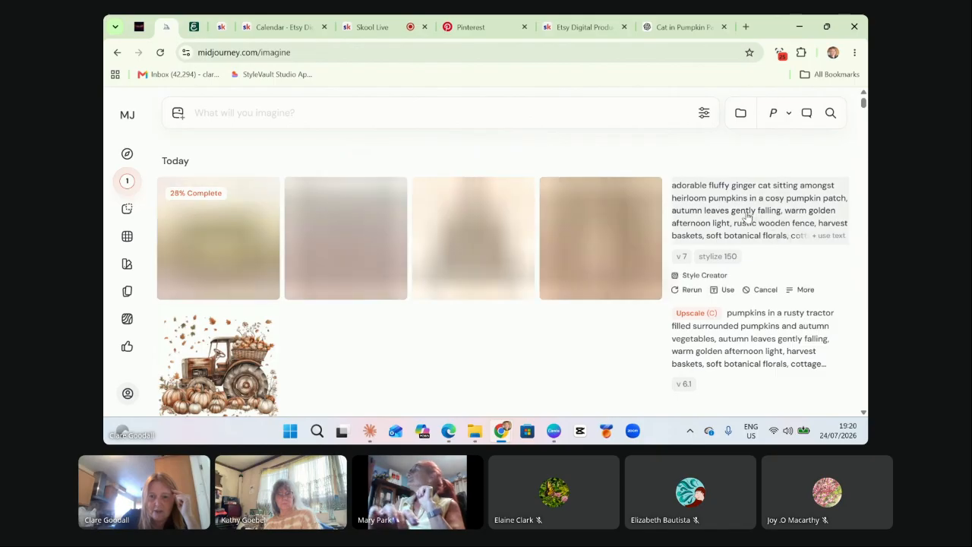
Reuse the ginger cat prompt with stylize 150 but version 6.1, generate it and compare the new images with the version 7 set.
{"action": "left_click", "coordinate": [745, 217]}
{"action": "scroll", "coordinate": [733, 296], "scroll_direction": "down", "scroll_amount": 1}
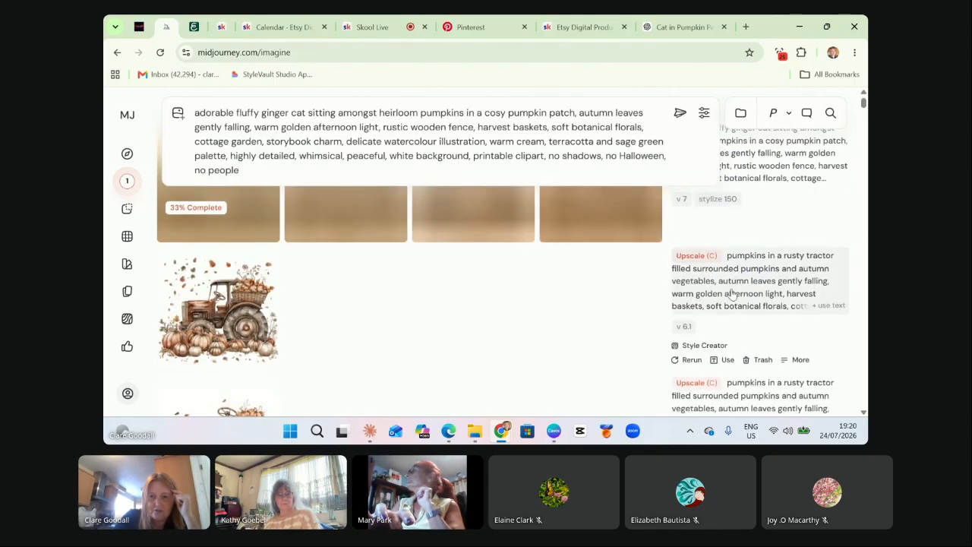
{"action": "left_click", "coordinate": [680, 200]}
{"action": "left_click", "coordinate": [717, 199]}
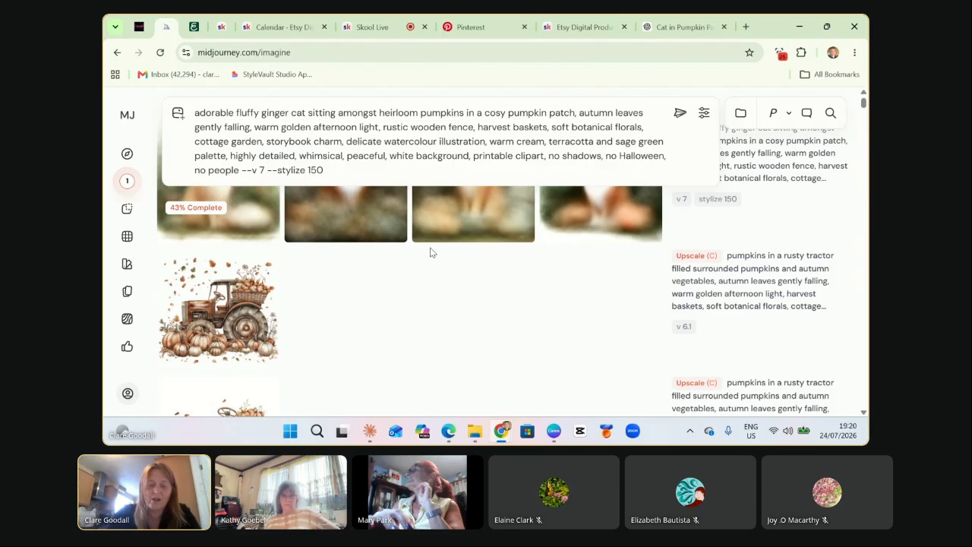
{"action": "key", "text": "BackSpace"}
{"action": "type", "text": "6.1"}
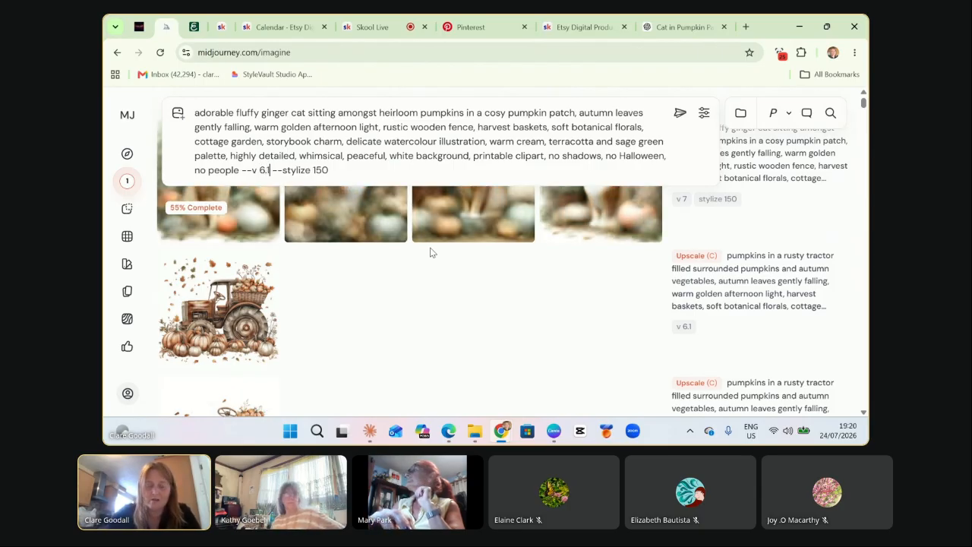
{"action": "key", "text": "Return"}
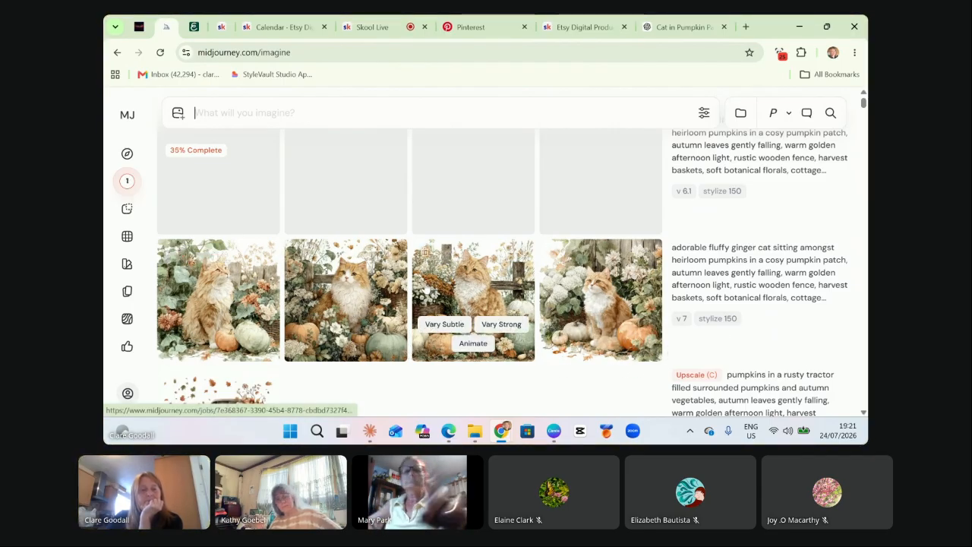
{"action": "scroll", "coordinate": [424, 288], "scroll_direction": "up", "scroll_amount": 1}
{"action": "mouse_move", "coordinate": [424, 346]}
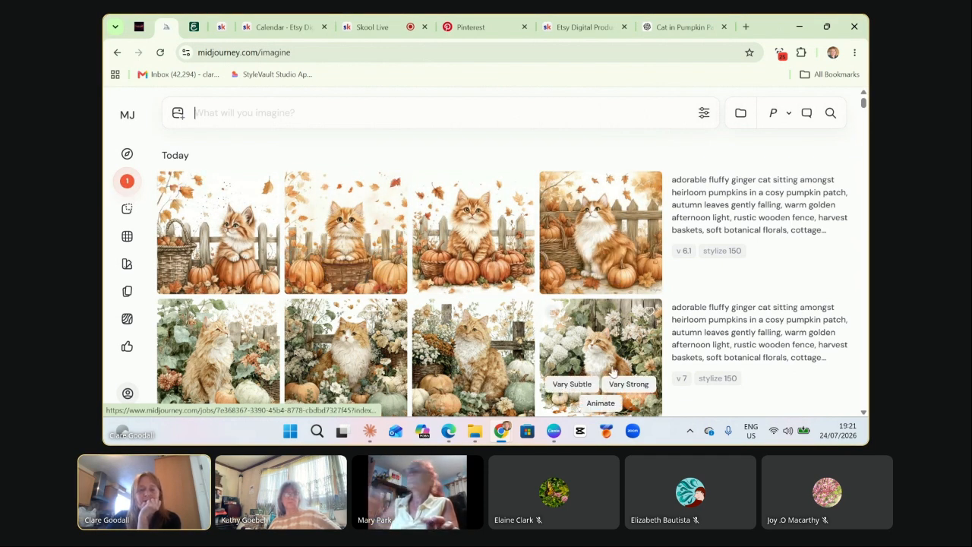
{"action": "scroll", "coordinate": [608, 389], "scroll_direction": "down", "scroll_amount": 1}
{"action": "scroll", "coordinate": [605, 389], "scroll_direction": "up", "scroll_amount": 1}
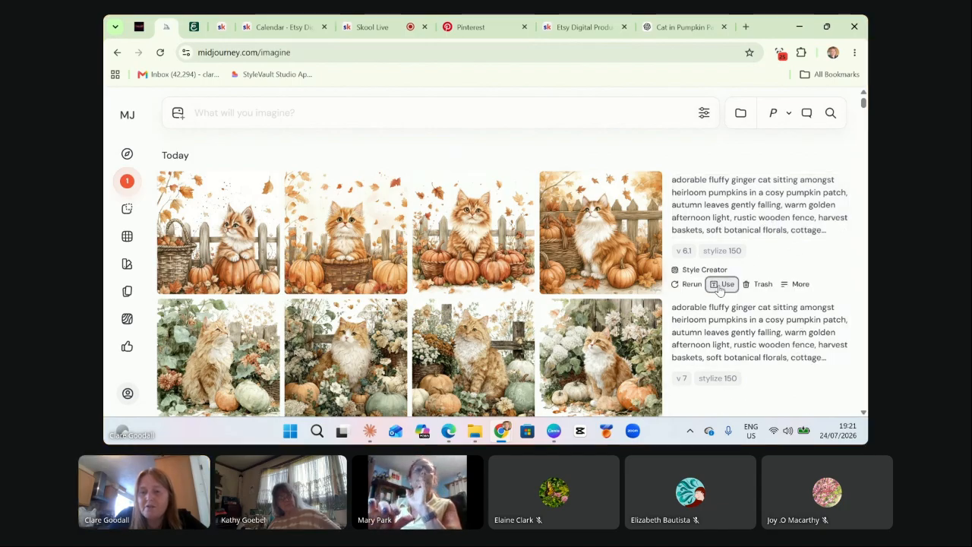
Load the version 6.1 ginger cat prompt for reuse, including its stylize 150 and v 6.1 parameters.
{"action": "left_click", "coordinate": [723, 284]}
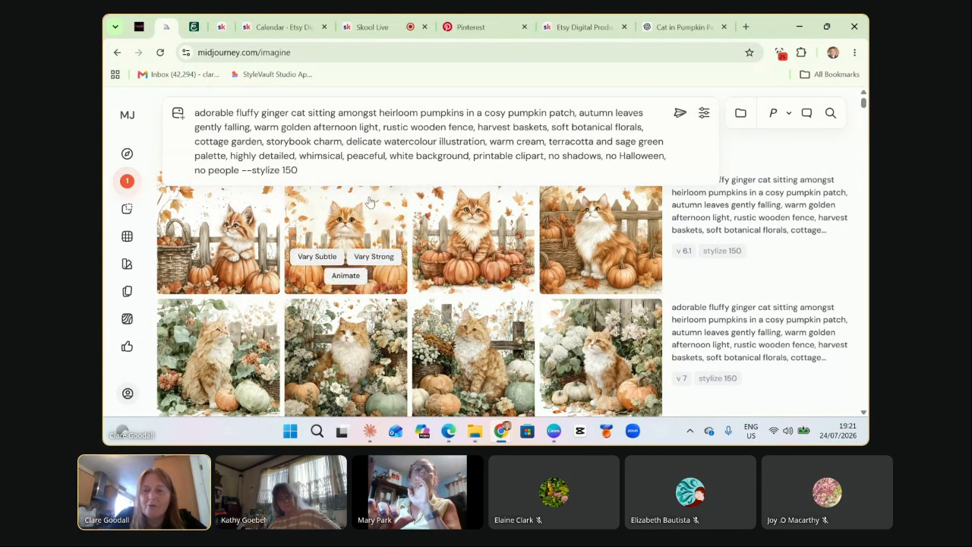
{"action": "left_click", "coordinate": [685, 250]}
{"action": "scroll", "coordinate": [494, 228], "scroll_direction": "down", "scroll_amount": 1}
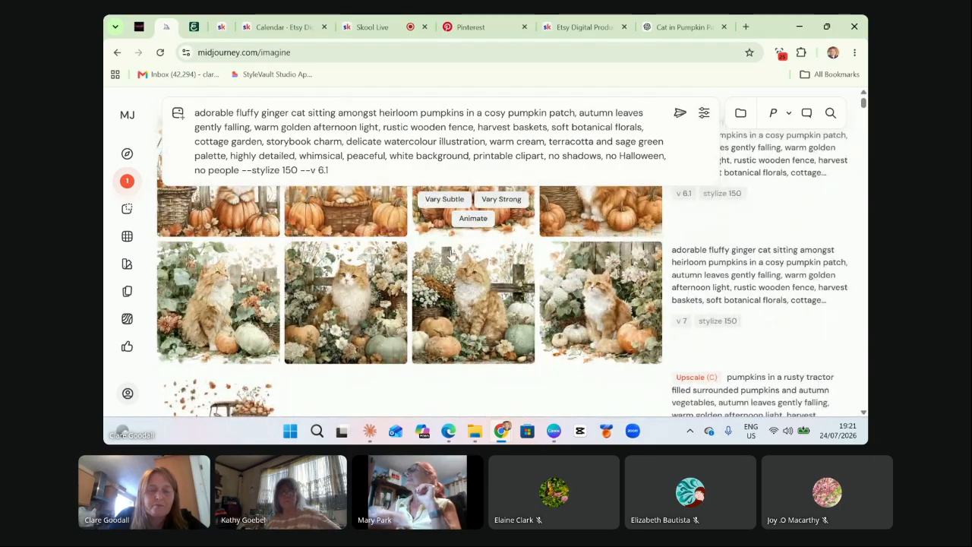
{"action": "scroll", "coordinate": [353, 234], "scroll_direction": "up", "scroll_amount": 2}
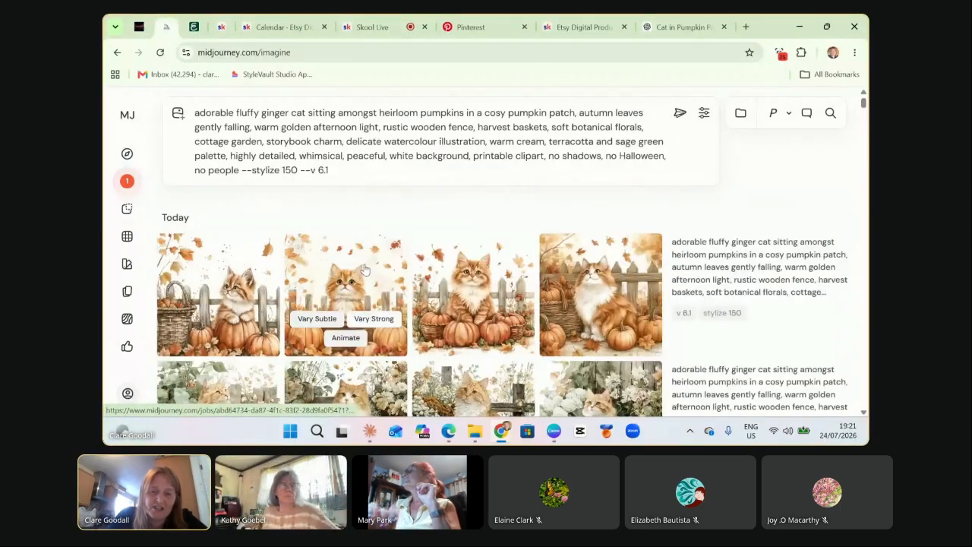
Find the earlier black cat in a basket prompt and replace "fluffy ginger cat" in the new prompt with its "Cute Halloween black cat with green eyes".
{"action": "scroll", "coordinate": [348, 297], "scroll_direction": "down", "scroll_amount": 4}
{"action": "scroll", "coordinate": [346, 297], "scroll_direction": "down", "scroll_amount": 8}
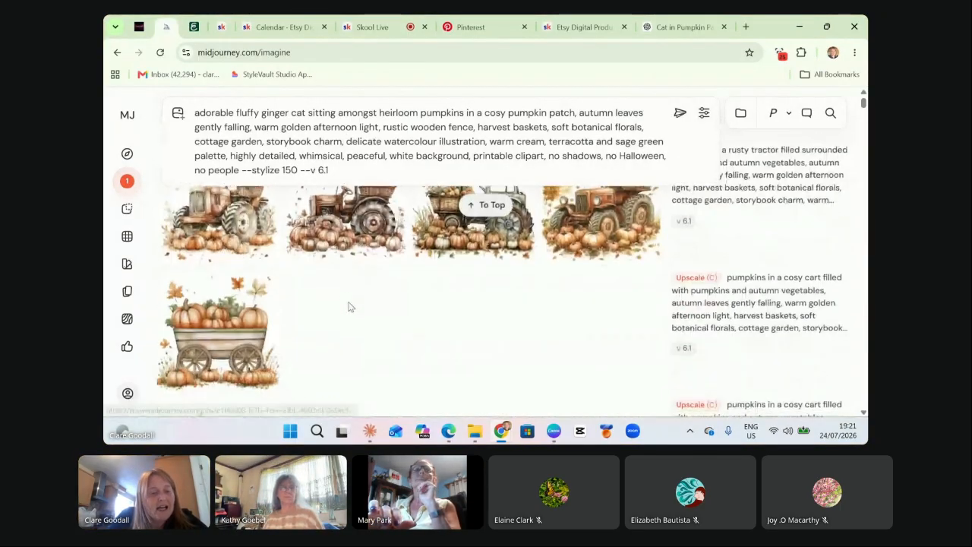
{"action": "scroll", "coordinate": [396, 304], "scroll_direction": "down", "scroll_amount": 10}
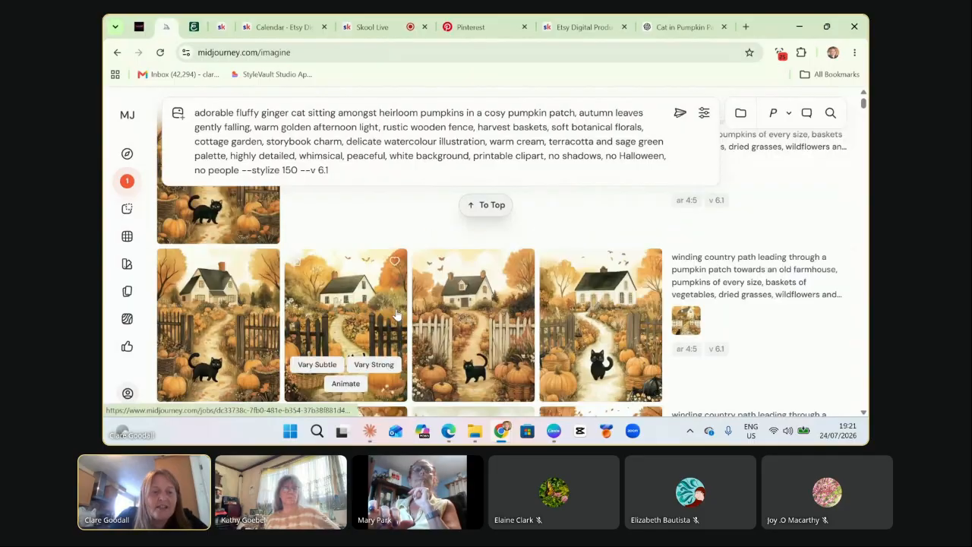
{"action": "scroll", "coordinate": [396, 326], "scroll_direction": "down", "scroll_amount": 10}
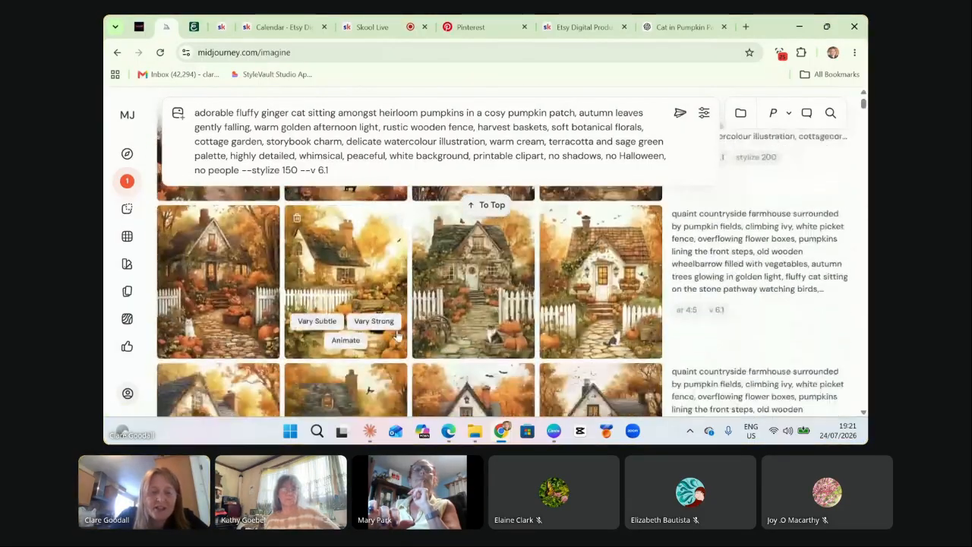
{"action": "scroll", "coordinate": [398, 335], "scroll_direction": "down", "scroll_amount": 10}
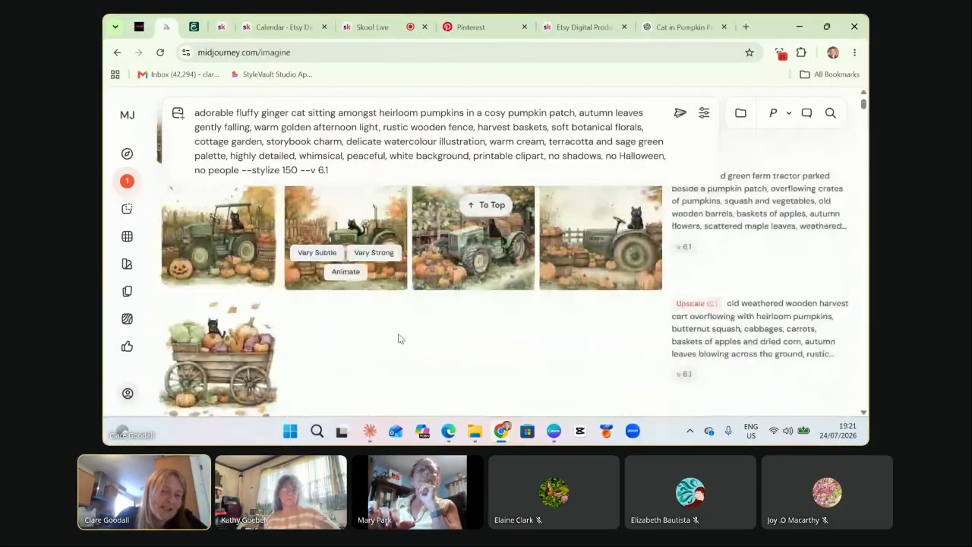
{"action": "scroll", "coordinate": [397, 342], "scroll_direction": "down", "scroll_amount": 10}
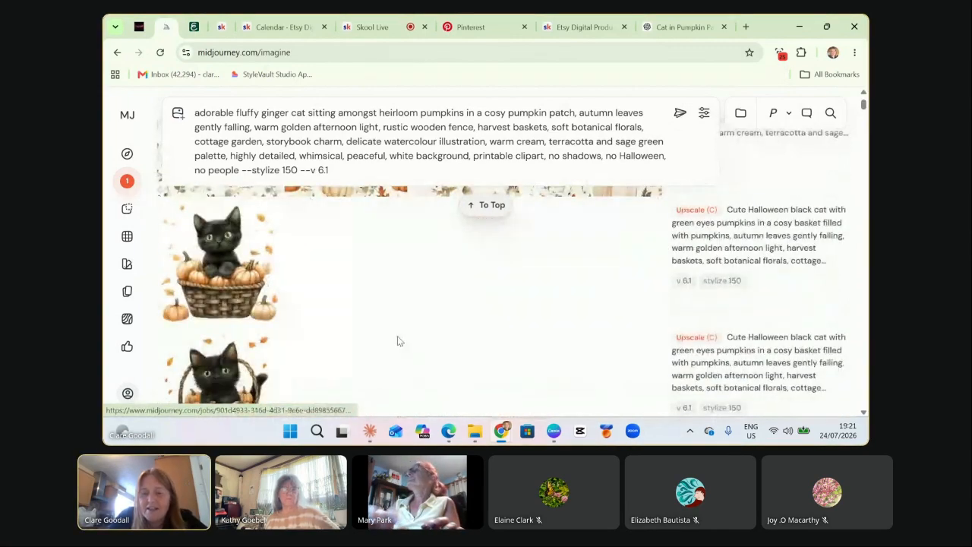
{"action": "scroll", "coordinate": [398, 342], "scroll_direction": "up", "scroll_amount": 1}
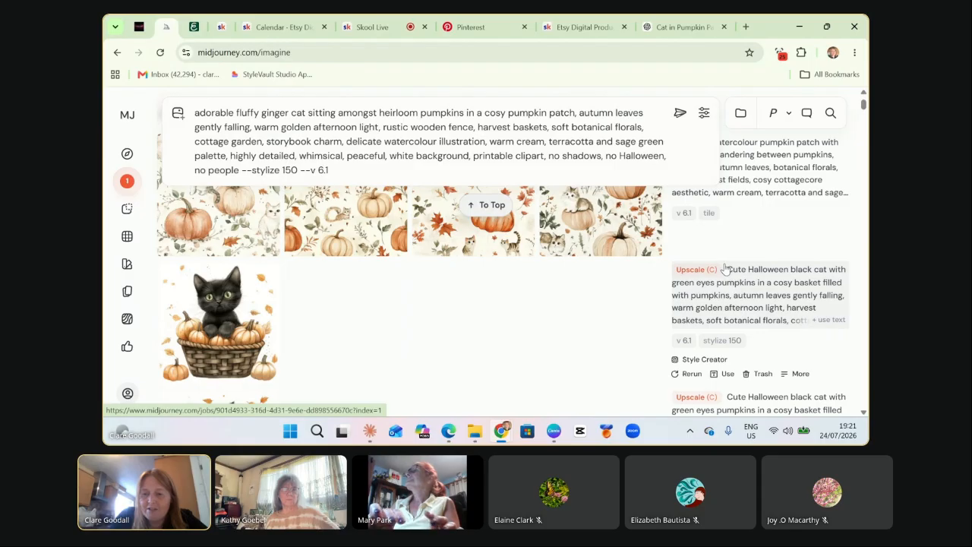
{"action": "left_click_drag", "start_coordinate": [742, 277], "coordinate": [790, 283]}
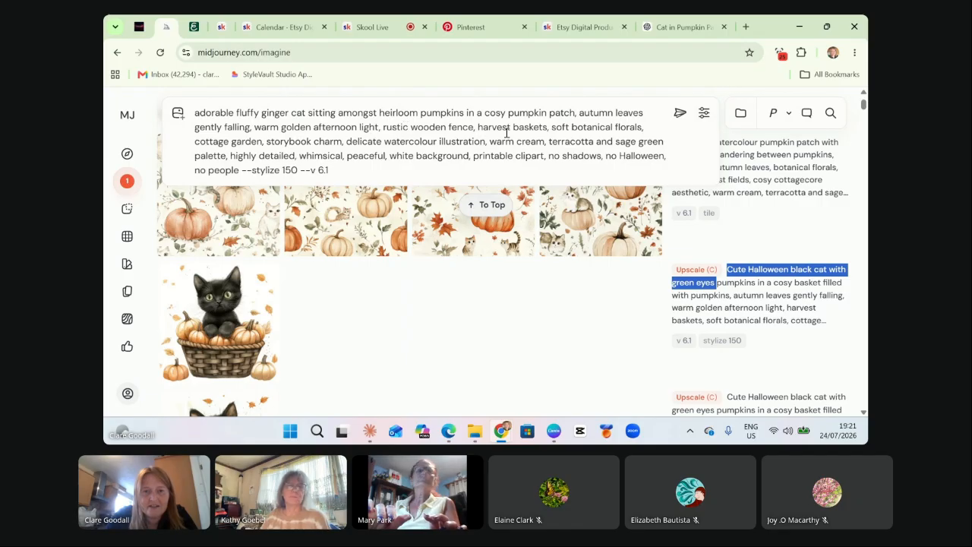
{"action": "left_click", "coordinate": [235, 113]}
{"action": "left_click_drag", "start_coordinate": [288, 112], "coordinate": [306, 112]}
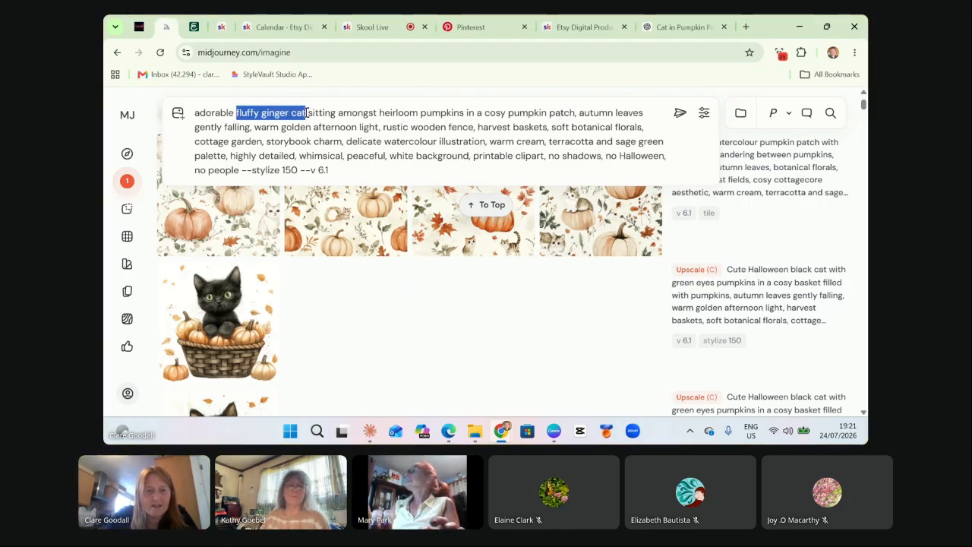
{"action": "type", "text": "Cute Halloween black cat with green eyes"}
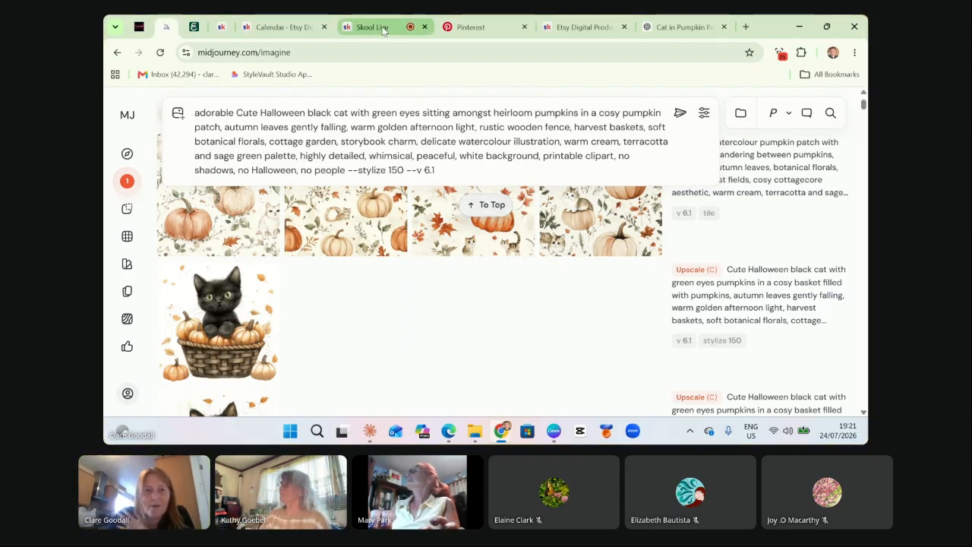
Switch to Edge and open the Cats_Pumpkin_Patch_Research_Sheet PDF to review its keywords, elements and style notes.
{"action": "left_click", "coordinate": [572, 29]}
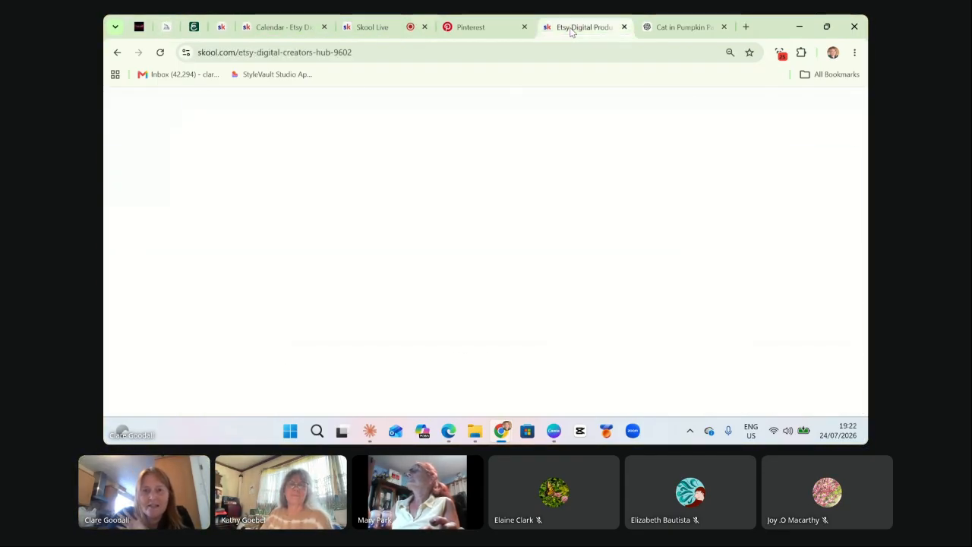
{"action": "left_click", "coordinate": [680, 27]}
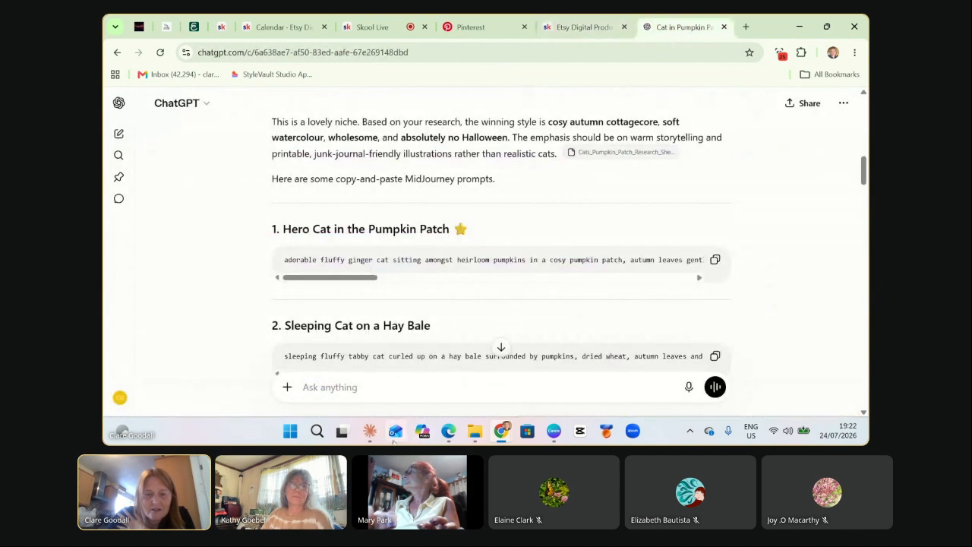
{"action": "left_click", "coordinate": [449, 433]}
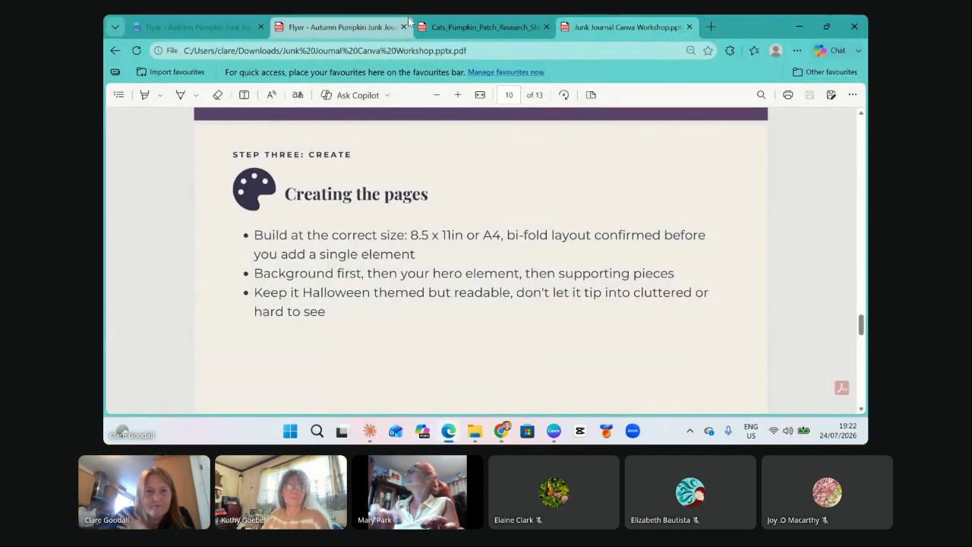
{"action": "left_click", "coordinate": [473, 27]}
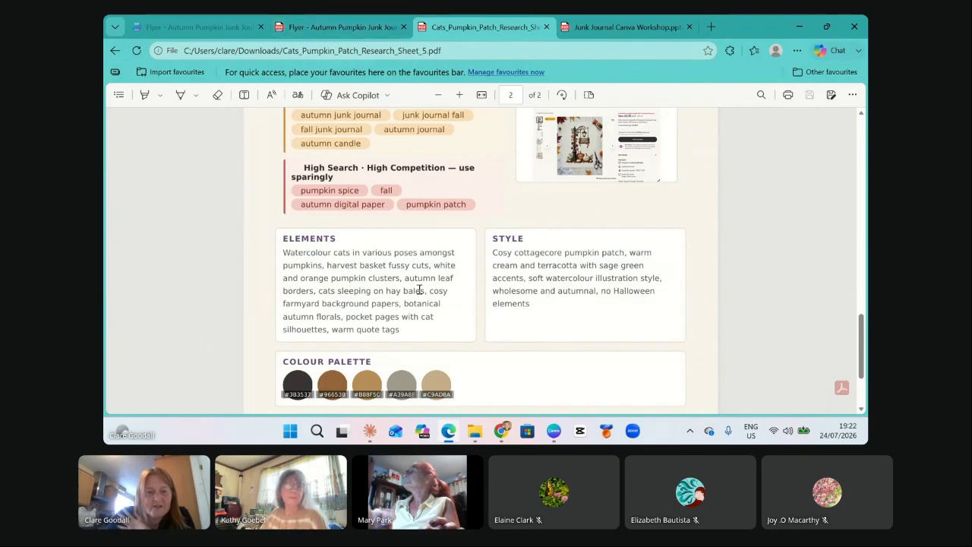
{"action": "scroll", "coordinate": [404, 328], "scroll_direction": "up", "scroll_amount": 3}
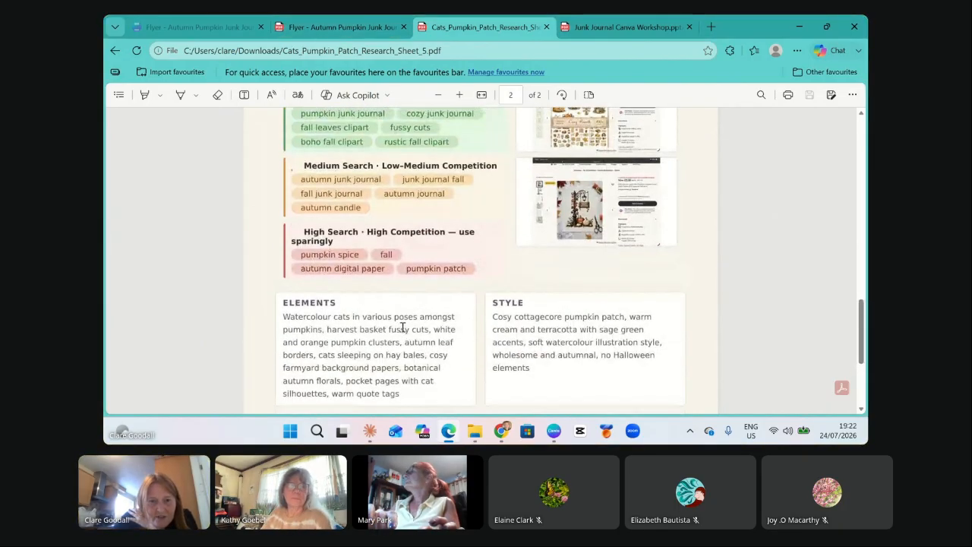
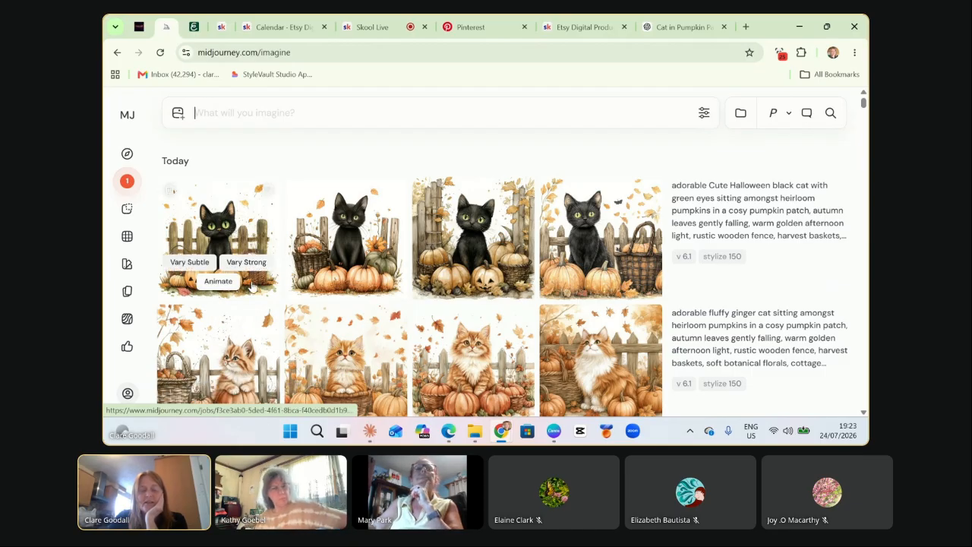
Open the full view of the second black cat image, with the pumpkin basket beside the cat.
{"action": "left_click", "coordinate": [364, 224]}
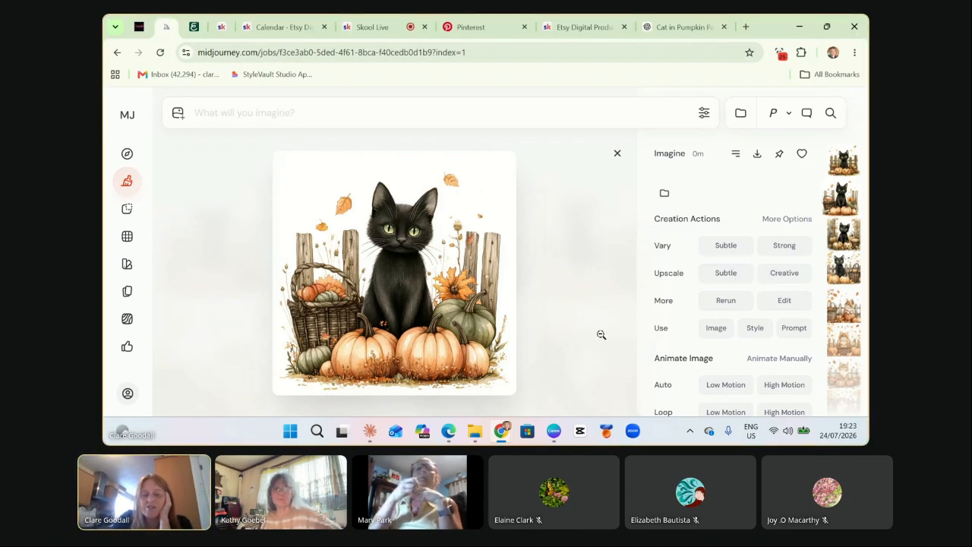
{"action": "left_click", "coordinate": [570, 352]}
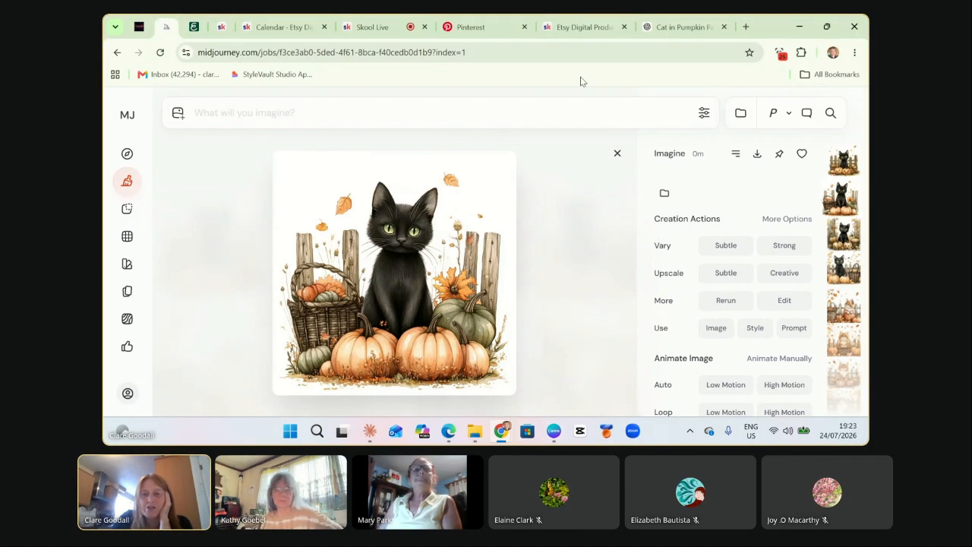
{"action": "left_click", "coordinate": [679, 30]}
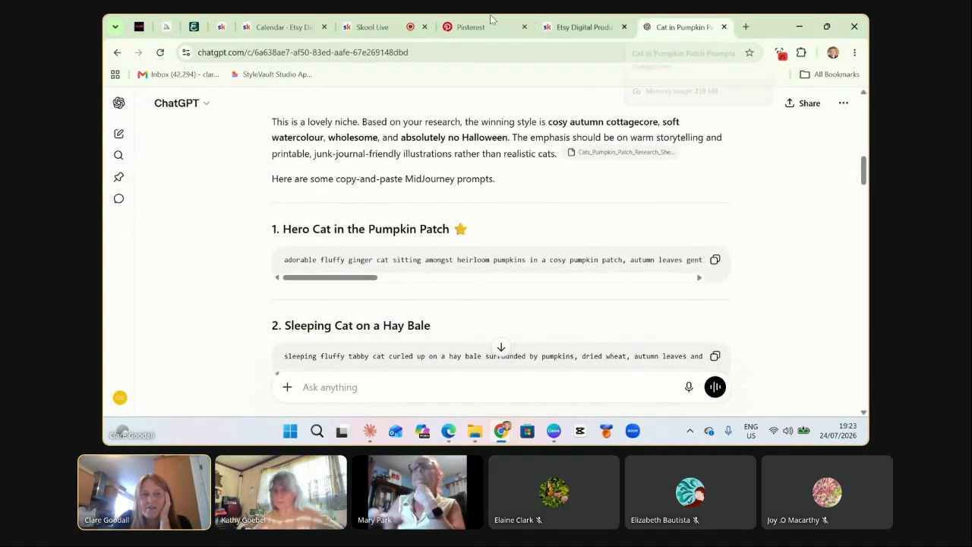
{"action": "mouse_move", "coordinate": [501, 431]}
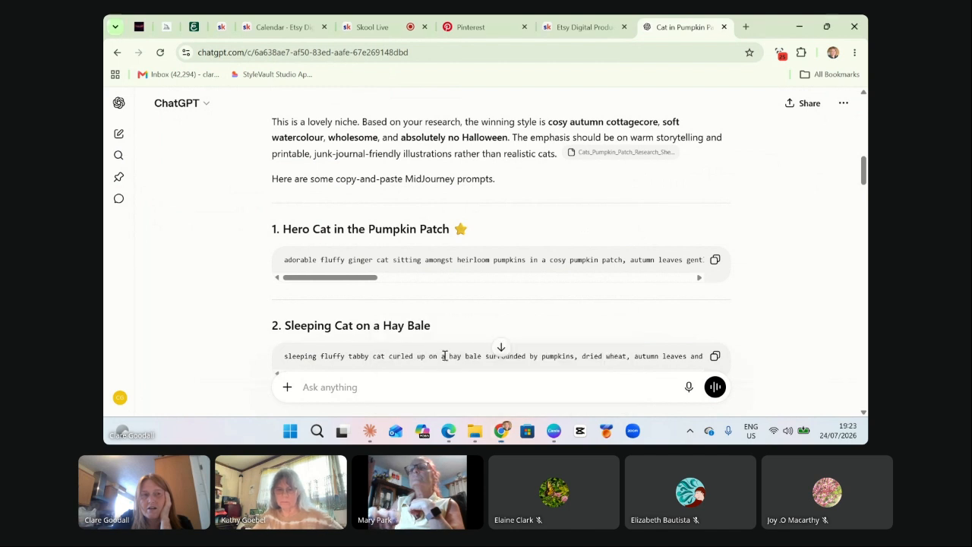
{"action": "left_click", "coordinate": [442, 384]}
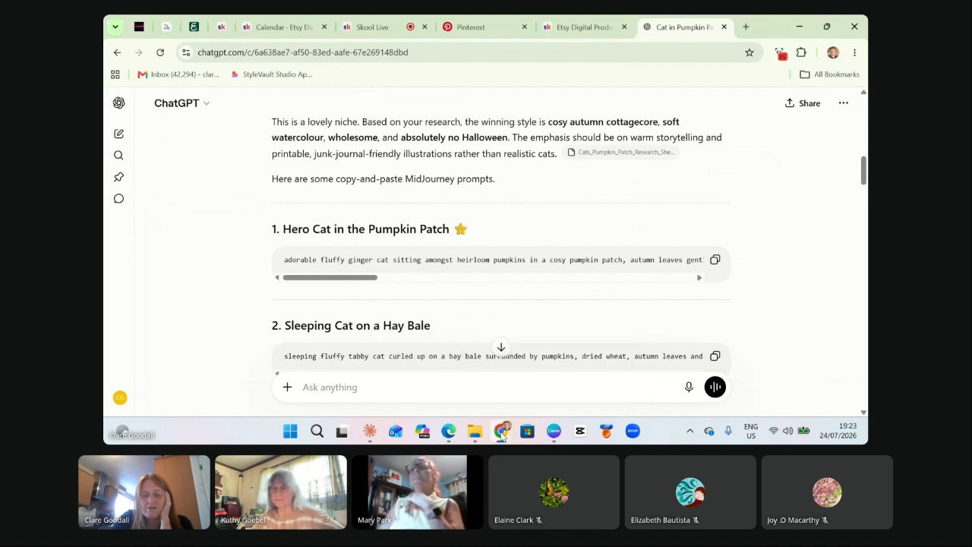
{"action": "mouse_move", "coordinate": [501, 431]}
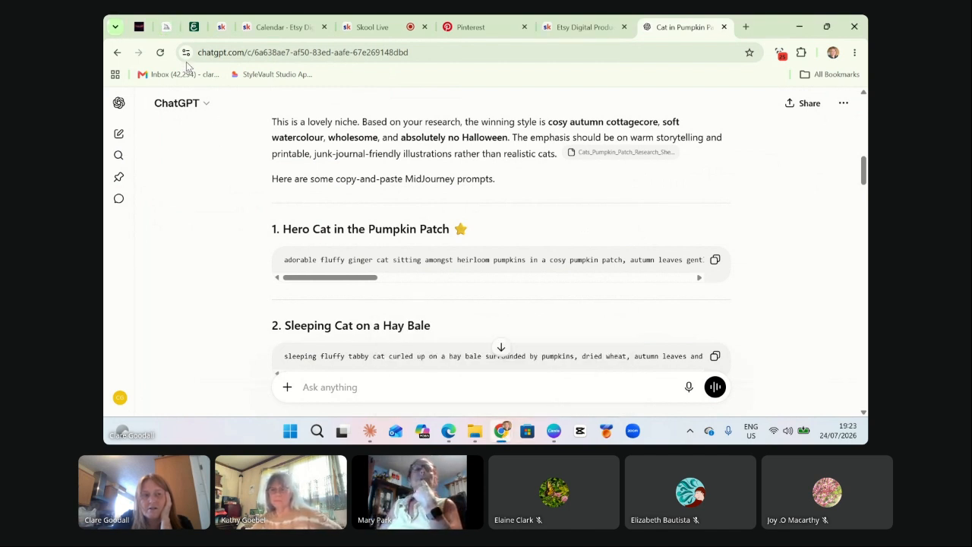
{"action": "left_click", "coordinate": [164, 27]}
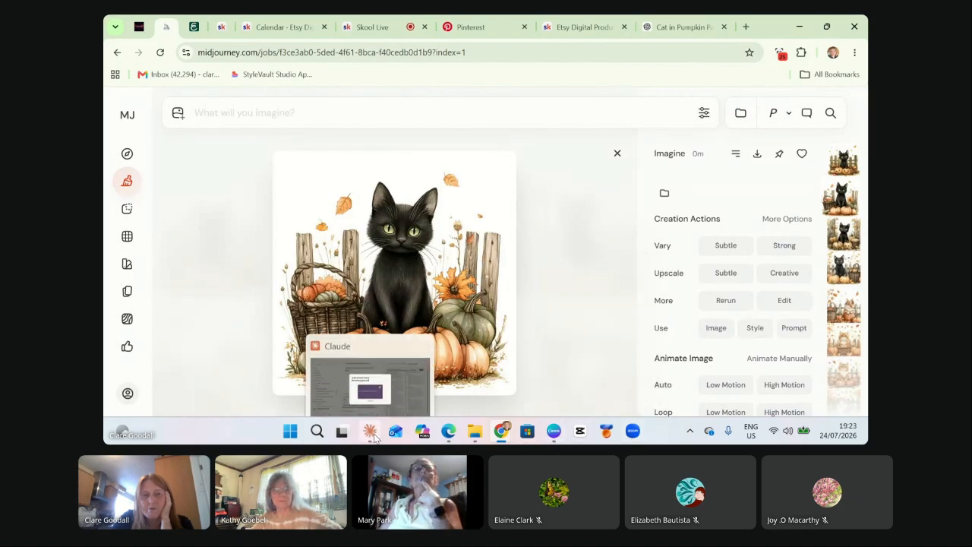
Read the participants' replies in the Skool Live chat, return to Midjourney and close the floating call window.
{"action": "left_click", "coordinate": [371, 27]}
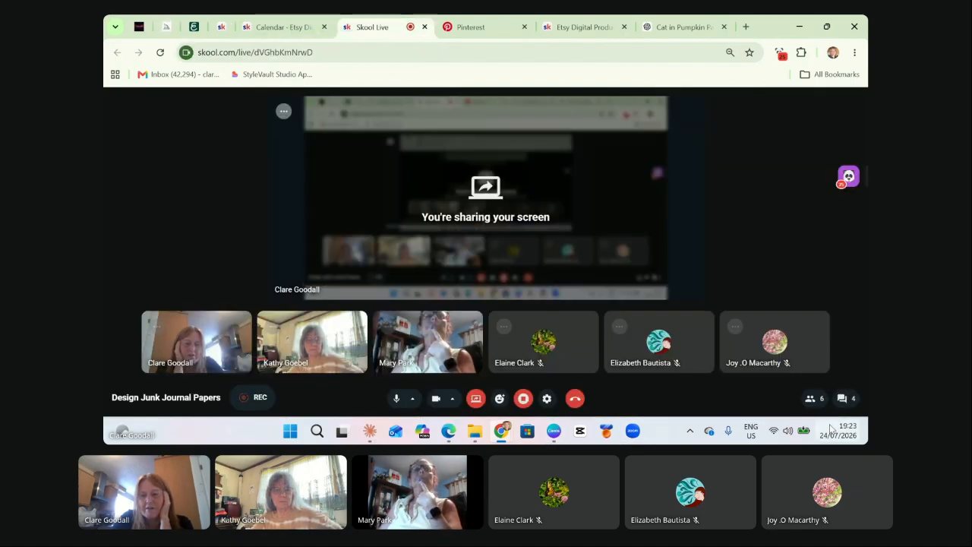
{"action": "left_click", "coordinate": [844, 399]}
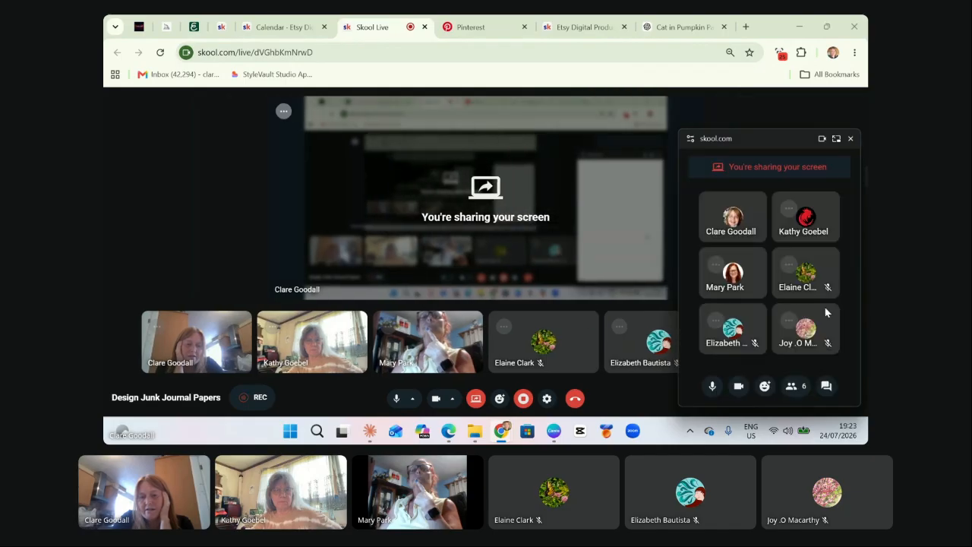
{"action": "left_click", "coordinate": [826, 386]}
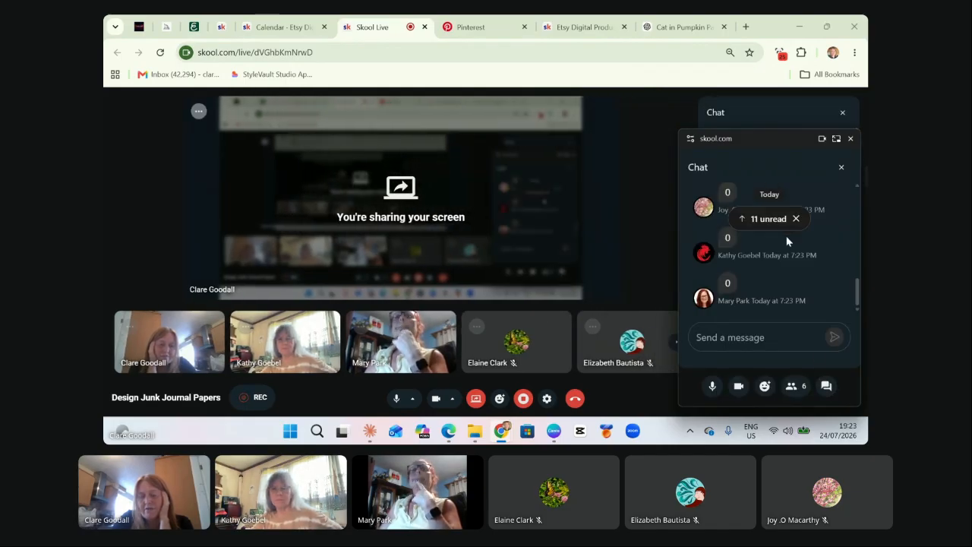
{"action": "scroll", "coordinate": [777, 268], "scroll_direction": "up", "scroll_amount": 5}
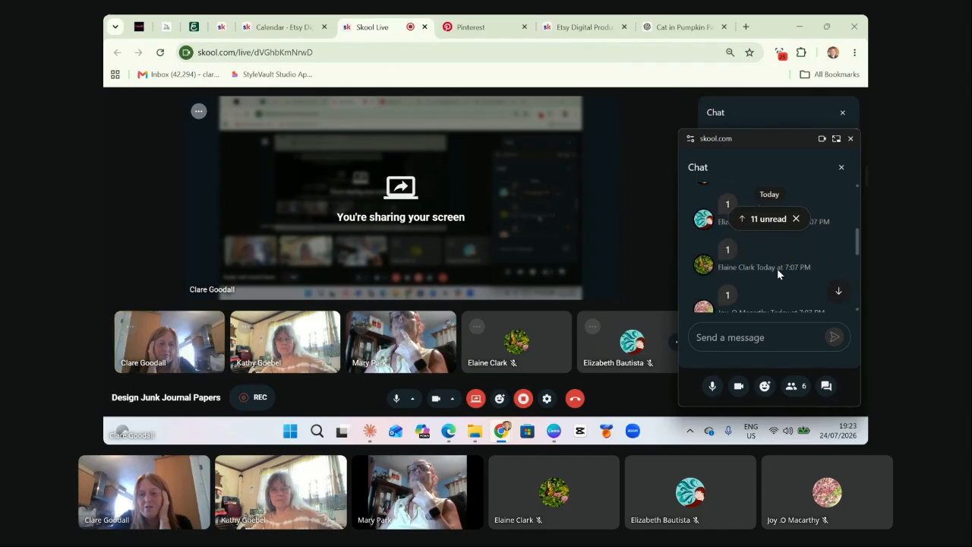
{"action": "scroll", "coordinate": [778, 274], "scroll_direction": "down", "scroll_amount": 5}
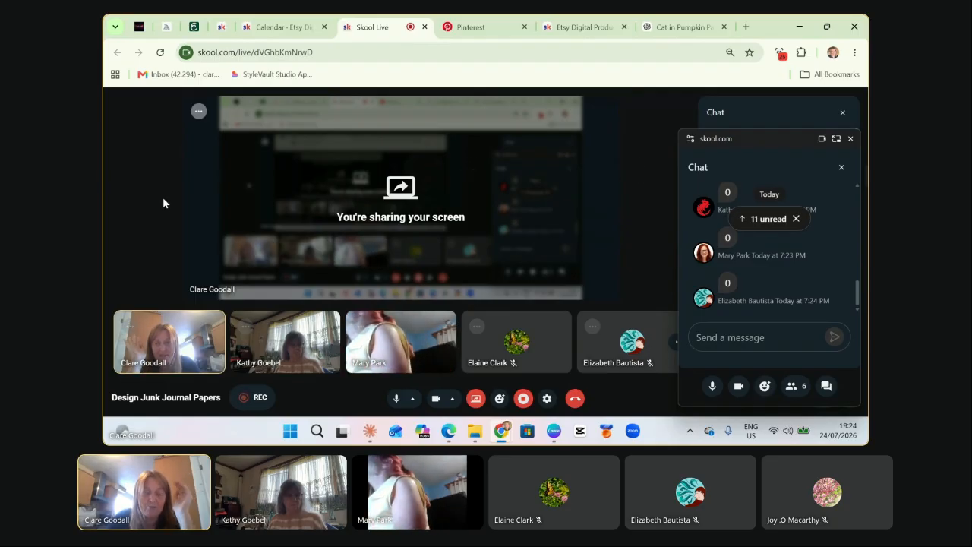
{"action": "left_click", "coordinate": [166, 26]}
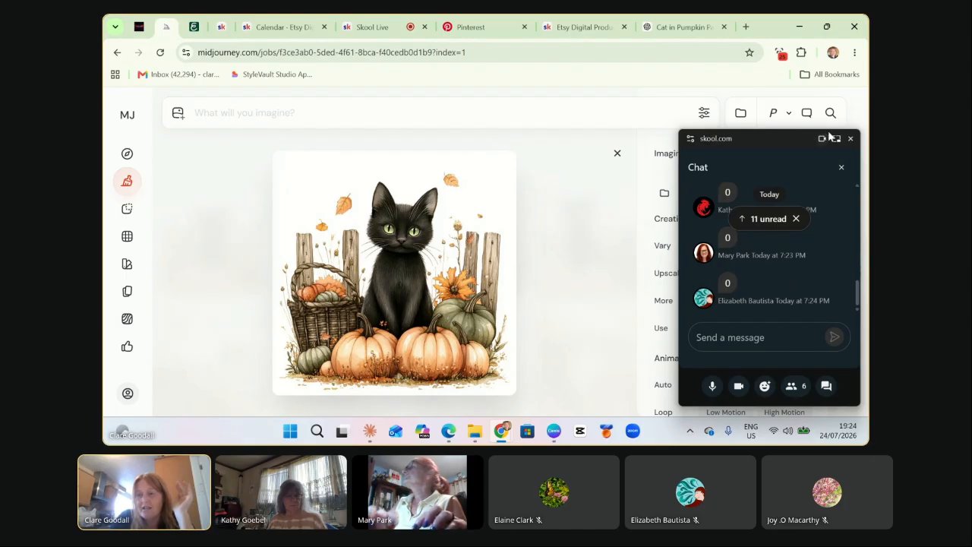
{"action": "left_click", "coordinate": [851, 139]}
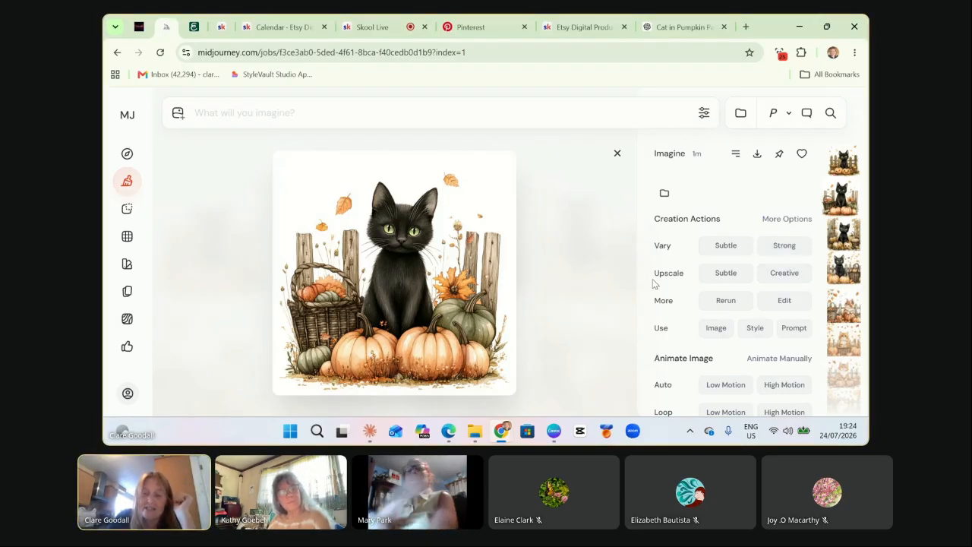
Upscale the open black cat image with the Creative option and return to the image feed.
{"action": "mouse_move", "coordinate": [661, 280]}
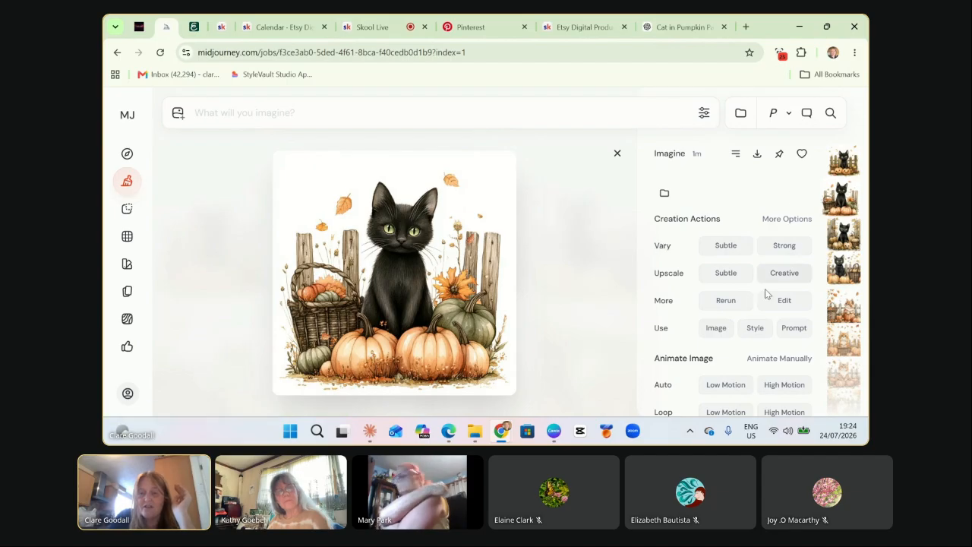
{"action": "left_click", "coordinate": [784, 273]}
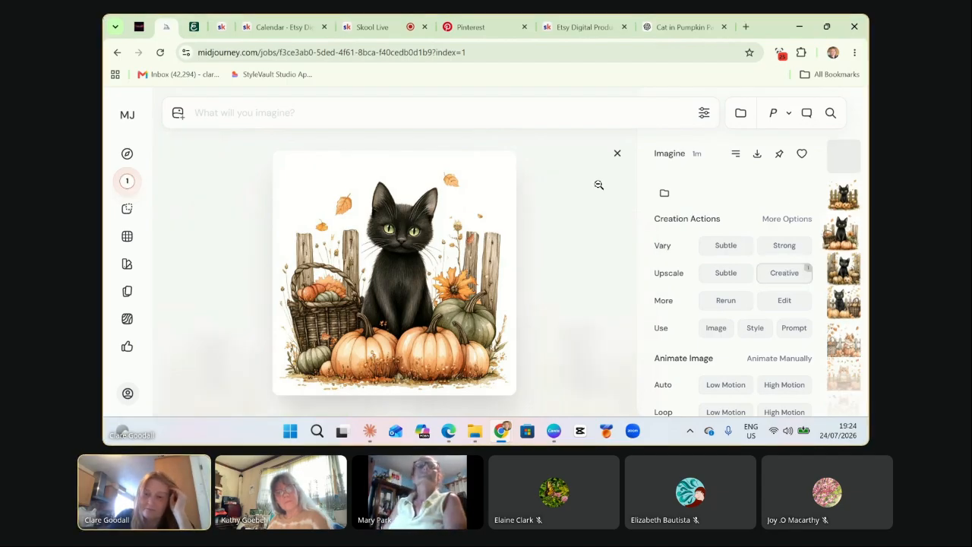
{"action": "left_click", "coordinate": [618, 156]}
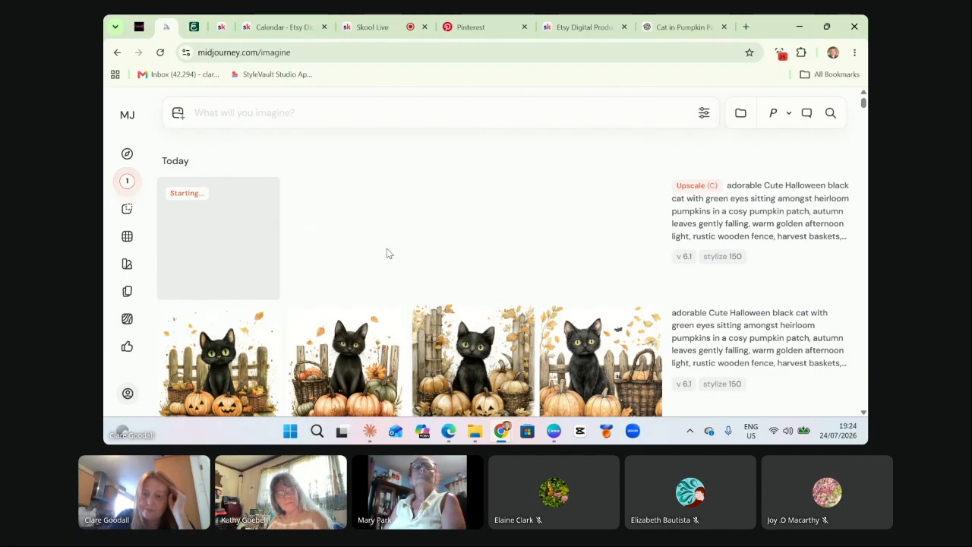
Review the earlier ginger cat, tractor, pumpkin cart, basket and farmhouse path images in the creation feed.
{"action": "scroll", "coordinate": [387, 253], "scroll_direction": "down", "scroll_amount": 7}
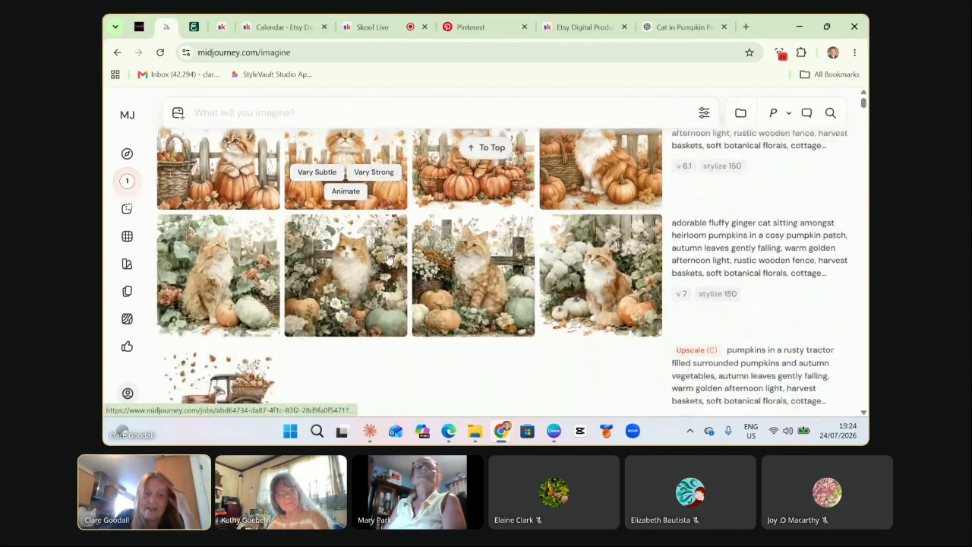
{"action": "scroll", "coordinate": [386, 258], "scroll_direction": "down", "scroll_amount": 3}
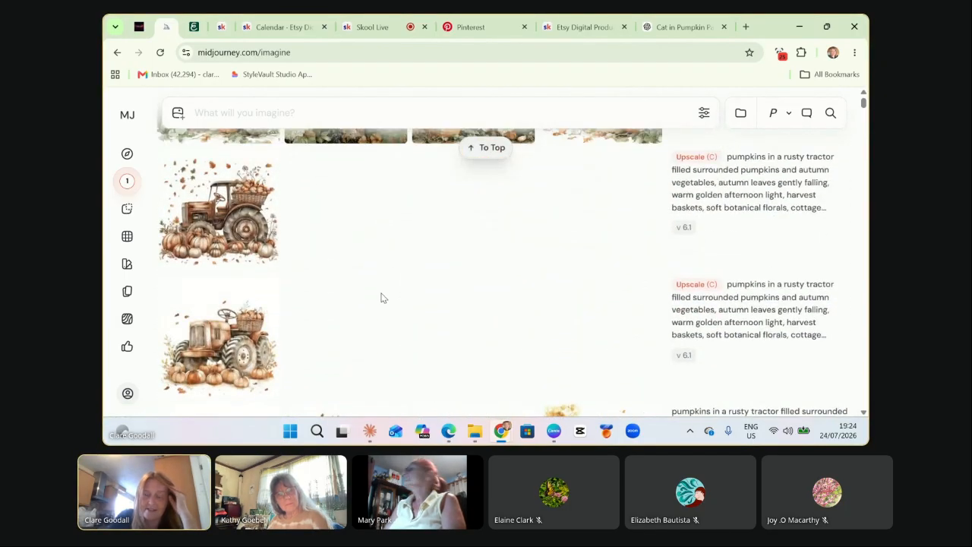
{"action": "scroll", "coordinate": [319, 304], "scroll_direction": "down", "scroll_amount": 1}
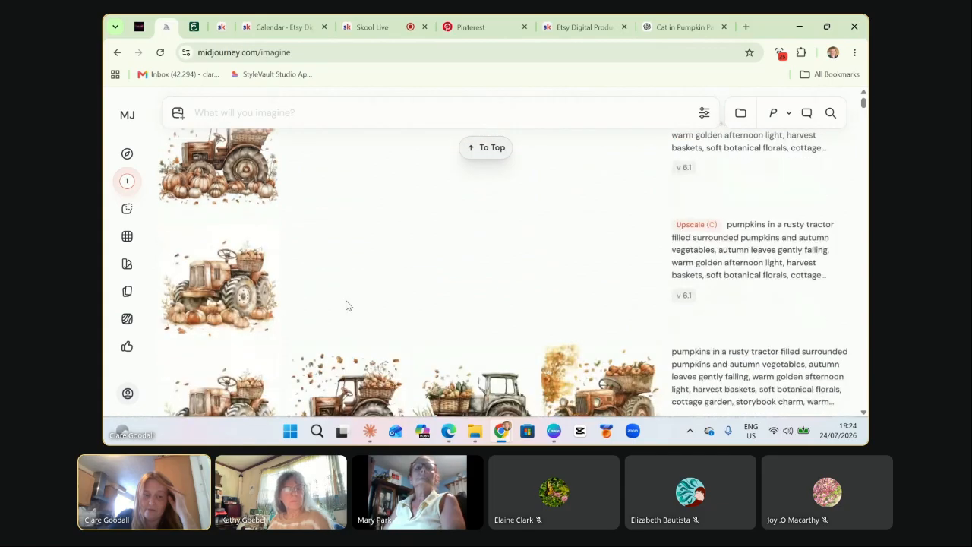
{"action": "scroll", "coordinate": [234, 288], "scroll_direction": "down", "scroll_amount": 5}
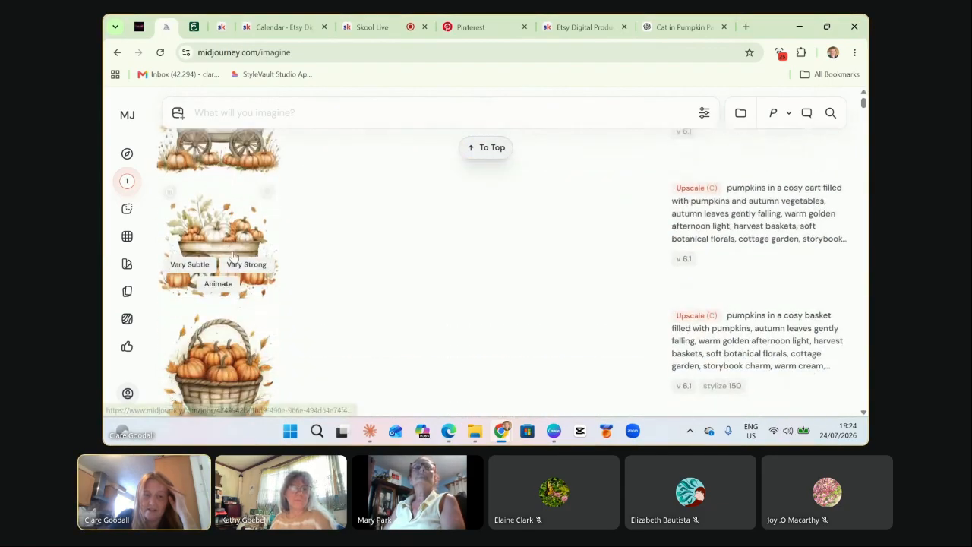
{"action": "scroll", "coordinate": [245, 259], "scroll_direction": "down", "scroll_amount": 3}
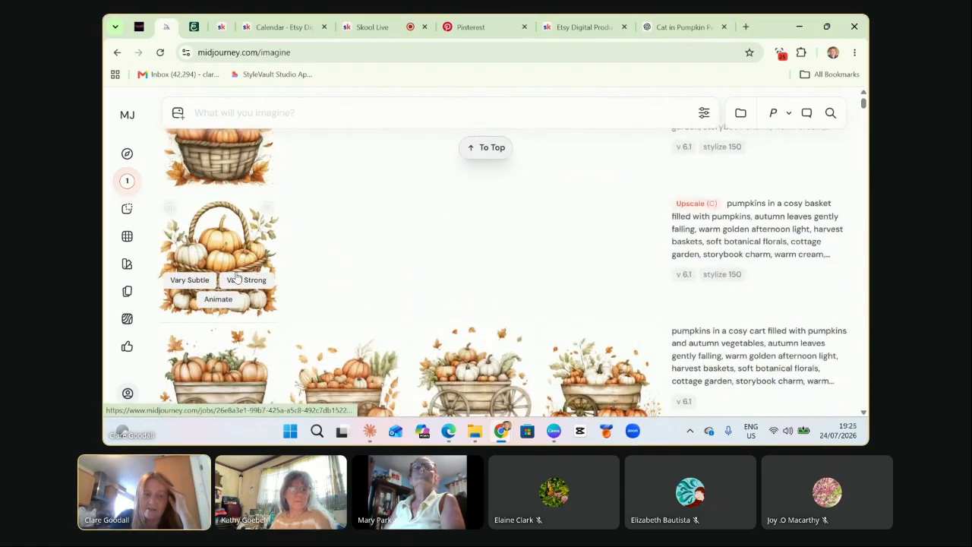
{"action": "scroll", "coordinate": [237, 278], "scroll_direction": "down", "scroll_amount": 10}
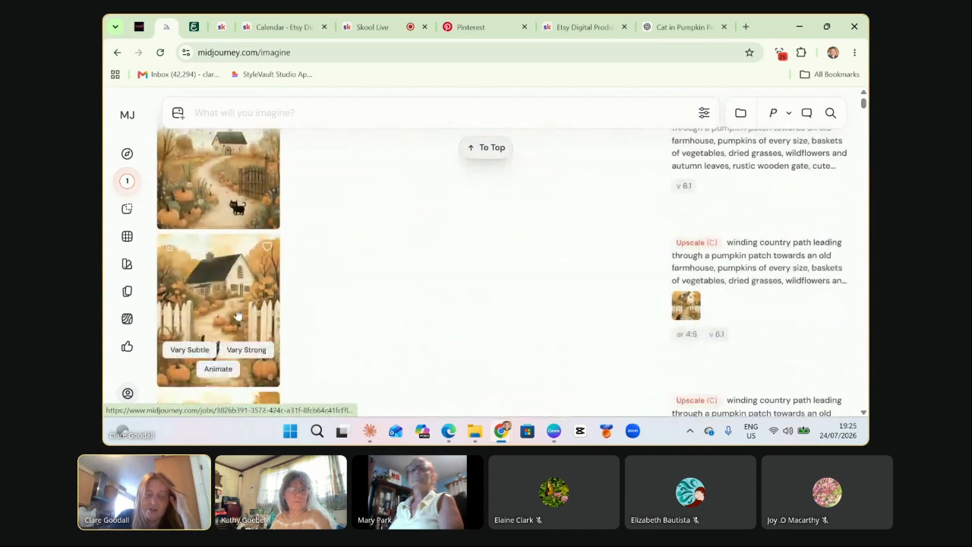
{"action": "scroll", "coordinate": [243, 289], "scroll_direction": "up", "scroll_amount": 1}
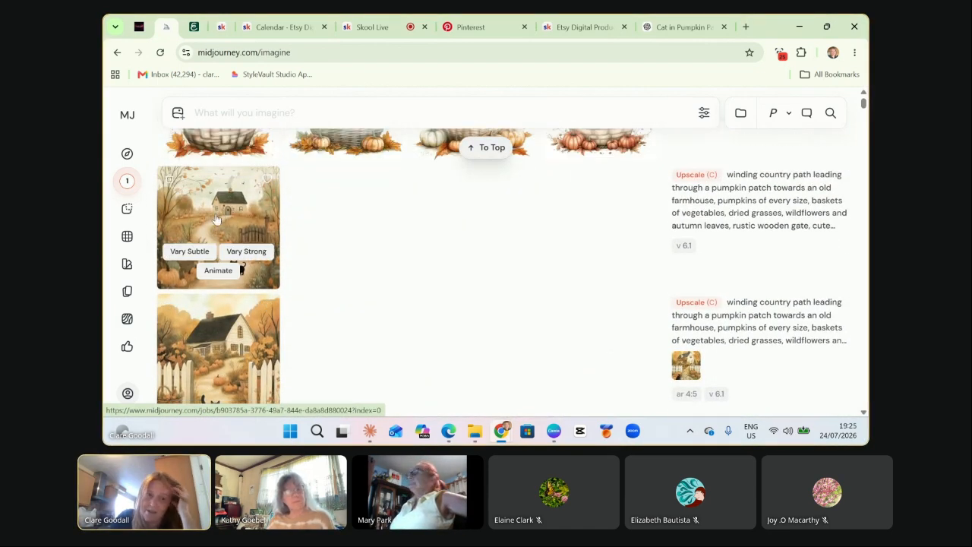
{"action": "scroll", "coordinate": [228, 328], "scroll_direction": "up", "scroll_amount": 5}
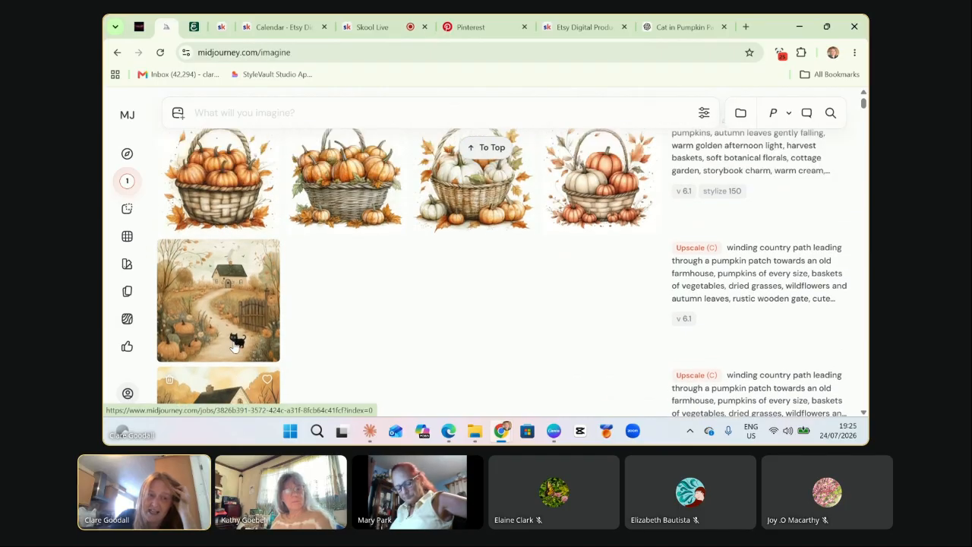
{"action": "scroll", "coordinate": [255, 359], "scroll_direction": "down", "scroll_amount": 5}
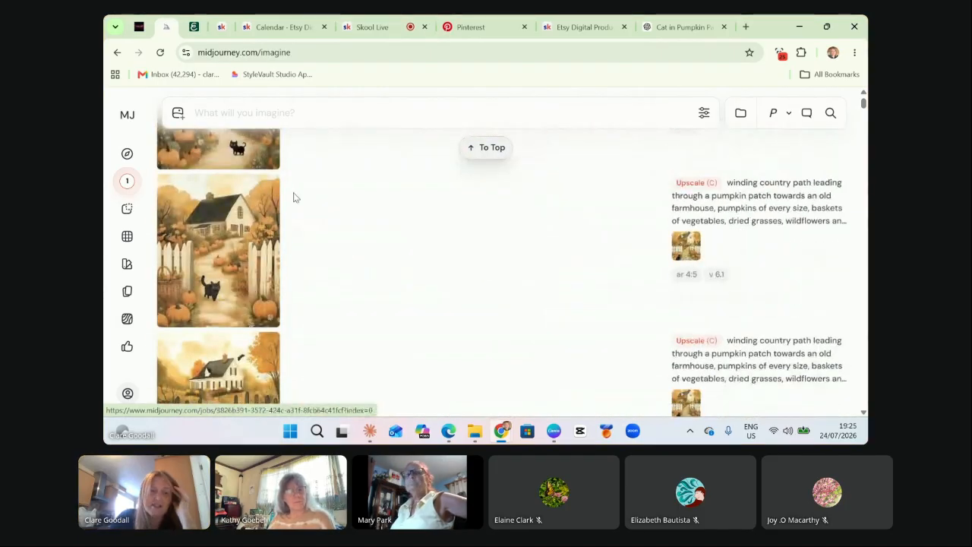
{"action": "scroll", "coordinate": [417, 213], "scroll_direction": "up", "scroll_amount": 10}
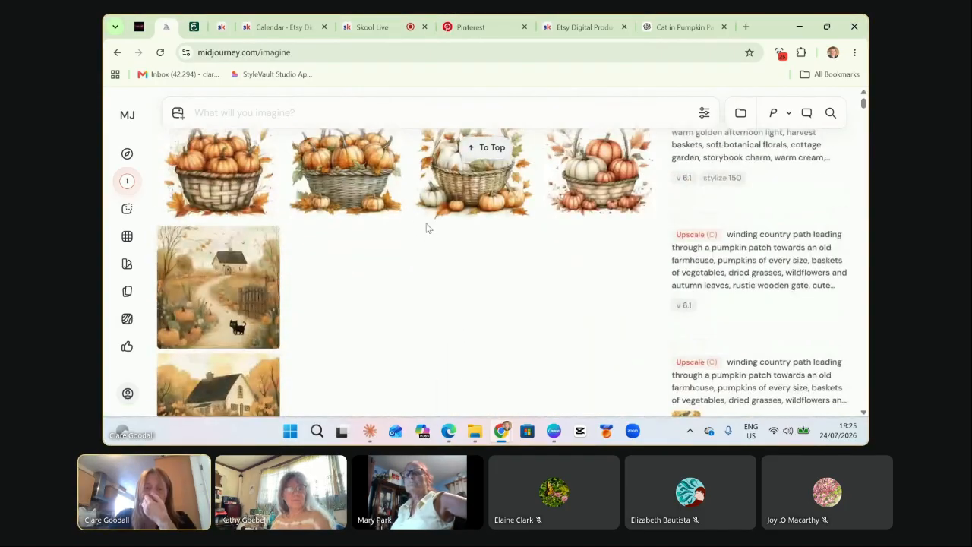
{"action": "scroll", "coordinate": [428, 232], "scroll_direction": "up", "scroll_amount": 15}
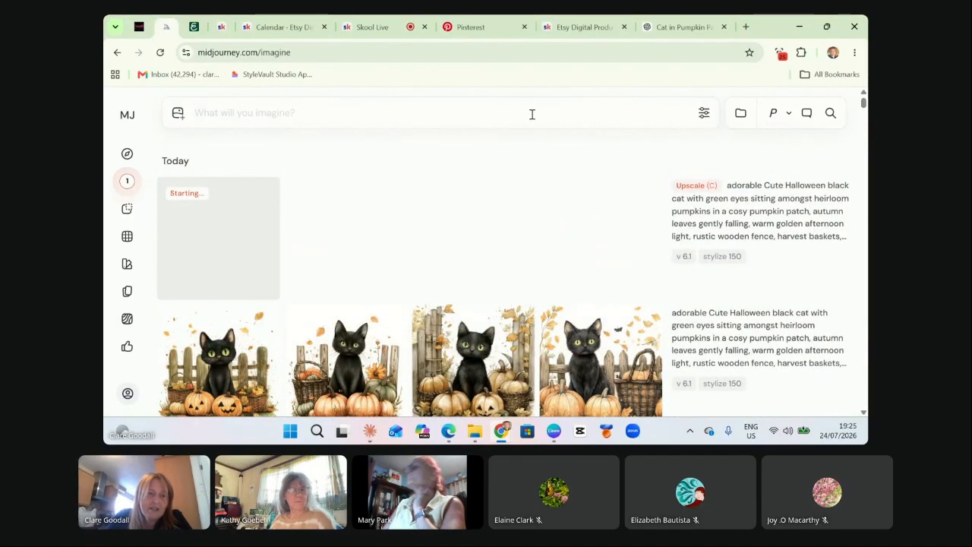
Select all of today's upscaled images in the Midjourney Organize gallery and download them together.
{"action": "left_click", "coordinate": [127, 237]}
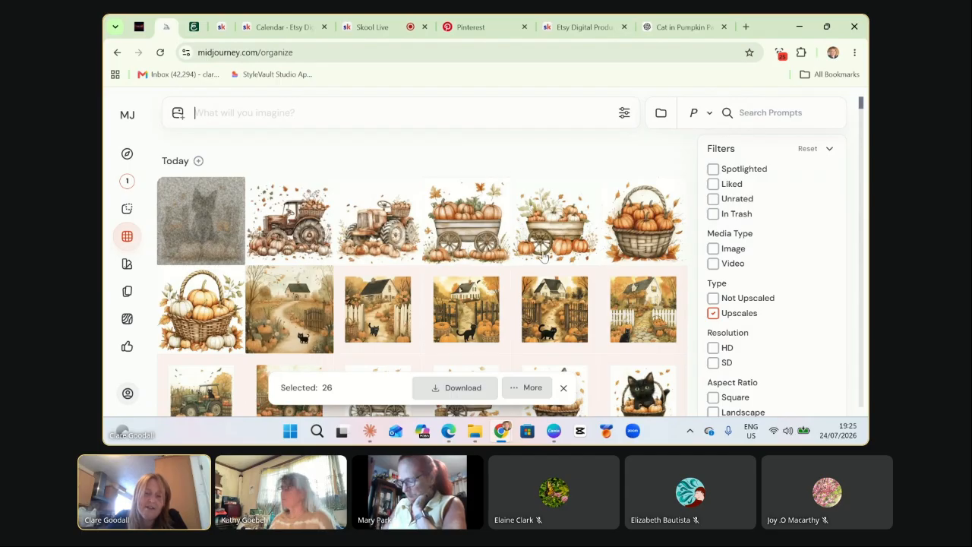
{"action": "left_click", "coordinate": [197, 162]}
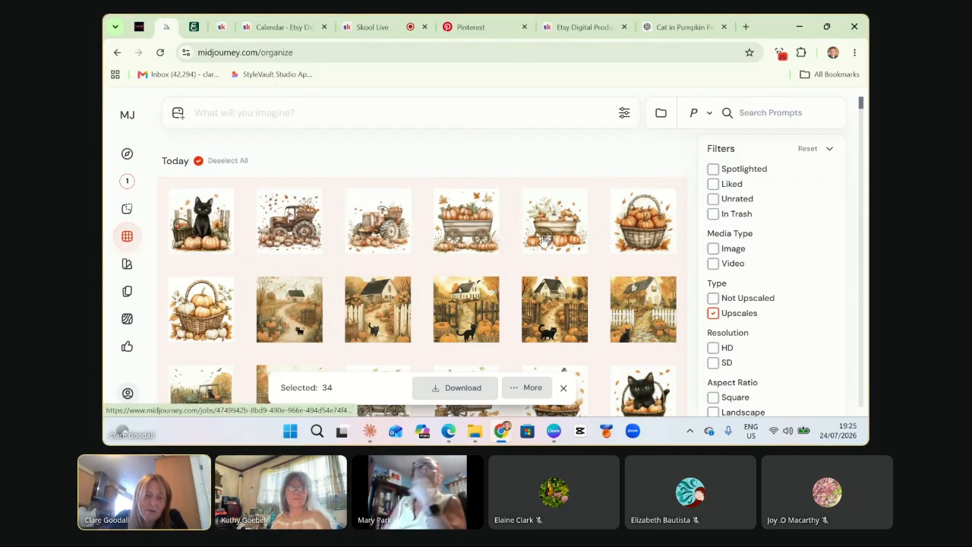
{"action": "scroll", "coordinate": [525, 243], "scroll_direction": "down", "scroll_amount": 1}
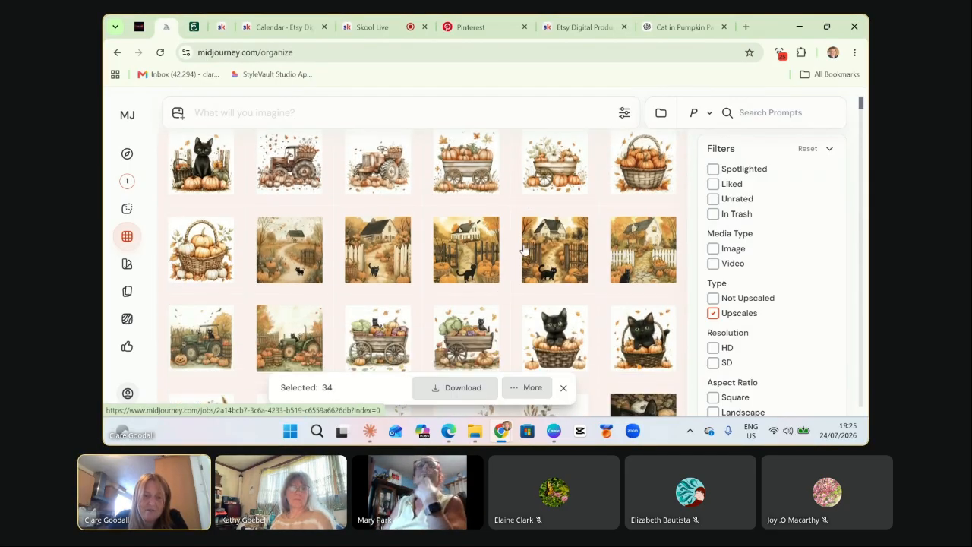
{"action": "left_click", "coordinate": [461, 388]}
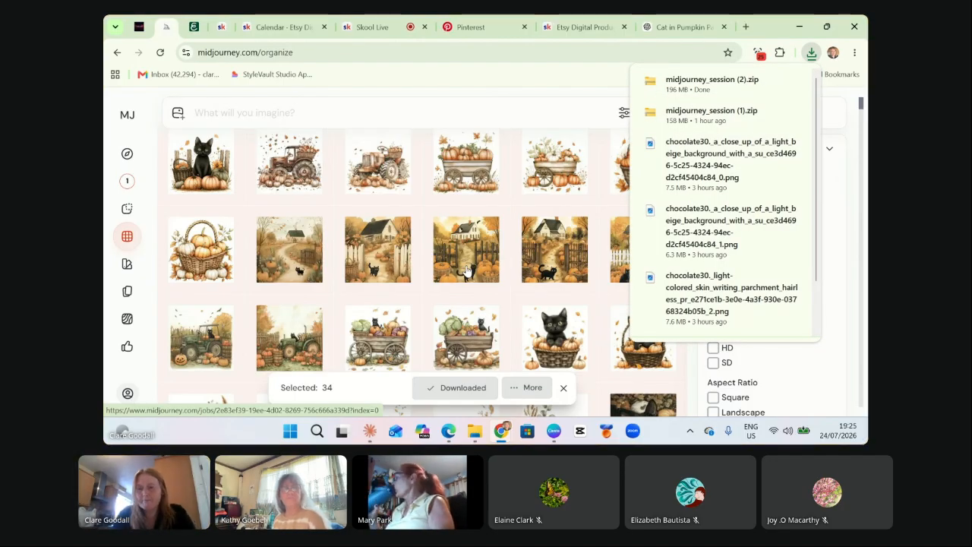
Open the downloaded midjourney_session (2).zip archive and select all of its PNG images.
{"action": "left_click", "coordinate": [712, 88]}
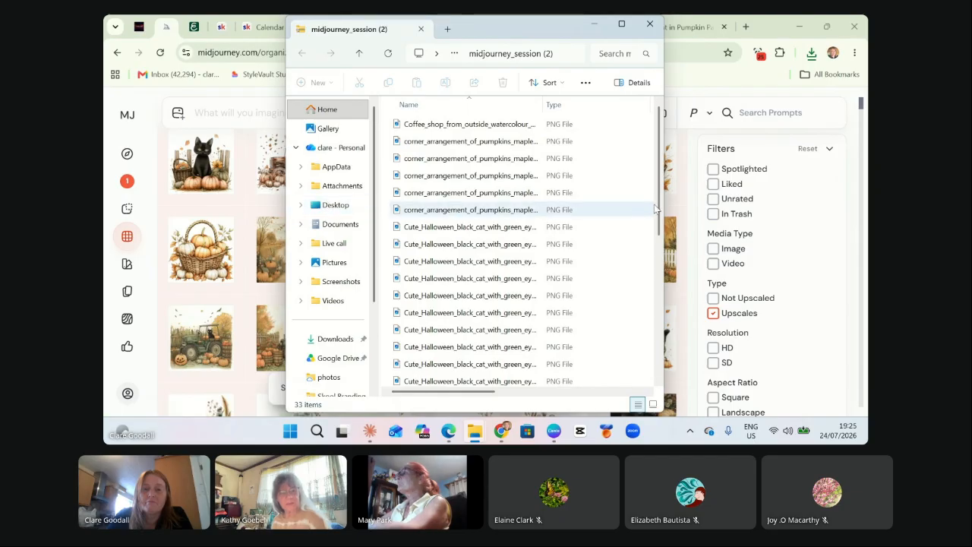
{"action": "left_click", "coordinate": [519, 123]}
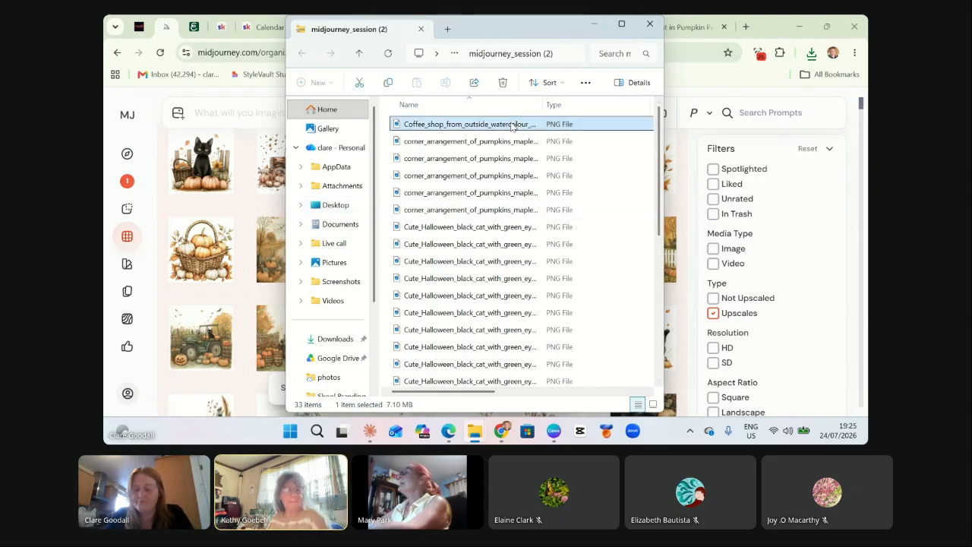
{"action": "key", "text": "shift+Down"}
{"action": "key", "text": "shift+Down"}
{"action": "key", "text": "shift+Down"}
{"action": "key", "text": "shift+Down"}
{"action": "key", "text": "shift+Down"}
{"action": "key", "text": "shift+Down"}
{"action": "key", "text": "shift+Down"}
{"action": "key", "text": "shift+Down"}
{"action": "key", "text": "shift+Down"}
{"action": "key", "text": "shift+Down"}
{"action": "key", "text": "shift+Down"}
{"action": "key", "text": "shift+Down"}
{"action": "key", "text": "shift+Down"}
{"action": "key", "text": "shift+Down"}
{"action": "key", "text": "shift+Down"}
{"action": "key", "text": "shift+Down"}
{"action": "key", "text": "shift+Down"}
{"action": "key", "text": "shift+Down"}
{"action": "key", "text": "shift+Down"}
{"action": "key", "text": "shift+Down"}
{"action": "key", "text": "shift+Down"}
{"action": "key", "text": "shift+Down"}
{"action": "key", "text": "shift+Down"}
{"action": "key", "text": "shift+Down"}
{"action": "key", "text": "shift+Down"}
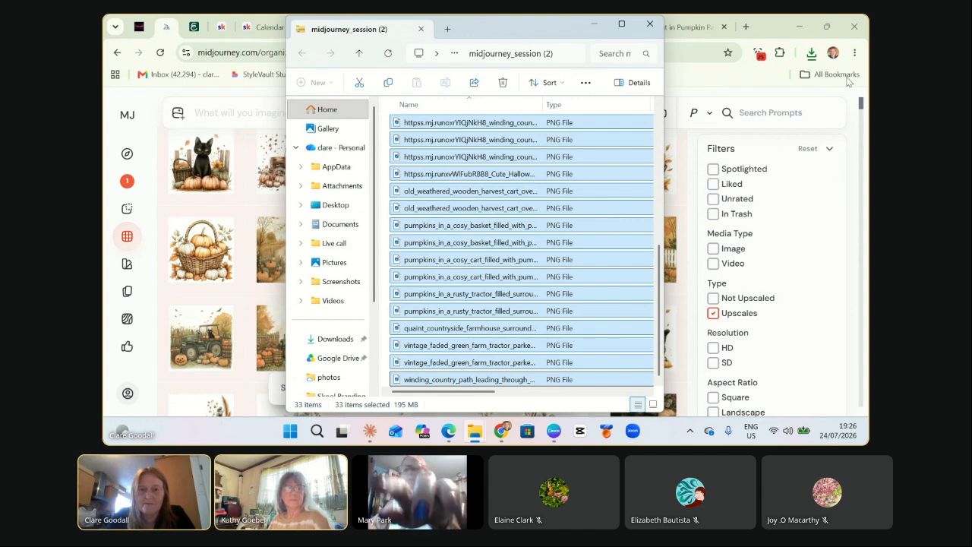
Switch to Canva, arrange its reduced window beside the image file window, and open the design's uploads.
{"action": "left_click_drag", "start_coordinate": [511, 32], "coordinate": [687, 42]}
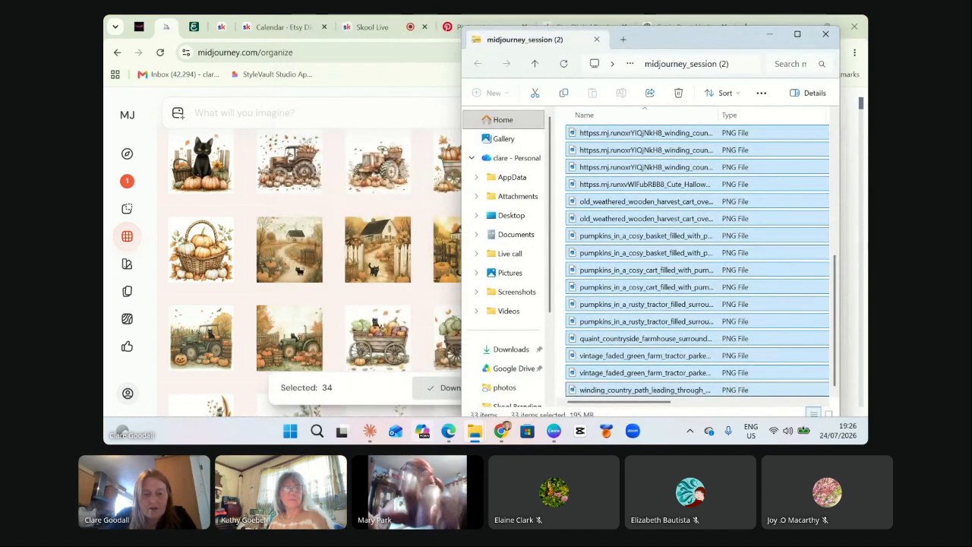
{"action": "mouse_move", "coordinate": [370, 437]}
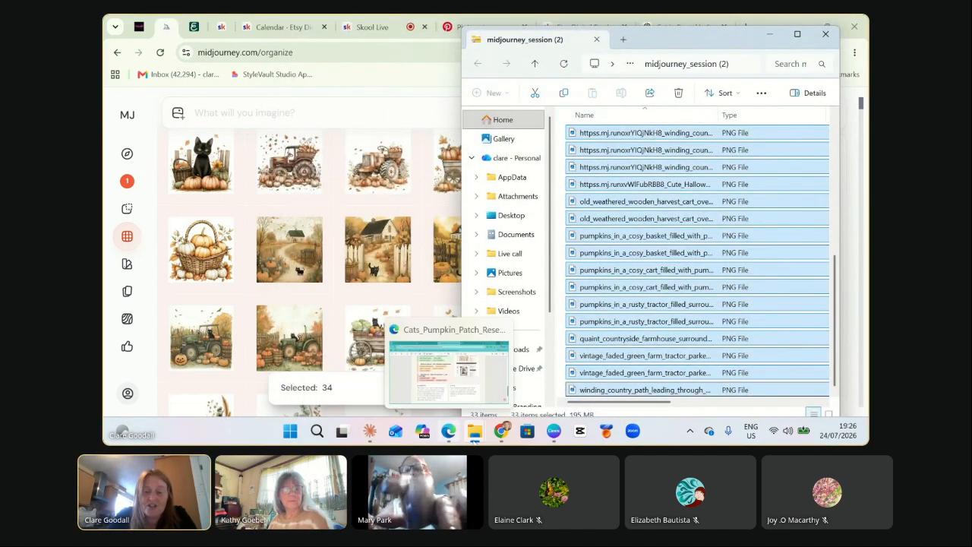
{"action": "mouse_move", "coordinate": [502, 435]}
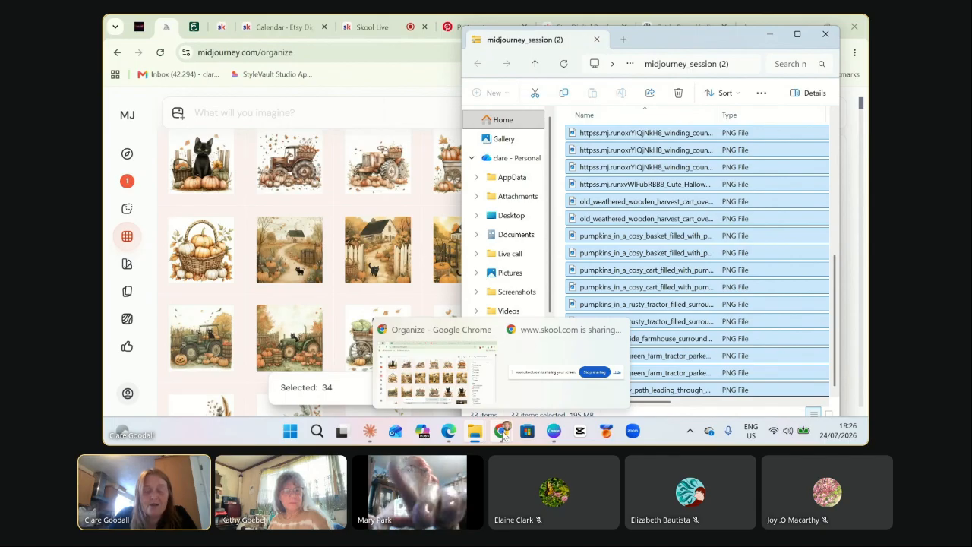
{"action": "left_click", "coordinate": [554, 431]}
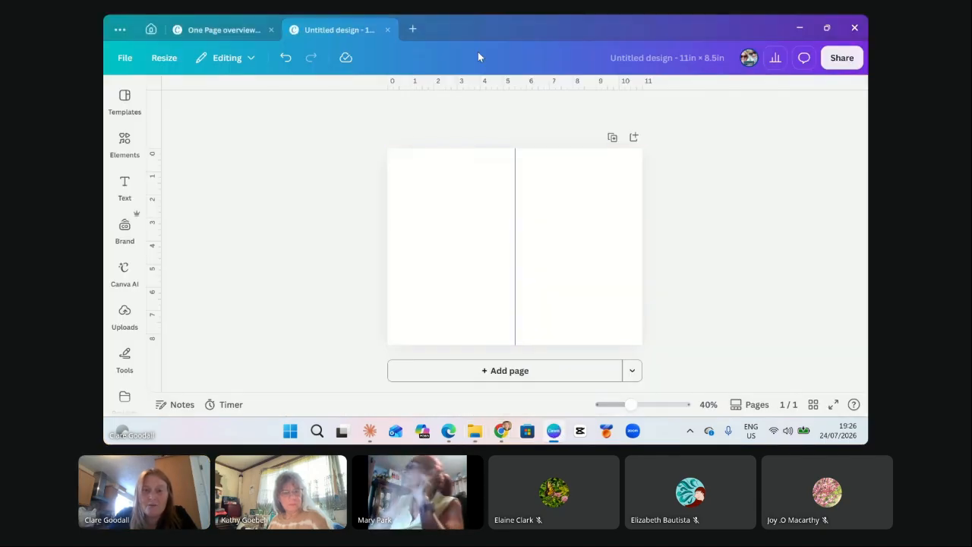
{"action": "left_click", "coordinate": [827, 29]}
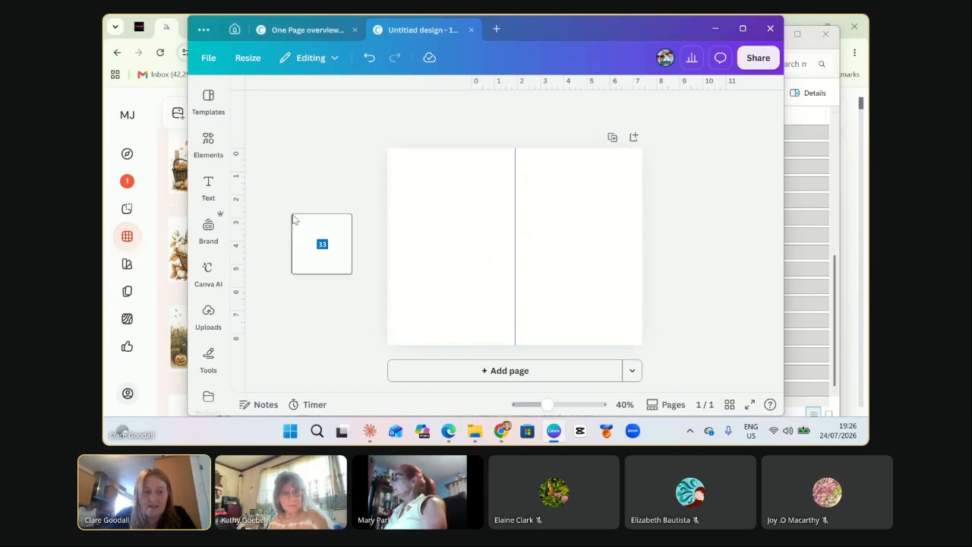
{"action": "left_click_drag", "start_coordinate": [294, 220], "coordinate": [820, 145]}
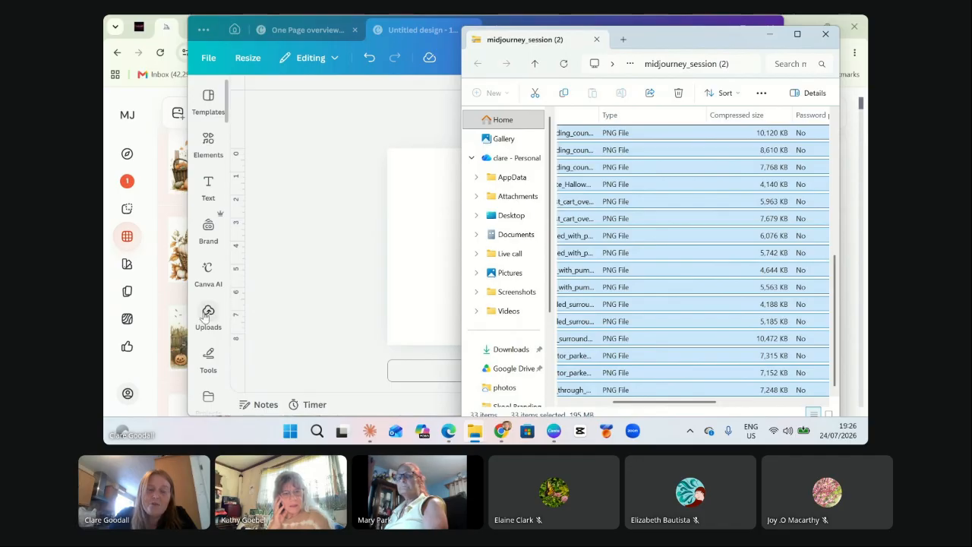
{"action": "left_click", "coordinate": [209, 315]}
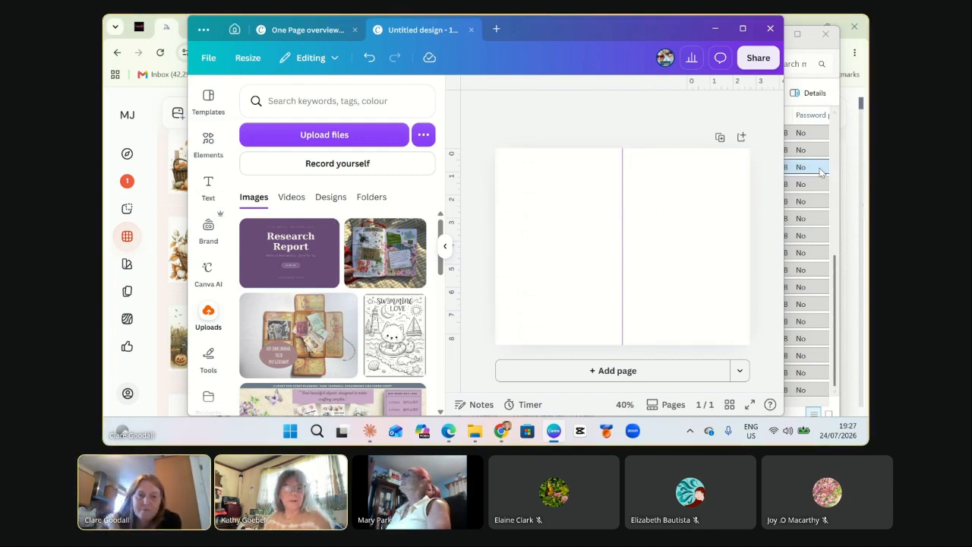
Upload the selected Midjourney images from the extracted session into Canva, and minimise the file window.
{"action": "left_click_drag", "start_coordinate": [821, 171], "coordinate": [566, 117]}
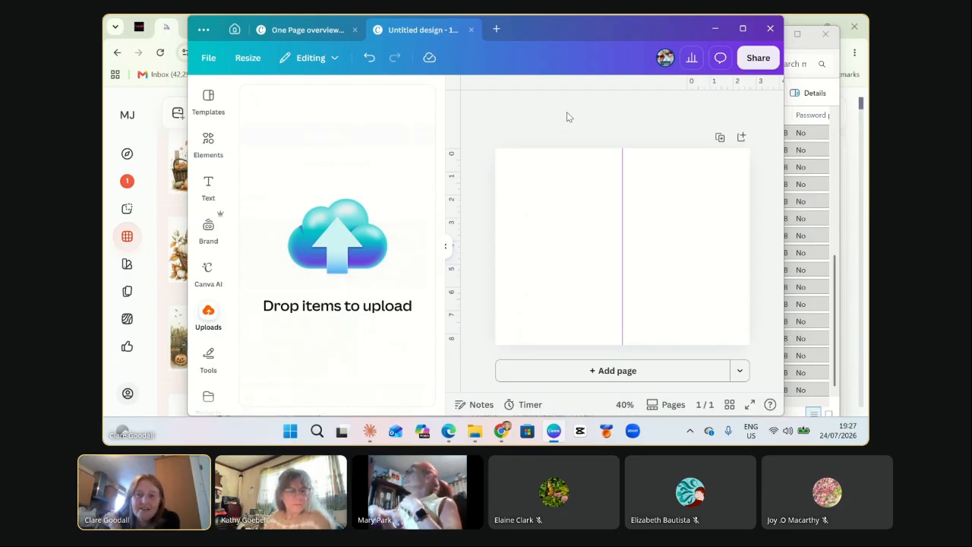
{"action": "left_click_drag", "start_coordinate": [566, 117], "coordinate": [306, 293]}
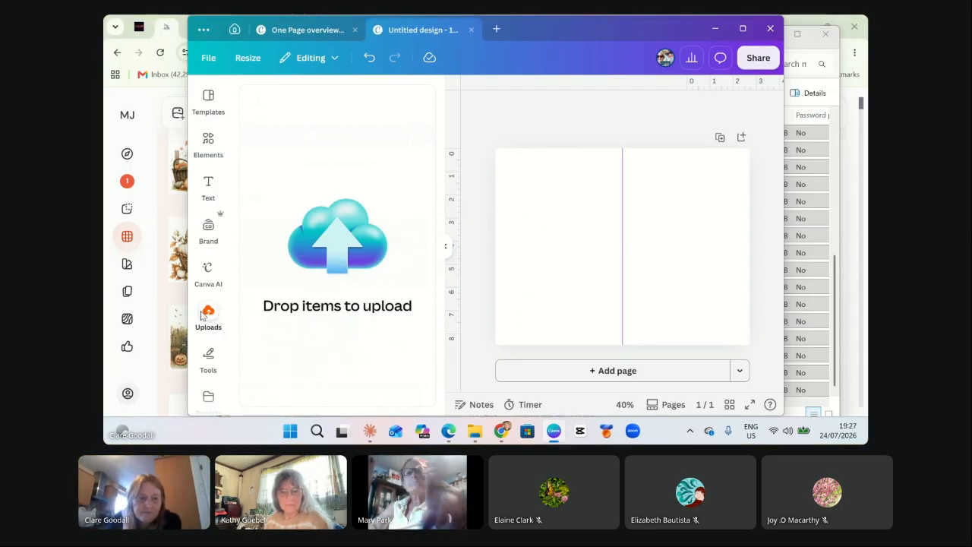
{"action": "left_click_drag", "start_coordinate": [208, 312], "coordinate": [559, 121]}
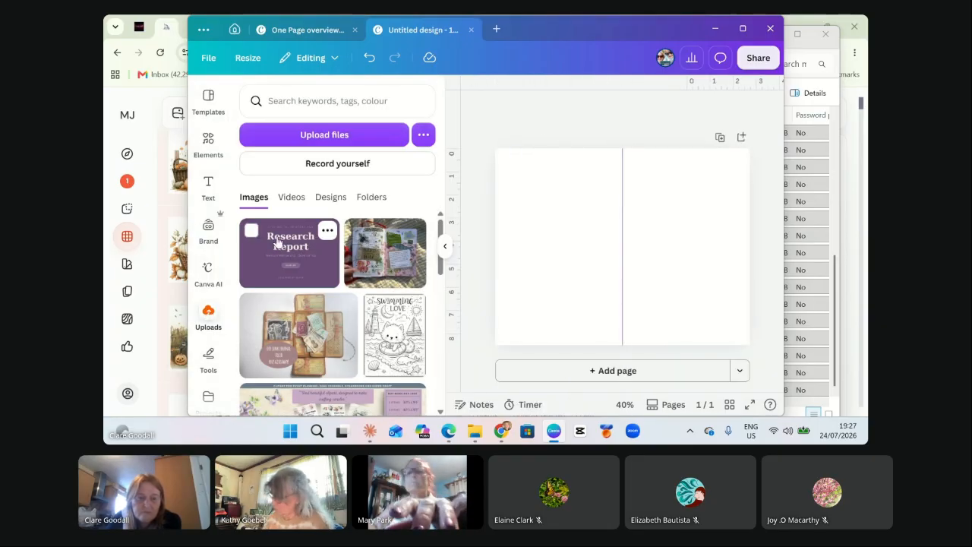
{"action": "left_click", "coordinate": [798, 133]}
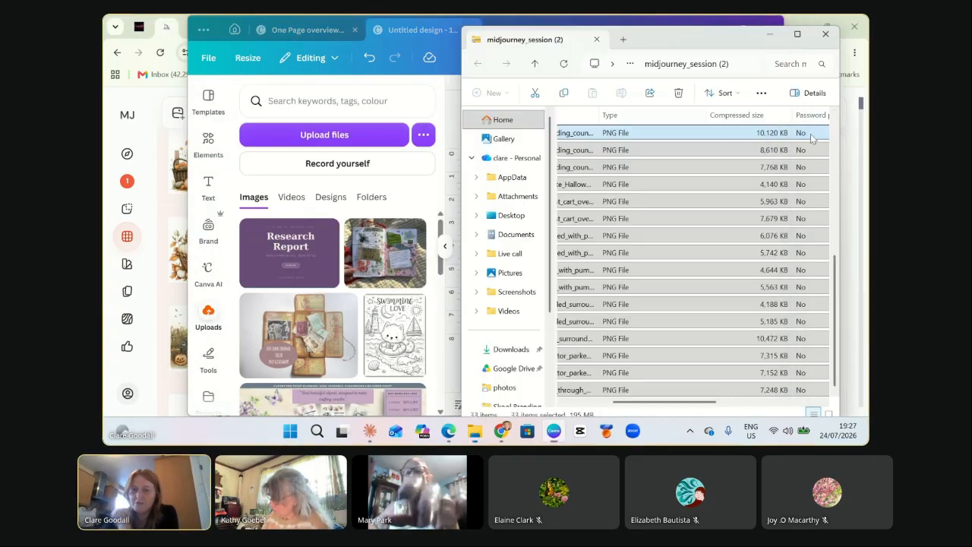
{"action": "left_click", "coordinate": [664, 150], "text": "shift"}
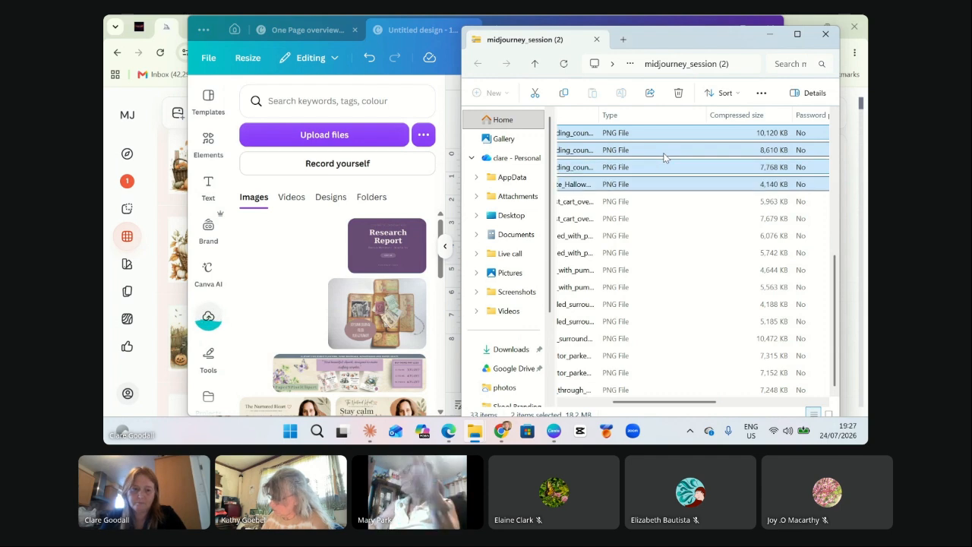
{"action": "left_click_drag", "start_coordinate": [662, 156], "coordinate": [302, 301]}
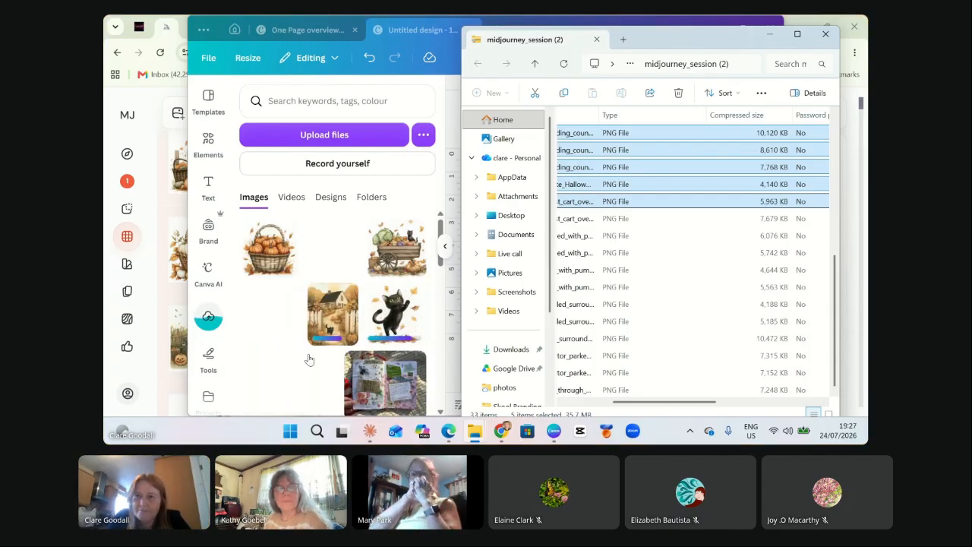
{"action": "left_click", "coordinate": [775, 35]}
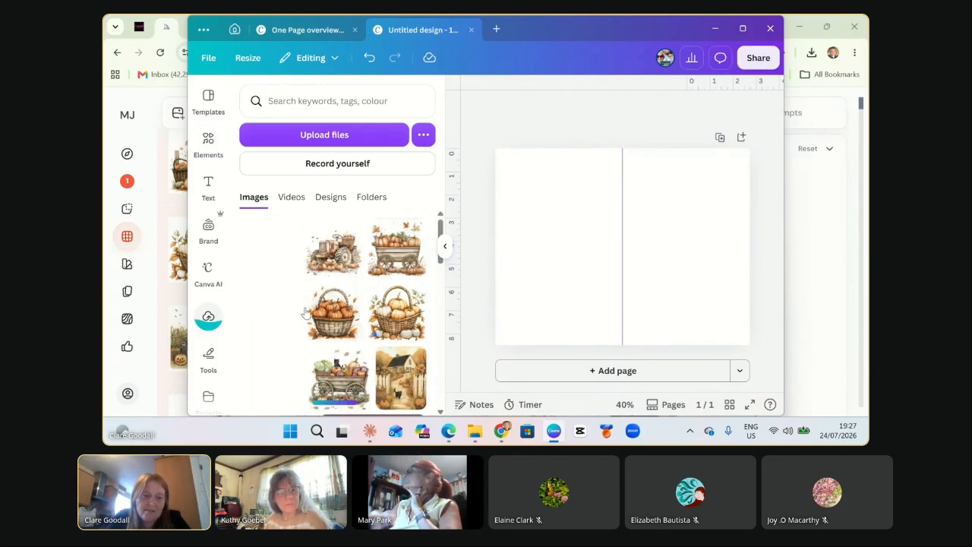
Search the Canva projects for "parchment" and maximise the Canva window.
{"action": "left_click", "coordinate": [209, 398]}
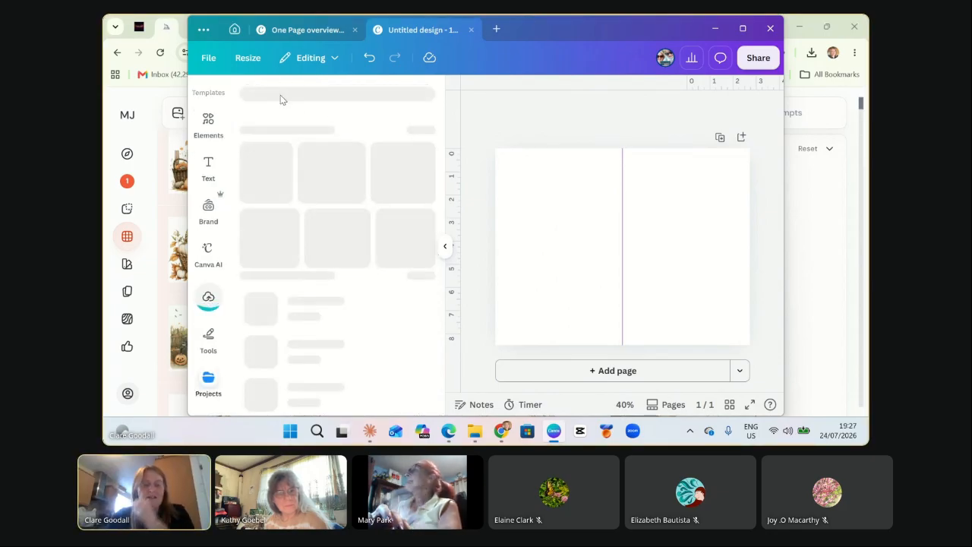
{"action": "left_click", "coordinate": [340, 102]}
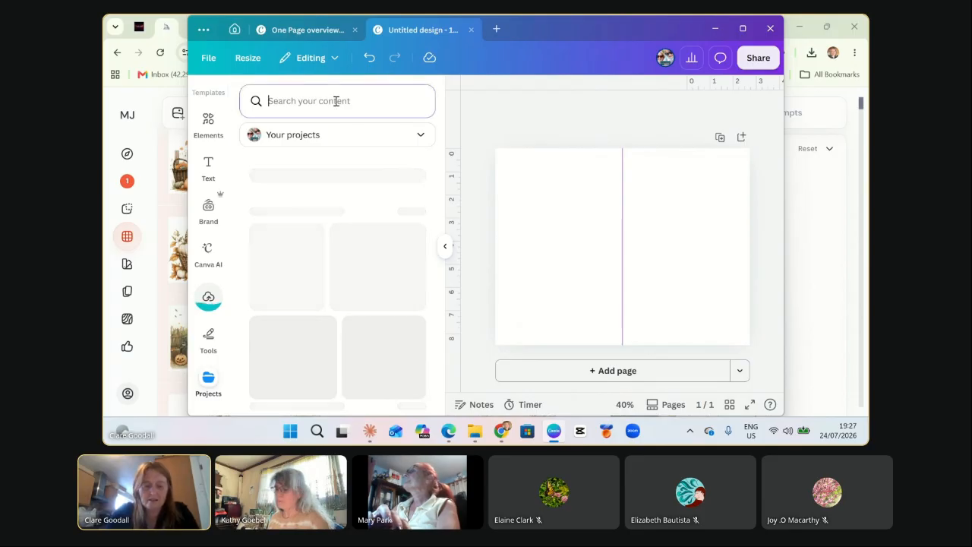
{"action": "type", "text": "parchment"}
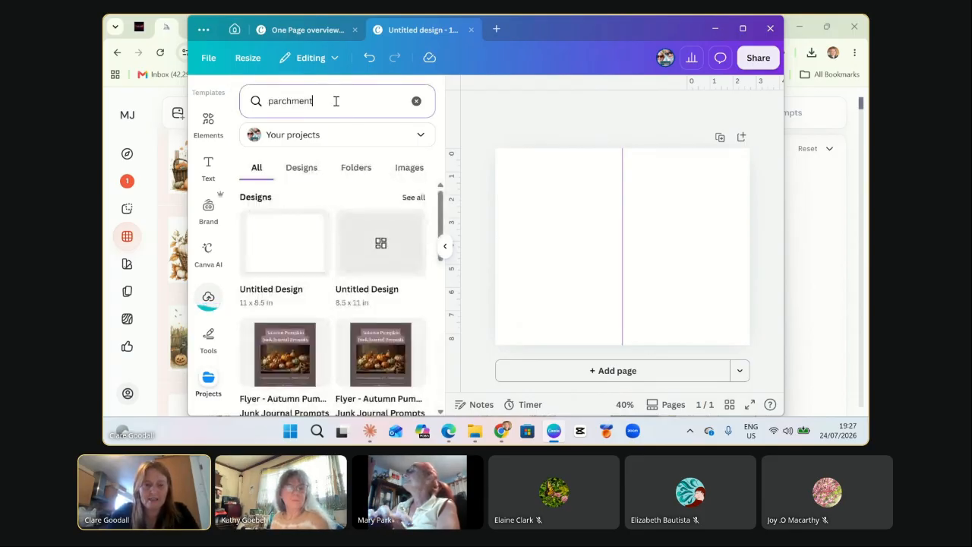
{"action": "key", "text": "Return"}
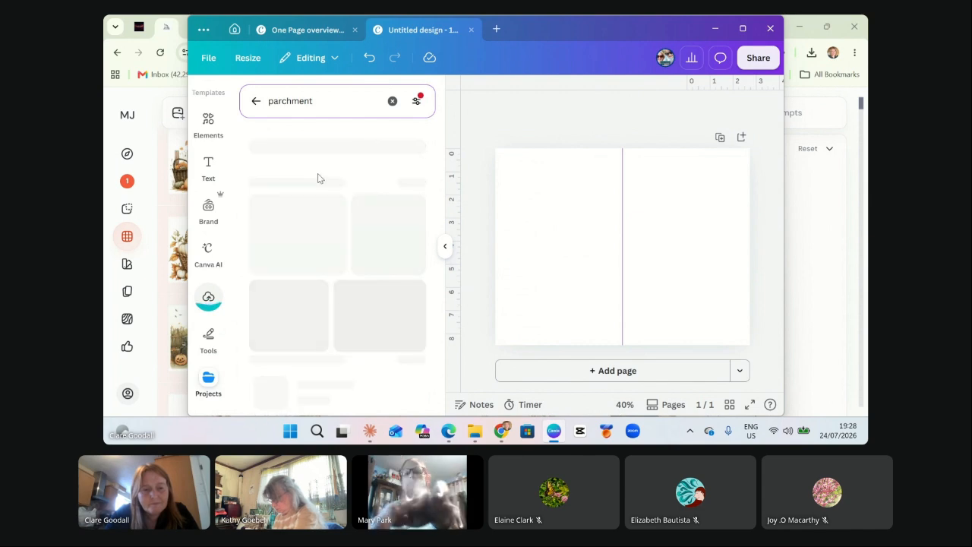
{"action": "left_click", "coordinate": [743, 28]}
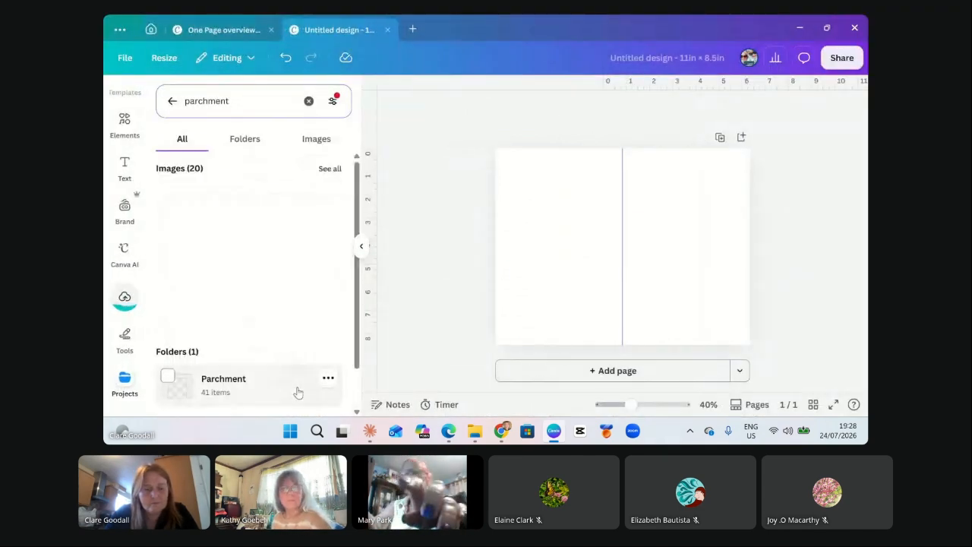
Open the Parchment folder and add a brown landscape aged-paper texture to the blank page.
{"action": "left_click", "coordinate": [257, 401]}
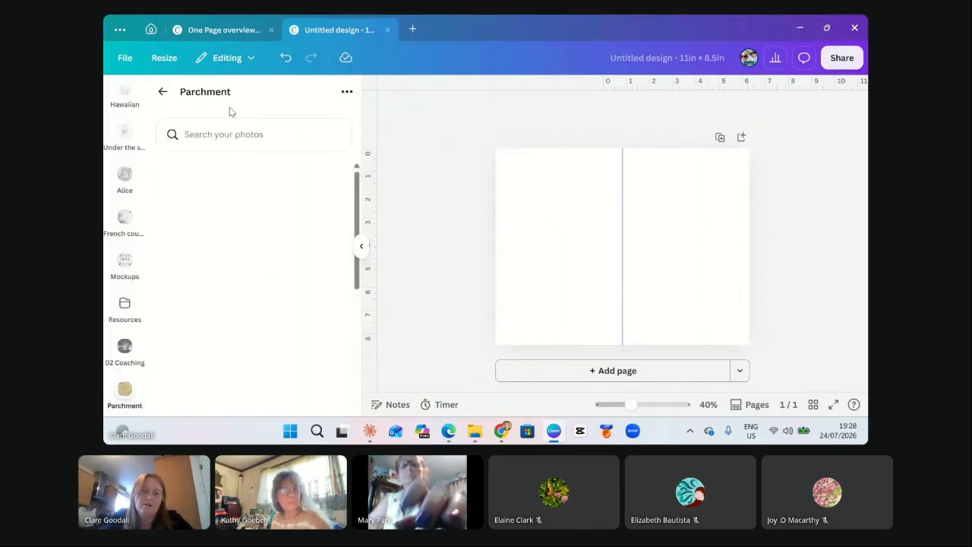
{"action": "scroll", "coordinate": [272, 332], "scroll_direction": "down", "scroll_amount": 5}
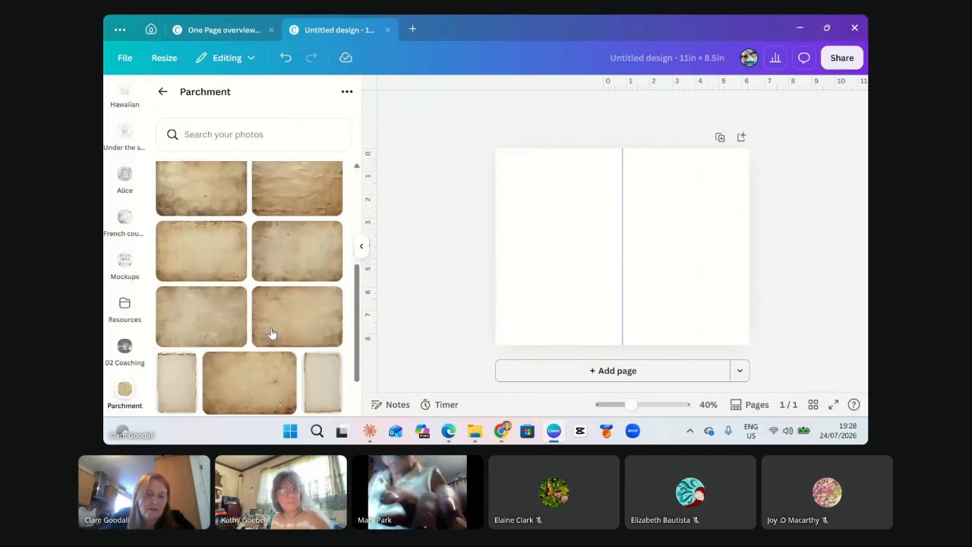
{"action": "left_click", "coordinate": [276, 333]}
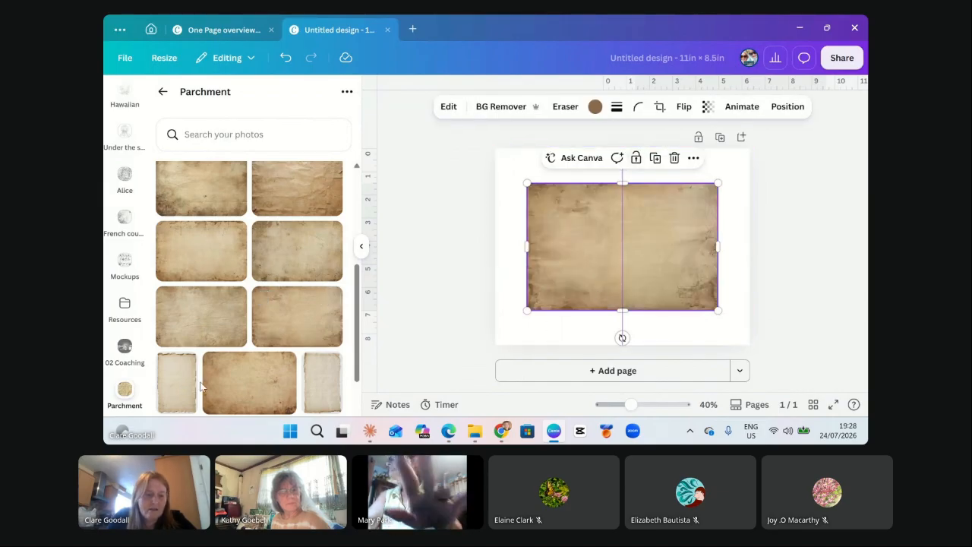
Browse the remaining paper textures in the Parchment folder for other background options.
{"action": "scroll", "coordinate": [242, 340], "scroll_direction": "down", "scroll_amount": 2}
{"action": "scroll", "coordinate": [242, 341], "scroll_direction": "down", "scroll_amount": 1}
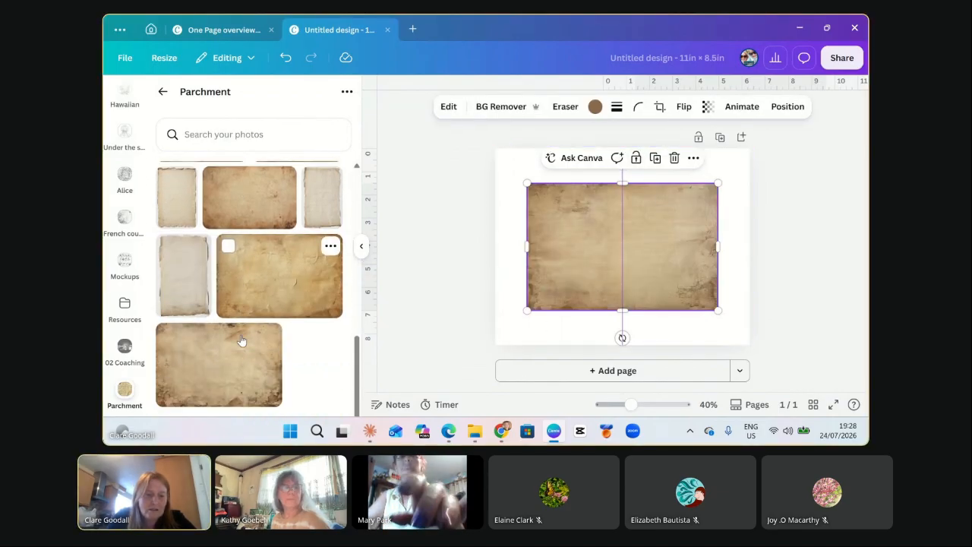
{"action": "scroll", "coordinate": [238, 368], "scroll_direction": "up", "scroll_amount": 2}
{"action": "scroll", "coordinate": [237, 365], "scroll_direction": "down", "scroll_amount": 3}
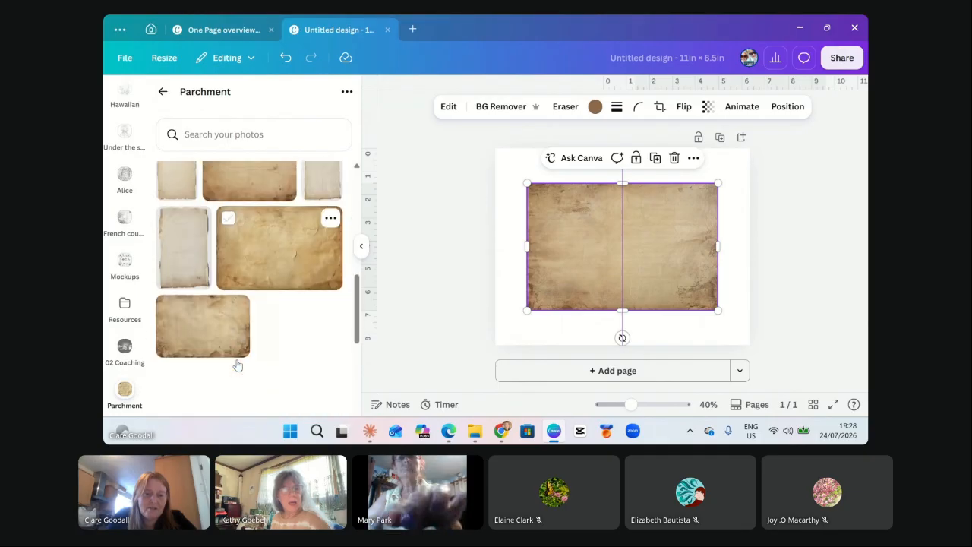
{"action": "scroll", "coordinate": [228, 319], "scroll_direction": "down", "scroll_amount": 5}
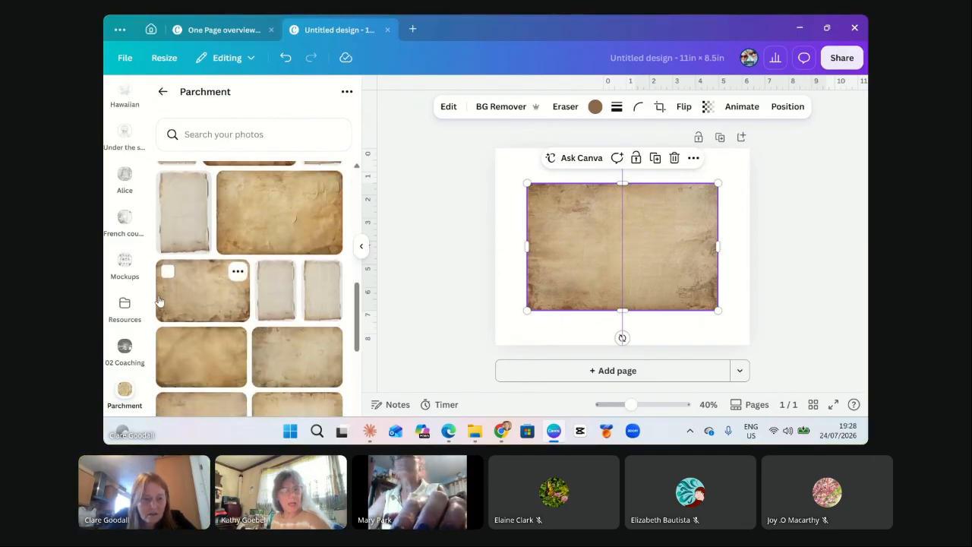
{"action": "scroll", "coordinate": [220, 332], "scroll_direction": "up", "scroll_amount": 6}
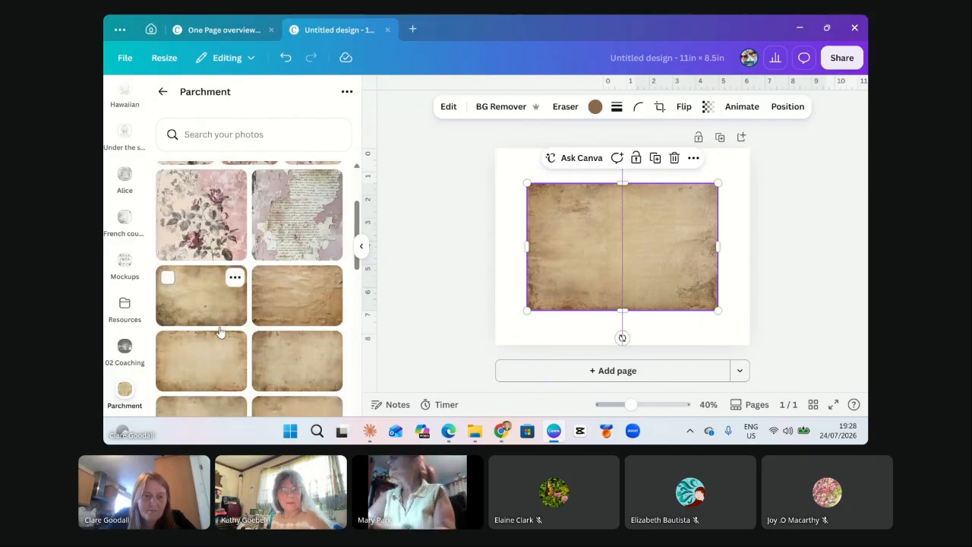
{"action": "scroll", "coordinate": [220, 332], "scroll_direction": "down", "scroll_amount": 8}
{"action": "scroll", "coordinate": [220, 332], "scroll_direction": "down", "scroll_amount": 6}
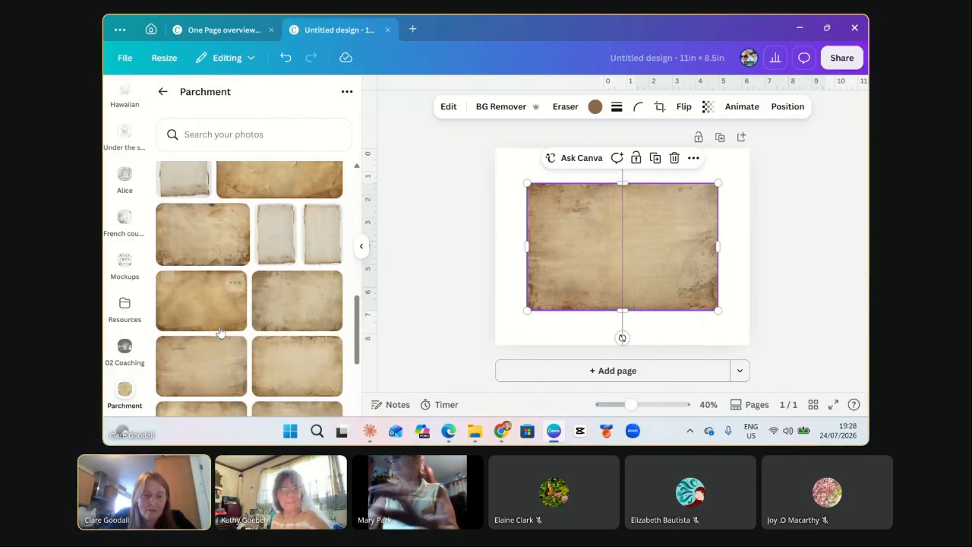
{"action": "scroll", "coordinate": [220, 332], "scroll_direction": "down", "scroll_amount": 1}
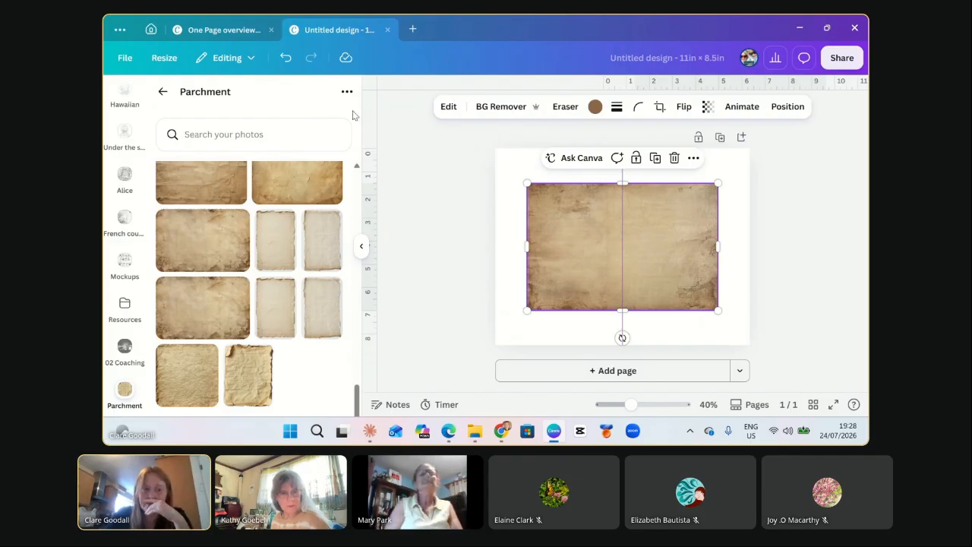
Enlarge the brown aged-paper texture to the full page width and set it as the page background.
{"action": "left_click", "coordinate": [538, 316]}
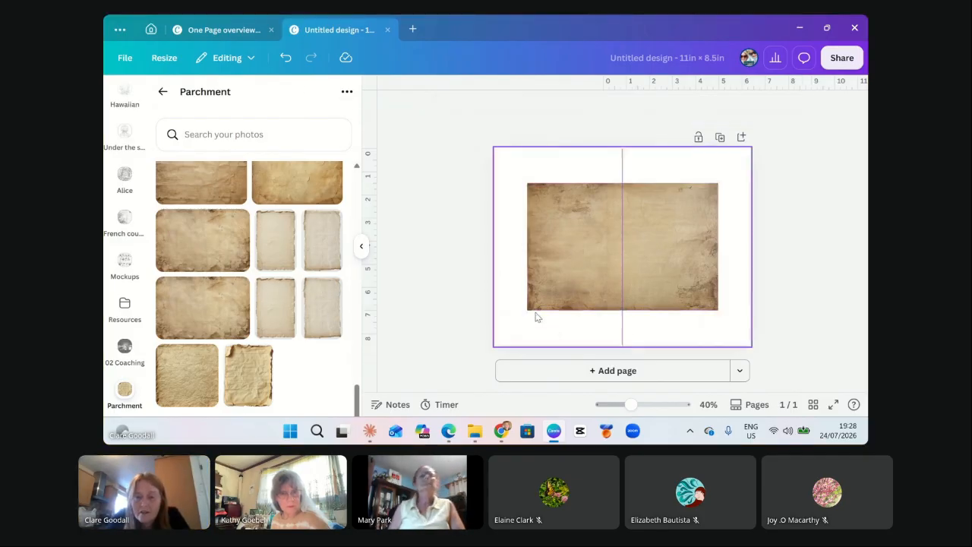
{"action": "left_click", "coordinate": [548, 304]}
{"action": "left_click_drag", "start_coordinate": [528, 310], "coordinate": [508, 344]}
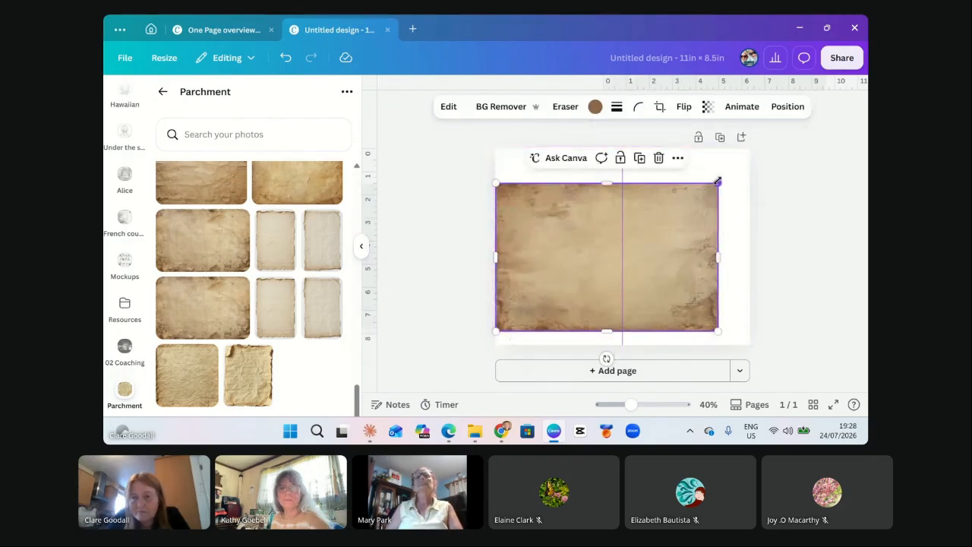
{"action": "left_click_drag", "start_coordinate": [718, 181], "coordinate": [750, 161]}
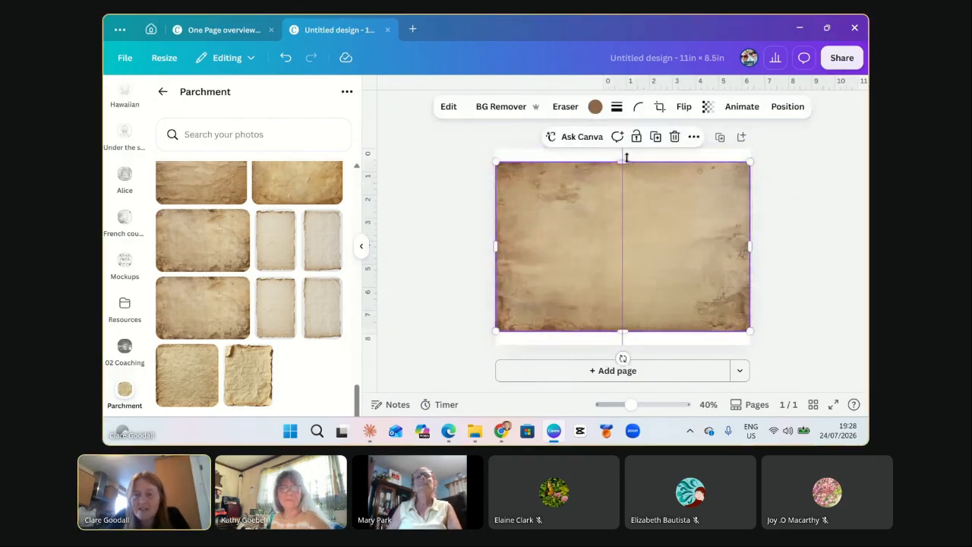
{"action": "left_click", "coordinate": [694, 137]}
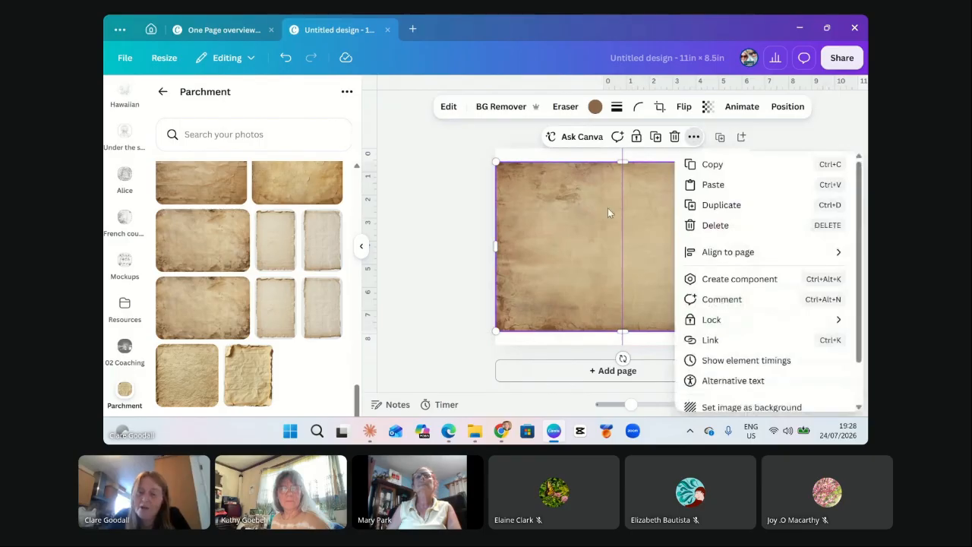
{"action": "left_click", "coordinate": [739, 408]}
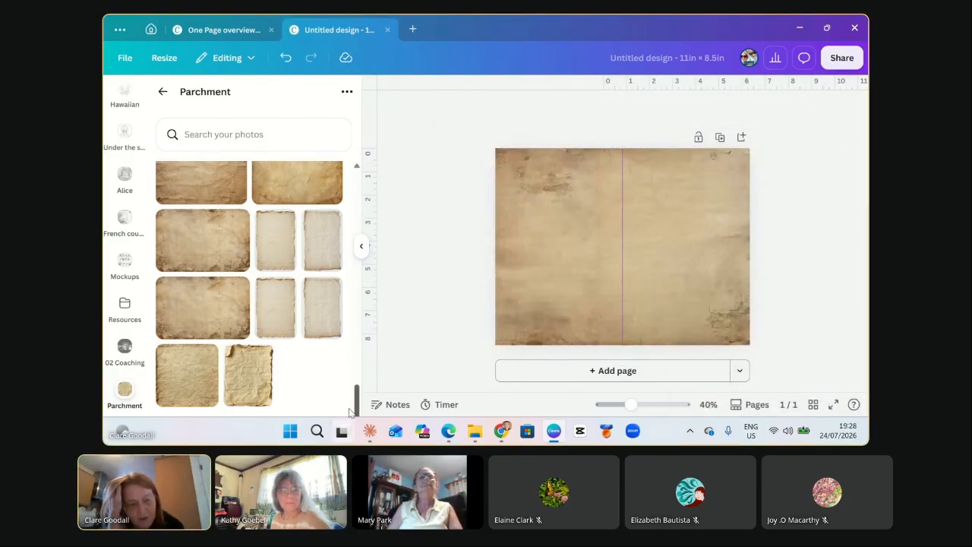
Check the 05 Backgrounds folder for other background options.
{"action": "left_click", "coordinate": [163, 98]}
{"action": "left_click", "coordinate": [250, 346]}
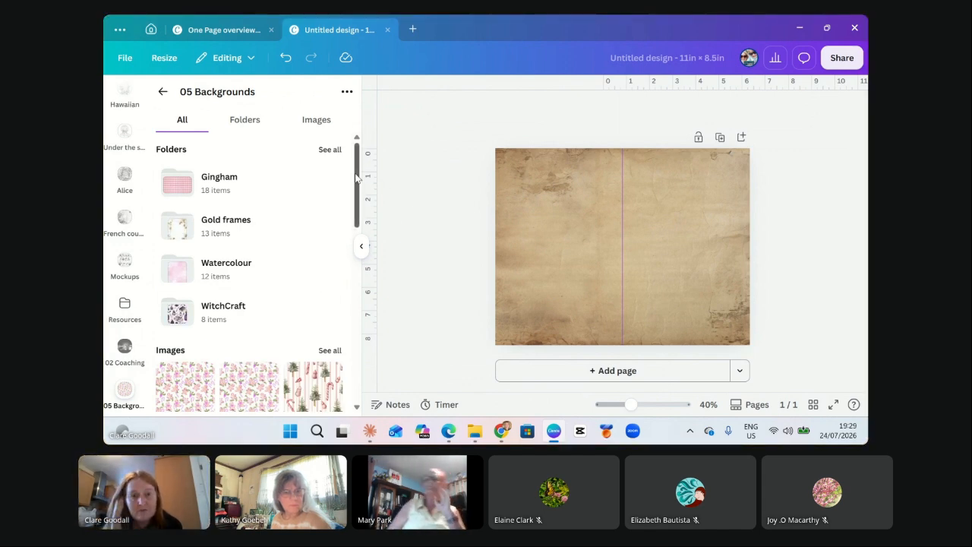
{"action": "left_click", "coordinate": [501, 226]}
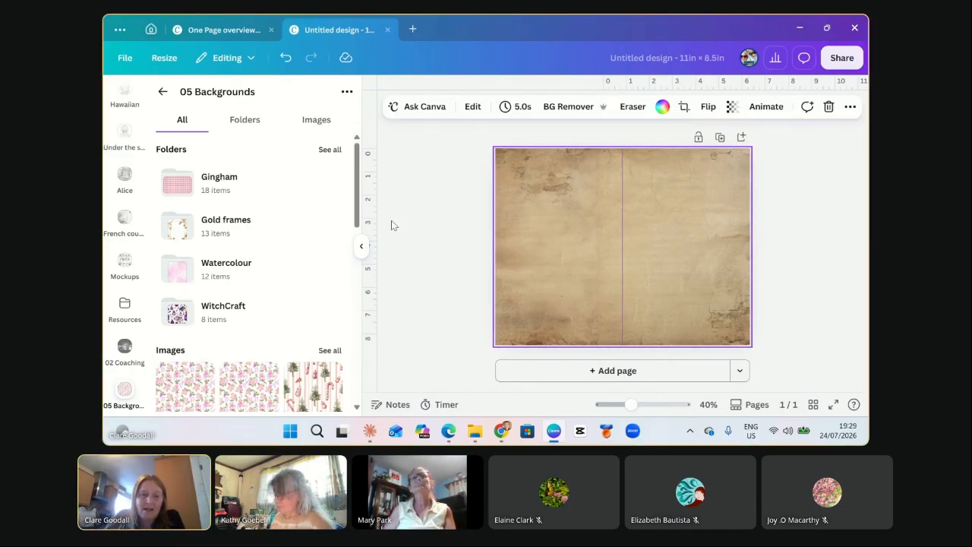
{"action": "scroll", "coordinate": [125, 228], "scroll_direction": "down", "scroll_amount": 10}
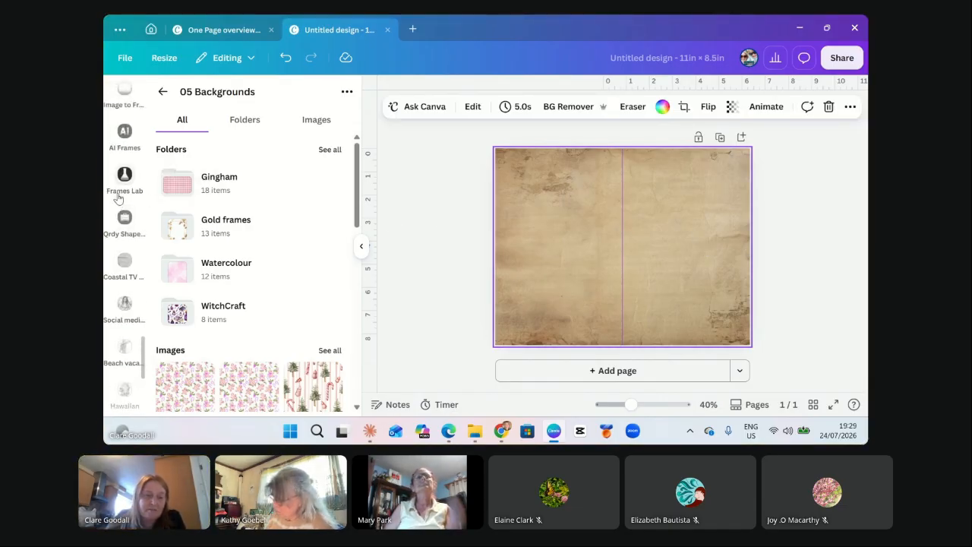
{"action": "left_click", "coordinate": [430, 113]}
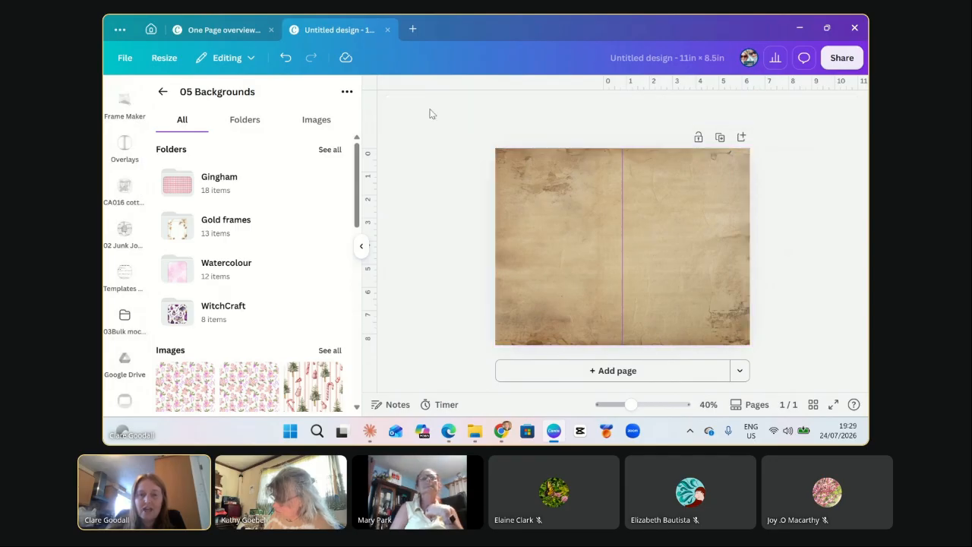
{"action": "left_click", "coordinate": [540, 192]}
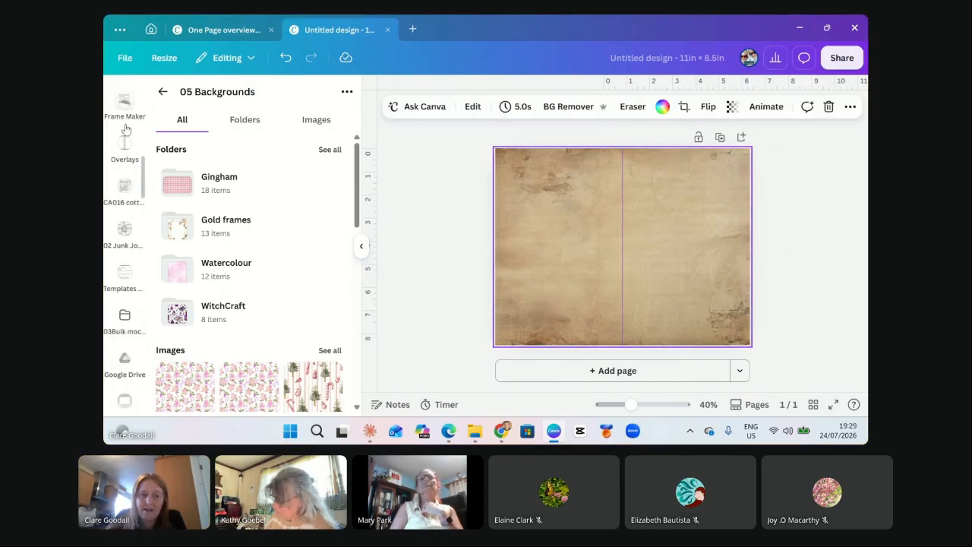
{"action": "scroll", "coordinate": [110, 206], "scroll_direction": "up", "scroll_amount": 10}
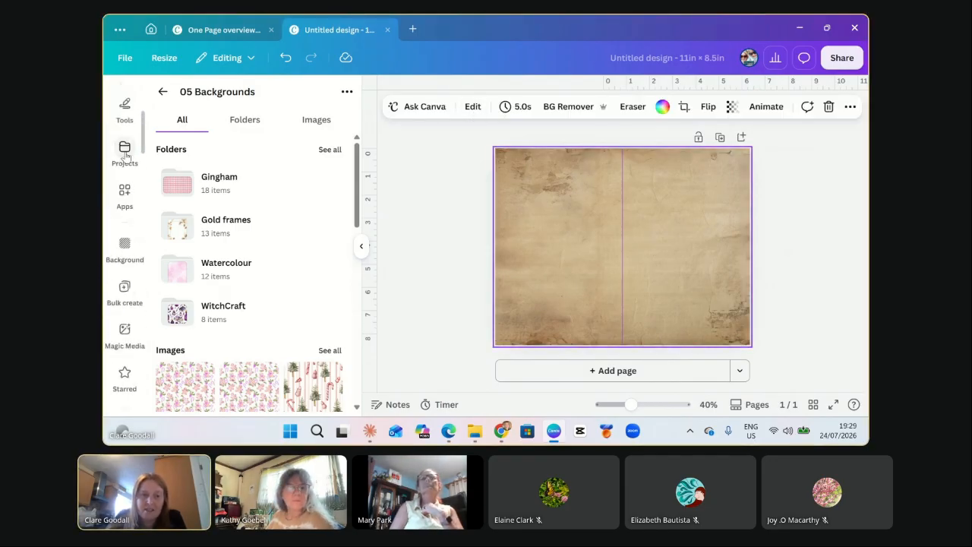
Clear the parchment project search and add the uploaded autumn cottage path picture with the black cat to the page.
{"action": "left_click", "coordinate": [125, 152]}
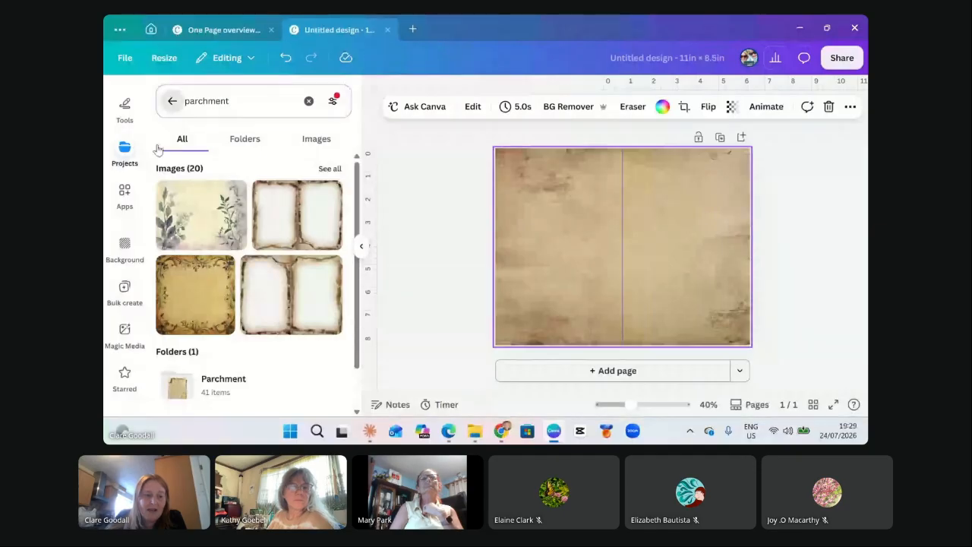
{"action": "left_click", "coordinate": [173, 101]}
{"action": "scroll", "coordinate": [118, 228], "scroll_direction": "up", "scroll_amount": 5}
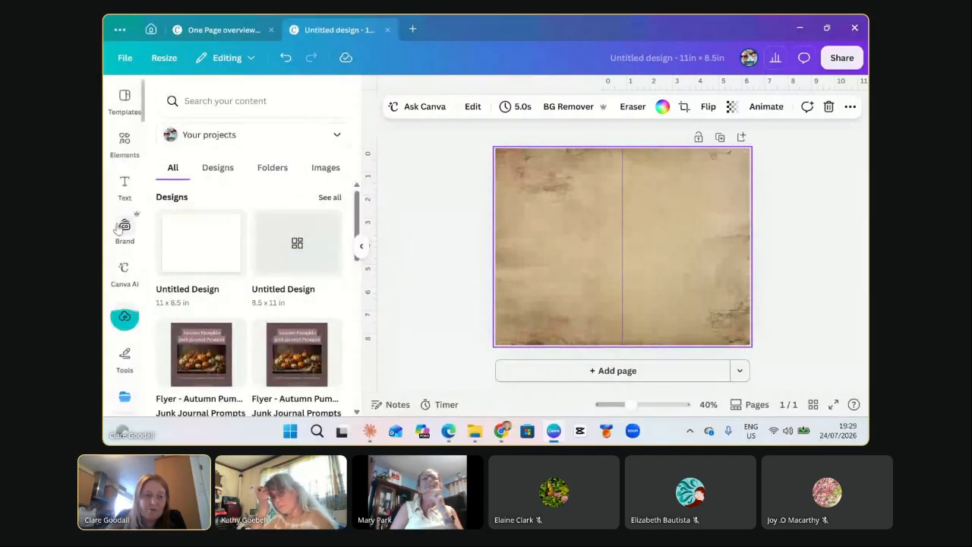
{"action": "left_click", "coordinate": [124, 319]}
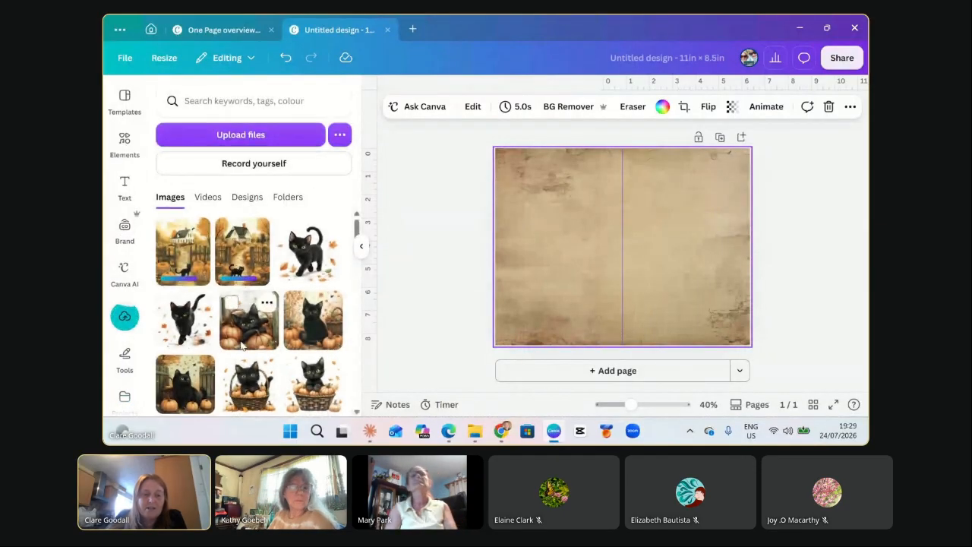
{"action": "scroll", "coordinate": [241, 346], "scroll_direction": "down", "scroll_amount": 8}
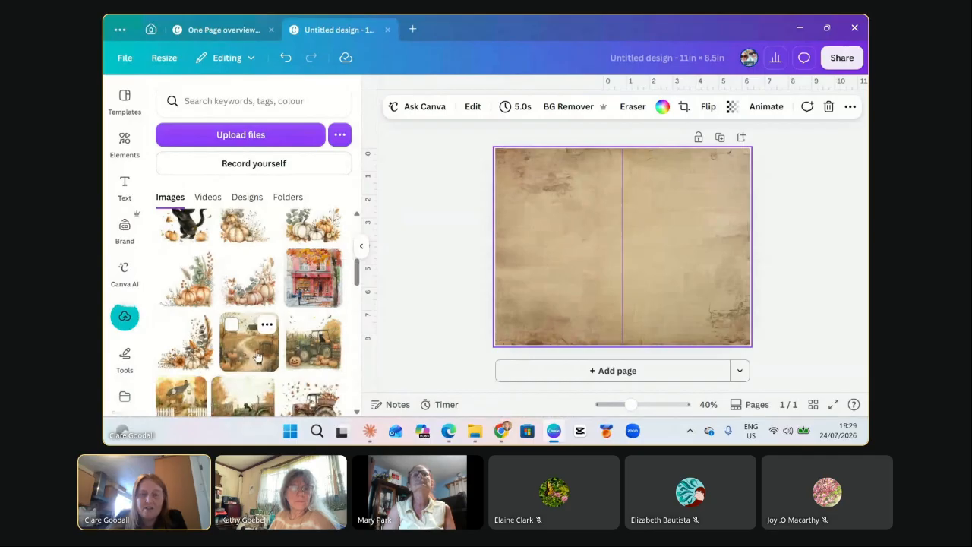
{"action": "left_click", "coordinate": [250, 342]}
Place the cottage picture in the page's lower-left corner and scale it to the left half's width, about 5.5 in.
{"action": "left_click_drag", "start_coordinate": [635, 273], "coordinate": [579, 296]}
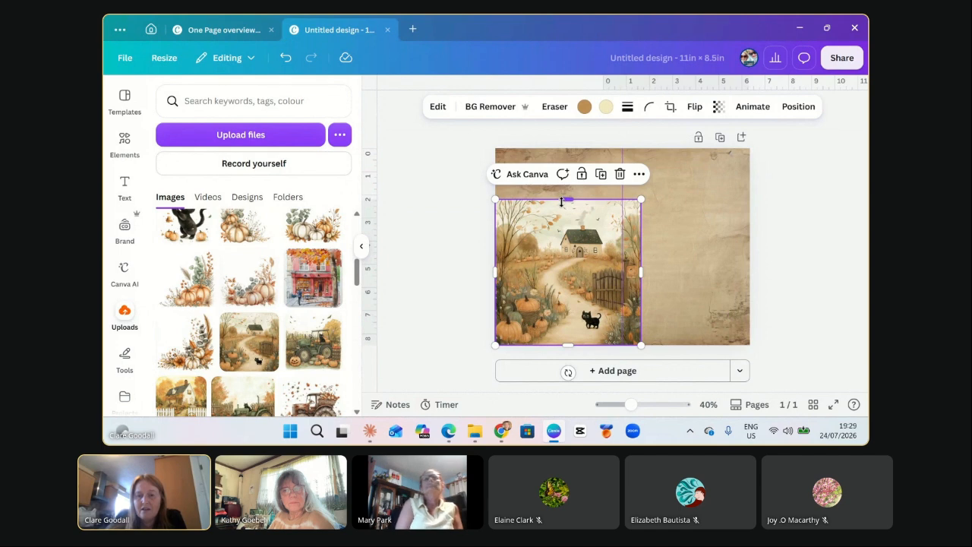
{"action": "mouse_move", "coordinate": [563, 191]}
{"action": "left_mouse_down"}
{"action": "mouse_move", "coordinate": [565, 166]}
{"action": "mouse_move", "coordinate": [569, 208]}
{"action": "mouse_move", "coordinate": [570, 199]}
{"action": "left_mouse_up"}
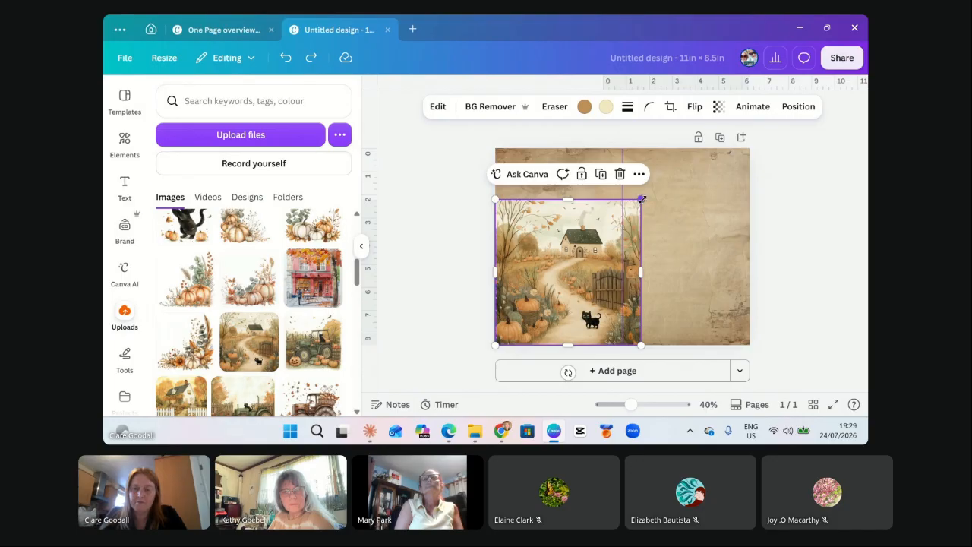
{"action": "left_click_drag", "start_coordinate": [641, 199], "coordinate": [623, 217]}
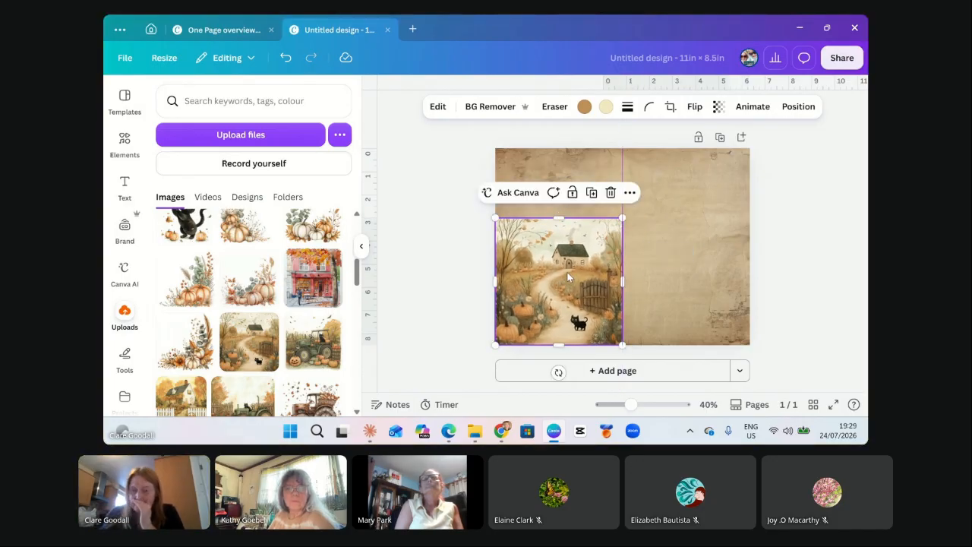
Try stretching the cottage picture to the full page height on the left half, and undo the stretch.
{"action": "mouse_move", "coordinate": [571, 275]}
{"action": "left_mouse_down"}
{"action": "mouse_move", "coordinate": [574, 253]}
{"action": "mouse_move", "coordinate": [569, 262]}
{"action": "left_mouse_up"}
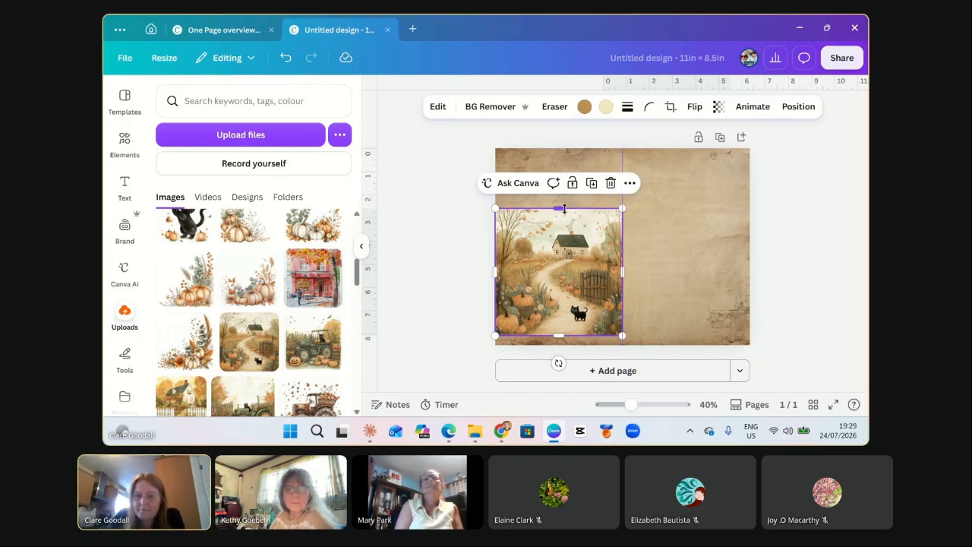
{"action": "left_click_drag", "start_coordinate": [567, 211], "coordinate": [564, 171]}
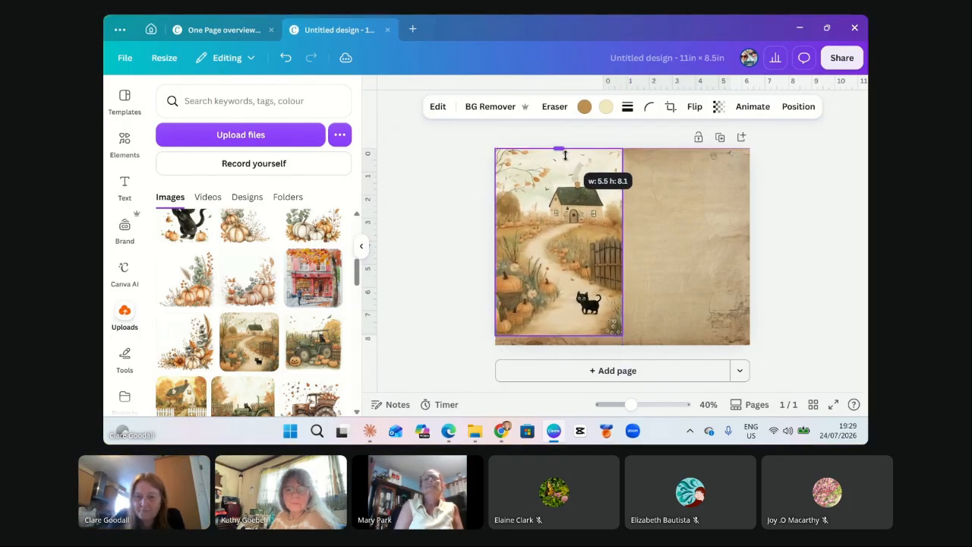
{"action": "left_click_drag", "start_coordinate": [565, 155], "coordinate": [565, 155]}
{"action": "left_click_drag", "start_coordinate": [558, 333], "coordinate": [558, 346]}
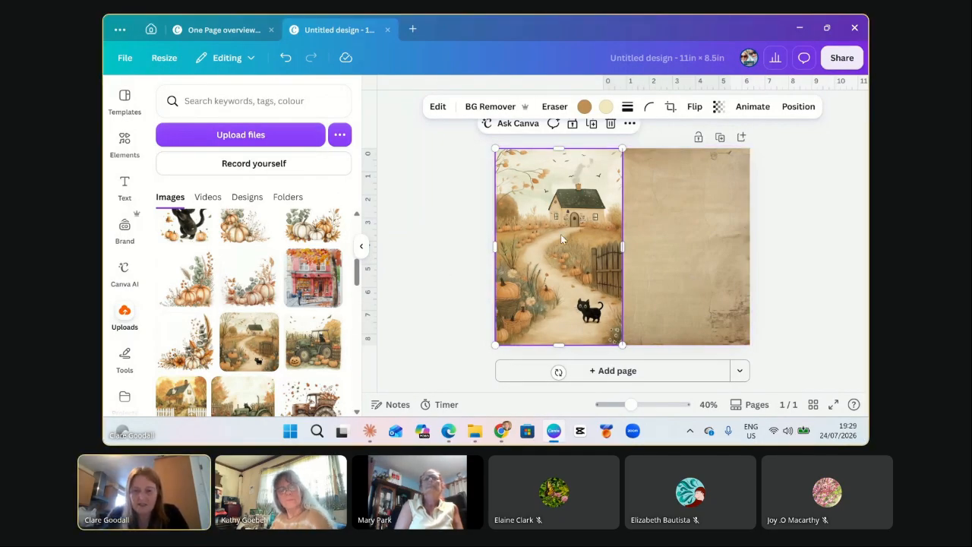
{"action": "key", "text": "ctrl+z"}
{"action": "key", "text": "ctrl+z"}
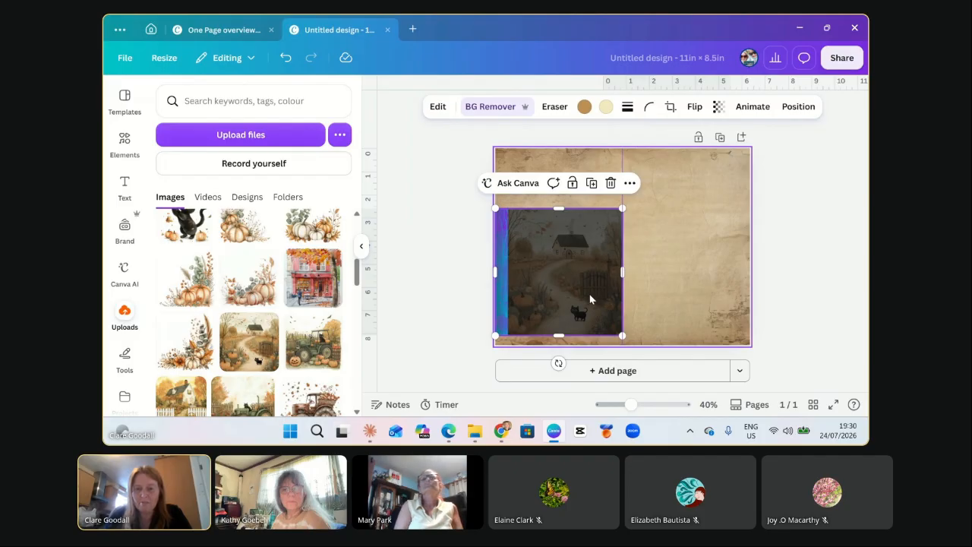
Remove the cottage picture's background and align the picture with the page's bottom edge on the left half.
{"action": "left_click_drag", "start_coordinate": [594, 291], "coordinate": [594, 299]}
{"action": "left_click", "coordinate": [650, 259]}
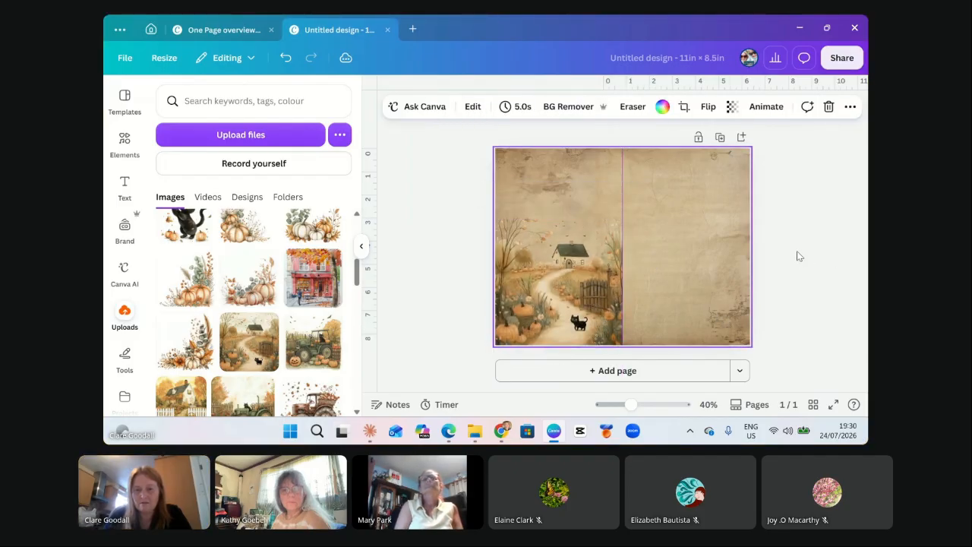
Try extending the background-removed cottage picture upward on the left half, and undo the change.
{"action": "left_click", "coordinate": [594, 266]}
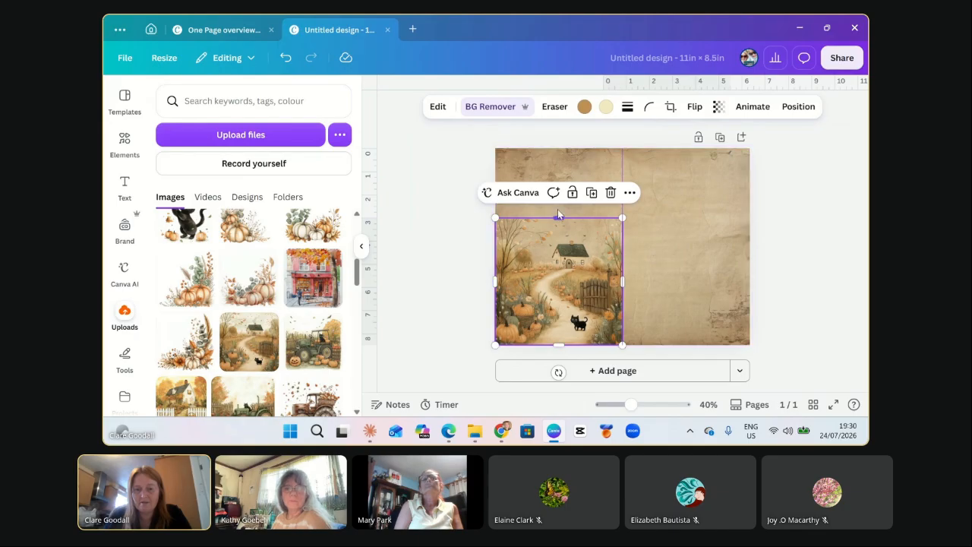
{"action": "left_click_drag", "start_coordinate": [559, 213], "coordinate": [554, 150]}
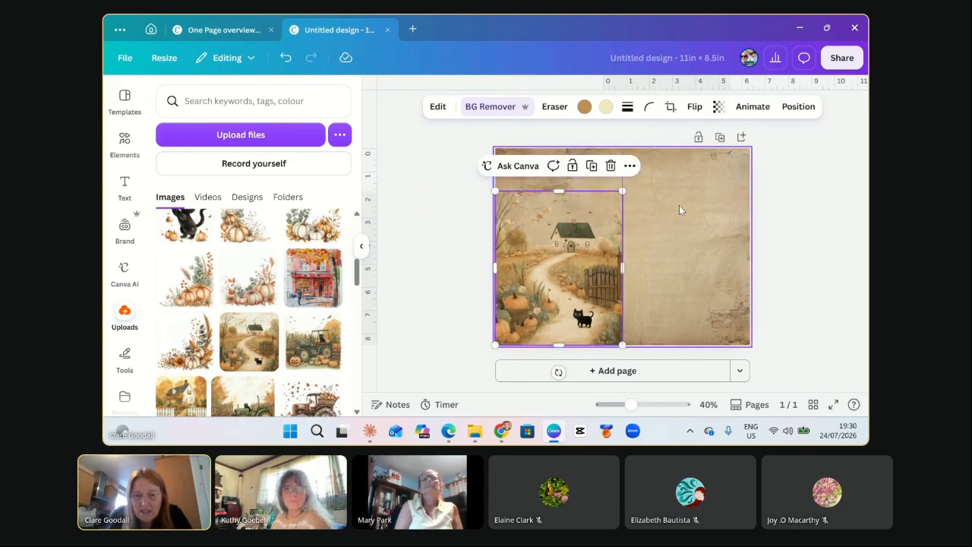
{"action": "left_click", "coordinate": [646, 309]}
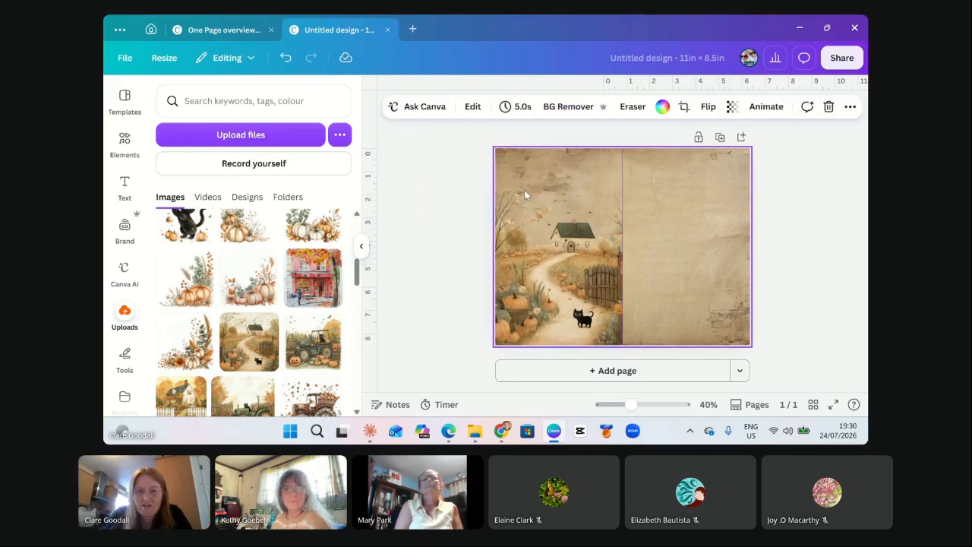
{"action": "key", "text": "ctrl+z"}
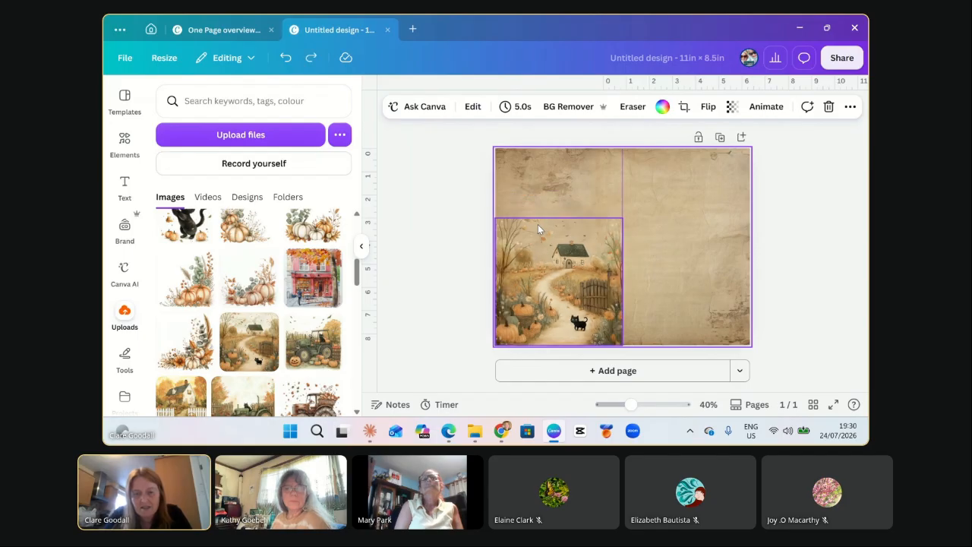
Use Magic Expand in Freeform size to extend the cottage picture upward to near the page's top edge.
{"action": "left_click", "coordinate": [683, 272]}
{"action": "left_click", "coordinate": [572, 291]}
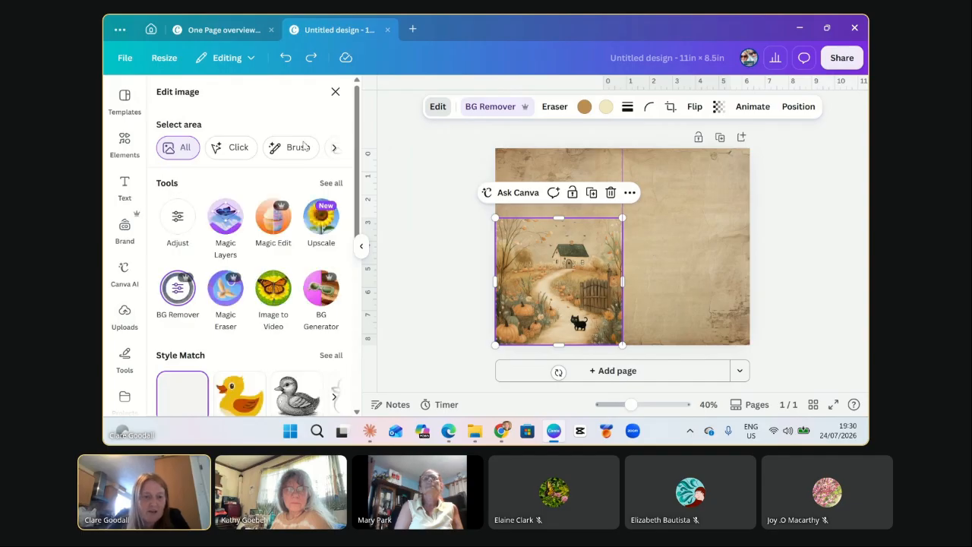
{"action": "left_click", "coordinate": [331, 183]}
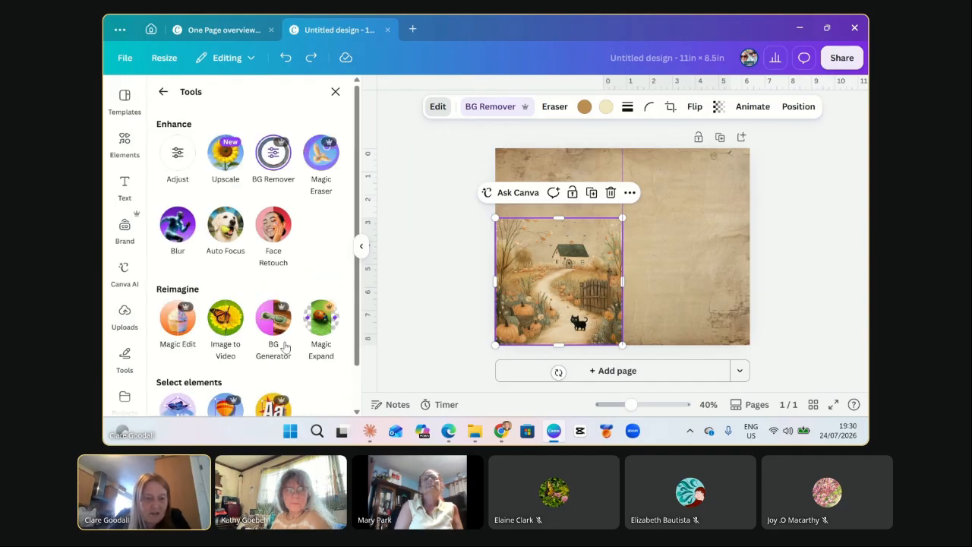
{"action": "scroll", "coordinate": [282, 347], "scroll_direction": "down", "scroll_amount": 2}
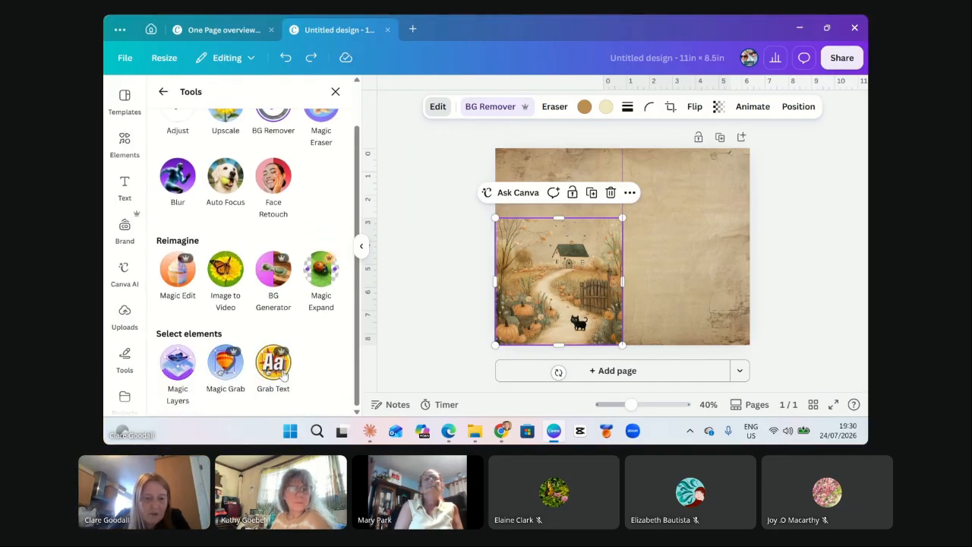
{"action": "left_click", "coordinate": [336, 286]}
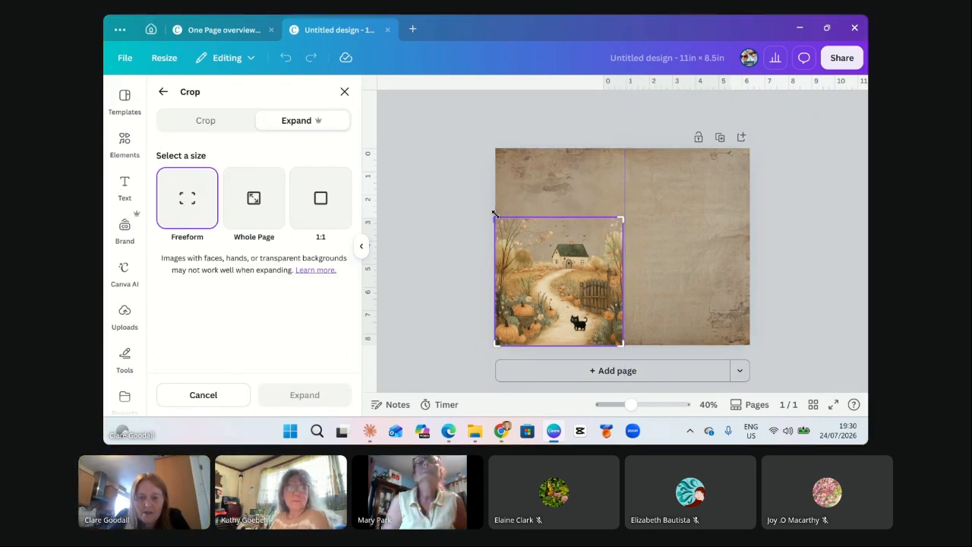
{"action": "left_click_drag", "start_coordinate": [495, 215], "coordinate": [496, 151]}
{"action": "left_click", "coordinate": [288, 397]}
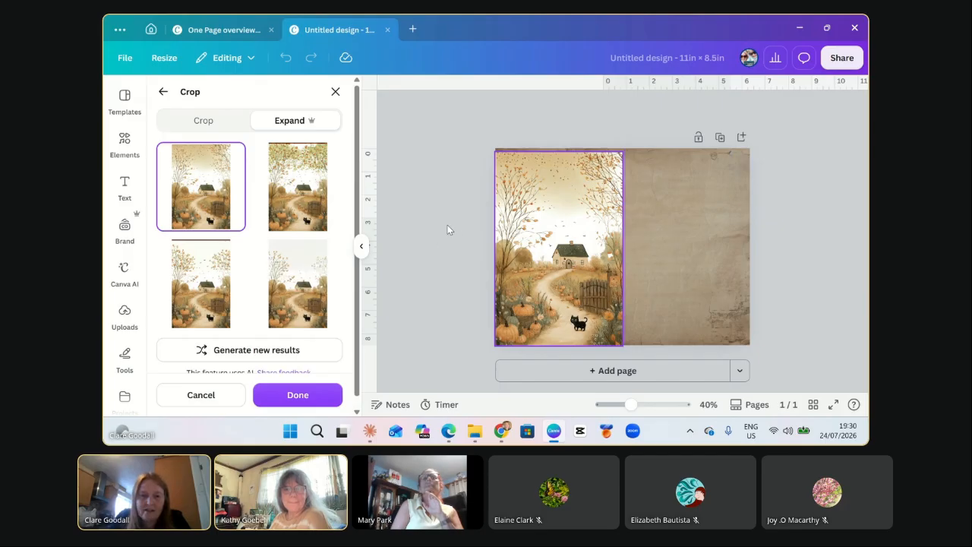
Keep the first expanded result and stretch the cottage picture up to the page's top edge.
{"action": "left_click", "coordinate": [334, 394]}
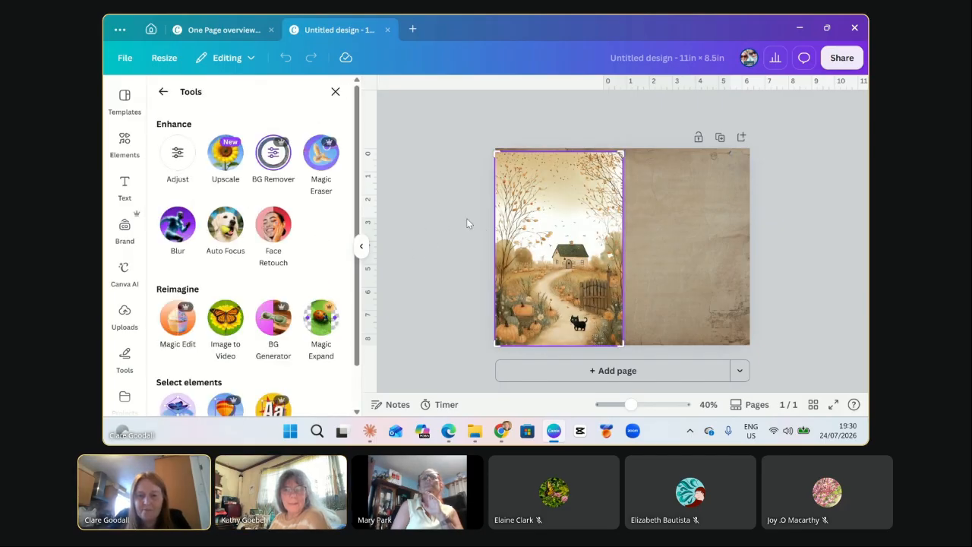
{"action": "left_click", "coordinate": [579, 276]}
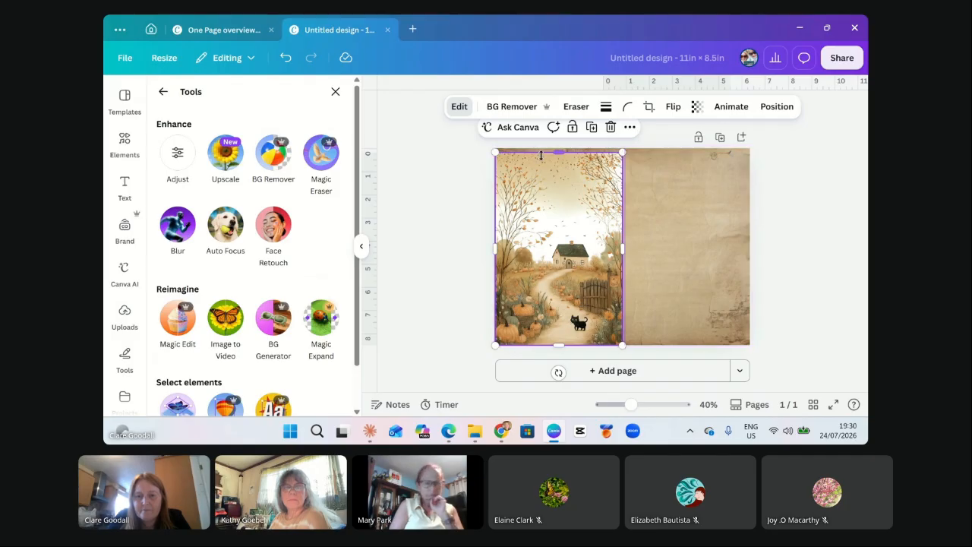
{"action": "left_click_drag", "start_coordinate": [557, 148], "coordinate": [558, 145]}
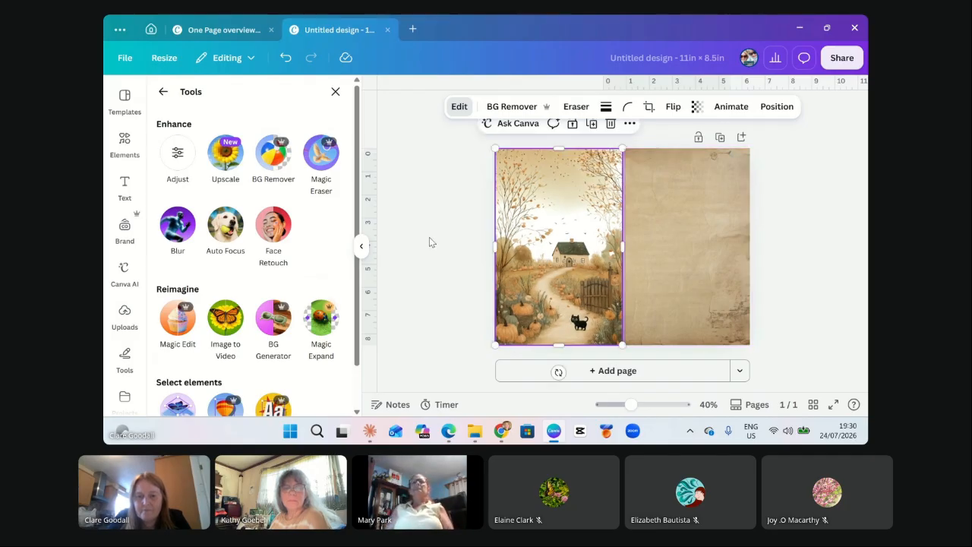
Add the uploaded blush pumpkin and eucalyptus picture without its background, scaled down in the lower outer corner of the parchment half.
{"action": "left_click", "coordinate": [737, 268]}
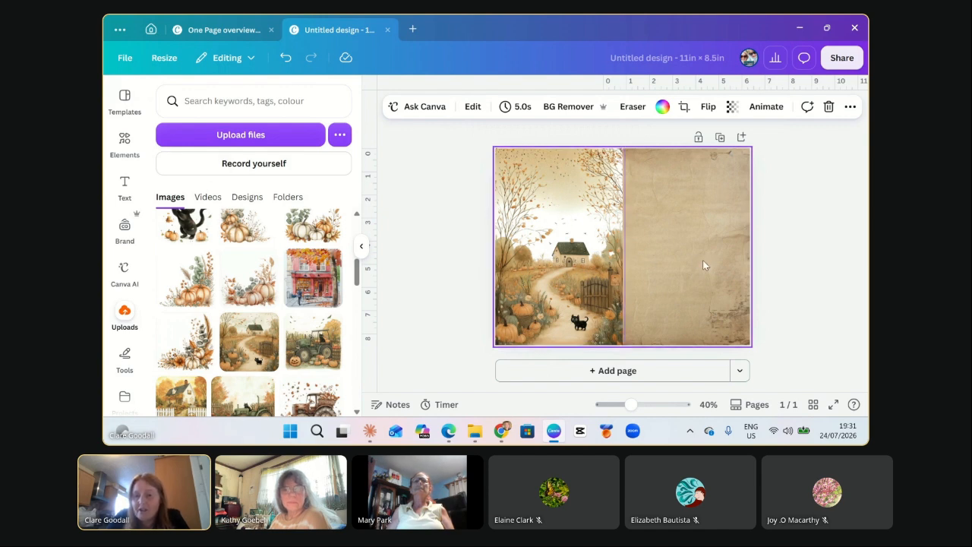
{"action": "left_click", "coordinate": [769, 254]}
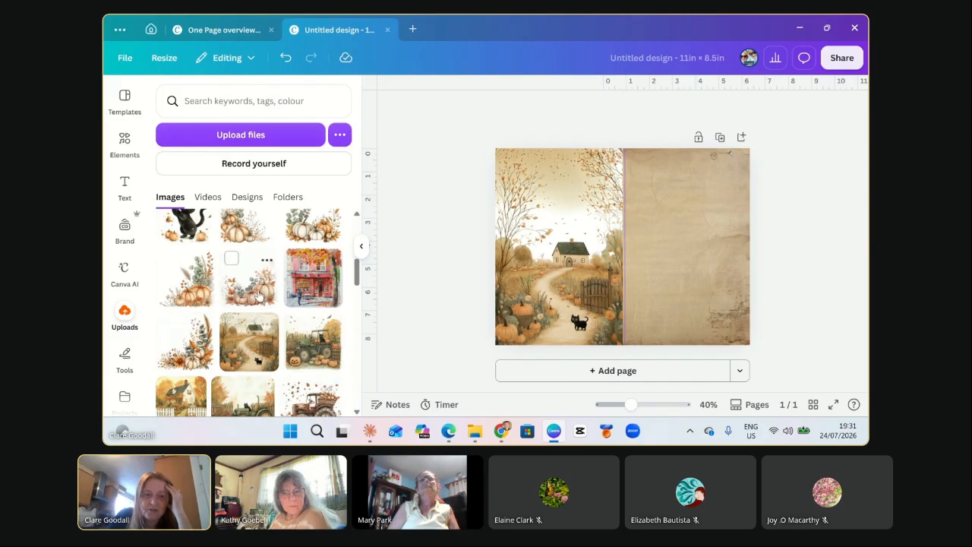
{"action": "left_click", "coordinate": [497, 106]}
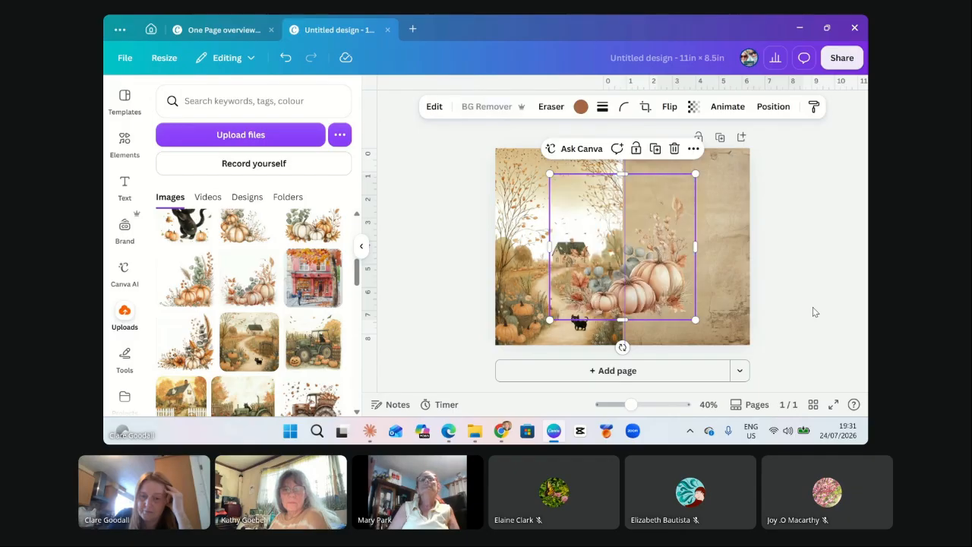
{"action": "left_click_drag", "start_coordinate": [638, 279], "coordinate": [701, 308]}
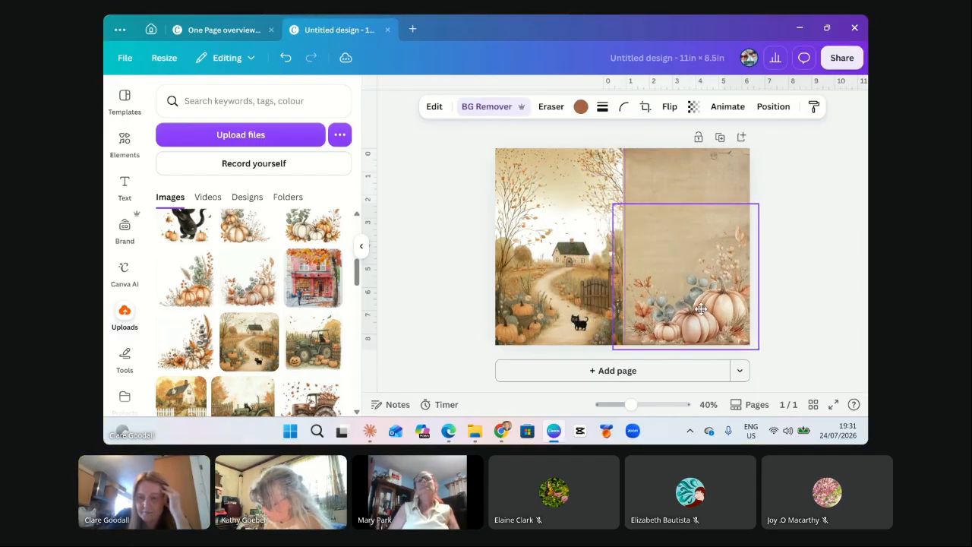
{"action": "left_click_drag", "start_coordinate": [613, 204], "coordinate": [662, 254]}
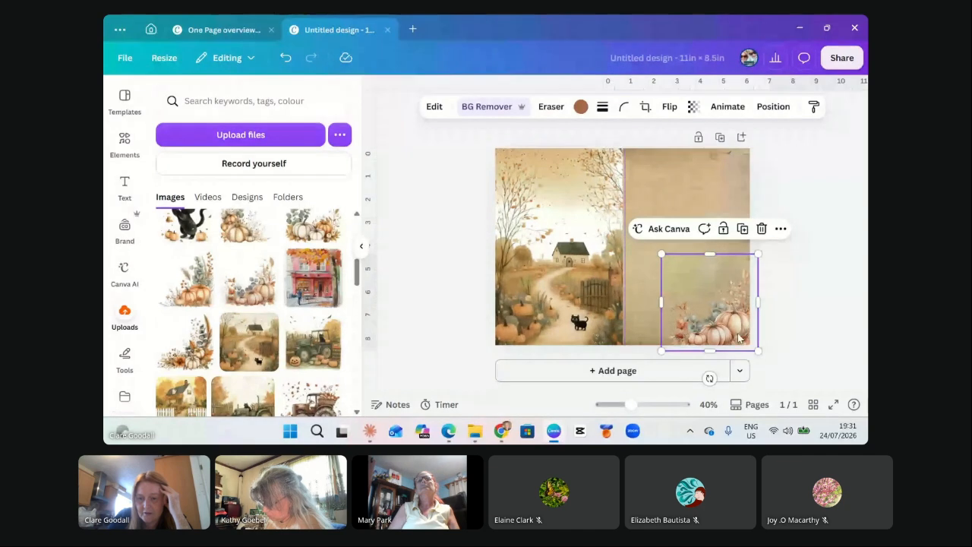
{"action": "left_click_drag", "start_coordinate": [740, 338], "coordinate": [719, 323]}
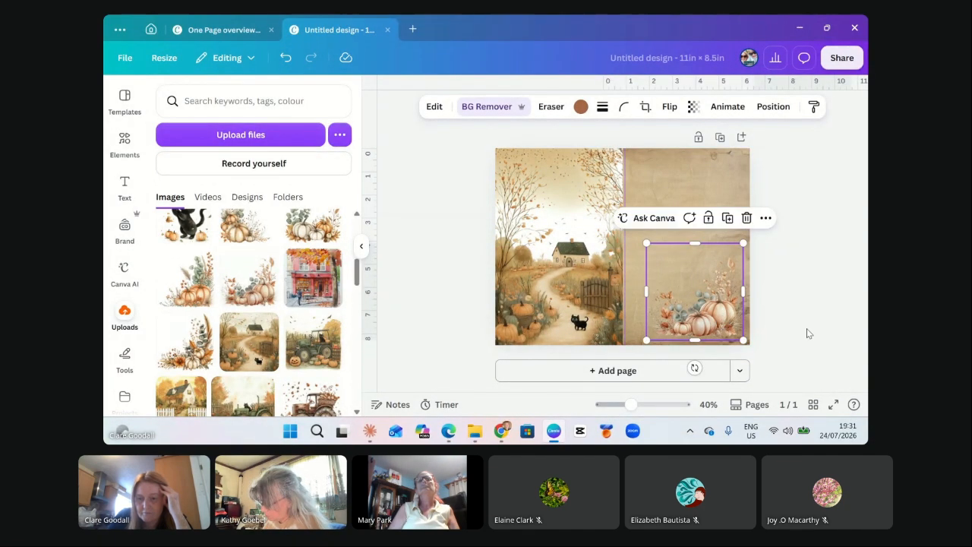
{"action": "left_click", "coordinate": [809, 333]}
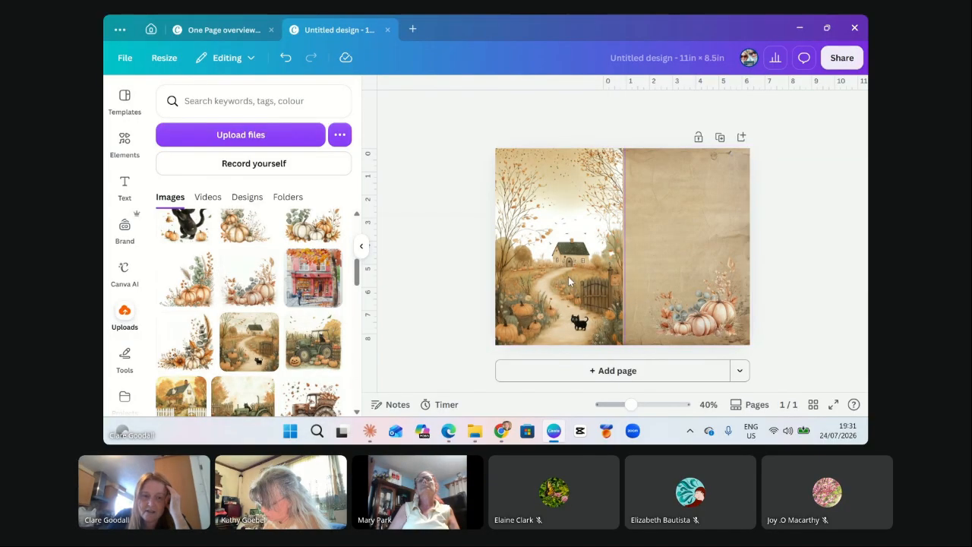
Try adding the uploaded black cat in a pumpkin basket with its background removed, and delete it from the page.
{"action": "scroll", "coordinate": [242, 311], "scroll_direction": "down", "scroll_amount": 10}
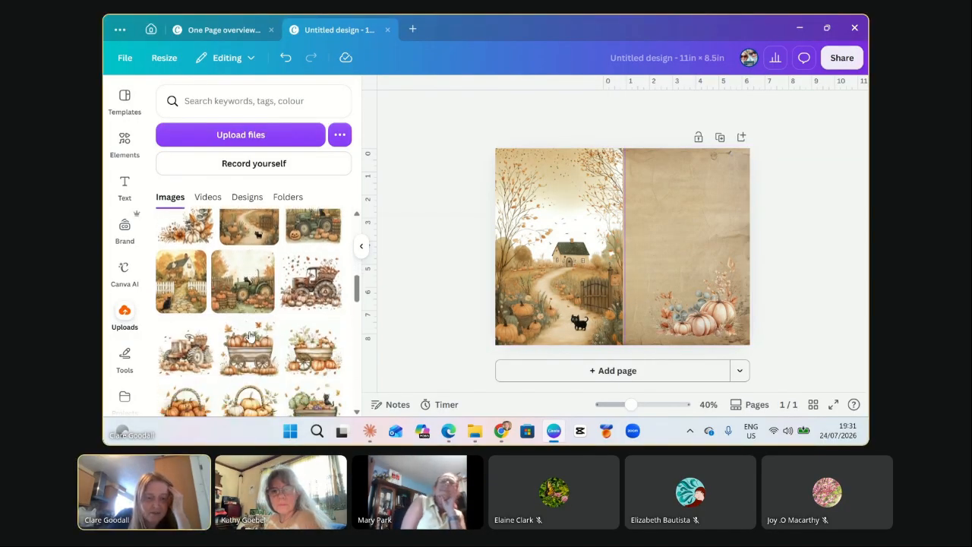
{"action": "scroll", "coordinate": [250, 336], "scroll_direction": "down", "scroll_amount": 3}
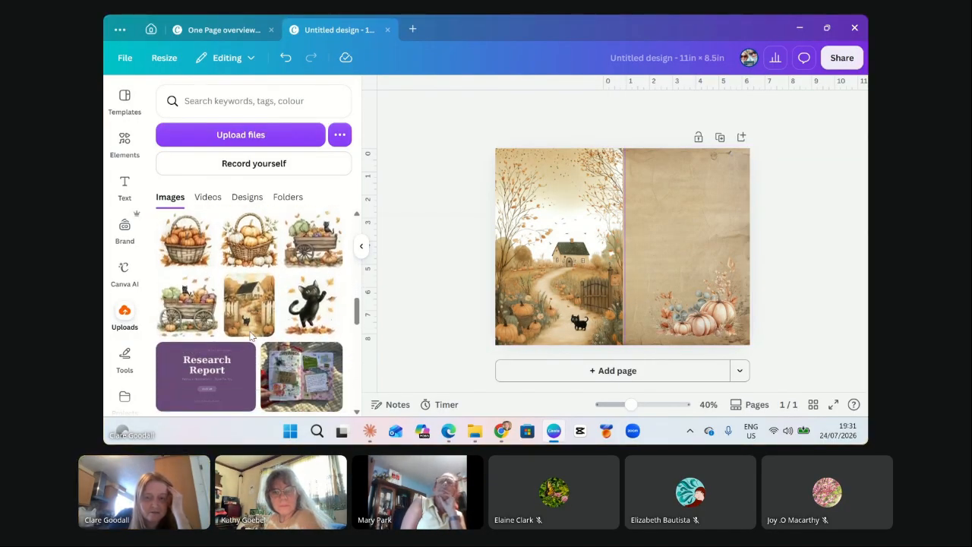
{"action": "scroll", "coordinate": [251, 336], "scroll_direction": "up", "scroll_amount": 5}
{"action": "scroll", "coordinate": [250, 336], "scroll_direction": "down", "scroll_amount": 8}
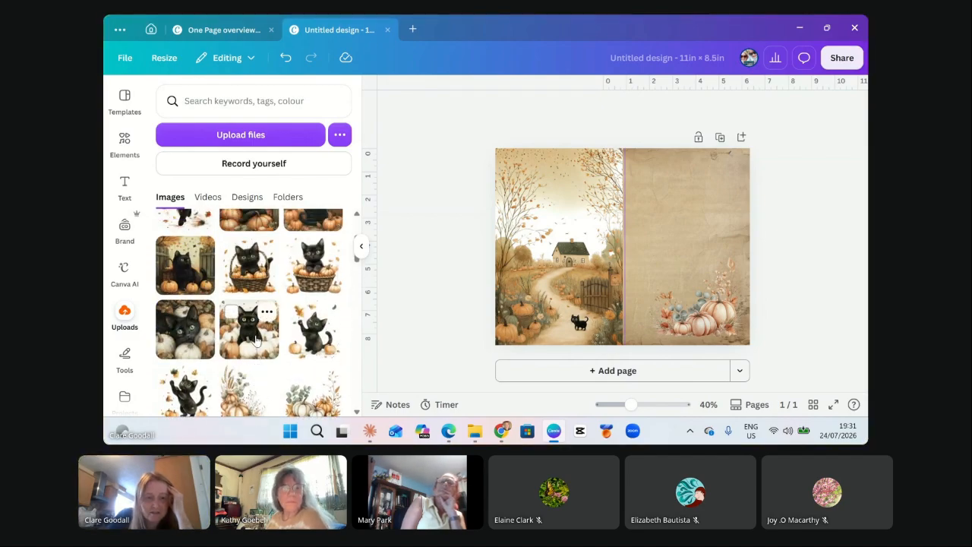
{"action": "left_click", "coordinate": [313, 266]}
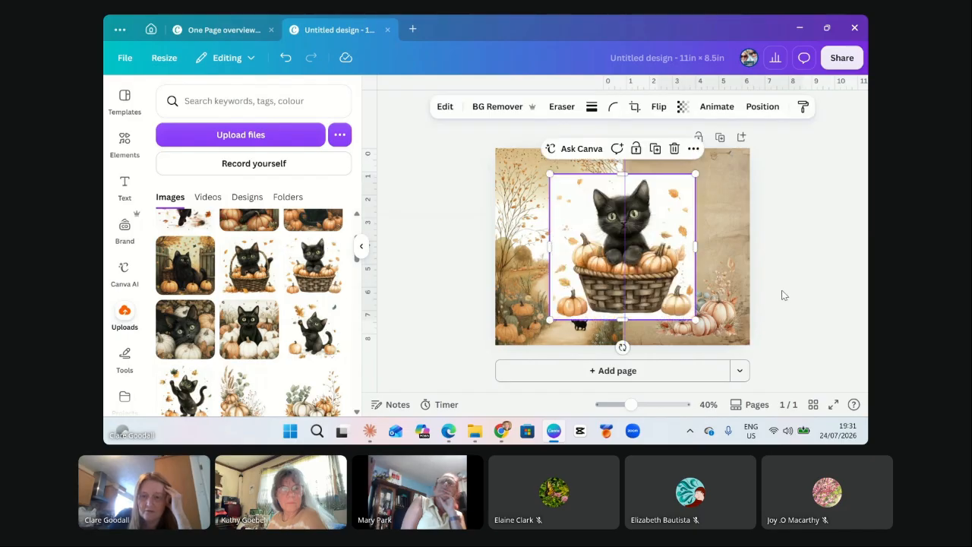
{"action": "left_click", "coordinate": [490, 106]}
{"action": "scroll", "coordinate": [287, 226], "scroll_direction": "up", "scroll_amount": 5}
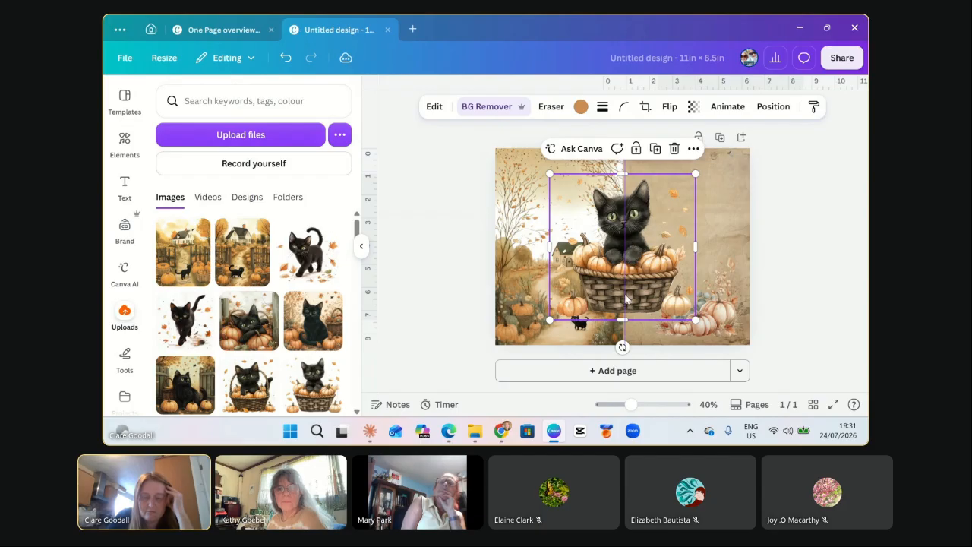
{"action": "key", "text": "Delete"}
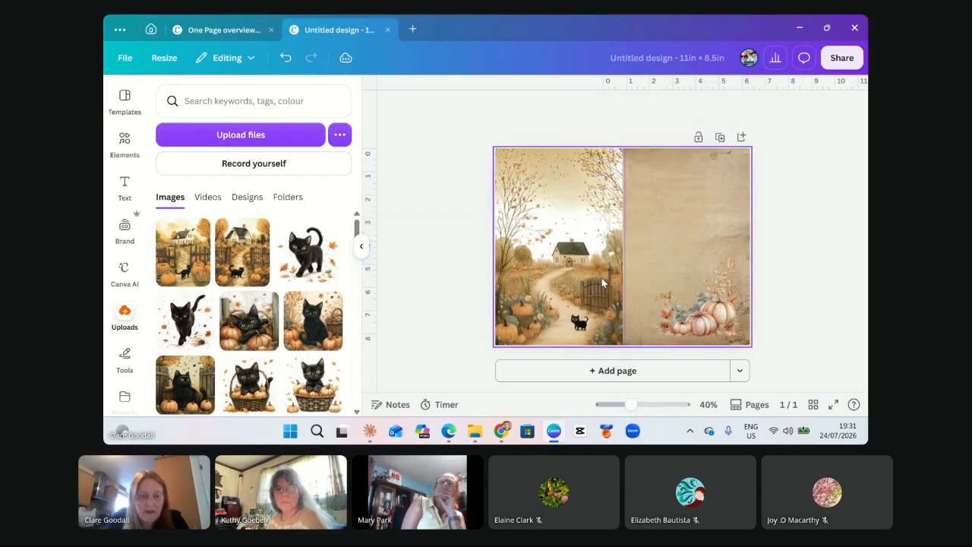
Add the uploaded walking black cat without its background, scaled down above the pumpkins on the parchment half.
{"action": "left_click_drag", "start_coordinate": [315, 266], "coordinate": [578, 248]}
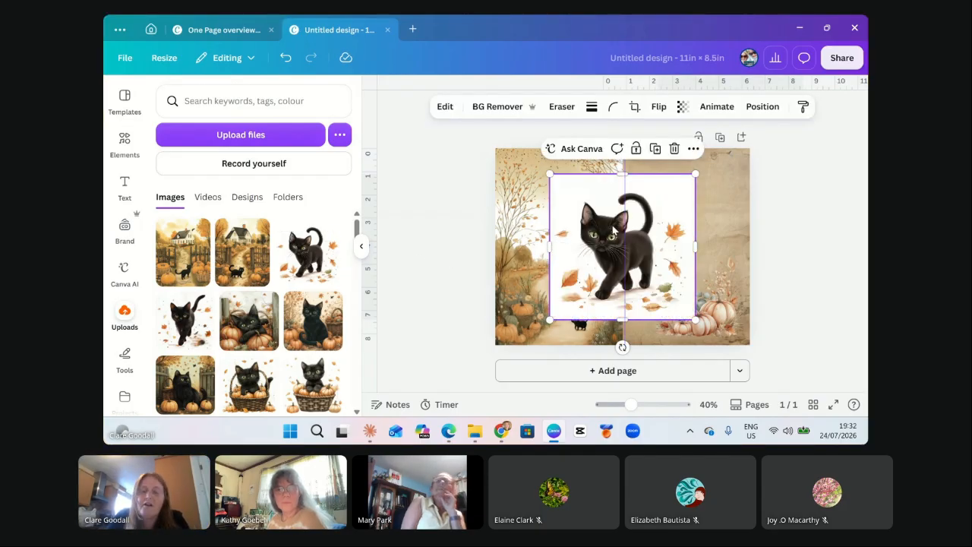
{"action": "left_click", "coordinate": [490, 112]}
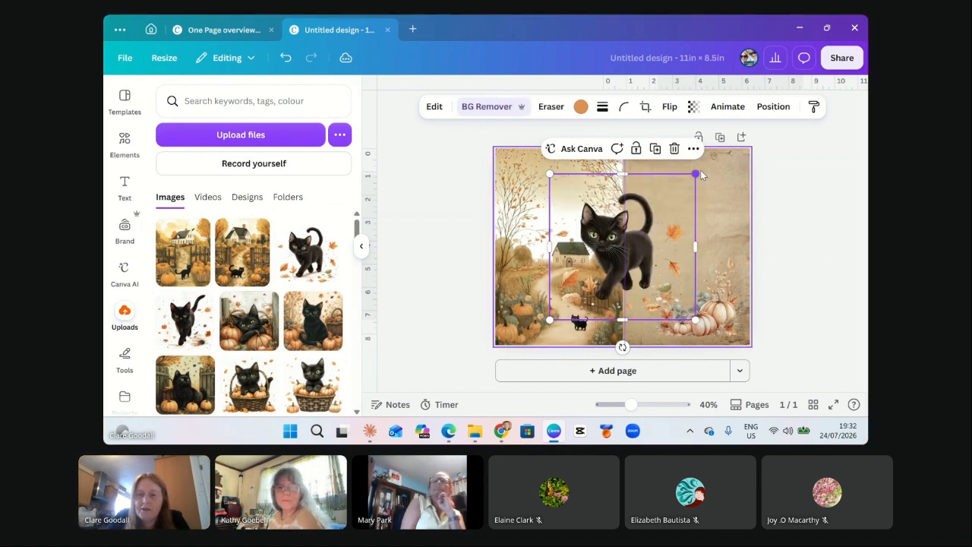
{"action": "left_click_drag", "start_coordinate": [653, 253], "coordinate": [721, 278]}
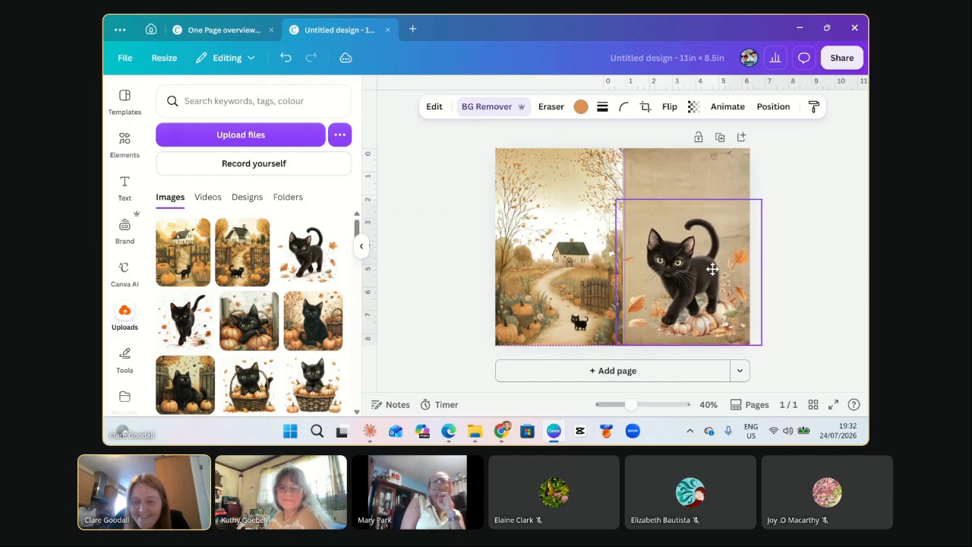
{"action": "left_click_drag", "start_coordinate": [762, 198], "coordinate": [700, 259]}
{"action": "left_click_drag", "start_coordinate": [684, 319], "coordinate": [698, 279]}
Open the layer options for the pumpkin picture and move the walking cat down beside the pumpkins.
{"action": "left_click", "coordinate": [715, 327]}
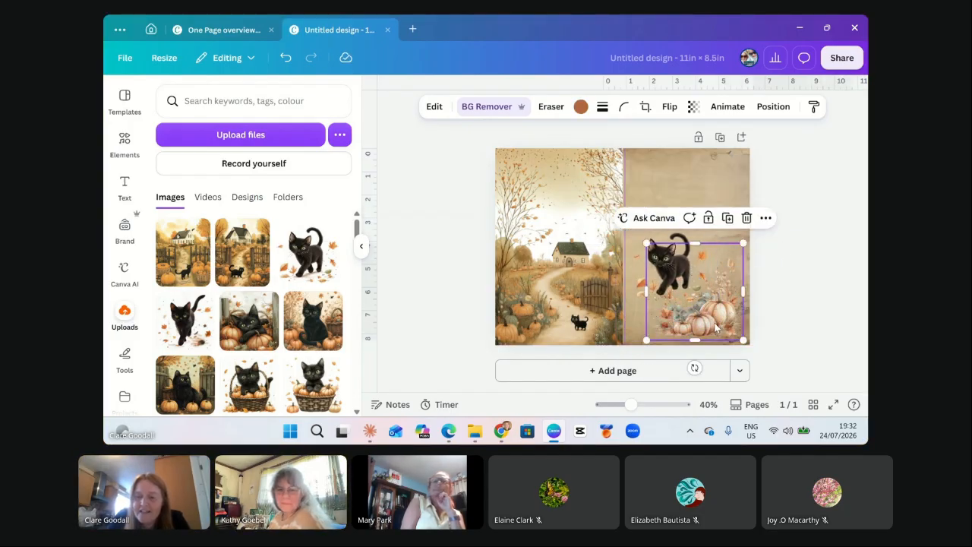
{"action": "left_click", "coordinate": [766, 218]}
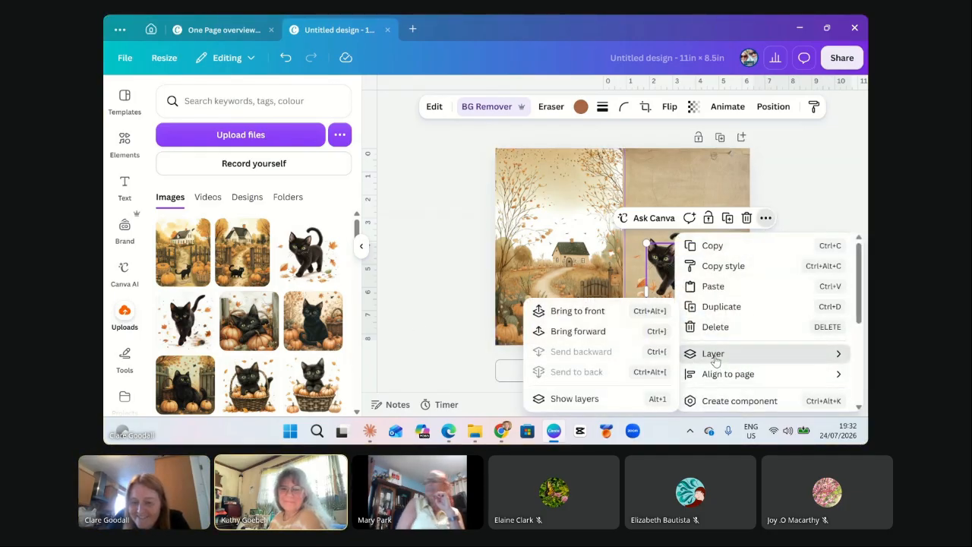
{"action": "mouse_move", "coordinate": [754, 361]}
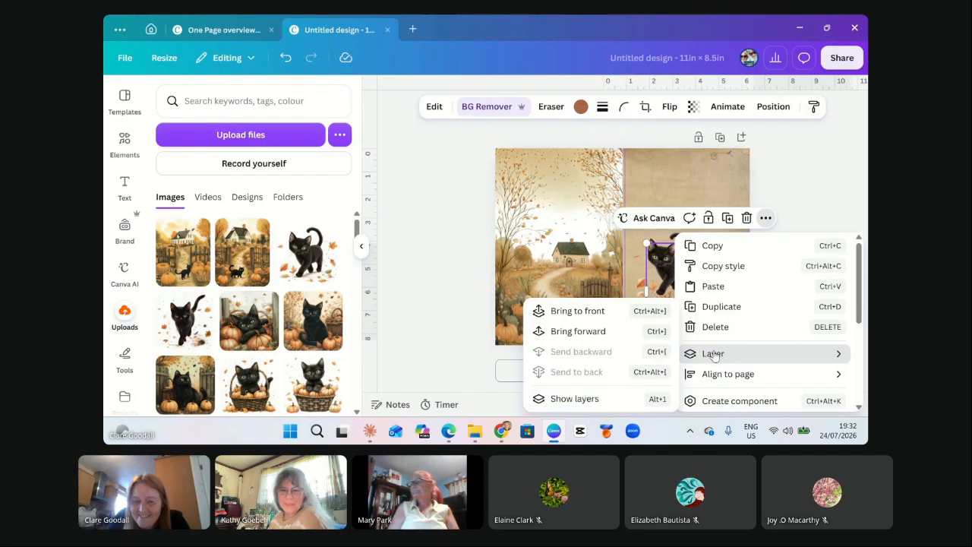
{"action": "left_click", "coordinate": [575, 397]}
{"action": "mouse_move", "coordinate": [673, 266]}
{"action": "left_mouse_down"}
{"action": "mouse_move", "coordinate": [673, 283]}
{"action": "mouse_move", "coordinate": [680, 251]}
{"action": "mouse_move", "coordinate": [679, 275]}
{"action": "mouse_move", "coordinate": [693, 284]}
{"action": "mouse_move", "coordinate": [677, 276]}
{"action": "left_mouse_up"}
{"action": "left_click", "coordinate": [795, 311]}
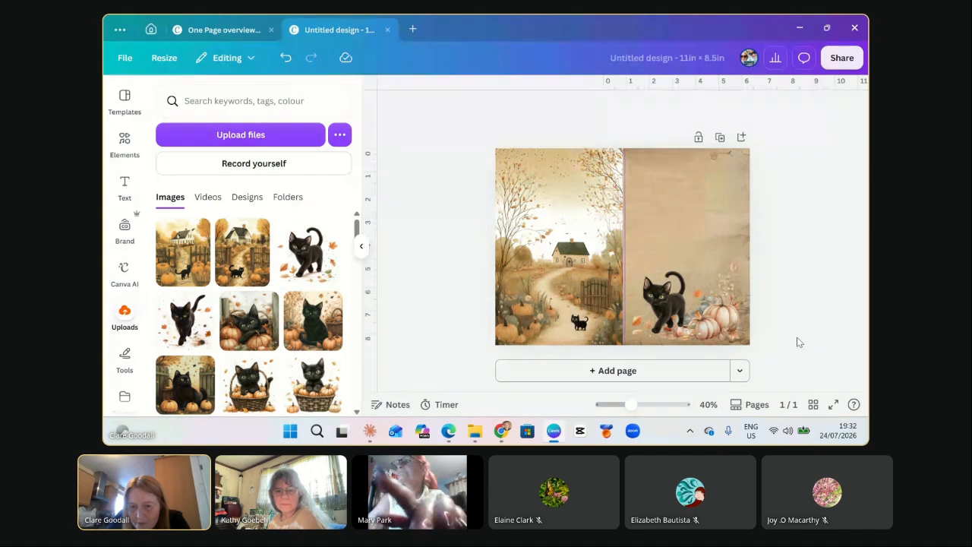
Shift the walking cat away from the pumpkins to check their overlap up close, and delete the cat.
{"action": "left_click", "coordinate": [652, 405]}
{"action": "scroll", "coordinate": [826, 205], "scroll_direction": "down", "scroll_amount": 5}
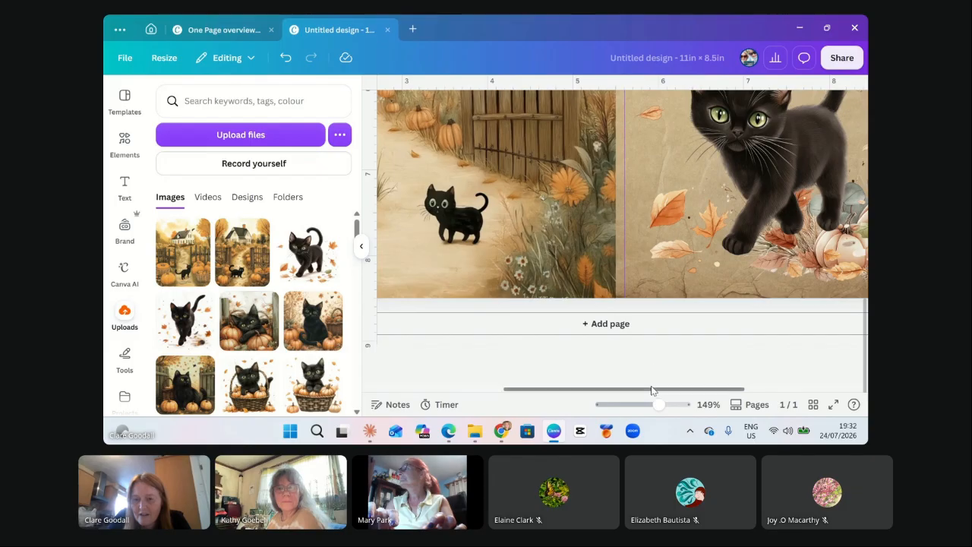
{"action": "left_click_drag", "start_coordinate": [655, 390], "coordinate": [728, 396]}
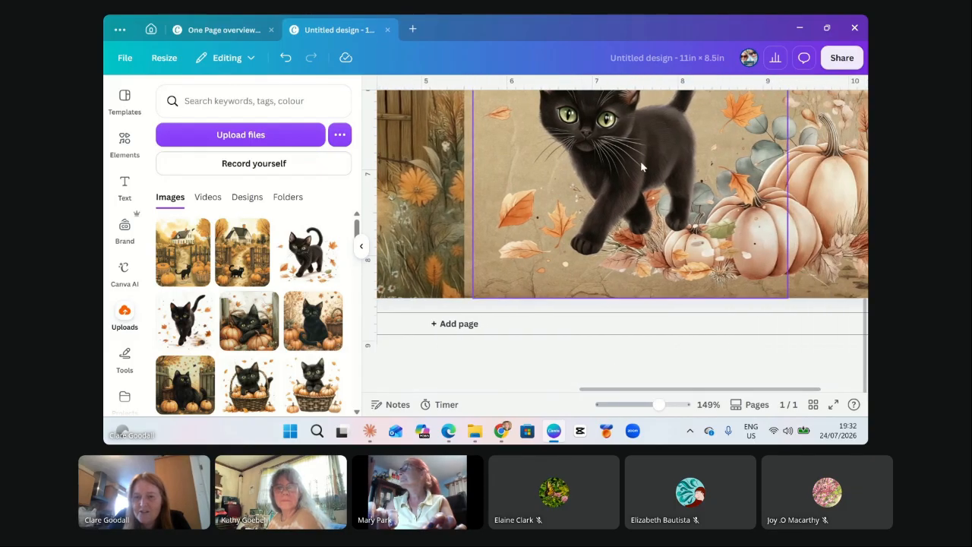
{"action": "left_click_drag", "start_coordinate": [646, 152], "coordinate": [609, 169]}
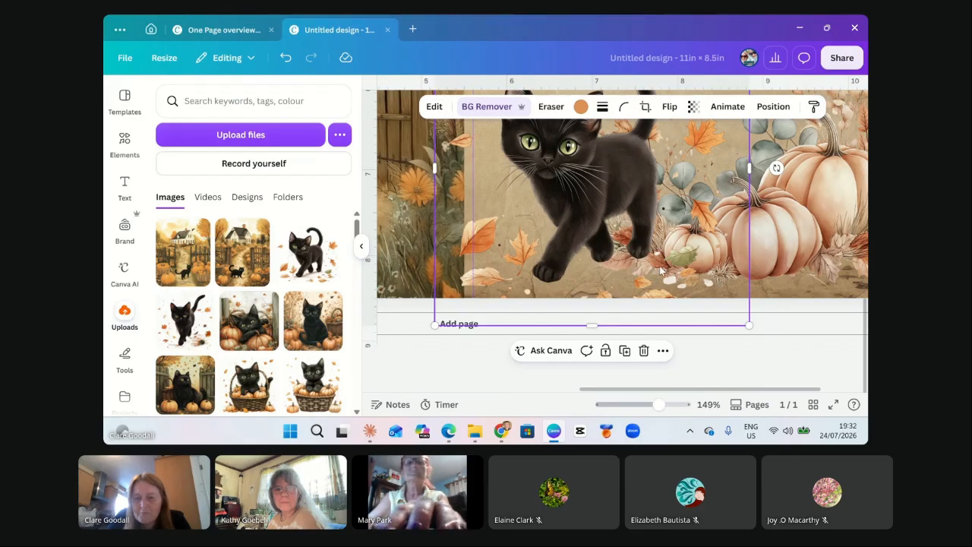
{"action": "key", "text": "Delete"}
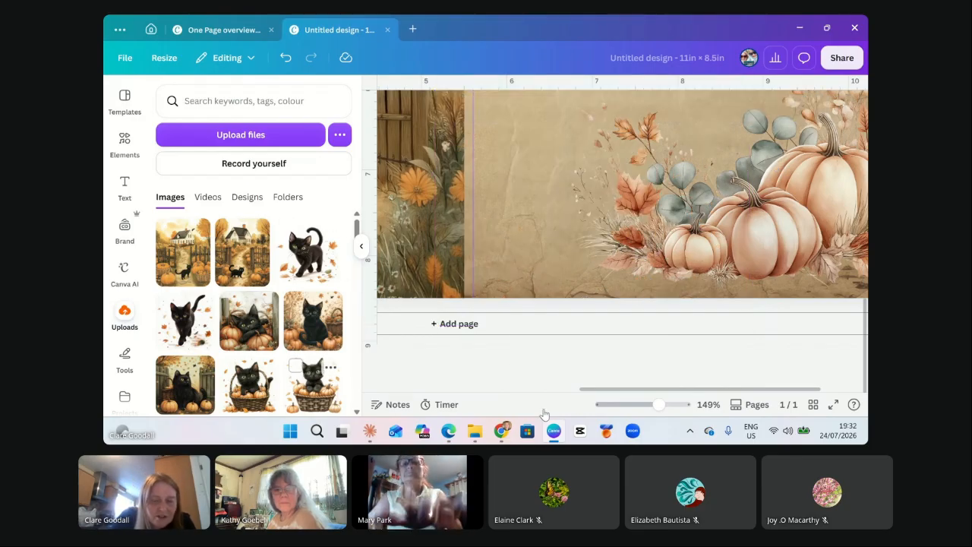
{"action": "scroll", "coordinate": [686, 343], "scroll_direction": "up", "scroll_amount": 3}
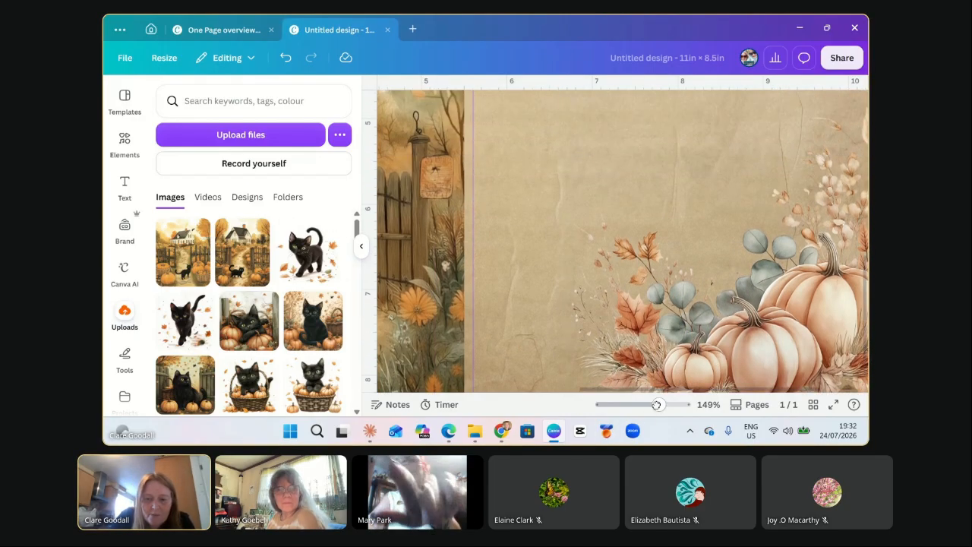
{"action": "left_click_drag", "start_coordinate": [643, 407], "coordinate": [630, 410]}
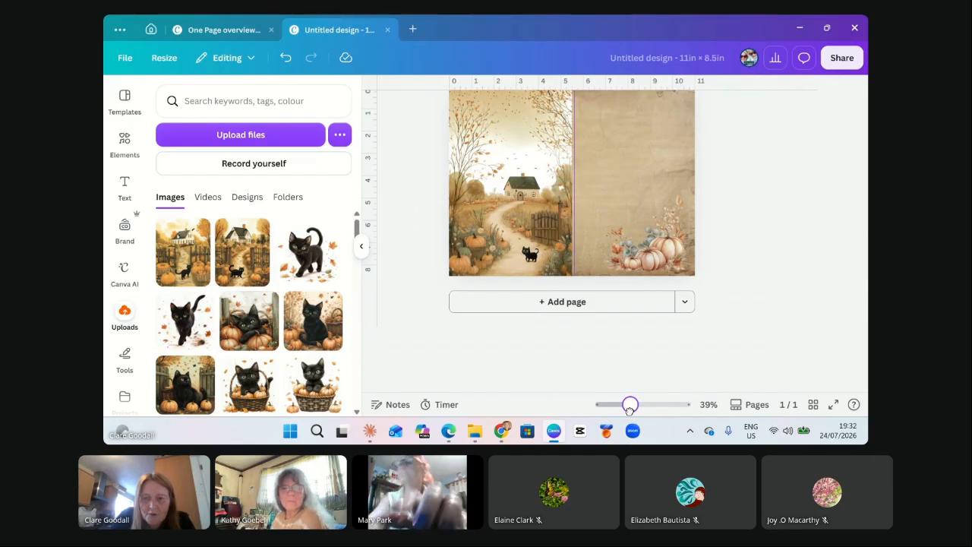
{"action": "scroll", "coordinate": [723, 228], "scroll_direction": "up", "scroll_amount": 1}
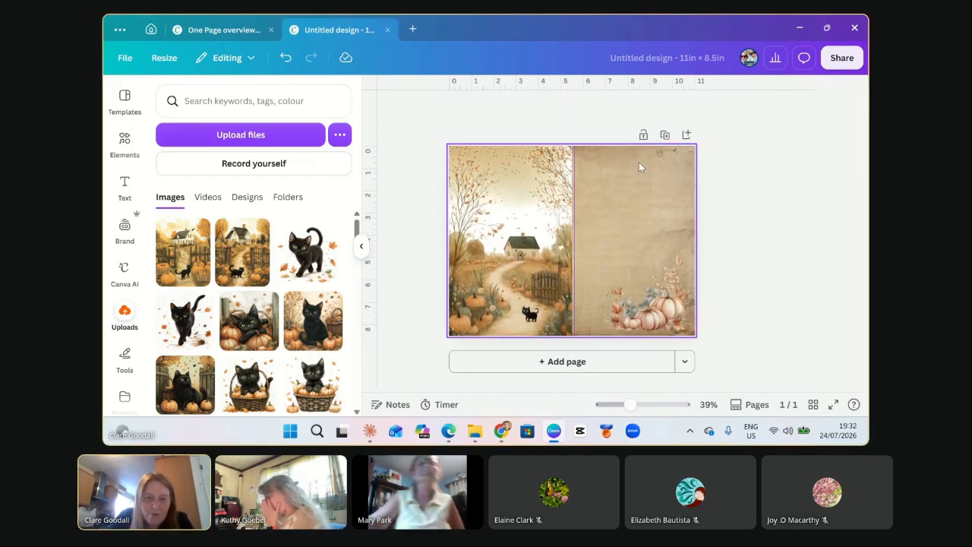
Search the elements library for "autumn leaves" and browse the graphics results.
{"action": "left_click", "coordinate": [676, 170]}
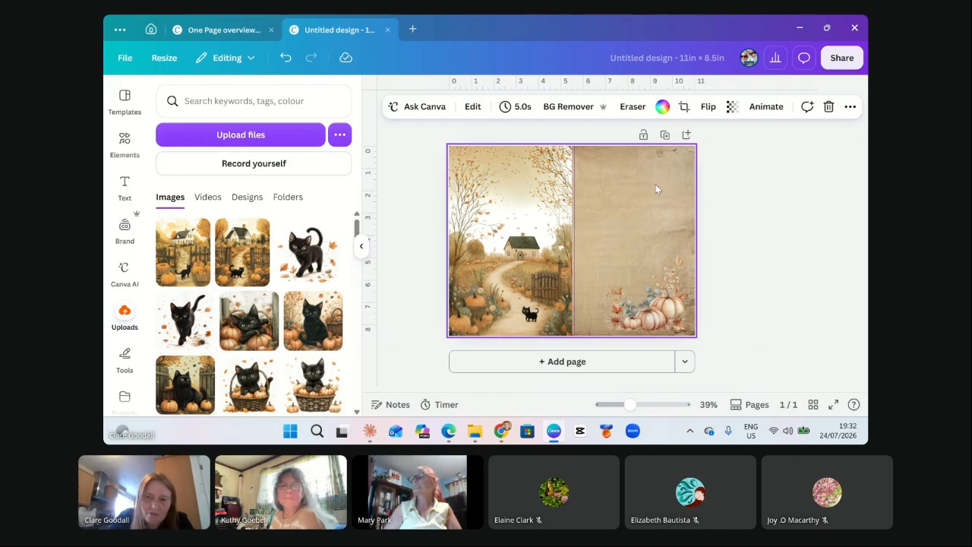
{"action": "left_click", "coordinate": [123, 143]}
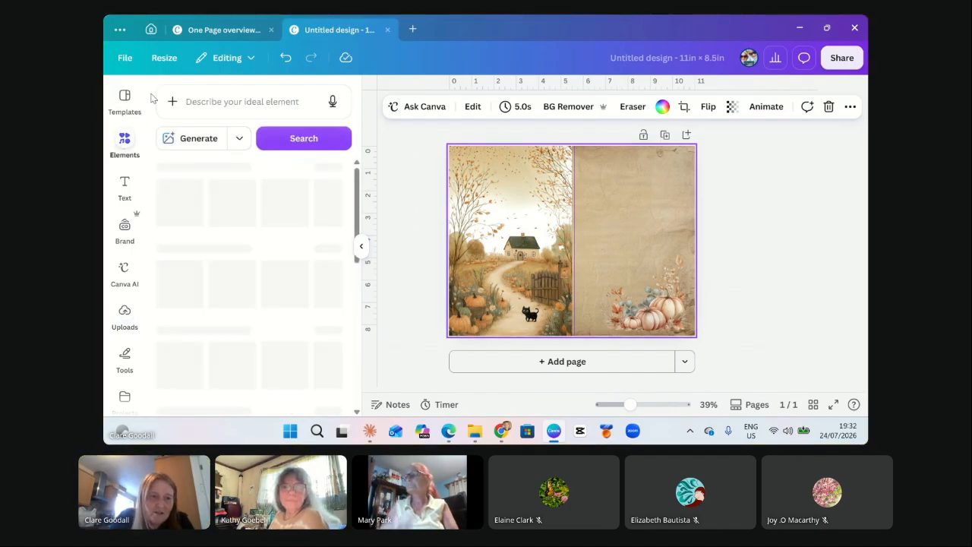
{"action": "left_click", "coordinate": [201, 103]}
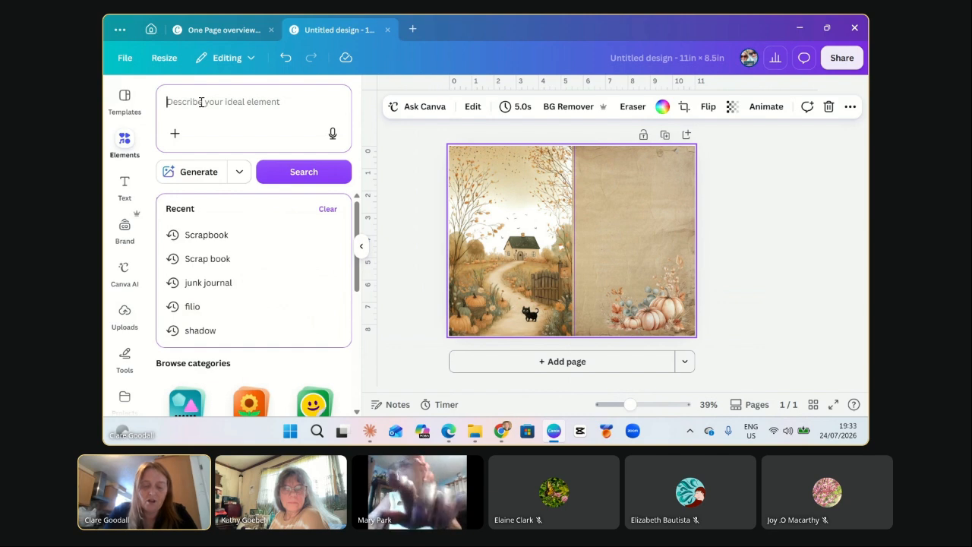
{"action": "type", "text": "au"}
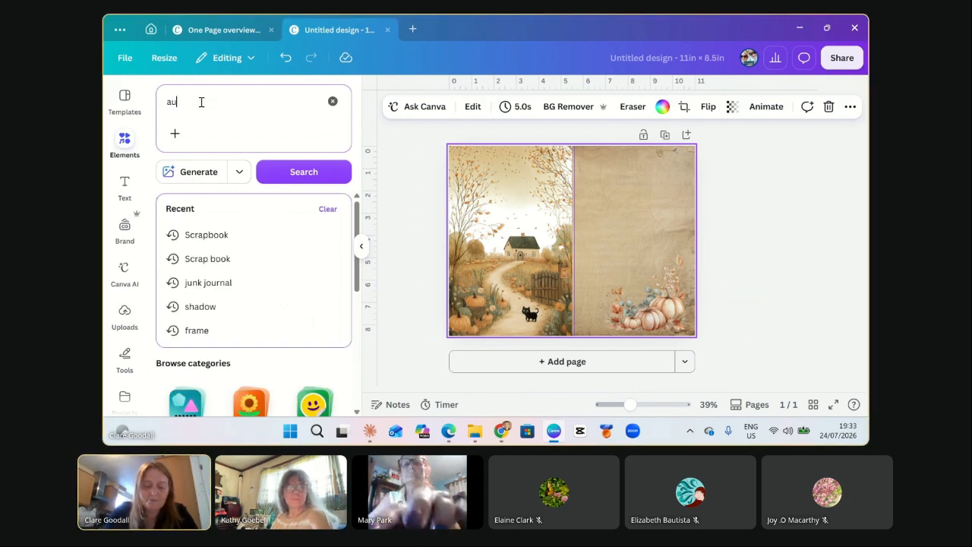
{"action": "type", "text": "tumn le"}
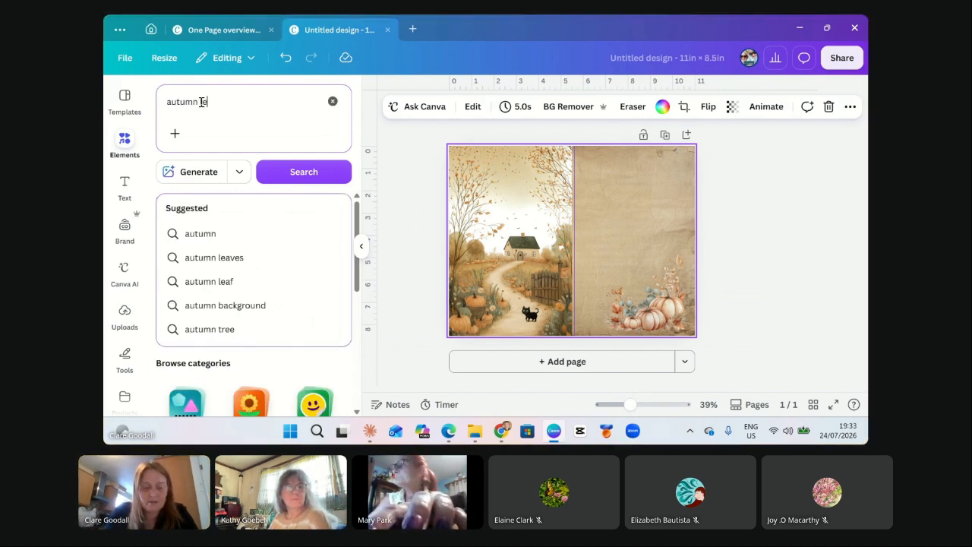
{"action": "type", "text": "aves"}
{"action": "key", "text": "Return"}
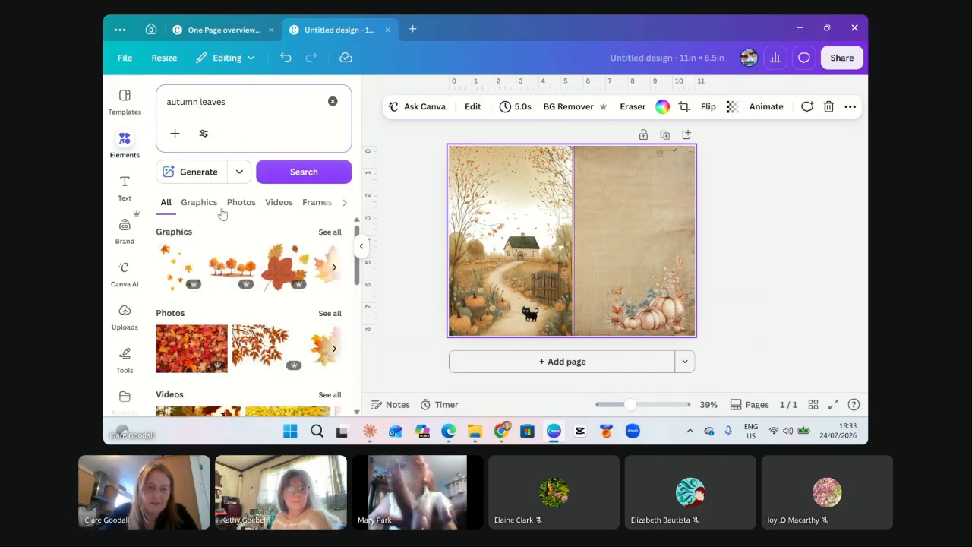
{"action": "left_click", "coordinate": [185, 210]}
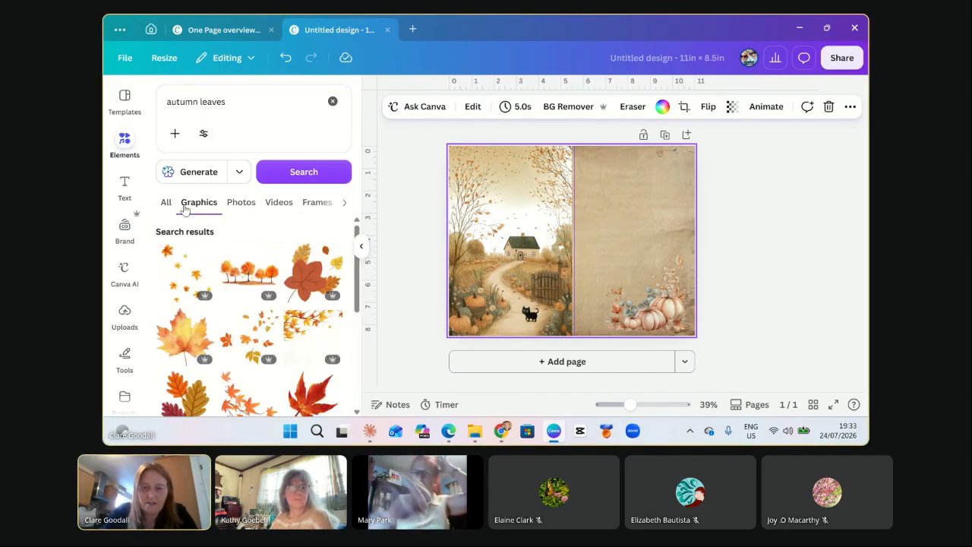
{"action": "scroll", "coordinate": [304, 349], "scroll_direction": "down", "scroll_amount": 2}
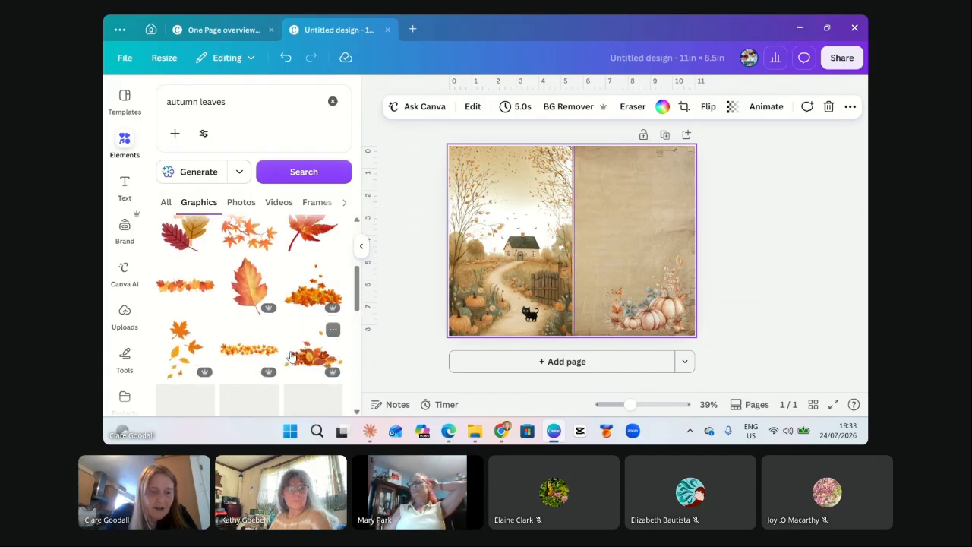
Refine the graphics search to "watercolour autumn leaves".
{"action": "left_click", "coordinate": [234, 100]}
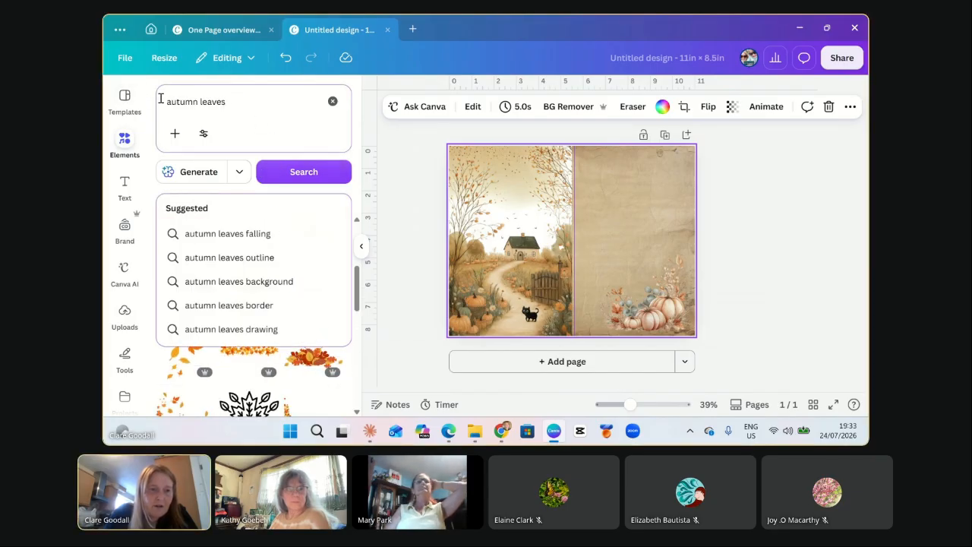
{"action": "key", "text": "Escape"}
{"action": "left_click", "coordinate": [166, 101]}
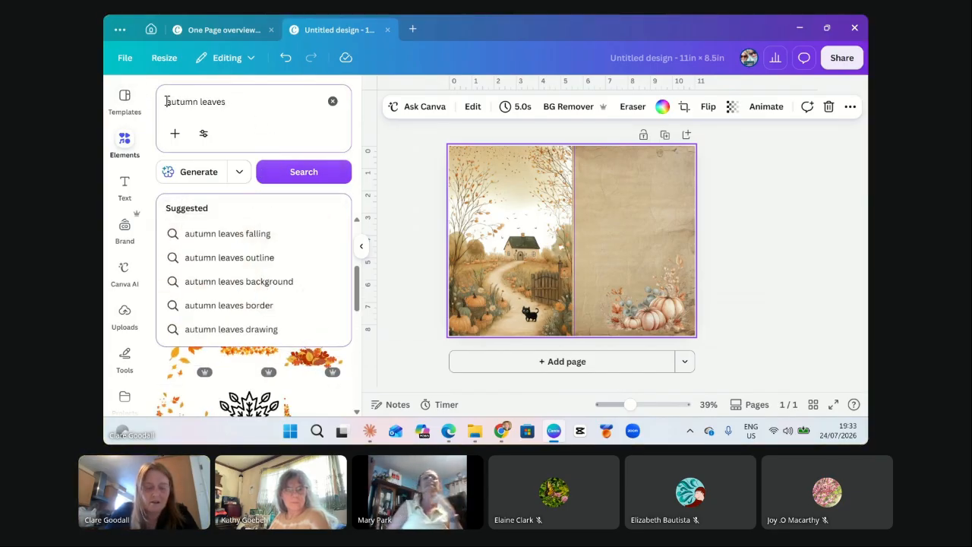
{"action": "type", "text": "vatercolour"}
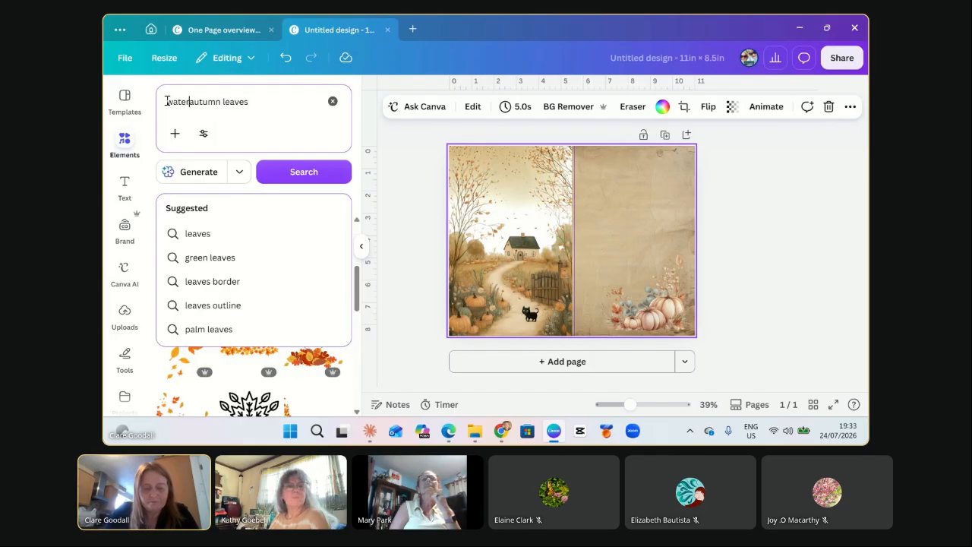
{"action": "key", "text": "Return"}
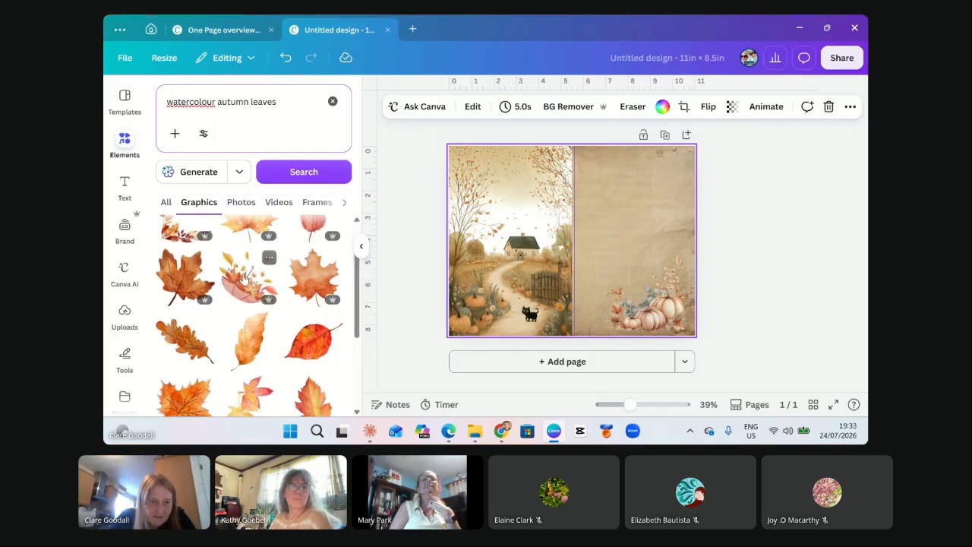
Try the watercolour leaf corner on the parchment half, turned upside down and scaled down into the upper outer corner.
{"action": "left_click", "coordinate": [178, 281]}
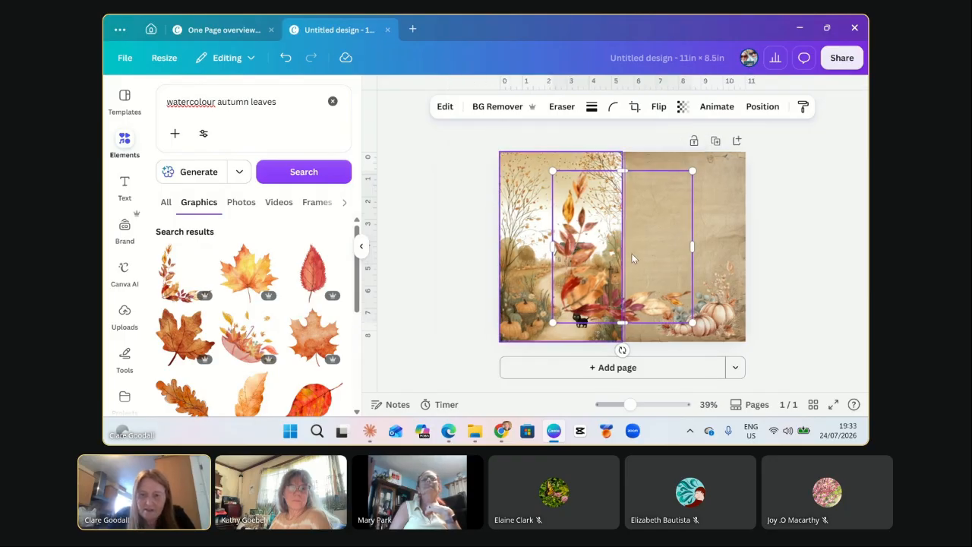
{"action": "left_click_drag", "start_coordinate": [648, 224], "coordinate": [693, 226]}
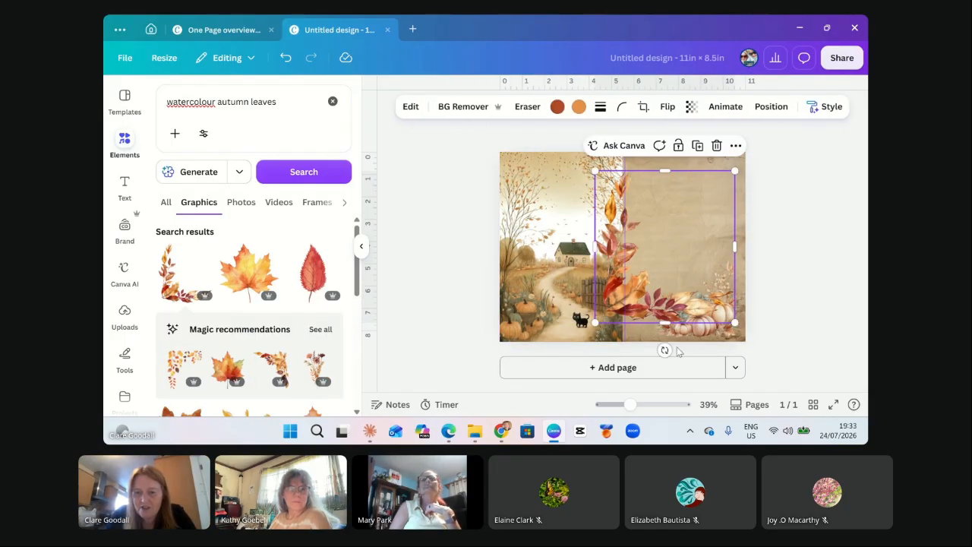
{"action": "left_click_drag", "start_coordinate": [667, 351], "coordinate": [667, 157]}
{"action": "left_click_drag", "start_coordinate": [715, 218], "coordinate": [723, 199]}
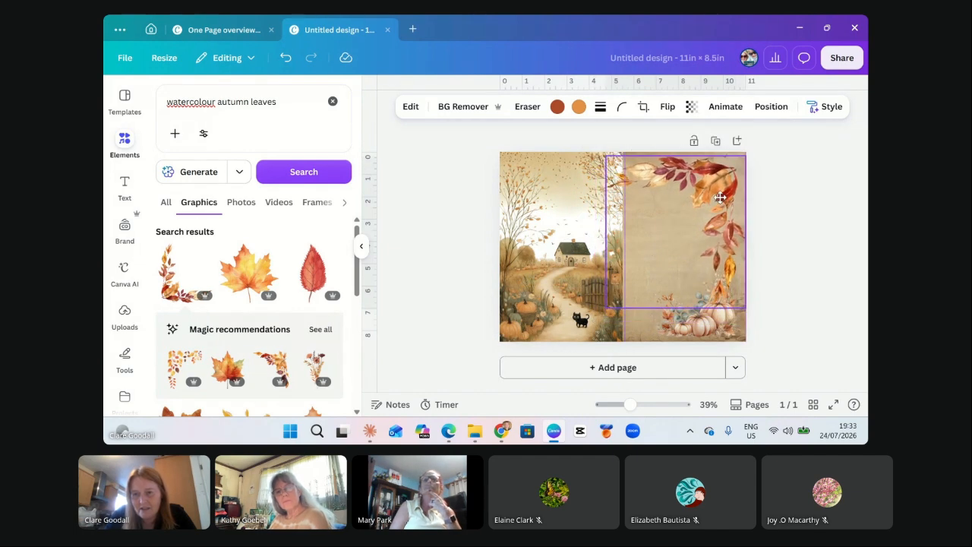
{"action": "left_click_drag", "start_coordinate": [602, 303], "coordinate": [667, 256]}
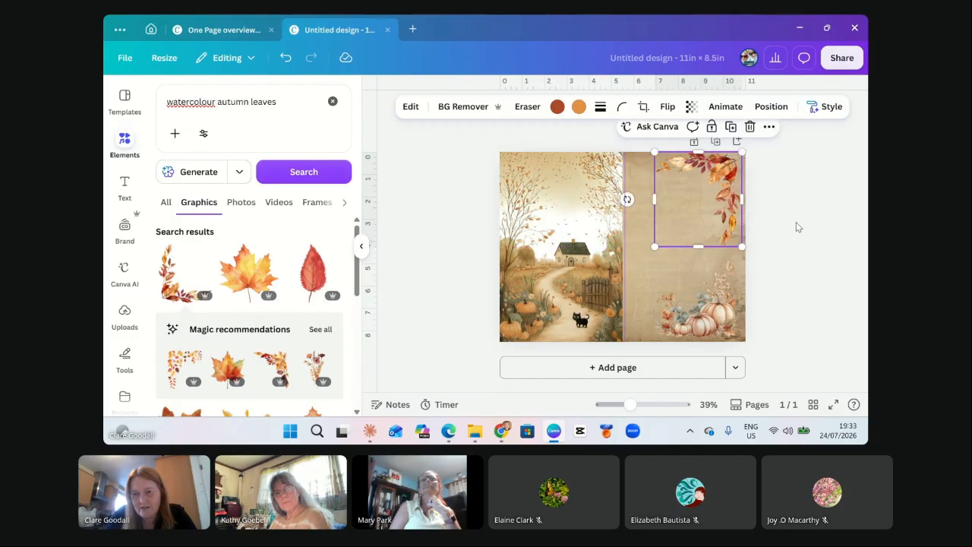
{"action": "left_click", "coordinate": [799, 226]}
Add the wildflower bouquet from the recommended graphics and delete the leaf corner from the parchment half.
{"action": "scroll", "coordinate": [318, 236], "scroll_direction": "down", "scroll_amount": 2}
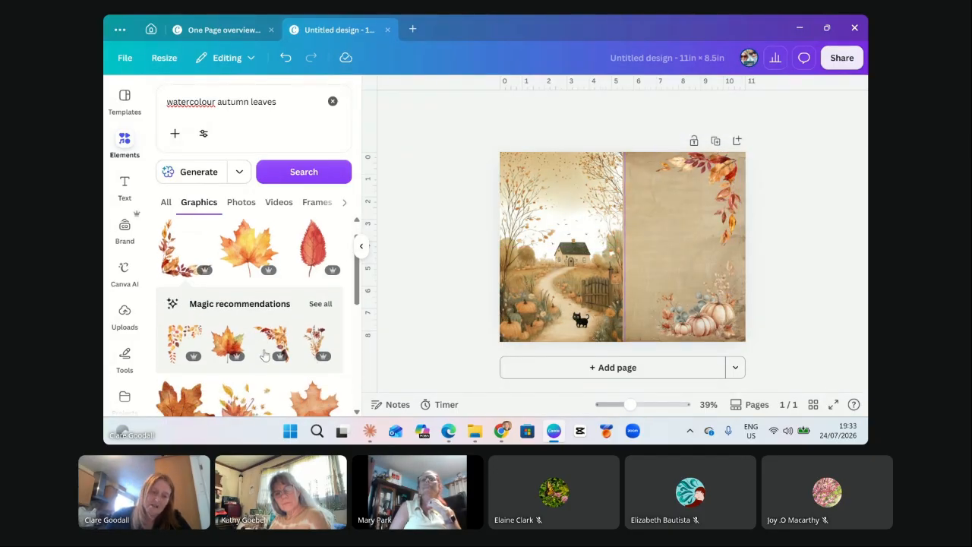
{"action": "left_click", "coordinate": [325, 323]}
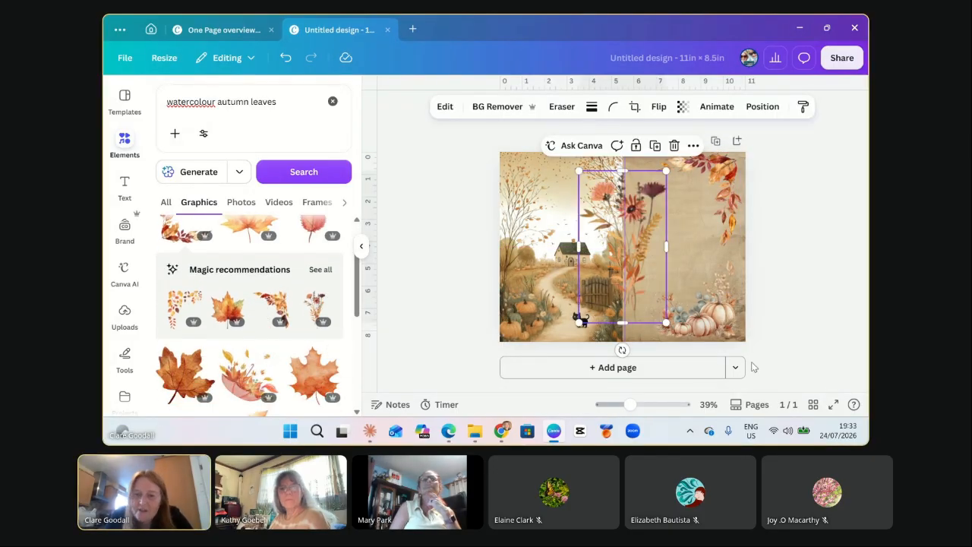
{"action": "left_click", "coordinate": [710, 220]}
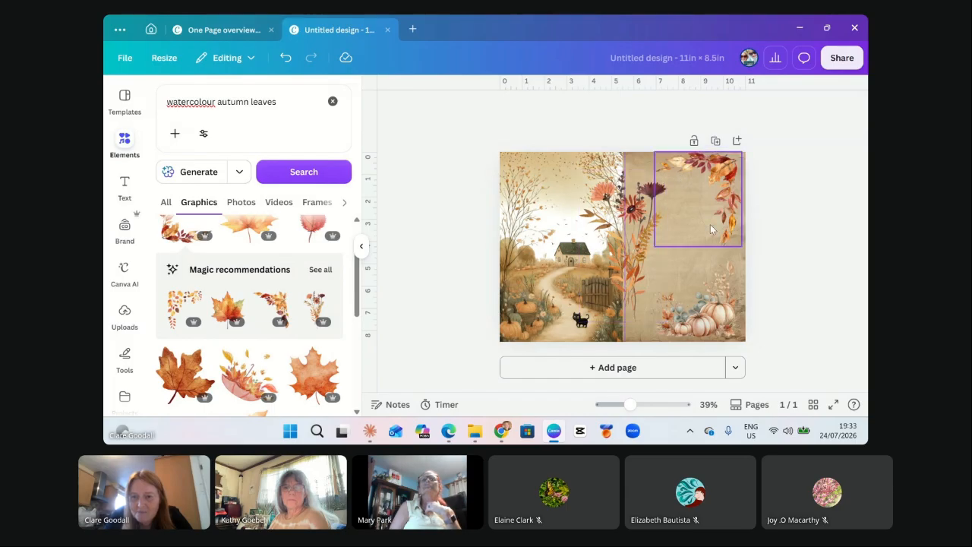
{"action": "left_click_drag", "start_coordinate": [740, 197], "coordinate": [627, 243]}
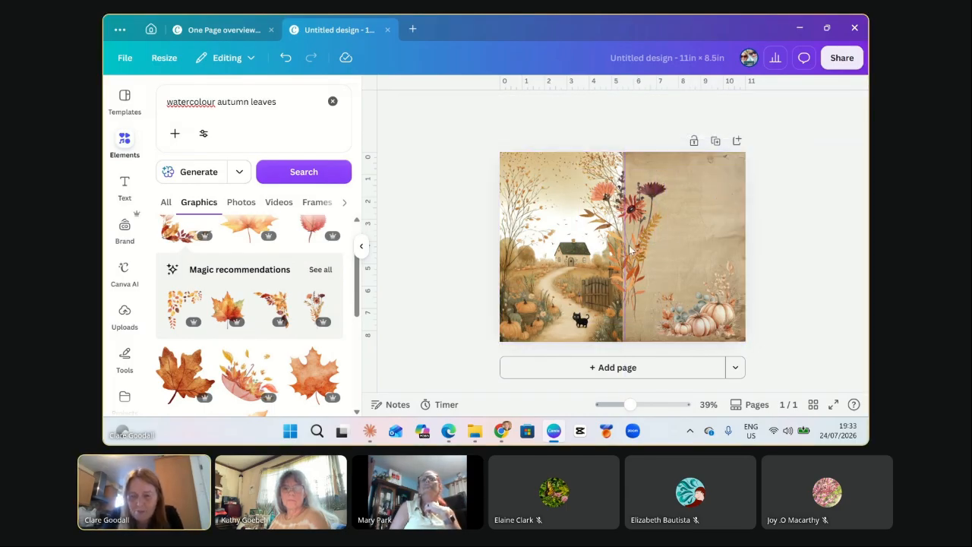
{"action": "left_click", "coordinate": [651, 233]}
{"action": "left_click", "coordinate": [667, 165]}
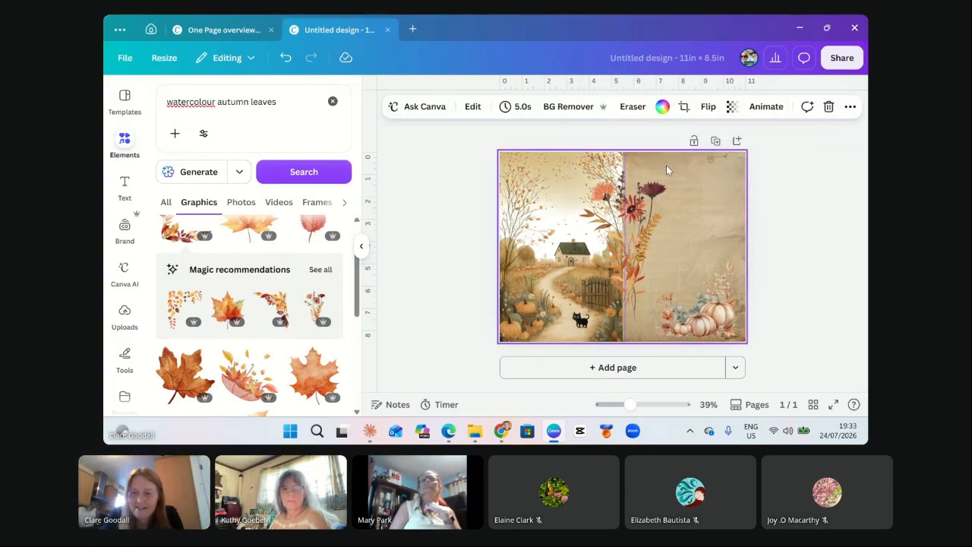
Scale the wildflower bouquet down and move it over the pumpkins in the parchment half's lower outer corner.
{"action": "left_click", "coordinate": [650, 209]}
{"action": "left_click_drag", "start_coordinate": [666, 171], "coordinate": [640, 218]}
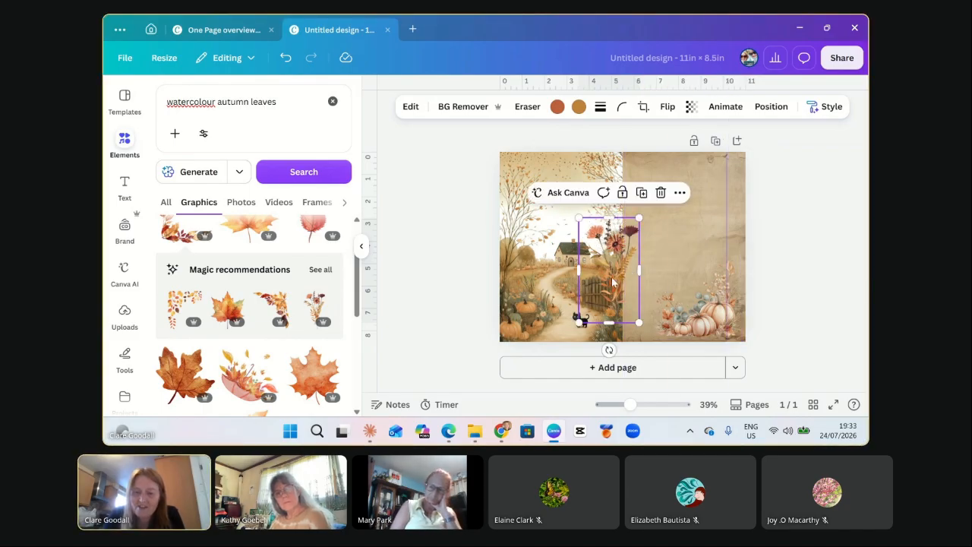
{"action": "left_click_drag", "start_coordinate": [614, 283], "coordinate": [718, 294]}
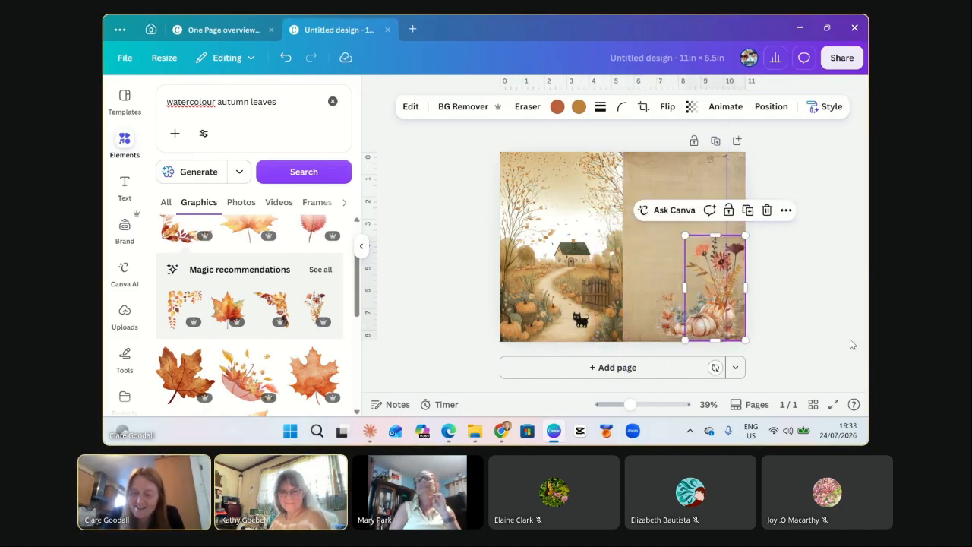
Move the bouquet beneath the pumpkins in the layer order and shift the vertical guide onto the cottage scene.
{"action": "left_click", "coordinate": [786, 210]}
{"action": "mouse_move", "coordinate": [723, 350]}
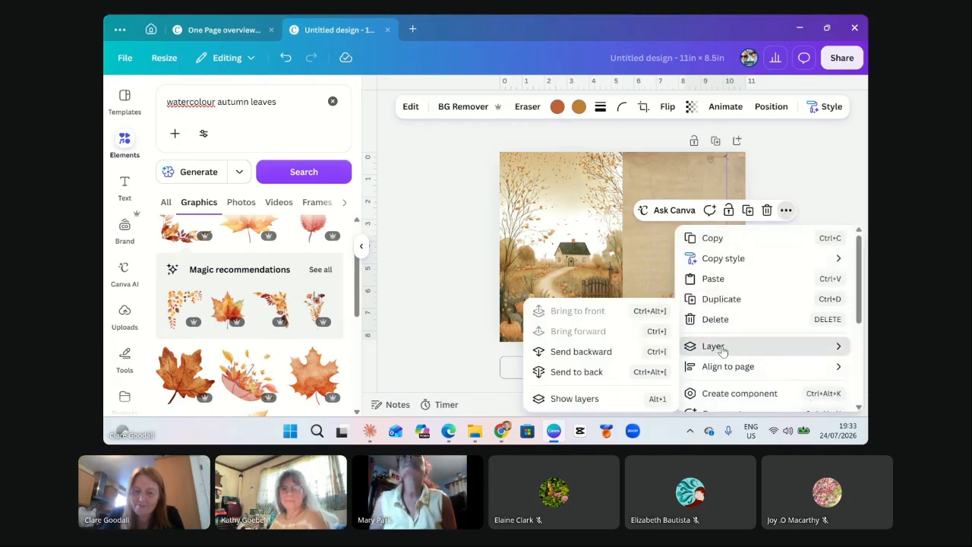
{"action": "left_click", "coordinate": [569, 403]}
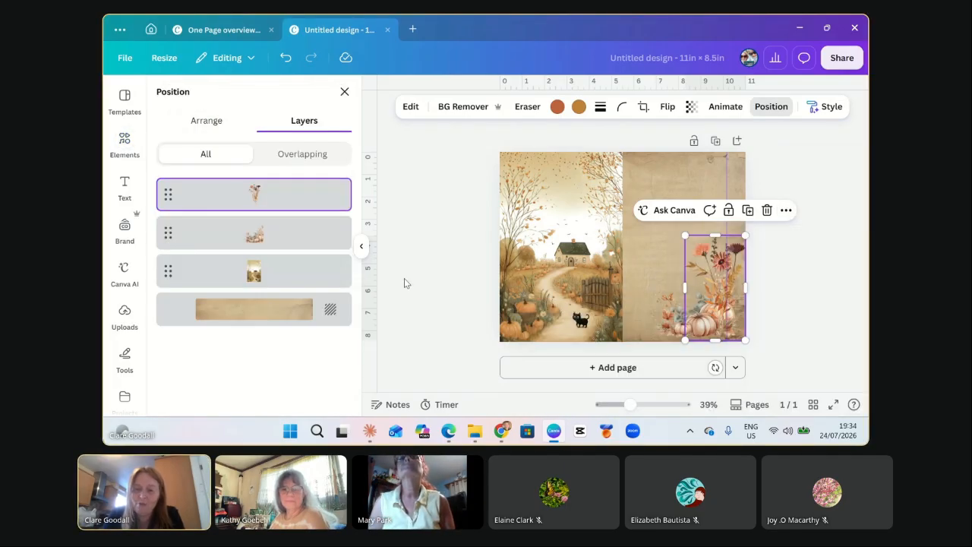
{"action": "left_click_drag", "start_coordinate": [285, 203], "coordinate": [388, 252]}
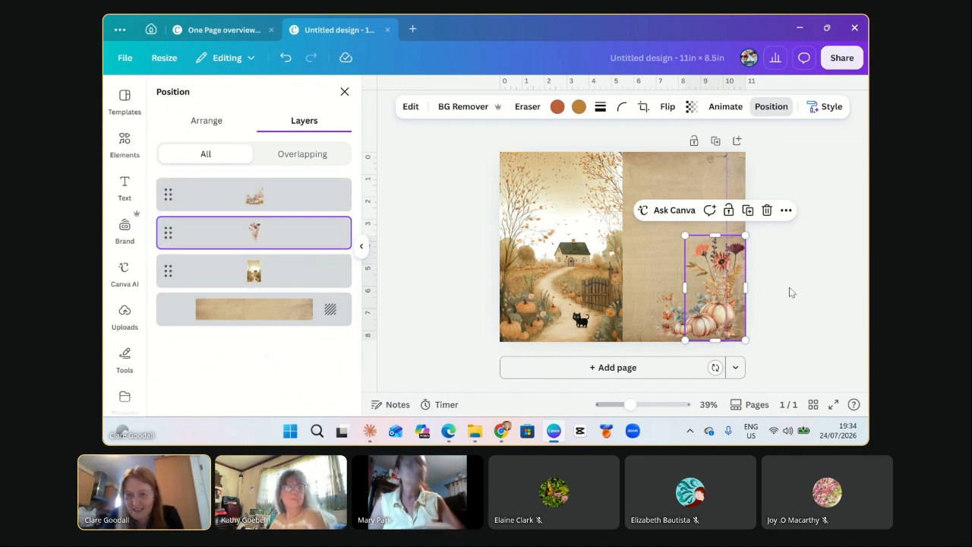
{"action": "left_click", "coordinate": [771, 107]}
{"action": "left_click", "coordinate": [821, 195]}
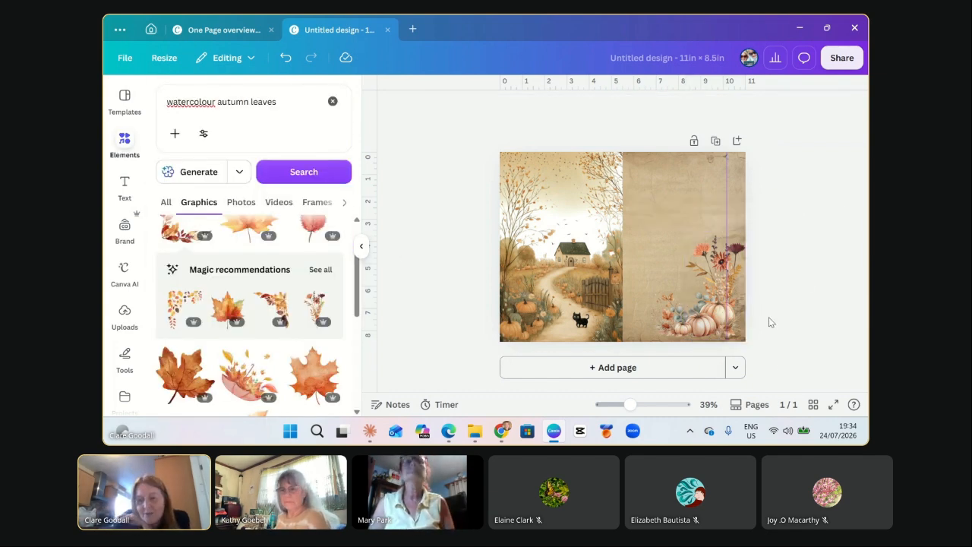
{"action": "left_click_drag", "start_coordinate": [627, 228], "coordinate": [553, 238]}
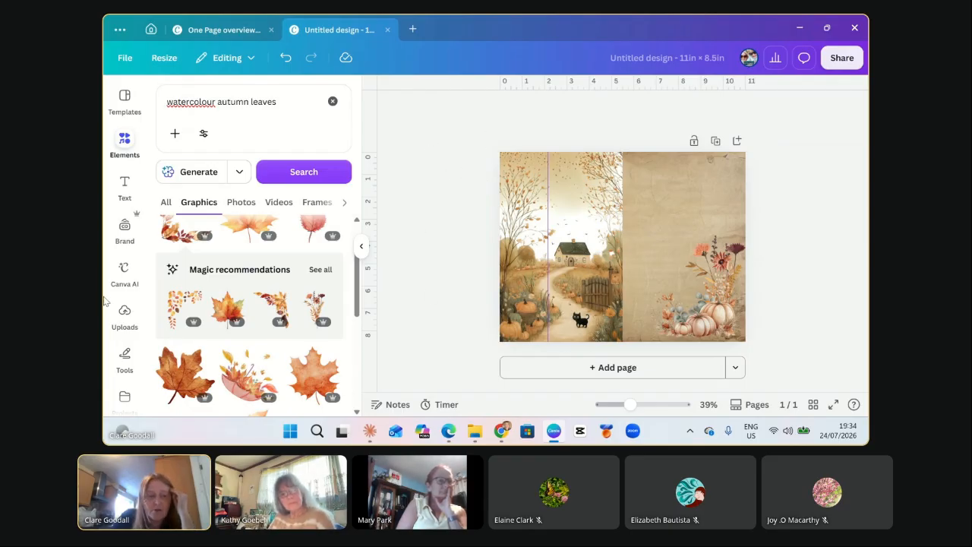
Search the projects for "overlay" and open the Overlays folder.
{"action": "scroll", "coordinate": [188, 349], "scroll_direction": "down", "scroll_amount": 3}
{"action": "scroll", "coordinate": [126, 358], "scroll_direction": "down", "scroll_amount": 3}
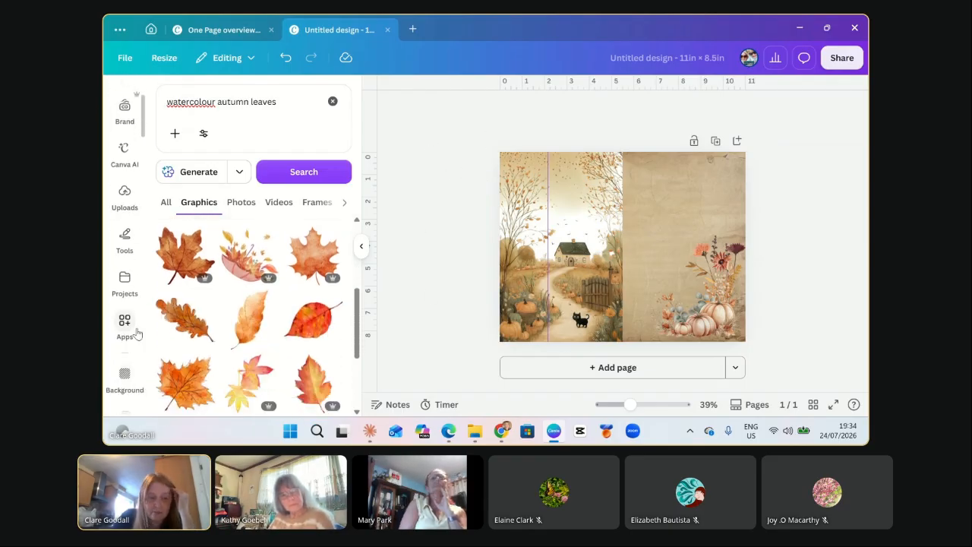
{"action": "left_click", "coordinate": [125, 282]}
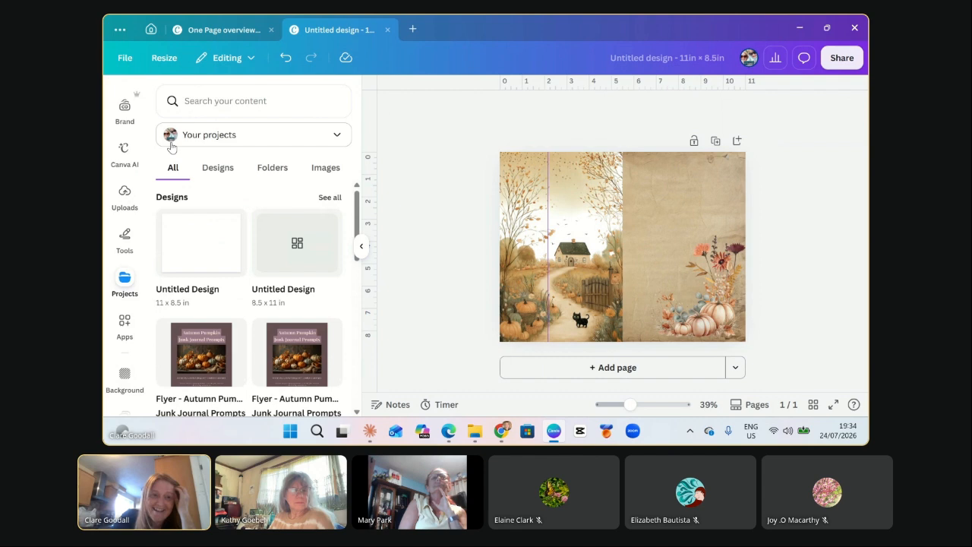
{"action": "left_click", "coordinate": [197, 108]}
{"action": "type", "text": "overlay"}
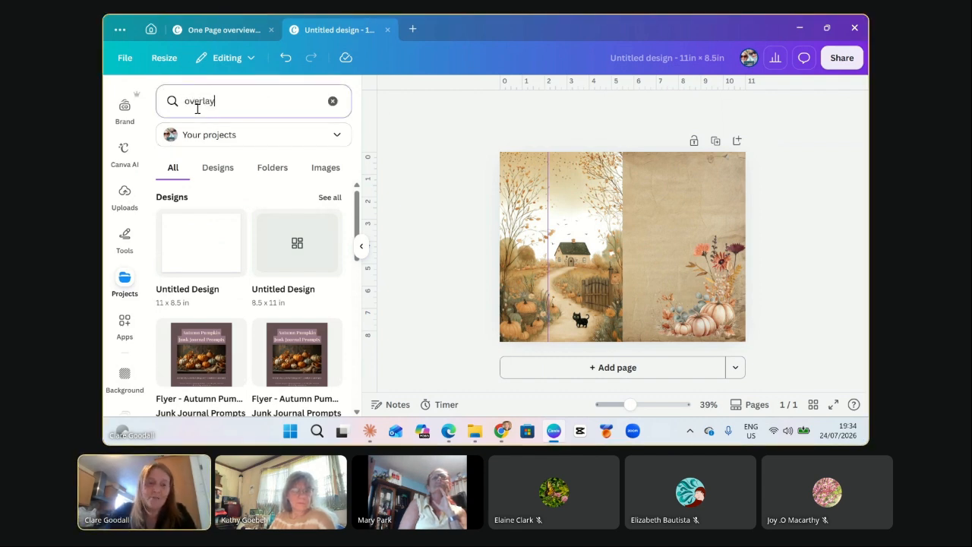
{"action": "key", "text": "Return"}
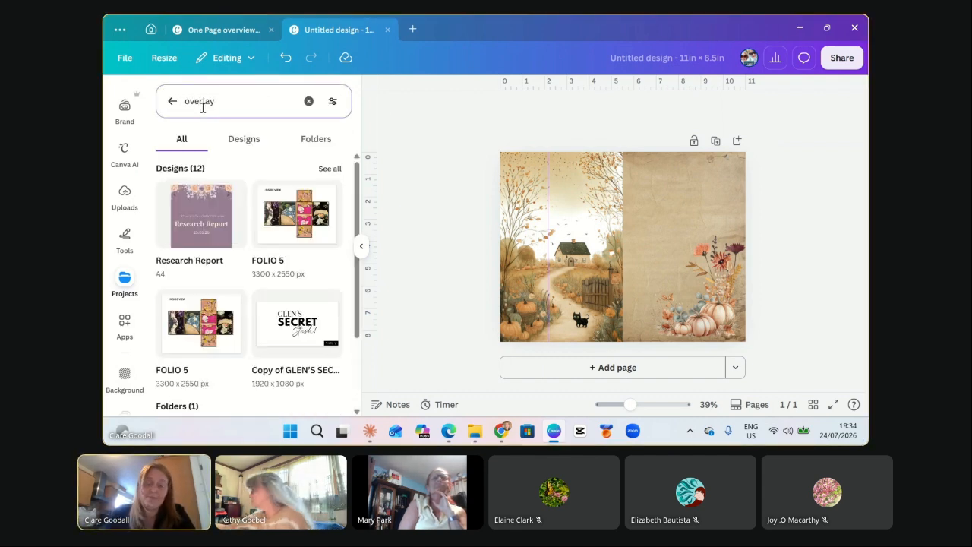
{"action": "scroll", "coordinate": [251, 304], "scroll_direction": "down", "scroll_amount": 3}
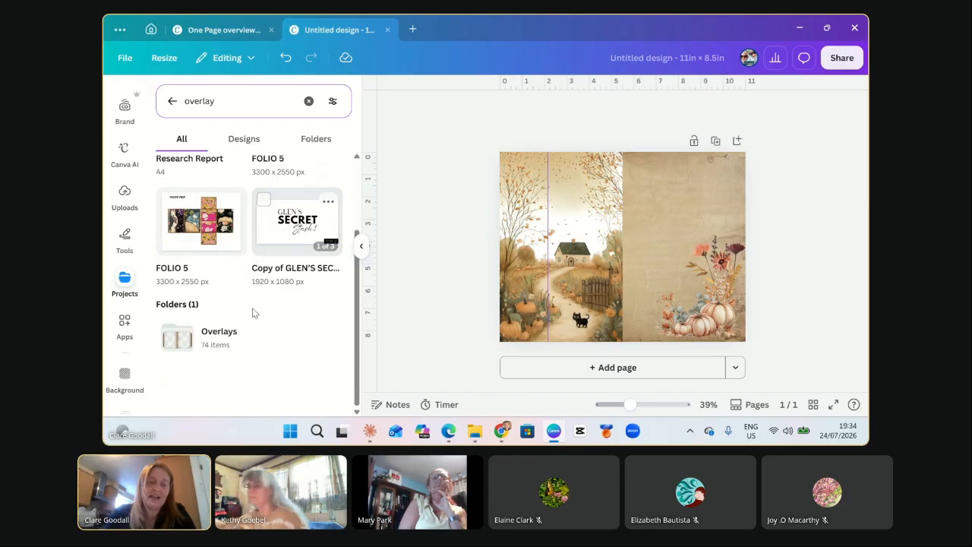
{"action": "left_click", "coordinate": [207, 350]}
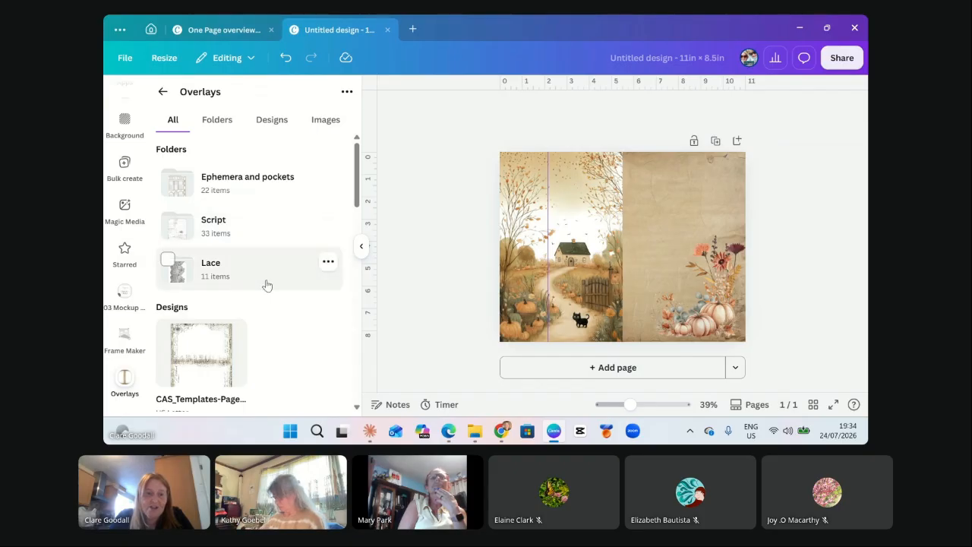
Add a brown distressed double-page overlay and enlarge it to cover the whole page.
{"action": "scroll", "coordinate": [262, 293], "scroll_direction": "down", "scroll_amount": 5}
{"action": "scroll", "coordinate": [260, 300], "scroll_direction": "down", "scroll_amount": 5}
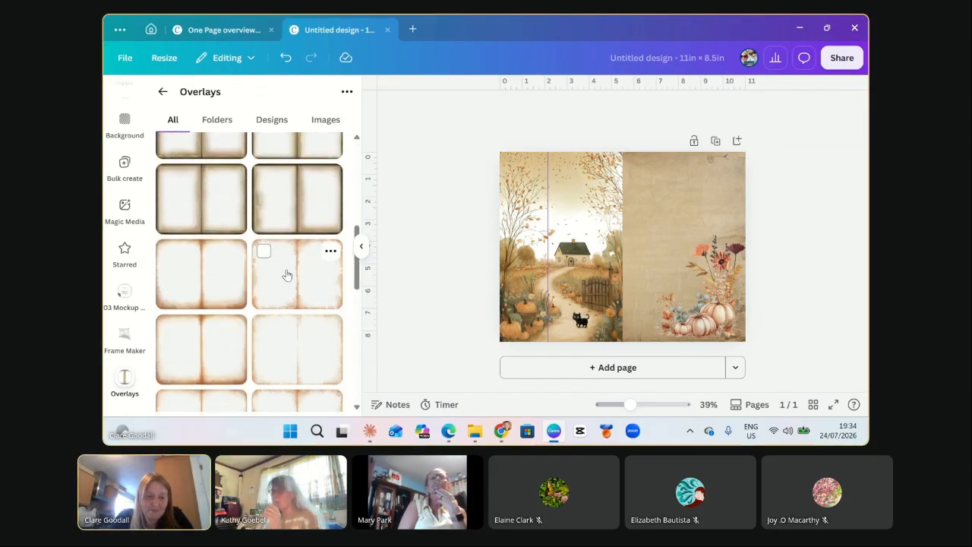
{"action": "scroll", "coordinate": [261, 366], "scroll_direction": "down", "scroll_amount": 1}
{"action": "left_click", "coordinate": [193, 230]}
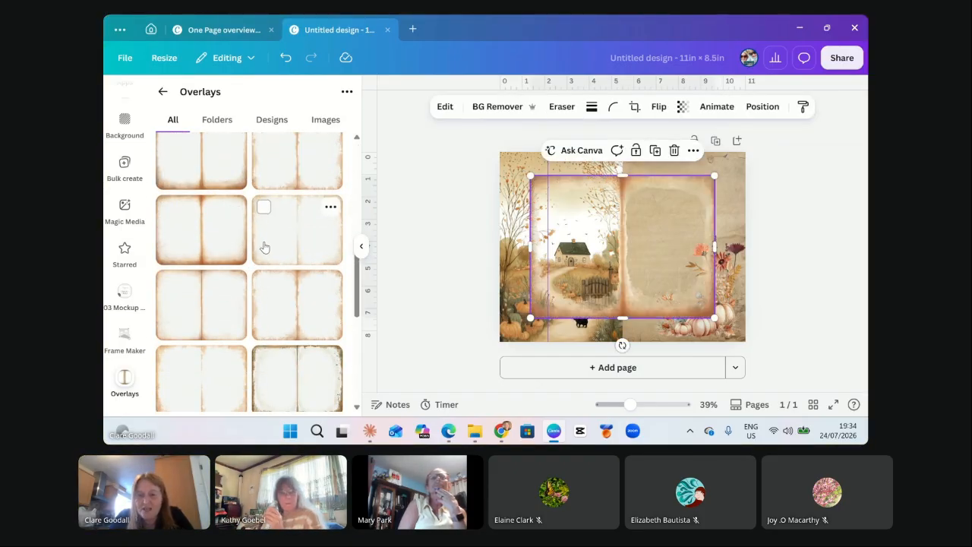
{"action": "left_click_drag", "start_coordinate": [714, 317], "coordinate": [743, 342]}
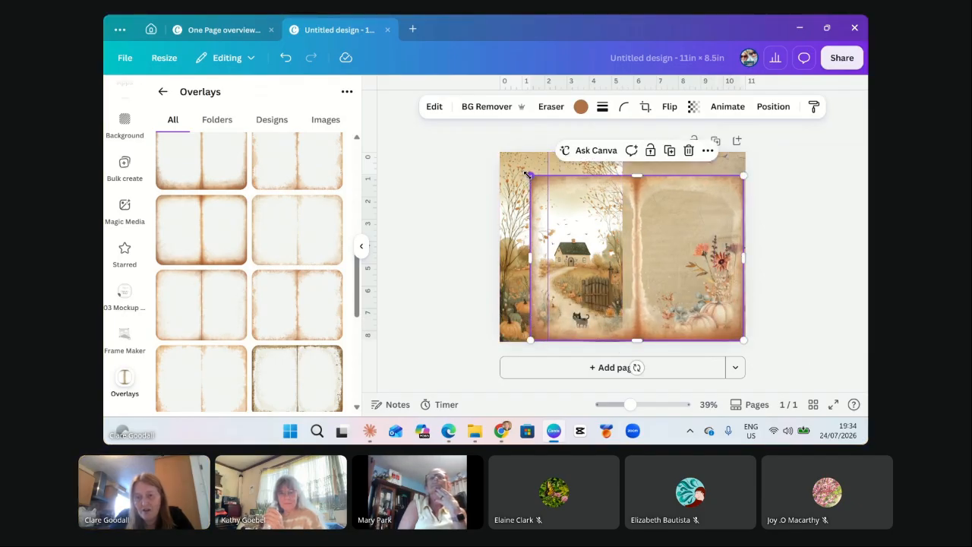
{"action": "left_click_drag", "start_coordinate": [531, 176], "coordinate": [495, 154]}
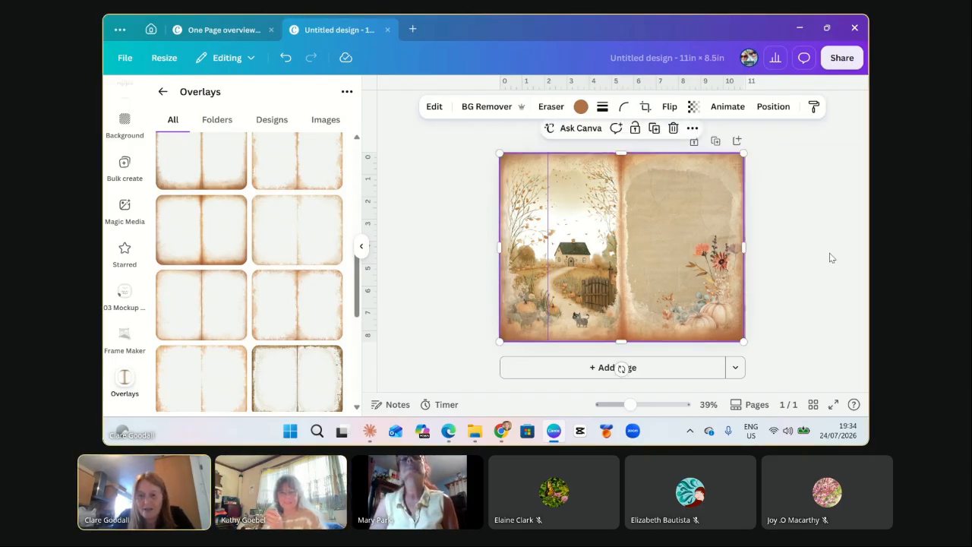
Show the layers and move the pumpkin arrangement above the distressed overlay.
{"action": "right_click", "coordinate": [697, 306]}
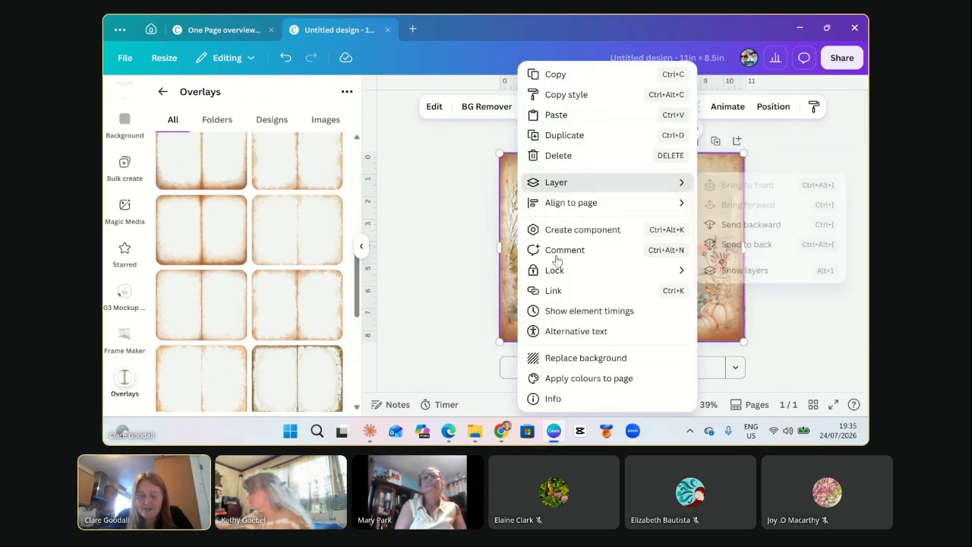
{"action": "mouse_move", "coordinate": [536, 183]}
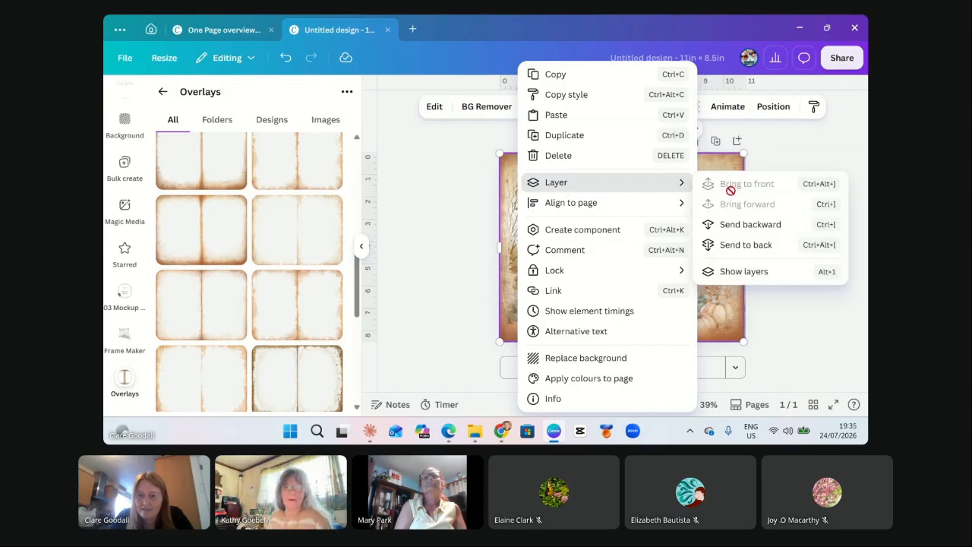
{"action": "left_click", "coordinate": [743, 272]}
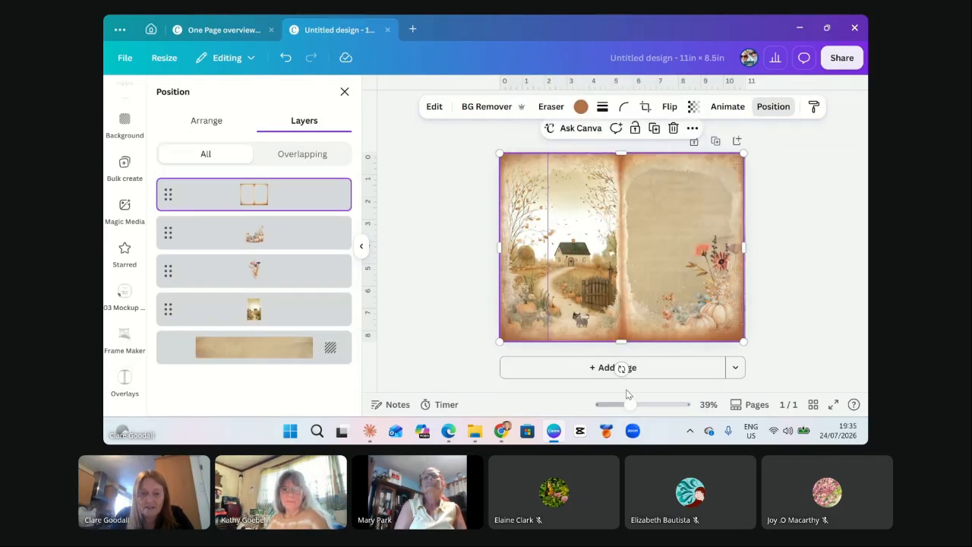
{"action": "left_click_drag", "start_coordinate": [254, 232], "coordinate": [257, 190]}
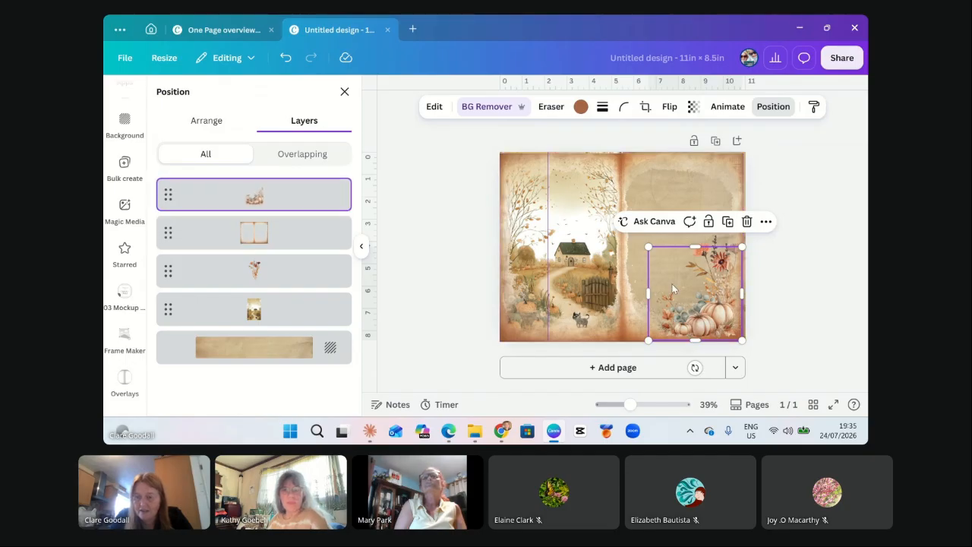
Shift the wildflower bouquet slightly inward from the page edge and move it above the overlay, beneath the pumpkins.
{"action": "left_click", "coordinate": [254, 271]}
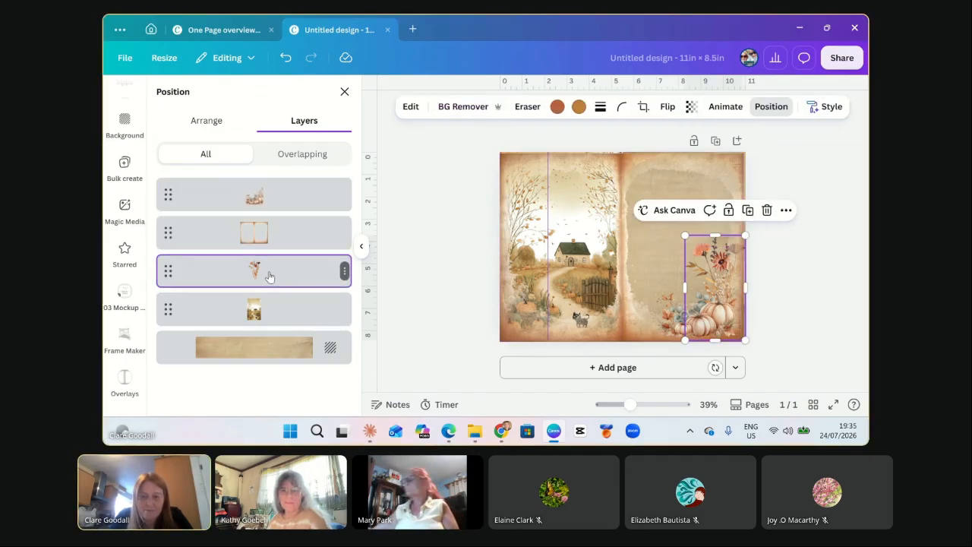
{"action": "left_click_drag", "start_coordinate": [703, 263], "coordinate": [695, 262]}
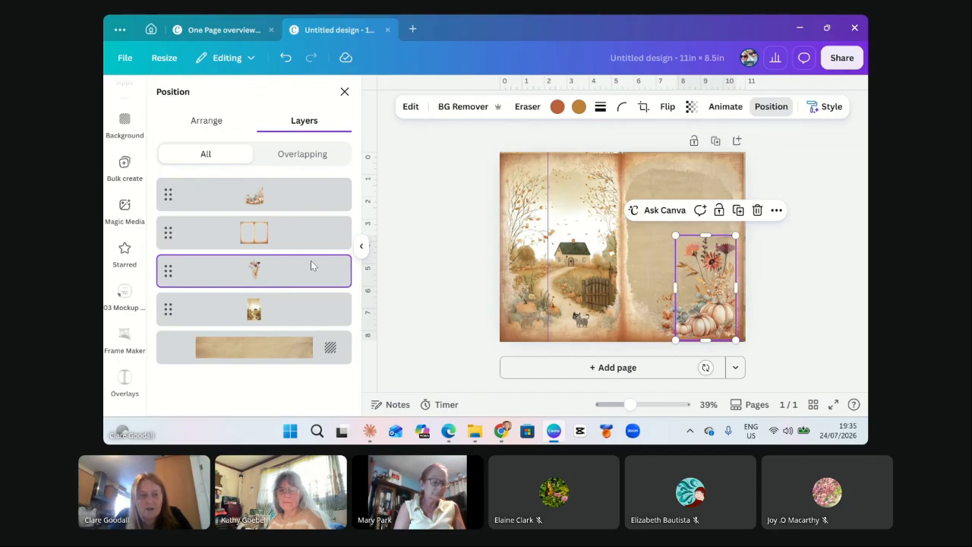
{"action": "left_click_drag", "start_coordinate": [244, 285], "coordinate": [243, 215]}
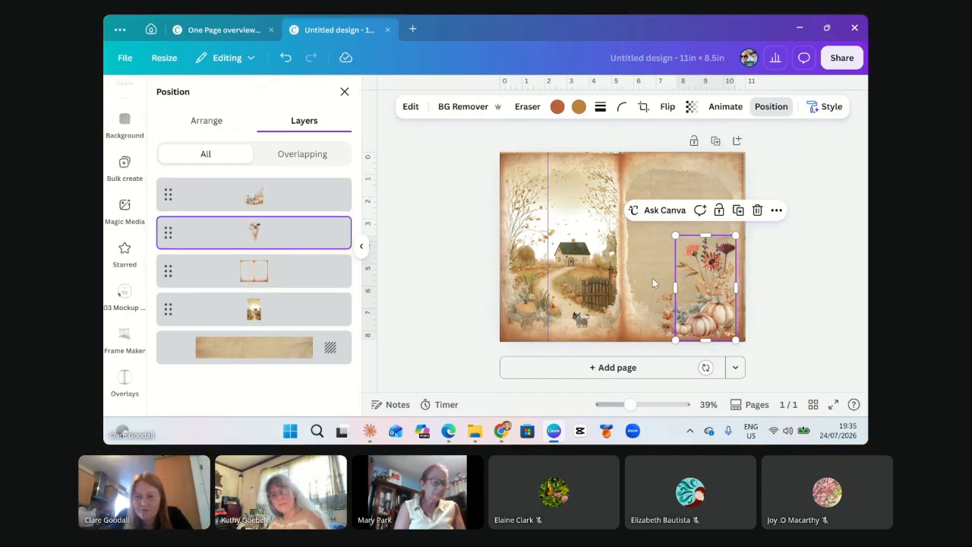
{"action": "left_click", "coordinate": [794, 303]}
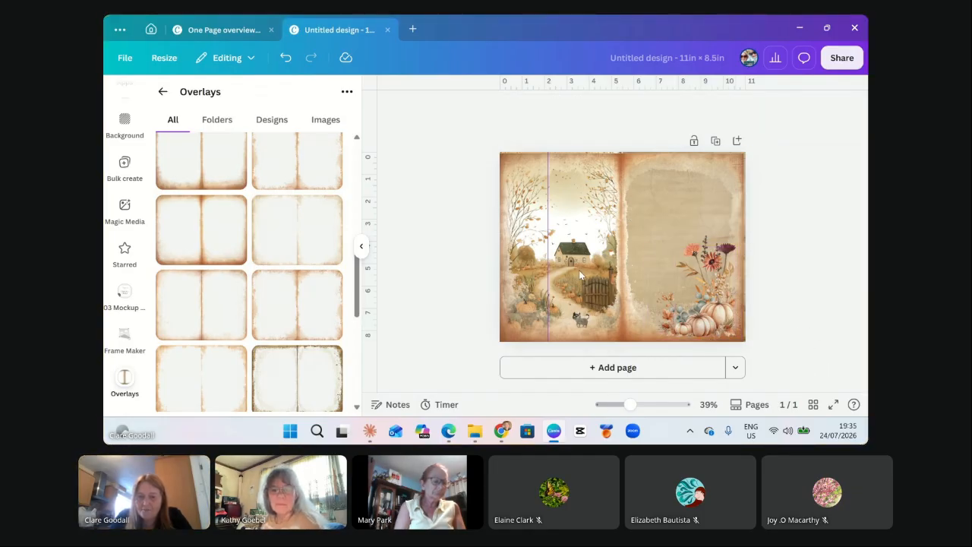
Try to use the Pixel Eraser on the distressed overlay.
{"action": "left_click", "coordinate": [596, 336]}
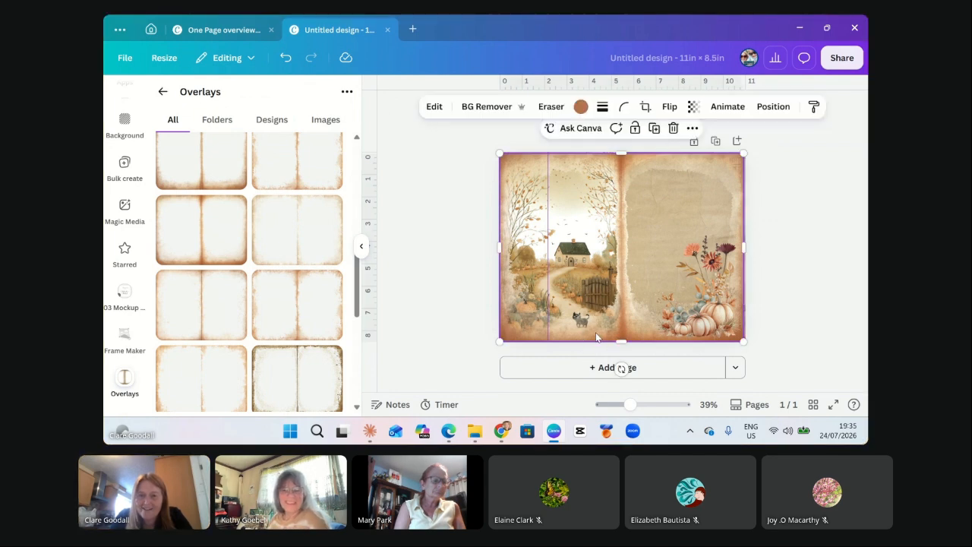
{"action": "left_click", "coordinate": [540, 107]}
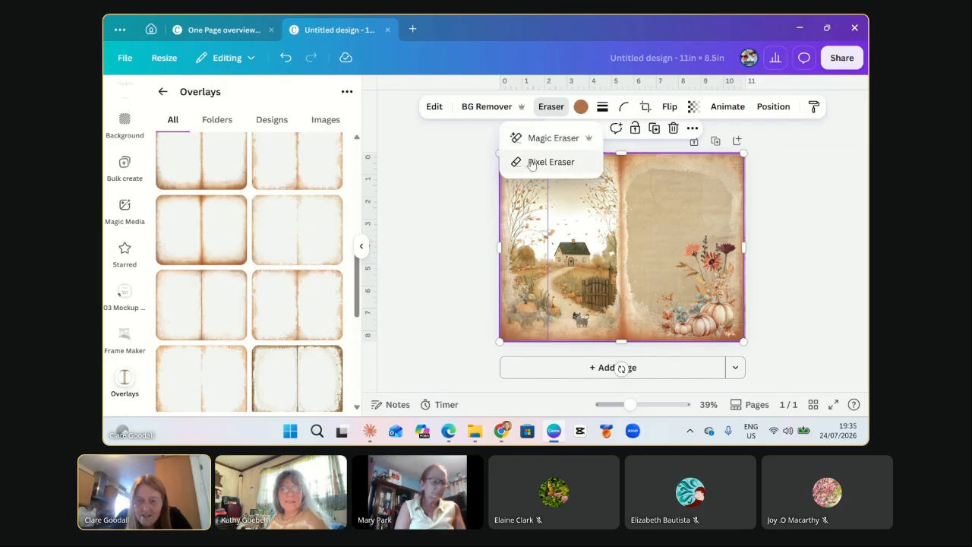
{"action": "left_click", "coordinate": [541, 162]}
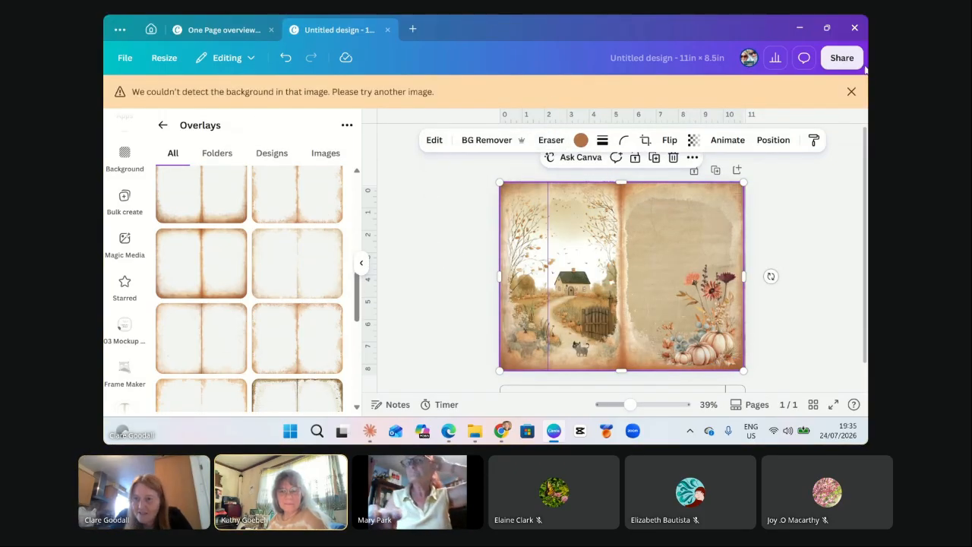
{"action": "left_click", "coordinate": [852, 91]}
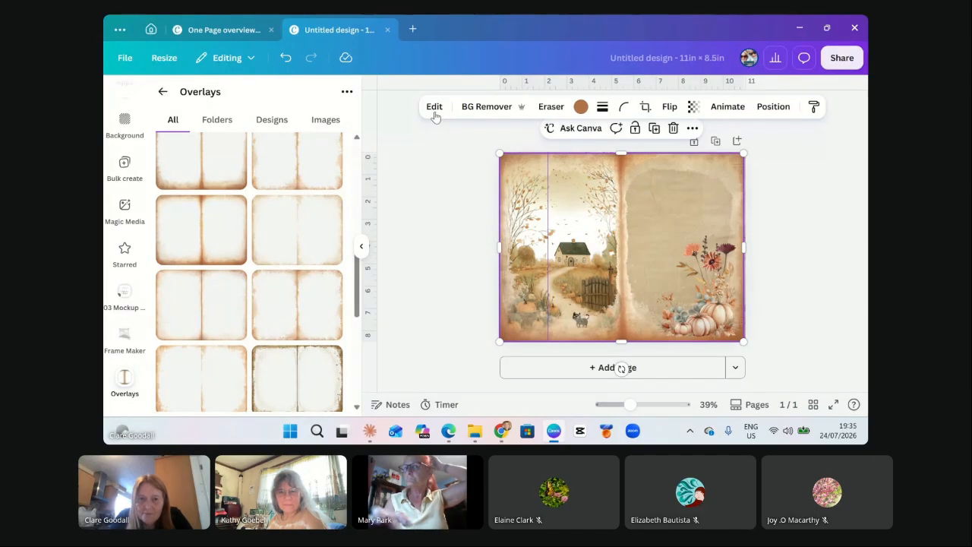
Use Magic Eraser with a size 40 brush to erase the overlay's lower inner edge on the cottage half.
{"action": "left_click", "coordinate": [435, 108]}
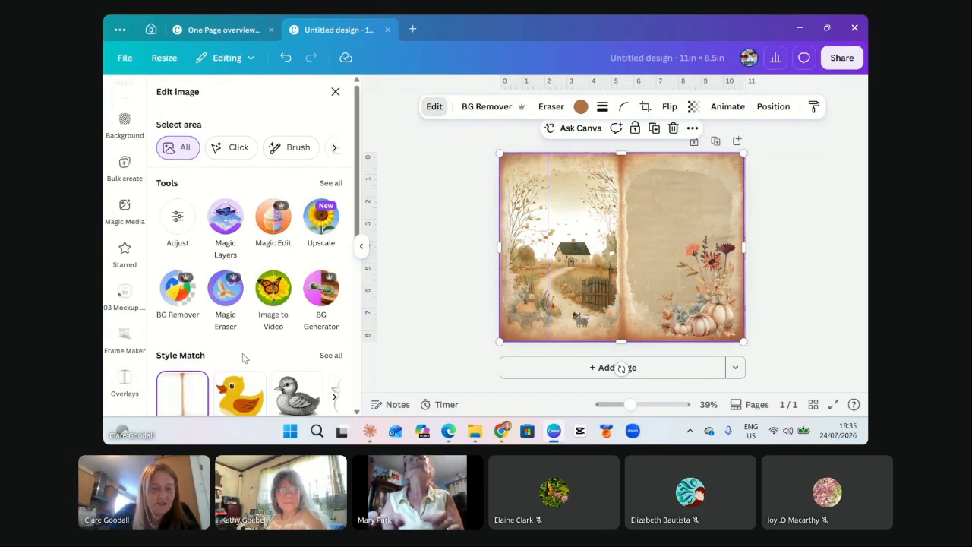
{"action": "left_click", "coordinate": [232, 291]}
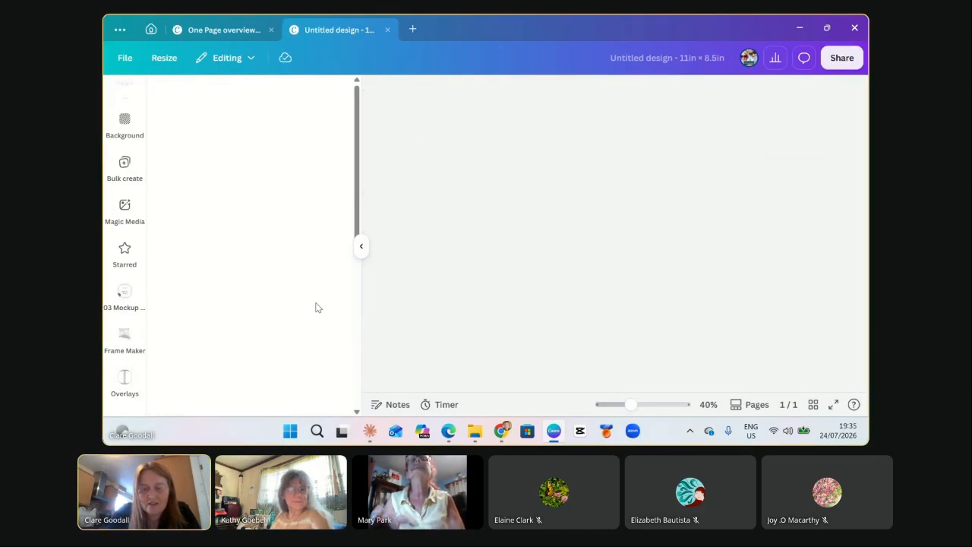
{"action": "mouse_move", "coordinate": [477, 310]}
{"action": "left_mouse_down"}
{"action": "mouse_move", "coordinate": [467, 327]}
{"action": "mouse_move", "coordinate": [493, 342]}
{"action": "mouse_move", "coordinate": [544, 346]}
{"action": "mouse_move", "coordinate": [591, 322]}
{"action": "mouse_move", "coordinate": [587, 310]}
{"action": "left_mouse_up"}
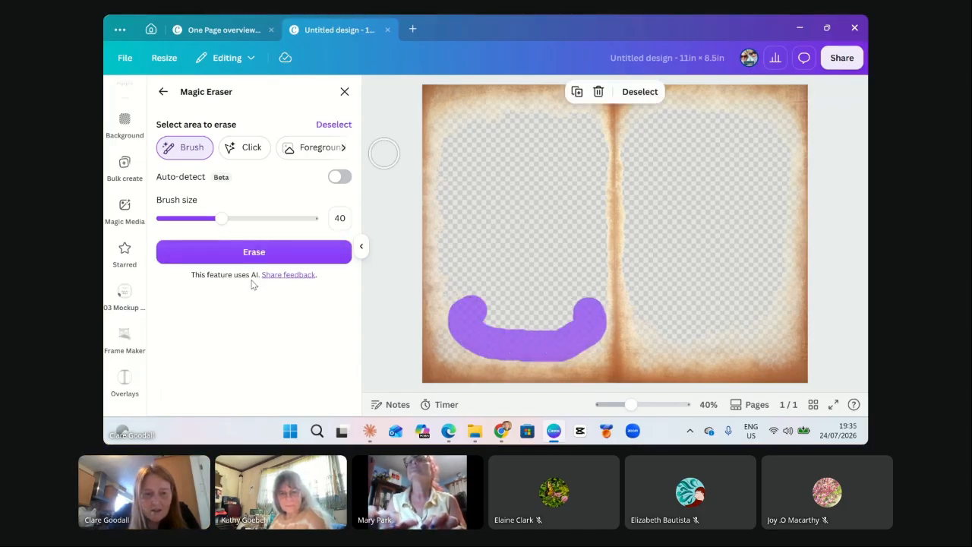
{"action": "left_click", "coordinate": [240, 254]}
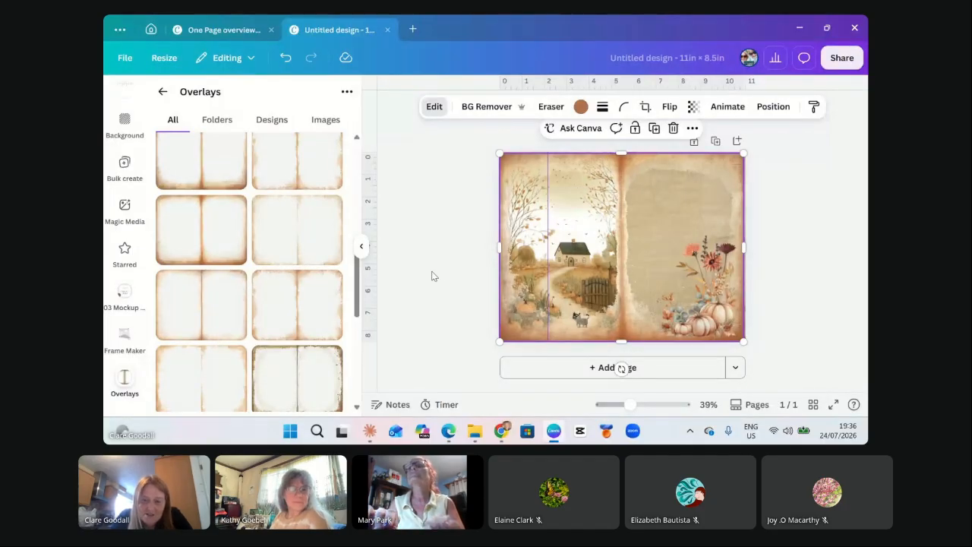
Make two more Magic Eraser passes over the lower part of the overlay's cottage half.
{"action": "mouse_move", "coordinate": [588, 339]}
{"action": "left_mouse_down"}
{"action": "mouse_move", "coordinate": [459, 339]}
{"action": "mouse_move", "coordinate": [565, 343]}
{"action": "mouse_move", "coordinate": [589, 328]}
{"action": "mouse_move", "coordinate": [527, 301]}
{"action": "mouse_move", "coordinate": [453, 293]}
{"action": "mouse_move", "coordinate": [455, 316]}
{"action": "mouse_move", "coordinate": [537, 319]}
{"action": "left_mouse_up"}
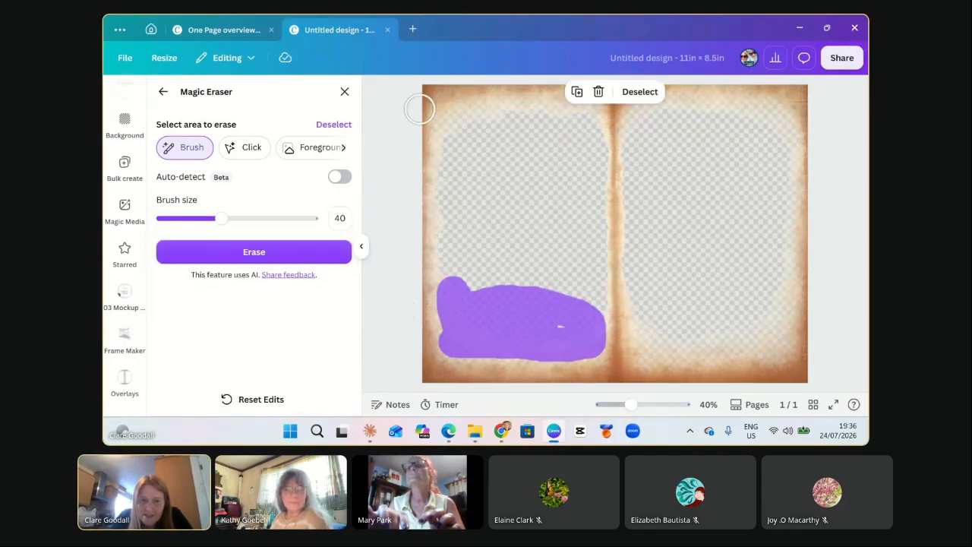
{"action": "left_click", "coordinate": [262, 255]}
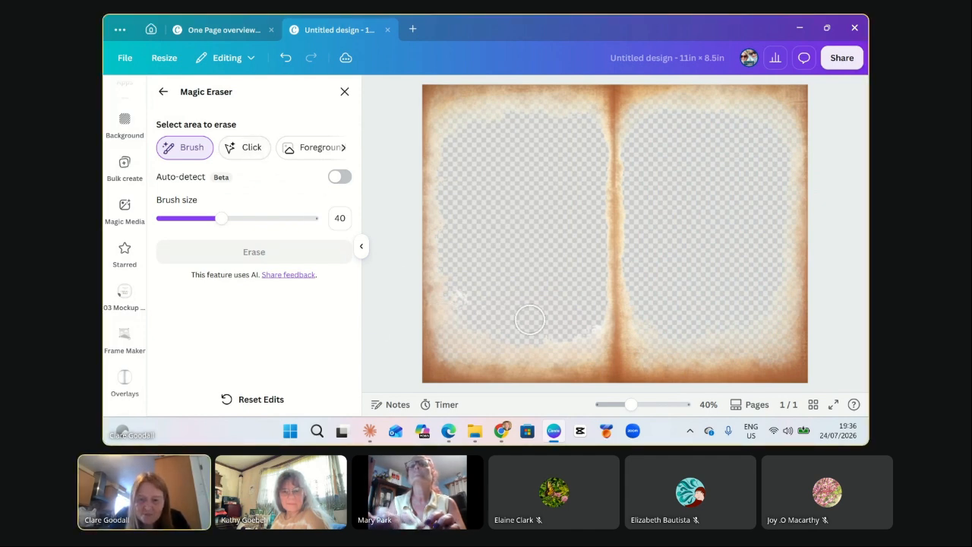
{"action": "left_click_drag", "start_coordinate": [576, 337], "coordinate": [461, 333]}
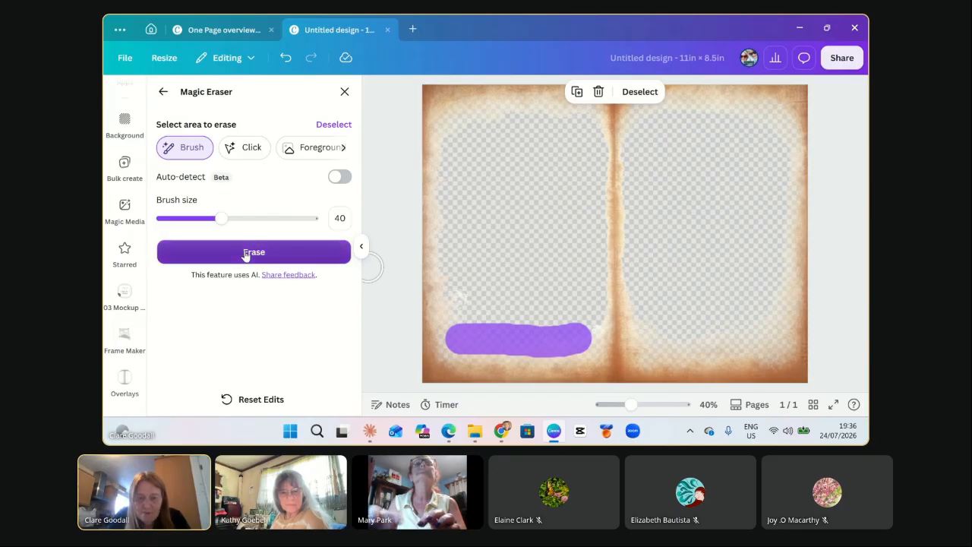
{"action": "left_click", "coordinate": [250, 254]}
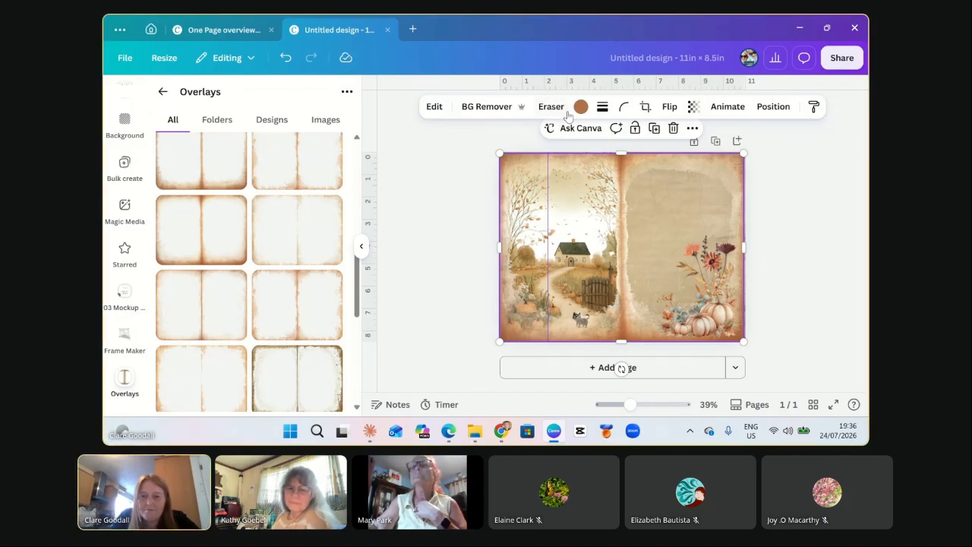
Reduce the distressed overlay's transparency value to about 74.
{"action": "left_click", "coordinate": [693, 106]}
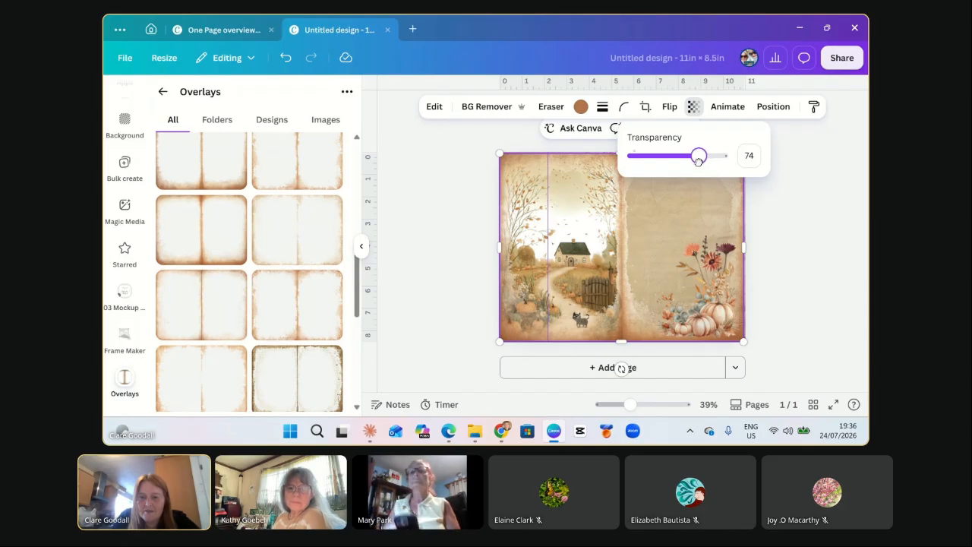
{"action": "left_click_drag", "start_coordinate": [698, 161], "coordinate": [696, 163]}
{"action": "left_click", "coordinate": [787, 324]}
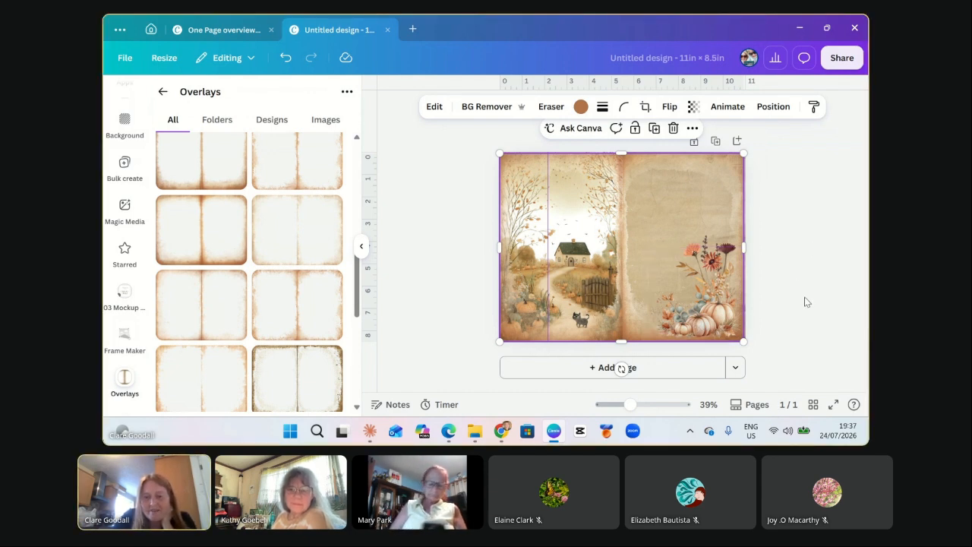
Duplicate the finished page and show the uploaded images.
{"action": "left_click", "coordinate": [716, 143]}
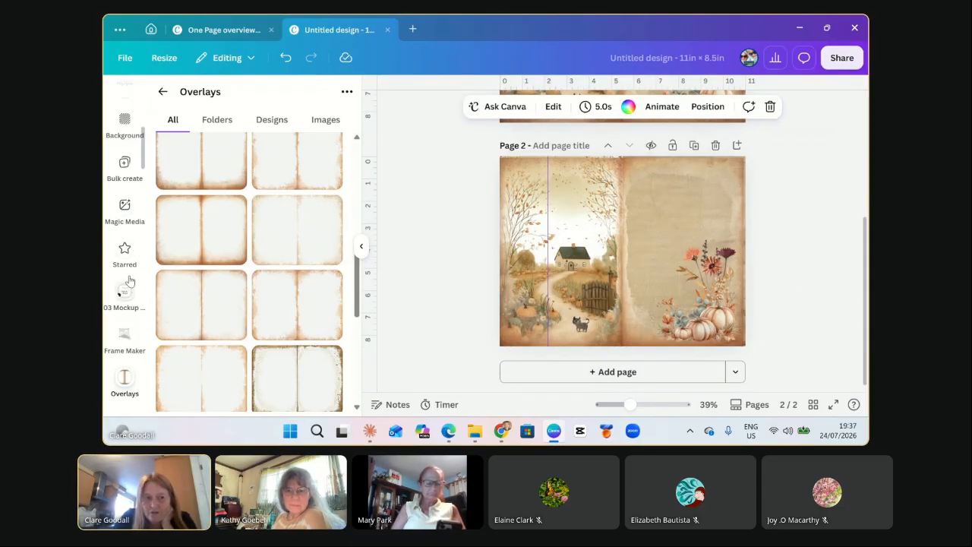
{"action": "scroll", "coordinate": [130, 282], "scroll_direction": "up", "scroll_amount": 5}
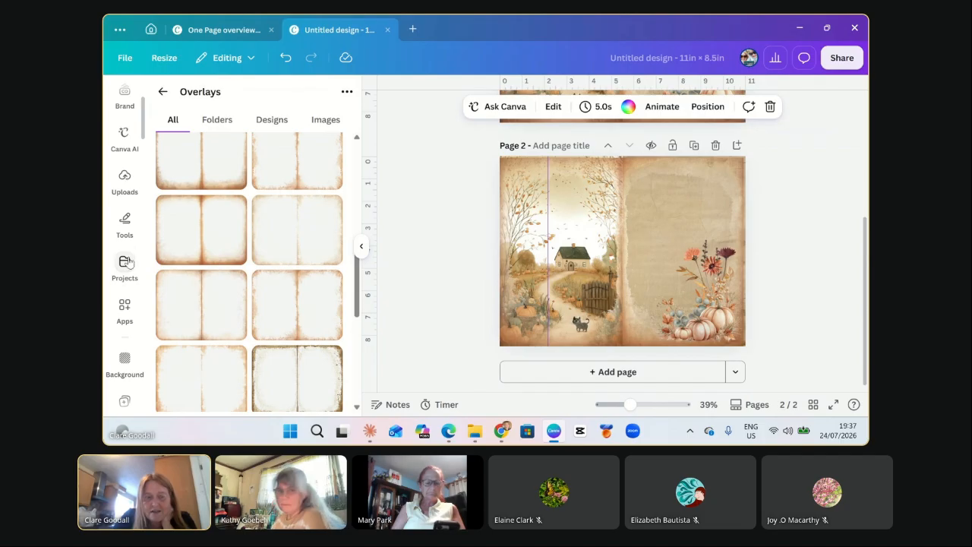
{"action": "left_click", "coordinate": [127, 262]}
{"action": "scroll", "coordinate": [128, 258], "scroll_direction": "up", "scroll_amount": 3}
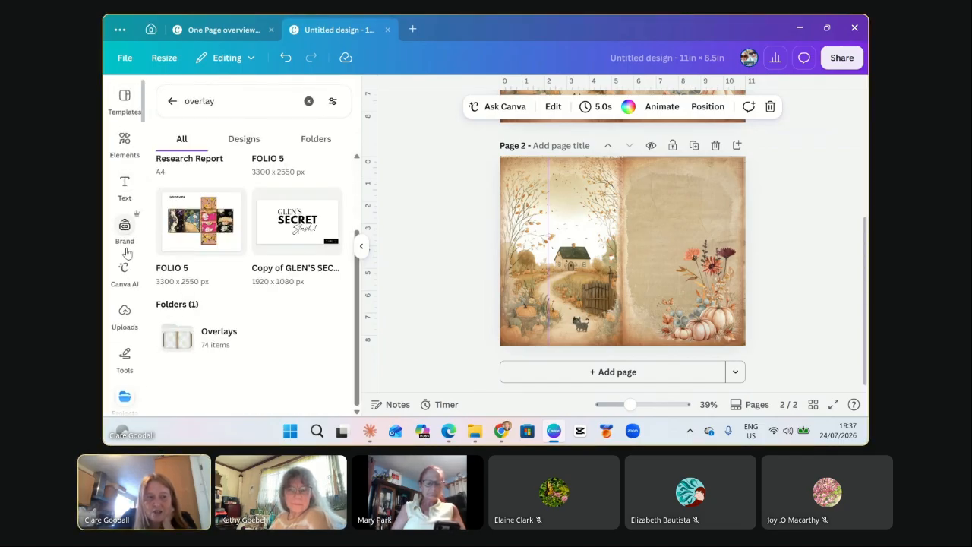
{"action": "left_click", "coordinate": [125, 310]}
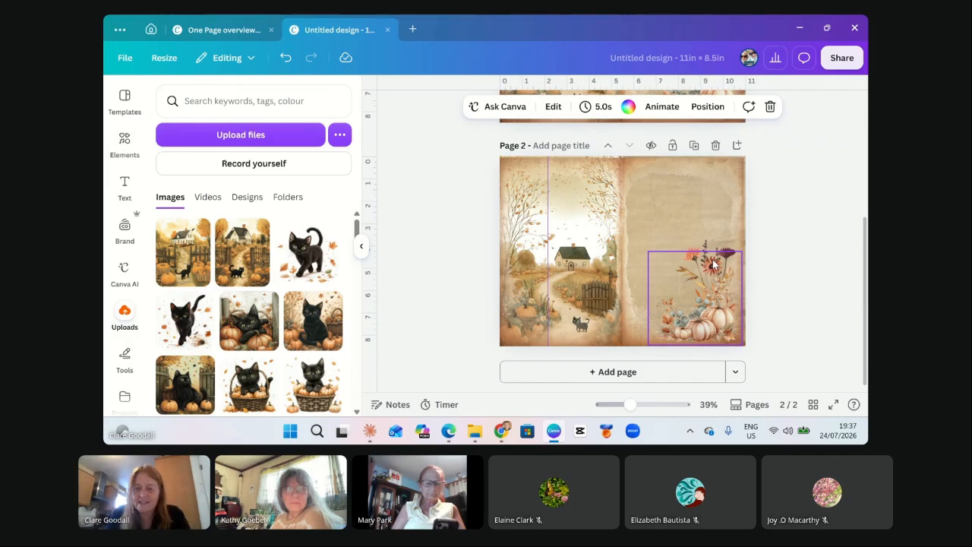
Delete the pumpkins from page 2 and move its distressed overlay mostly off the page beyond the upper outer corner.
{"action": "left_click", "coordinate": [703, 323]}
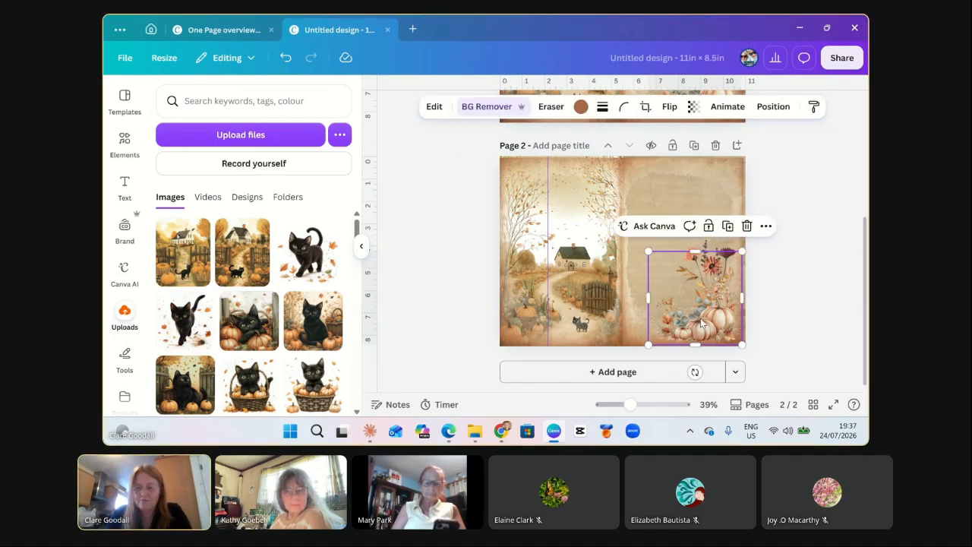
{"action": "key", "text": "Delete"}
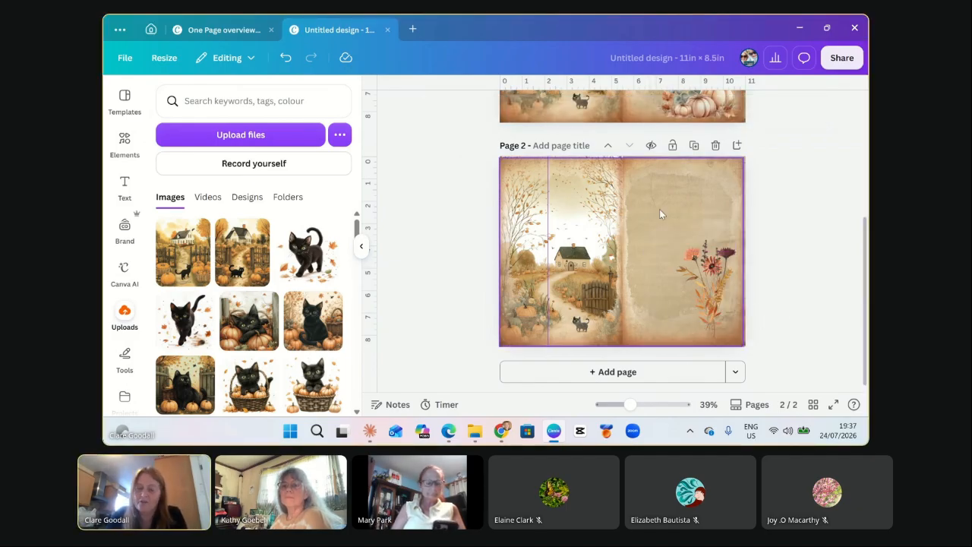
{"action": "left_click", "coordinate": [647, 333]}
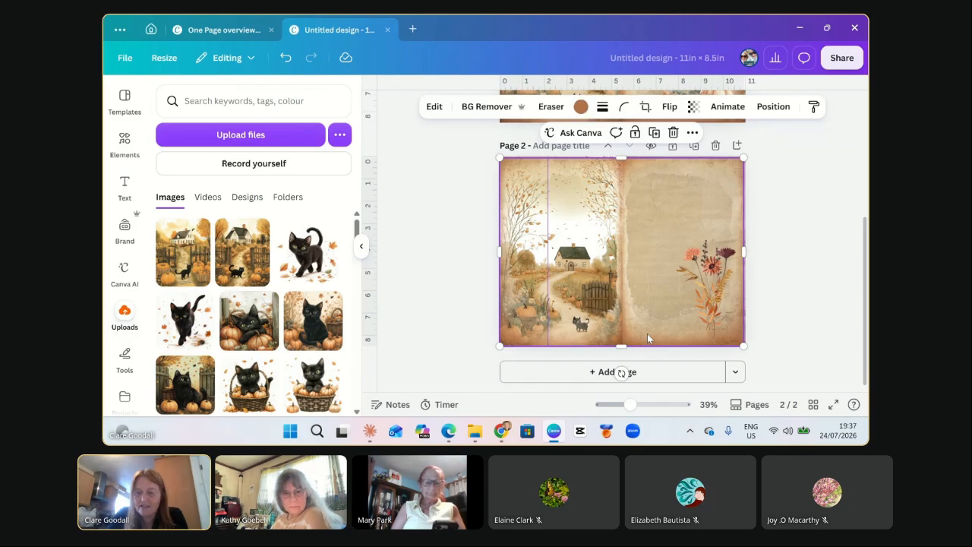
{"action": "left_click_drag", "start_coordinate": [677, 334], "coordinate": [865, 265]}
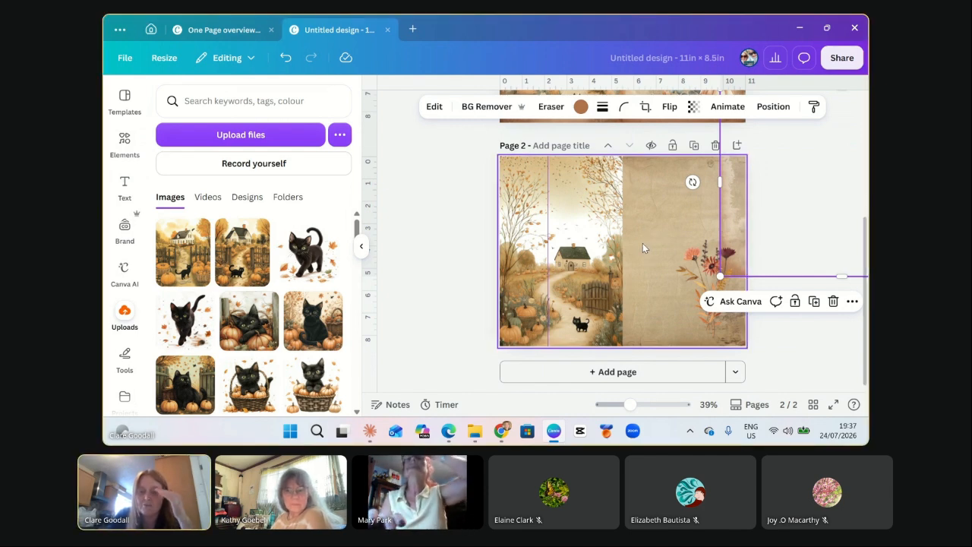
Replace page 2's cottage scene with the uploaded black cat and white farmhouse image, enlarged to page height and cropped to that half.
{"action": "left_click", "coordinate": [606, 246]}
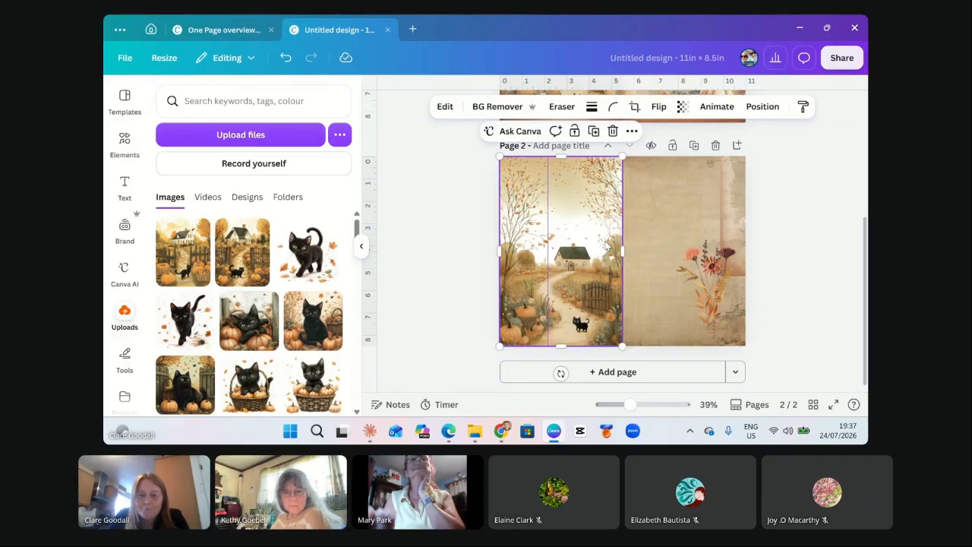
{"action": "key", "text": "Delete"}
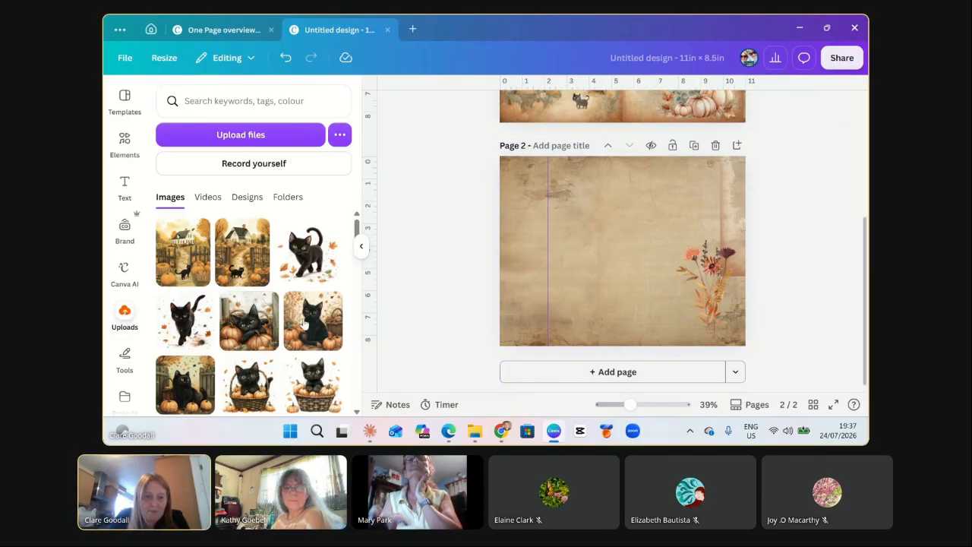
{"action": "left_click", "coordinate": [184, 268]}
{"action": "left_click_drag", "start_coordinate": [593, 267], "coordinate": [527, 244]}
{"action": "left_click_drag", "start_coordinate": [614, 299], "coordinate": [620, 372]}
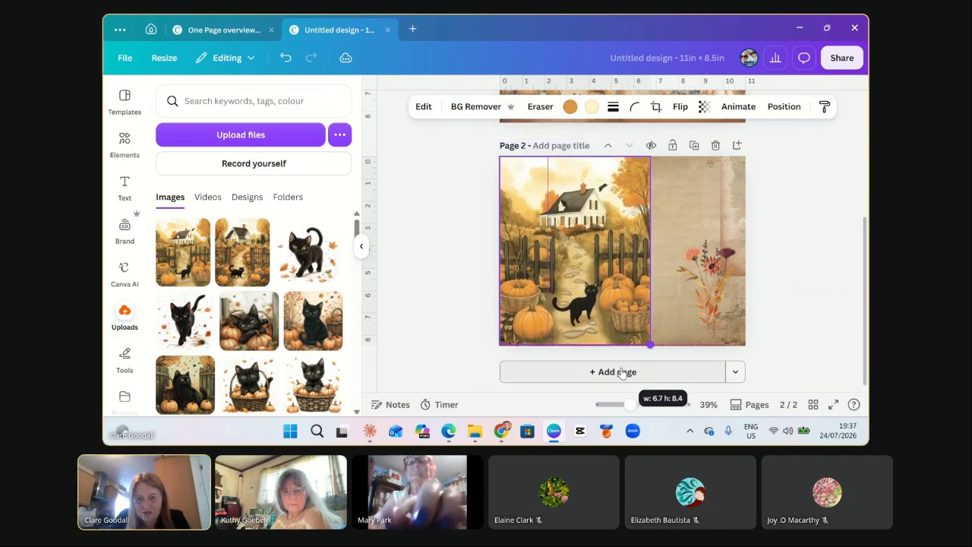
{"action": "left_click_drag", "start_coordinate": [651, 250], "coordinate": [623, 251]}
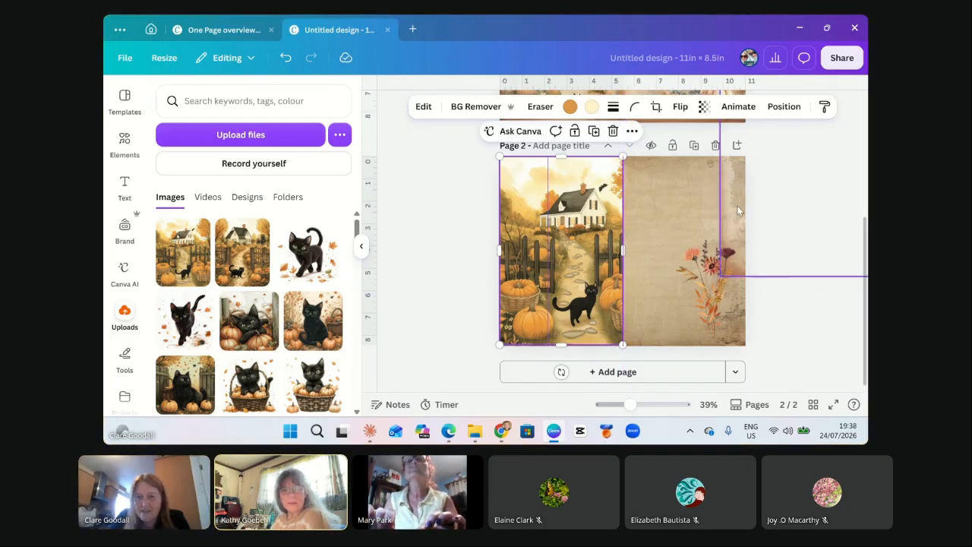
{"action": "scroll", "coordinate": [728, 215], "scroll_direction": "up", "scroll_amount": 3}
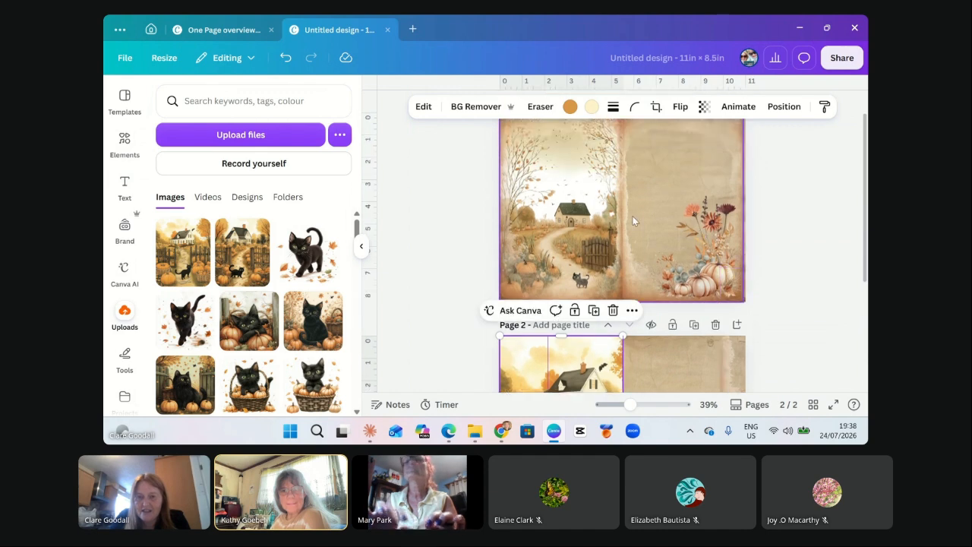
Remove the stray vertical ruler guide that crosses the farmhouse picture on page 2.
{"action": "scroll", "coordinate": [634, 216], "scroll_direction": "down", "scroll_amount": 4}
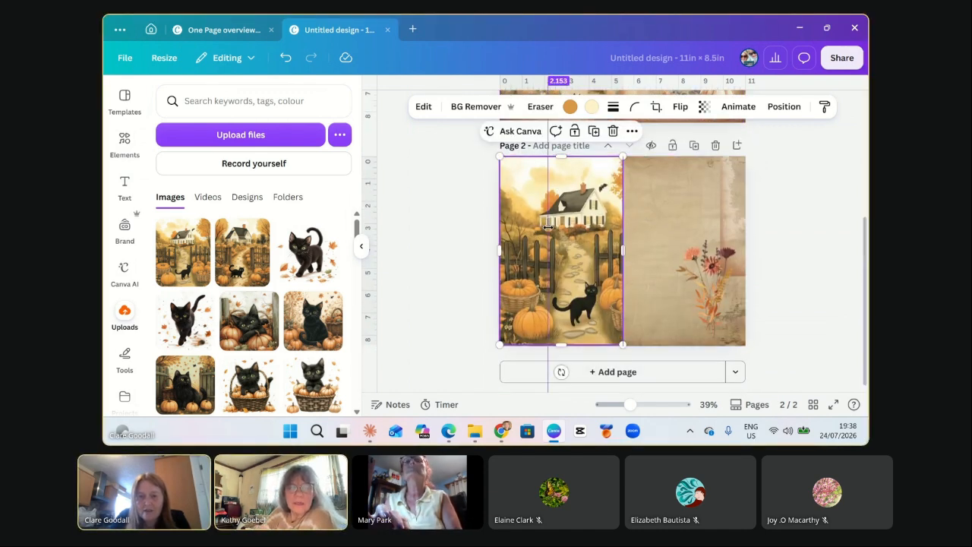
{"action": "left_click_drag", "start_coordinate": [548, 227], "coordinate": [417, 246]}
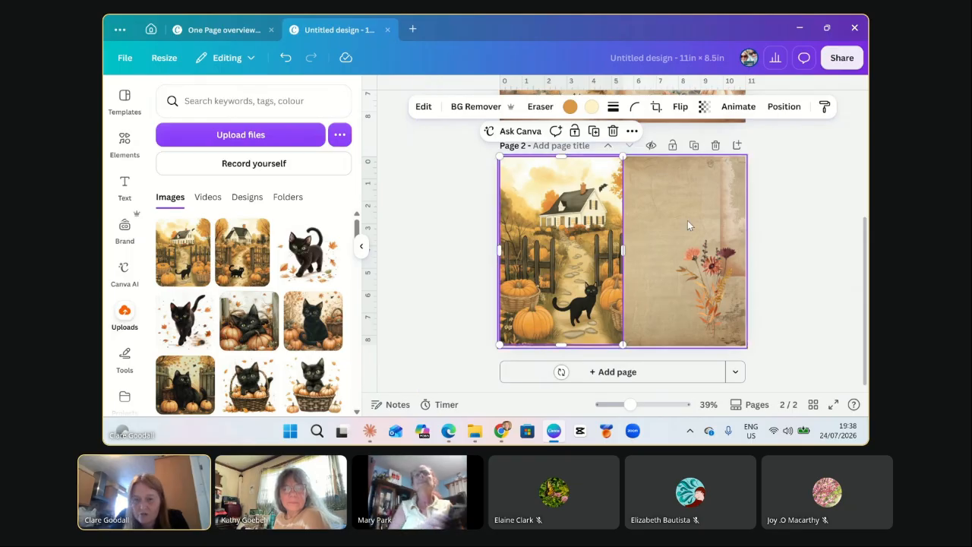
{"action": "left_click", "coordinate": [678, 202]}
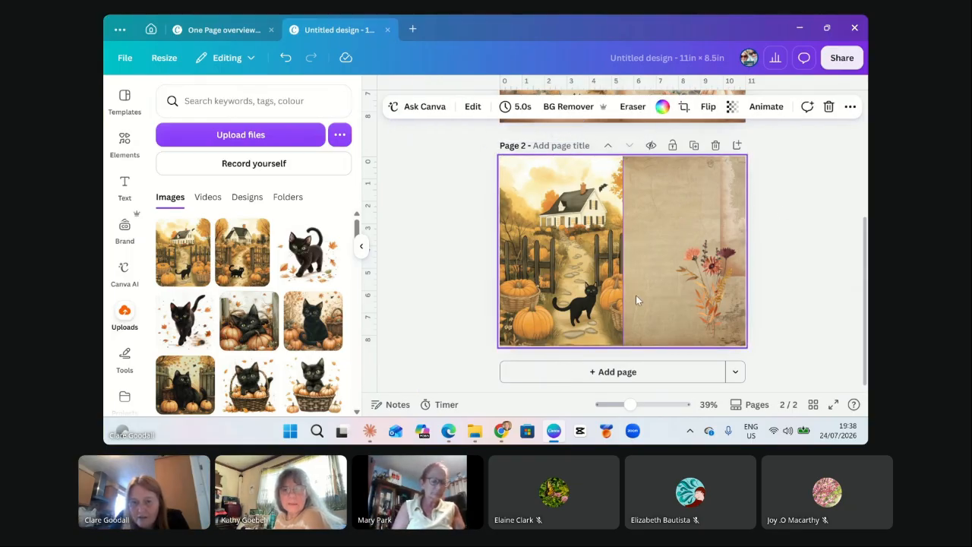
{"action": "scroll", "coordinate": [639, 299], "scroll_direction": "up", "scroll_amount": 3}
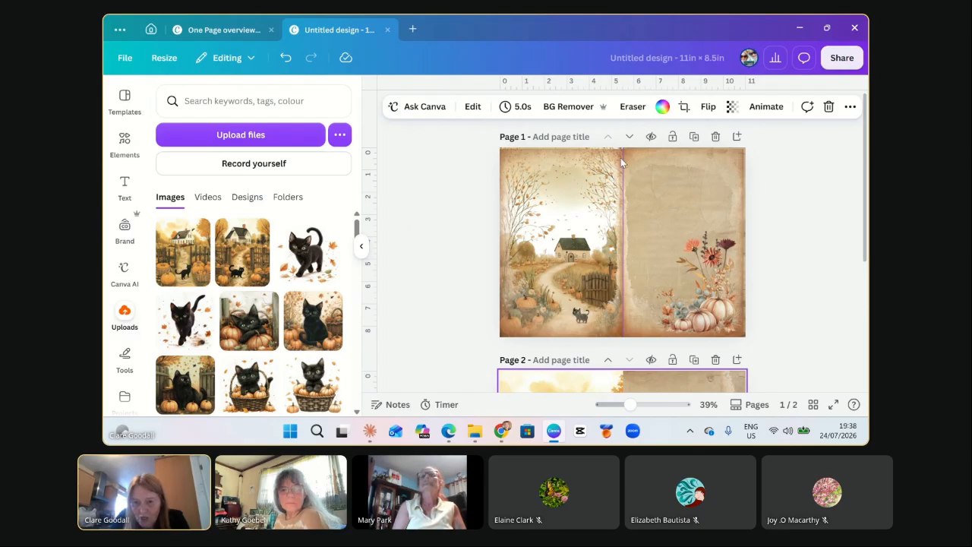
{"action": "scroll", "coordinate": [628, 389], "scroll_direction": "down", "scroll_amount": 3}
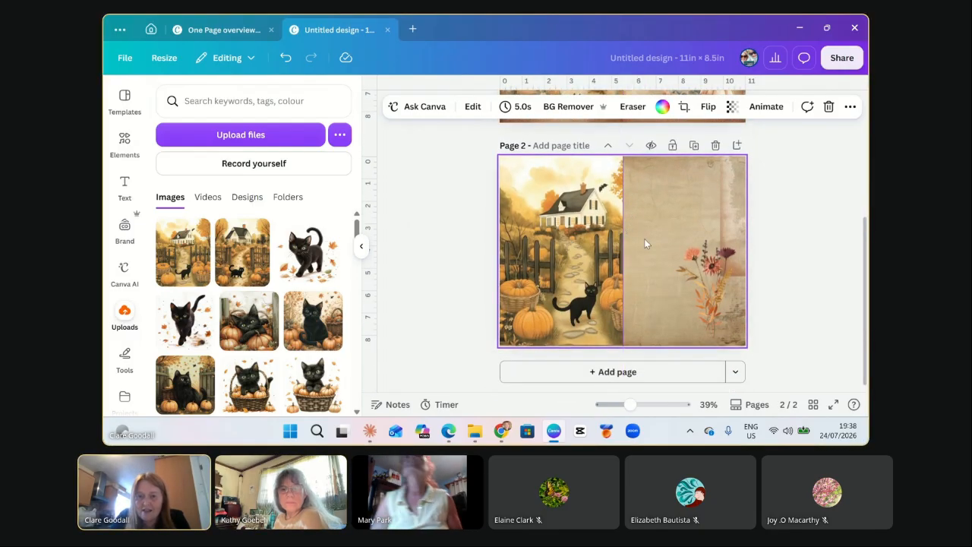
{"action": "left_click", "coordinate": [564, 252]}
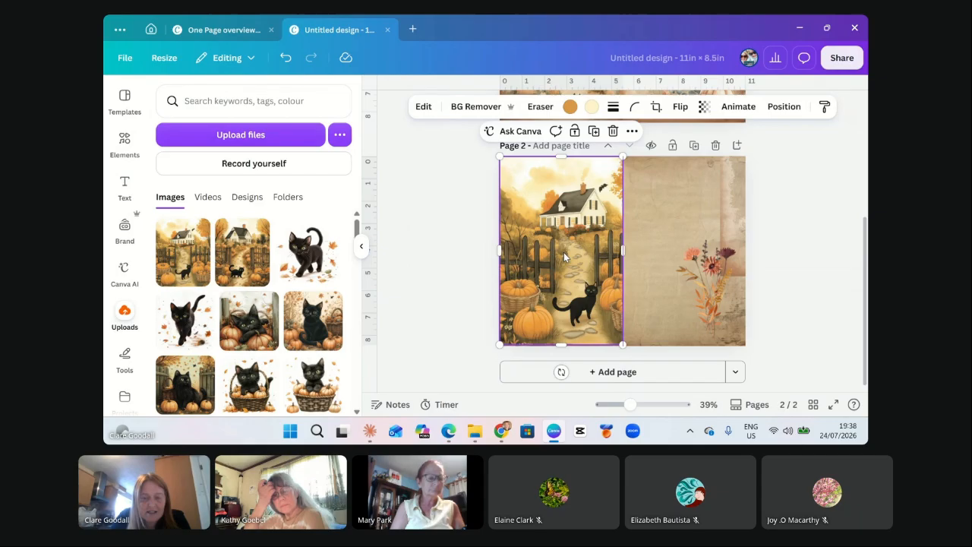
{"action": "left_click", "coordinate": [640, 215]}
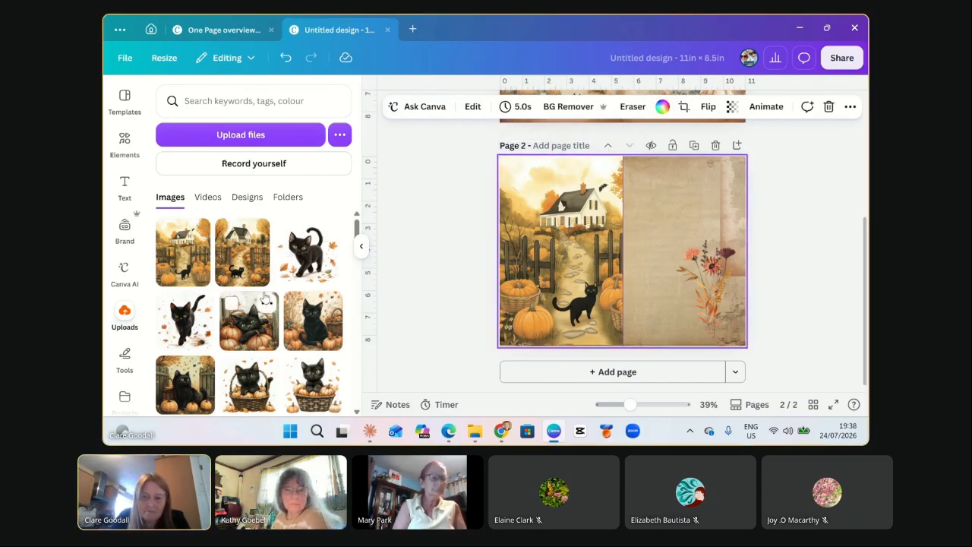
Replace page 2's flowers with the uploaded black cat in a pumpkin basket and remove the cat image's background.
{"action": "left_click", "coordinate": [722, 297]}
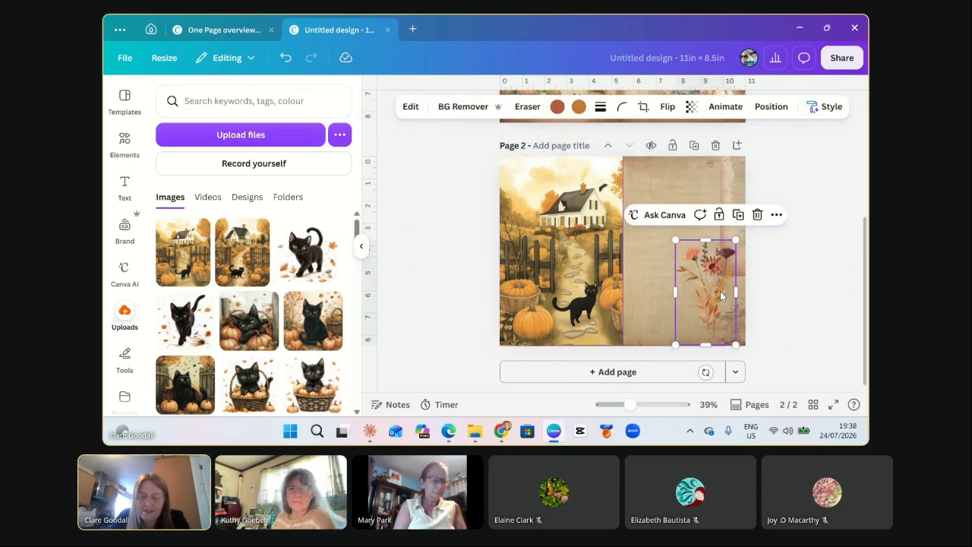
{"action": "key", "text": "Delete"}
{"action": "scroll", "coordinate": [241, 280], "scroll_direction": "down", "scroll_amount": 3}
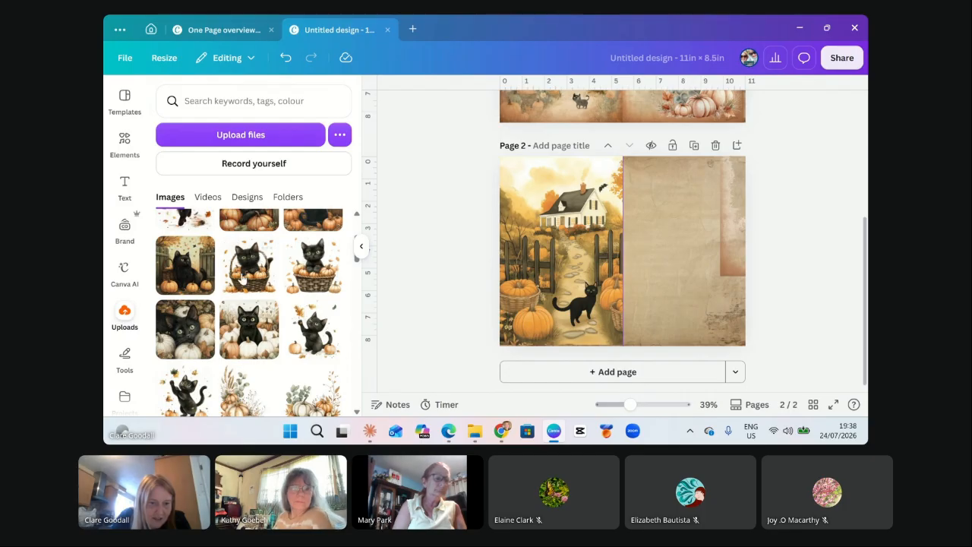
{"action": "left_click", "coordinate": [243, 280]}
{"action": "left_click", "coordinate": [497, 106]}
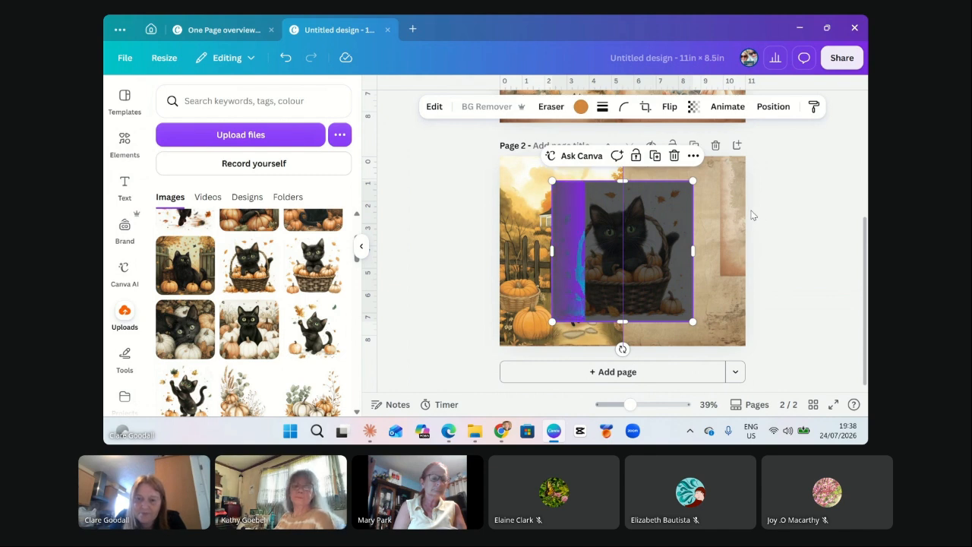
Shrink the basket cat to about half its size and place it in the lower outer corner of page 2's parchment half.
{"action": "left_click_drag", "start_coordinate": [640, 294], "coordinate": [692, 321]}
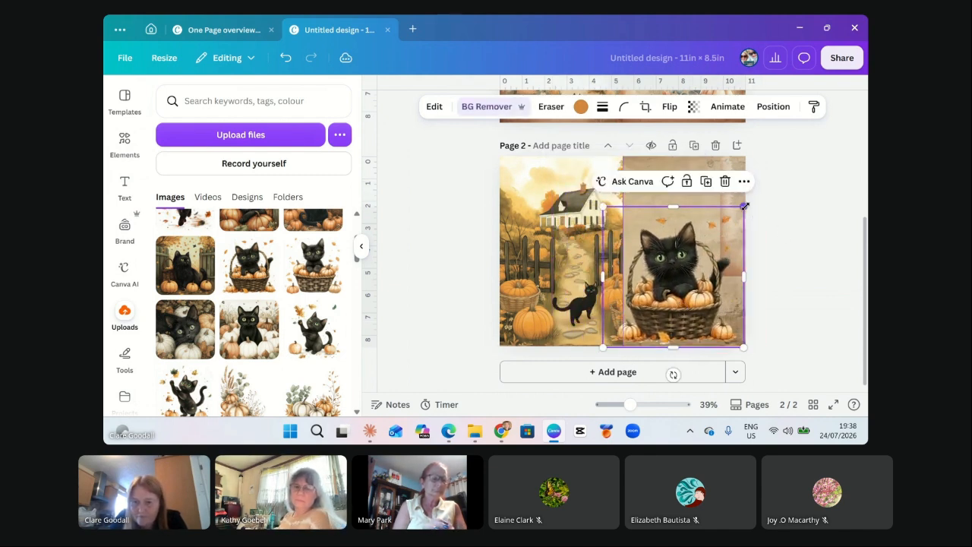
{"action": "left_click_drag", "start_coordinate": [745, 206], "coordinate": [667, 283]}
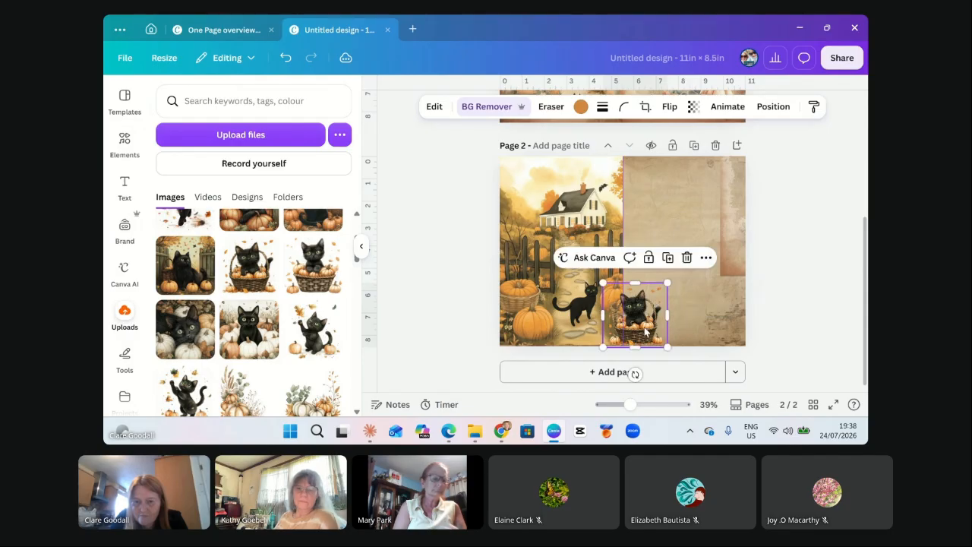
{"action": "left_click_drag", "start_coordinate": [645, 332], "coordinate": [710, 316]}
{"action": "left_click", "coordinate": [806, 288]}
Add the uploaded white pumpkin arrangement with pampas grass and eucalyptus to page 2 and remove its background.
{"action": "scroll", "coordinate": [255, 346], "scroll_direction": "down", "scroll_amount": 3}
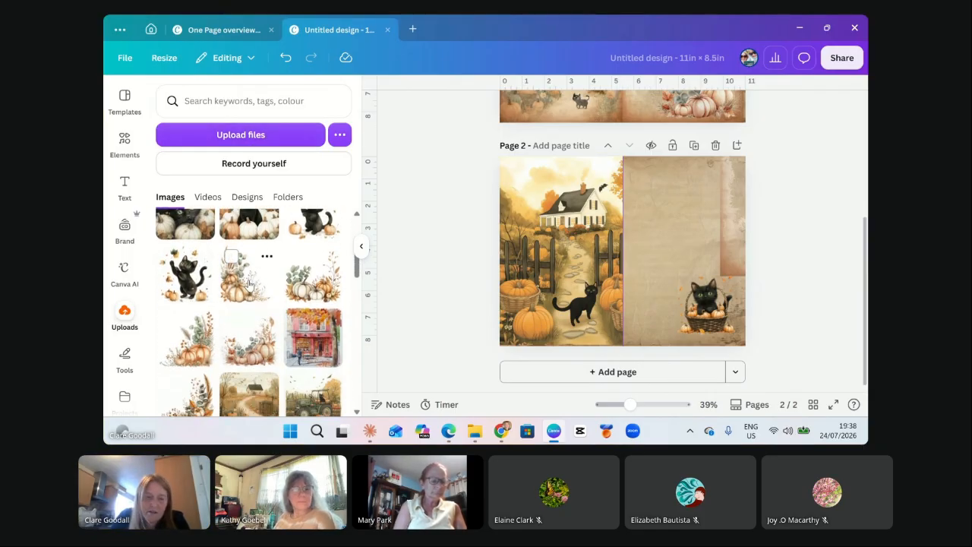
{"action": "left_click", "coordinate": [248, 284]}
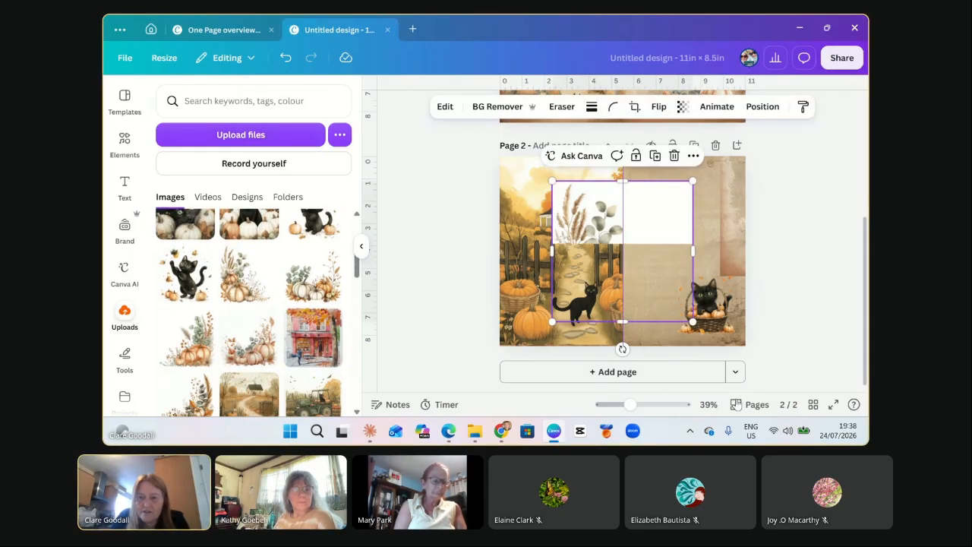
{"action": "left_click", "coordinate": [511, 110]}
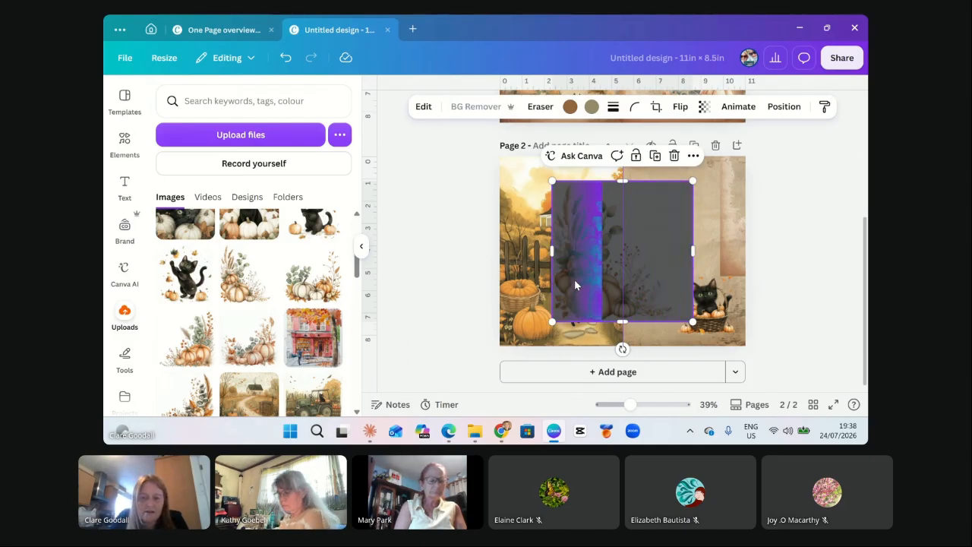
Shrink the pumpkin arrangement and fit it into the parchment half's lower inner corner, beside the basket cat.
{"action": "left_click_drag", "start_coordinate": [579, 292], "coordinate": [649, 310]}
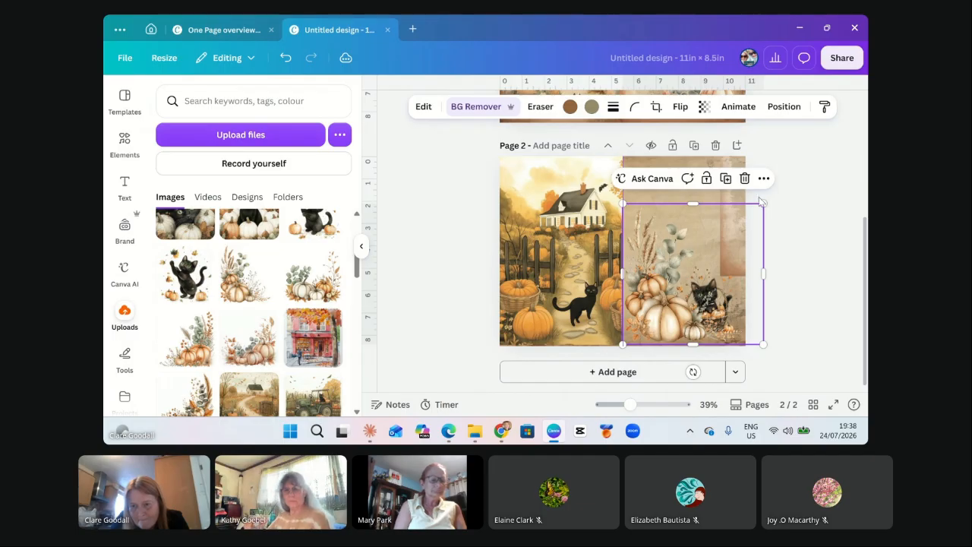
{"action": "left_click_drag", "start_coordinate": [761, 201], "coordinate": [696, 252]}
{"action": "left_click_drag", "start_coordinate": [720, 325], "coordinate": [718, 330]}
{"action": "left_click", "coordinate": [756, 325]}
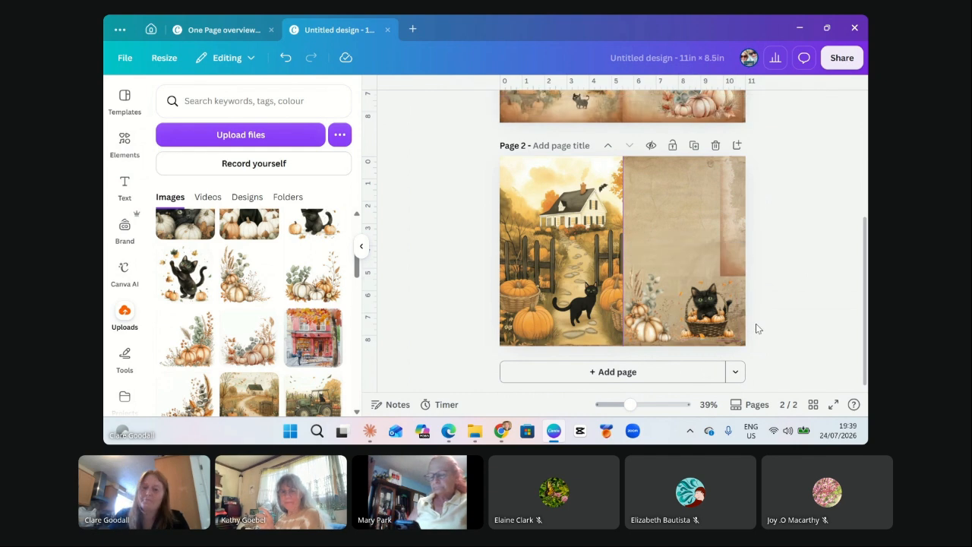
Move the pumpkin arrangement and basket cat together slightly up and outward on page 2's parchment half.
{"action": "left_click", "coordinate": [640, 323]}
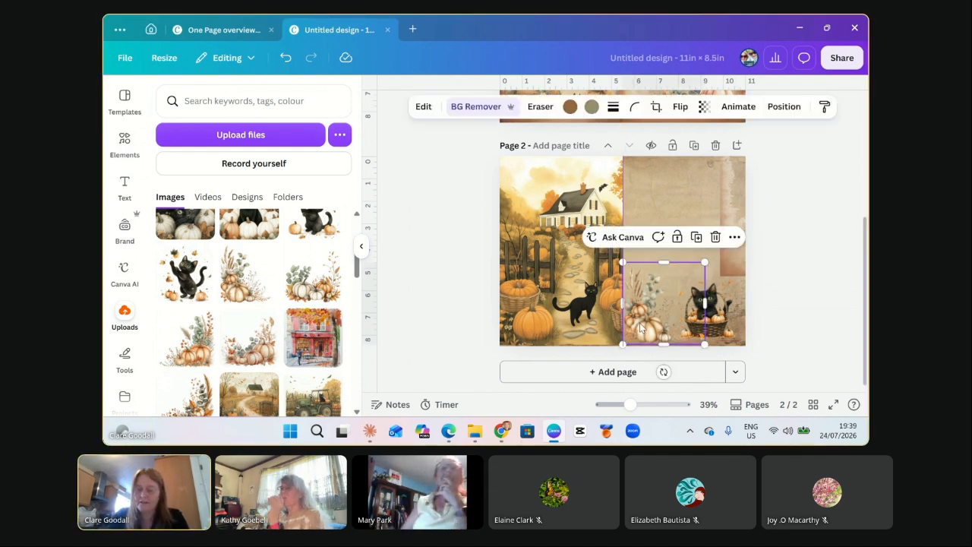
{"action": "left_click", "coordinate": [724, 325], "text": "shift"}
{"action": "left_click_drag", "start_coordinate": [725, 329], "coordinate": [727, 320]}
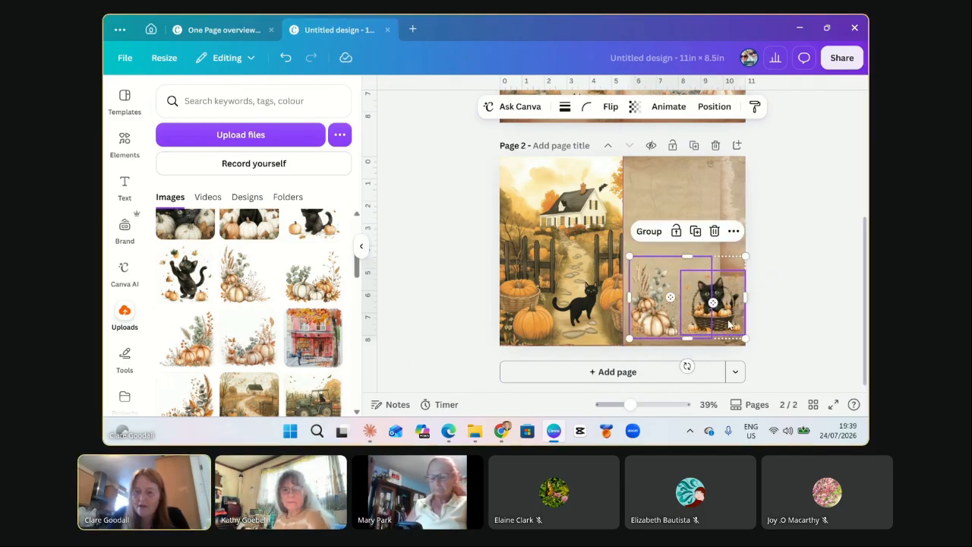
{"action": "left_click_drag", "start_coordinate": [727, 320], "coordinate": [731, 319]}
{"action": "left_click", "coordinate": [800, 253]}
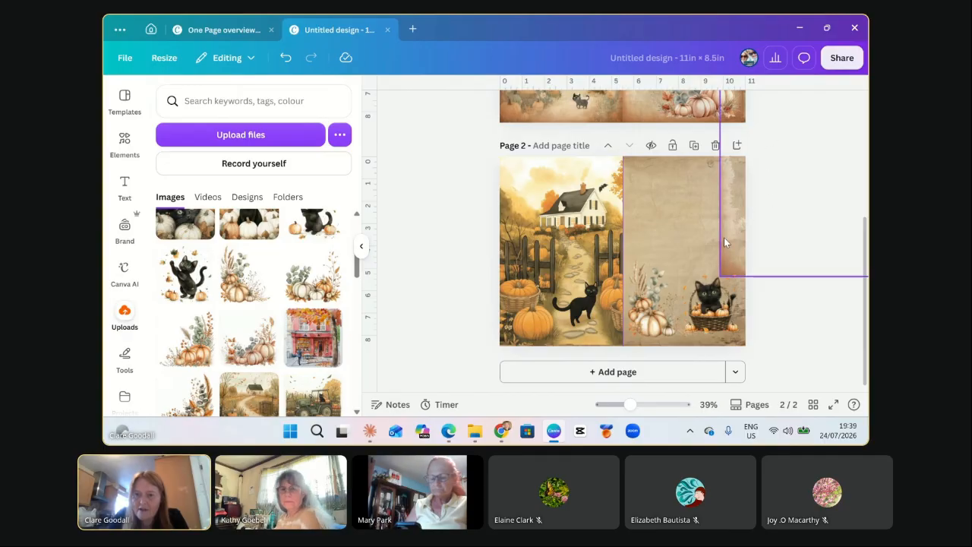
Move the distressed overlay back over the whole of page 2 and bring it to the front.
{"action": "left_click_drag", "start_coordinate": [724, 237], "coordinate": [504, 310]}
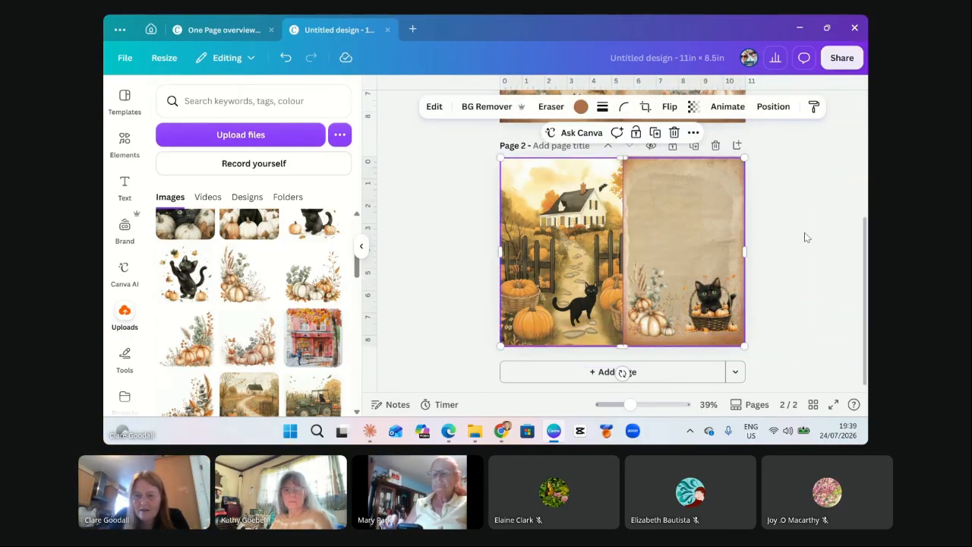
{"action": "left_click", "coordinate": [693, 132]}
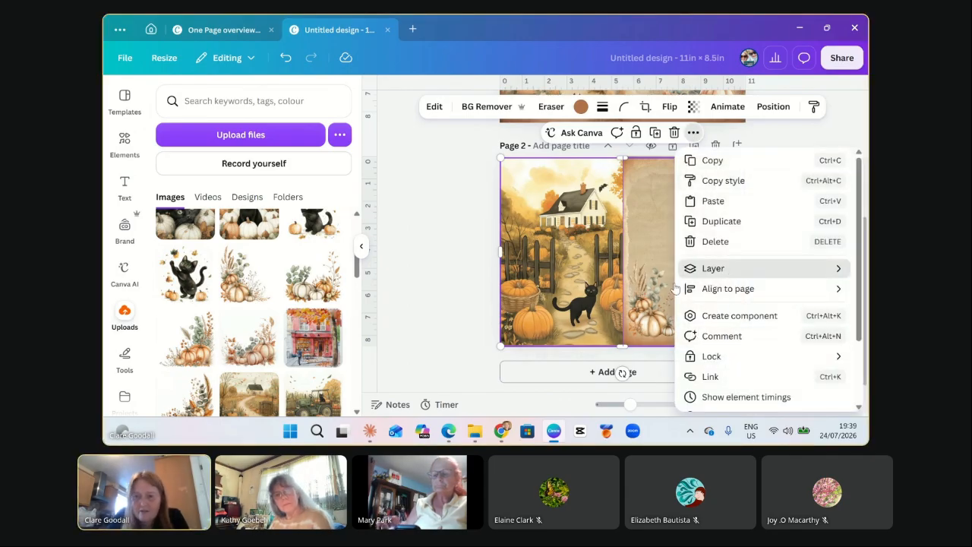
{"action": "mouse_move", "coordinate": [699, 269]}
{"action": "left_click", "coordinate": [586, 272]}
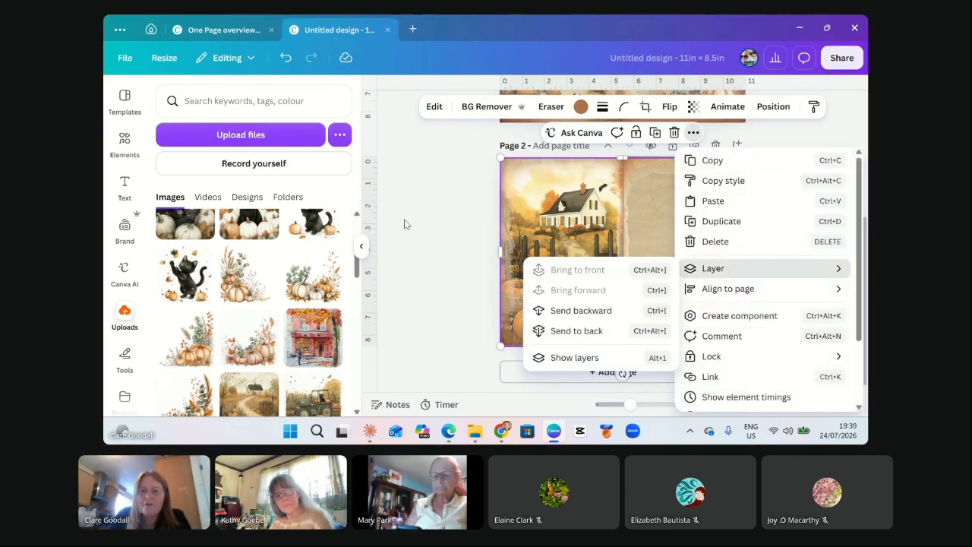
{"action": "left_click", "coordinate": [449, 219]}
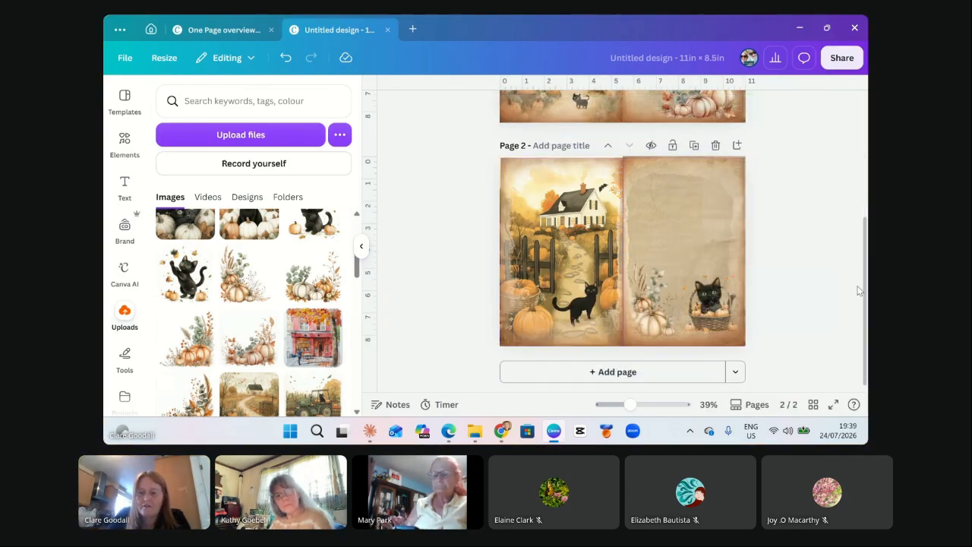
Show page 2's layers and move the basket cat and pumpkin arrangement above the distressed overlay.
{"action": "left_click", "coordinate": [660, 286]}
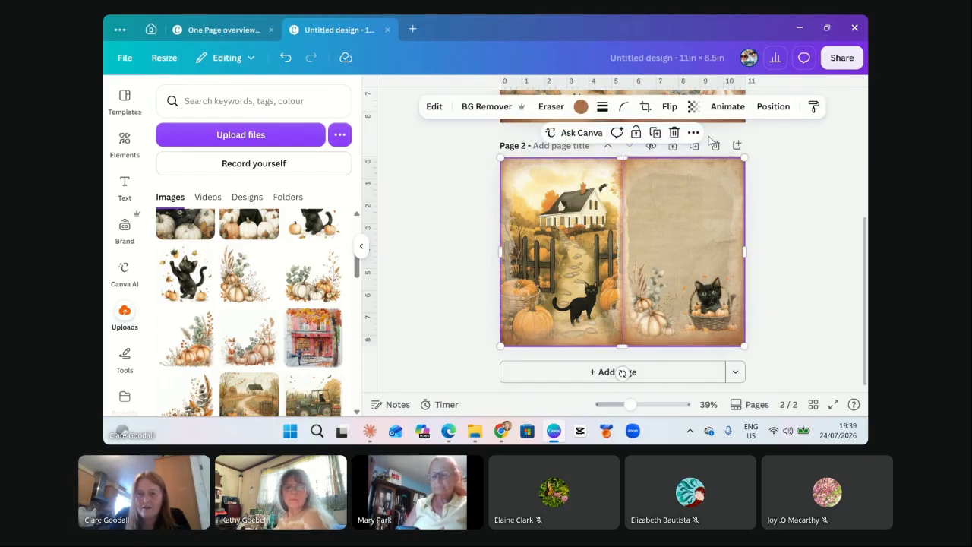
{"action": "right_click", "coordinate": [699, 226]}
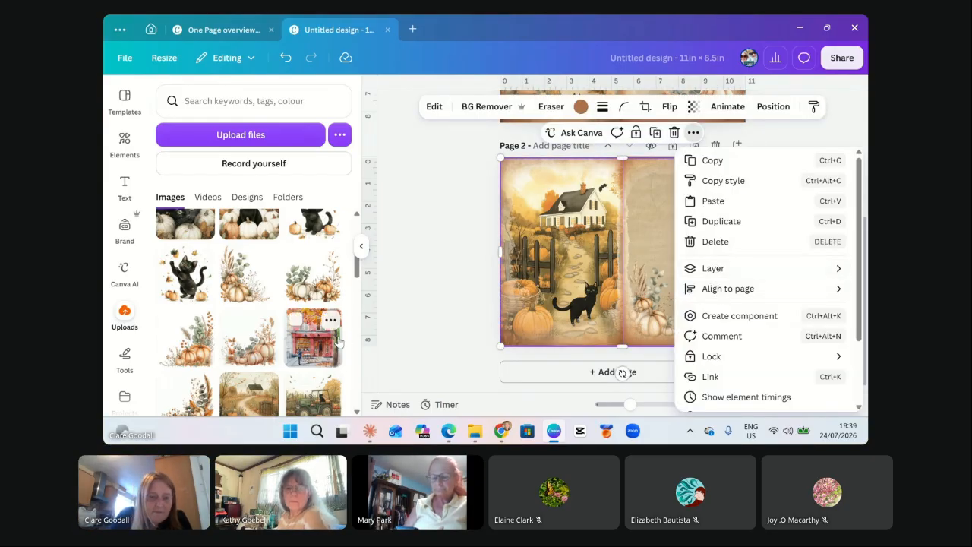
{"action": "mouse_move", "coordinate": [714, 272]}
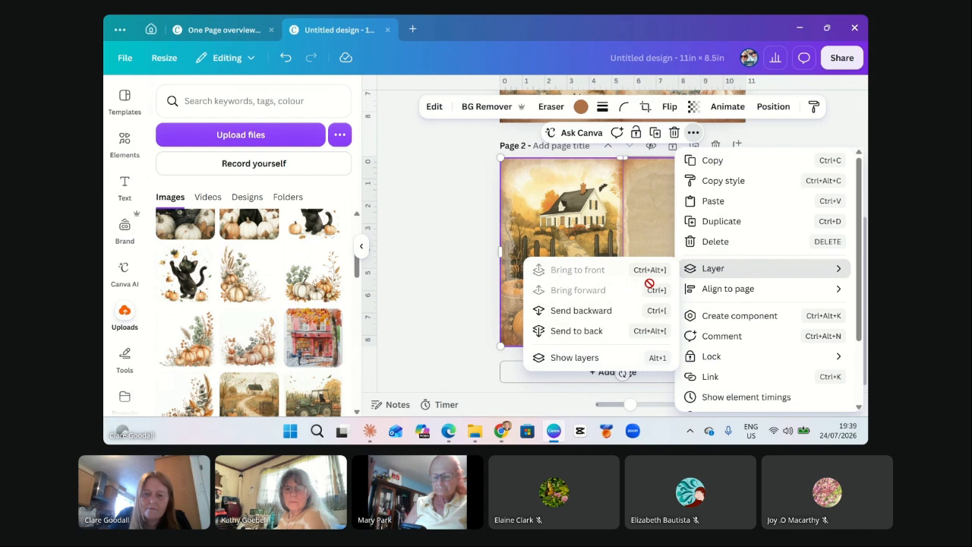
{"action": "left_click", "coordinate": [573, 357]}
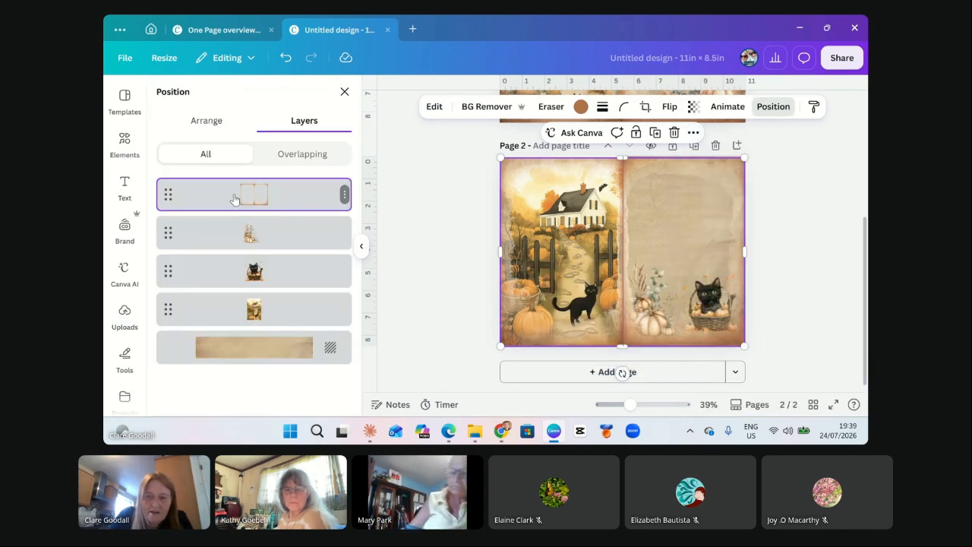
{"action": "left_click_drag", "start_coordinate": [249, 264], "coordinate": [252, 194]}
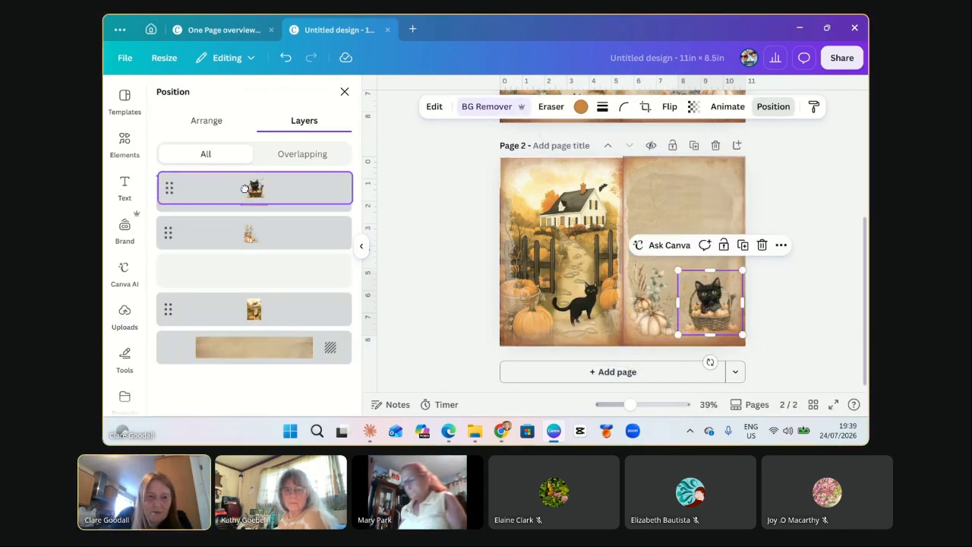
{"action": "left_click_drag", "start_coordinate": [259, 281], "coordinate": [302, 230]}
{"action": "left_click", "coordinate": [808, 299]}
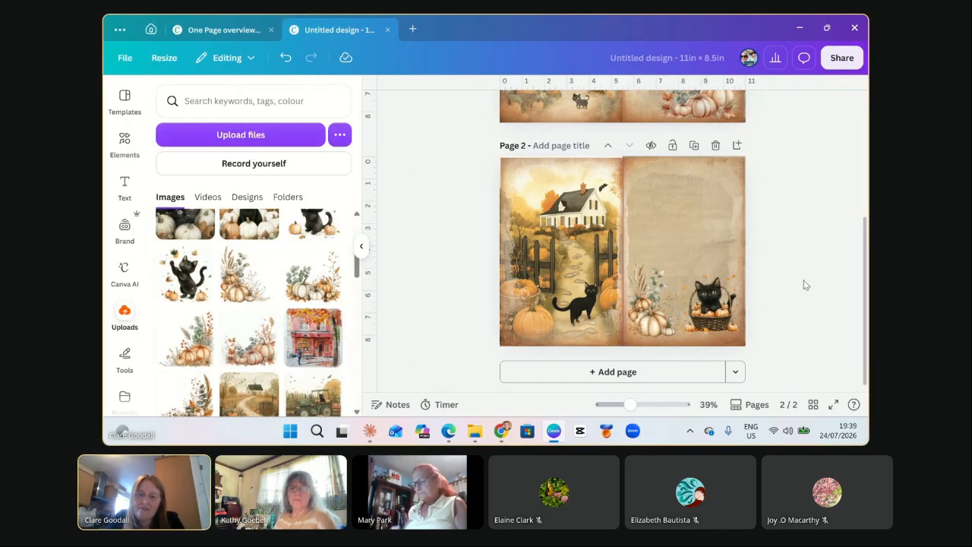
Hide the uploaded images, compare both finished pages and duplicate page 2.
{"action": "scroll", "coordinate": [795, 213], "scroll_direction": "up", "scroll_amount": 3}
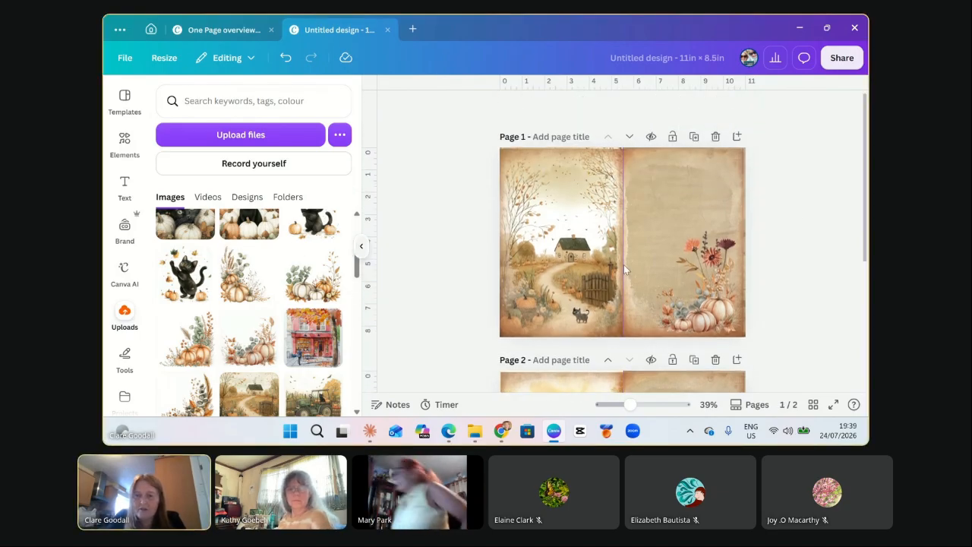
{"action": "left_click", "coordinate": [362, 246]}
{"action": "scroll", "coordinate": [706, 245], "scroll_direction": "down", "scroll_amount": 1}
{"action": "scroll", "coordinate": [704, 250], "scroll_direction": "down", "scroll_amount": 3}
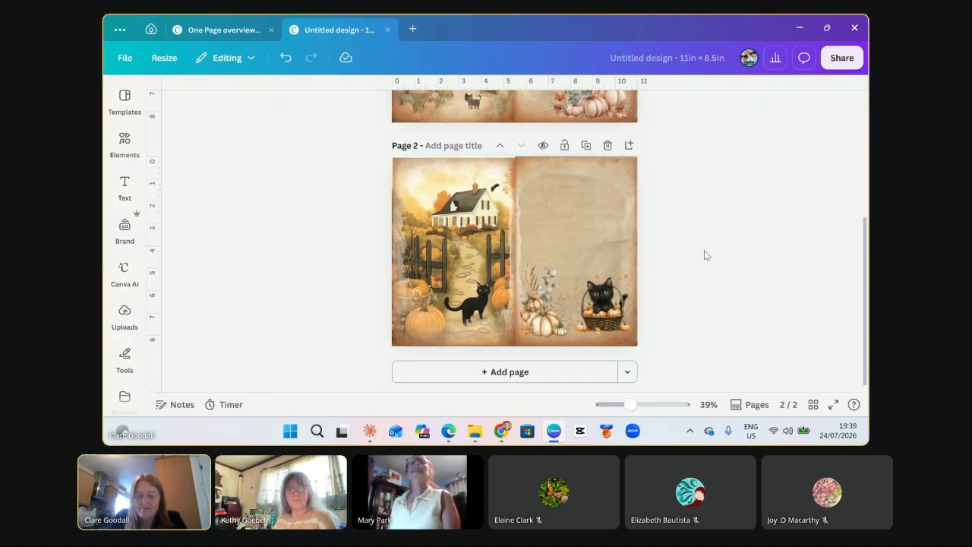
{"action": "scroll", "coordinate": [704, 255], "scroll_direction": "up", "scroll_amount": 3}
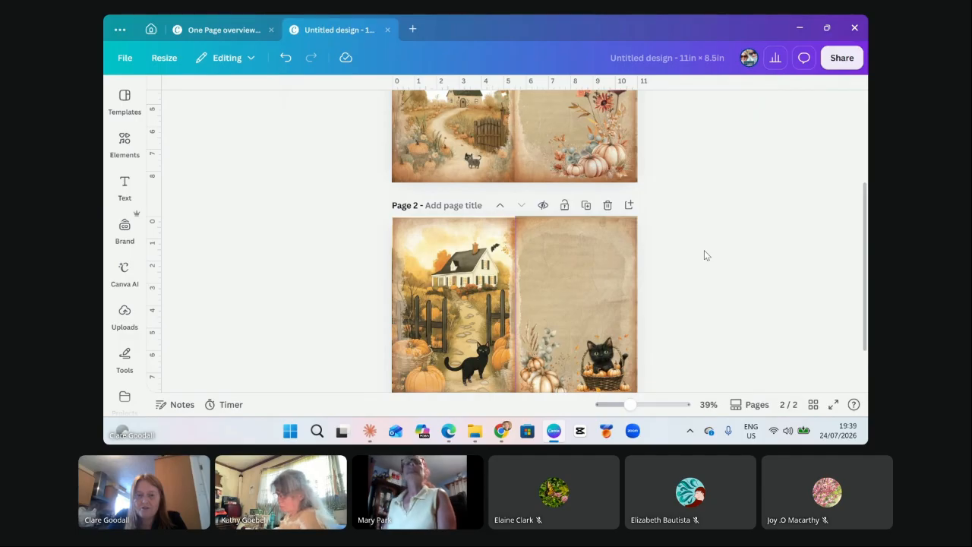
{"action": "scroll", "coordinate": [704, 255], "scroll_direction": "up", "scroll_amount": 2}
{"action": "scroll", "coordinate": [715, 330], "scroll_direction": "down", "scroll_amount": 4}
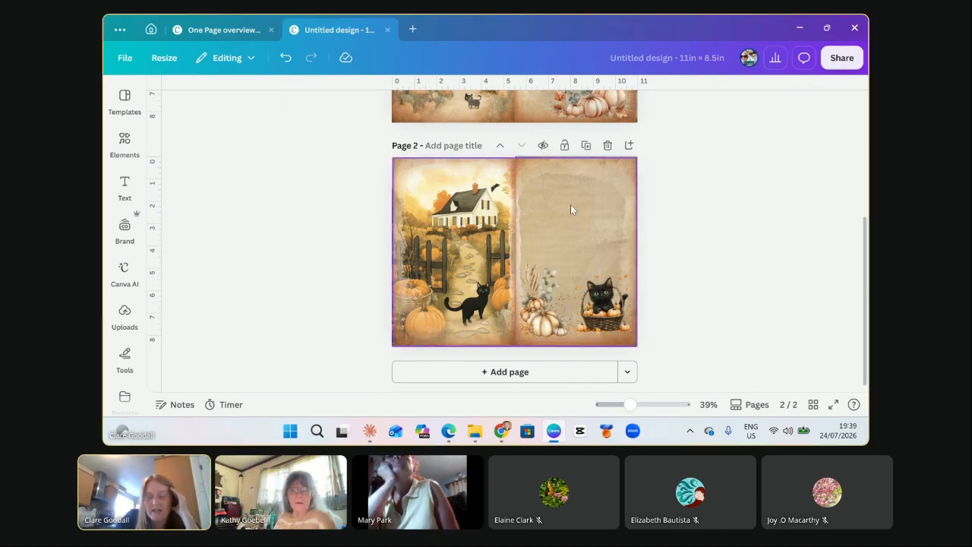
{"action": "left_click", "coordinate": [586, 145]}
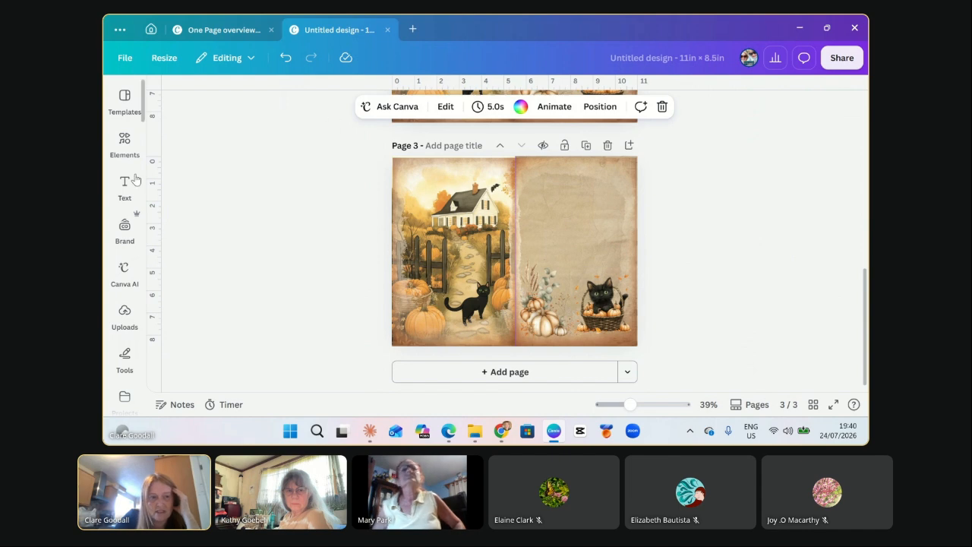
Add a plain solid line from the shapes collection and place it near the top of page 3's blank parchment half.
{"action": "left_click", "coordinate": [124, 141]}
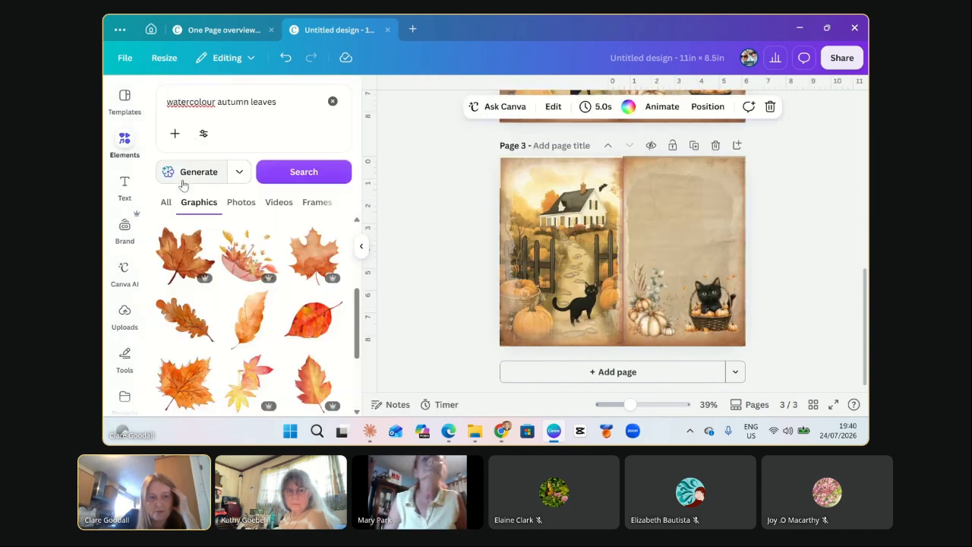
{"action": "left_click", "coordinate": [332, 101]}
{"action": "left_click", "coordinate": [179, 101]}
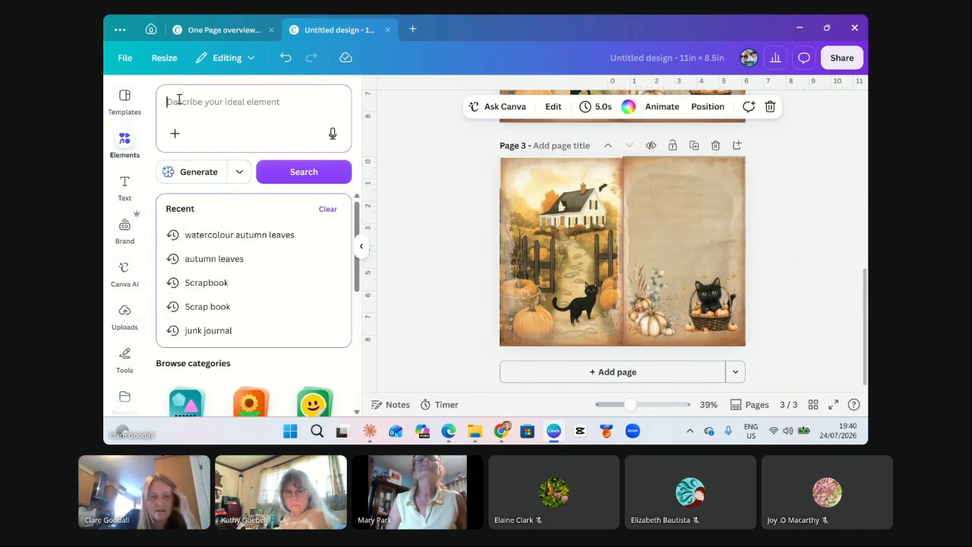
{"action": "left_click", "coordinate": [322, 371]}
{"action": "scroll", "coordinate": [291, 373], "scroll_direction": "down", "scroll_amount": 5}
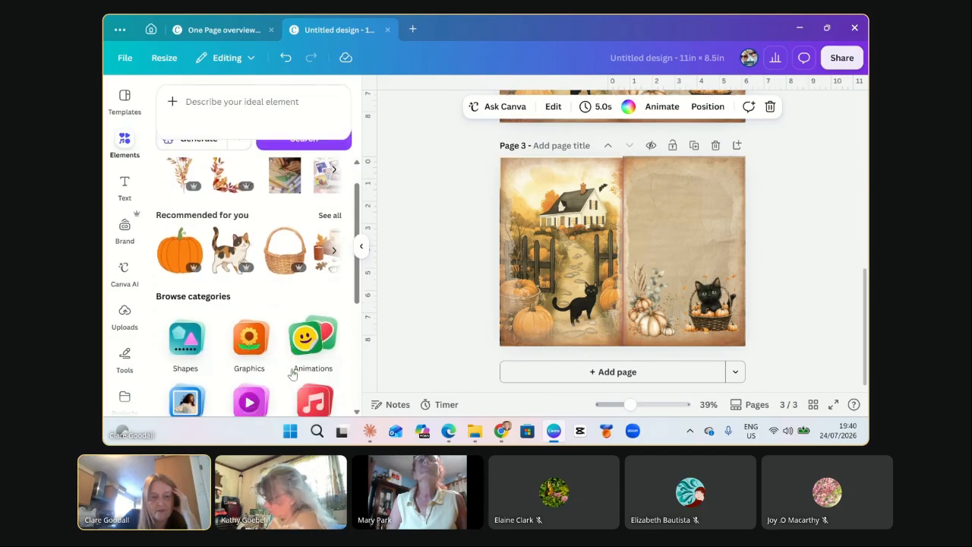
{"action": "left_click", "coordinate": [186, 255]}
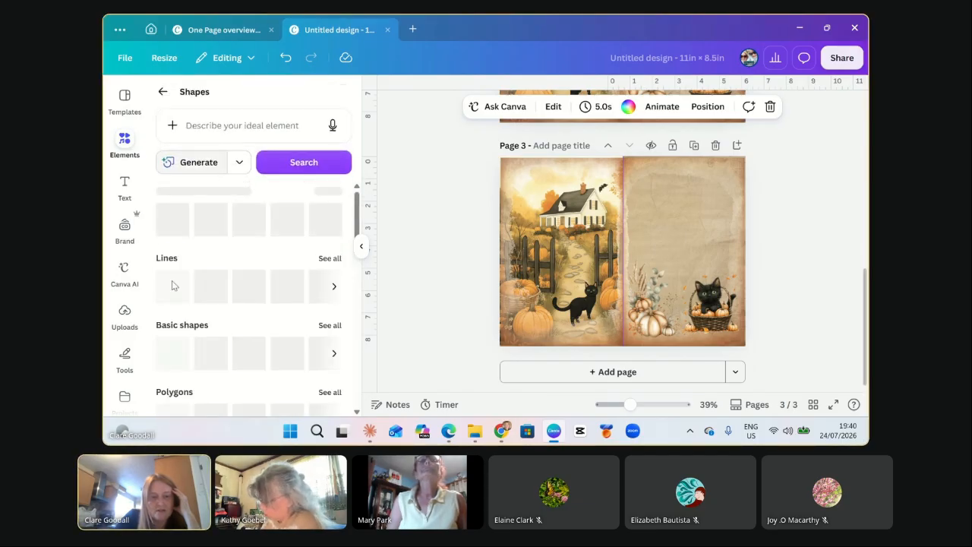
{"action": "left_click", "coordinate": [172, 285]}
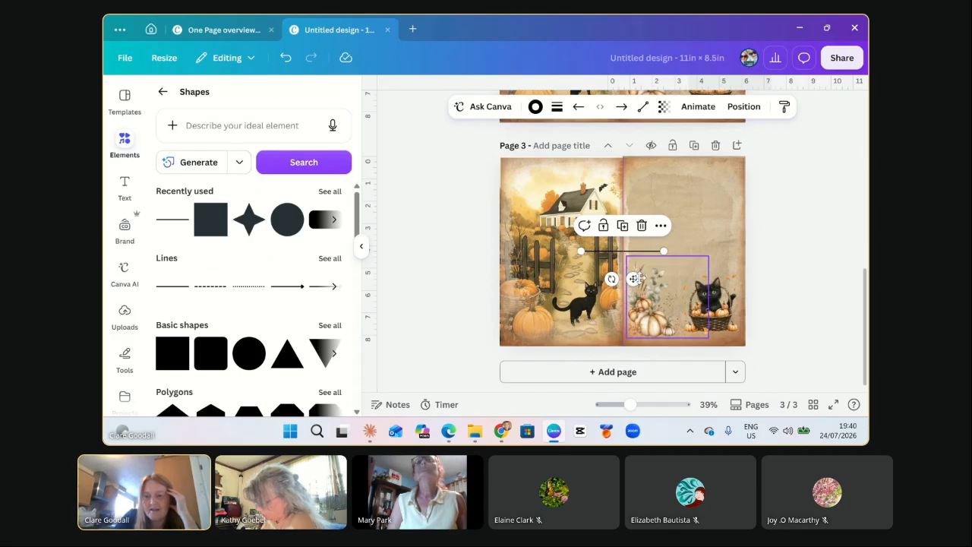
{"action": "mouse_move", "coordinate": [632, 279]}
{"action": "left_mouse_down"}
{"action": "mouse_move", "coordinate": [683, 235]}
{"action": "mouse_move", "coordinate": [686, 216]}
{"action": "left_mouse_up"}
Recolour the line with the darkest brown from the parchment's photo colours and set its transparency to 62.
{"action": "left_click", "coordinate": [536, 106]}
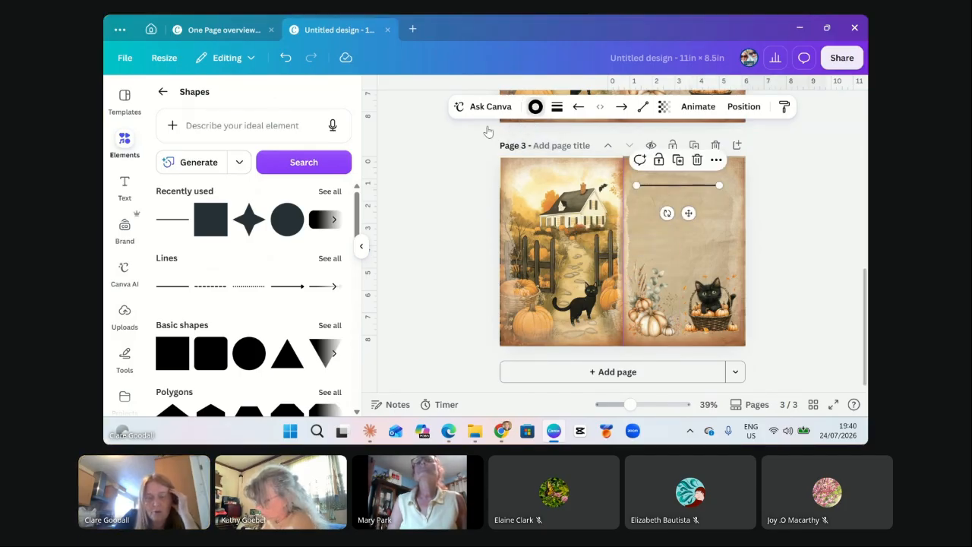
{"action": "scroll", "coordinate": [313, 389], "scroll_direction": "down", "scroll_amount": 1}
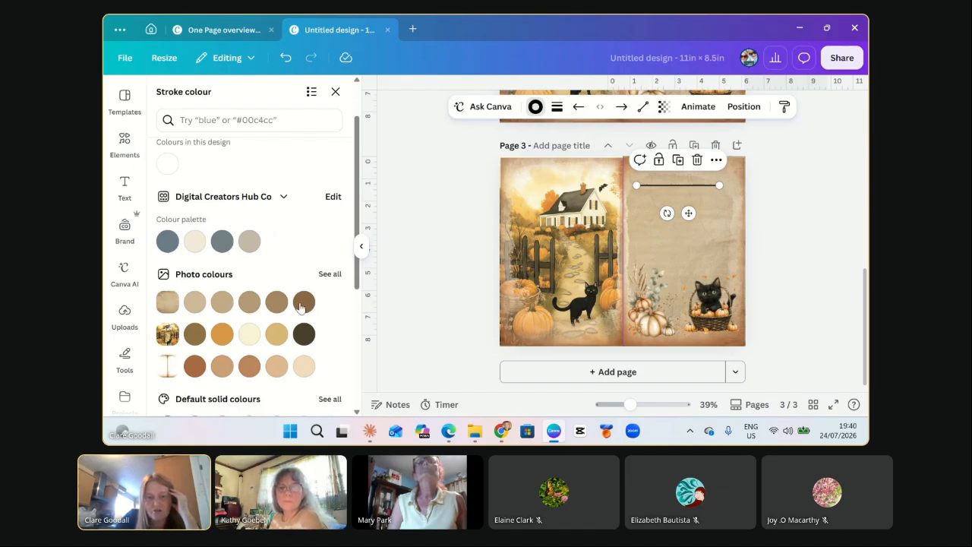
{"action": "left_click", "coordinate": [304, 334]}
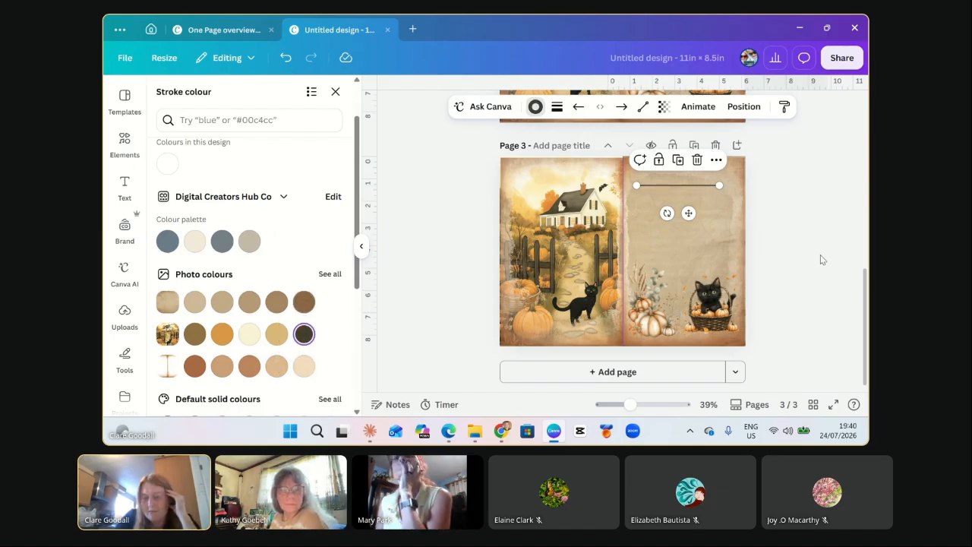
{"action": "left_click", "coordinate": [306, 305]}
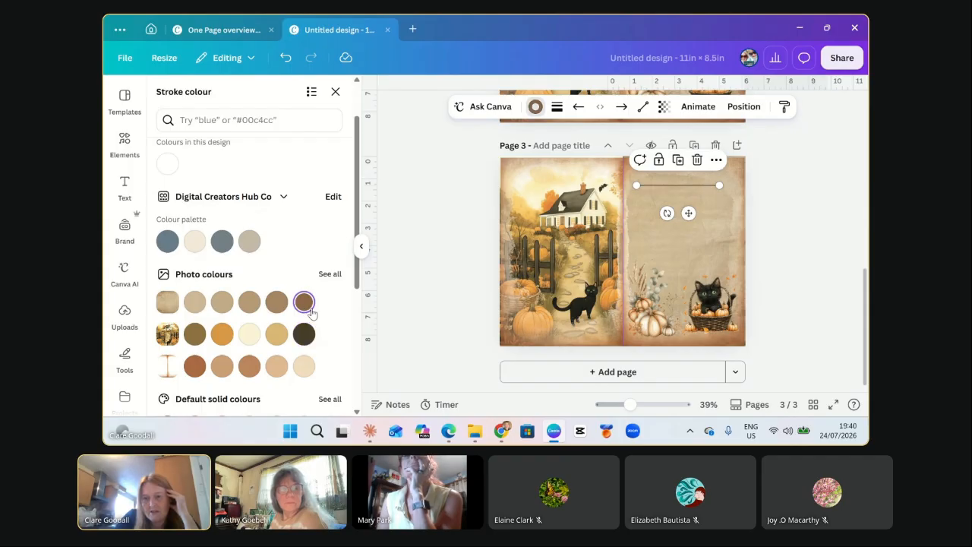
{"action": "left_click", "coordinate": [663, 107]}
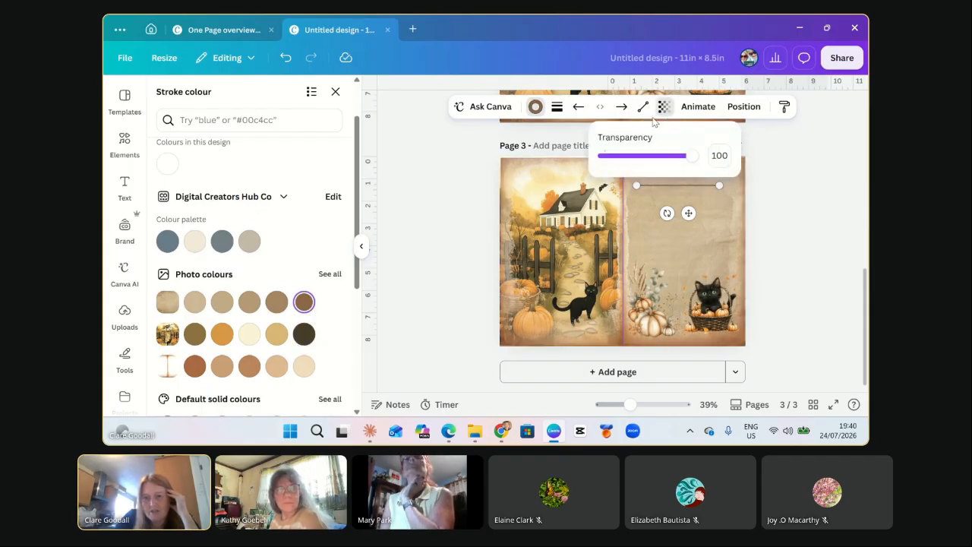
{"action": "left_click_drag", "start_coordinate": [690, 155], "coordinate": [685, 157]}
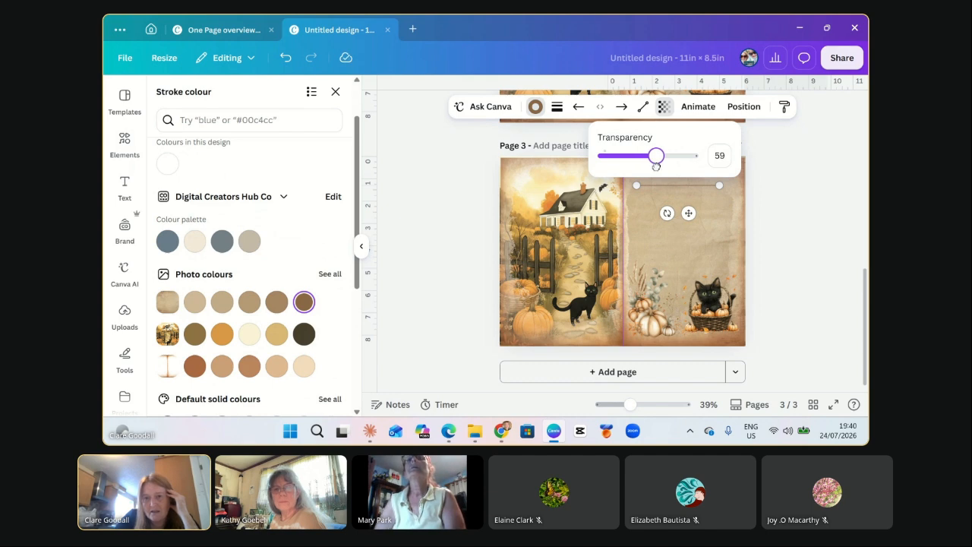
{"action": "left_click_drag", "start_coordinate": [655, 165], "coordinate": [658, 167]}
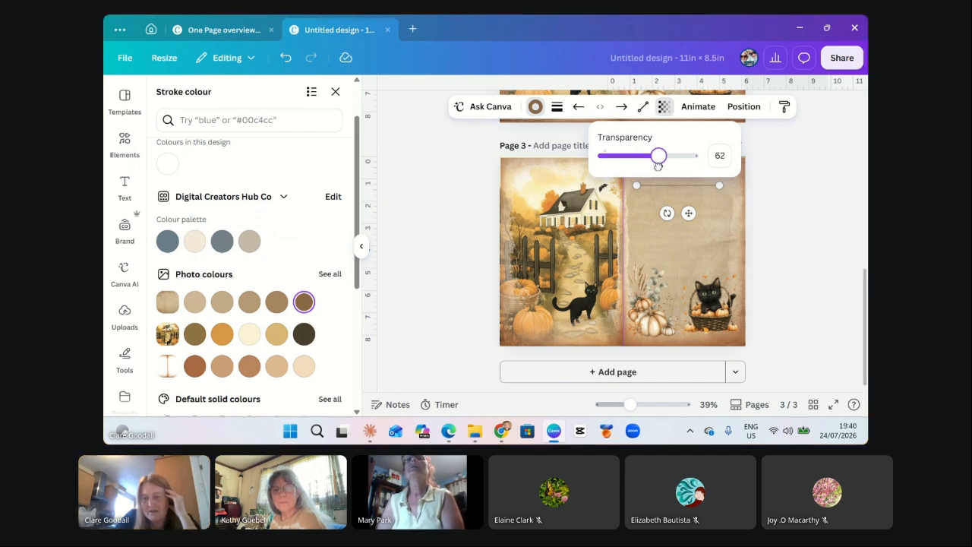
Change the stroke weight of the line on page 3 and extend its right end closer to the page edge.
{"action": "left_click", "coordinate": [557, 107]}
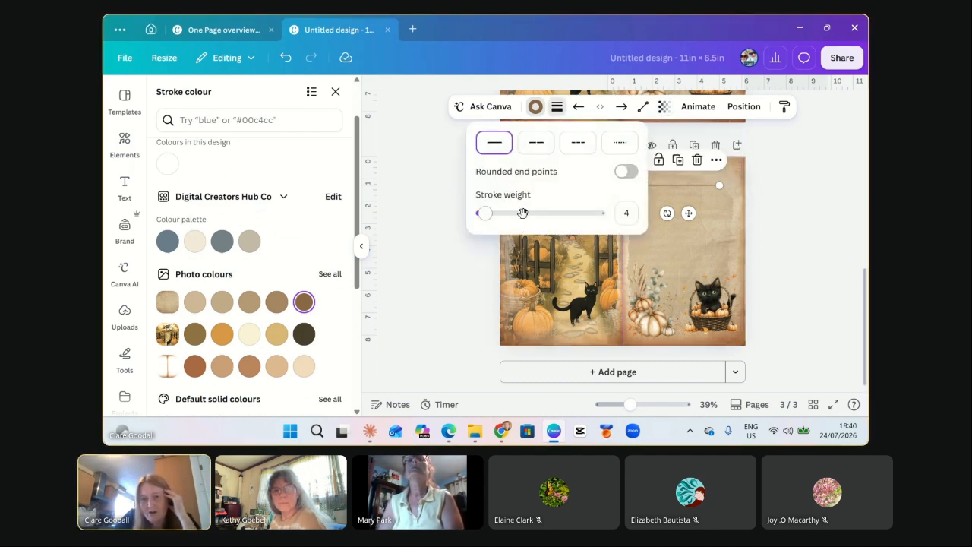
{"action": "double_click", "coordinate": [623, 215]}
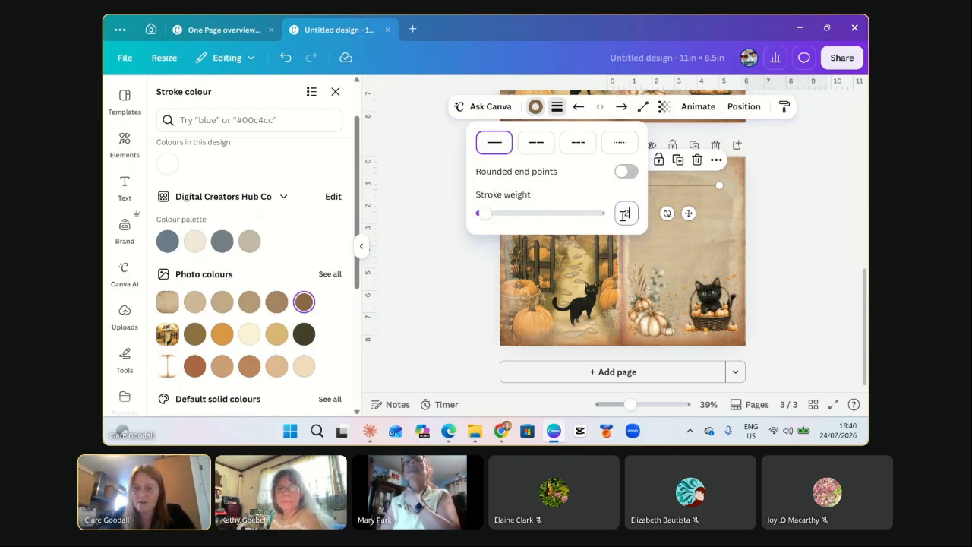
{"action": "key", "text": "Return"}
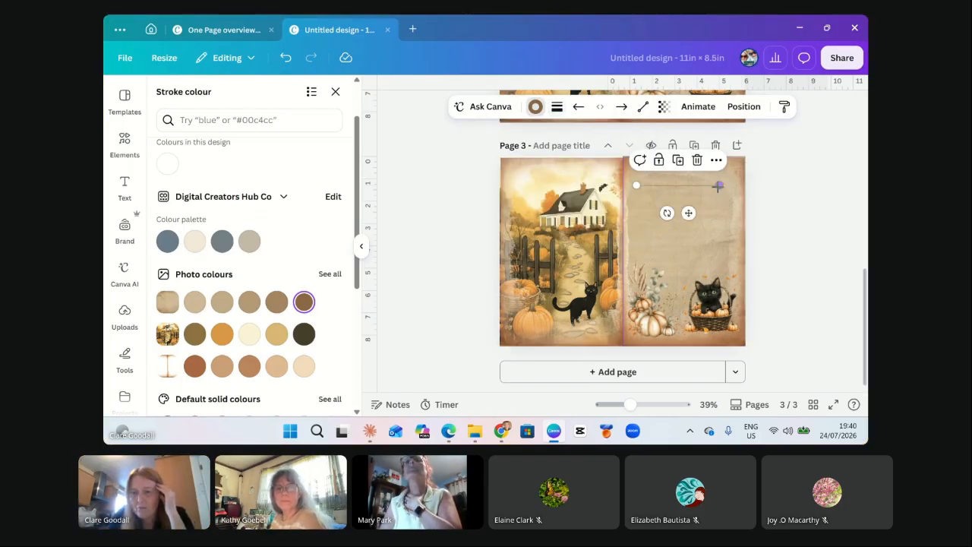
{"action": "left_click_drag", "start_coordinate": [718, 185], "coordinate": [727, 185]}
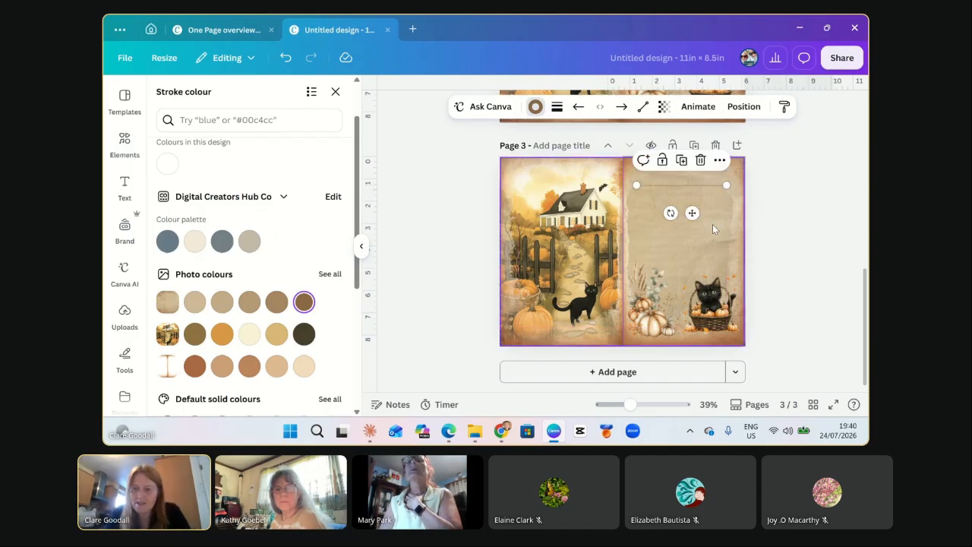
Duplicate the line just beneath itself, and duplicate that pair underneath to make four stacked writing lines.
{"action": "left_click", "coordinate": [684, 163]}
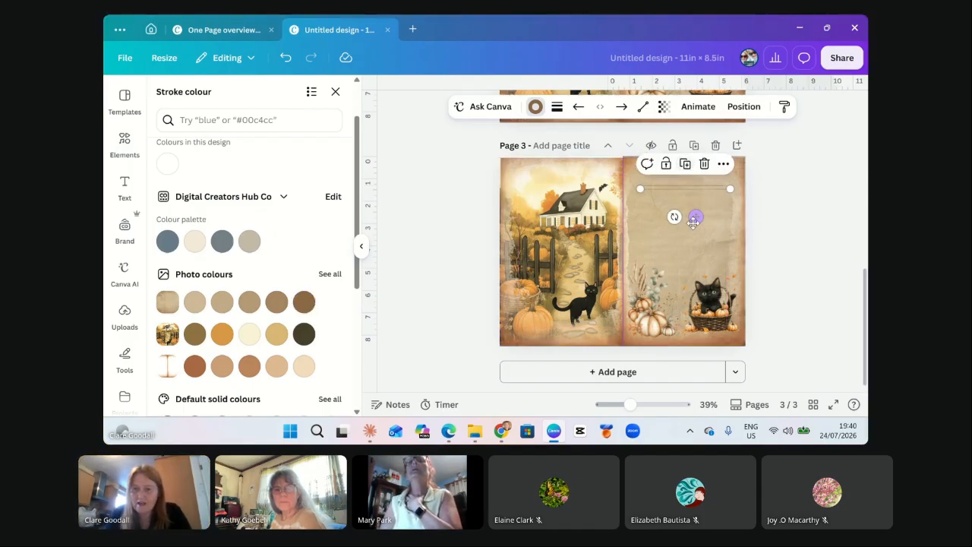
{"action": "left_click_drag", "start_coordinate": [695, 219], "coordinate": [691, 227]}
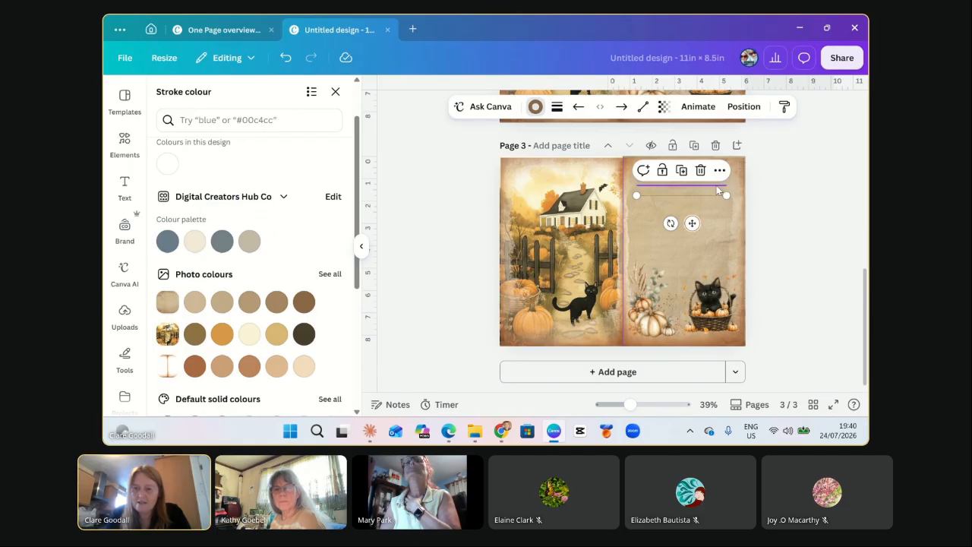
{"action": "left_click", "coordinate": [714, 187], "text": "shift"}
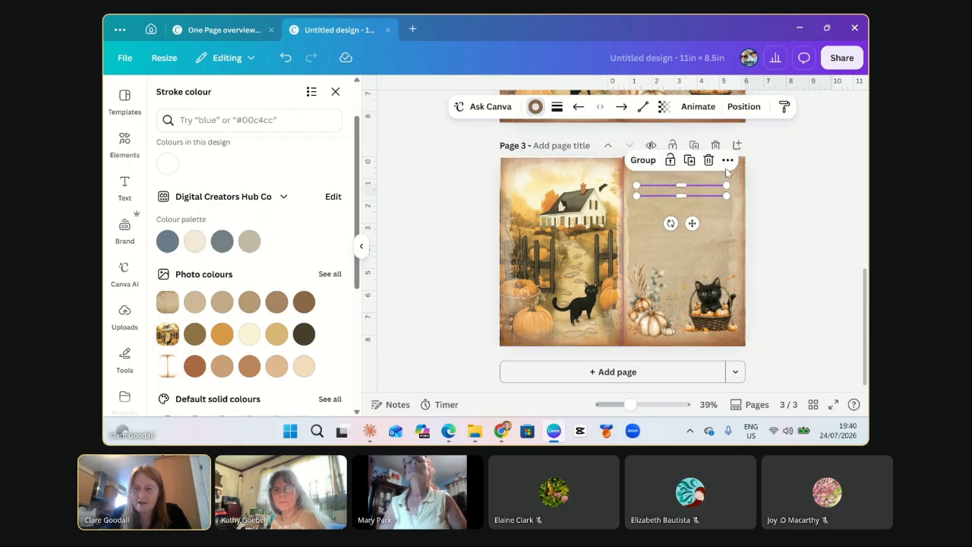
{"action": "left_click", "coordinate": [693, 164]}
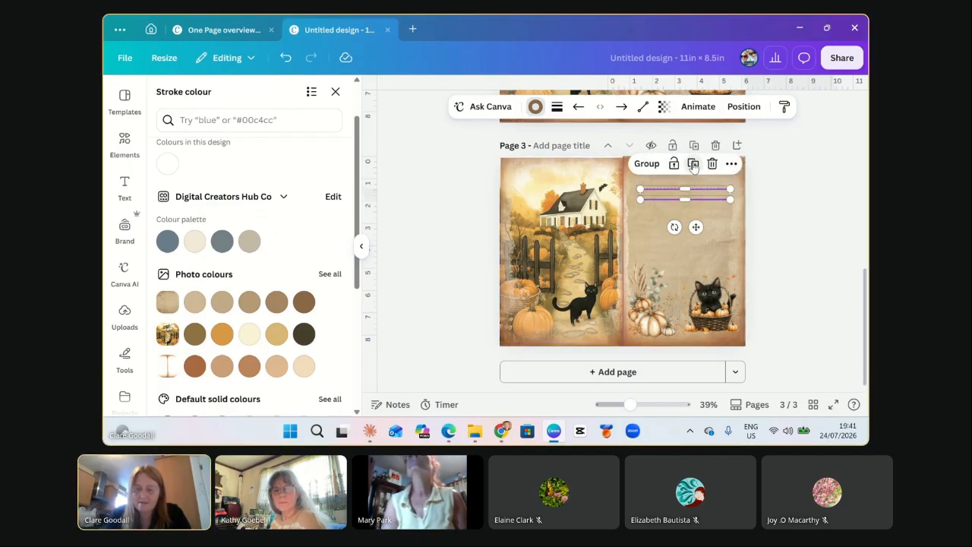
{"action": "left_click_drag", "start_coordinate": [695, 230], "coordinate": [690, 247]}
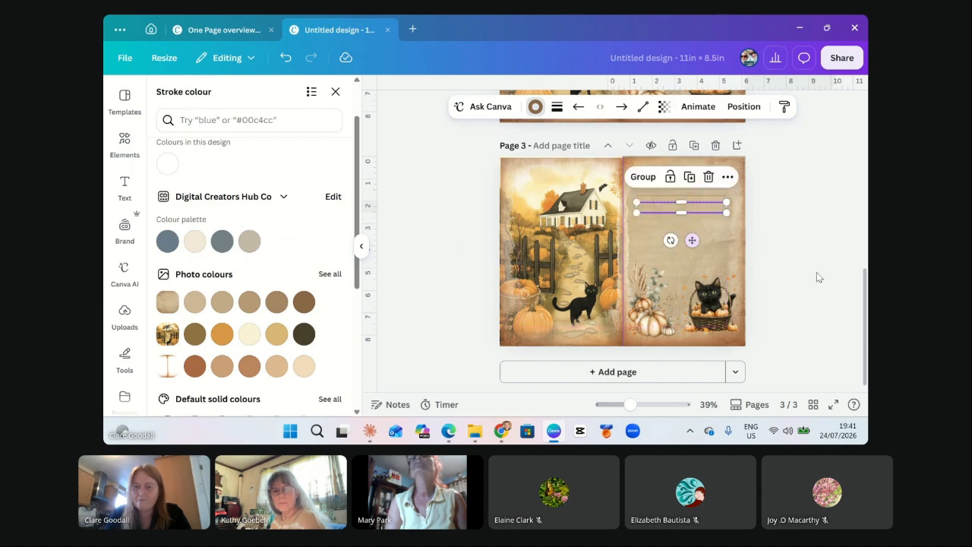
{"action": "left_click", "coordinate": [728, 245]}
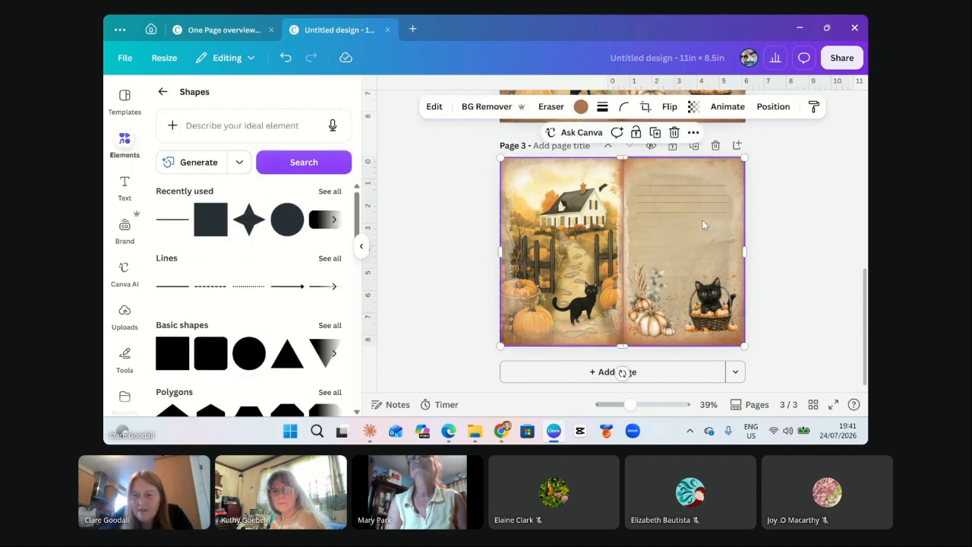
Duplicate the lowest writing line twice, leaving both copies just beneath it for six lines in total.
{"action": "left_click", "coordinate": [699, 213]}
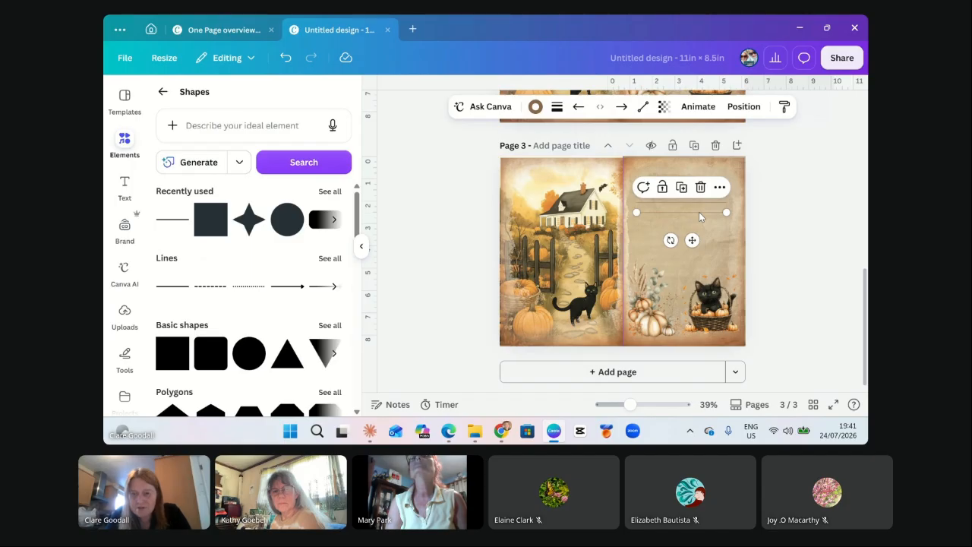
{"action": "left_click_drag", "start_coordinate": [700, 215], "coordinate": [708, 223]}
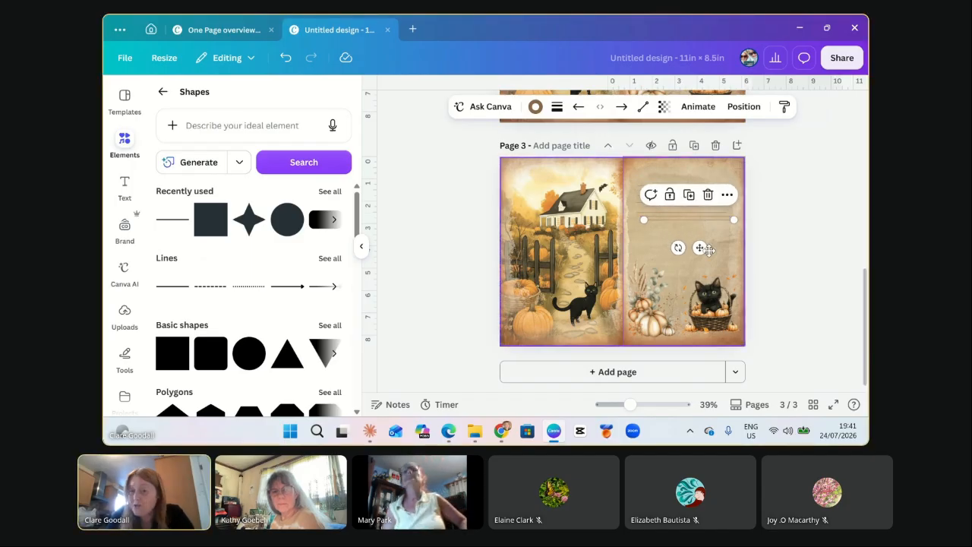
{"action": "left_click", "coordinate": [709, 250]}
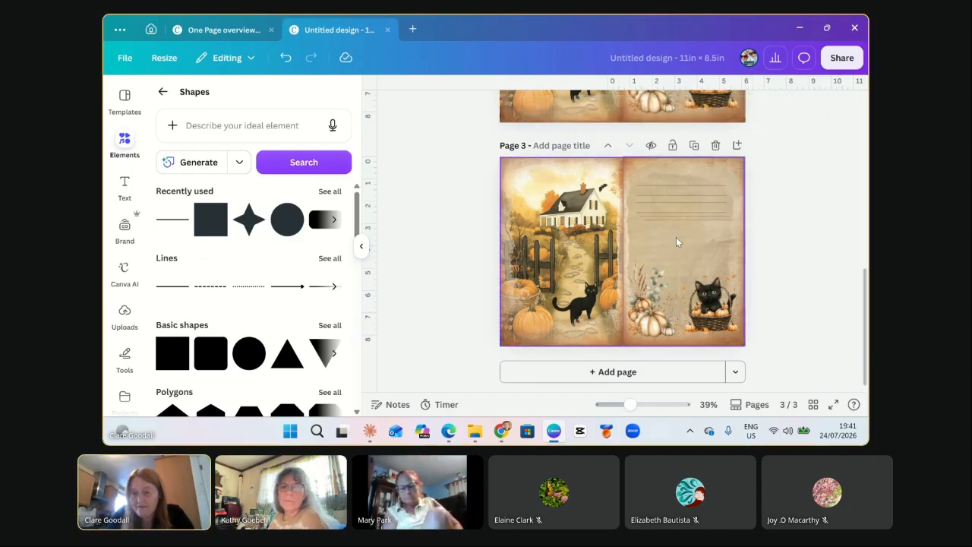
{"action": "left_click", "coordinate": [679, 221]}
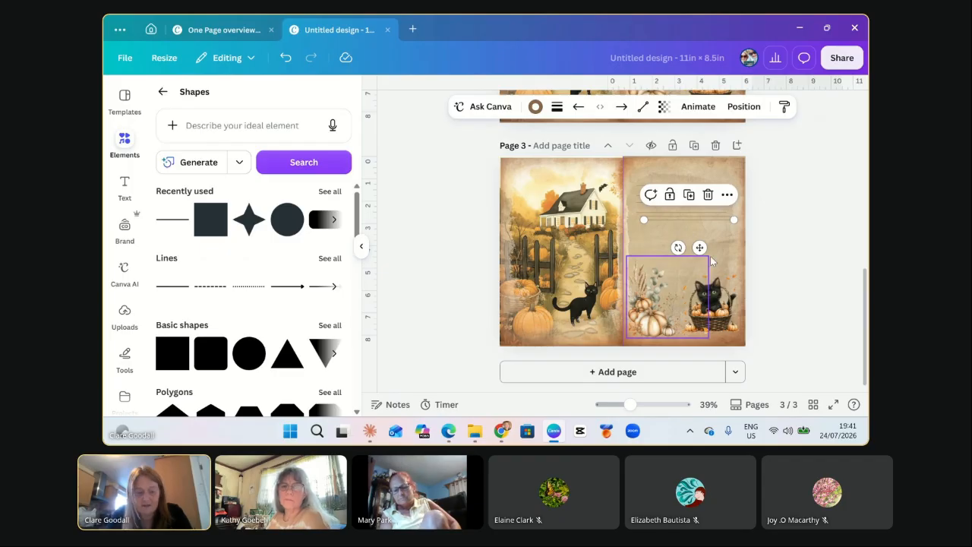
{"action": "left_click", "coordinate": [661, 218]}
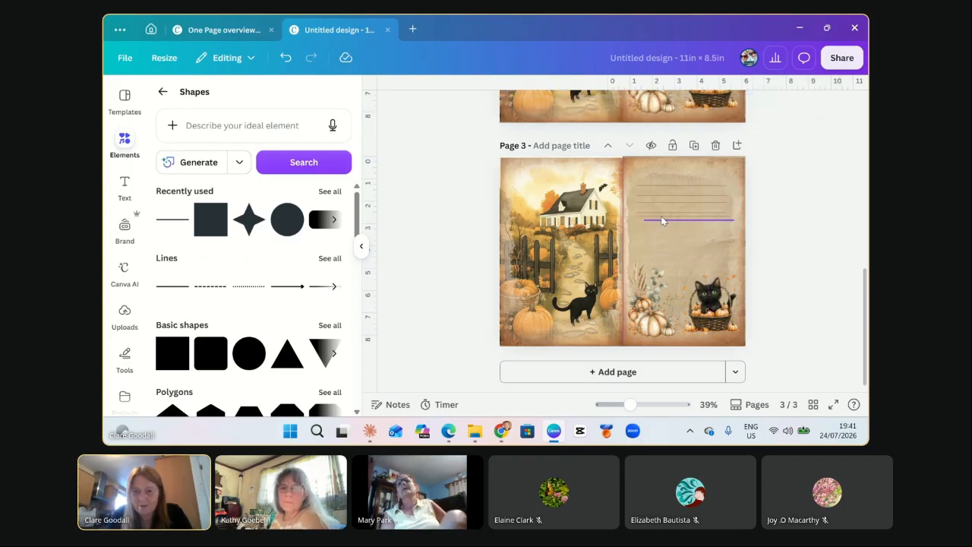
{"action": "left_click", "coordinate": [660, 220]}
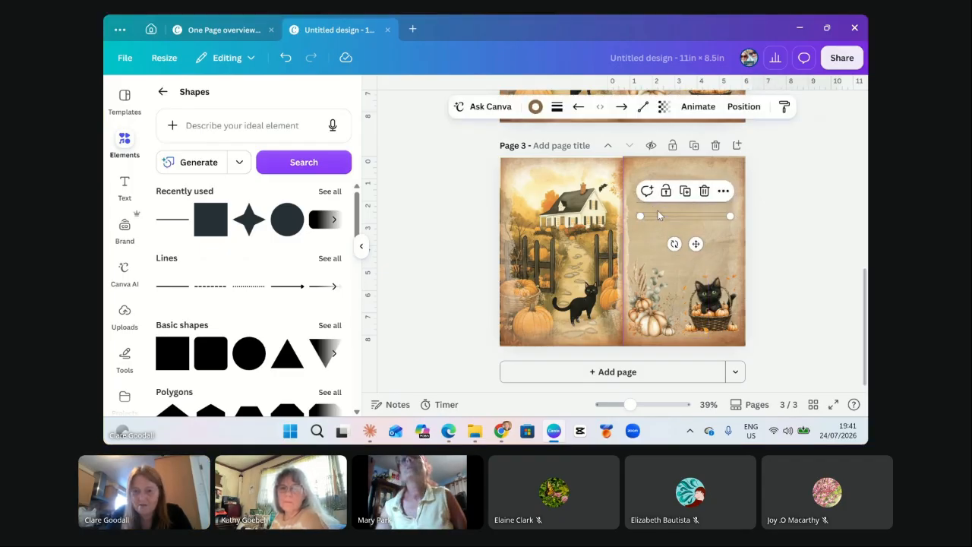
{"action": "left_click", "coordinate": [650, 236]}
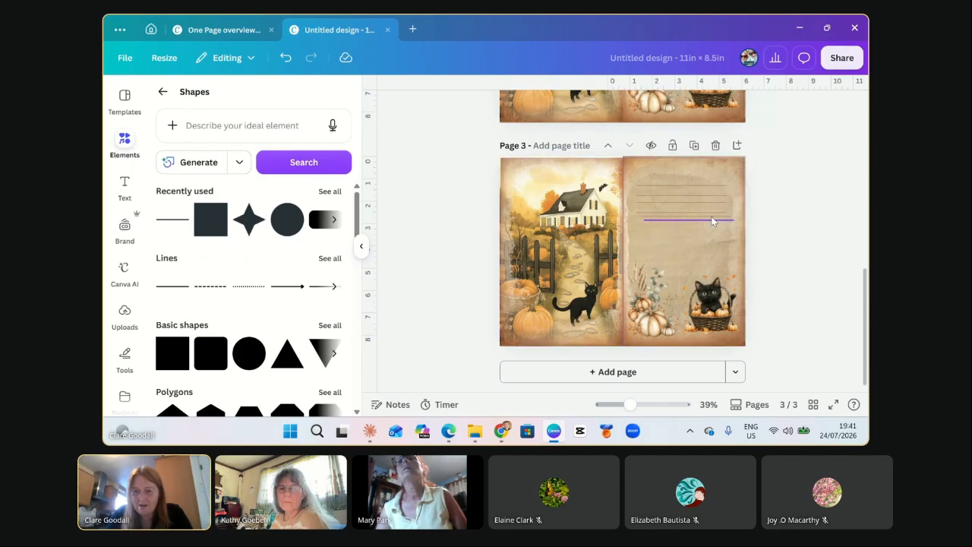
{"action": "left_click", "coordinate": [691, 187]}
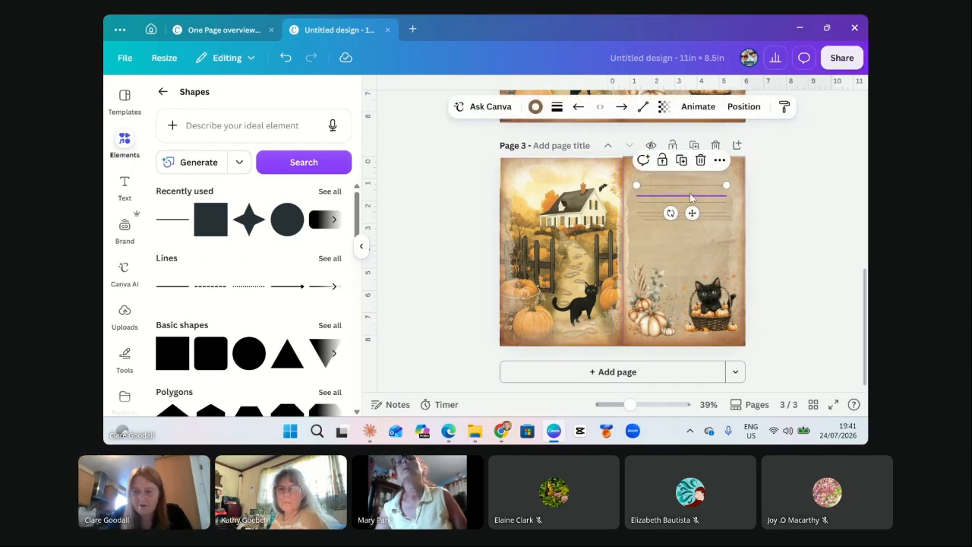
{"action": "left_click", "coordinate": [688, 201], "text": "shift"}
{"action": "left_click", "coordinate": [689, 199], "text": "shift"}
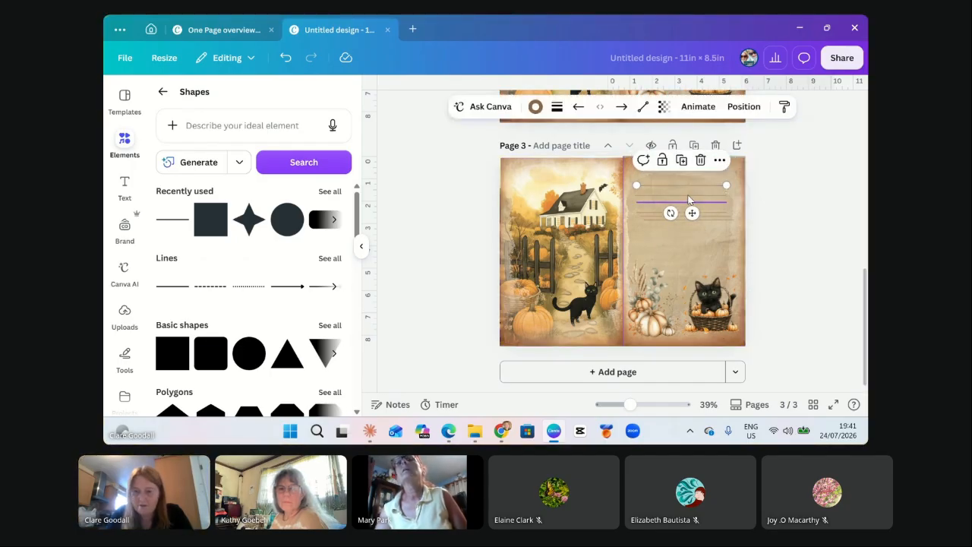
{"action": "left_click", "coordinate": [651, 403]}
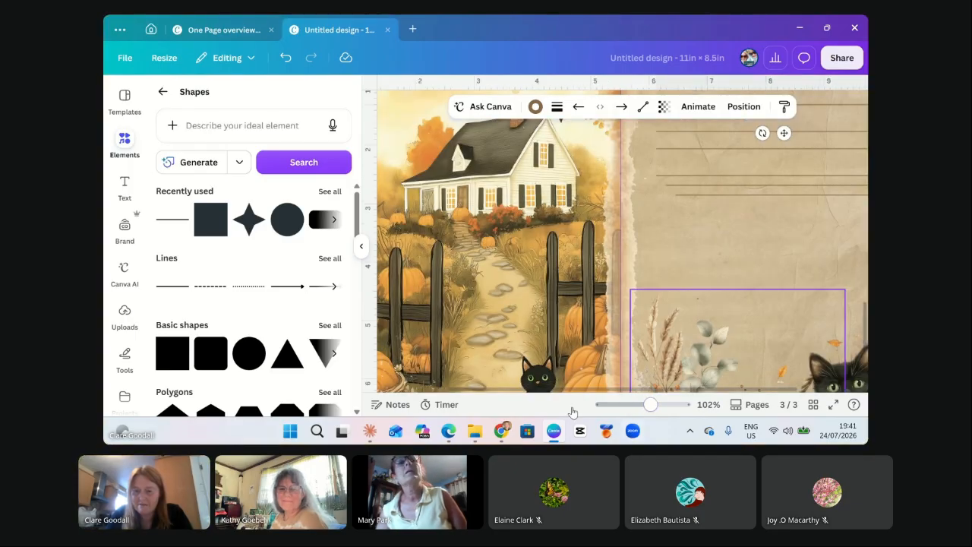
{"action": "left_click", "coordinate": [678, 294]}
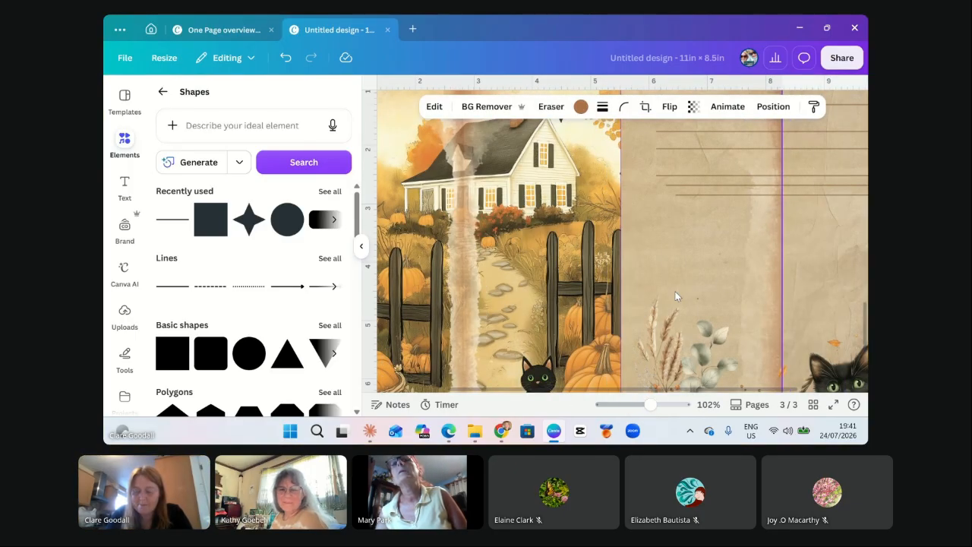
{"action": "left_click", "coordinate": [688, 253]}
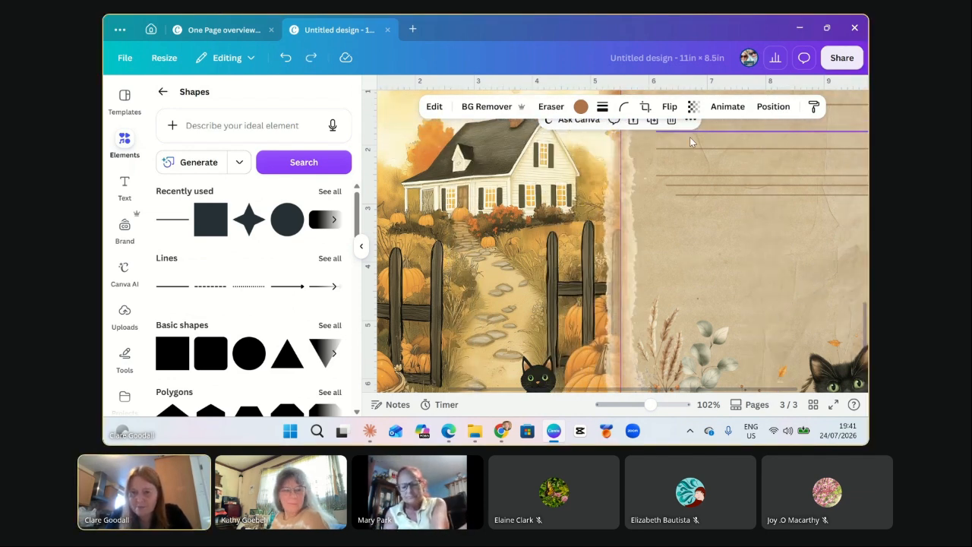
{"action": "scroll", "coordinate": [629, 204], "scroll_direction": "up", "scroll_amount": 2}
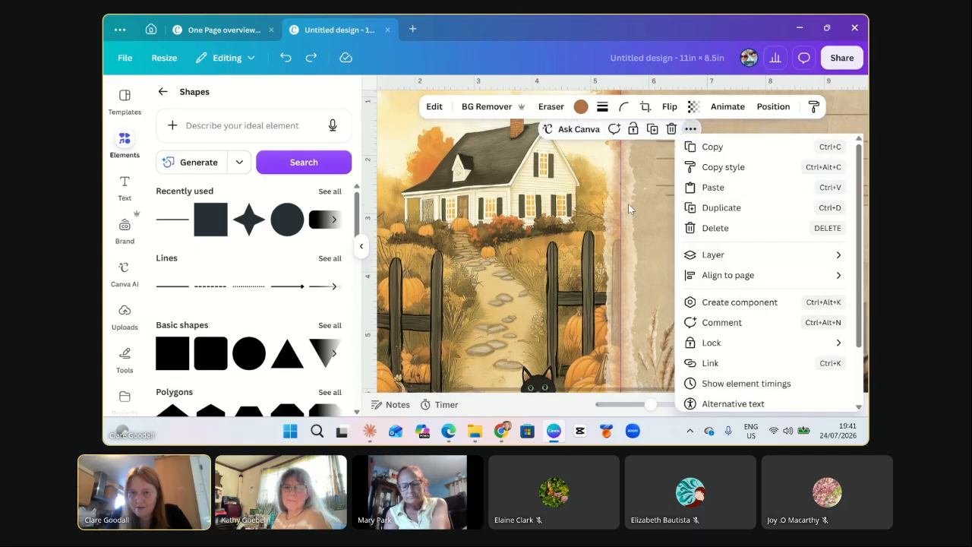
{"action": "left_click", "coordinate": [665, 190]}
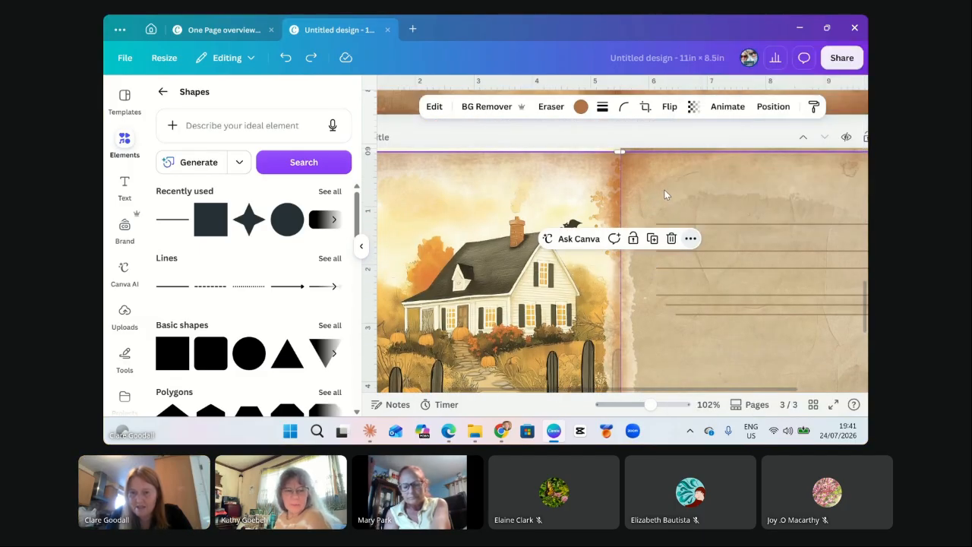
Select all six writing lines and use Tidy up to align them and space them evenly.
{"action": "left_click", "coordinate": [757, 223]}
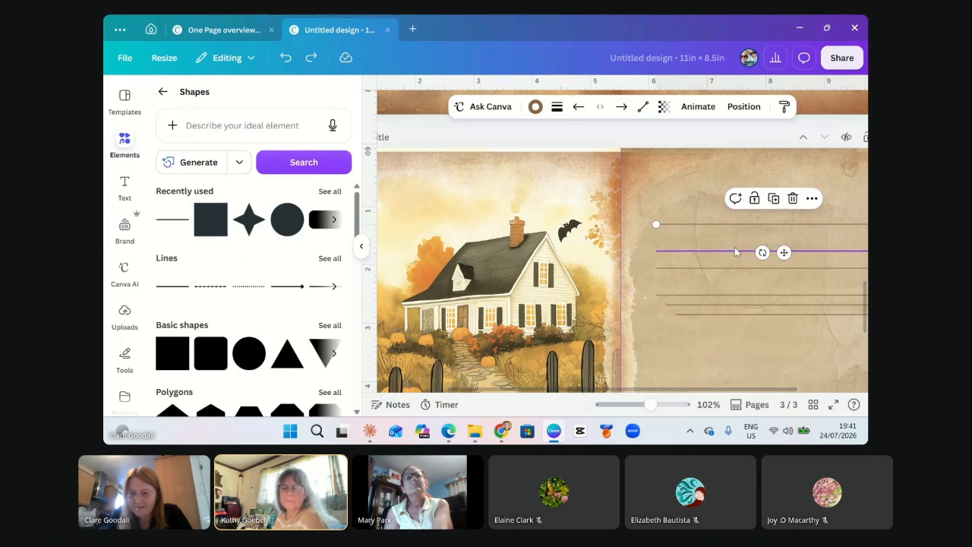
{"action": "left_click", "coordinate": [735, 251], "text": "shift"}
{"action": "left_click", "coordinate": [739, 268], "text": "shift"}
{"action": "left_click", "coordinate": [739, 295], "text": "shift"}
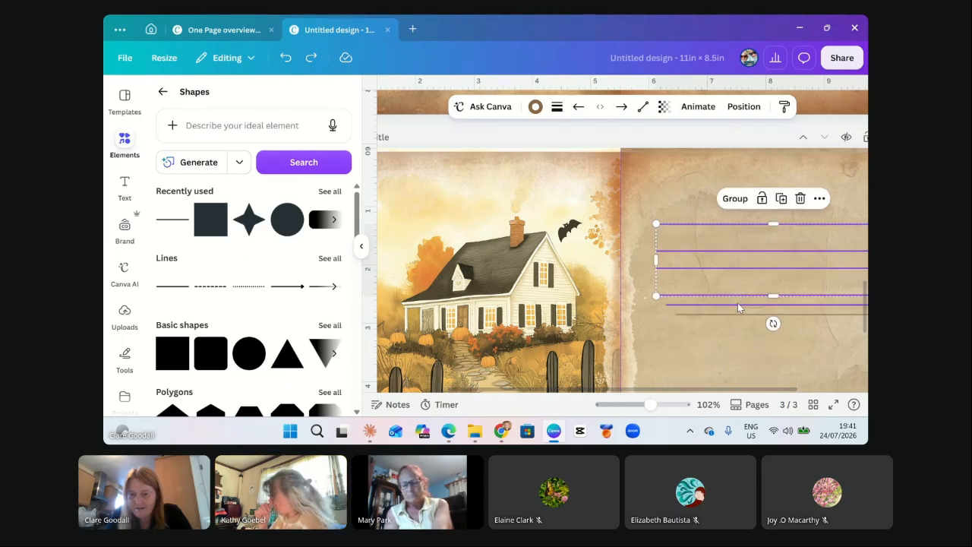
{"action": "left_click", "coordinate": [739, 306], "text": "shift"}
{"action": "left_click", "coordinate": [742, 313], "text": "shift"}
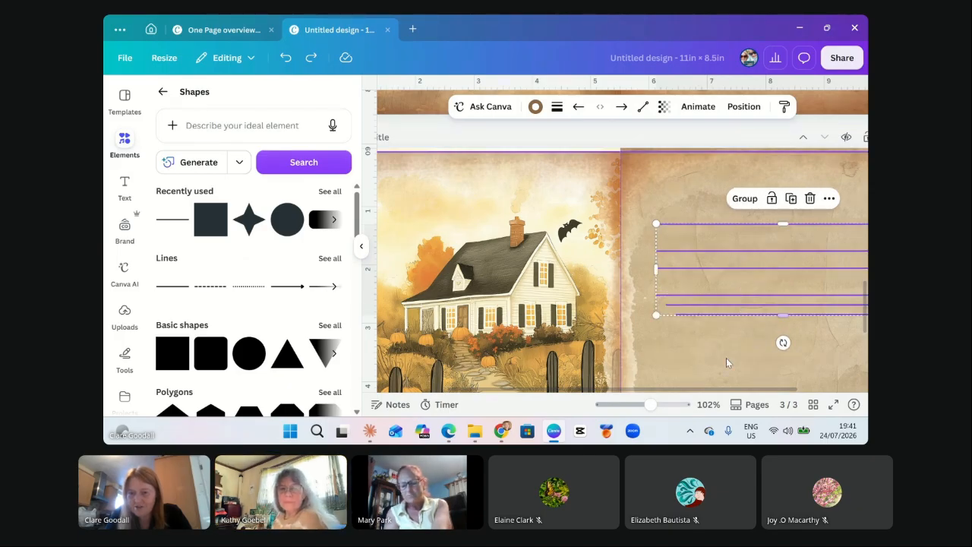
{"action": "left_click", "coordinate": [741, 108]}
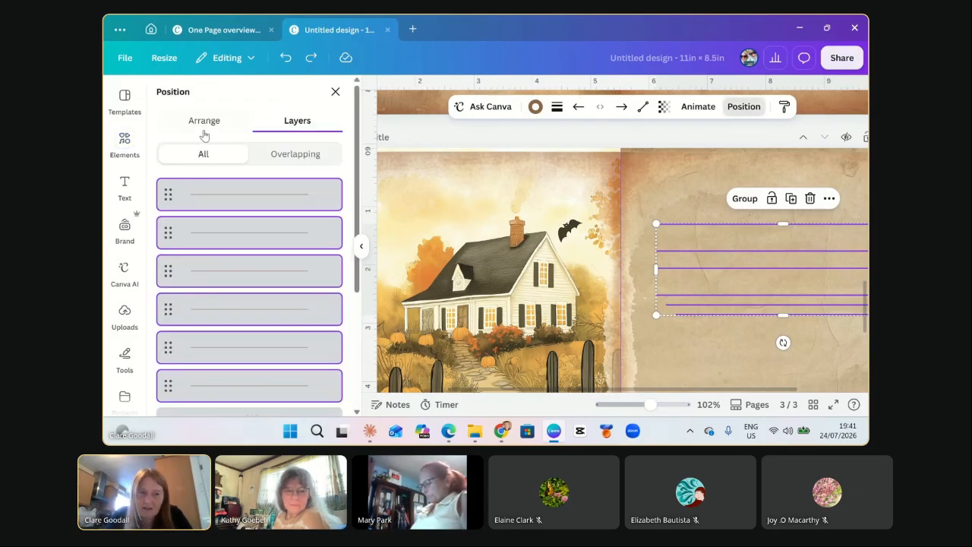
{"action": "left_click", "coordinate": [203, 122]}
{"action": "scroll", "coordinate": [258, 342], "scroll_direction": "down", "scroll_amount": 1}
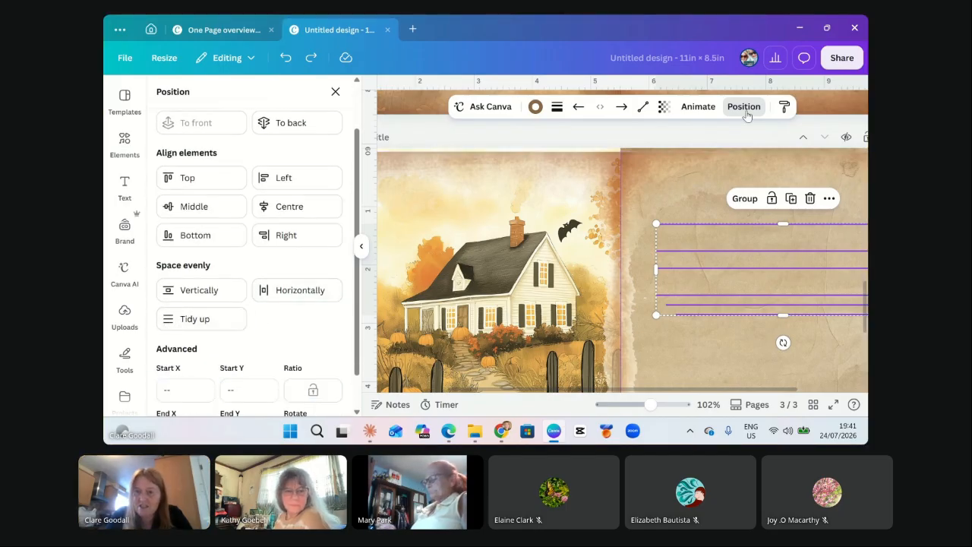
{"action": "left_click", "coordinate": [189, 320]}
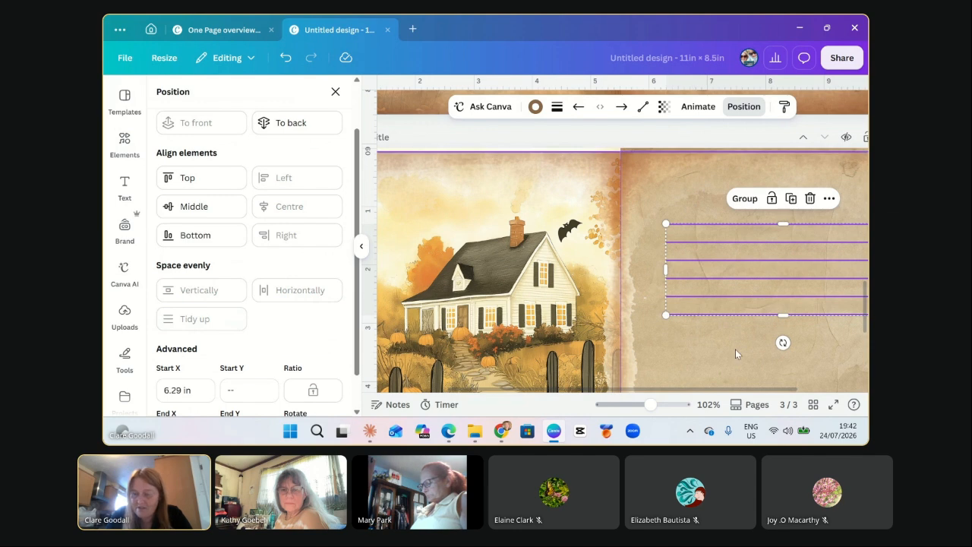
{"action": "left_click", "coordinate": [700, 350]}
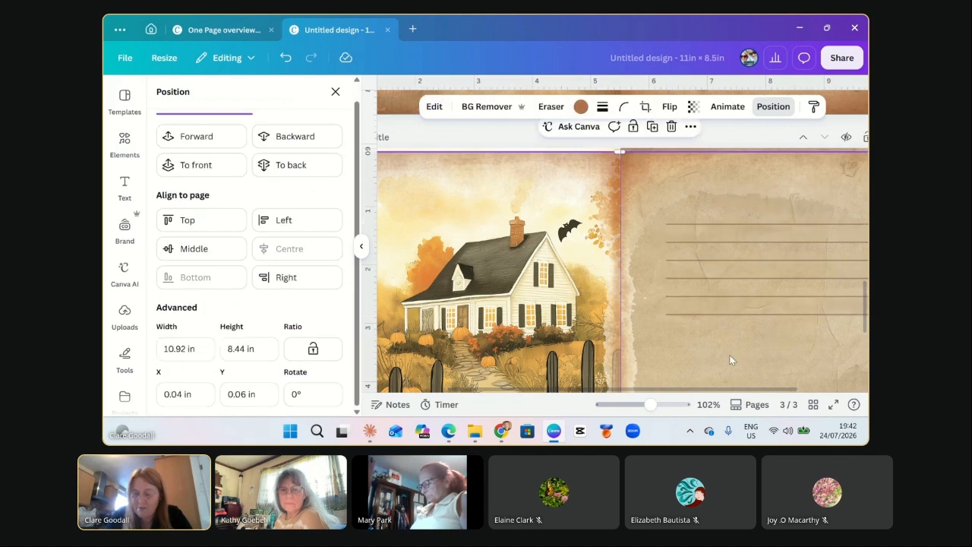
Select all six writing lines on page 3 and duplicate them as a set.
{"action": "left_click", "coordinate": [787, 283]}
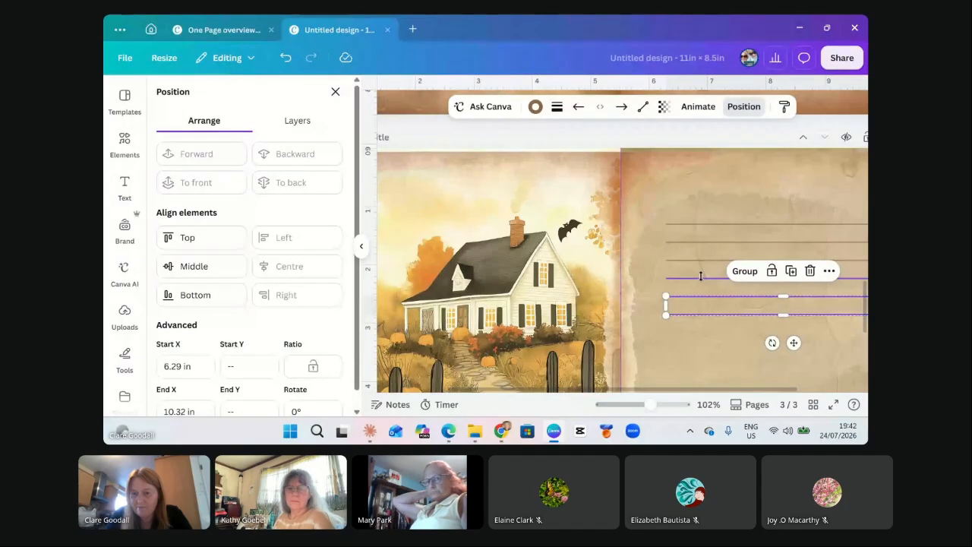
{"action": "left_click", "coordinate": [702, 278], "text": "shift"}
{"action": "left_click", "coordinate": [701, 260], "text": "shift"}
{"action": "left_click", "coordinate": [703, 242], "text": "shift"}
{"action": "left_click", "coordinate": [704, 226], "text": "shift"}
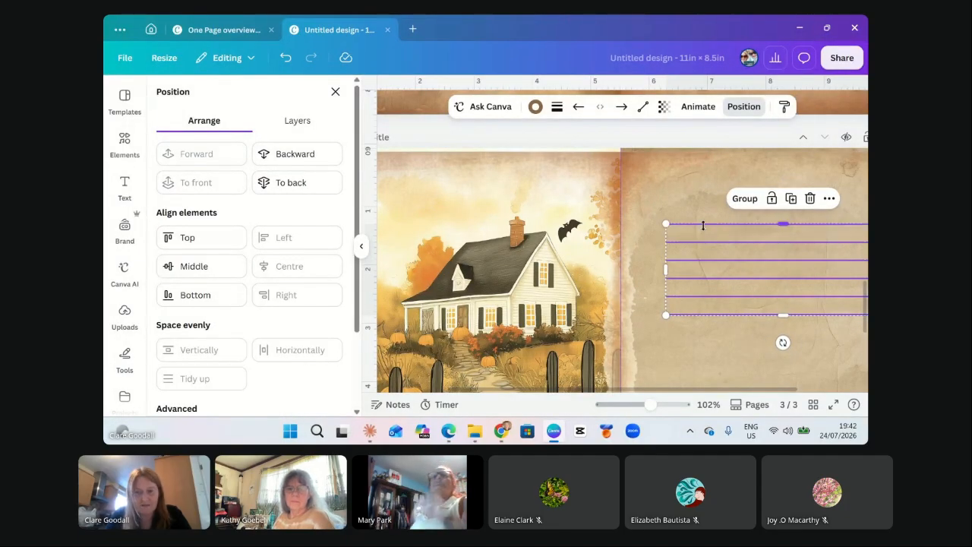
{"action": "left_click", "coordinate": [792, 199]}
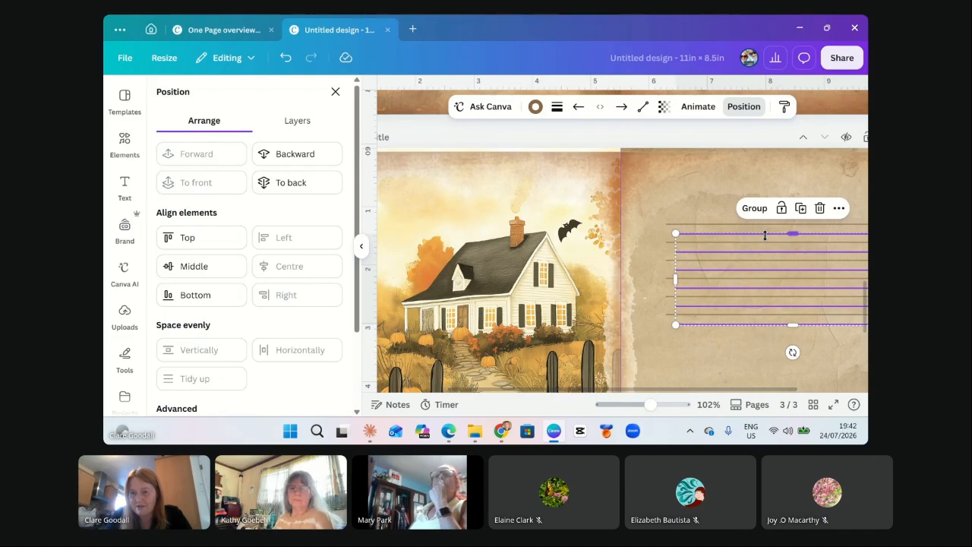
Group the six copied lines and move the group beneath the original set, left-aligned with it at X 6.29 in.
{"action": "left_click_drag", "start_coordinate": [792, 234], "coordinate": [759, 313]}
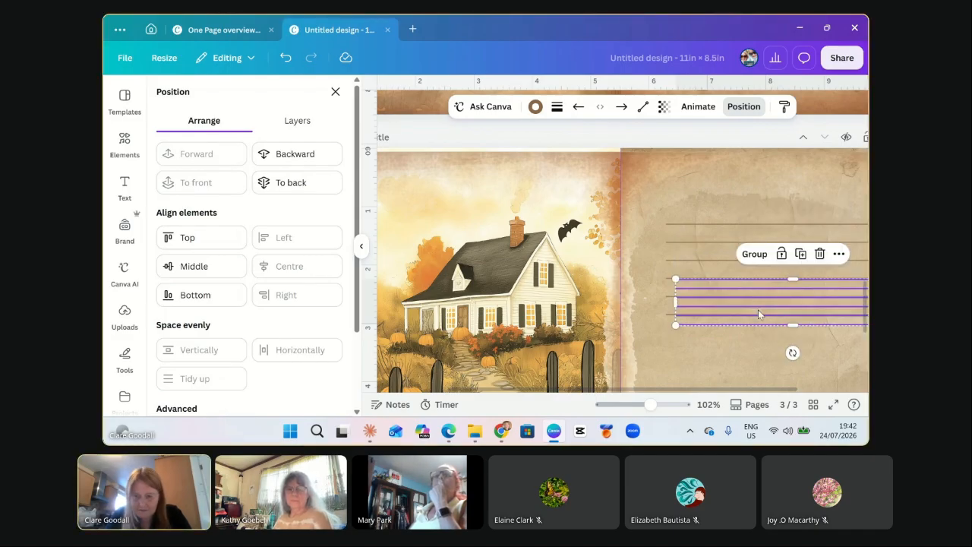
{"action": "key", "text": "ctrl+z"}
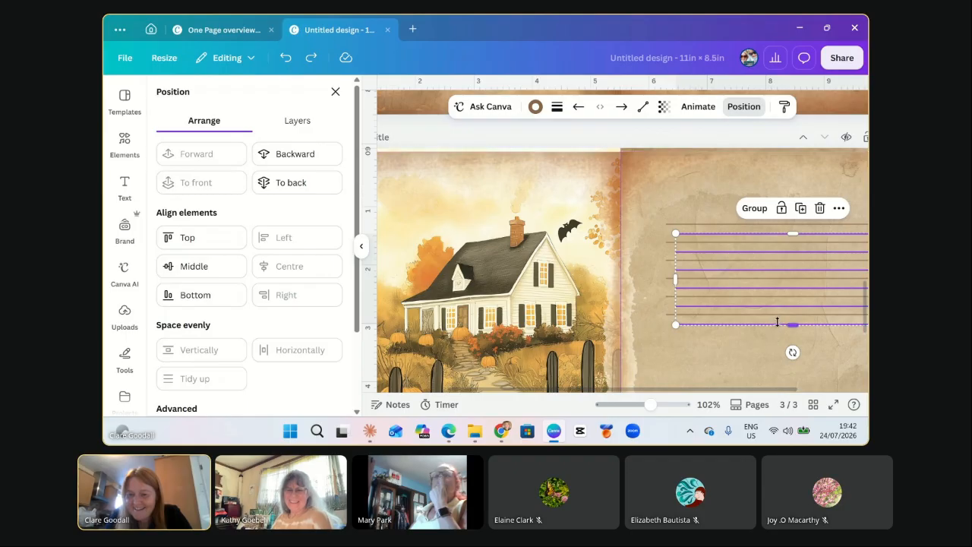
{"action": "left_click", "coordinate": [756, 209]}
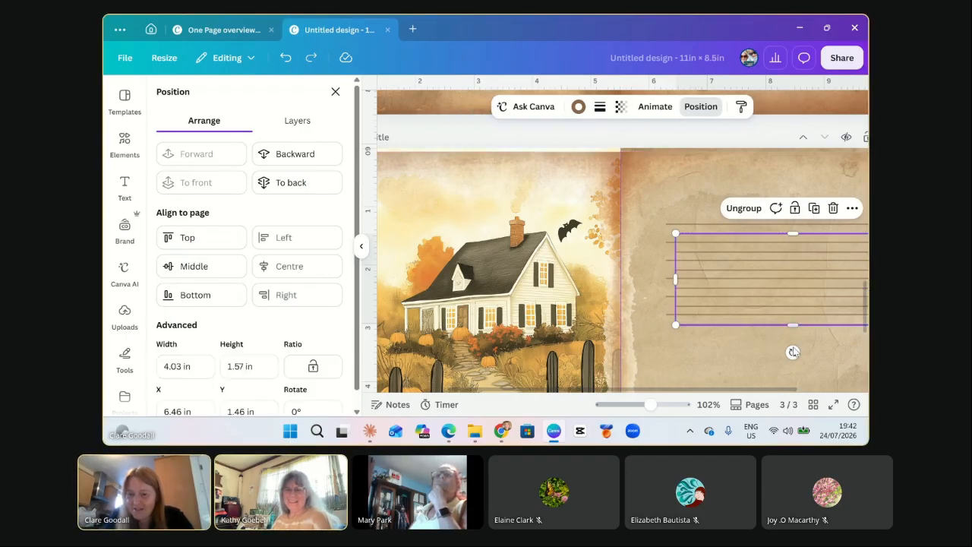
{"action": "left_click", "coordinate": [740, 354]}
{"action": "left_click_drag", "start_coordinate": [732, 262], "coordinate": [722, 380]}
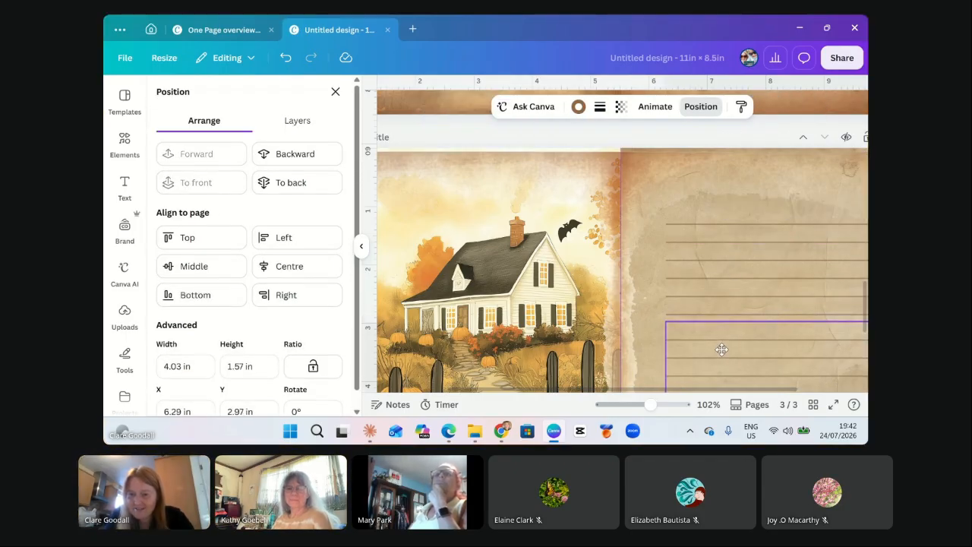
Nudge the lower line group vertically to about Y 3.16 in so its gap matches the spacing of the upper lines.
{"action": "left_click", "coordinate": [731, 256]}
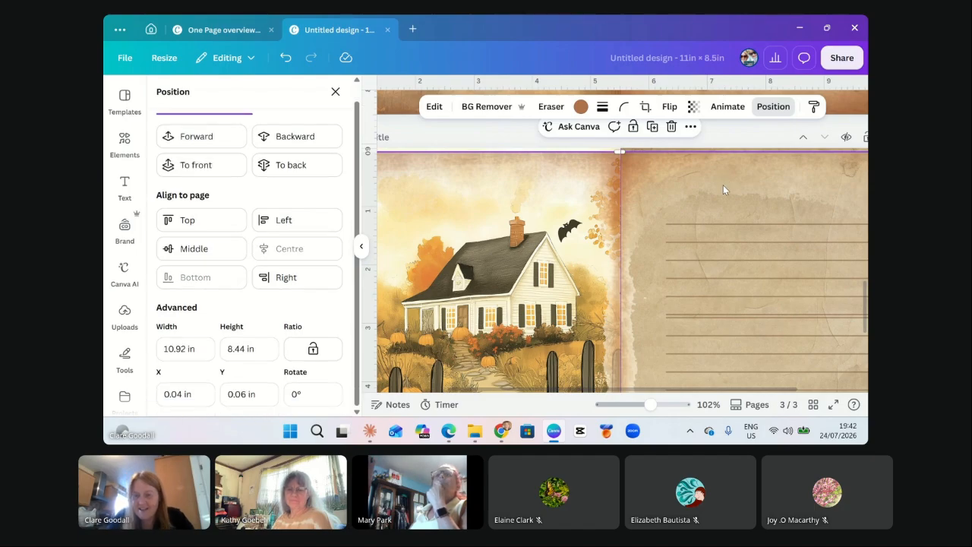
{"action": "left_click", "coordinate": [721, 329]}
{"action": "left_click_drag", "start_coordinate": [722, 331], "coordinate": [721, 345]}
{"action": "left_click", "coordinate": [738, 258]}
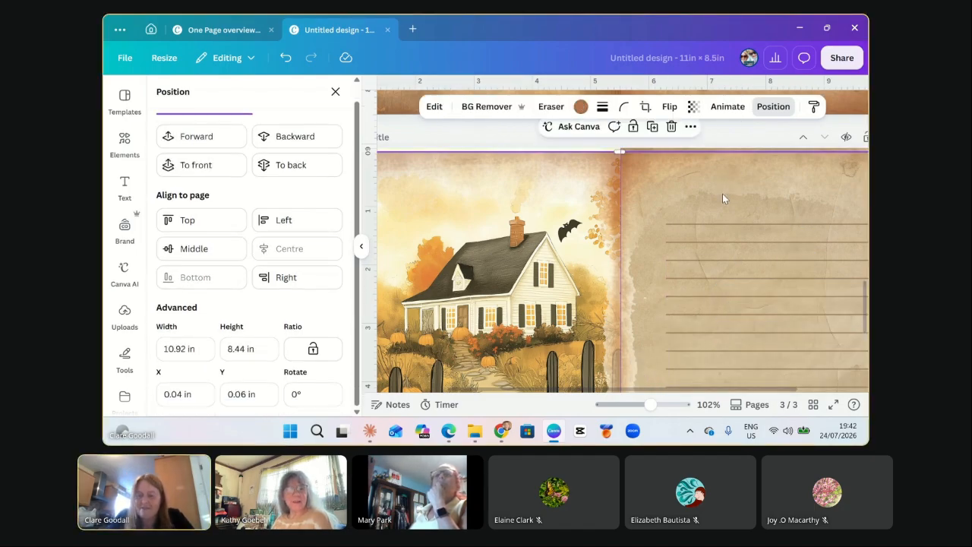
Try to reposition a single writing line of the upper set among its neighbouring lines.
{"action": "left_click_drag", "start_coordinate": [651, 405], "coordinate": [638, 405]}
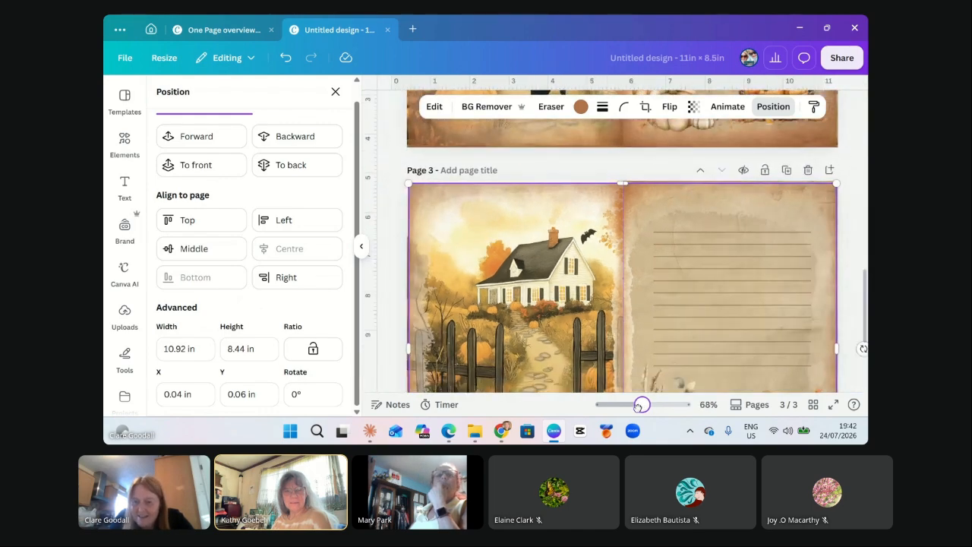
{"action": "left_click", "coordinate": [729, 315]}
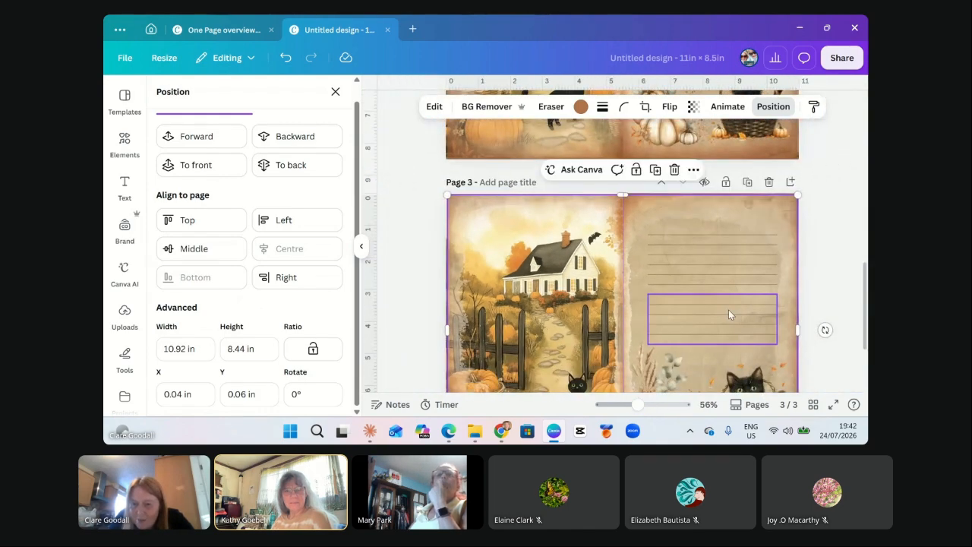
{"action": "left_click", "coordinate": [713, 242]}
{"action": "left_click_drag", "start_coordinate": [713, 242], "coordinate": [723, 283]}
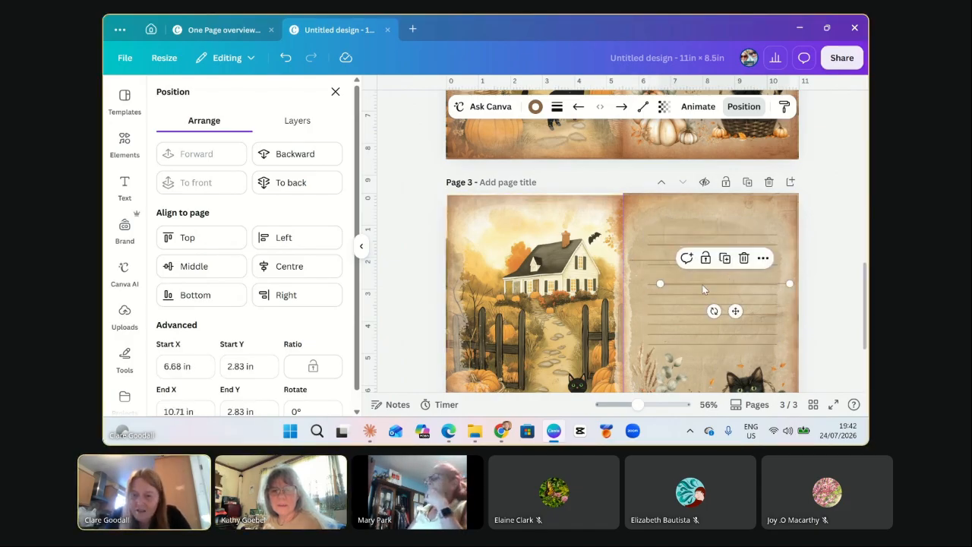
{"action": "left_click", "coordinate": [652, 286], "text": "shift"}
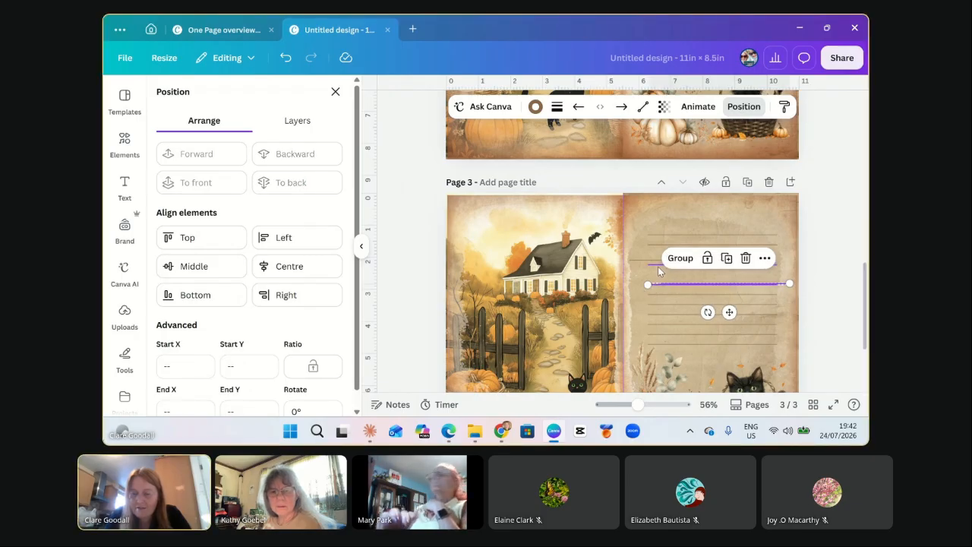
{"action": "left_click", "coordinate": [659, 264], "text": "shift"}
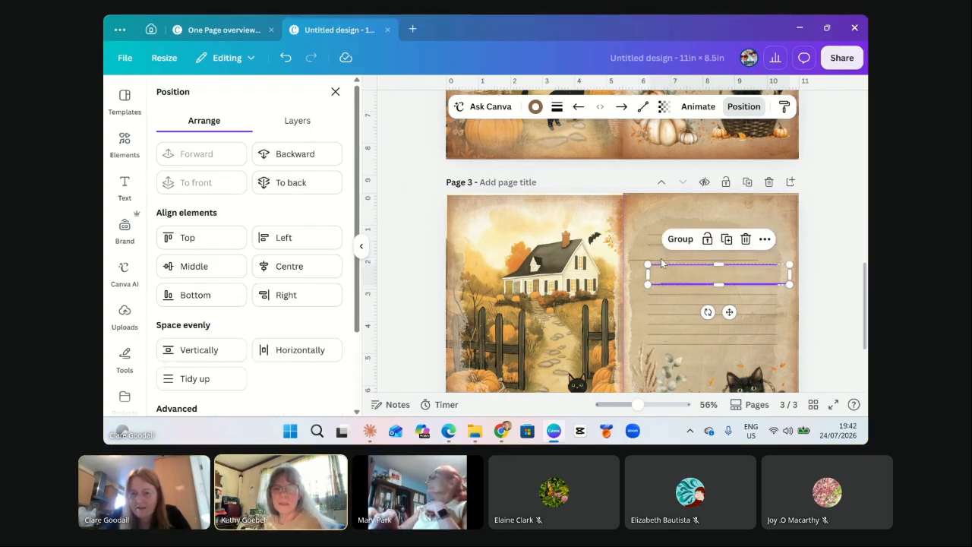
{"action": "left_click", "coordinate": [661, 263], "text": "shift"}
{"action": "left_click", "coordinate": [710, 303]}
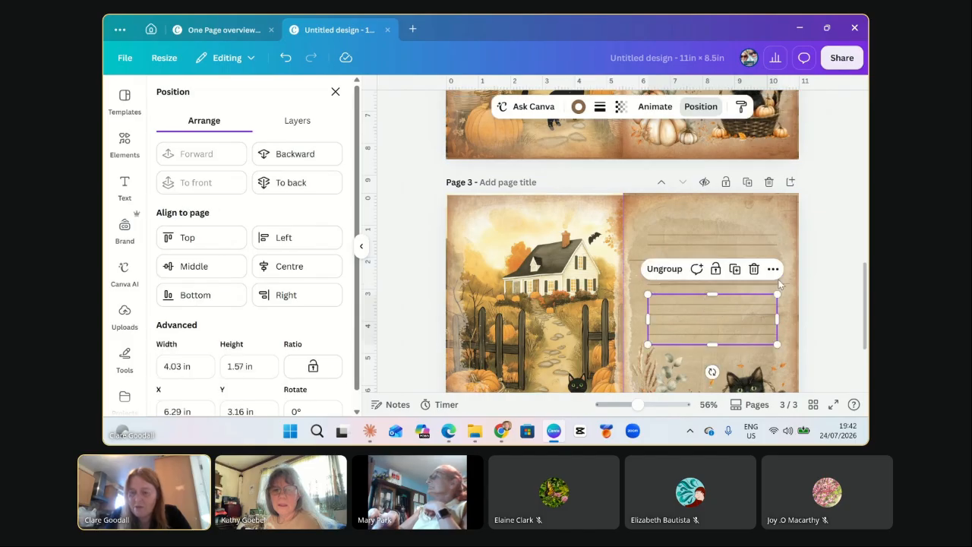
{"action": "mouse_move", "coordinate": [780, 294]}
{"action": "left_mouse_down"}
{"action": "mouse_move", "coordinate": [786, 267]}
{"action": "mouse_move", "coordinate": [780, 284]}
{"action": "left_mouse_up"}
{"action": "left_click", "coordinate": [661, 285]}
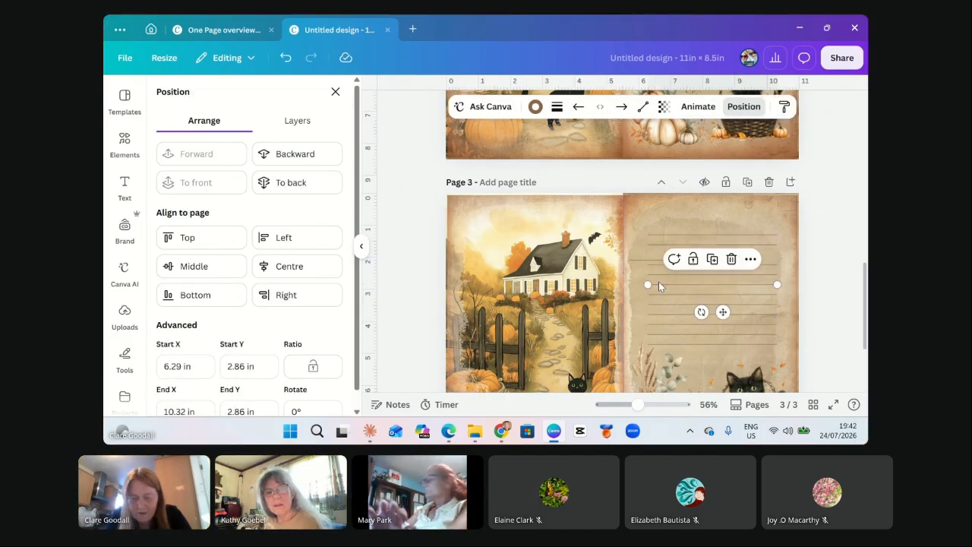
{"action": "left_click_drag", "start_coordinate": [659, 281], "coordinate": [661, 266]}
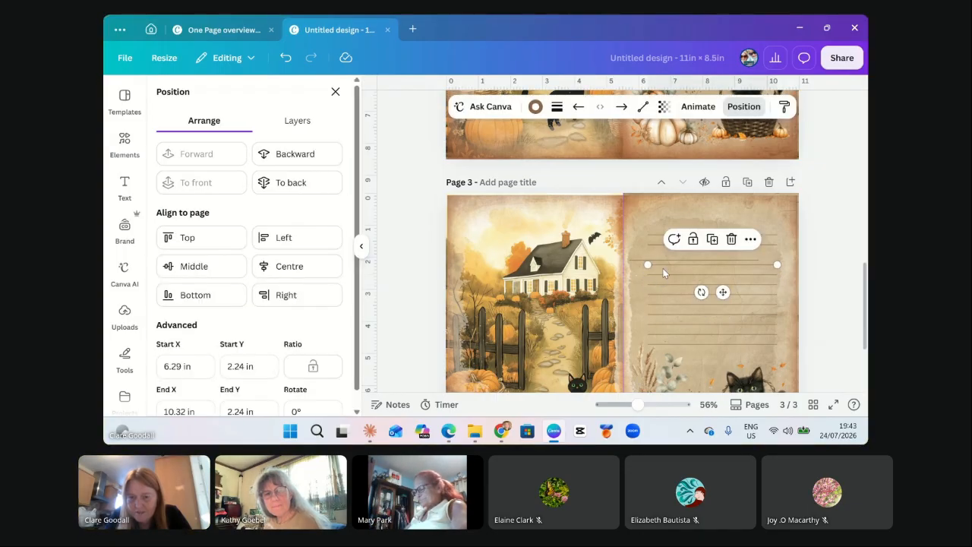
Select all six upper writing lines, align them on their centres and space them evenly with Tidy up.
{"action": "left_click_drag", "start_coordinate": [637, 404], "coordinate": [651, 404]}
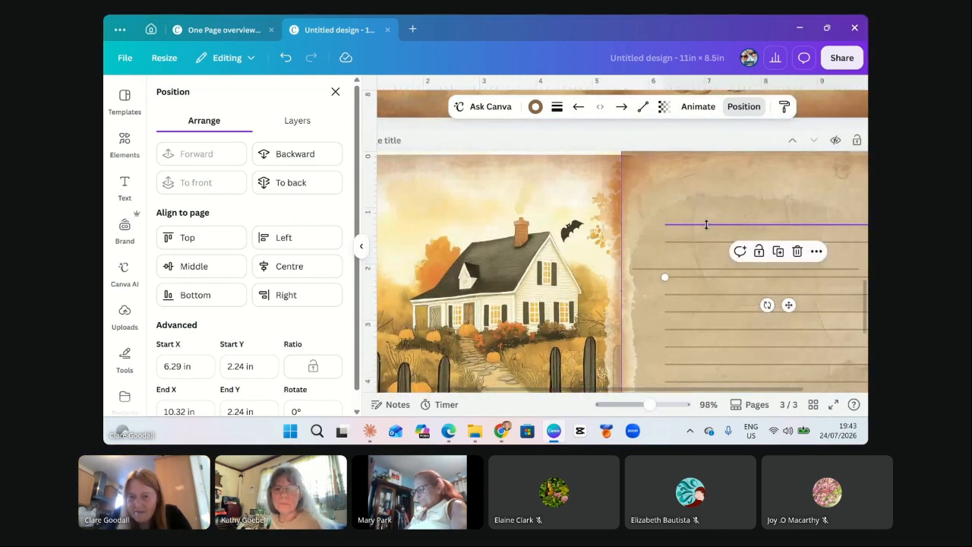
{"action": "left_click", "coordinate": [707, 224], "text": "shift"}
{"action": "left_click", "coordinate": [706, 268], "text": "shift"}
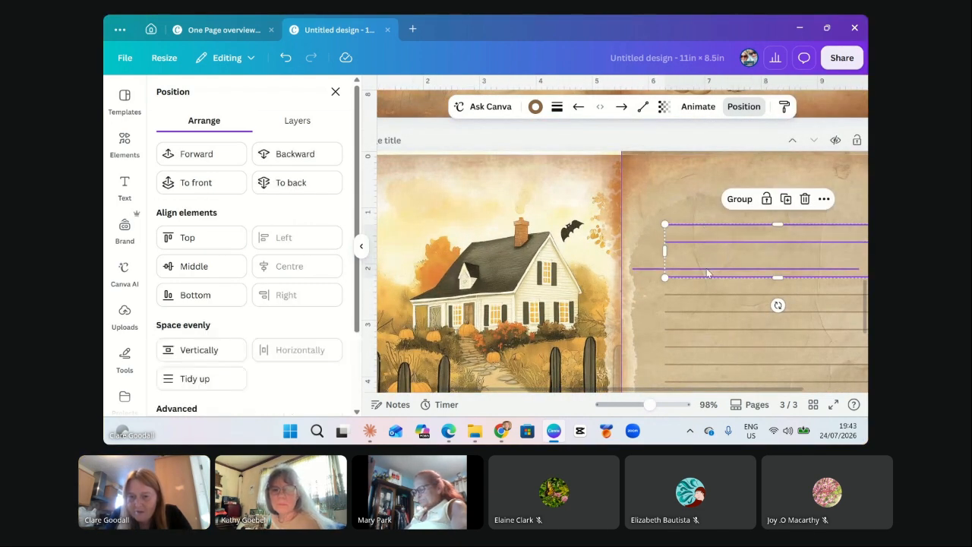
{"action": "left_click", "coordinate": [705, 294], "text": "shift"}
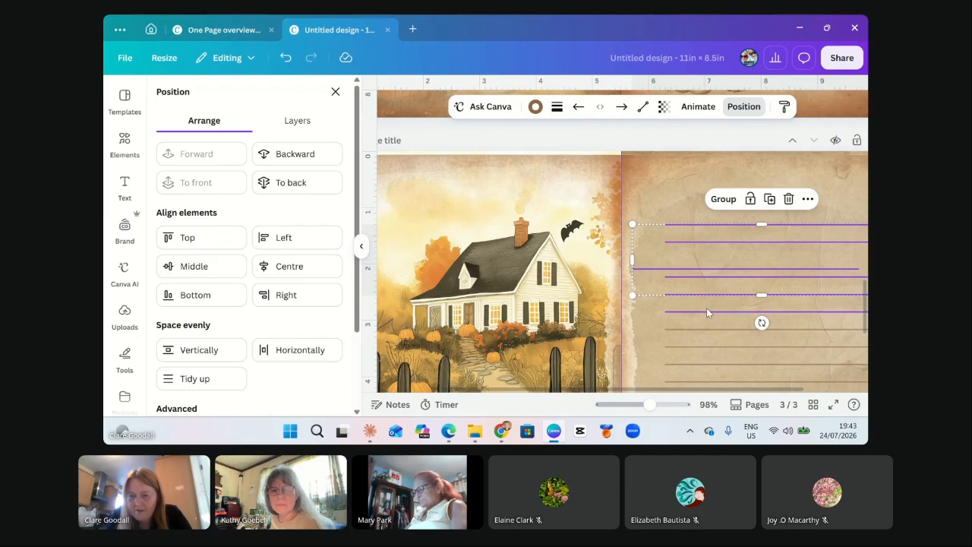
{"action": "left_click", "coordinate": [706, 311], "text": "shift"}
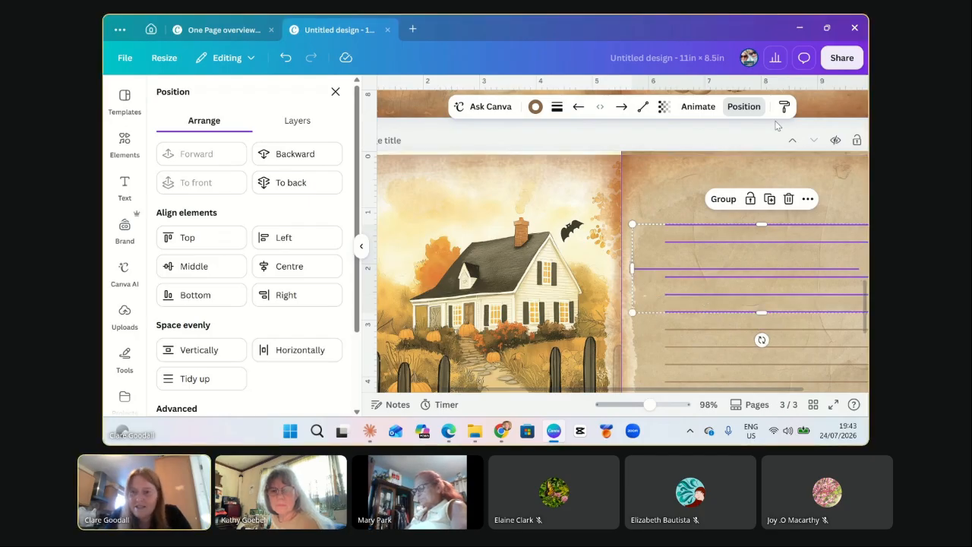
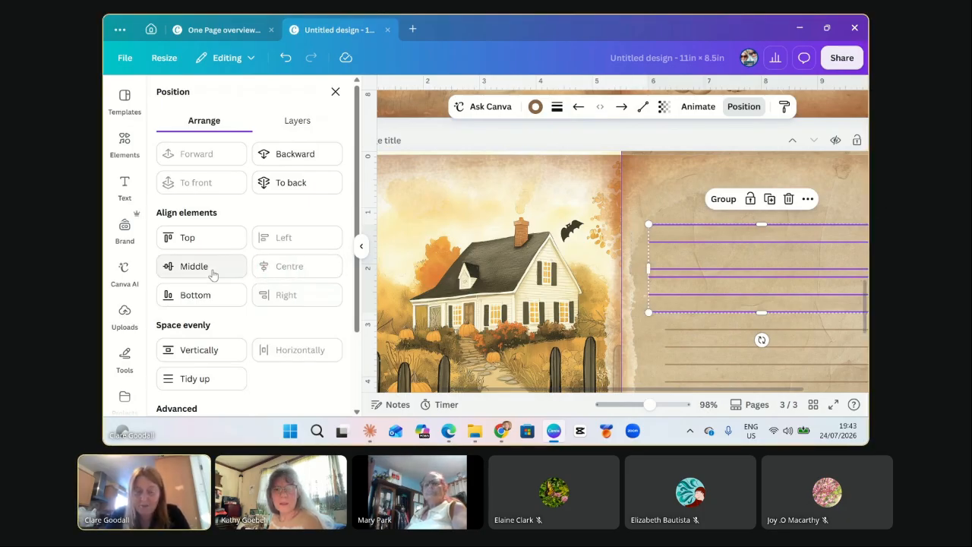
{"action": "left_click", "coordinate": [217, 377]}
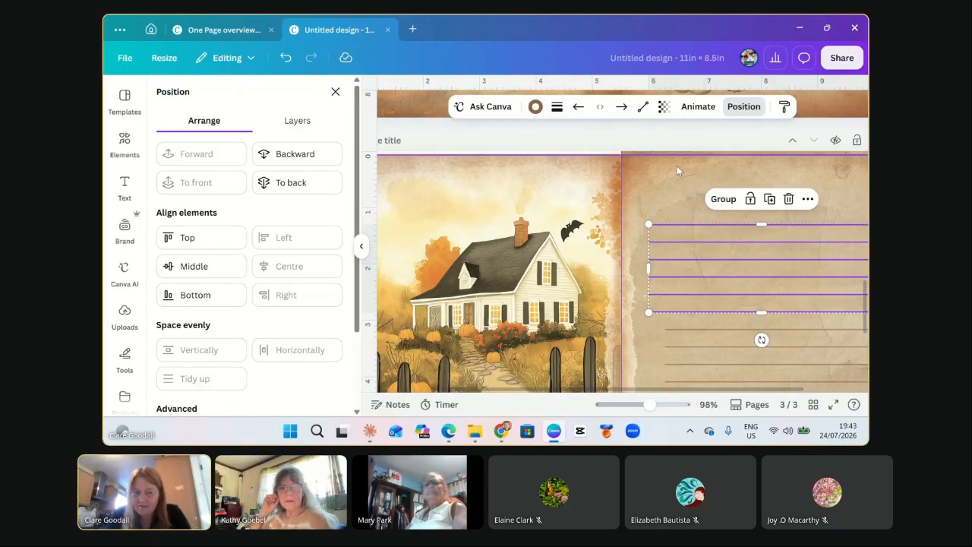
{"action": "scroll", "coordinate": [263, 358], "scroll_direction": "down", "scroll_amount": 3}
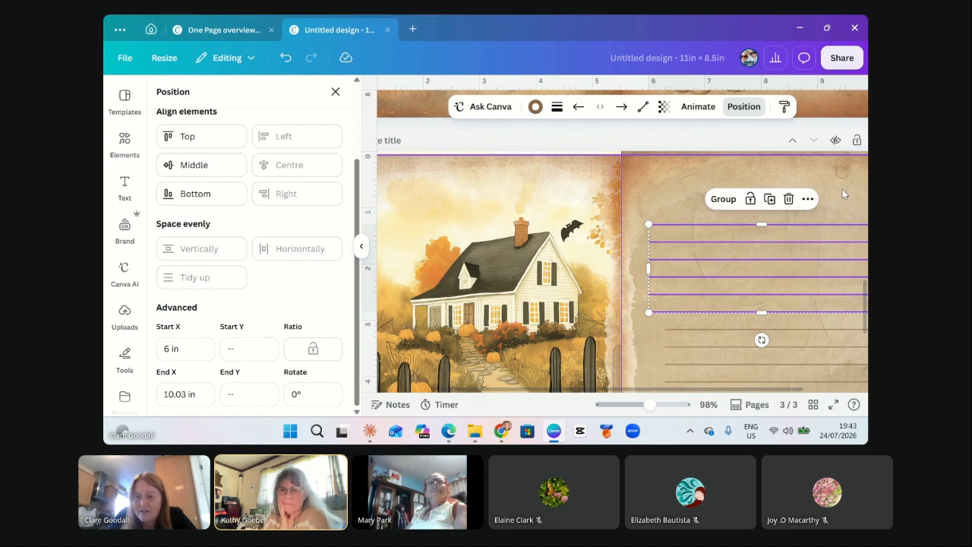
{"action": "scroll", "coordinate": [507, 275], "scroll_direction": "down", "scroll_amount": 2}
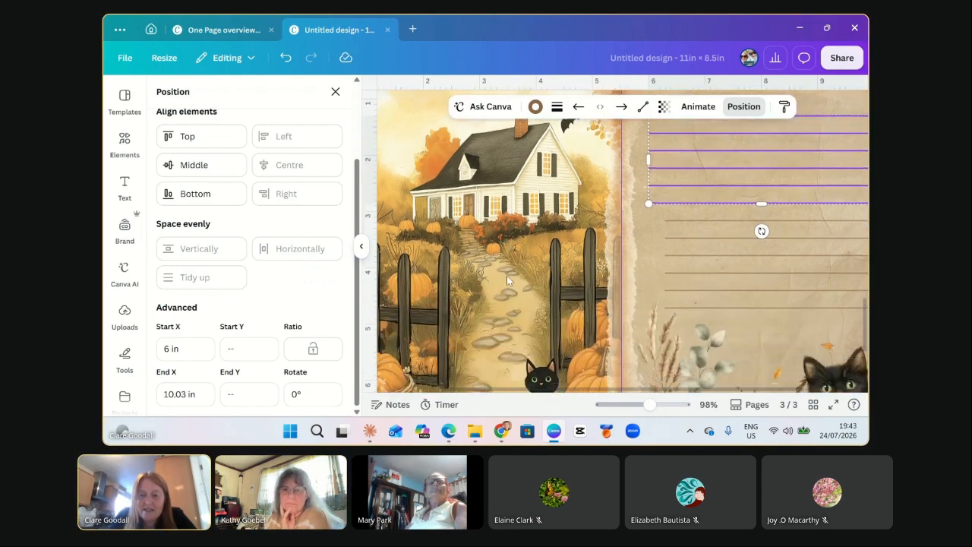
{"action": "scroll", "coordinate": [507, 275], "scroll_direction": "down", "scroll_amount": 2}
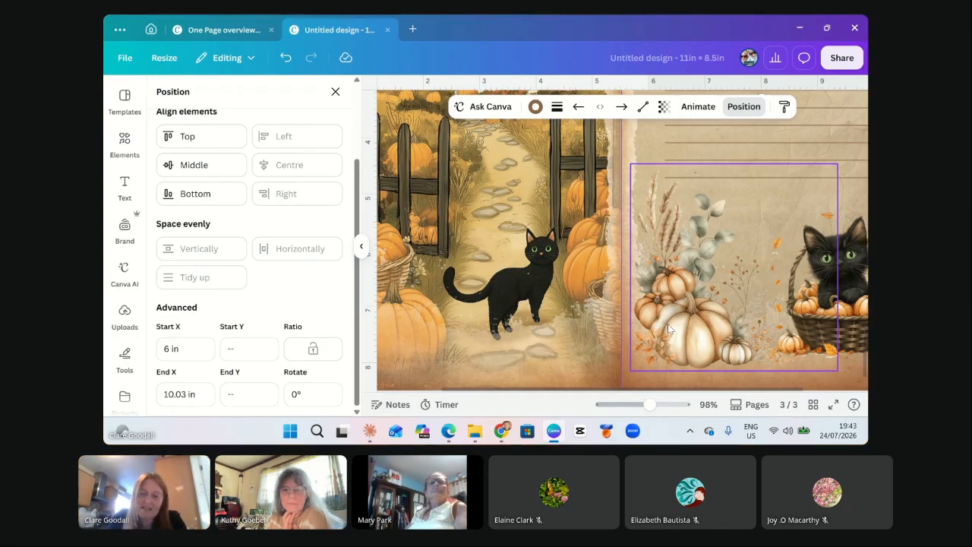
{"action": "left_click", "coordinate": [671, 324]}
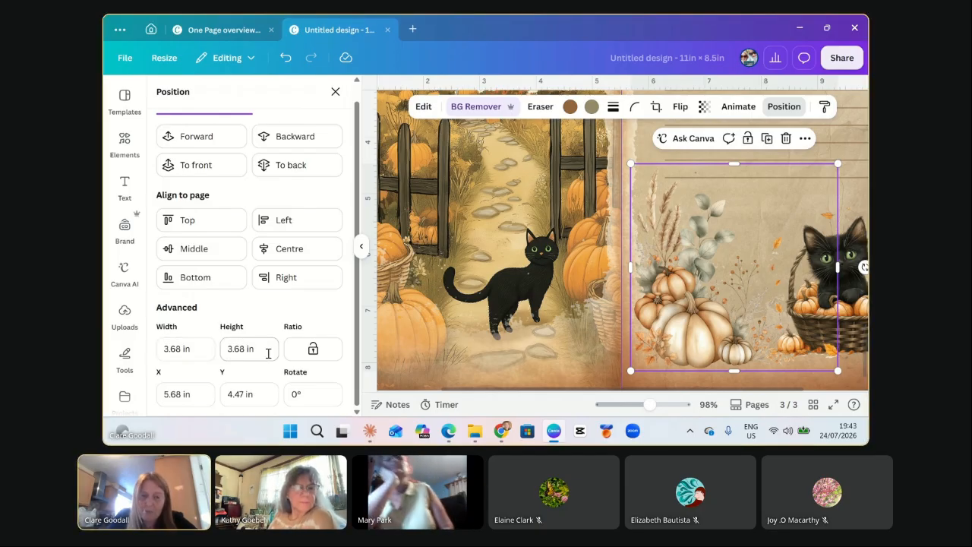
{"action": "left_click", "coordinate": [776, 384]}
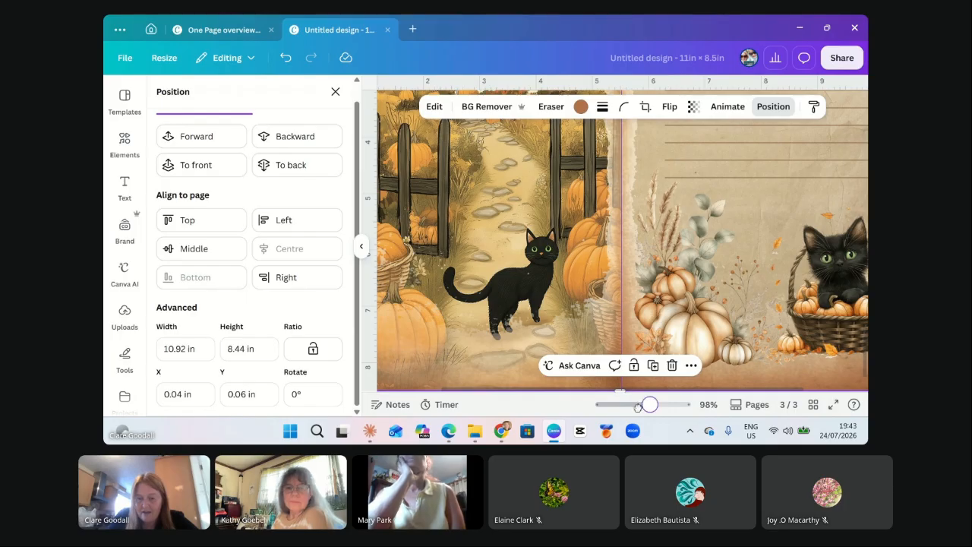
Move the lower line group so it lines up with the left edge of the upper set and continues its spacing.
{"action": "left_click_drag", "start_coordinate": [639, 407], "coordinate": [628, 405]}
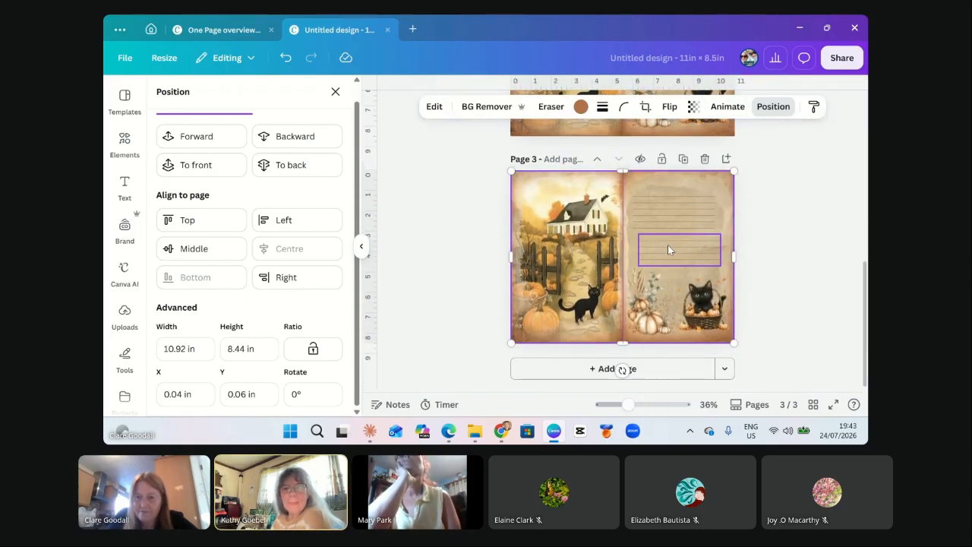
{"action": "left_click_drag", "start_coordinate": [669, 249], "coordinate": [665, 239]}
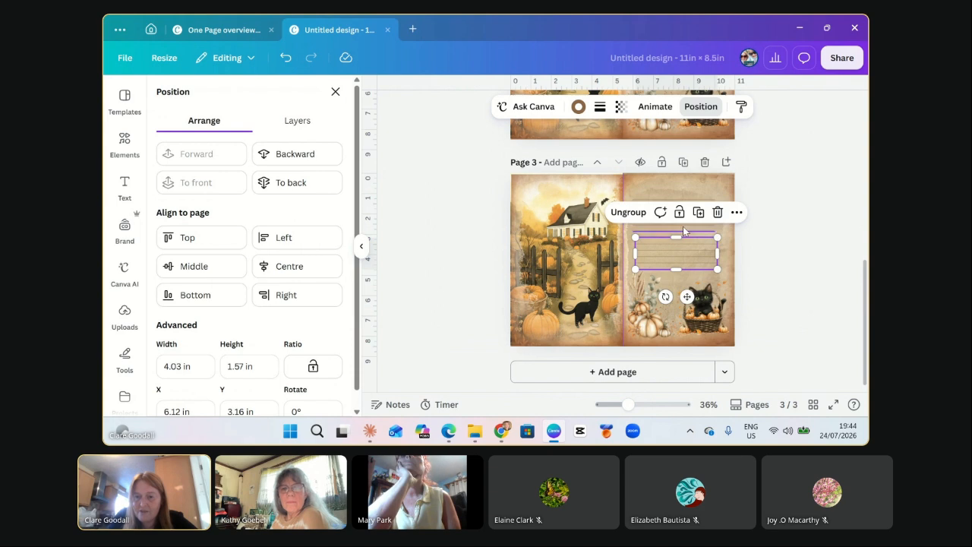
{"action": "left_click", "coordinate": [690, 229]}
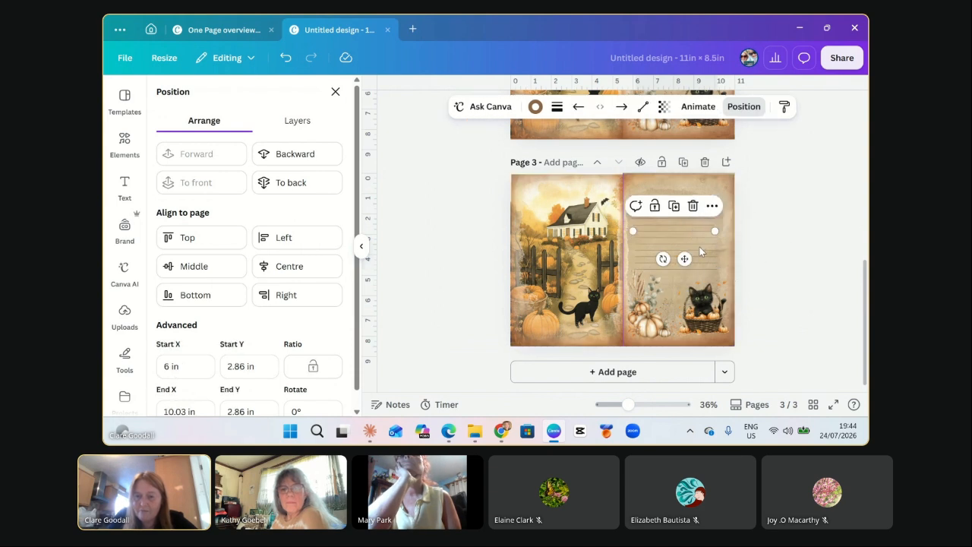
{"action": "left_click", "coordinate": [701, 246]}
{"action": "left_click_drag", "start_coordinate": [704, 248], "coordinate": [697, 241]}
{"action": "left_click", "coordinate": [789, 286]}
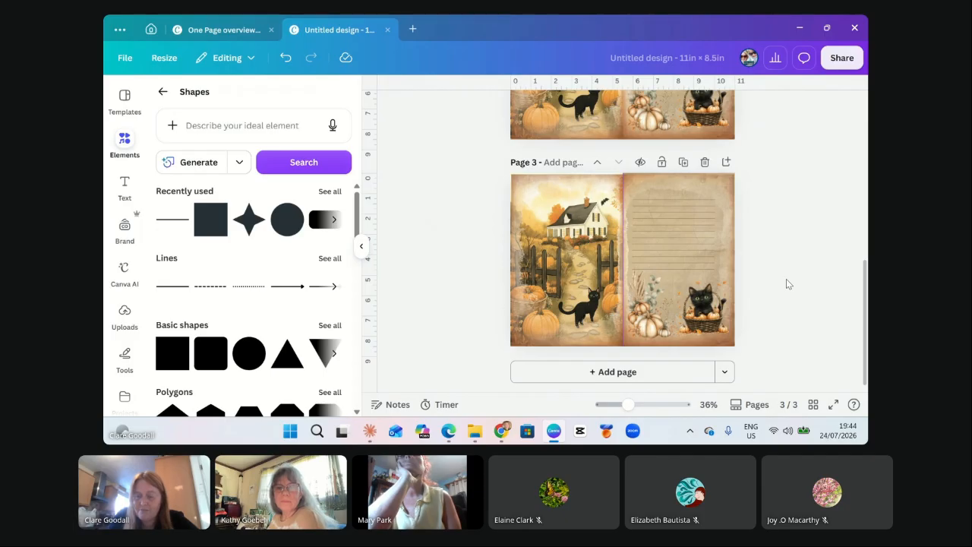
{"action": "scroll", "coordinate": [761, 209], "scroll_direction": "up", "scroll_amount": 5}
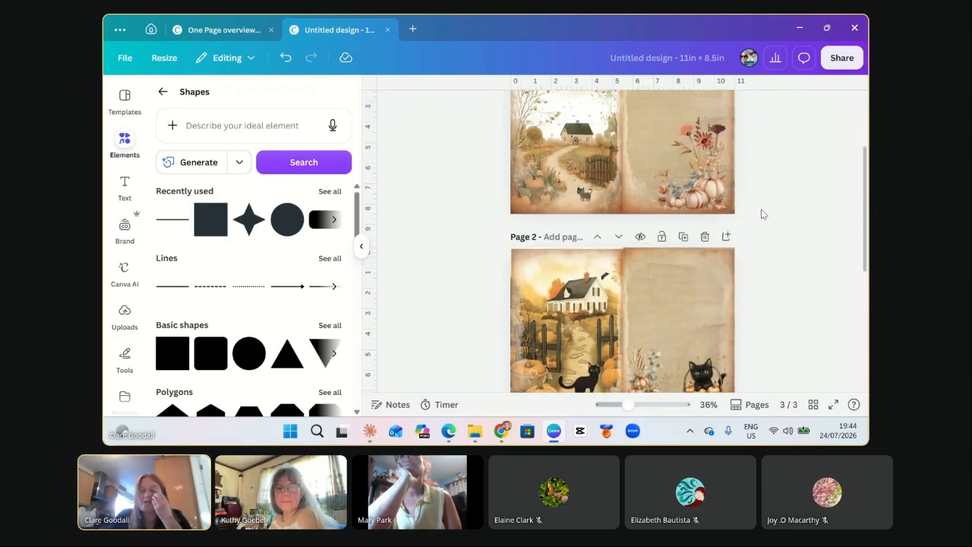
{"action": "scroll", "coordinate": [624, 275], "scroll_direction": "down", "scroll_amount": 2}
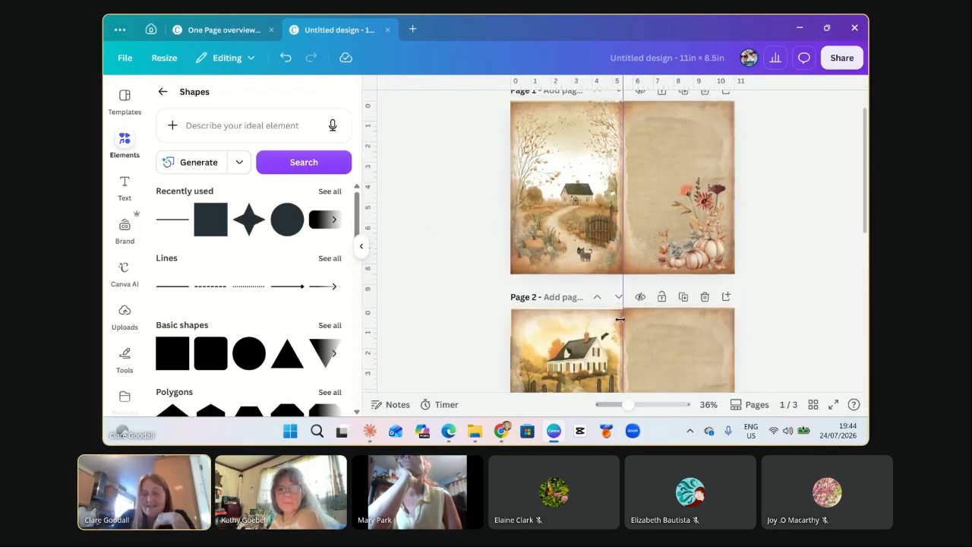
{"action": "scroll", "coordinate": [624, 335], "scroll_direction": "down", "scroll_amount": 5}
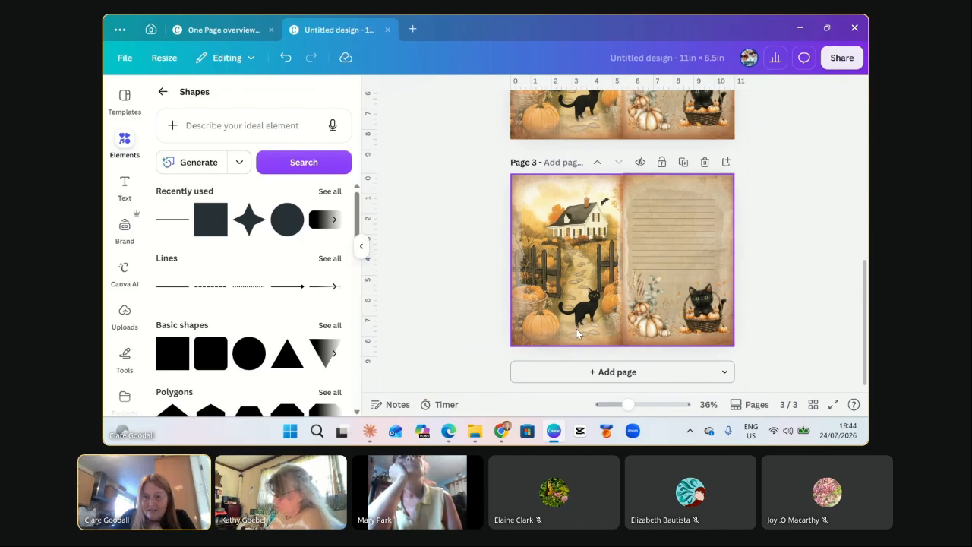
Discard the newly added blank page and duplicate the lined autumn spread on page 3 as page 4.
{"action": "left_click", "coordinate": [612, 373]}
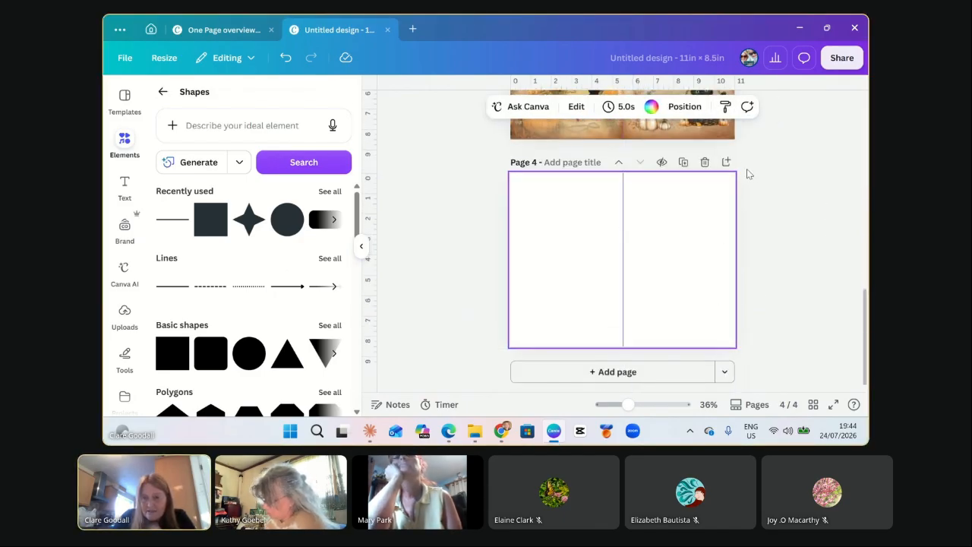
{"action": "left_click", "coordinate": [705, 162]}
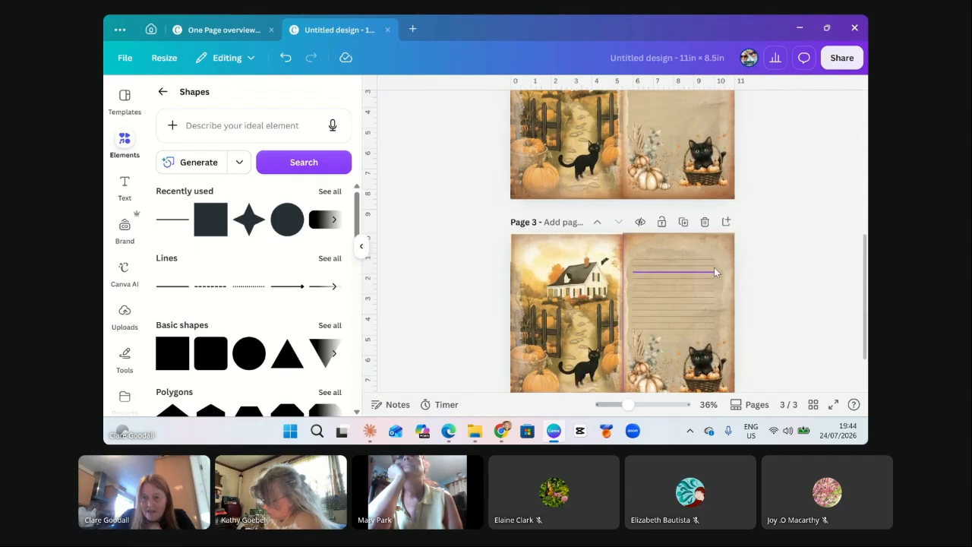
{"action": "left_click", "coordinate": [683, 221]}
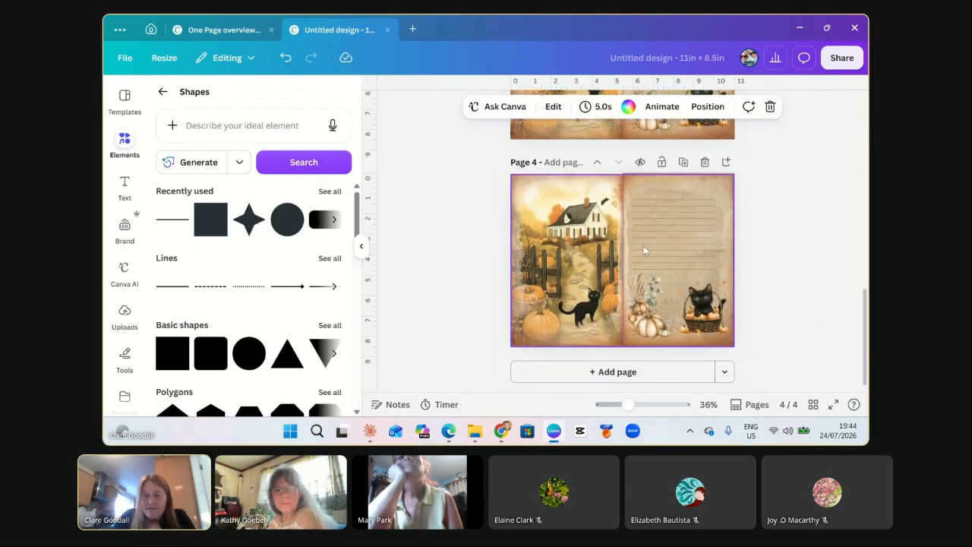
Delete the writing lines, pumpkin and cat-basket decorations and the worn page overlay from page 4.
{"action": "left_click", "coordinate": [654, 241]}
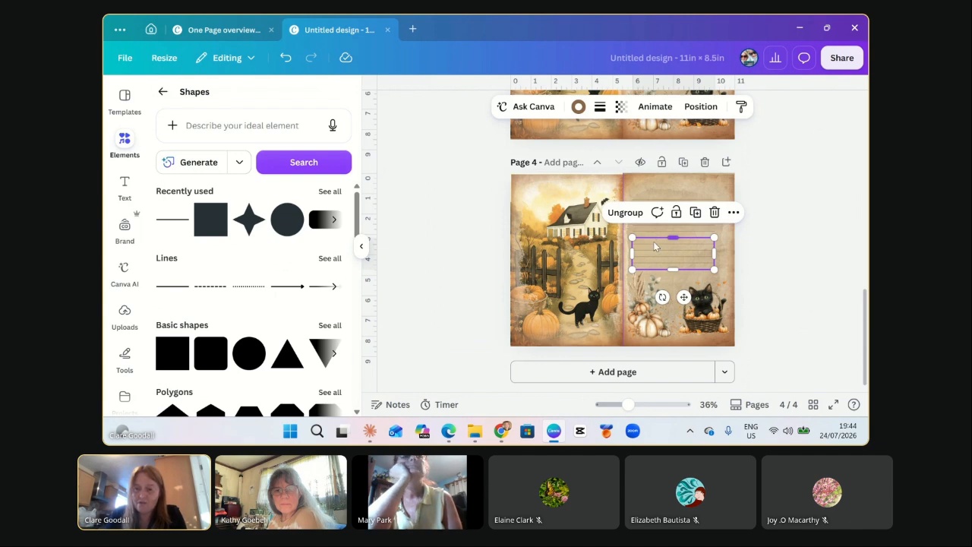
{"action": "key", "text": "Delete"}
{"action": "left_click", "coordinate": [673, 218]}
{"action": "key", "text": "Delete"}
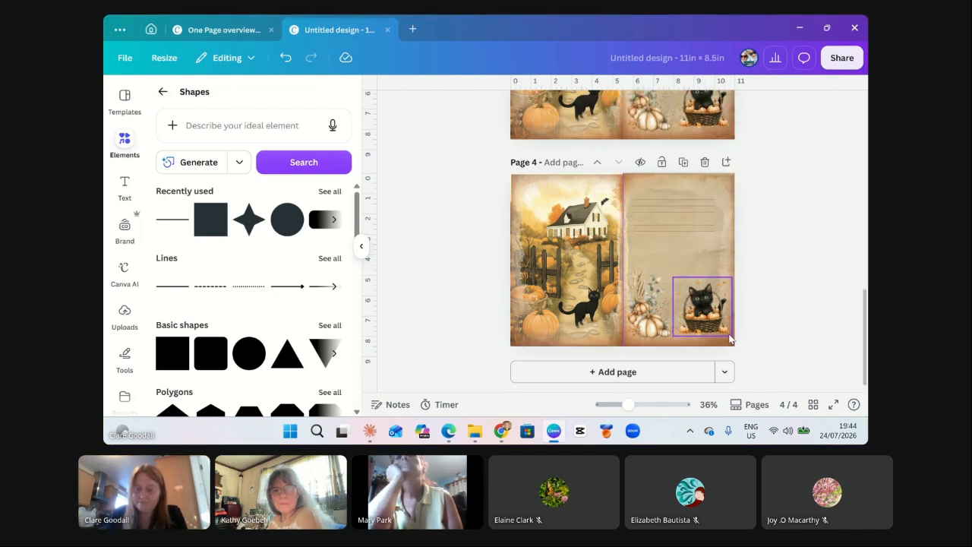
{"action": "left_click", "coordinate": [710, 316]}
{"action": "key", "text": "Delete"}
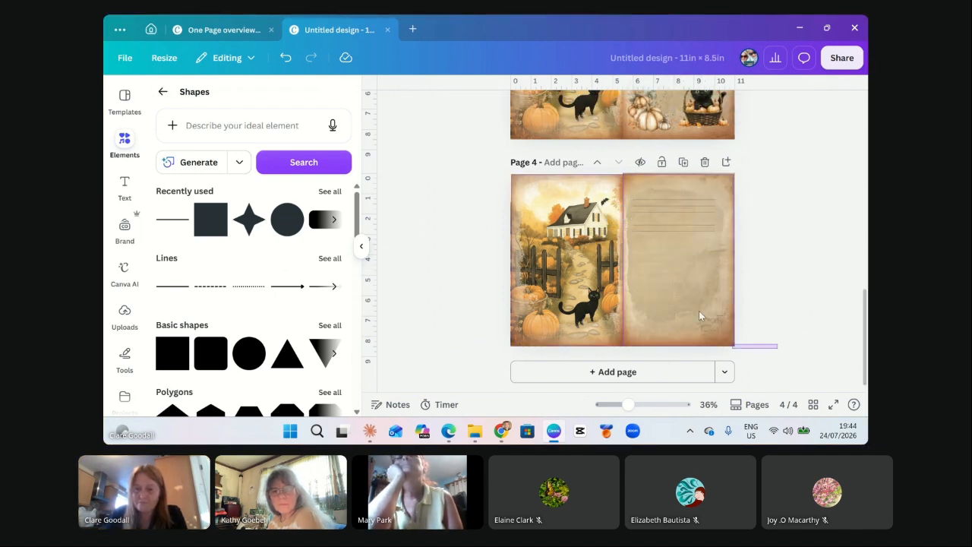
{"action": "left_click_drag", "start_coordinate": [699, 316], "coordinate": [639, 180]}
{"action": "key", "text": "Delete"}
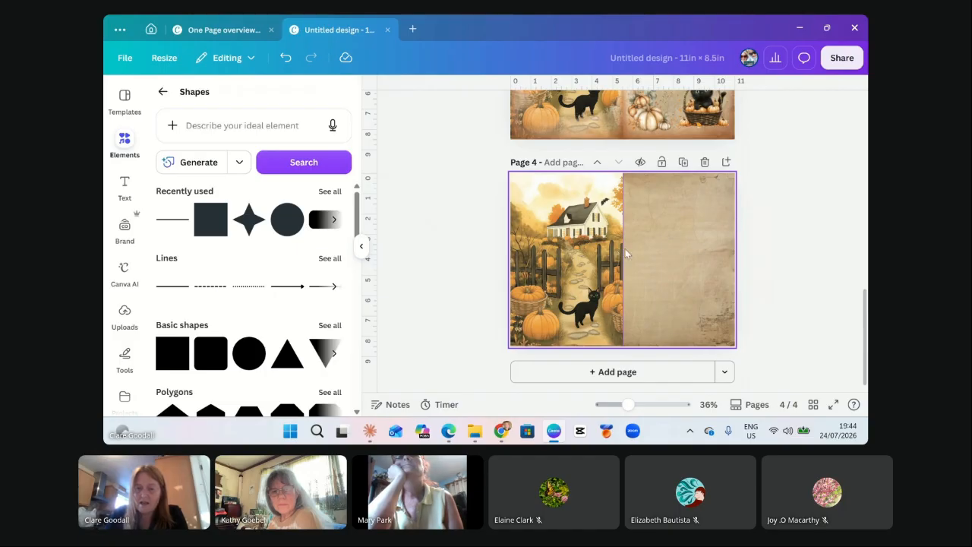
Stretch the house-and-cat picture across the full width of page 4 and reposition its crop to show the whole cat and pumpkins.
{"action": "left_click", "coordinate": [600, 262]}
{"action": "left_click_drag", "start_coordinate": [621, 260], "coordinate": [737, 267]}
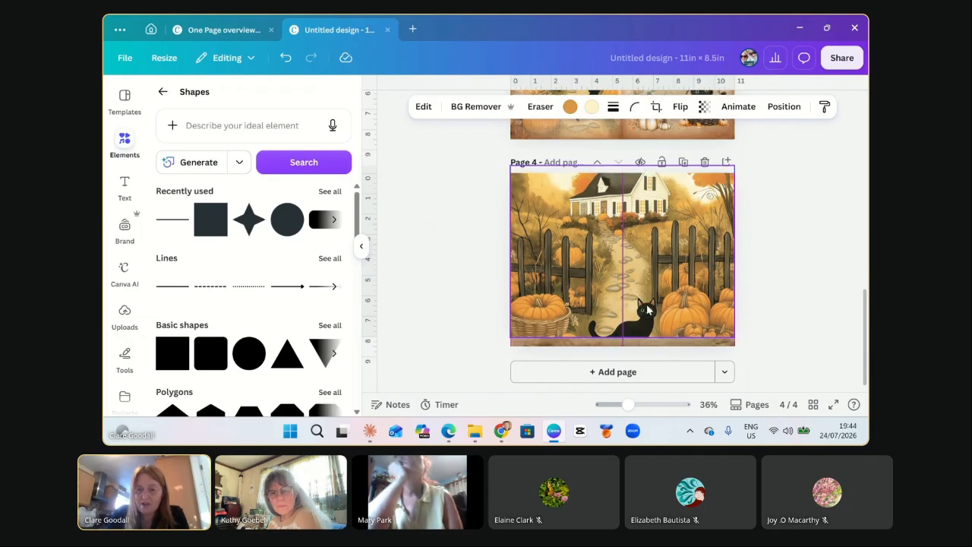
{"action": "double_click", "coordinate": [647, 306]}
{"action": "left_click_drag", "start_coordinate": [647, 306], "coordinate": [652, 232]}
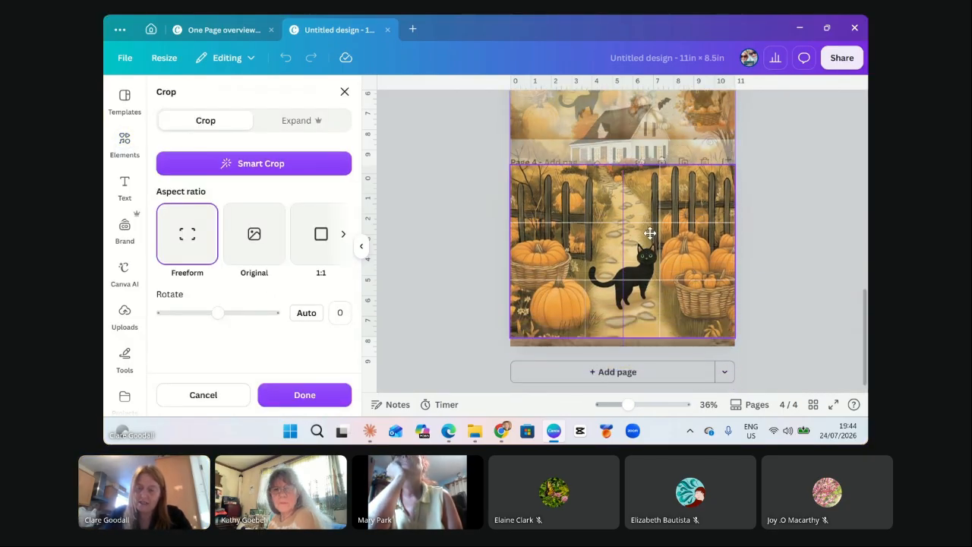
{"action": "left_click", "coordinate": [748, 319]}
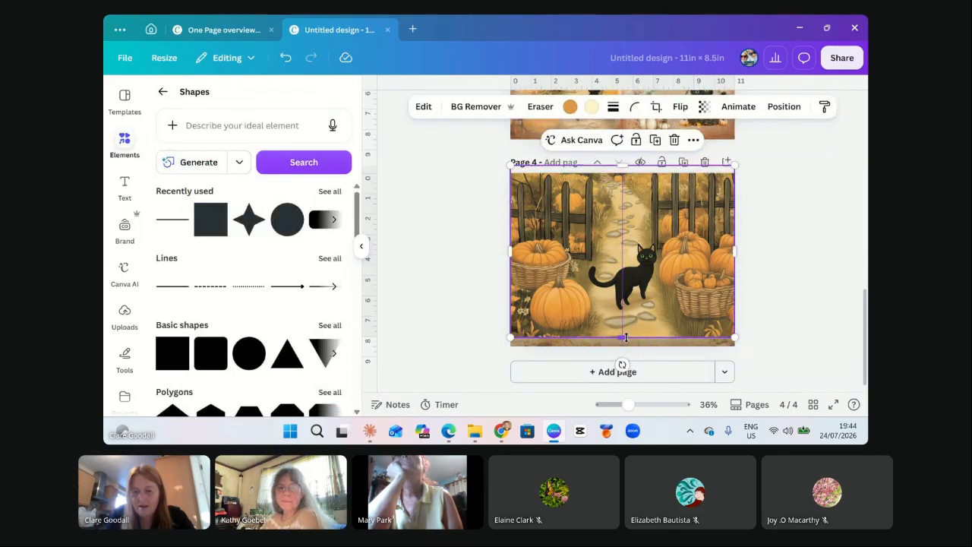
Extend the picture's lower edge to the bottom of page 4 and trim its upper edge to the page top.
{"action": "left_click_drag", "start_coordinate": [625, 338], "coordinate": [624, 346]}
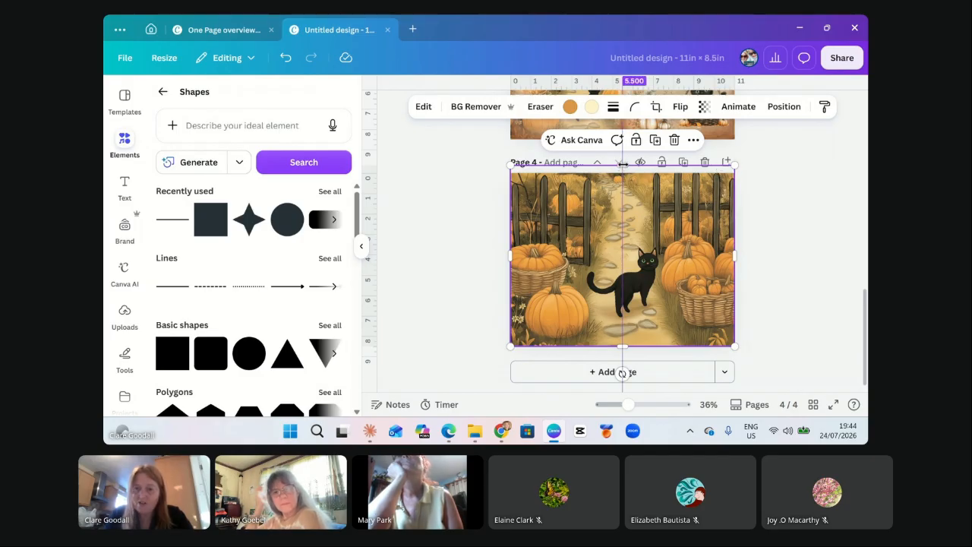
{"action": "left_click_drag", "start_coordinate": [622, 167], "coordinate": [622, 172]}
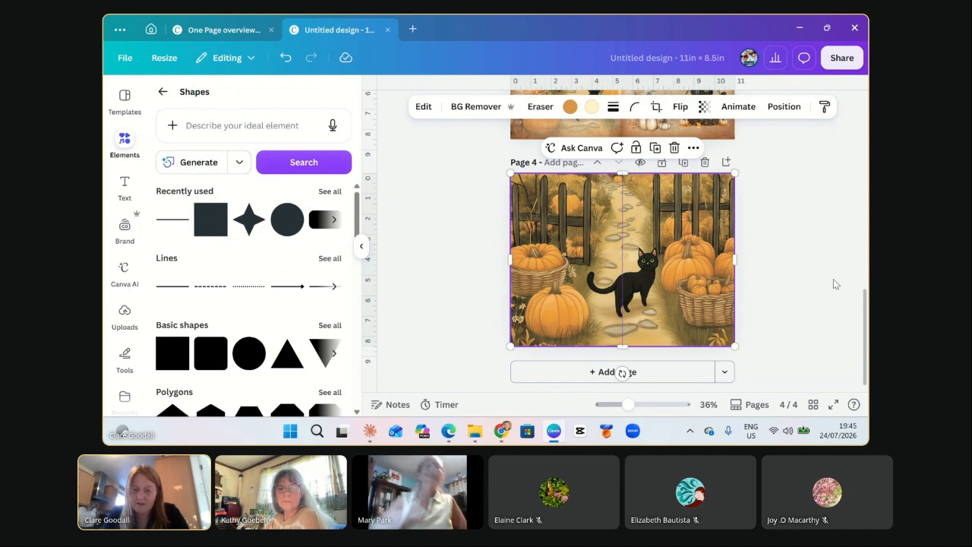
{"action": "key", "text": "ctrl+z"}
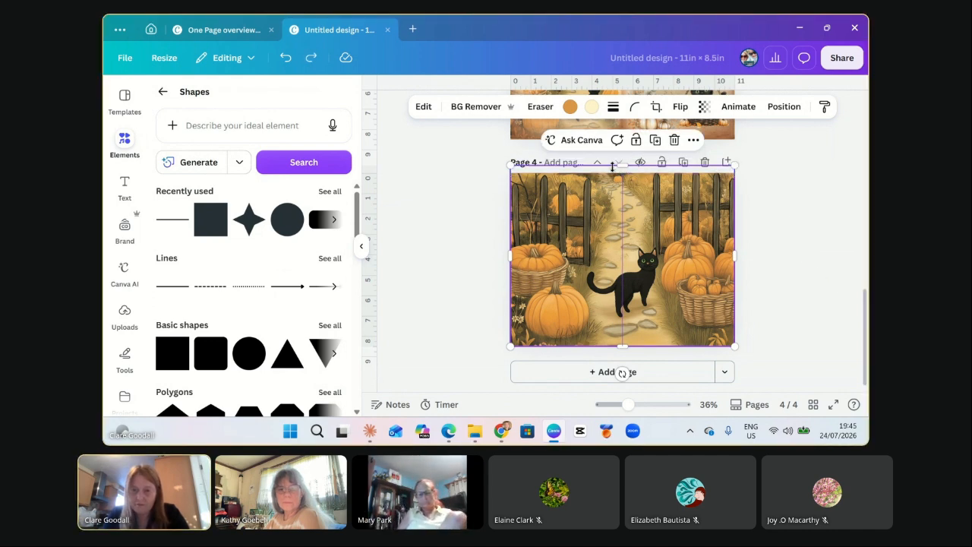
{"action": "left_click_drag", "start_coordinate": [621, 163], "coordinate": [622, 173]}
Scale the picture down slightly inside its crop frame so less of it is cut off at the side.
{"action": "double_click", "coordinate": [664, 280]}
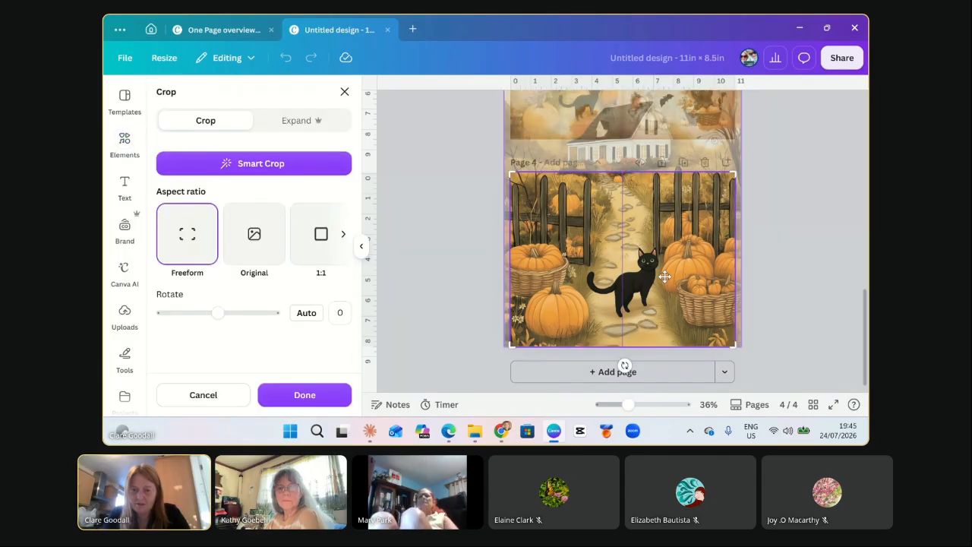
{"action": "scroll", "coordinate": [733, 174], "scroll_direction": "up", "scroll_amount": 3}
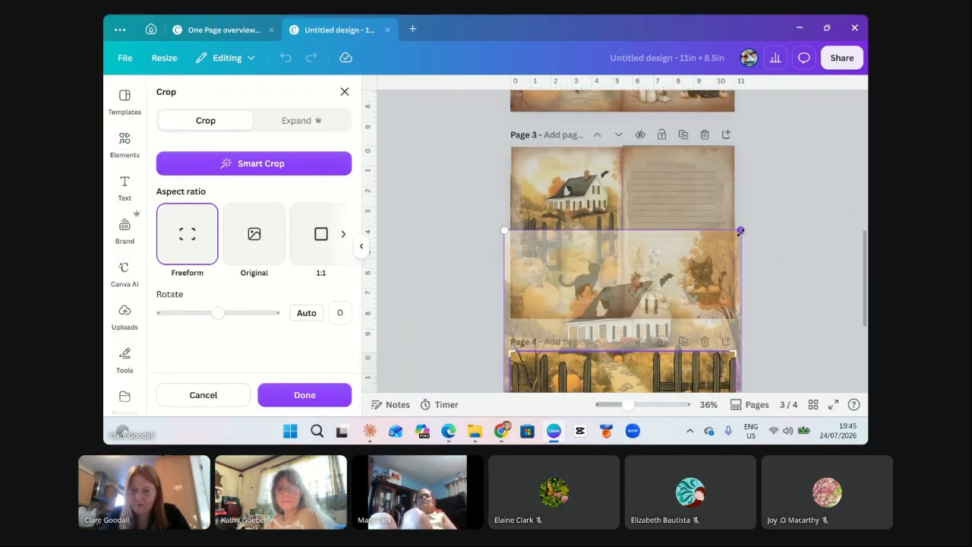
{"action": "left_click_drag", "start_coordinate": [733, 238], "coordinate": [727, 246]}
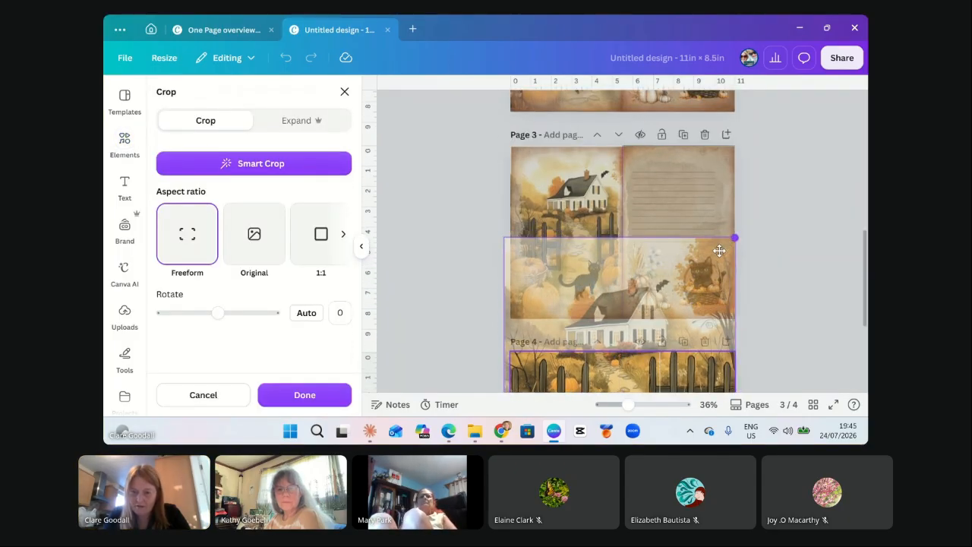
{"action": "left_click", "coordinate": [831, 324]}
{"action": "scroll", "coordinate": [786, 297], "scroll_direction": "down", "scroll_amount": 3}
{"action": "scroll", "coordinate": [786, 297], "scroll_direction": "up", "scroll_amount": 1}
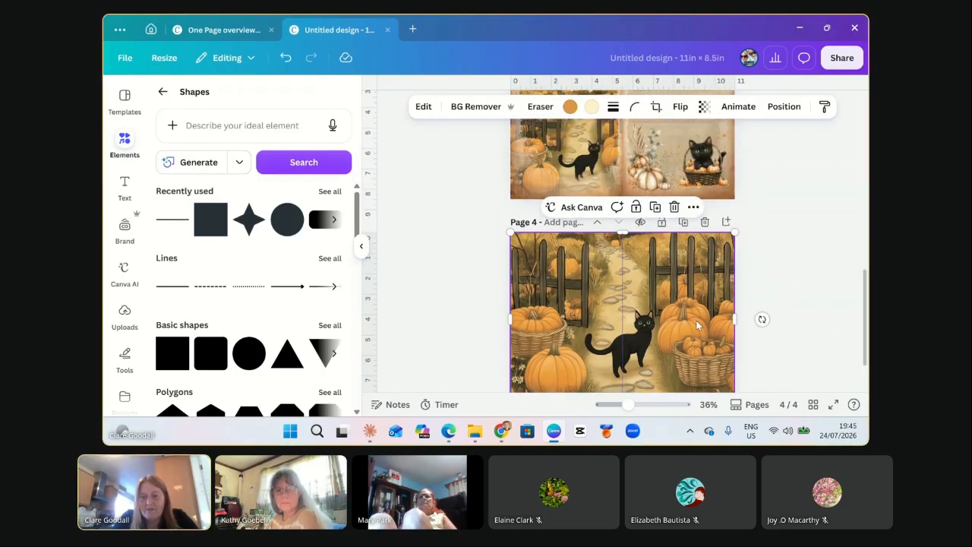
{"action": "left_click", "coordinate": [694, 207]}
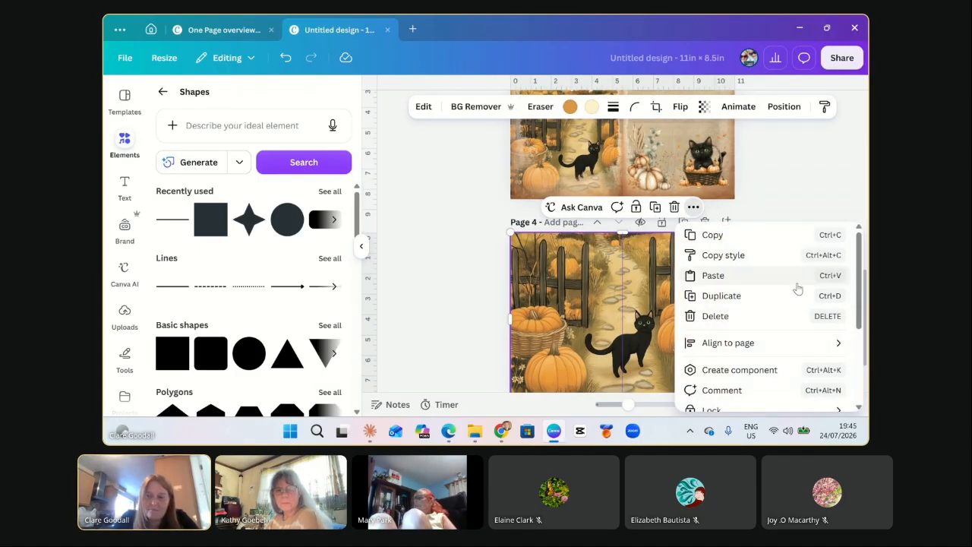
{"action": "scroll", "coordinate": [775, 363], "scroll_direction": "down", "scroll_amount": 3}
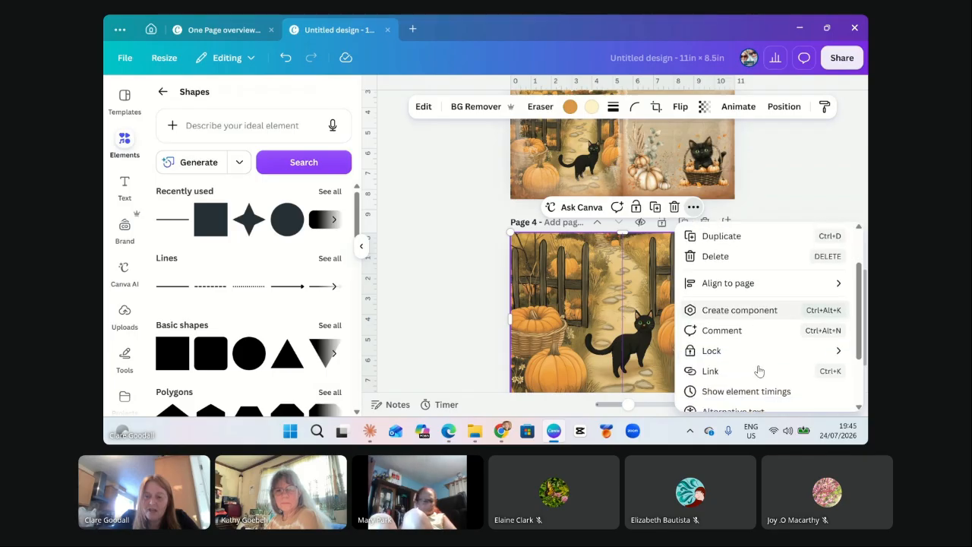
{"action": "scroll", "coordinate": [749, 371], "scroll_direction": "up", "scroll_amount": 1}
{"action": "scroll", "coordinate": [746, 350], "scroll_direction": "up", "scroll_amount": 2}
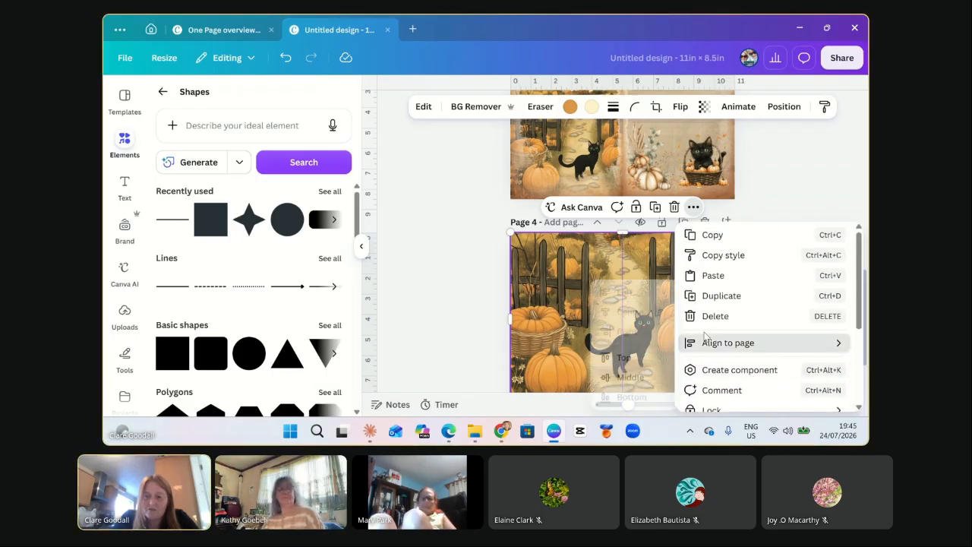
{"action": "key", "text": "Escape"}
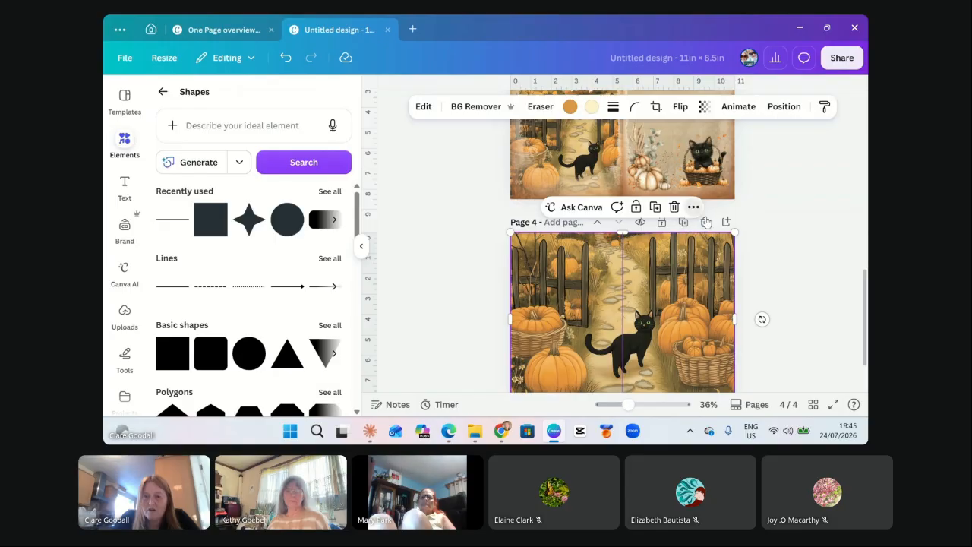
{"action": "left_click", "coordinate": [700, 213]}
{"action": "left_click", "coordinate": [487, 285]}
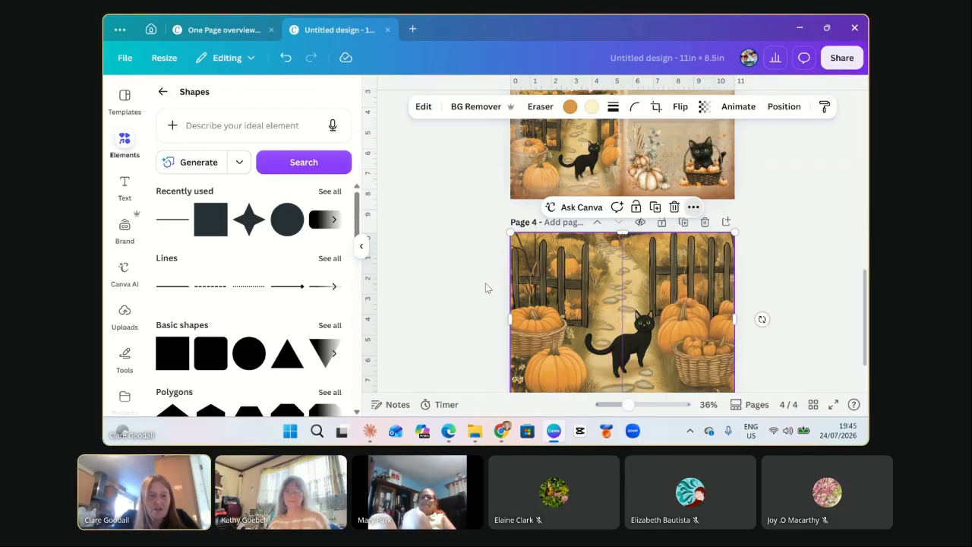
Try moving the cat-and-pumpkins picture away from the page edges to expose the paper background, and undo the move.
{"action": "left_click", "coordinate": [362, 247]}
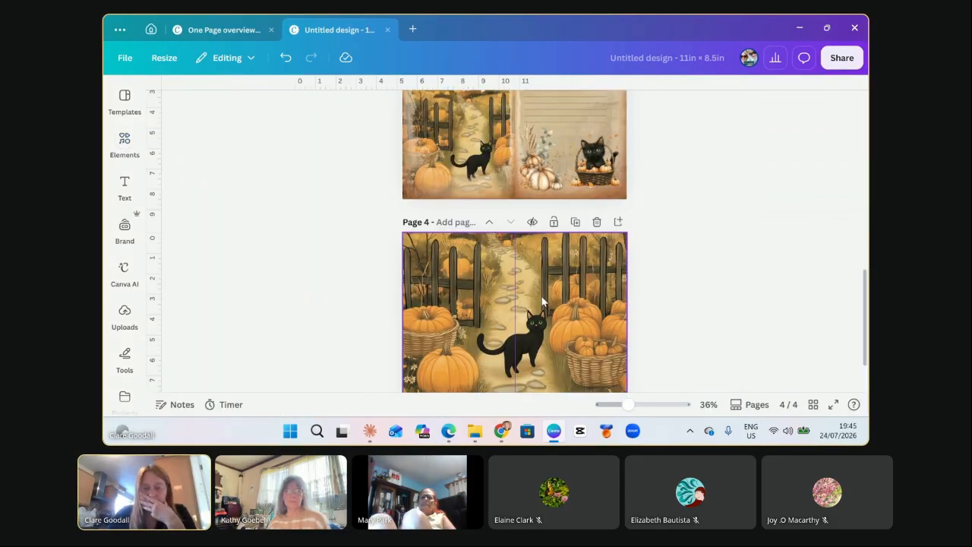
{"action": "left_click", "coordinate": [542, 297]}
{"action": "left_click_drag", "start_coordinate": [506, 307], "coordinate": [544, 331]}
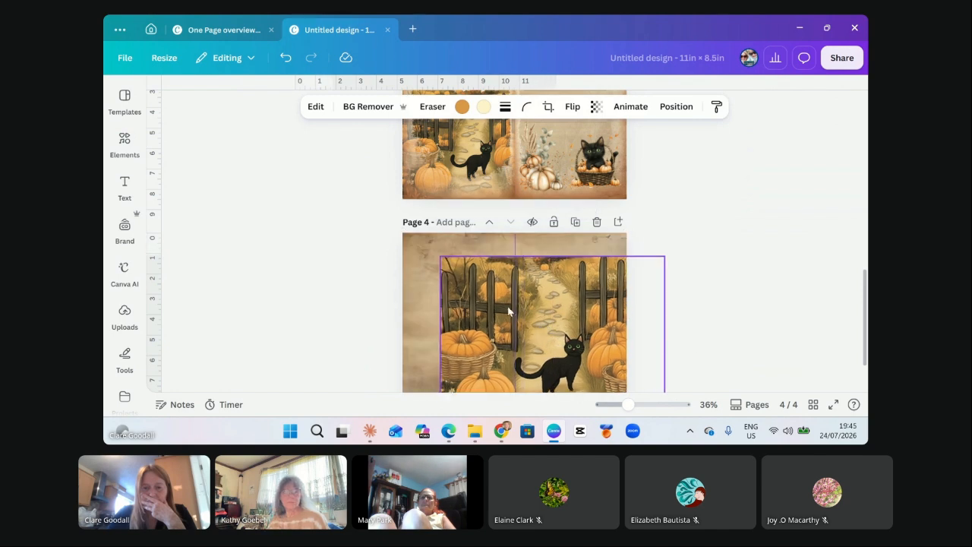
{"action": "left_click", "coordinate": [421, 280]}
{"action": "left_click", "coordinate": [524, 310]}
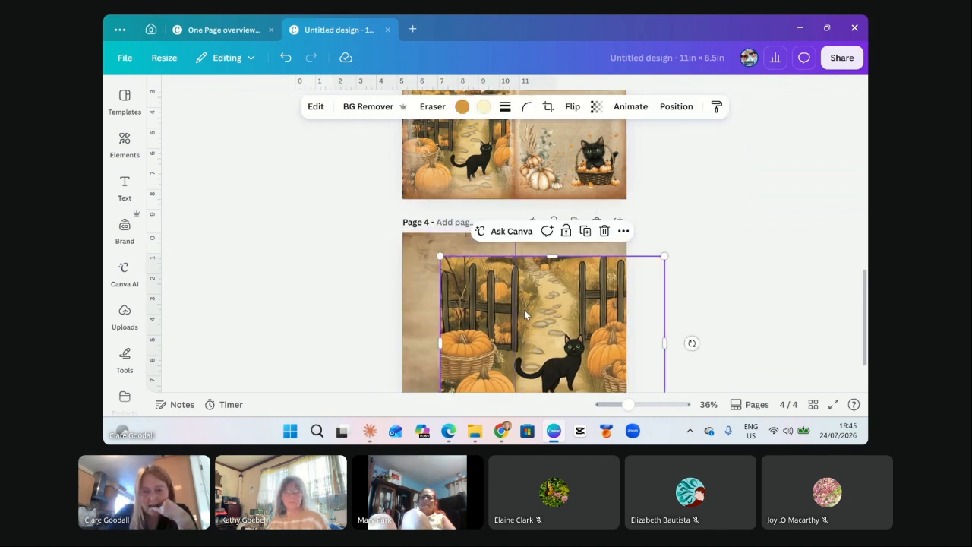
{"action": "left_click", "coordinate": [623, 231]}
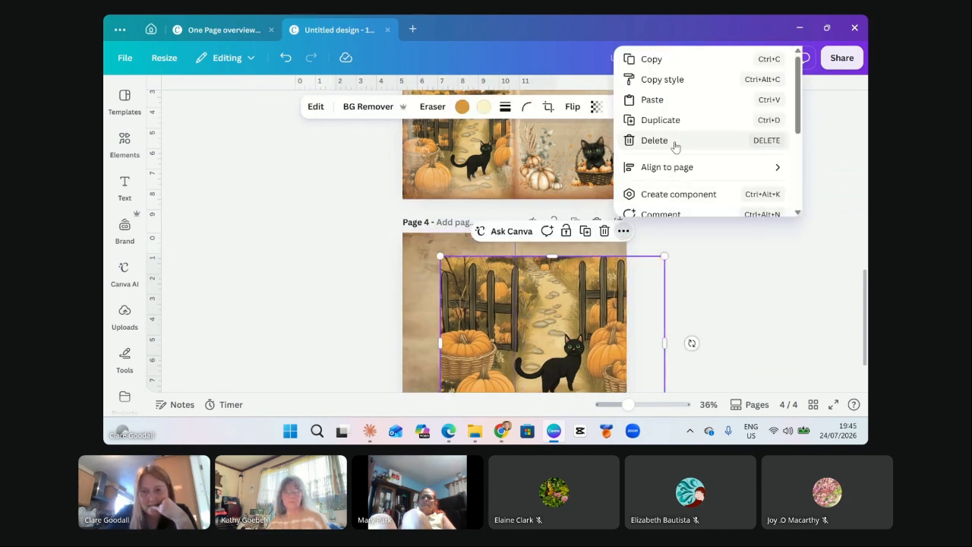
{"action": "scroll", "coordinate": [674, 144], "scroll_direction": "down", "scroll_amount": 4}
{"action": "left_click", "coordinate": [766, 270]}
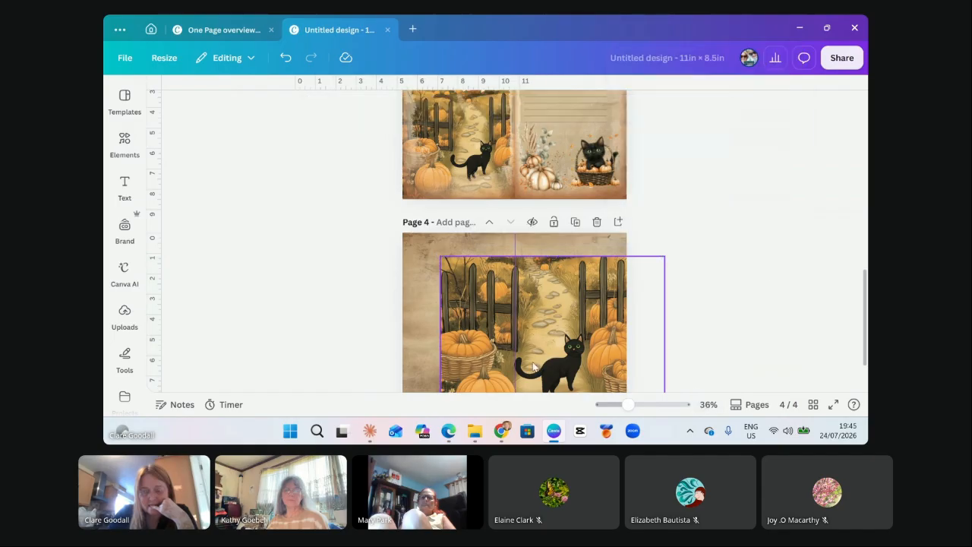
{"action": "key", "text": "ctrl+z"}
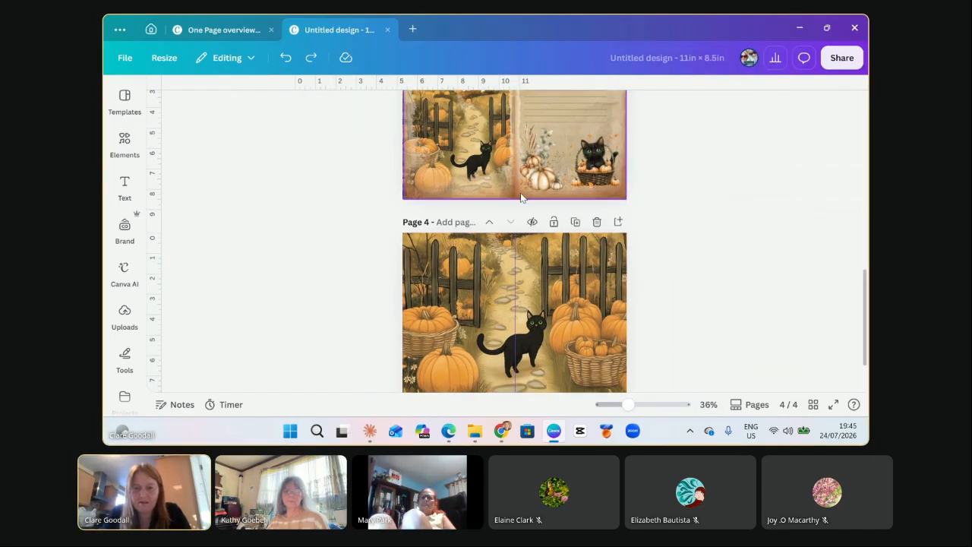
Place the worn book-page overlay from page 3 over the cat-and-pumpkins picture on page 4, covering the whole page.
{"action": "left_click", "coordinate": [511, 196]}
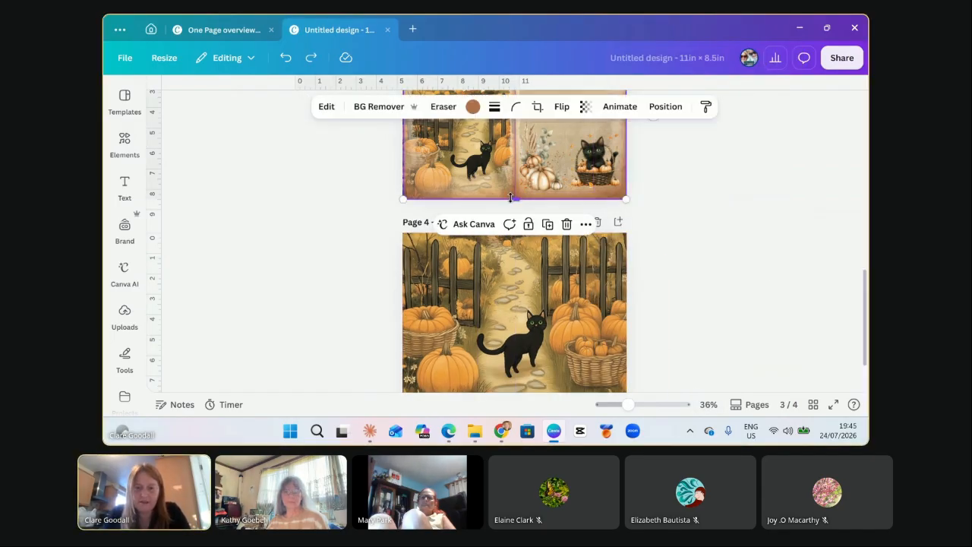
{"action": "left_click_drag", "start_coordinate": [512, 197], "coordinate": [516, 190]}
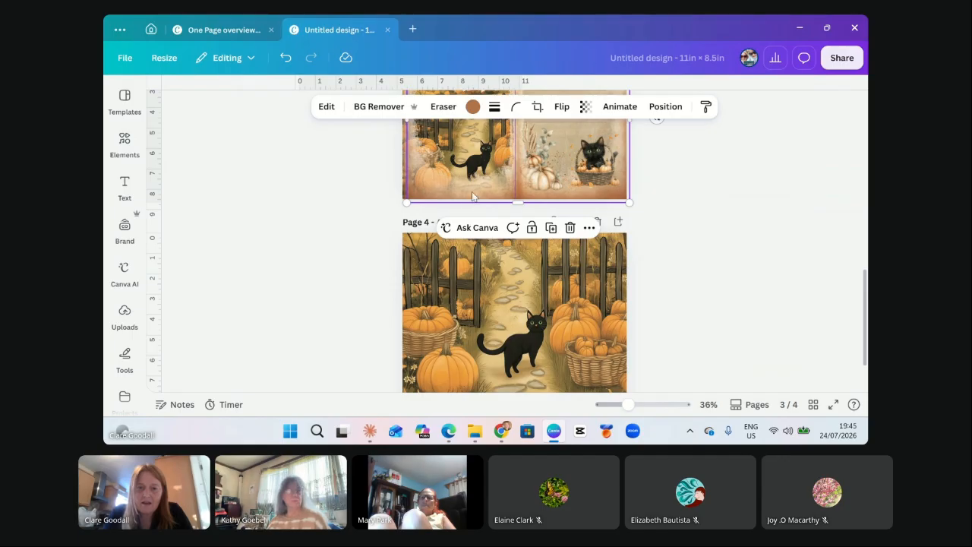
{"action": "left_click", "coordinate": [658, 290]}
{"action": "left_click_drag", "start_coordinate": [548, 178], "coordinate": [545, 394]}
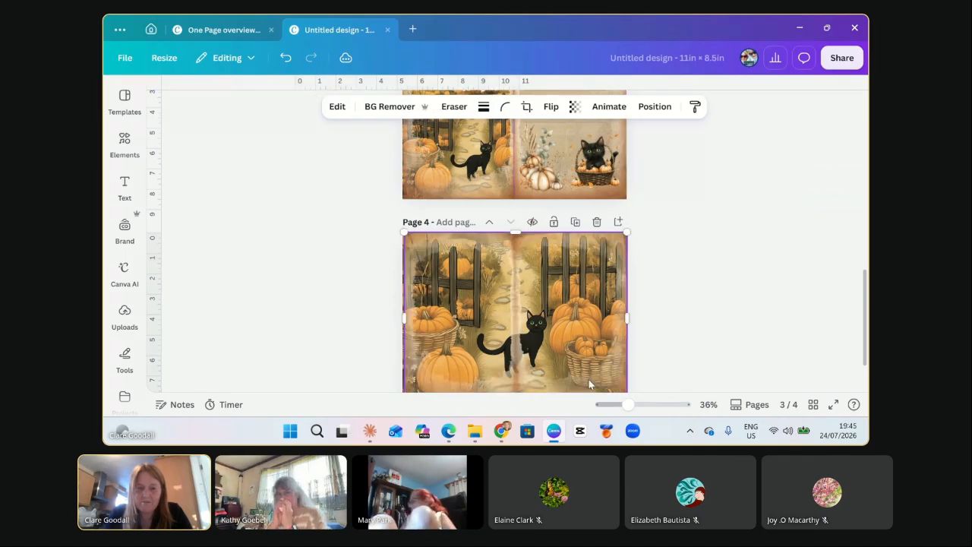
{"action": "scroll", "coordinate": [682, 294], "scroll_direction": "down", "scroll_amount": 1}
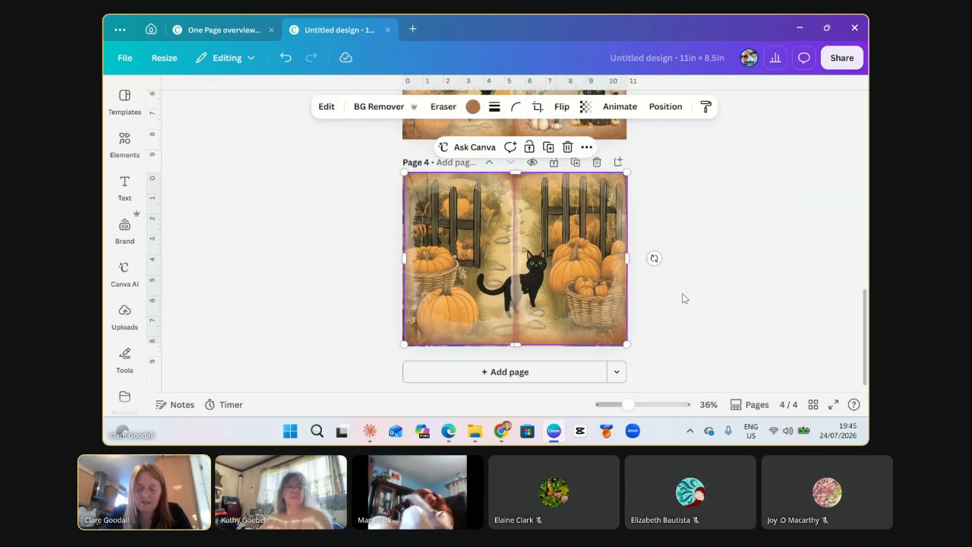
Take the worn book-page overlay back off page 4 and select the cat-and-pumpkins picture.
{"action": "key", "text": "ctrl+z"}
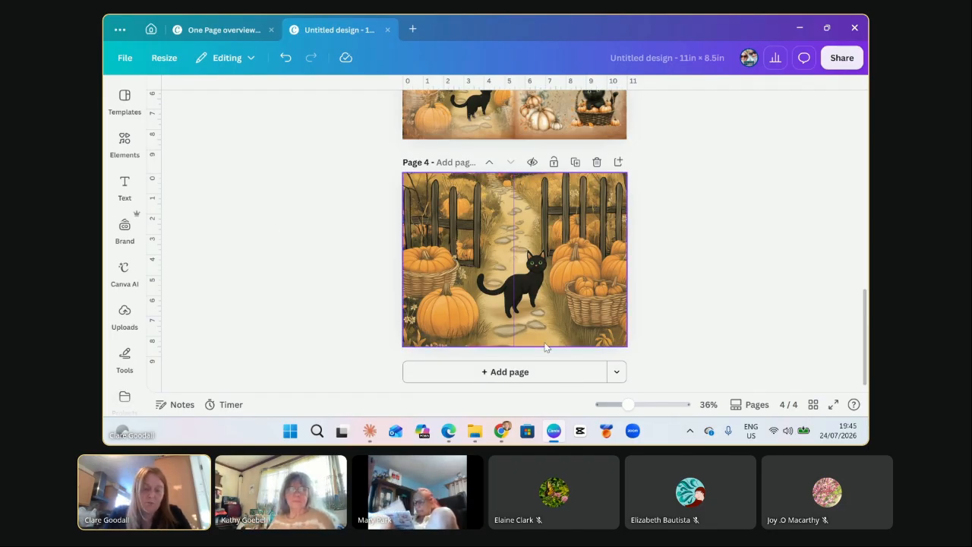
{"action": "left_click", "coordinate": [285, 61]}
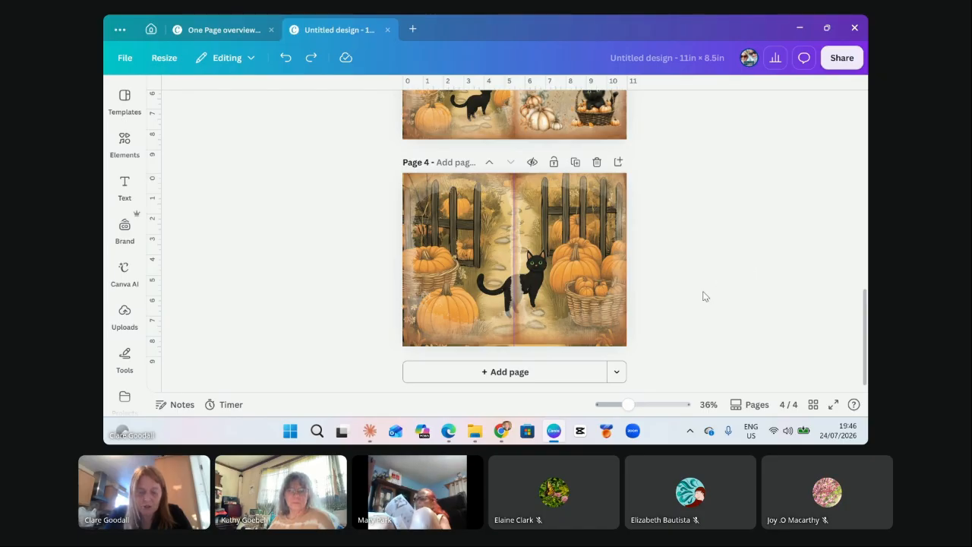
{"action": "key", "text": "ctrl+z"}
{"action": "left_click", "coordinate": [554, 263]}
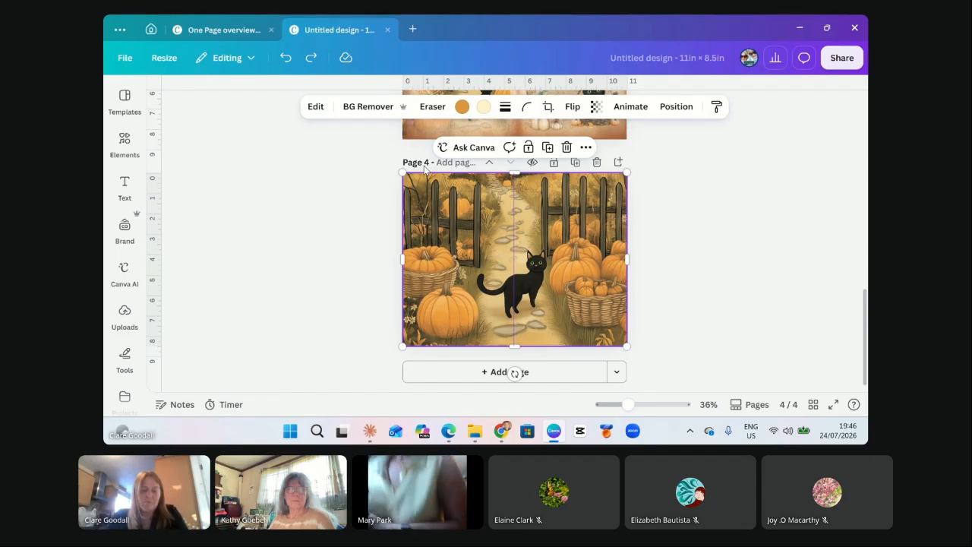
Shrink the cat-and-pumpkins picture onto the left page of page 4 and uncrop its top to bring the house back in.
{"action": "left_click", "coordinate": [632, 183]}
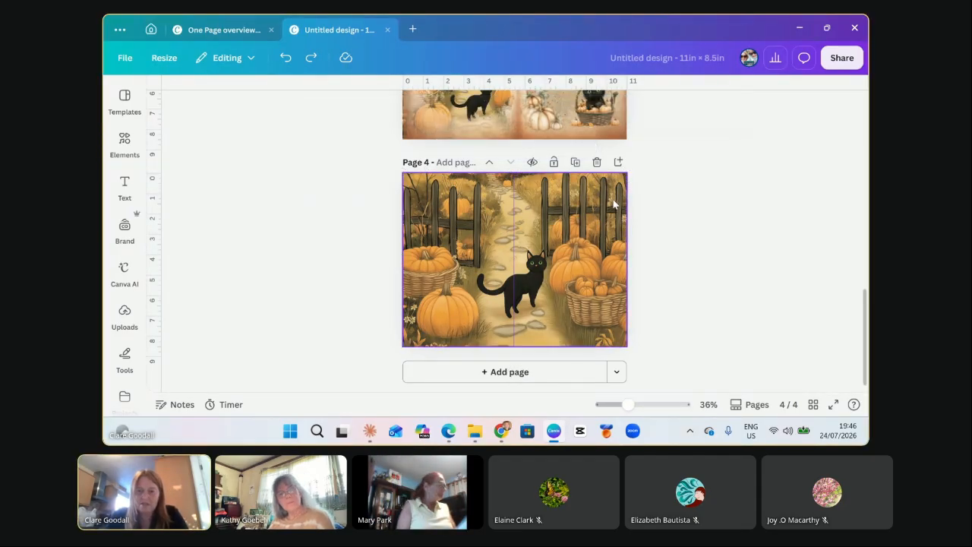
{"action": "left_click", "coordinate": [614, 204]}
{"action": "left_click_drag", "start_coordinate": [626, 173], "coordinate": [524, 252]}
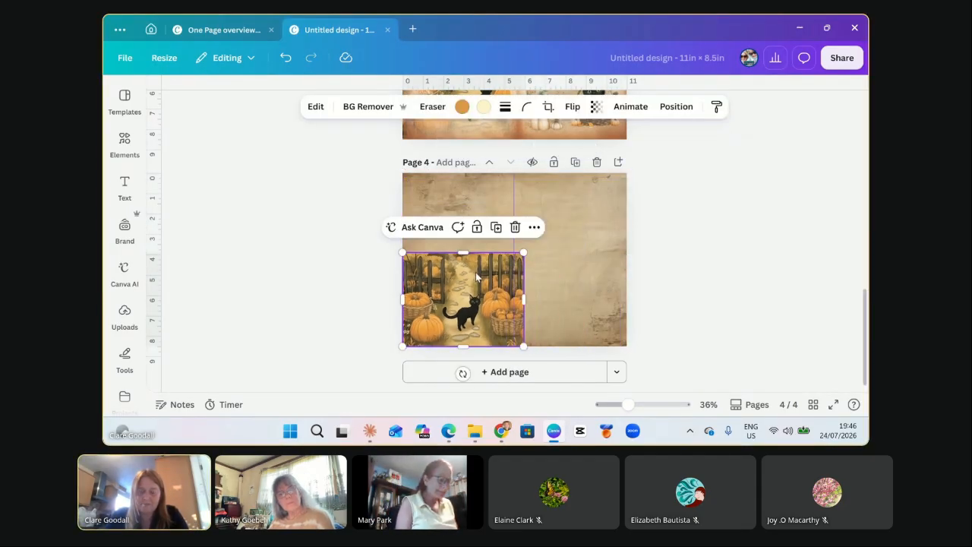
{"action": "left_click_drag", "start_coordinate": [465, 254], "coordinate": [463, 185]}
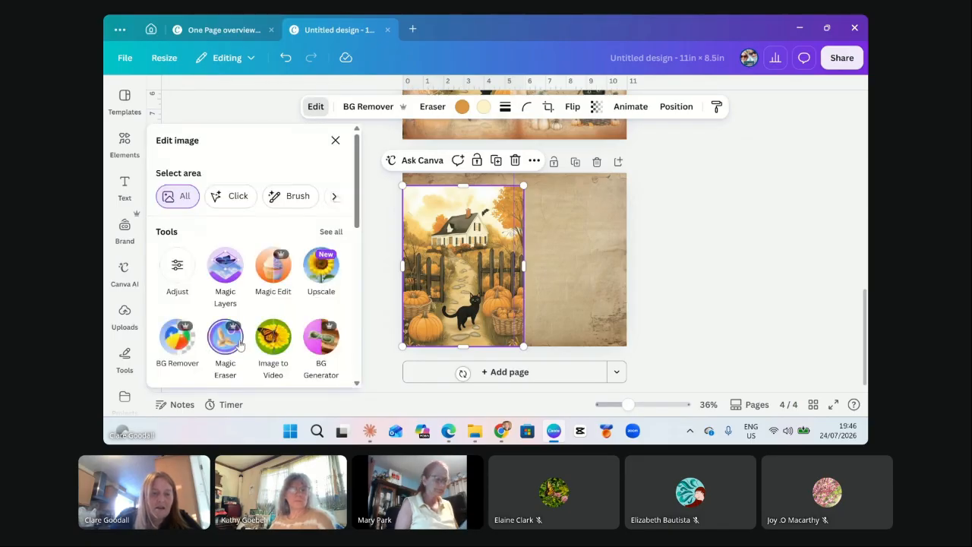
Extend the picture across the empty right page with a freeform Magic Expand, keep the first result and center it on the spread.
{"action": "scroll", "coordinate": [271, 352], "scroll_direction": "down", "scroll_amount": 3}
{"action": "scroll", "coordinate": [331, 244], "scroll_direction": "up", "scroll_amount": 3}
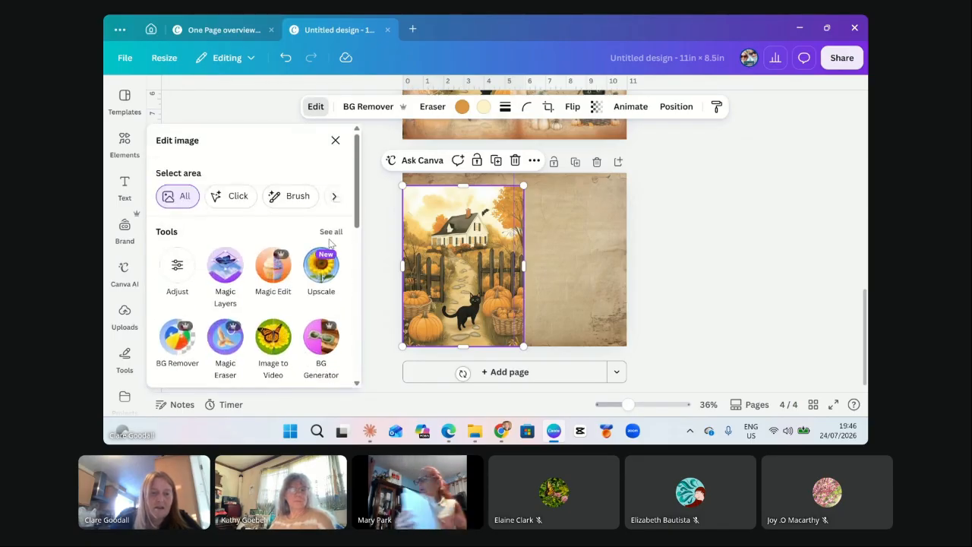
{"action": "left_click", "coordinate": [331, 232]}
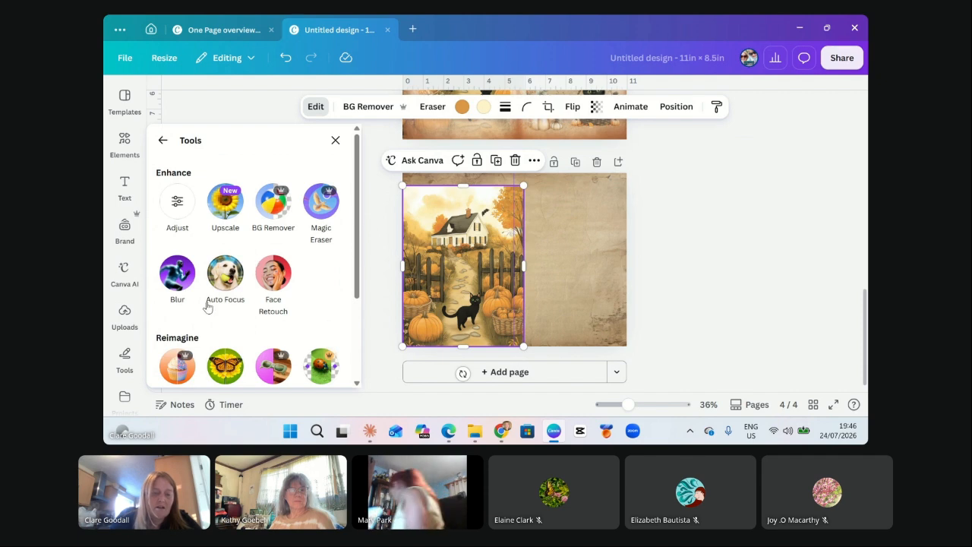
{"action": "scroll", "coordinate": [213, 319], "scroll_direction": "down", "scroll_amount": 3}
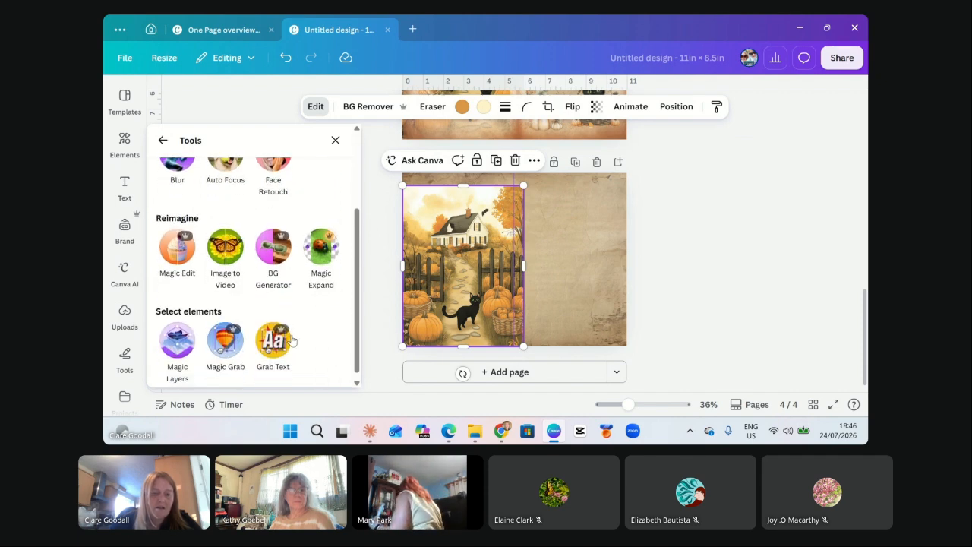
{"action": "left_click", "coordinate": [341, 270]}
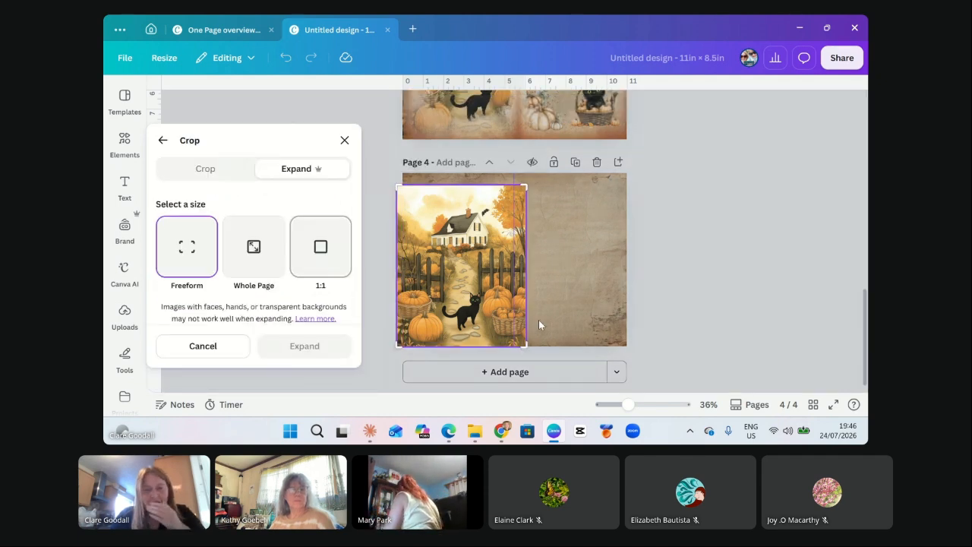
{"action": "left_click_drag", "start_coordinate": [530, 190], "coordinate": [621, 191]}
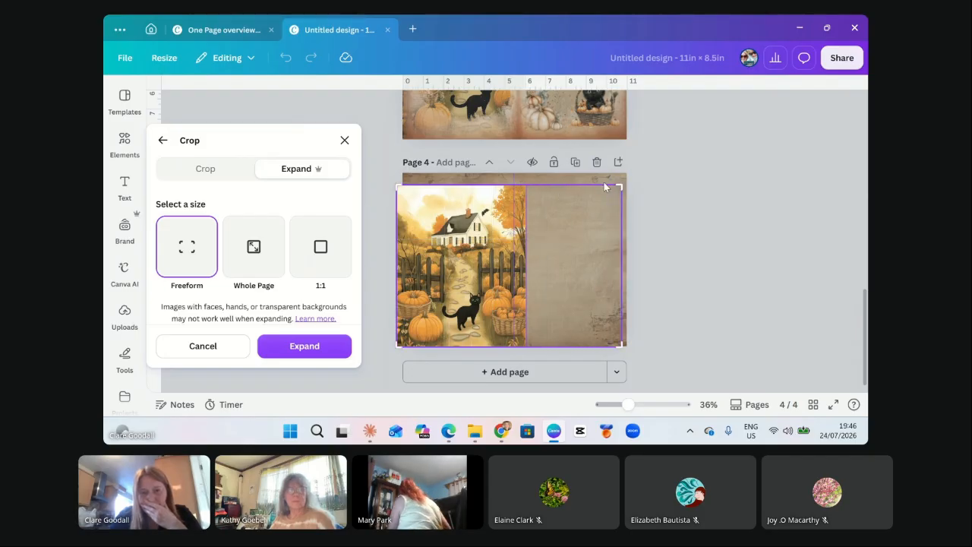
{"action": "left_click_drag", "start_coordinate": [615, 181], "coordinate": [616, 177]}
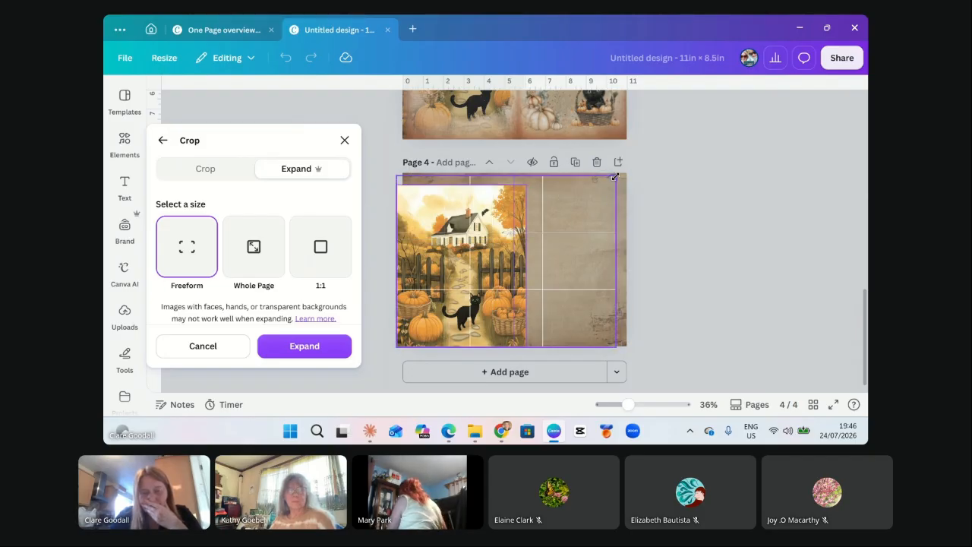
{"action": "left_click", "coordinate": [311, 348]}
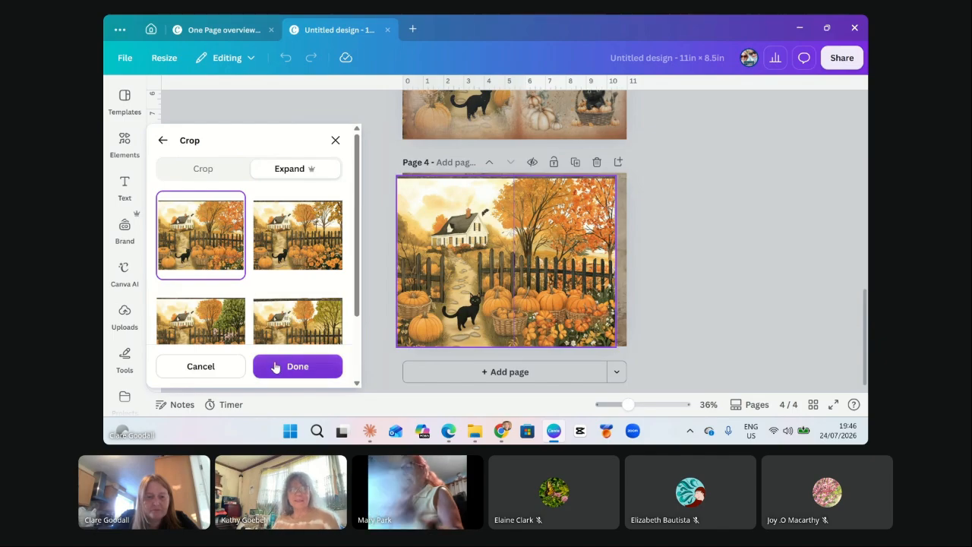
{"action": "left_click", "coordinate": [275, 367]}
{"action": "left_click", "coordinate": [536, 272]}
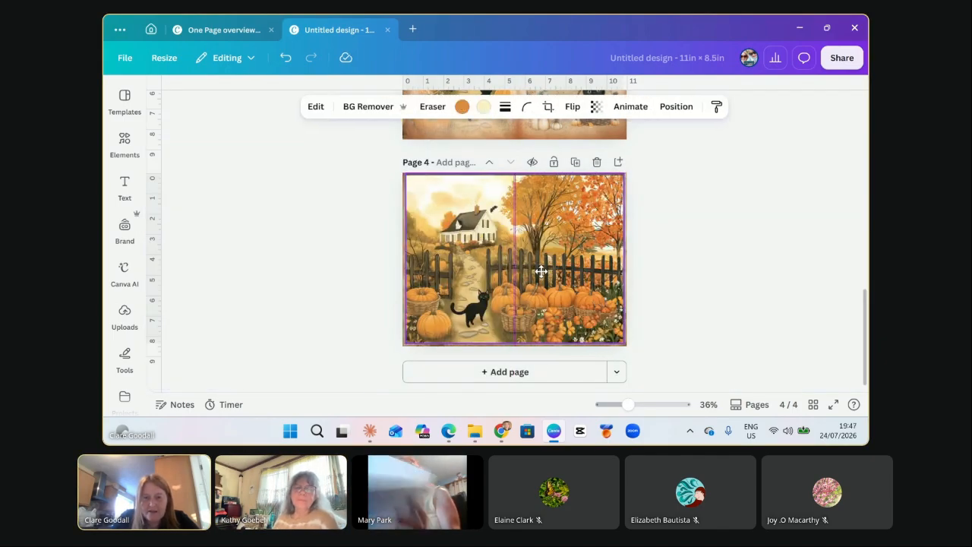
Add the worn book-page overlay from the Overlays project folder onto the expanded picture on page 4.
{"action": "left_click", "coordinate": [125, 397]}
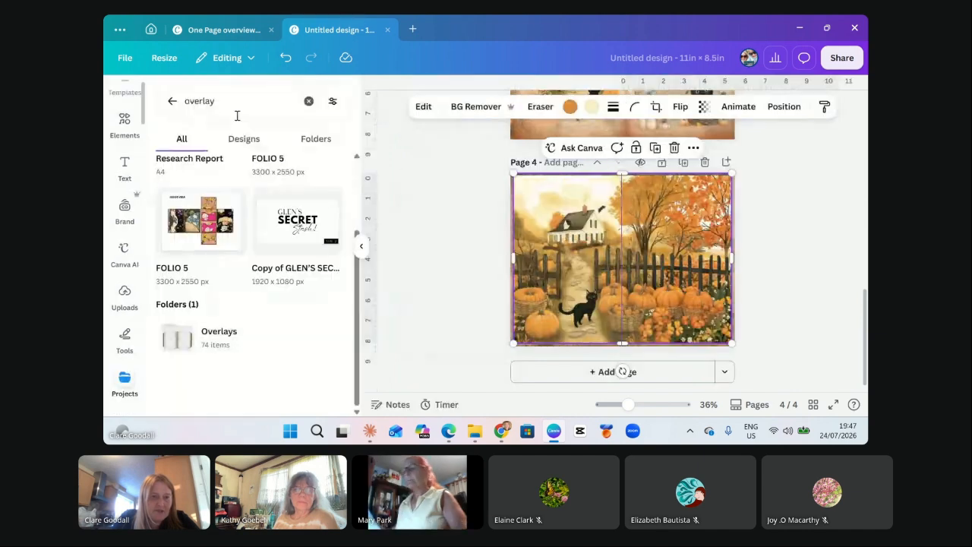
{"action": "left_click", "coordinate": [218, 335]}
{"action": "left_click", "coordinate": [221, 319]}
{"action": "scroll", "coordinate": [243, 353], "scroll_direction": "up", "scroll_amount": 1}
{"action": "scroll", "coordinate": [243, 353], "scroll_direction": "up", "scroll_amount": 8}
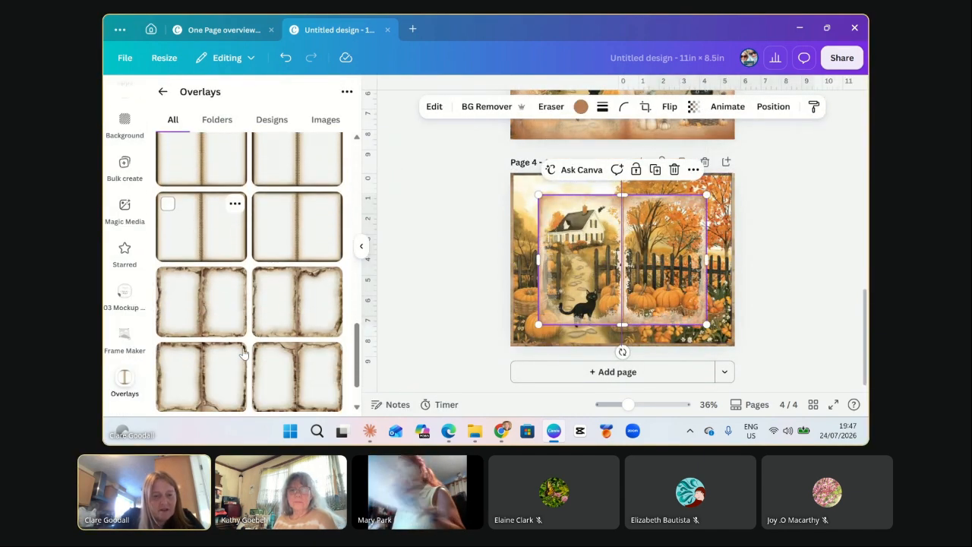
{"action": "scroll", "coordinate": [243, 354], "scroll_direction": "up", "scroll_amount": 8}
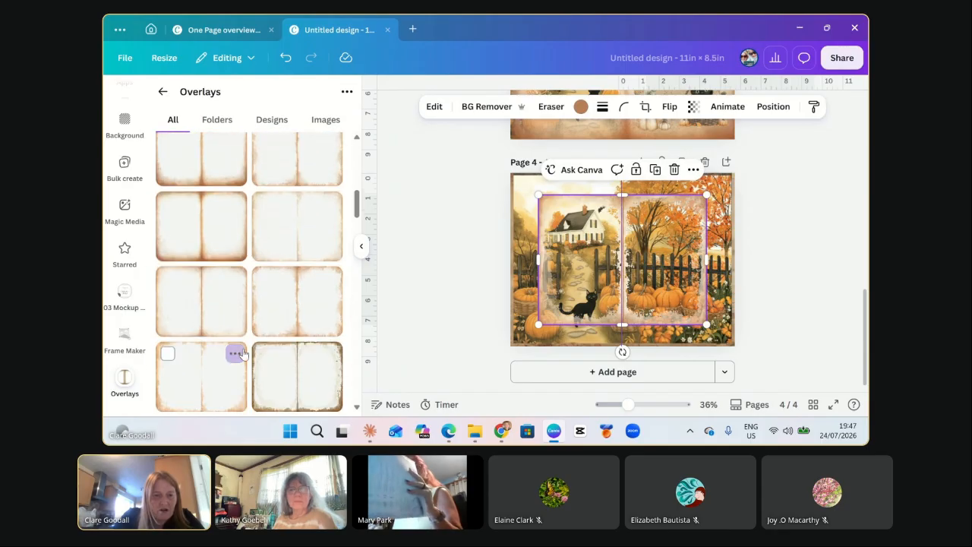
{"action": "scroll", "coordinate": [243, 354], "scroll_direction": "up", "scroll_amount": 4}
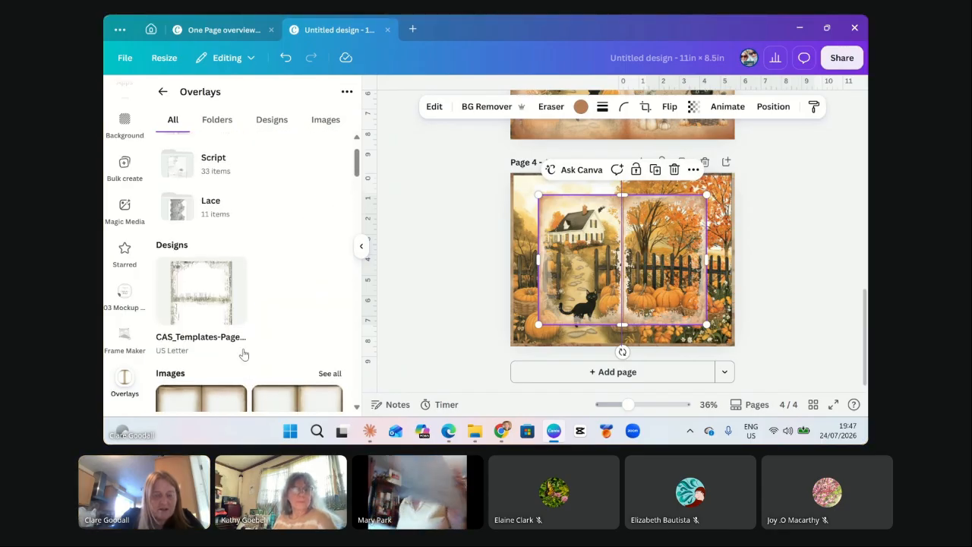
{"action": "left_click", "coordinate": [795, 219]}
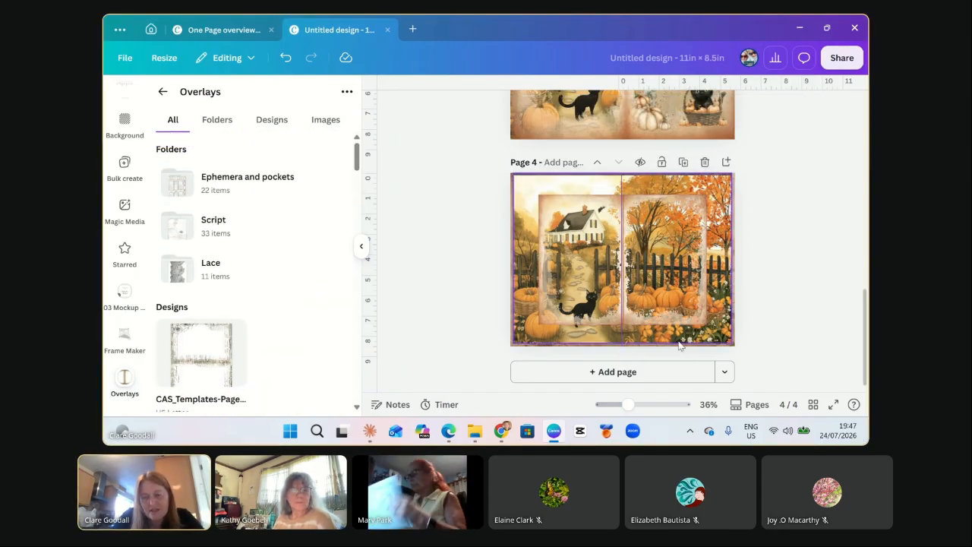
Erase the middle stretch of the overlay's center fold with the Magic Eraser brush at size 40.
{"action": "left_click", "coordinate": [629, 322]}
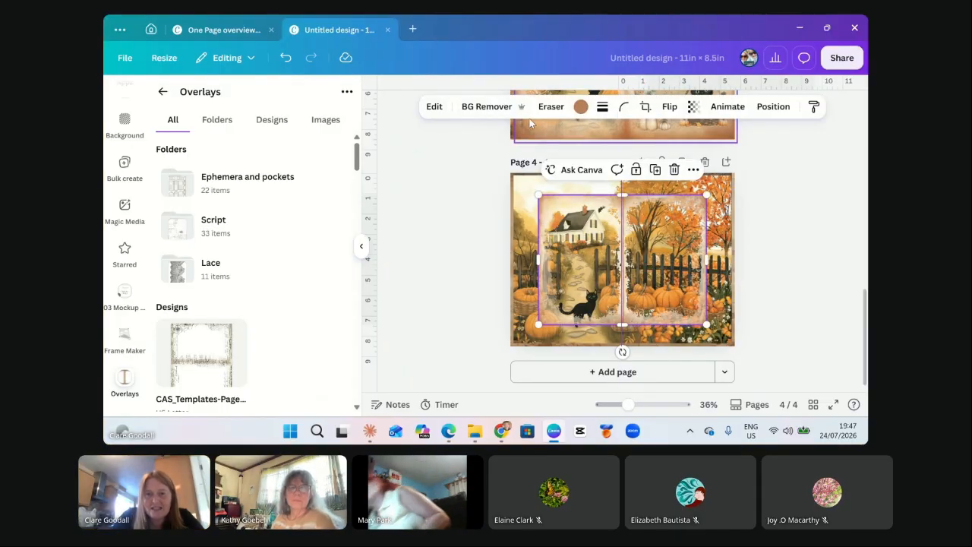
{"action": "left_click", "coordinate": [437, 109]}
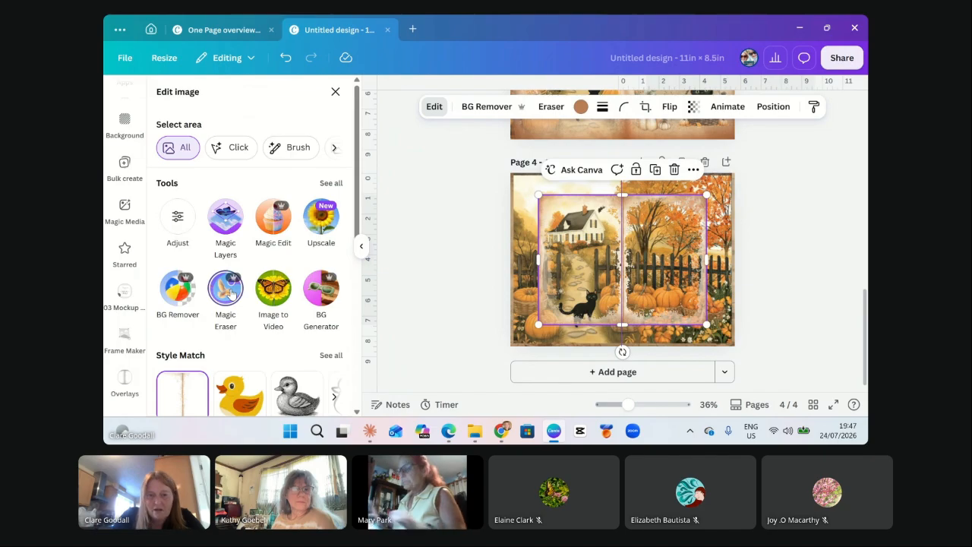
{"action": "left_click", "coordinate": [225, 289]}
{"action": "mouse_move", "coordinate": [614, 146]}
{"action": "left_mouse_down"}
{"action": "mouse_move", "coordinate": [650, 151]}
{"action": "mouse_move", "coordinate": [605, 158]}
{"action": "mouse_move", "coordinate": [638, 152]}
{"action": "mouse_move", "coordinate": [611, 196]}
{"action": "mouse_move", "coordinate": [620, 209]}
{"action": "mouse_move", "coordinate": [595, 290]}
{"action": "mouse_move", "coordinate": [598, 328]}
{"action": "mouse_move", "coordinate": [637, 330]}
{"action": "mouse_move", "coordinate": [615, 308]}
{"action": "mouse_move", "coordinate": [634, 232]}
{"action": "left_mouse_up"}
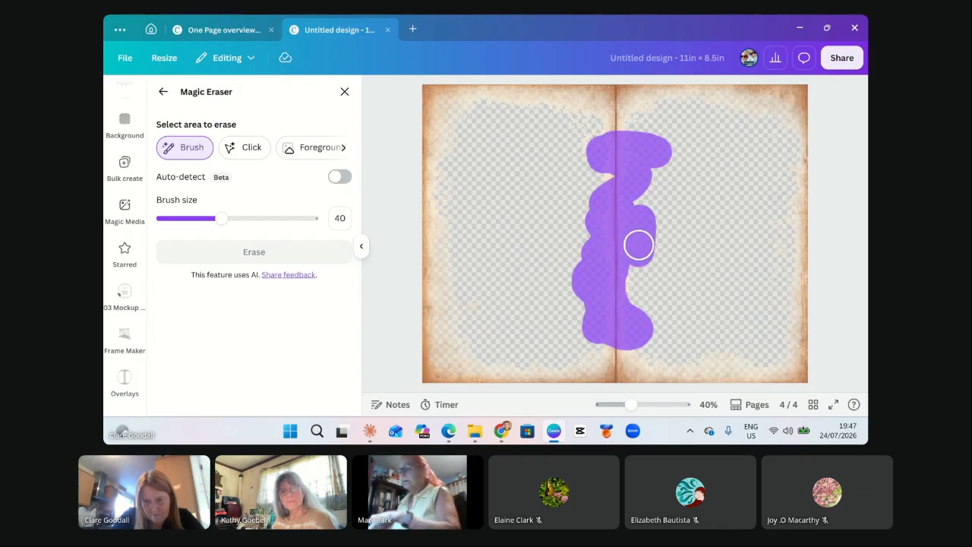
{"action": "left_click_drag", "start_coordinate": [608, 165], "coordinate": [579, 150]}
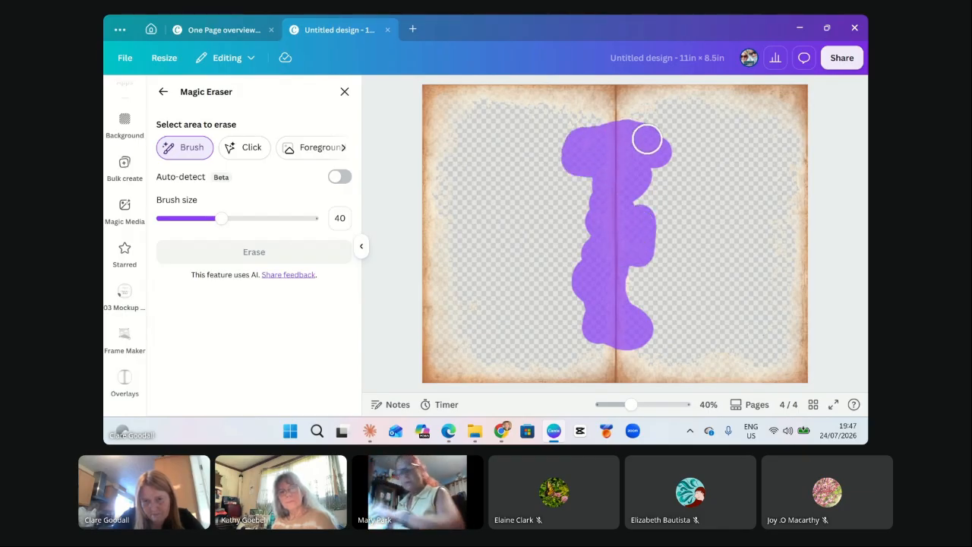
{"action": "left_click_drag", "start_coordinate": [647, 139], "coordinate": [647, 141]}
{"action": "left_click", "coordinate": [254, 252]}
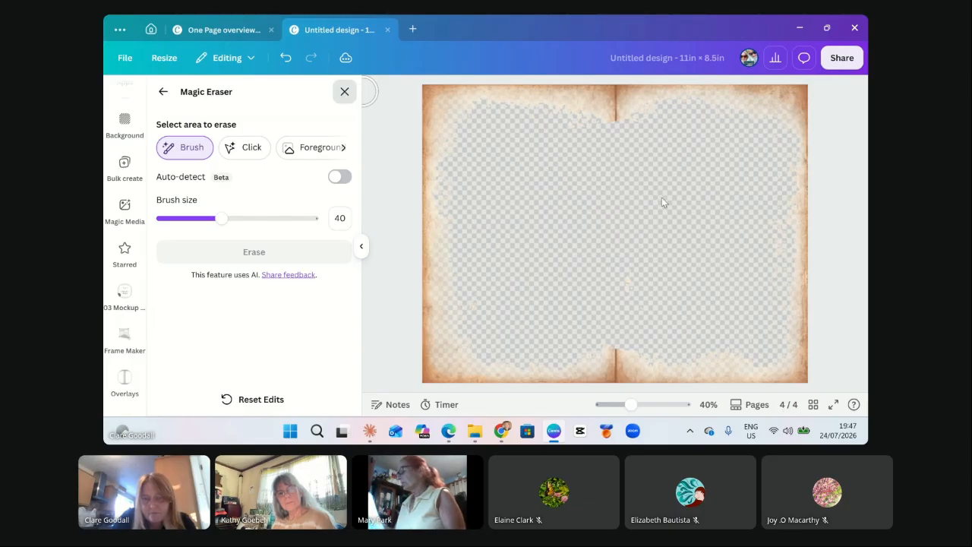
{"action": "left_click", "coordinate": [345, 91]}
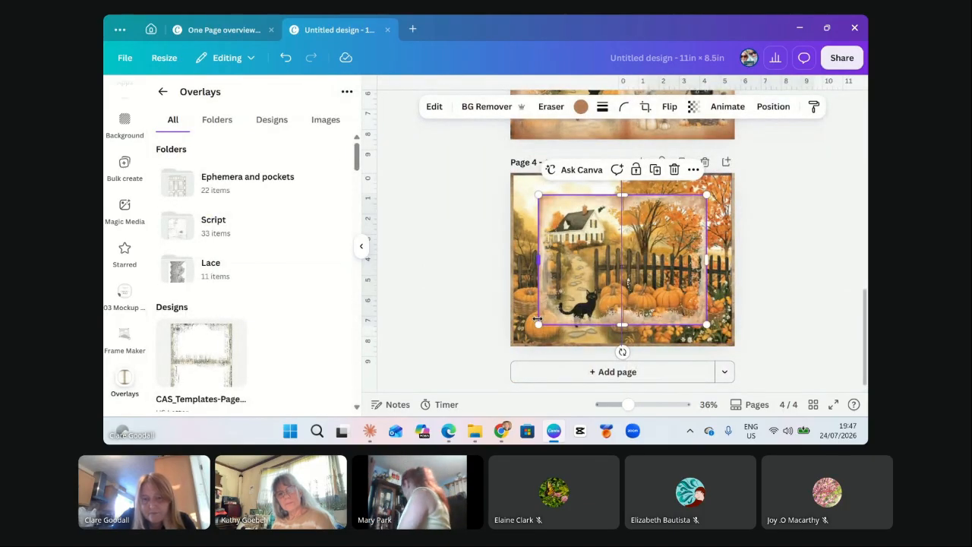
Scale the book-page overlay up to 11 × 8.5 in so it covers the whole of page 4.
{"action": "left_click_drag", "start_coordinate": [530, 326], "coordinate": [510, 347]}
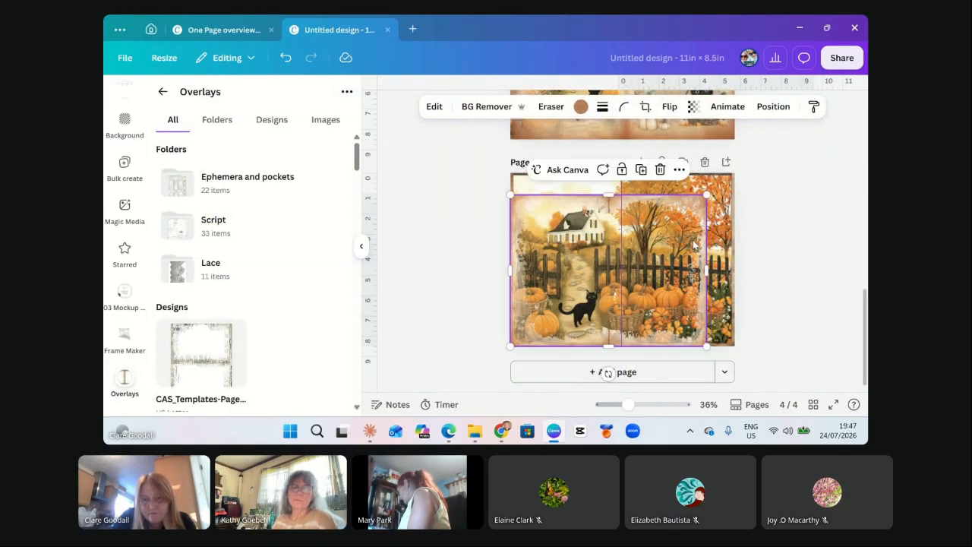
{"action": "left_click_drag", "start_coordinate": [706, 196], "coordinate": [735, 174]}
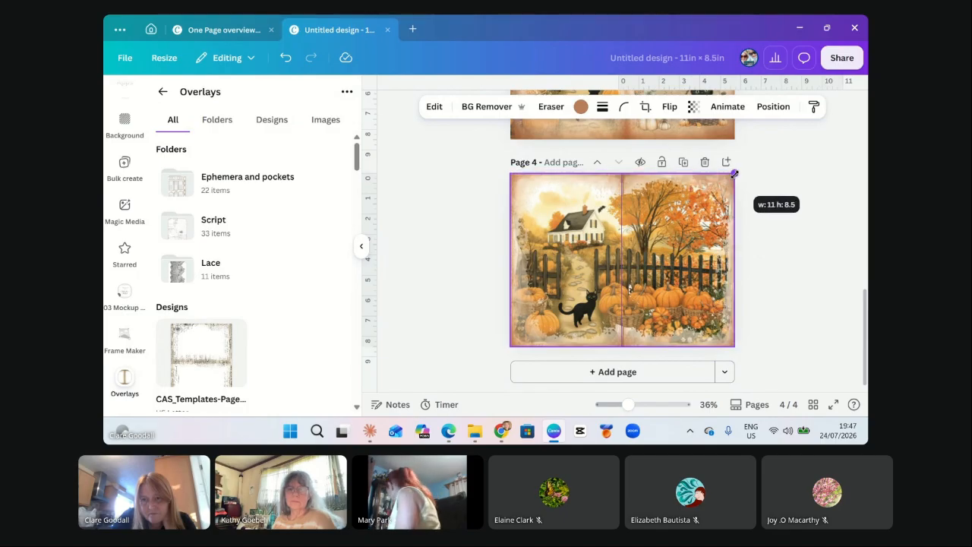
{"action": "left_click", "coordinate": [821, 326]}
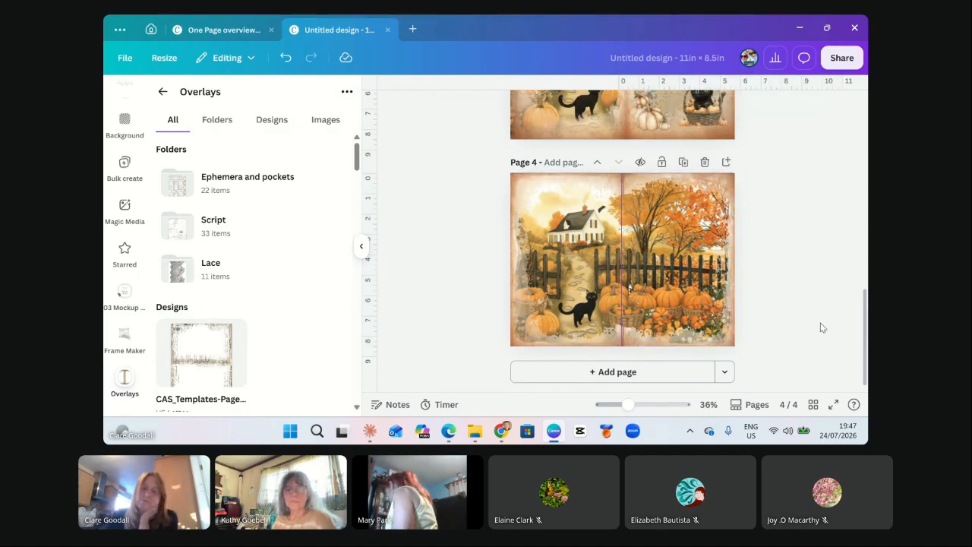
{"action": "scroll", "coordinate": [779, 327], "scroll_direction": "up", "scroll_amount": 10}
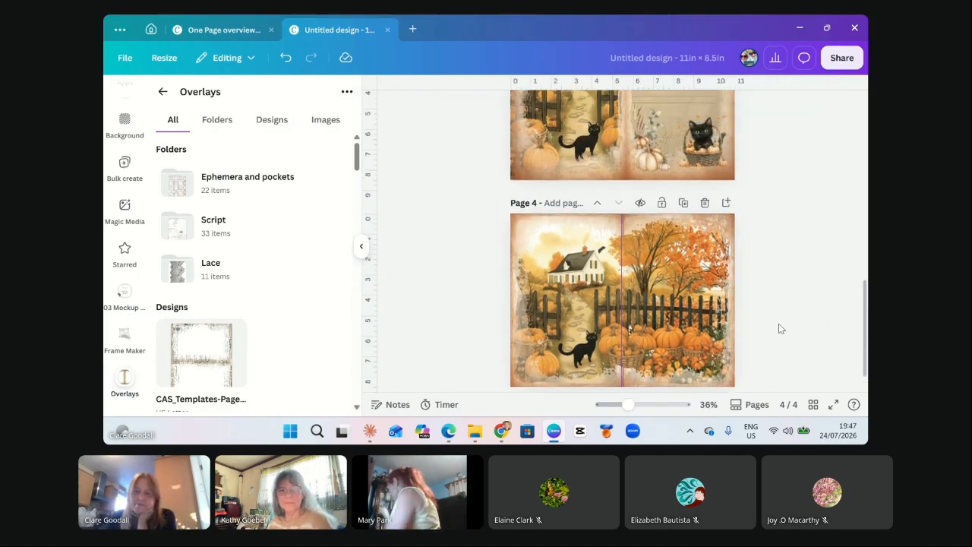
{"action": "scroll", "coordinate": [779, 328], "scroll_direction": "down", "scroll_amount": 10}
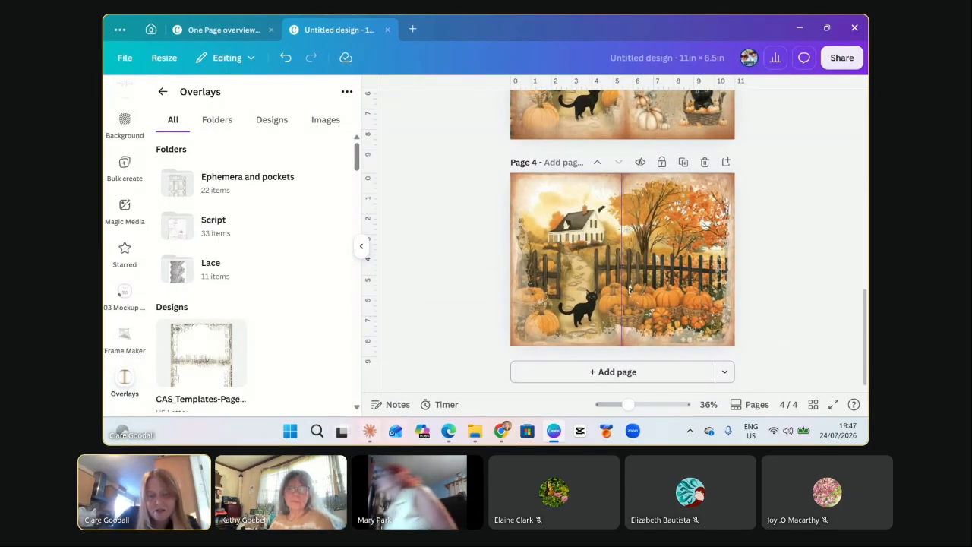
Check the "Creating the pages" slide of the Junk Journal Canva Workshop PDF in Edge, and return to the Canva design.
{"action": "mouse_move", "coordinate": [447, 434]}
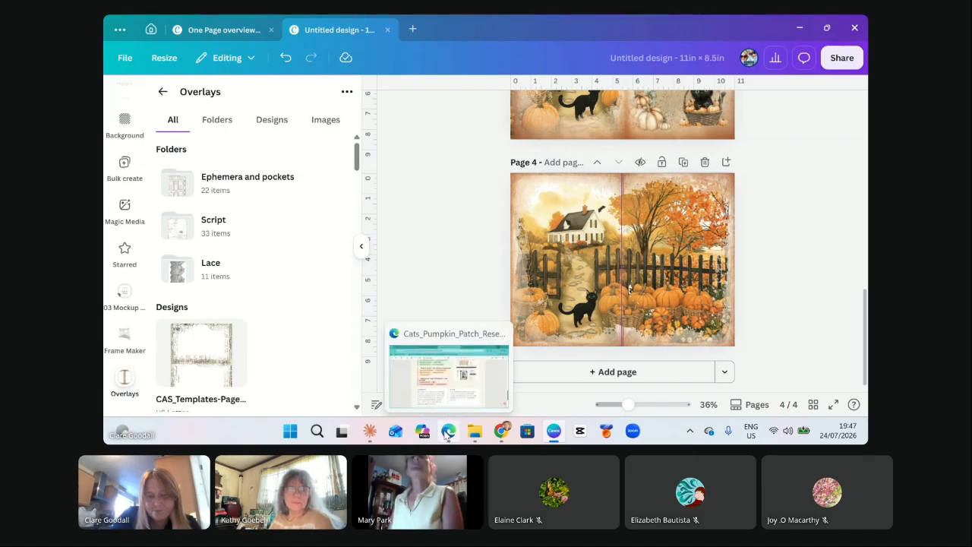
{"action": "left_click", "coordinate": [444, 397]}
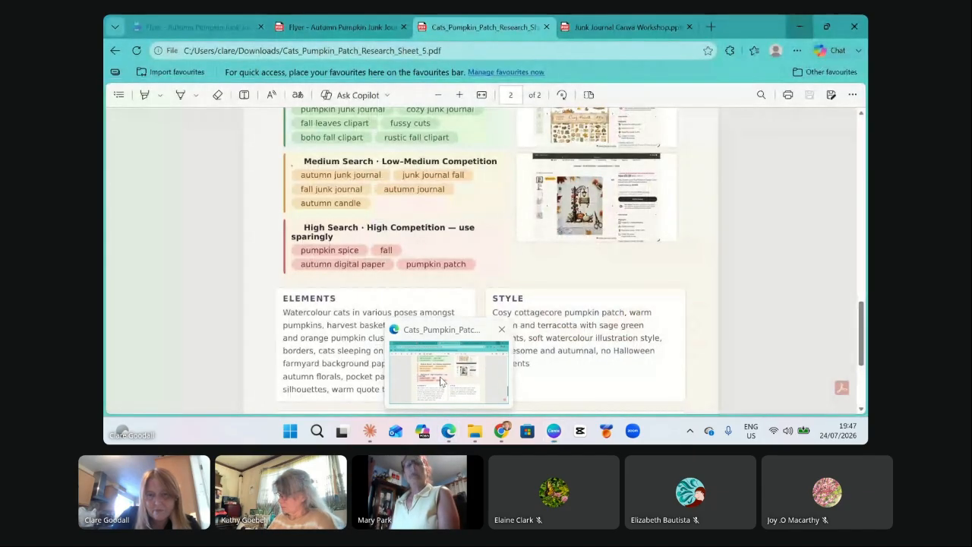
{"action": "left_click", "coordinate": [623, 29]}
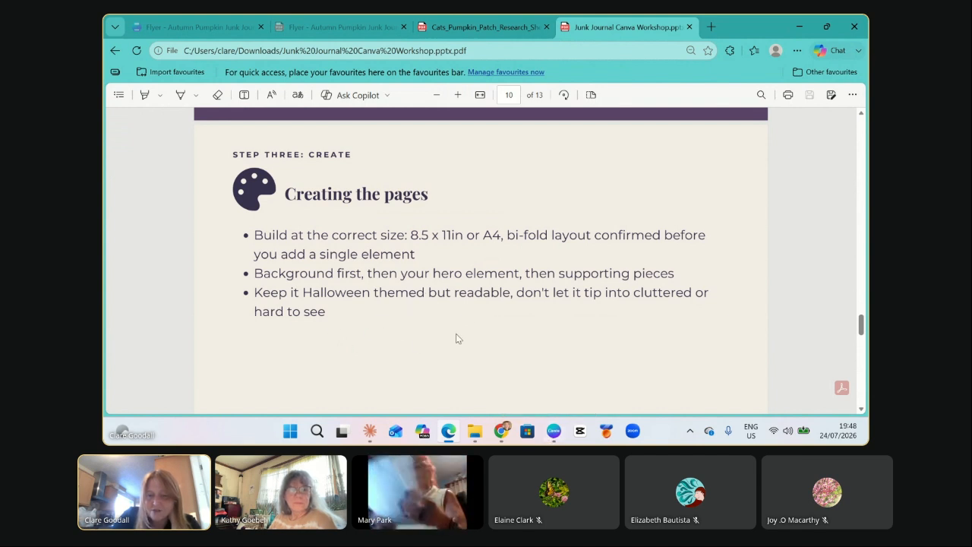
{"action": "left_click", "coordinate": [553, 432]}
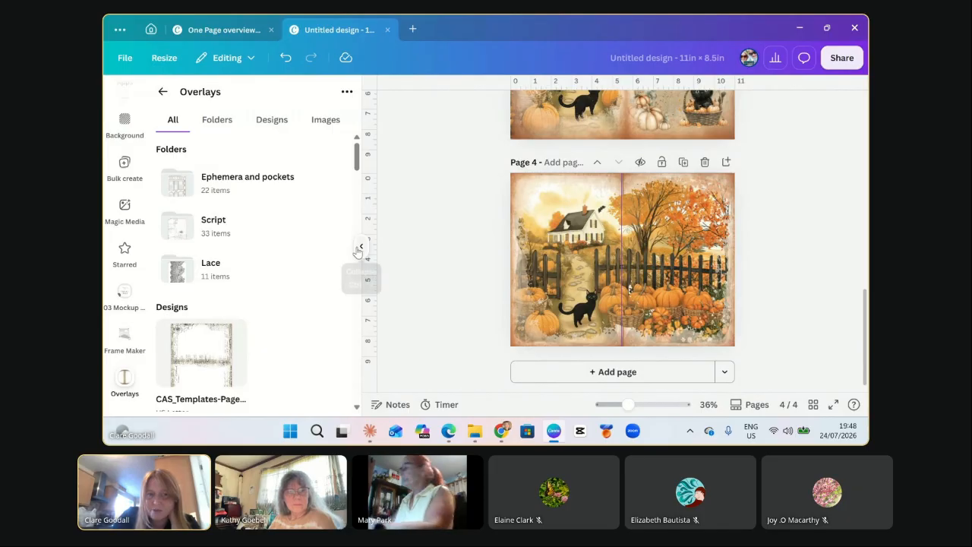
Start a custom-size resize of all four pages with the units set to centimetres.
{"action": "left_click", "coordinate": [361, 245]}
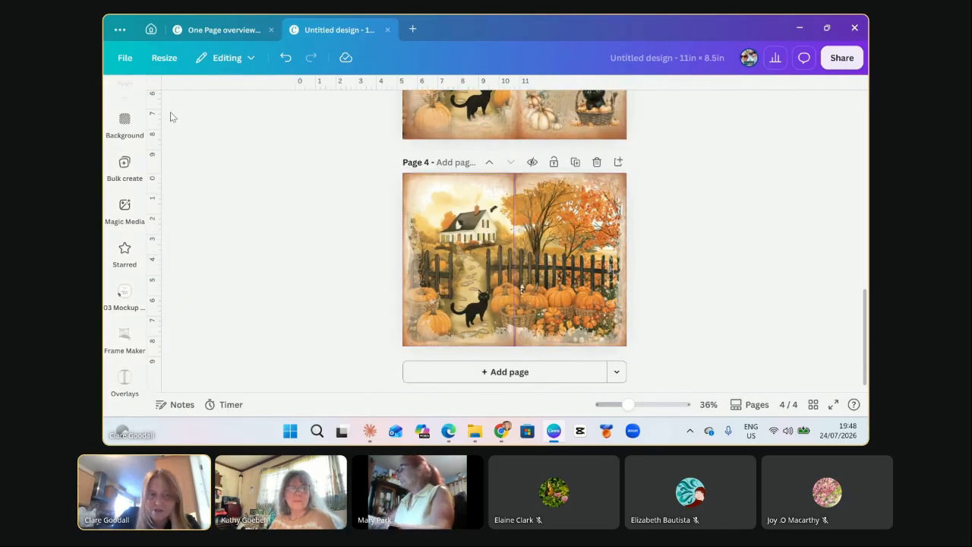
{"action": "left_click", "coordinate": [163, 59]}
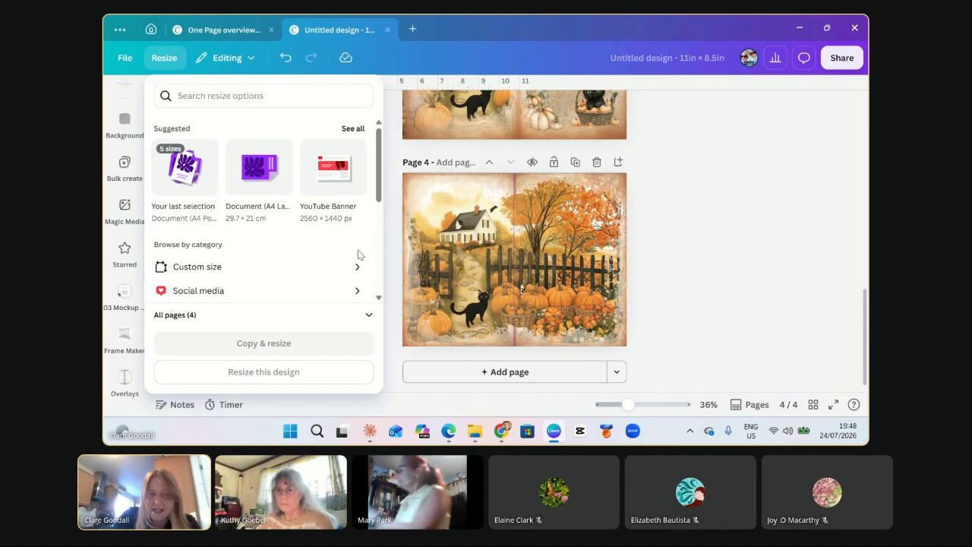
{"action": "left_click", "coordinate": [188, 272]}
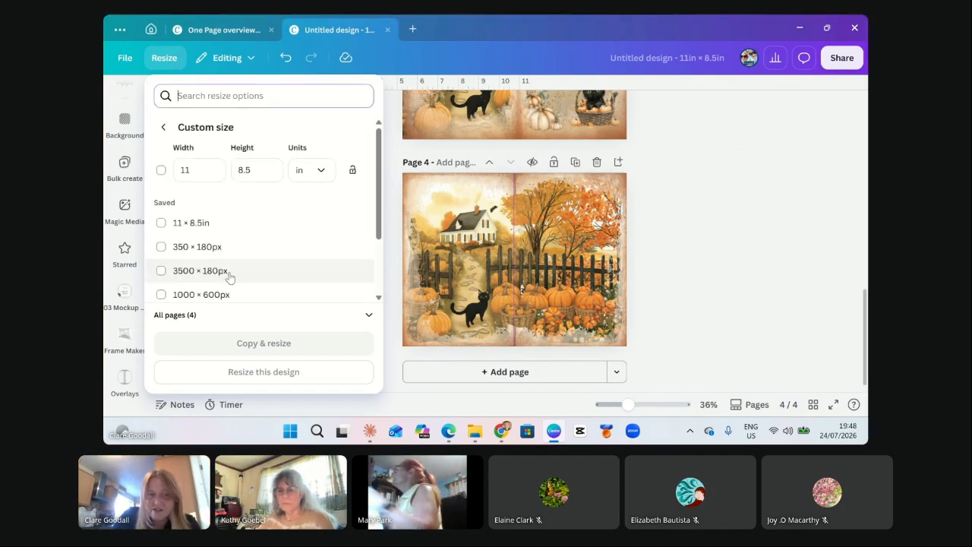
{"action": "scroll", "coordinate": [244, 295], "scroll_direction": "down", "scroll_amount": 2}
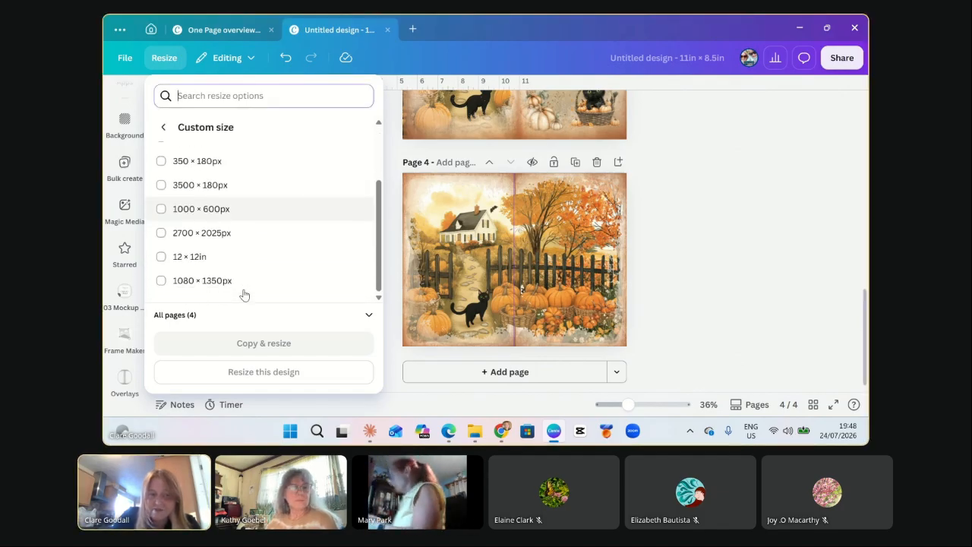
{"action": "scroll", "coordinate": [227, 222], "scroll_direction": "up", "scroll_amount": 3}
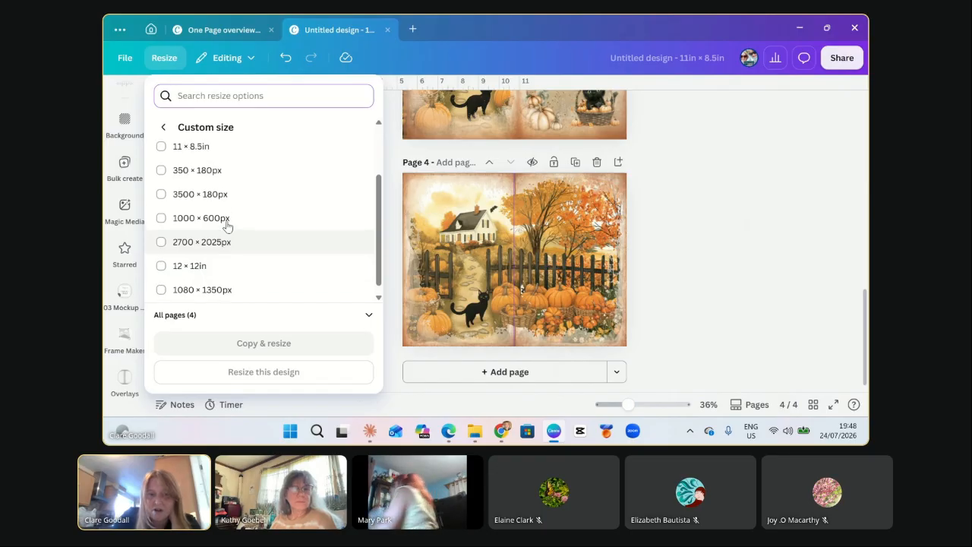
{"action": "scroll", "coordinate": [284, 243], "scroll_direction": "up", "scroll_amount": 1}
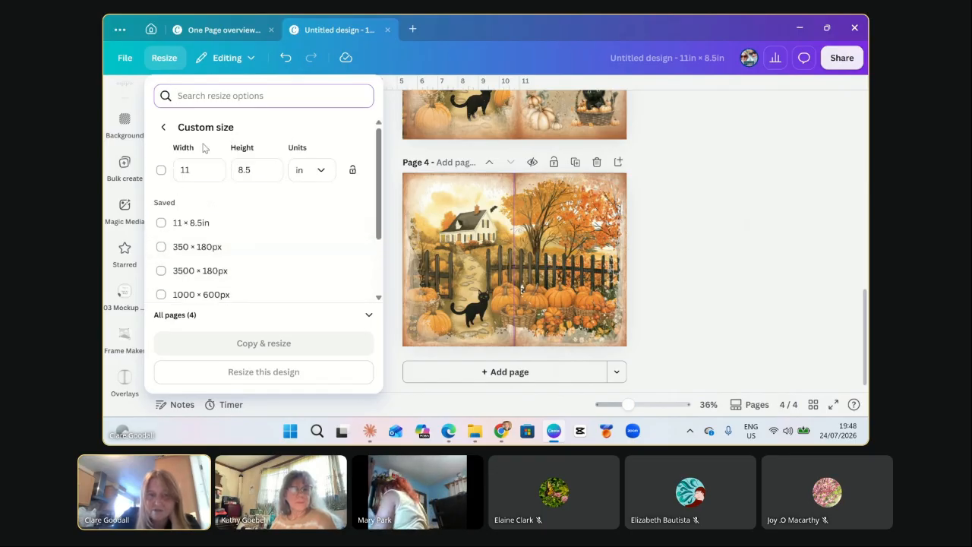
{"action": "left_click", "coordinate": [322, 177]}
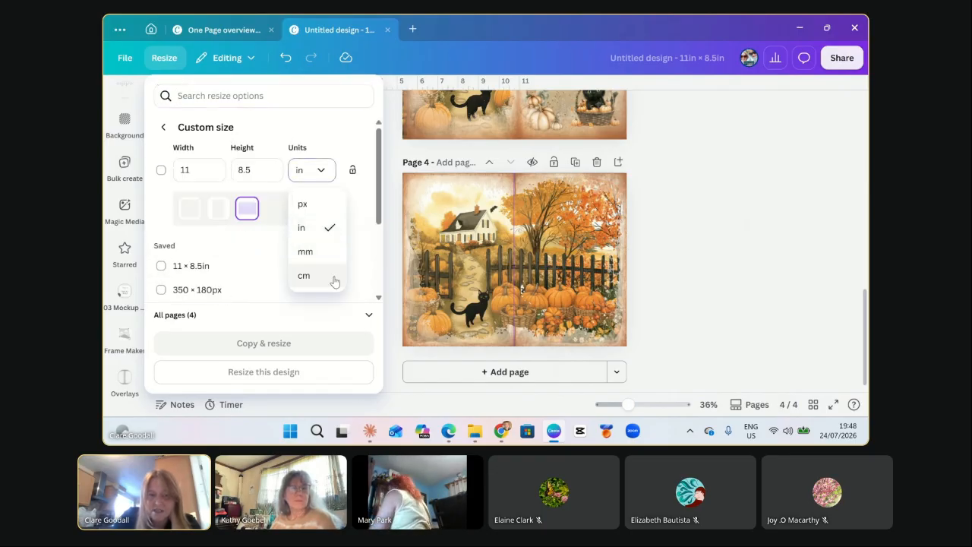
{"action": "left_click", "coordinate": [335, 278]}
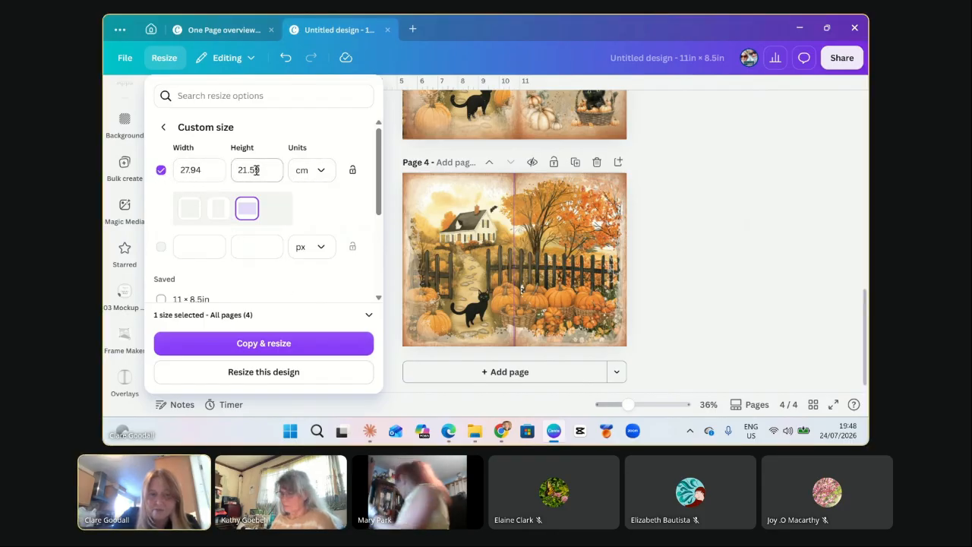
Set the custom width to 29.94 cm, create a resized copy of the design and open it.
{"action": "left_click", "coordinate": [187, 170]}
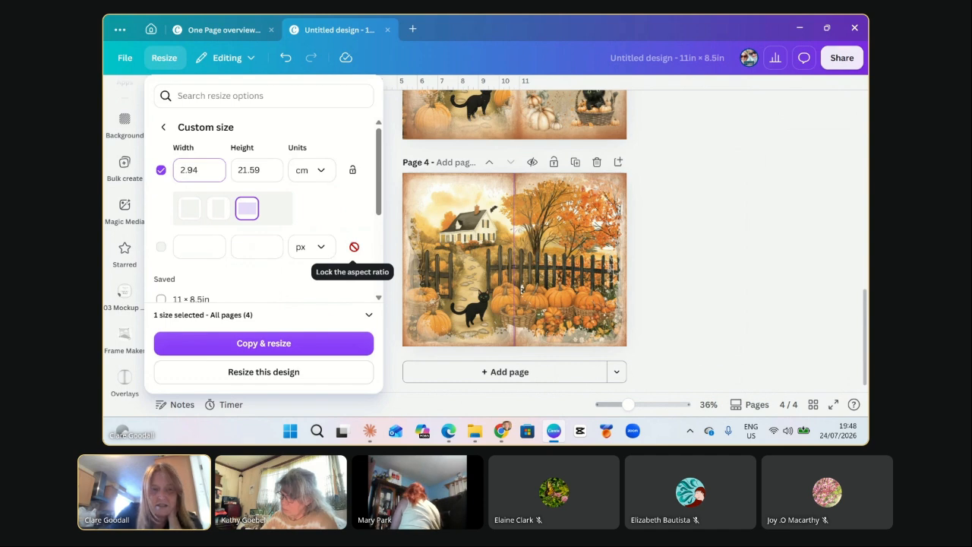
{"action": "type", "text": "9"}
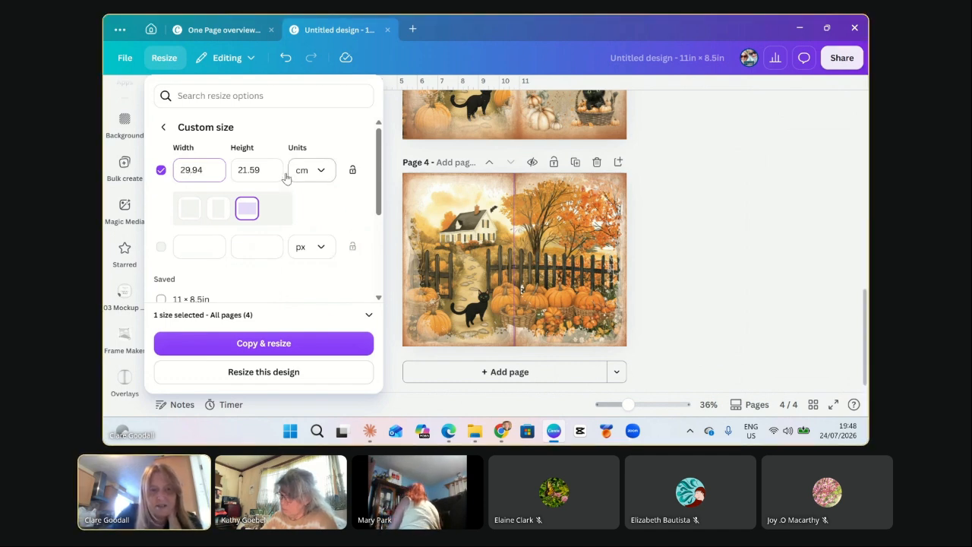
{"action": "left_click", "coordinate": [262, 343]}
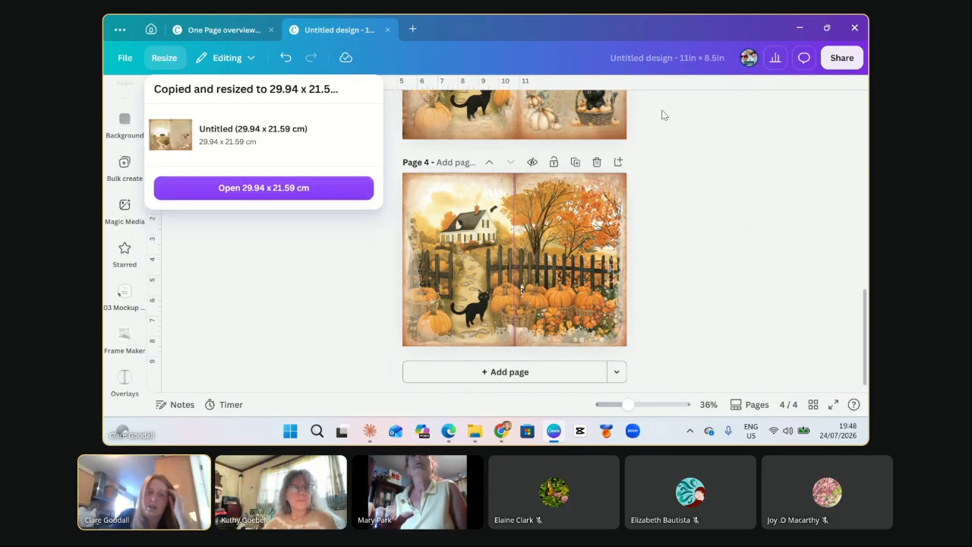
{"action": "left_click", "coordinate": [275, 188]}
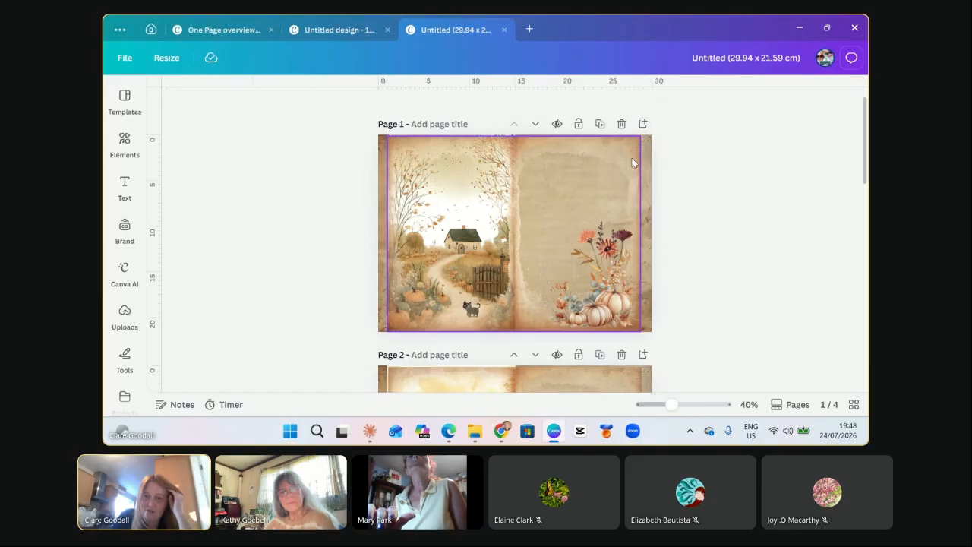
Stretch the worn overlay on page 2 sideways to reach both the left and right page edges.
{"action": "scroll", "coordinate": [530, 313], "scroll_direction": "down", "scroll_amount": 5}
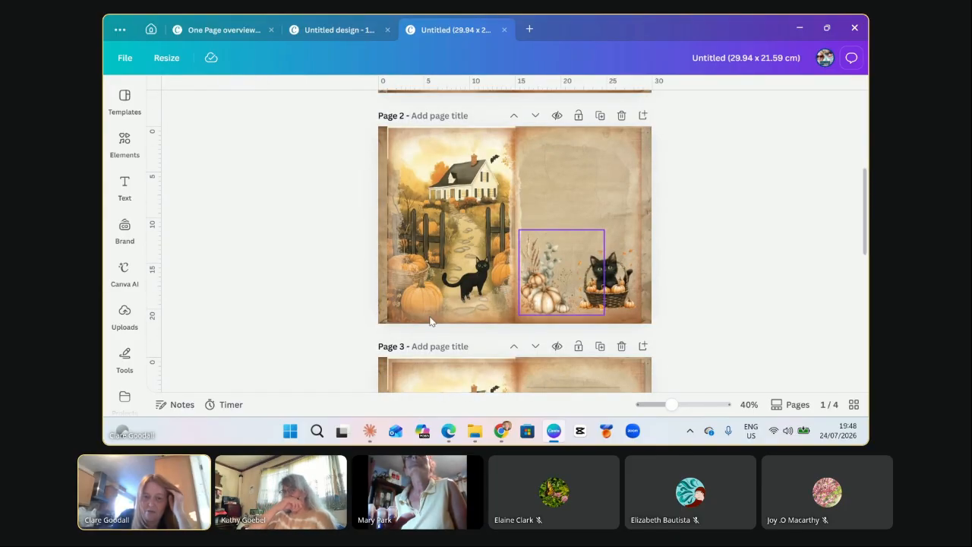
{"action": "left_click", "coordinate": [389, 320]}
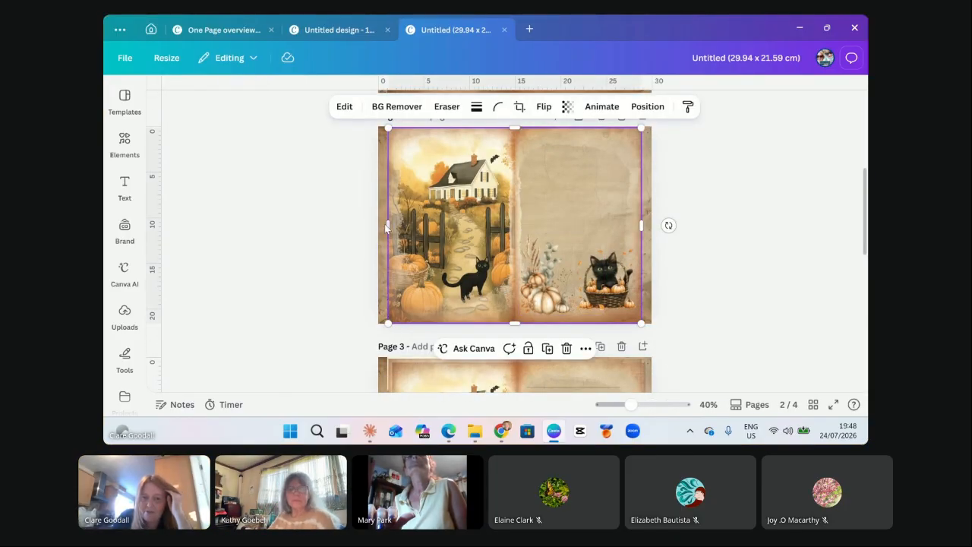
{"action": "left_click_drag", "start_coordinate": [388, 224], "coordinate": [378, 225]}
{"action": "left_click_drag", "start_coordinate": [640, 224], "coordinate": [650, 224]}
Fit the worn overlay on page 3 to the full page, from side to side and at the bottom edge.
{"action": "scroll", "coordinate": [563, 322], "scroll_direction": "down", "scroll_amount": 5}
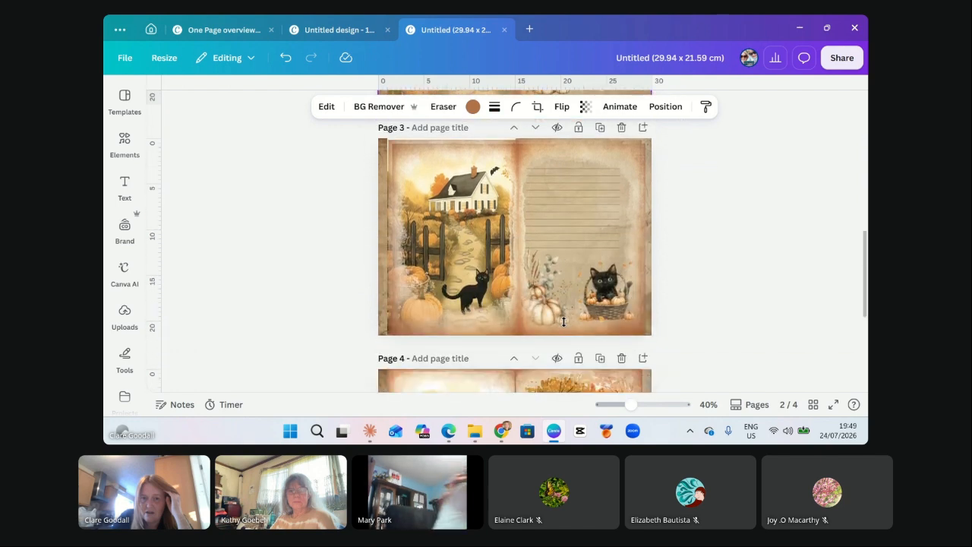
{"action": "scroll", "coordinate": [563, 322], "scroll_direction": "down", "scroll_amount": 1}
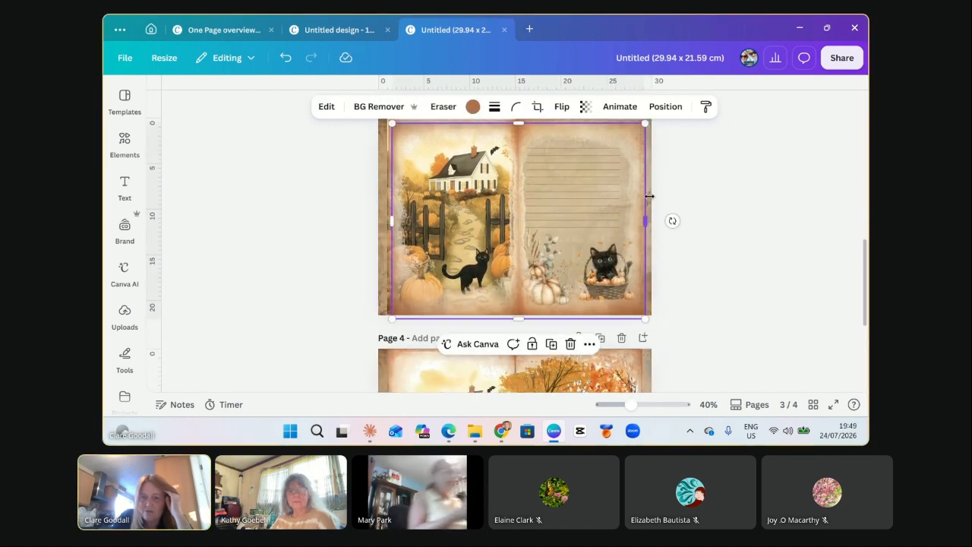
{"action": "left_click_drag", "start_coordinate": [645, 222], "coordinate": [651, 221]}
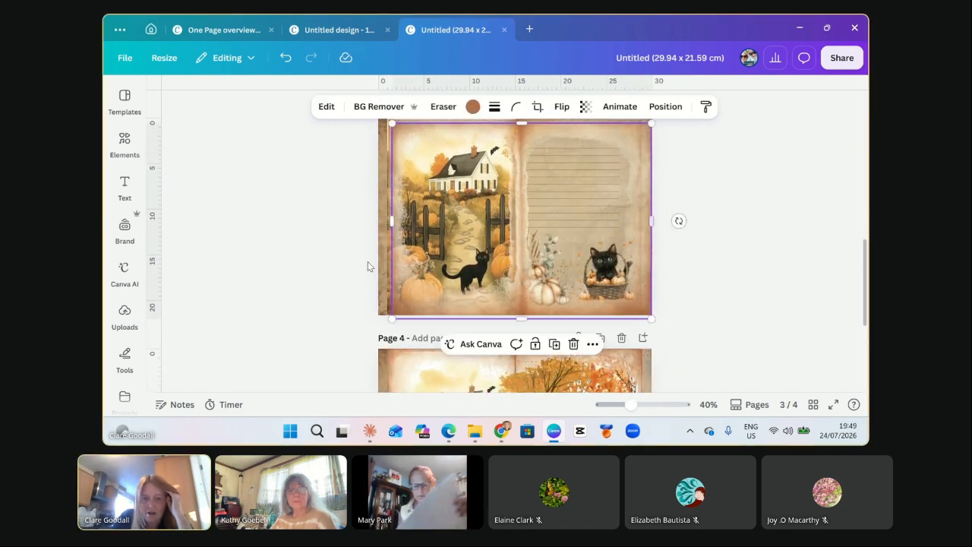
{"action": "left_click_drag", "start_coordinate": [386, 222], "coordinate": [378, 222]}
{"action": "left_click_drag", "start_coordinate": [519, 319], "coordinate": [525, 314]}
{"action": "scroll", "coordinate": [733, 272], "scroll_direction": "down", "scroll_amount": 2}
{"action": "scroll", "coordinate": [730, 277], "scroll_direction": "up", "scroll_amount": 4}
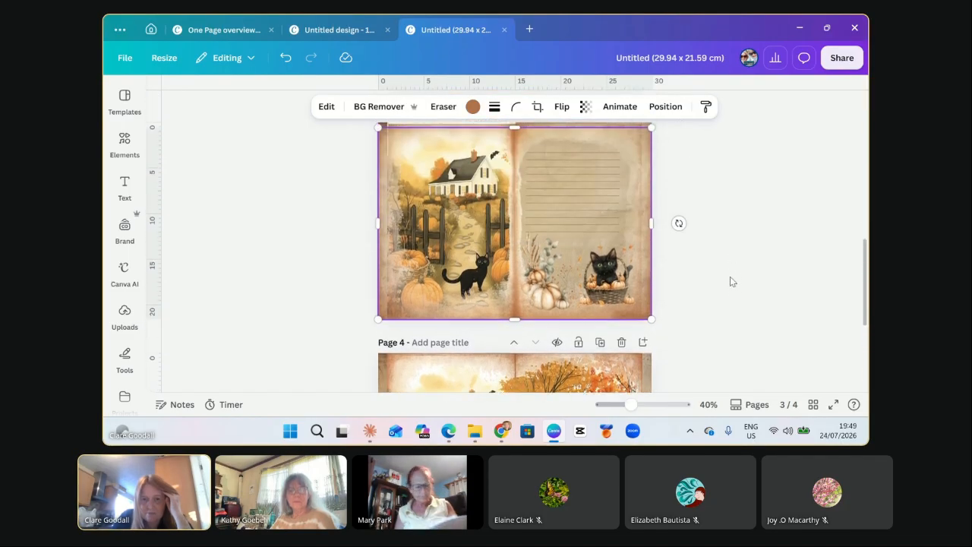
{"action": "left_click_drag", "start_coordinate": [514, 243], "coordinate": [514, 238]}
{"action": "scroll", "coordinate": [678, 284], "scroll_direction": "down", "scroll_amount": 3}
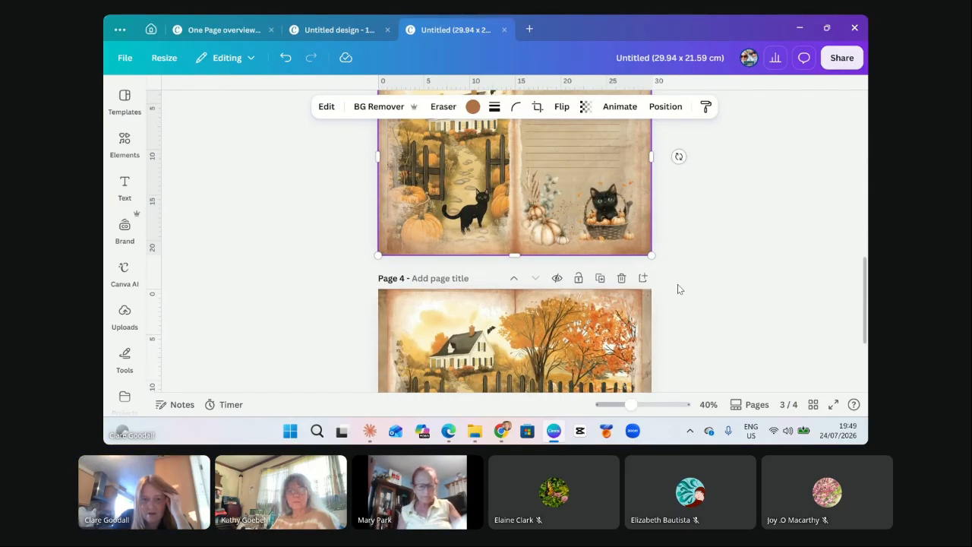
{"action": "scroll", "coordinate": [678, 284], "scroll_direction": "up", "scroll_amount": 2}
Clear the worn overlay off the left half of page 3 and move the house-and-cat picture flush with the page's left edge.
{"action": "left_click_drag", "start_coordinate": [458, 217], "coordinate": [459, 260]}
{"action": "left_click", "coordinate": [396, 206]}
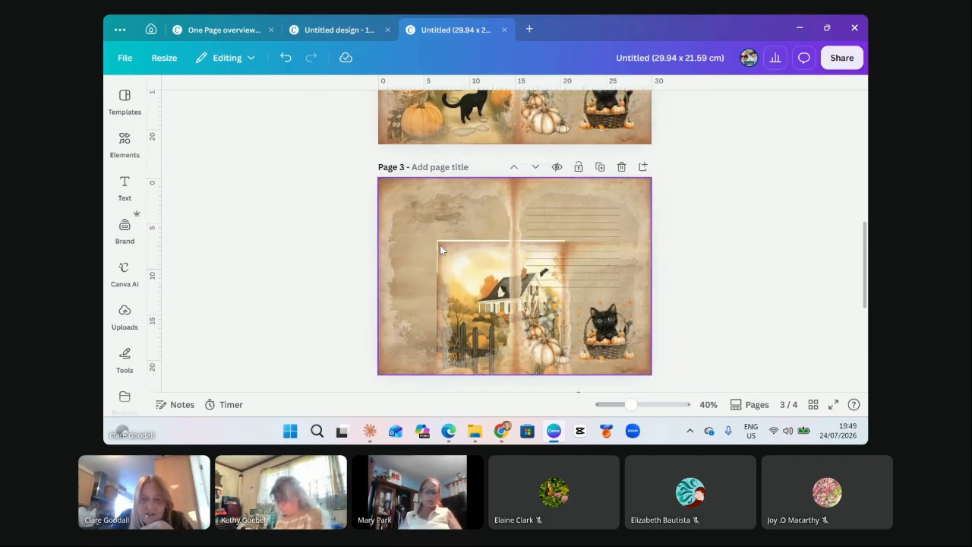
{"action": "left_click", "coordinate": [471, 262]}
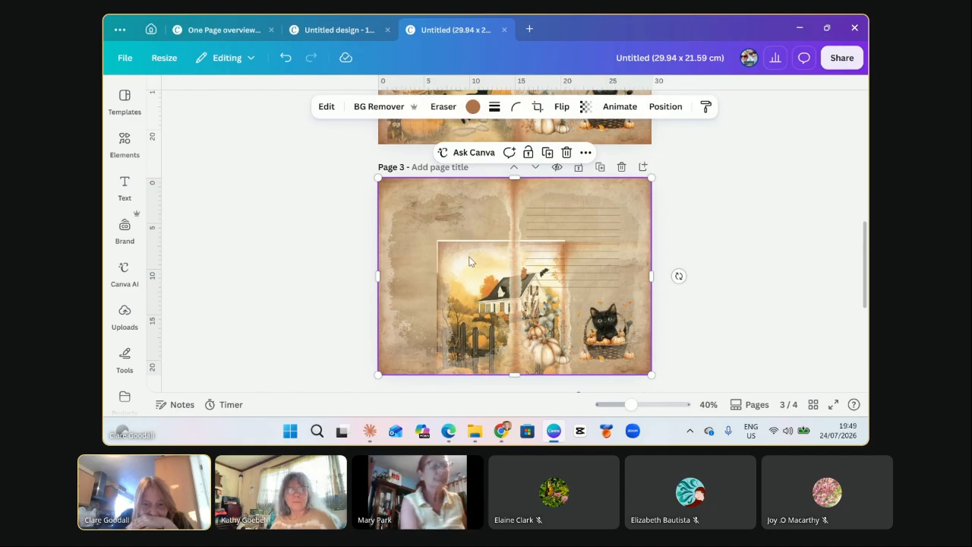
{"action": "left_click_drag", "start_coordinate": [454, 241], "coordinate": [490, 283]}
{"action": "left_click", "coordinate": [411, 240]}
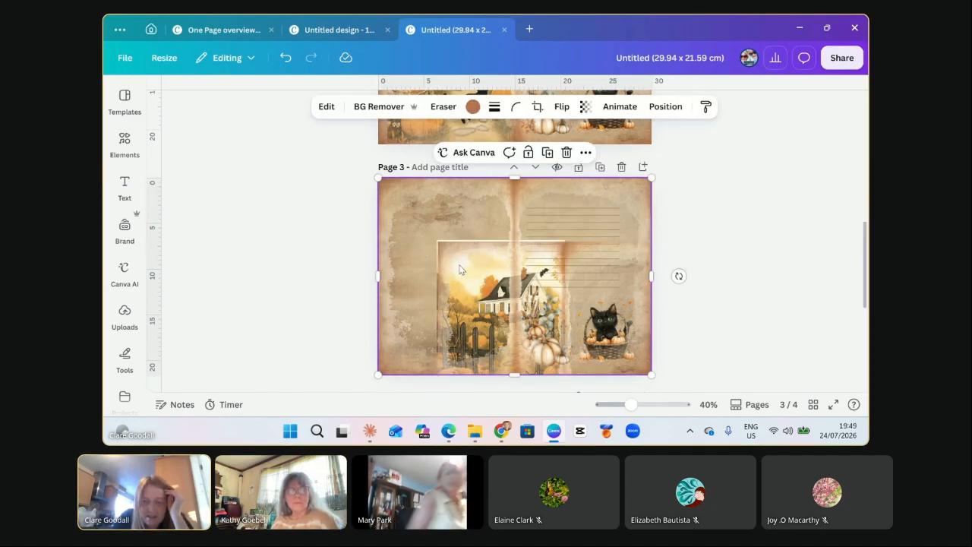
{"action": "left_click_drag", "start_coordinate": [395, 203], "coordinate": [425, 230]}
{"action": "key", "text": "Delete"}
{"action": "left_click_drag", "start_coordinate": [466, 272], "coordinate": [410, 206]}
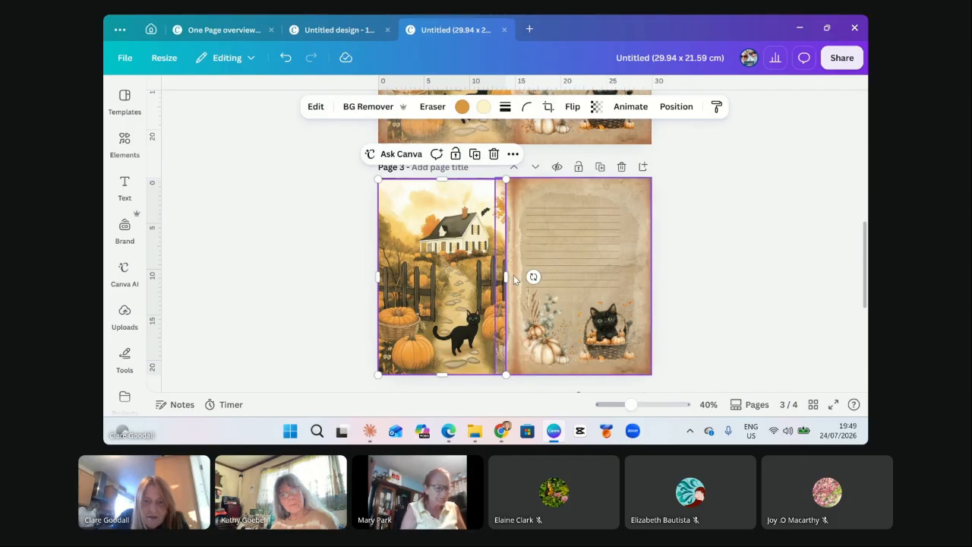
Stretch the worn overlay on page 3 leftward over the house-and-cat picture so it covers the whole page.
{"action": "left_click", "coordinate": [643, 190]}
{"action": "mouse_move", "coordinate": [639, 193]}
{"action": "left_mouse_down"}
{"action": "mouse_move", "coordinate": [527, 197]}
{"action": "mouse_move", "coordinate": [637, 195]}
{"action": "left_mouse_up"}
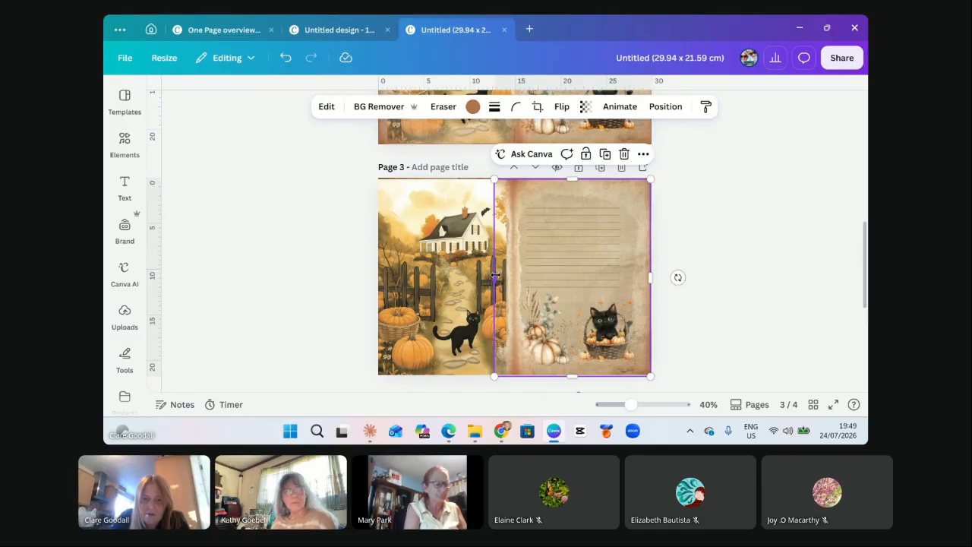
{"action": "left_click_drag", "start_coordinate": [495, 275], "coordinate": [389, 278]}
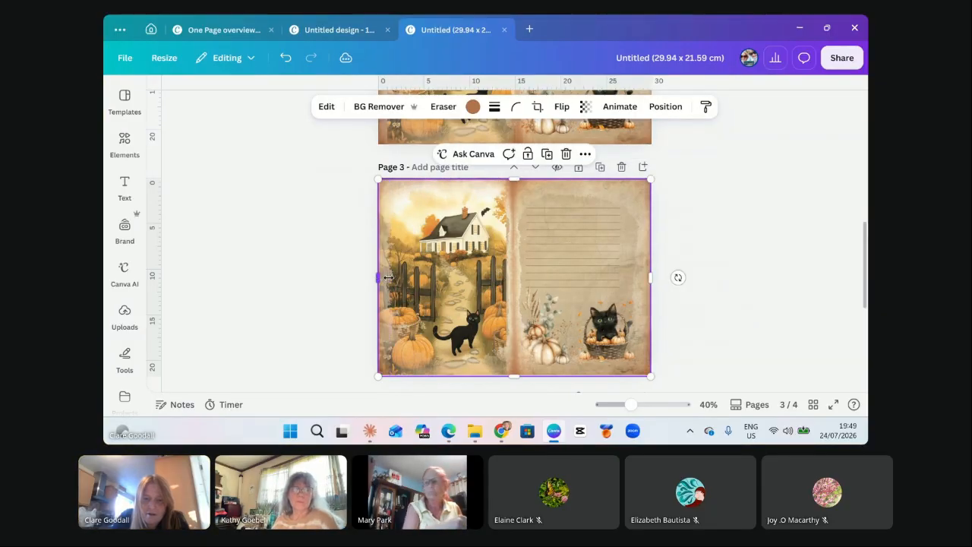
{"action": "left_click", "coordinate": [689, 273]}
Look over the pages of the resized copy and check its download options.
{"action": "scroll", "coordinate": [692, 292], "scroll_direction": "down", "scroll_amount": 3}
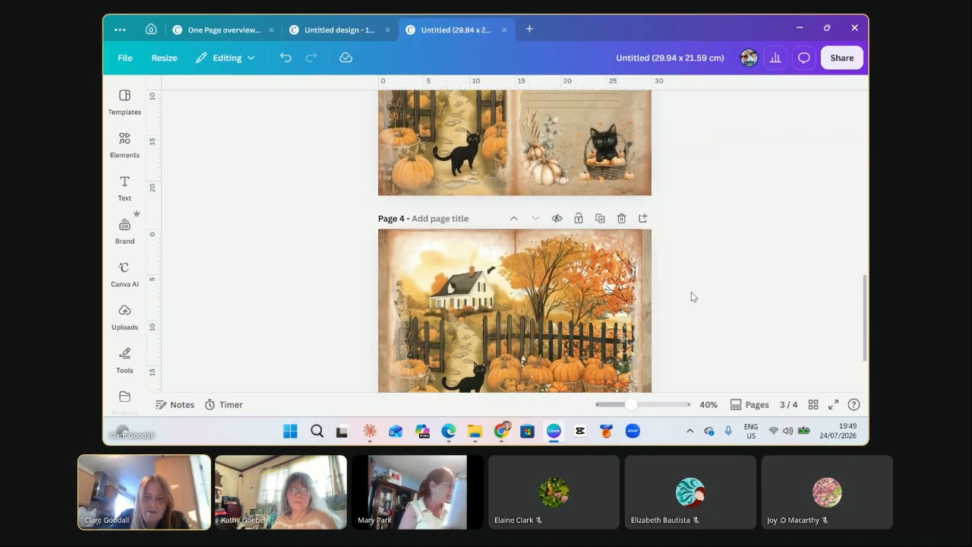
{"action": "scroll", "coordinate": [691, 296], "scroll_direction": "down", "scroll_amount": 2}
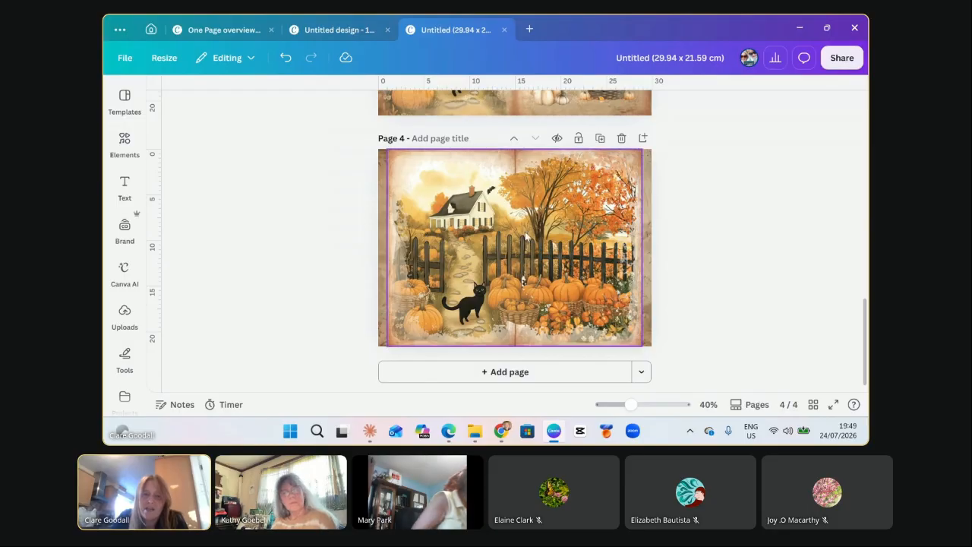
{"action": "scroll", "coordinate": [722, 289], "scroll_direction": "up", "scroll_amount": 6}
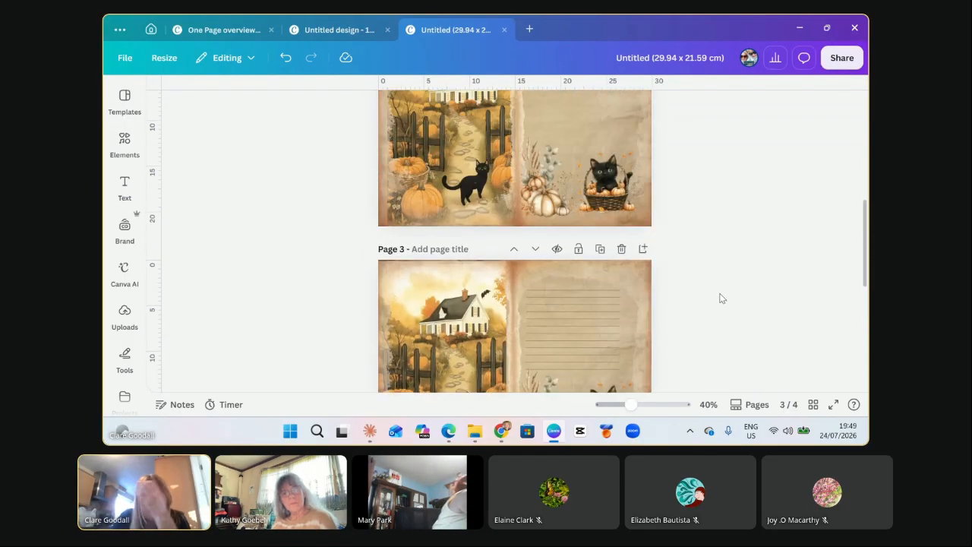
{"action": "scroll", "coordinate": [721, 299], "scroll_direction": "up", "scroll_amount": 3}
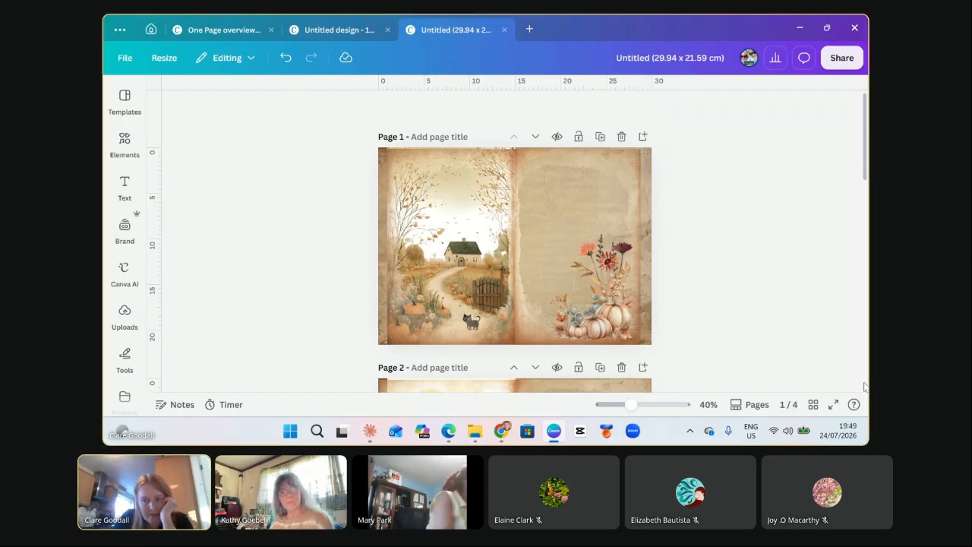
{"action": "left_click", "coordinate": [845, 60]}
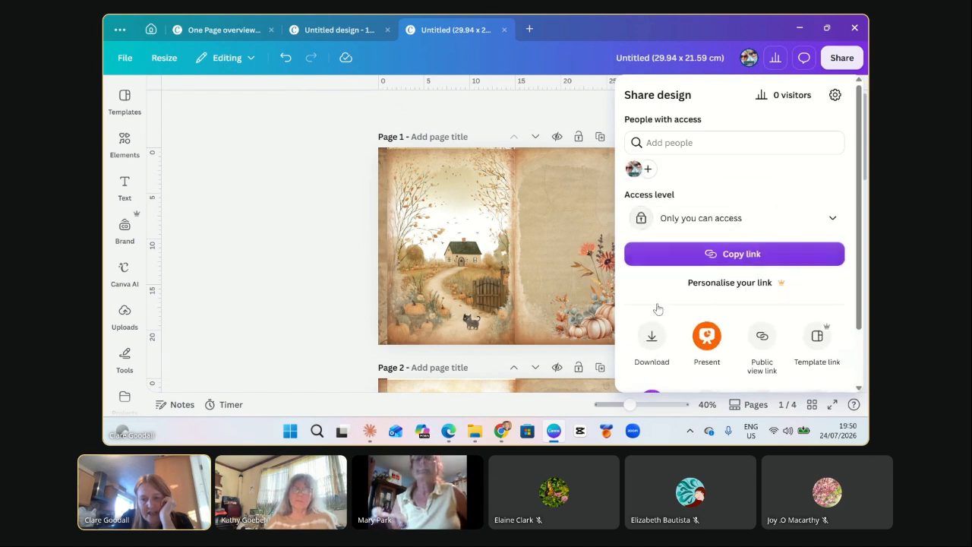
{"action": "left_click", "coordinate": [652, 334]}
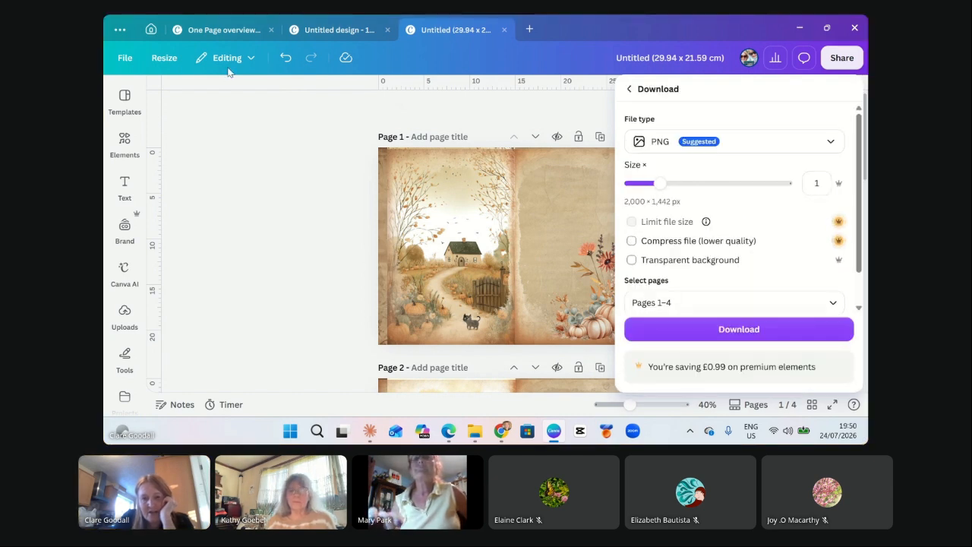
{"action": "left_click", "coordinate": [169, 228]}
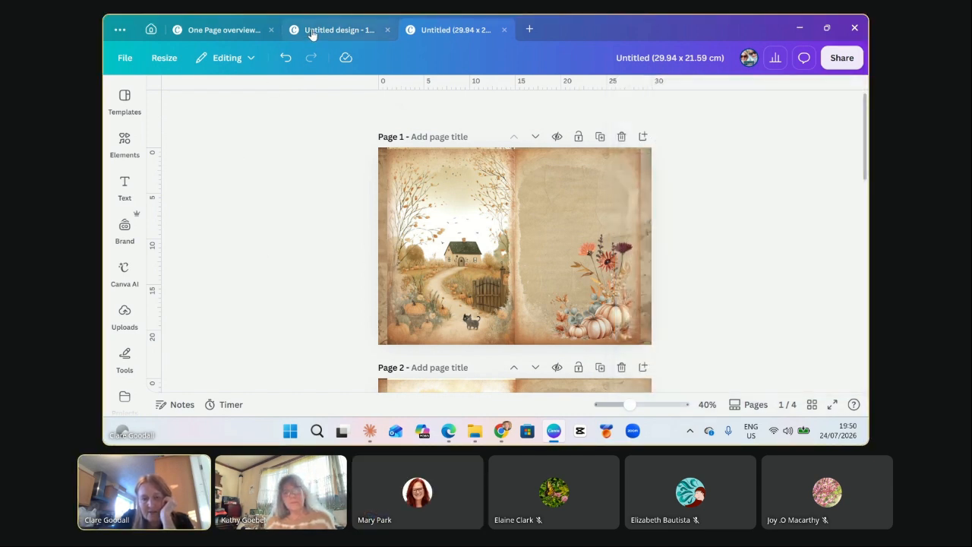
Switch to the 11in × 8.5in design and download pages 1–4 as PNG at size 1.5 (3,000 × 2,318 px).
{"action": "left_click", "coordinate": [338, 29]}
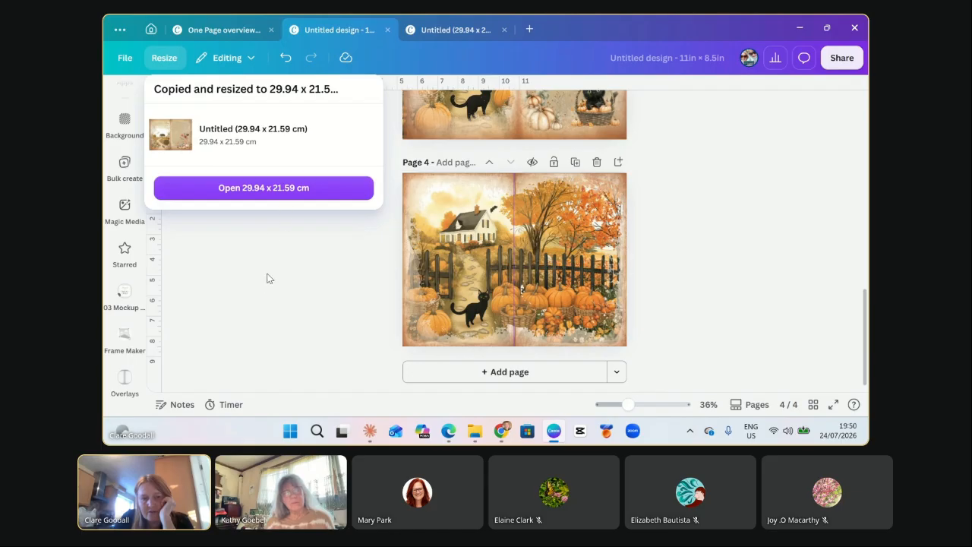
{"action": "left_click", "coordinate": [269, 281]}
{"action": "scroll", "coordinate": [726, 315], "scroll_direction": "up", "scroll_amount": 3}
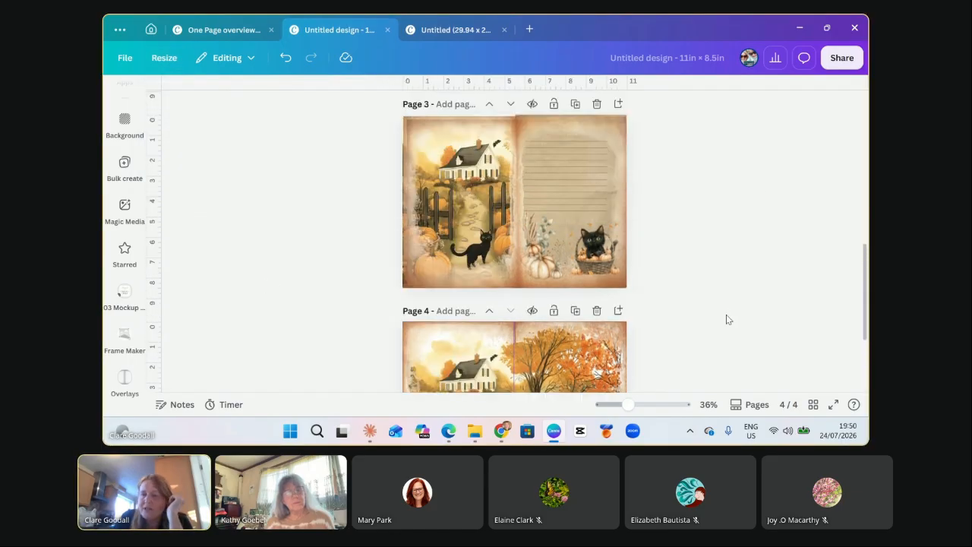
{"action": "left_click", "coordinate": [842, 58]}
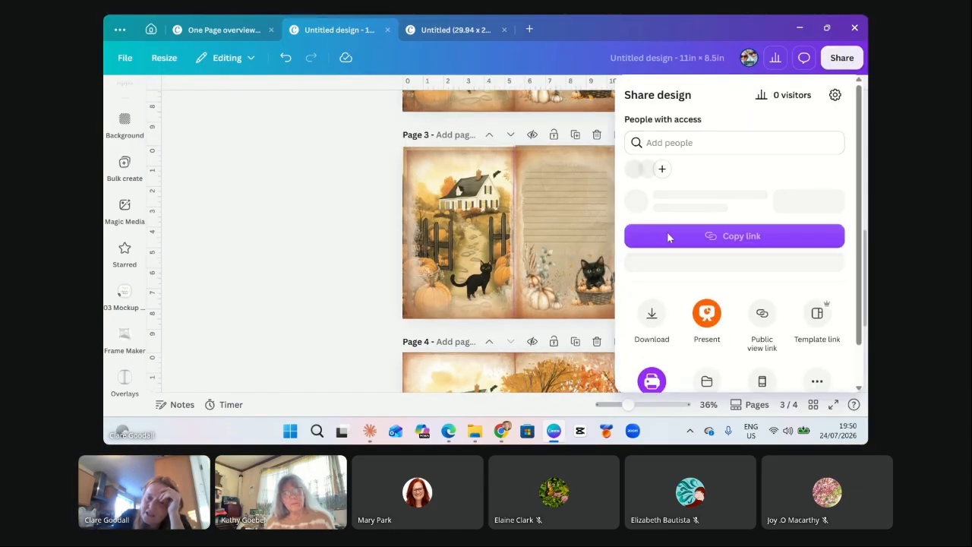
{"action": "left_click", "coordinate": [652, 342]}
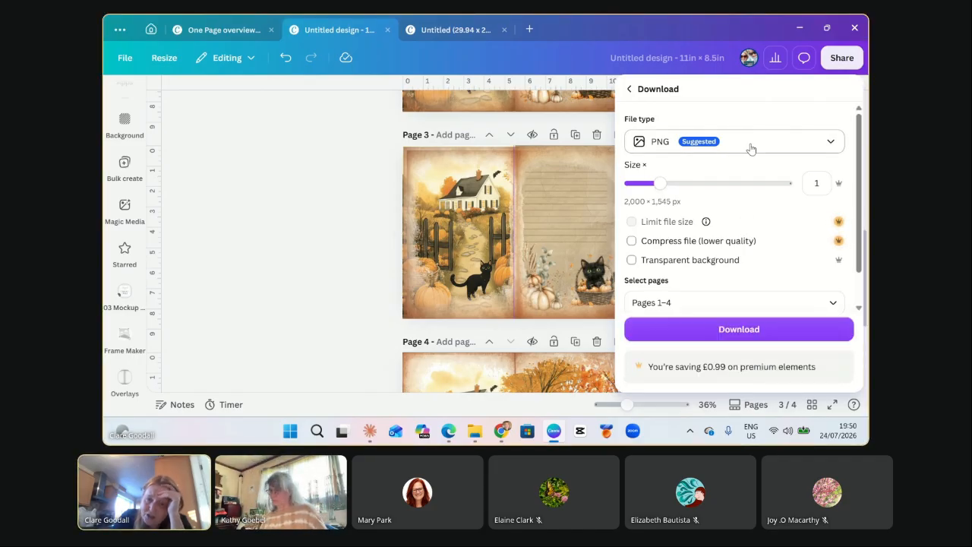
{"action": "left_click", "coordinate": [691, 185]}
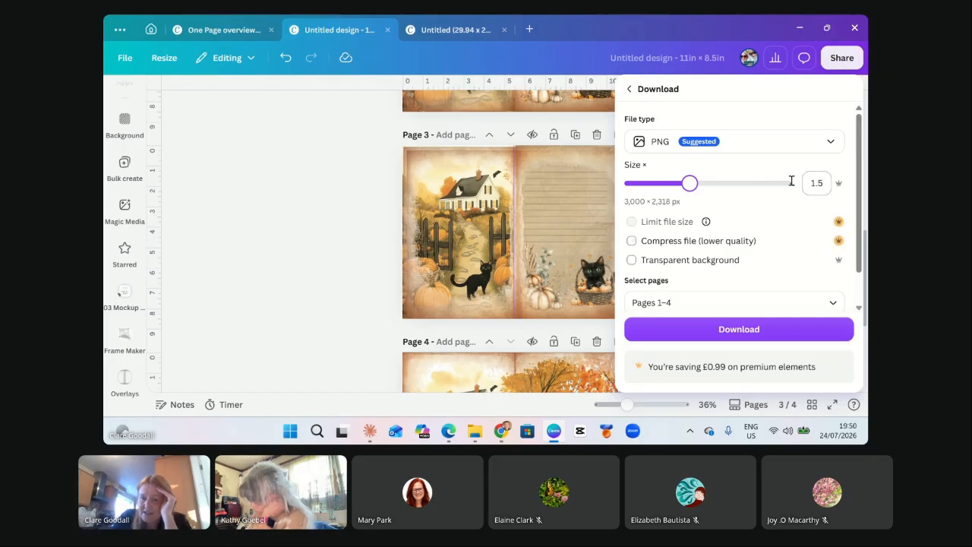
{"action": "scroll", "coordinate": [684, 304], "scroll_direction": "down", "scroll_amount": 1}
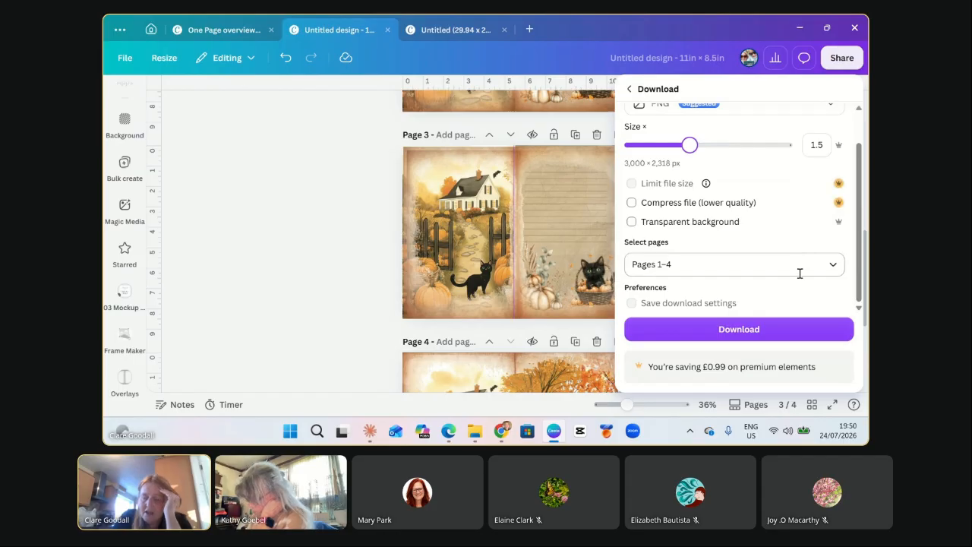
{"action": "left_click", "coordinate": [688, 331]}
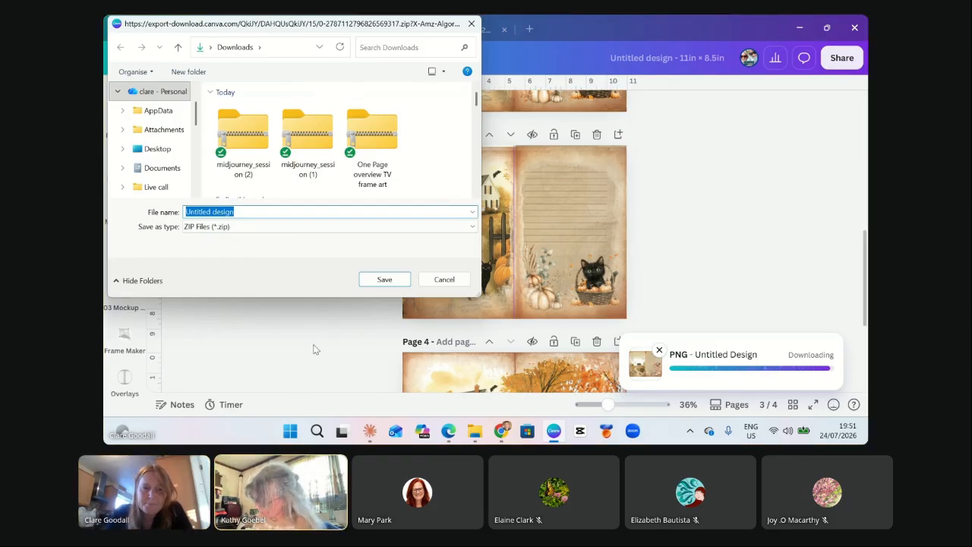
Save the exported pages as the ZIP file "Untitled design" in the Downloads folder.
{"action": "scroll", "coordinate": [152, 156], "scroll_direction": "down", "scroll_amount": 1}
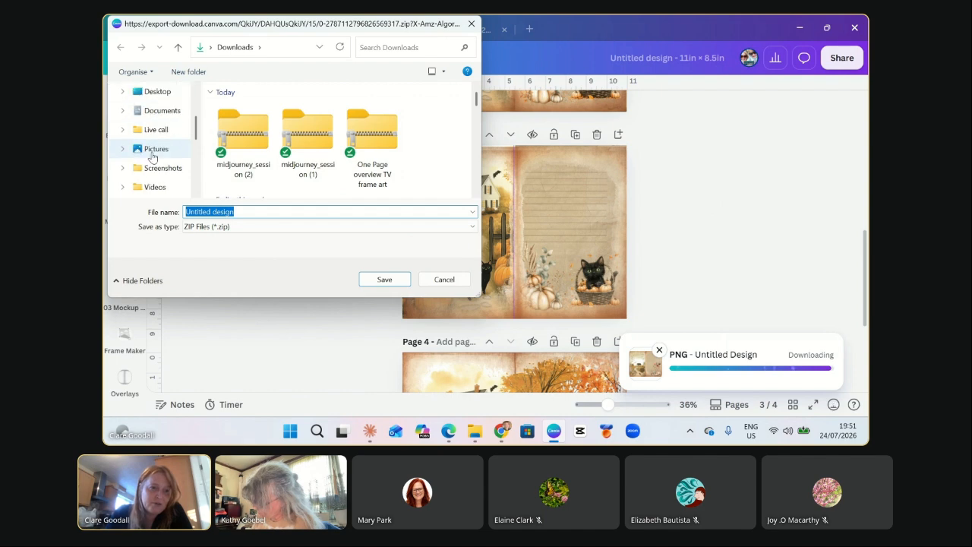
{"action": "scroll", "coordinate": [152, 158], "scroll_direction": "down", "scroll_amount": 2}
{"action": "scroll", "coordinate": [153, 166], "scroll_direction": "up", "scroll_amount": 1}
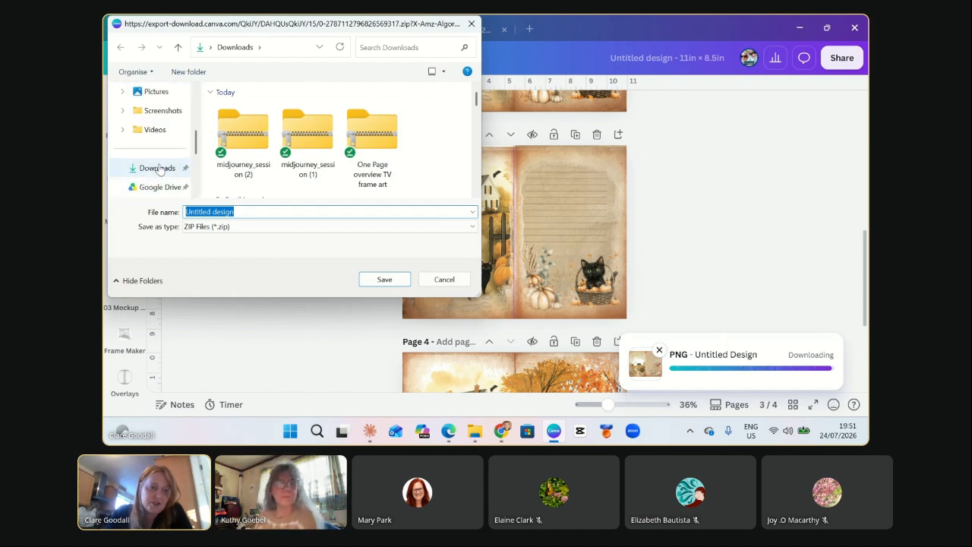
{"action": "left_click", "coordinate": [159, 168]}
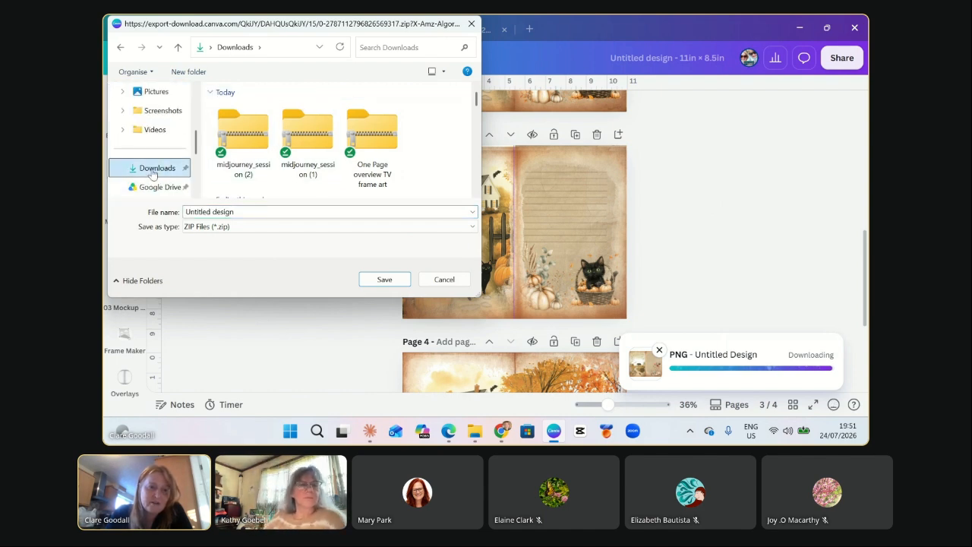
{"action": "left_click", "coordinate": [382, 279]}
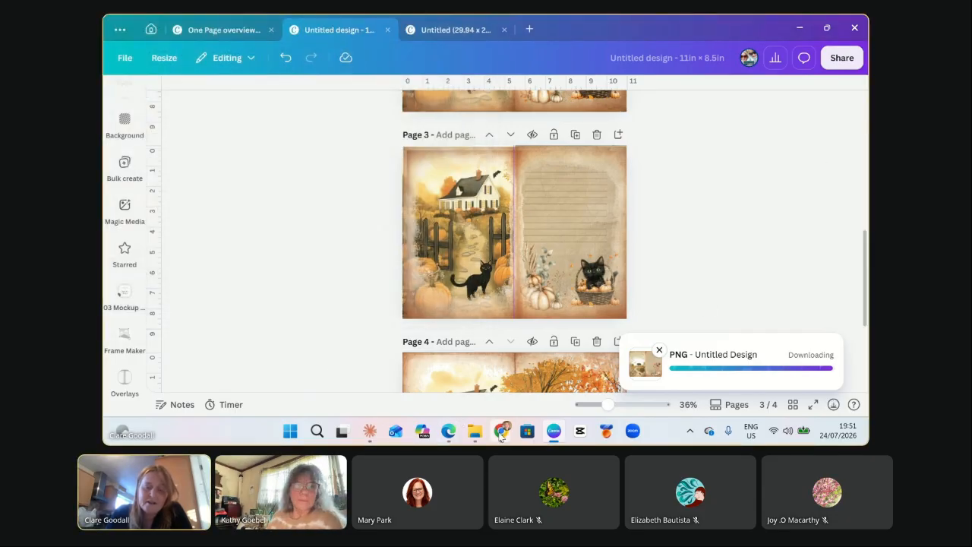
Switch to Chrome and search Google for "change dpi free" in a new tab.
{"action": "mouse_move", "coordinate": [501, 432]}
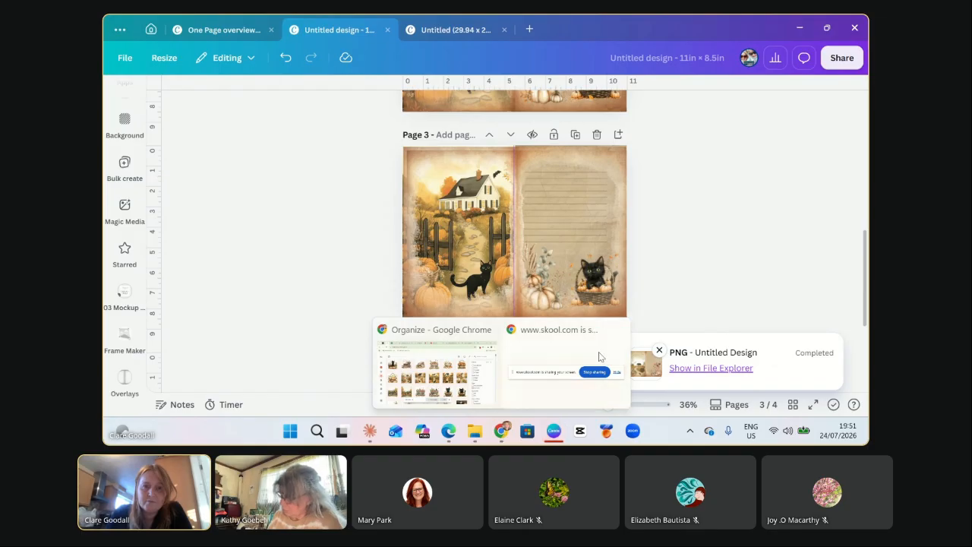
{"action": "left_click", "coordinate": [797, 30]}
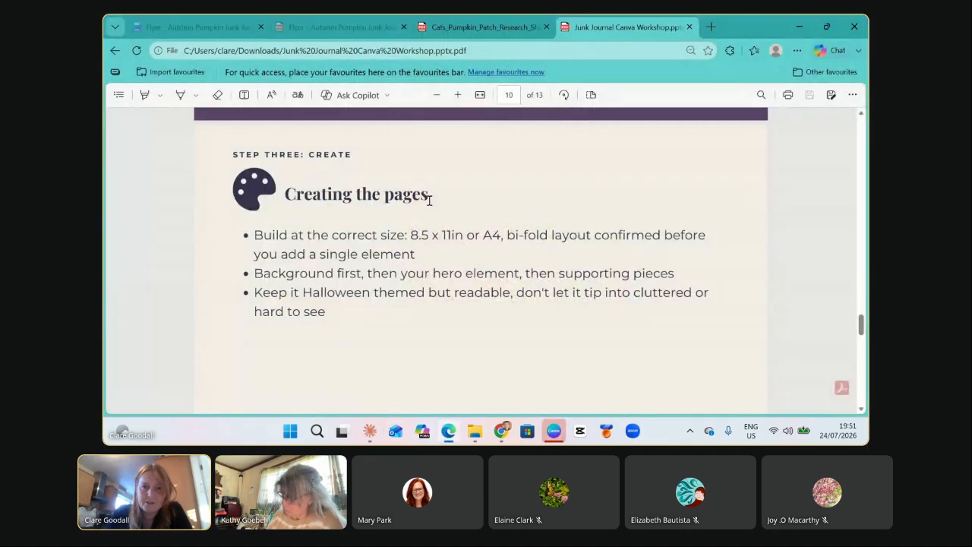
{"action": "mouse_move", "coordinate": [508, 440]}
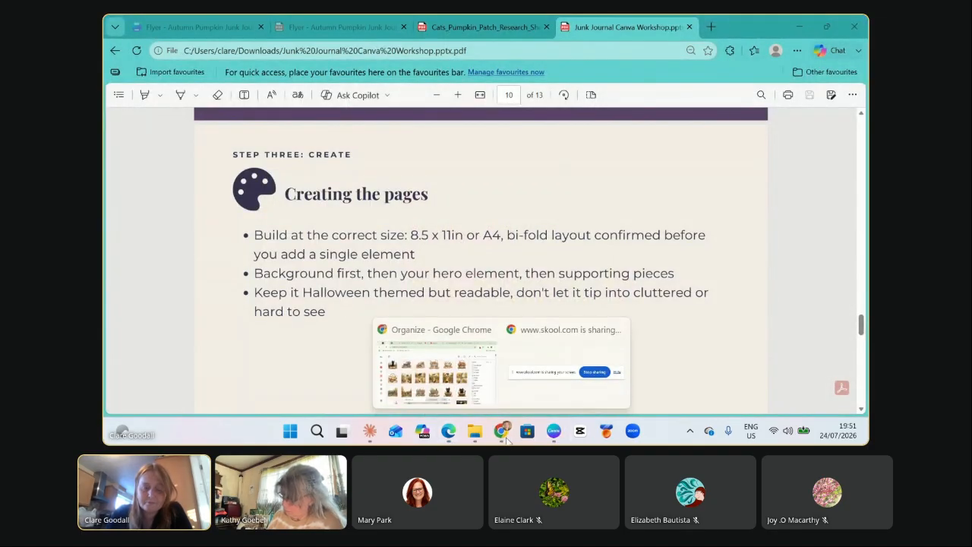
{"action": "left_click", "coordinate": [441, 365]}
{"action": "key", "text": "ctrl+t"}
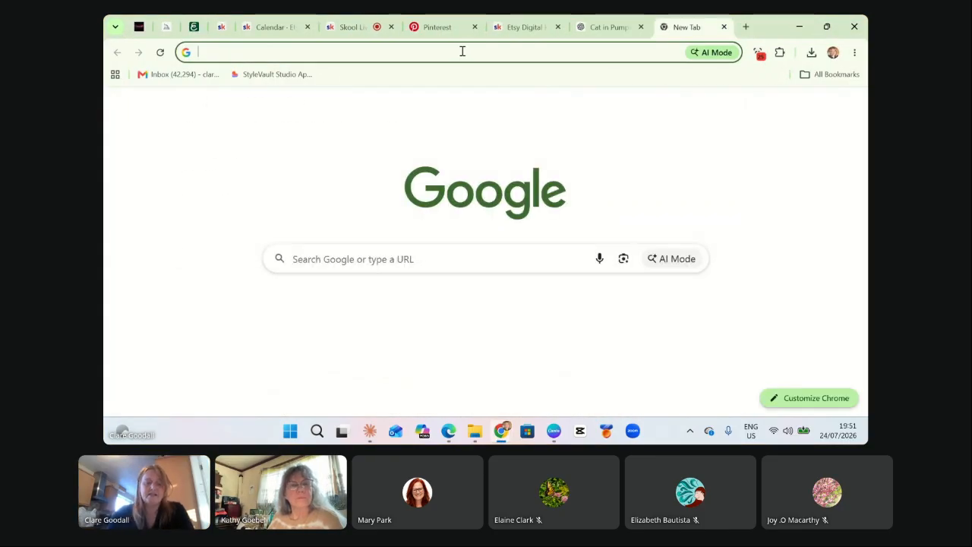
{"action": "left_click", "coordinate": [462, 51]}
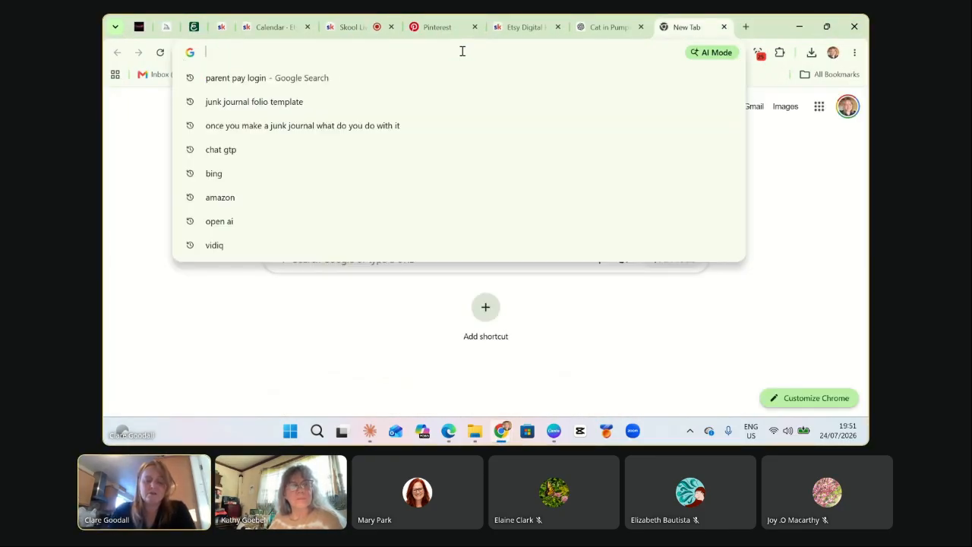
{"action": "type", "text": "change d"}
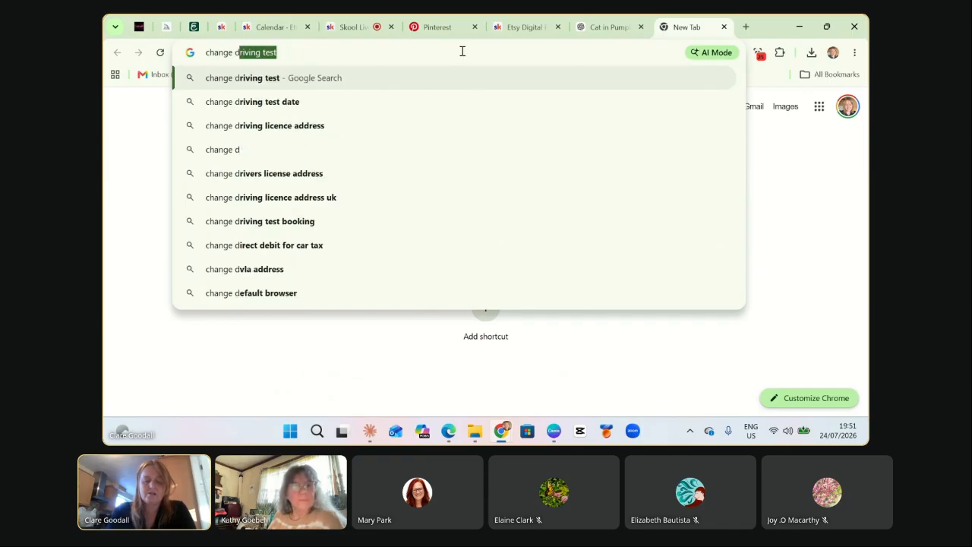
{"action": "type", "text": "pi f"}
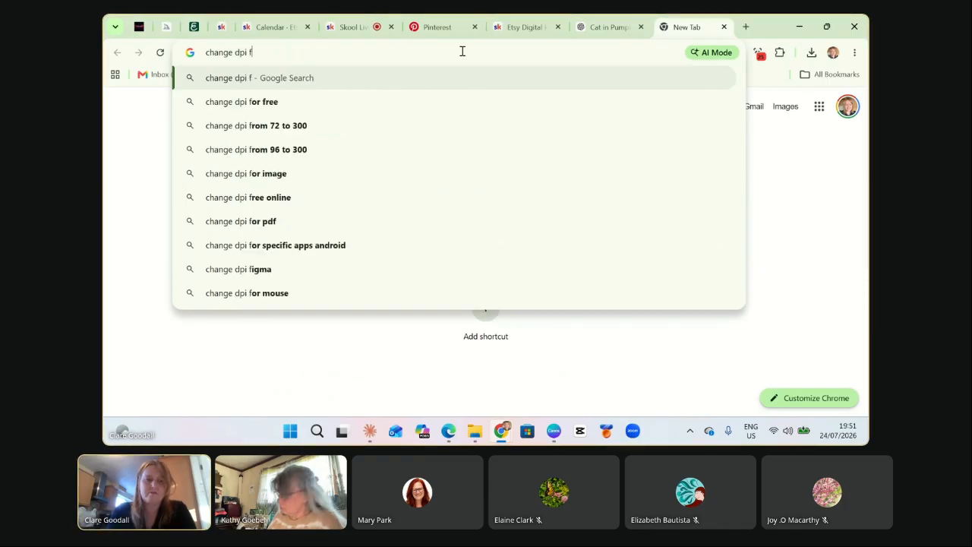
{"action": "type", "text": "ree"}
{"action": "key", "text": "Return"}
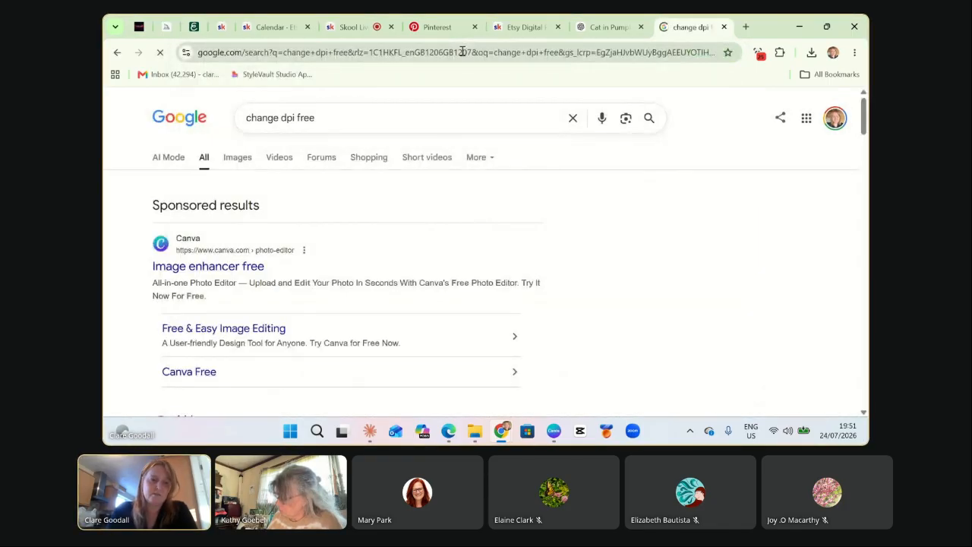
Look through the search results past the sponsored ones and open the Online DPI Converter at convert-dpi.com.
{"action": "scroll", "coordinate": [233, 316], "scroll_direction": "down", "scroll_amount": 5}
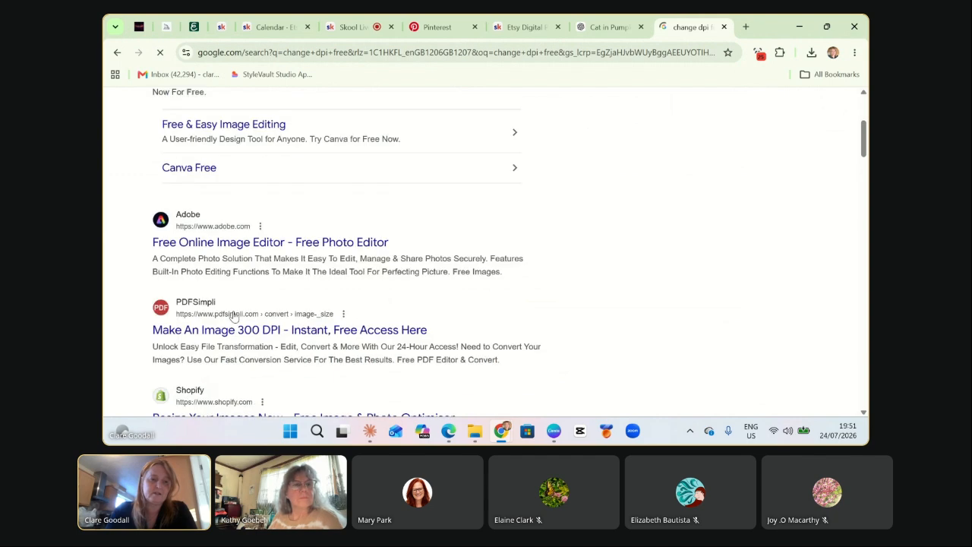
{"action": "scroll", "coordinate": [233, 316], "scroll_direction": "down", "scroll_amount": 1}
{"action": "scroll", "coordinate": [234, 317], "scroll_direction": "up", "scroll_amount": 6}
{"action": "scroll", "coordinate": [234, 320], "scroll_direction": "down", "scroll_amount": 7}
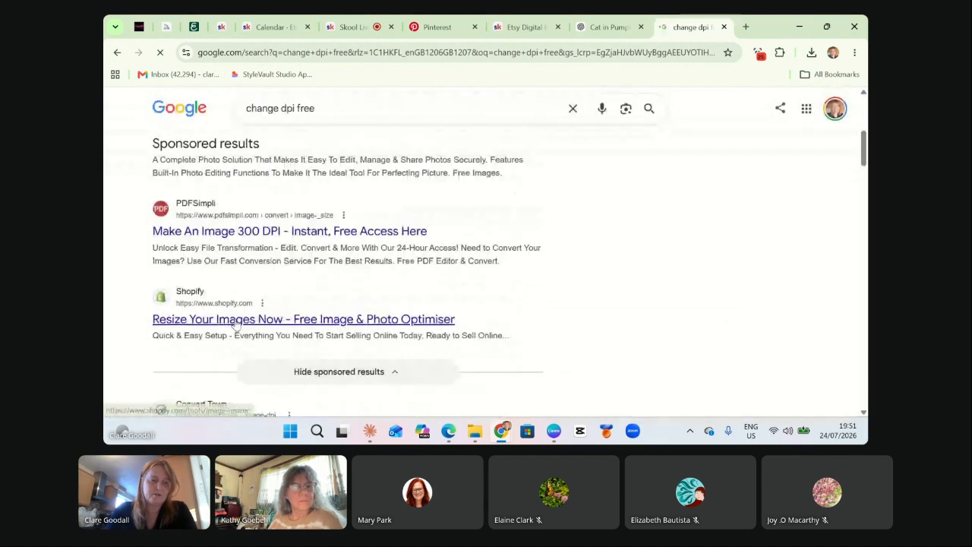
{"action": "scroll", "coordinate": [234, 323], "scroll_direction": "down", "scroll_amount": 10}
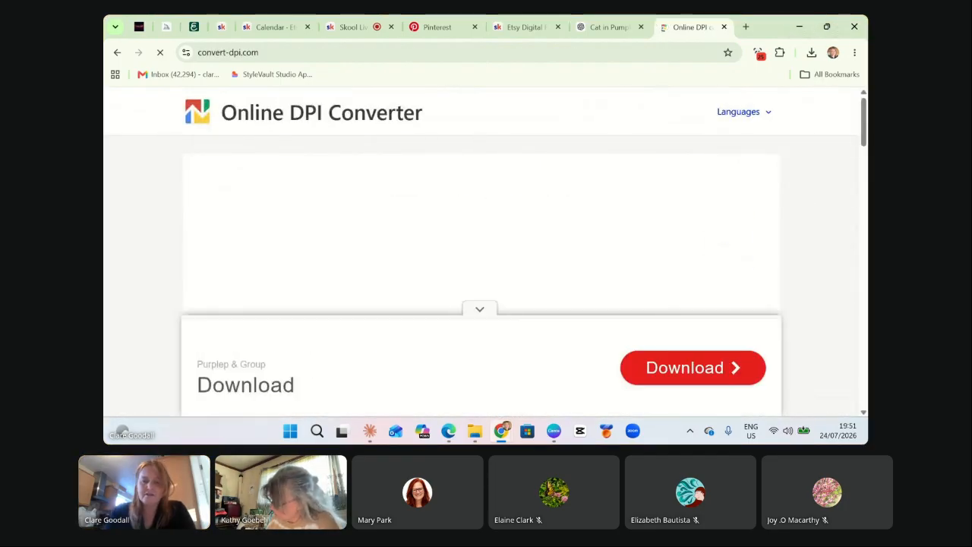
Open the Downloads folder in a smaller window over the converter page and look through its files for the exported design.
{"action": "mouse_move", "coordinate": [474, 438]}
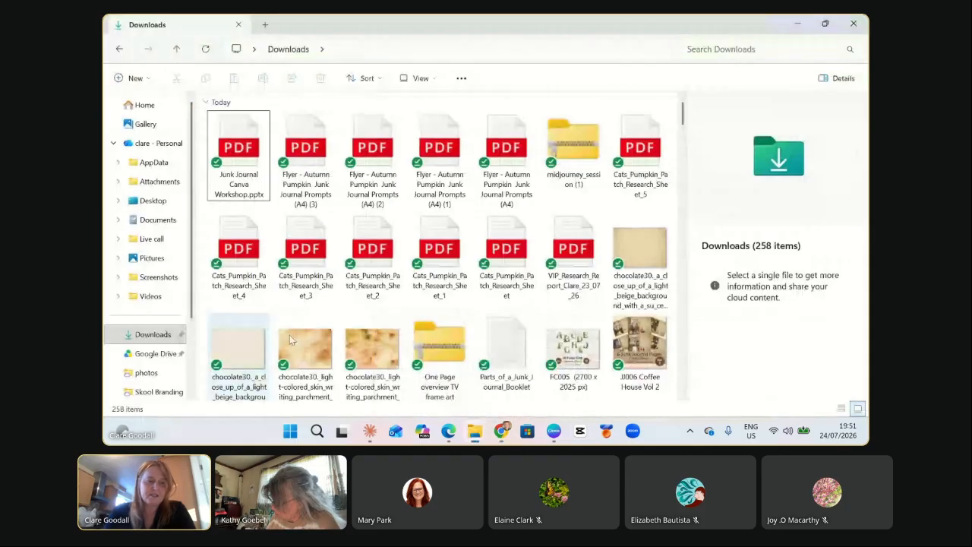
{"action": "left_click", "coordinate": [439, 393]}
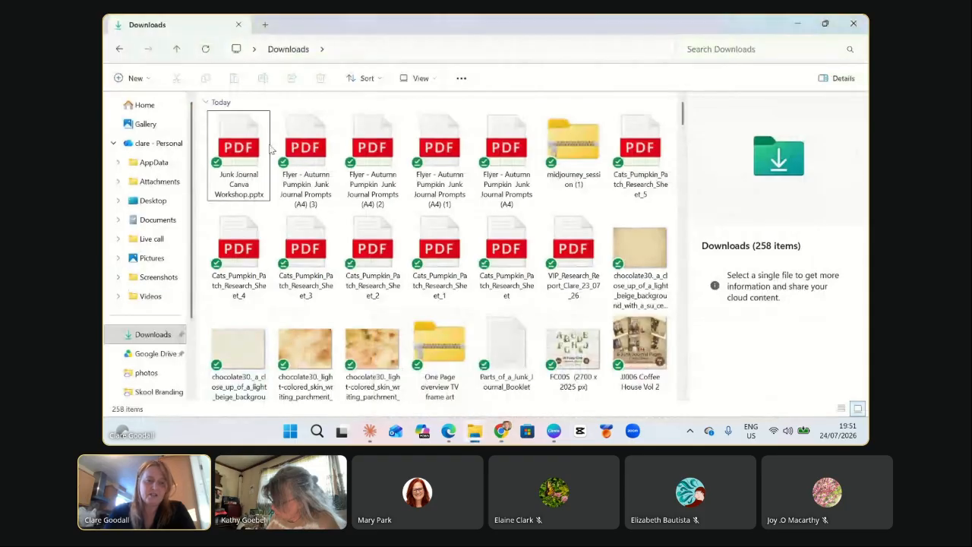
{"action": "left_click", "coordinate": [825, 23]}
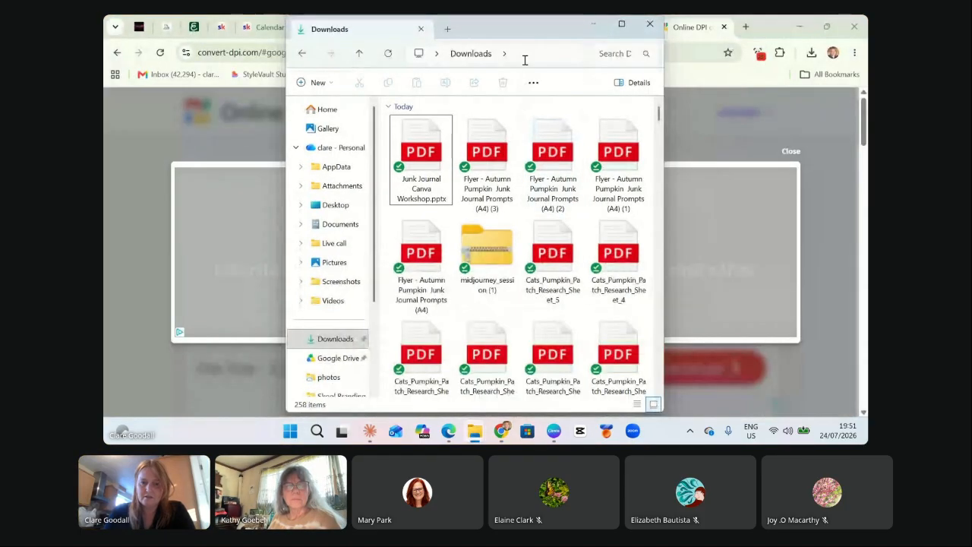
{"action": "left_click_drag", "start_coordinate": [507, 38], "coordinate": [670, 39]}
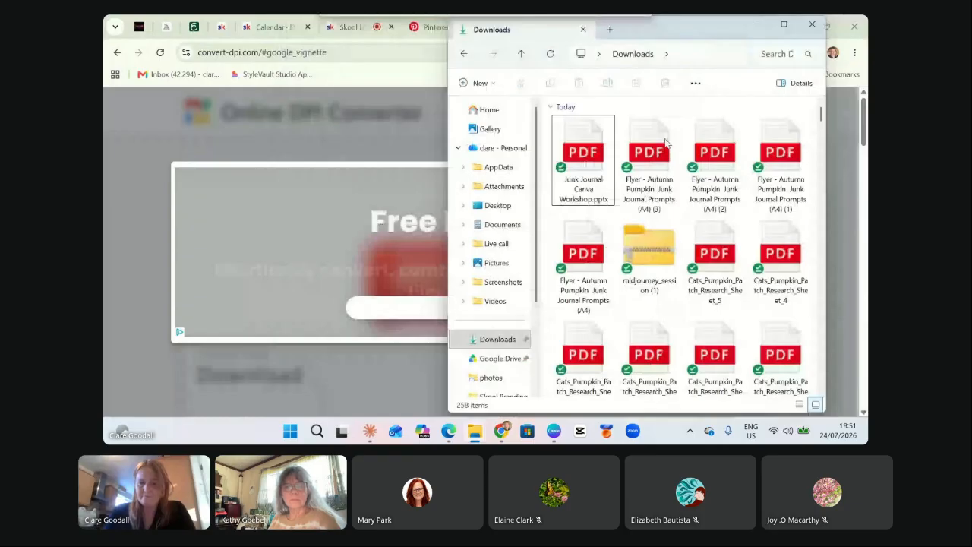
{"action": "scroll", "coordinate": [743, 309], "scroll_direction": "down", "scroll_amount": 5}
{"action": "scroll", "coordinate": [742, 309], "scroll_direction": "up", "scroll_amount": 6}
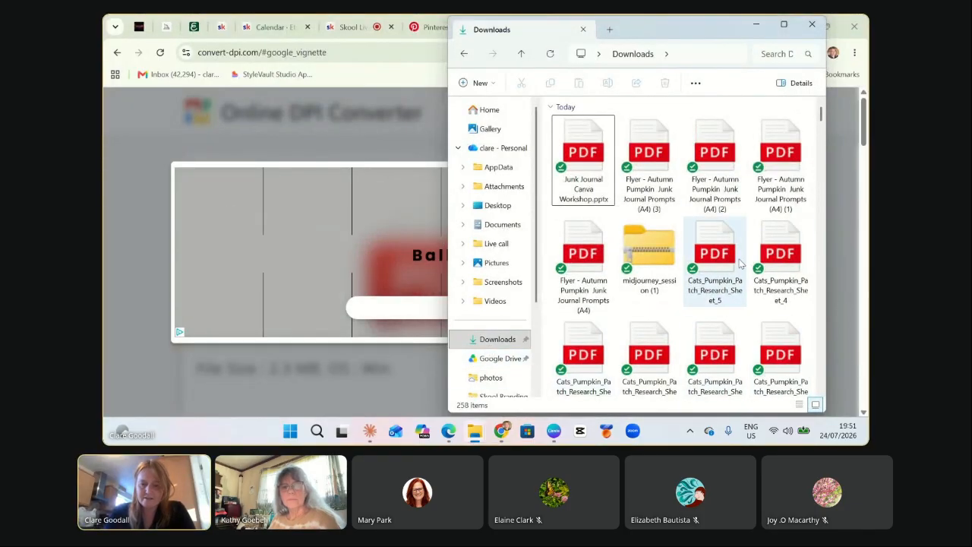
Switch to Canva, locate the downloaded "Untitled design" ZIP in File Explorer, and close the folder window.
{"action": "left_click", "coordinate": [553, 431]}
{"action": "left_click", "coordinate": [700, 368]}
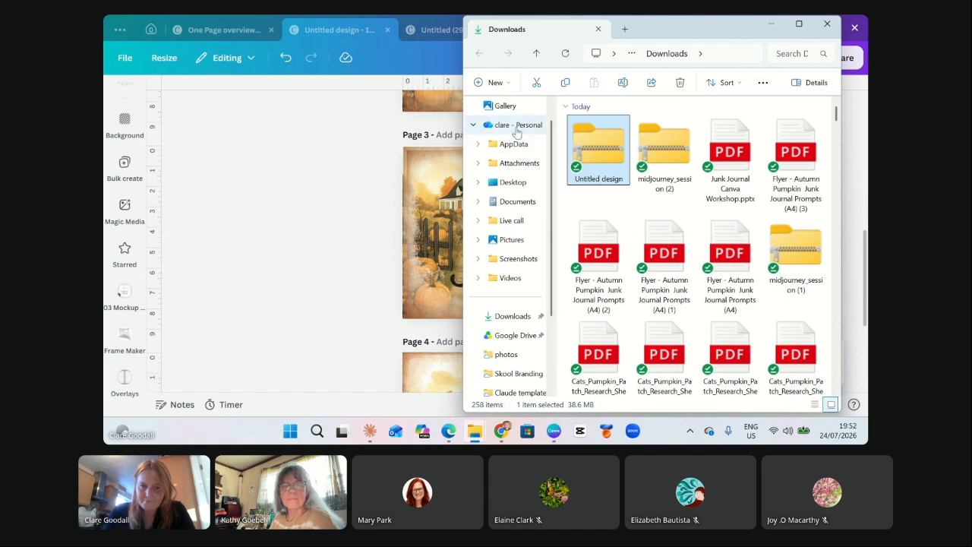
{"action": "scroll", "coordinate": [506, 326], "scroll_direction": "down", "scroll_amount": 2}
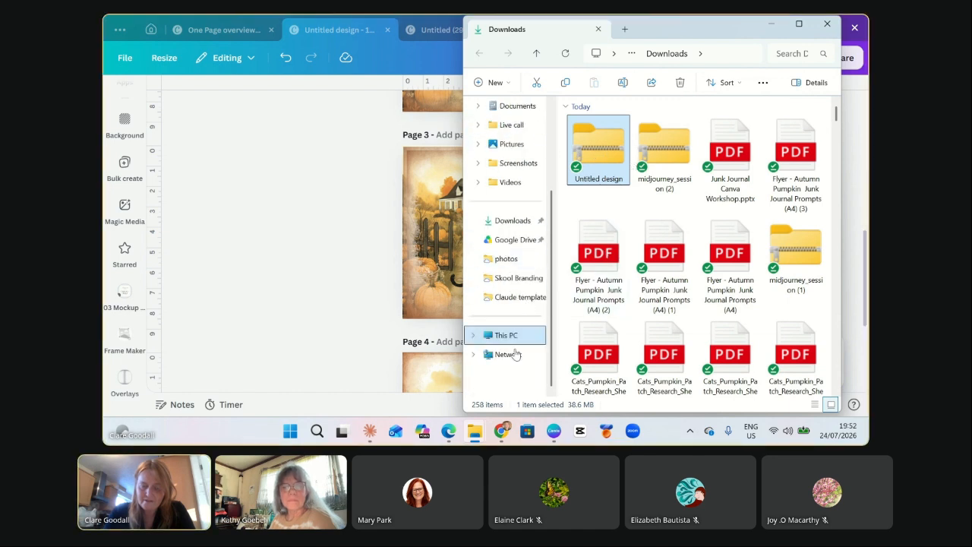
{"action": "left_click", "coordinate": [523, 221]}
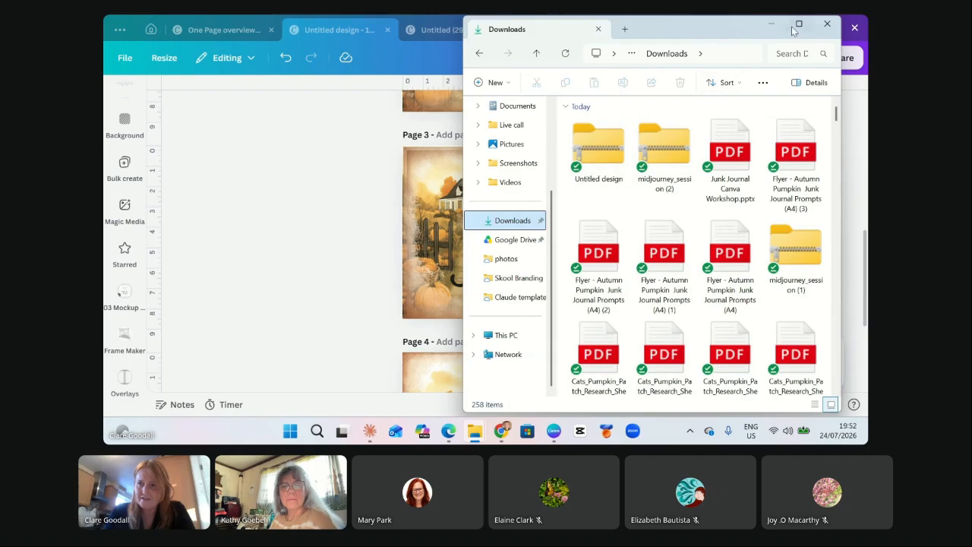
{"action": "left_click", "coordinate": [827, 24]}
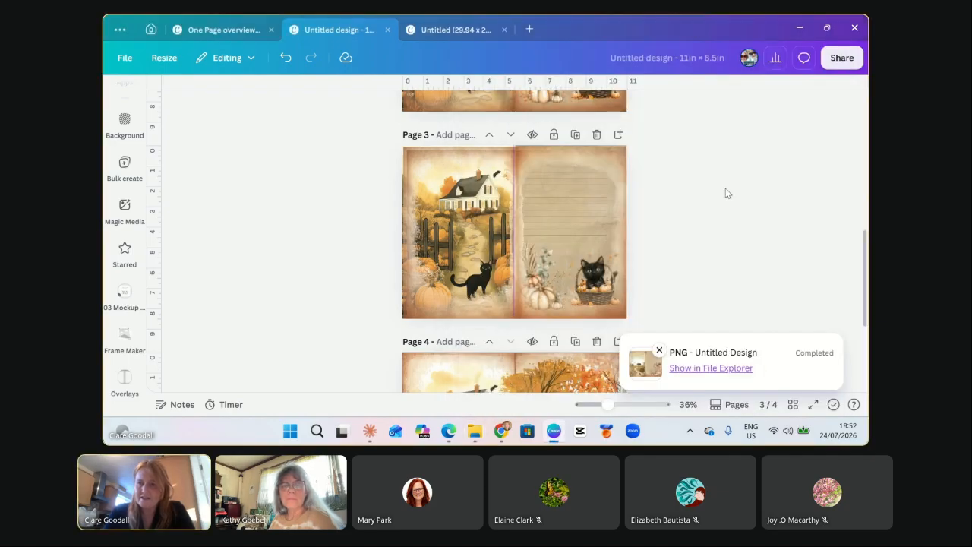
Download pages 1–4 as PNG again and save the ZIP to Downloads as "Untitled design", replacing the existing file.
{"action": "left_click", "coordinate": [841, 58]}
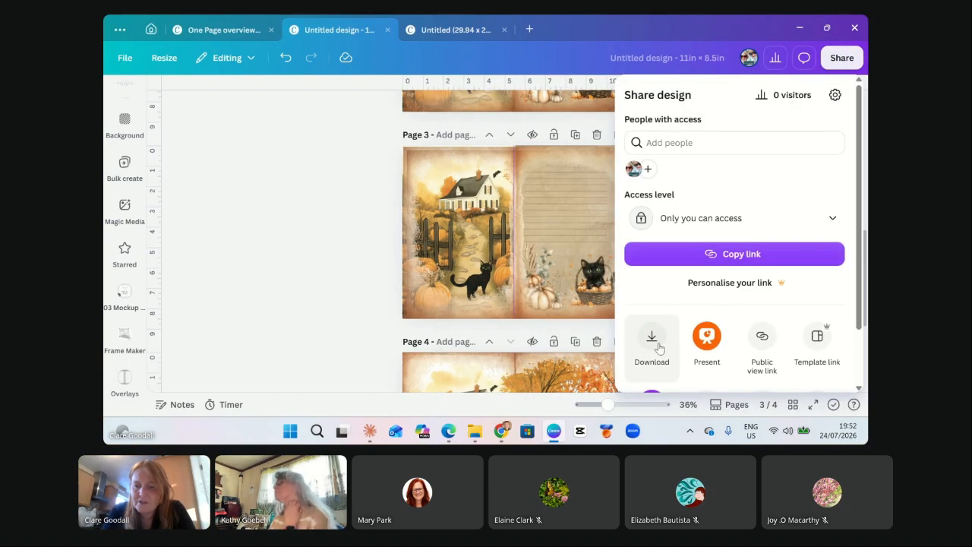
{"action": "left_click", "coordinate": [655, 342]}
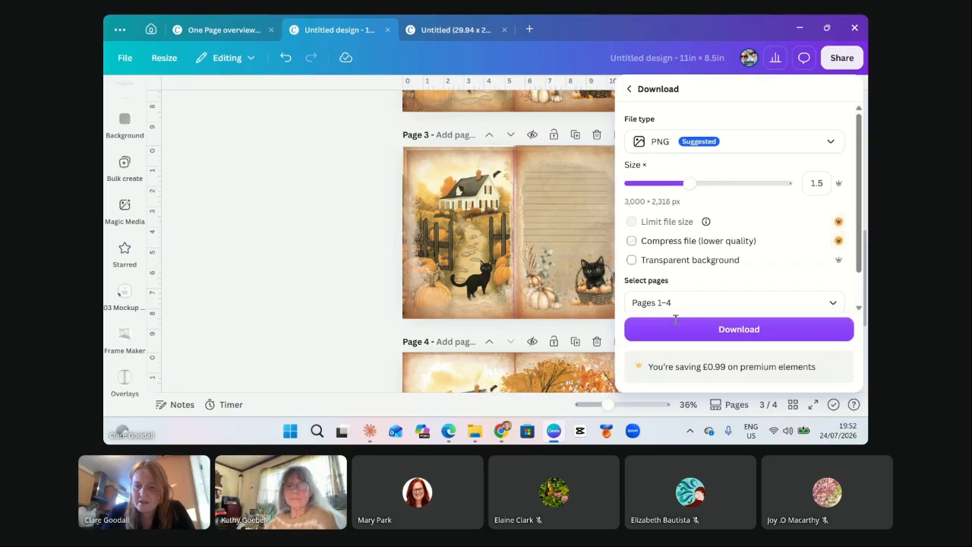
{"action": "left_click", "coordinate": [675, 329]}
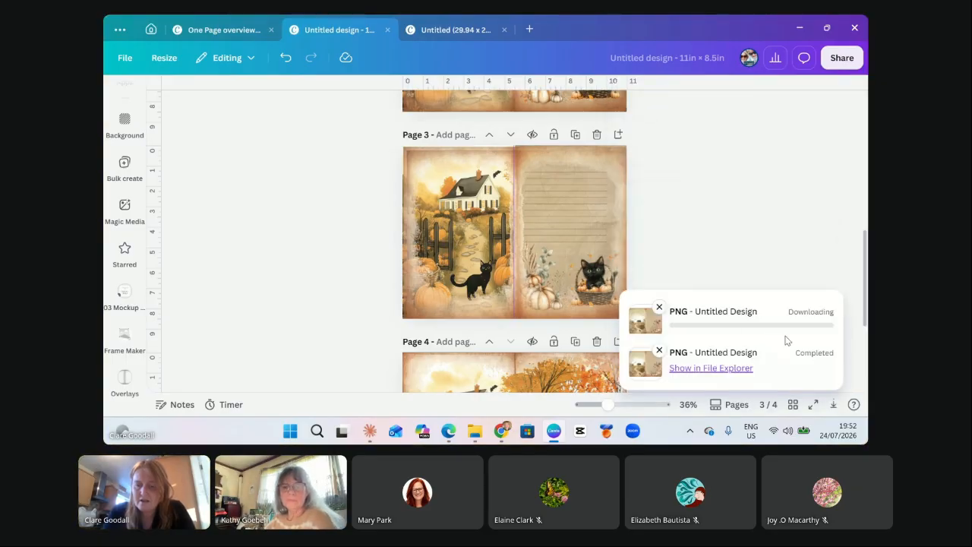
{"action": "left_click", "coordinate": [660, 351]}
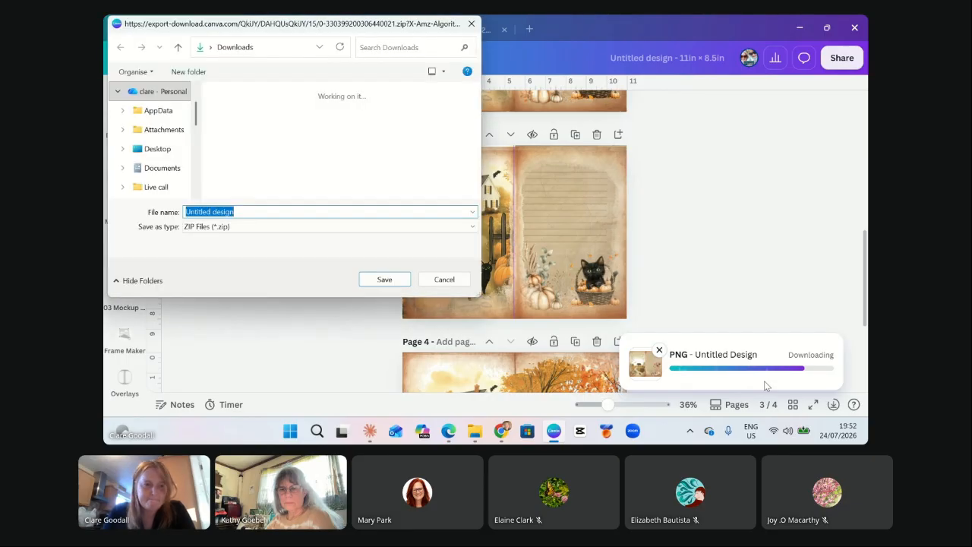
{"action": "scroll", "coordinate": [164, 161], "scroll_direction": "down", "scroll_amount": 2}
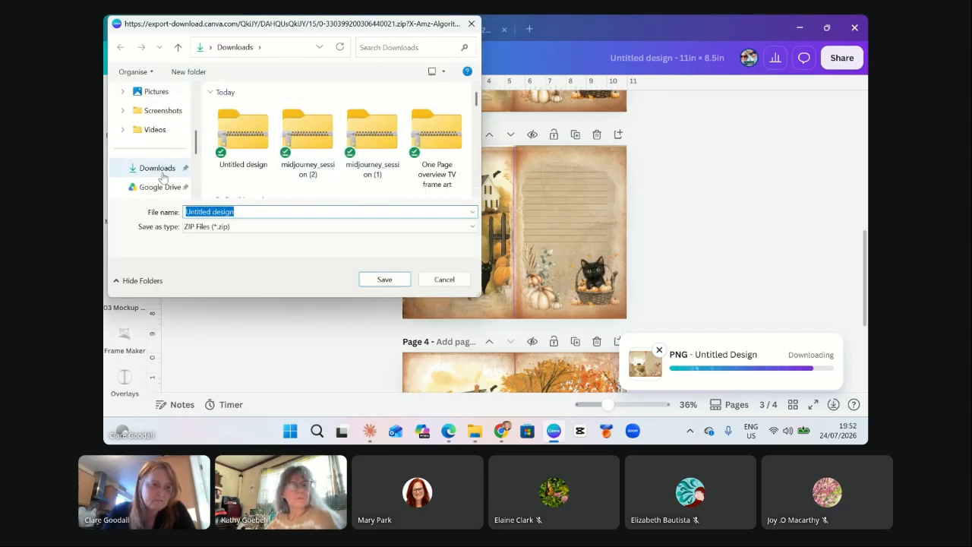
{"action": "left_click", "coordinate": [162, 174]}
{"action": "left_click", "coordinate": [383, 279]}
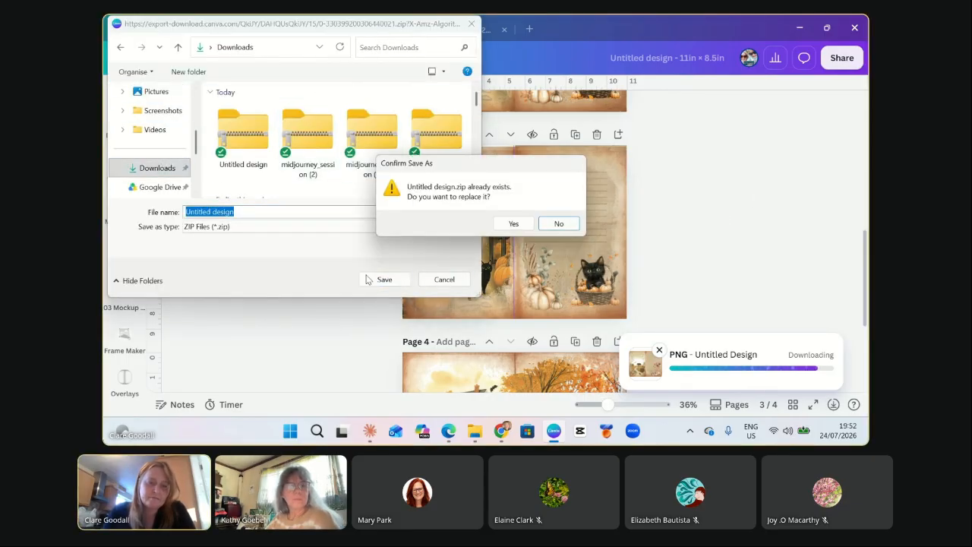
{"action": "left_click", "coordinate": [514, 223]}
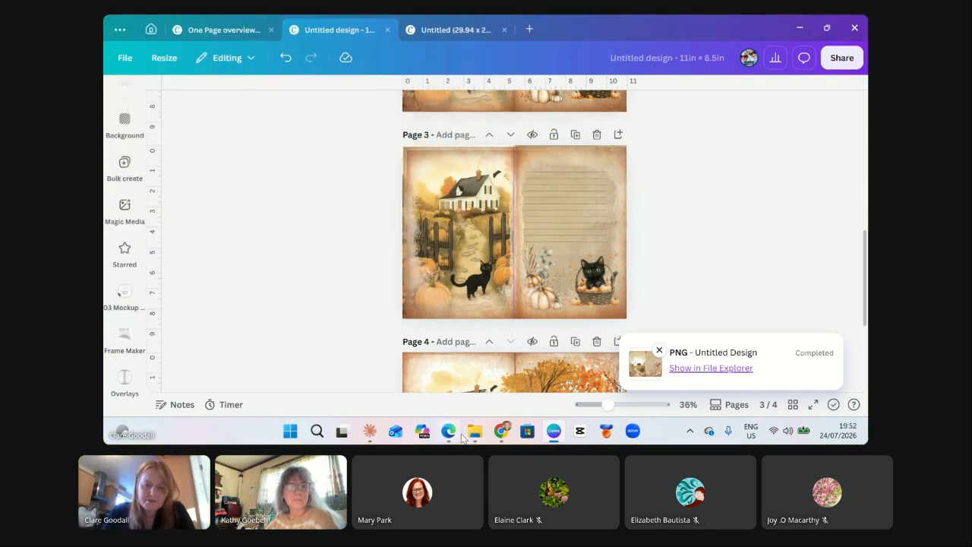
Bring up the Downloads folder in File Explorer, reload it and open the "Untitled design" ZIP in a new window.
{"action": "mouse_move", "coordinate": [475, 431]}
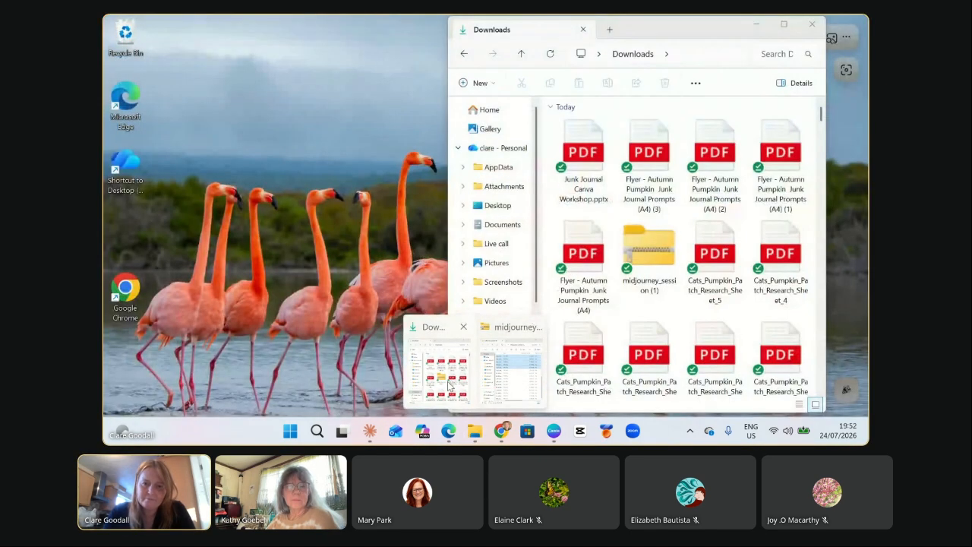
{"action": "left_click", "coordinate": [449, 384]}
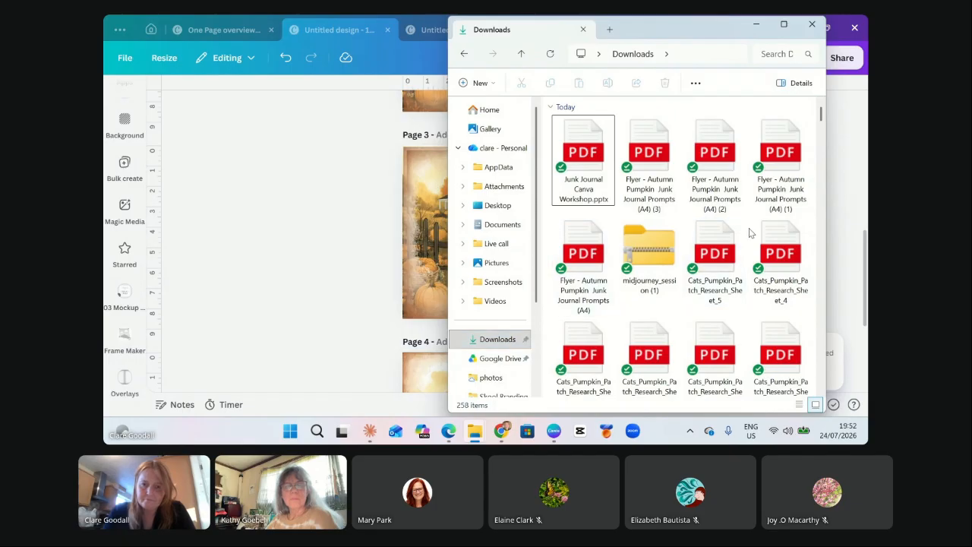
{"action": "left_click", "coordinate": [513, 365]}
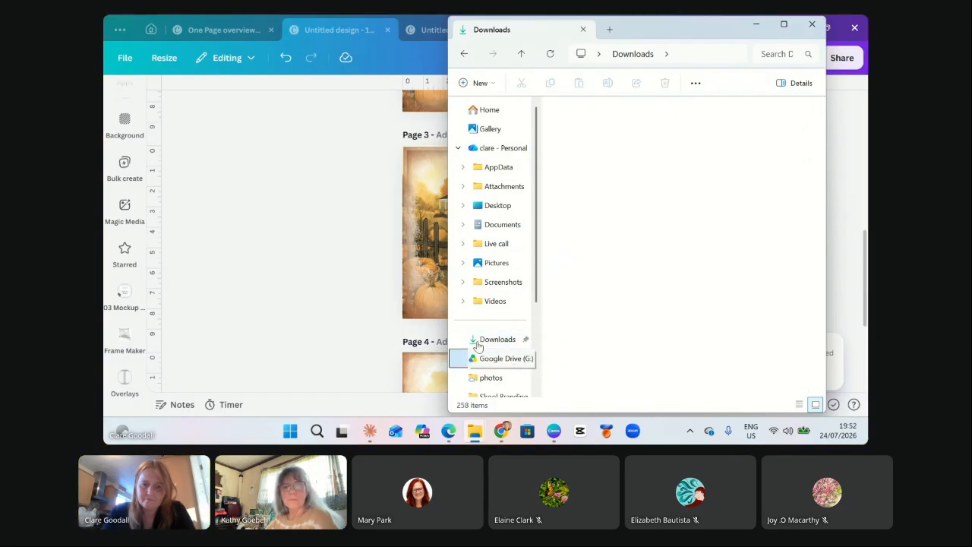
{"action": "left_click", "coordinate": [486, 341]}
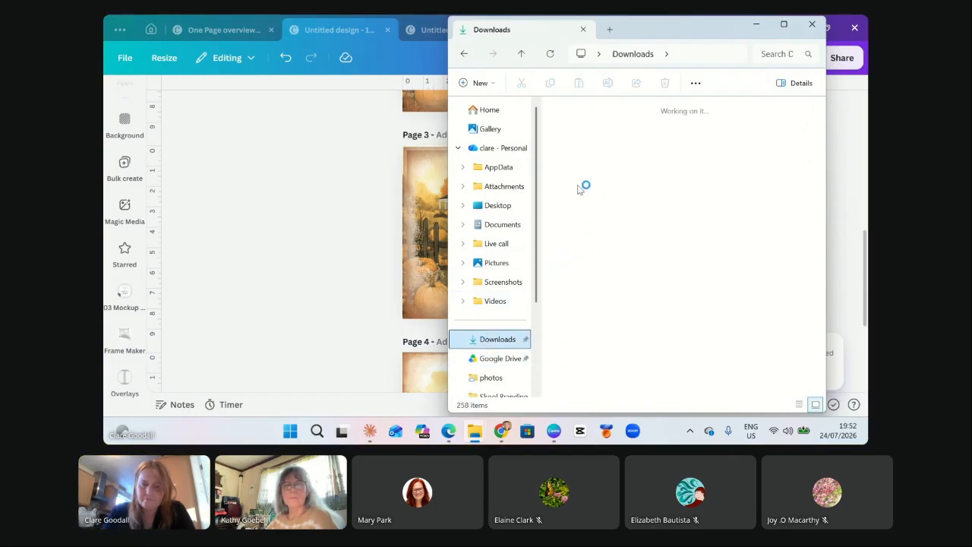
{"action": "left_click", "coordinate": [573, 143]}
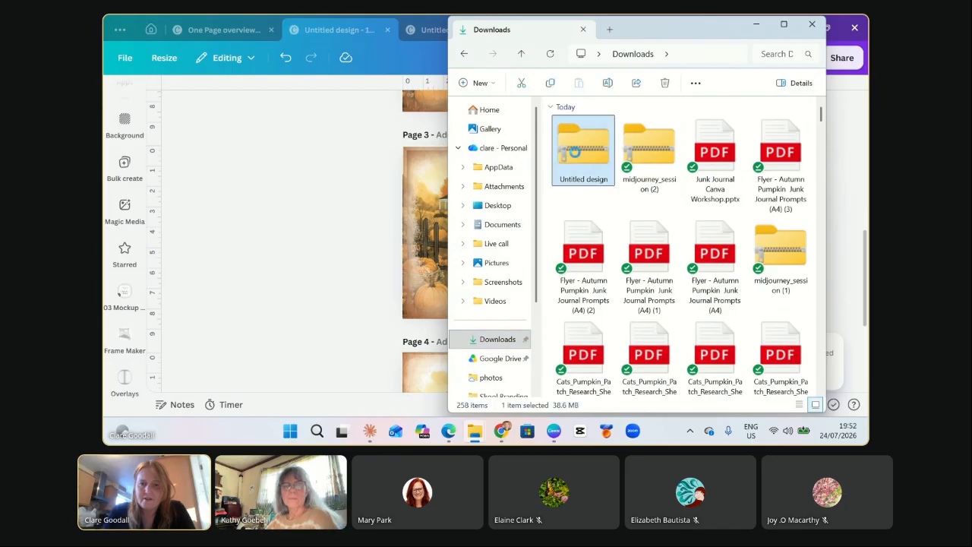
{"action": "right_click", "coordinate": [582, 150]}
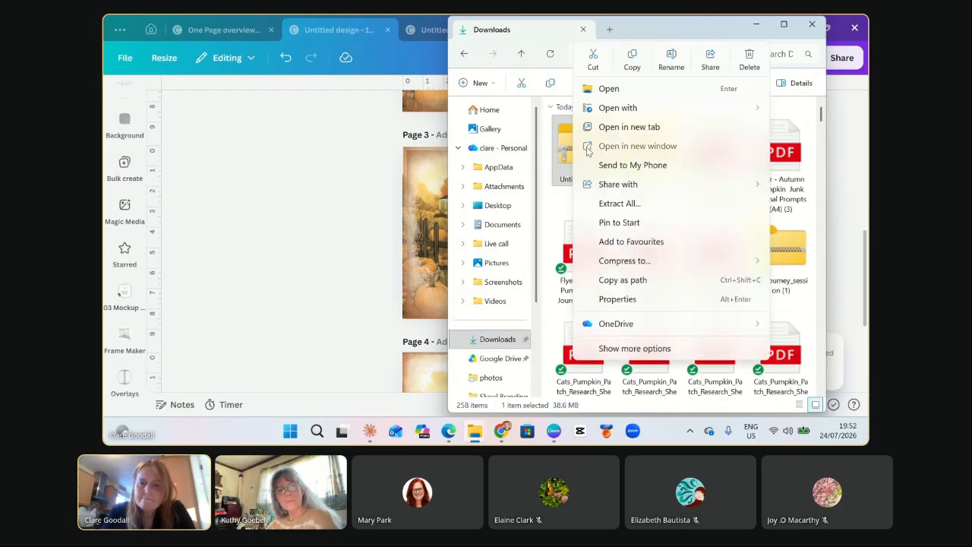
{"action": "left_click", "coordinate": [586, 149]}
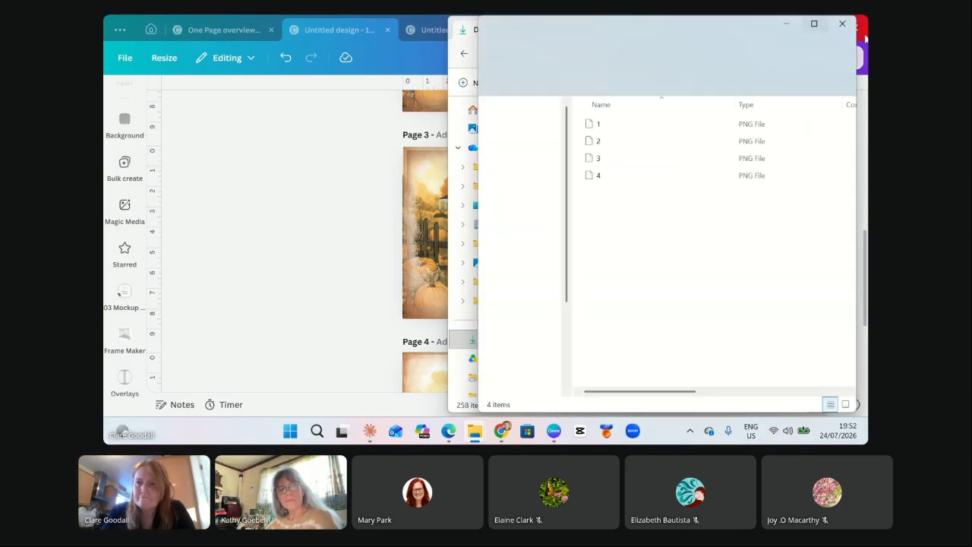
View the file properties of 4.png inside the "Untitled design" ZIP, and close them without changes.
{"action": "left_click", "coordinate": [626, 127]}
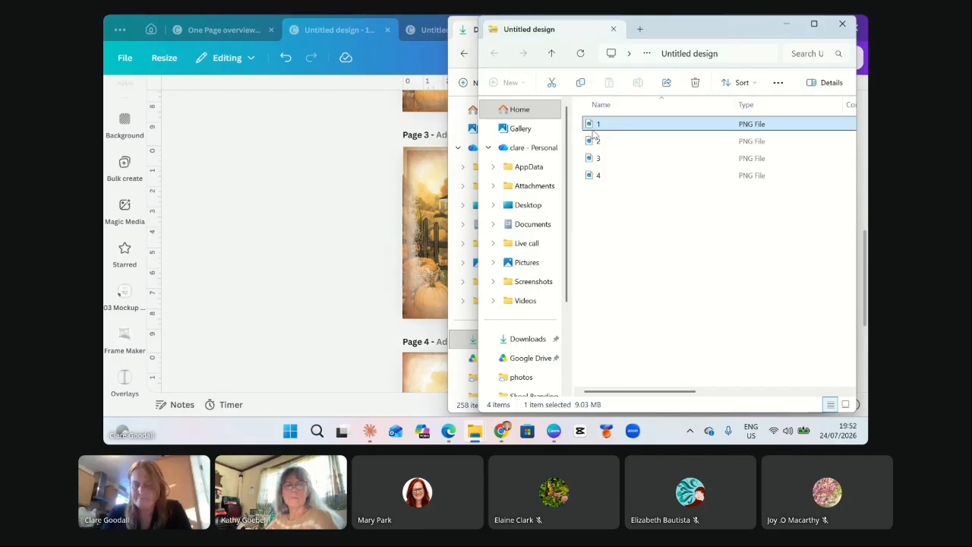
{"action": "left_click", "coordinate": [591, 142], "text": "ctrl"}
{"action": "left_click", "coordinate": [588, 156], "text": "ctrl"}
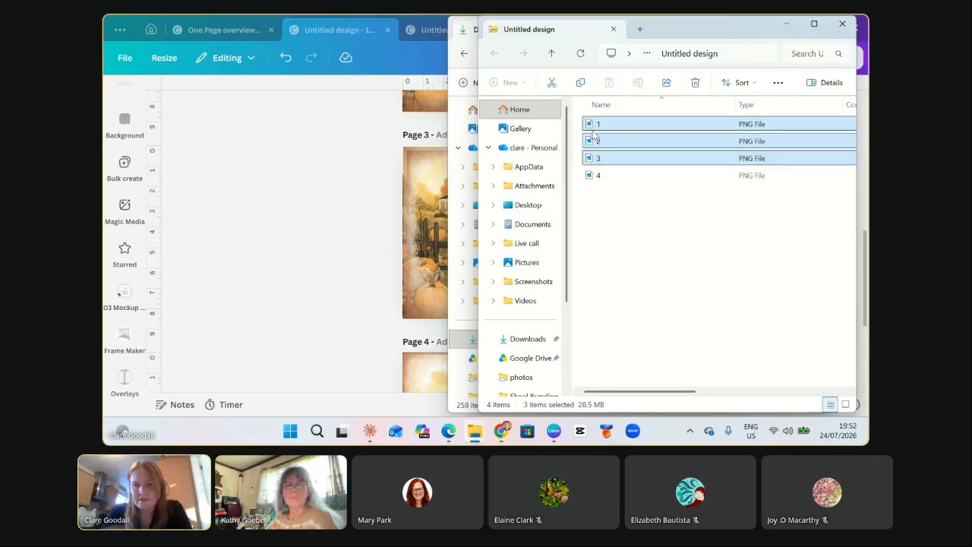
{"action": "left_click", "coordinate": [584, 173]}
{"action": "right_click", "coordinate": [585, 175]}
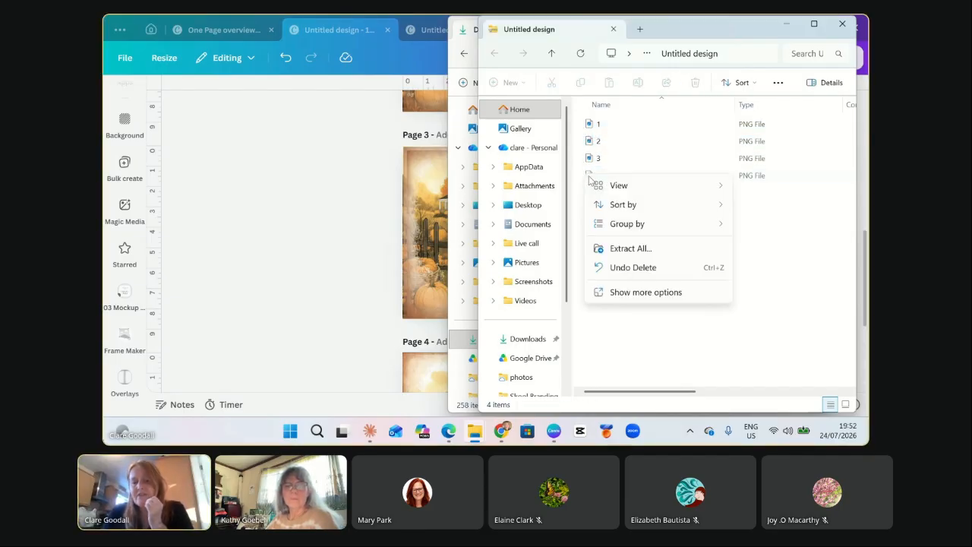
{"action": "left_click", "coordinate": [641, 346]}
{"action": "right_click", "coordinate": [601, 182]}
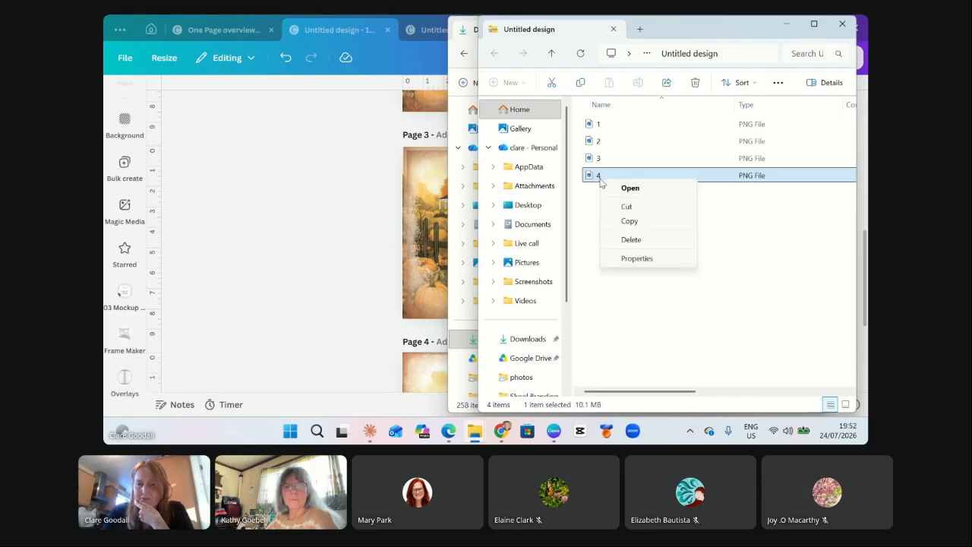
{"action": "left_click", "coordinate": [637, 258]}
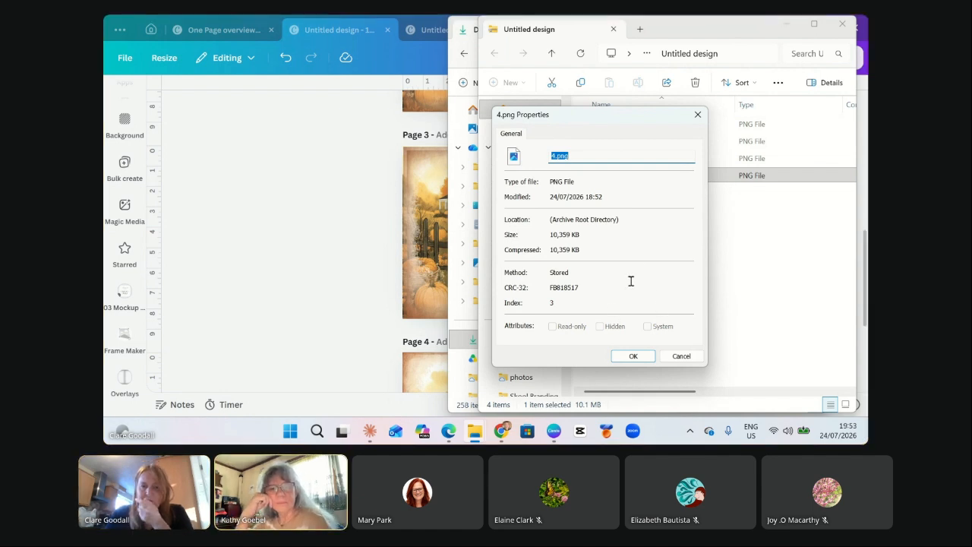
{"action": "left_click", "coordinate": [681, 357]}
Select all four PNG files, 1 to 4, in the "Untitled design" ZIP.
{"action": "left_click", "coordinate": [605, 124]}
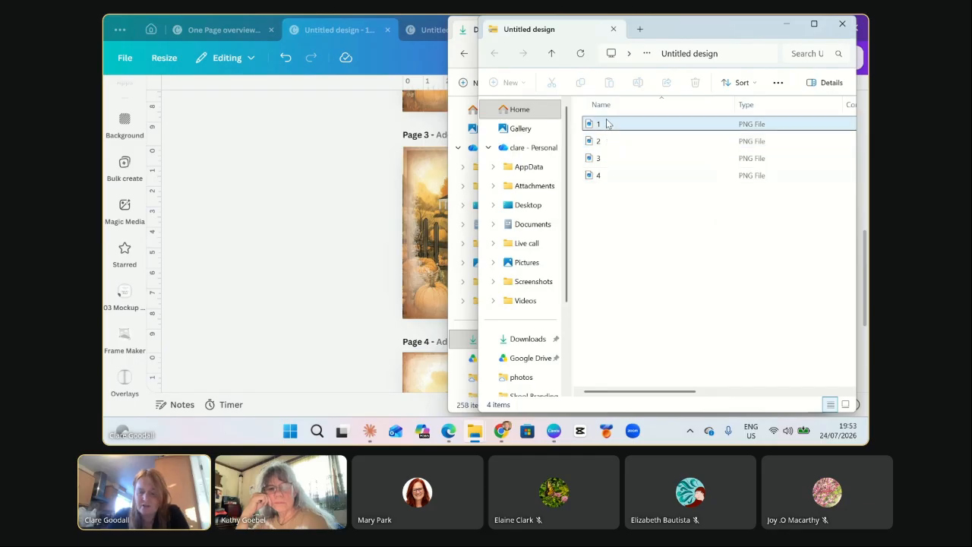
{"action": "key", "text": "shift+Down"}
{"action": "key", "text": "shift+Down"}
{"action": "key", "text": "shift+Down"}
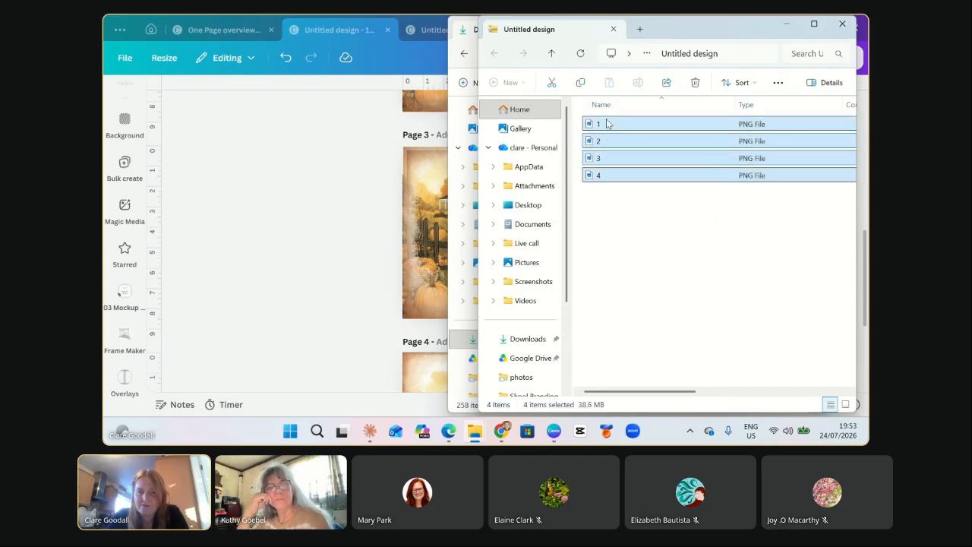
Switch to Chrome, go back from the full-page ad to the search results and reopen the convert-dpi.com converter at its upload area.
{"action": "left_click", "coordinate": [500, 434]}
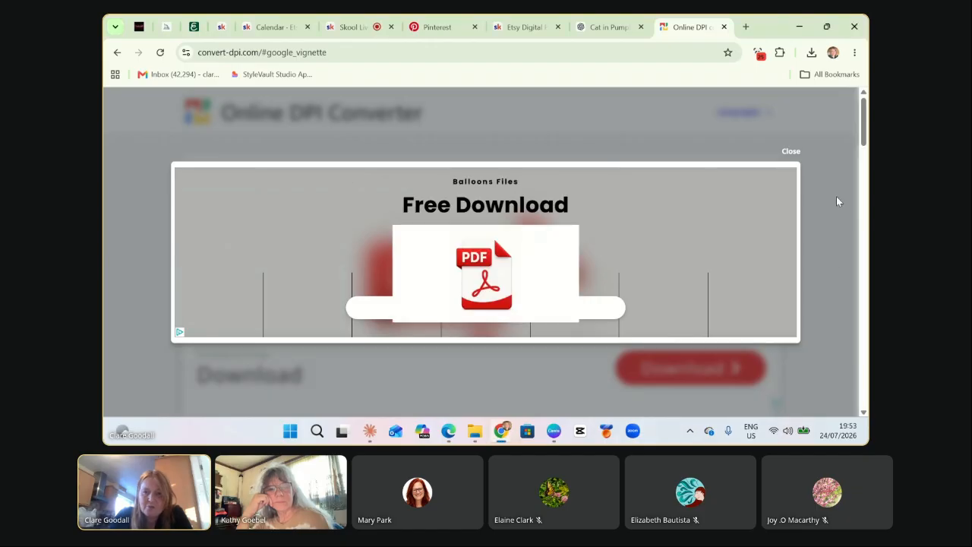
{"action": "scroll", "coordinate": [627, 254], "scroll_direction": "down", "scroll_amount": 3}
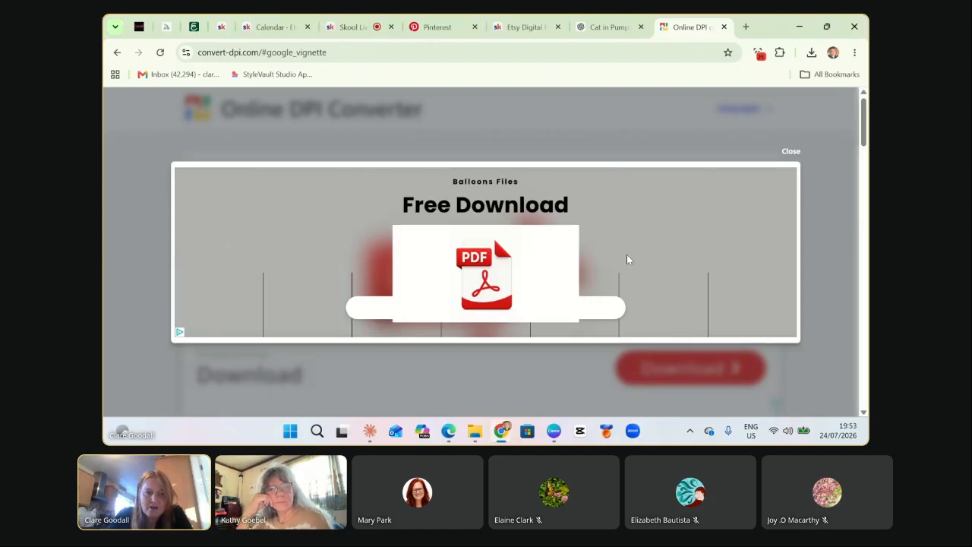
{"action": "left_click", "coordinate": [118, 53]}
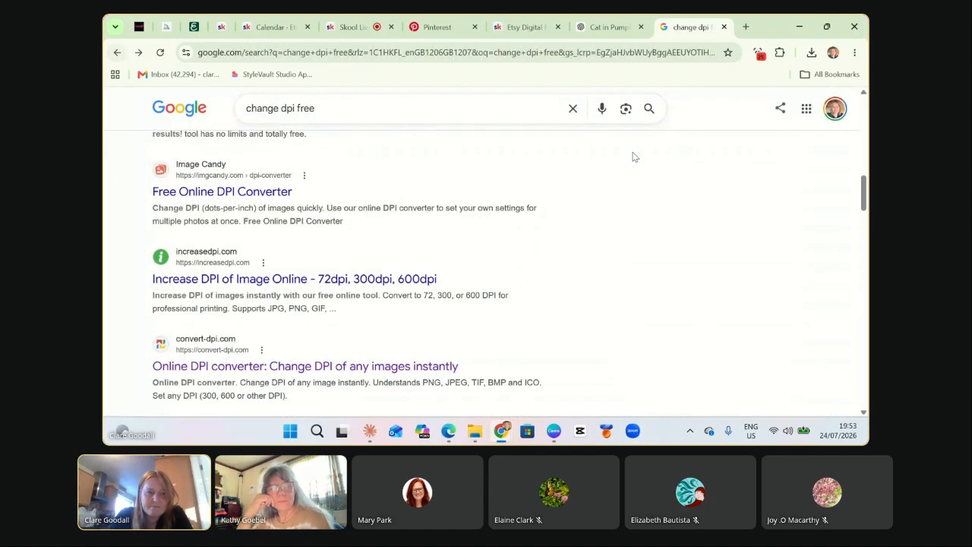
{"action": "left_click", "coordinate": [216, 368]}
{"action": "scroll", "coordinate": [622, 309], "scroll_direction": "down", "scroll_amount": 2}
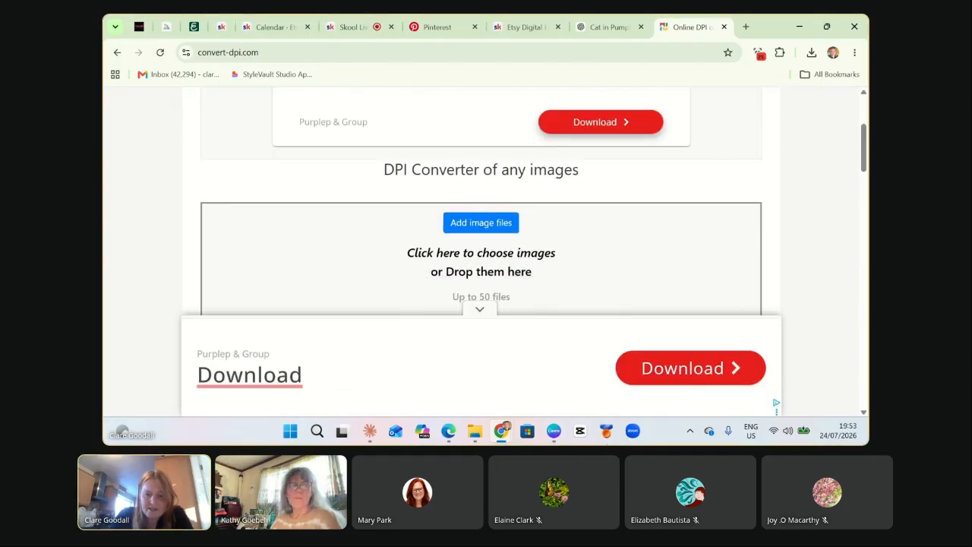
Bring the "Untitled design" window over the converter page and upload its four selected PNG files to the DPI converter.
{"action": "mouse_move", "coordinate": [474, 433]}
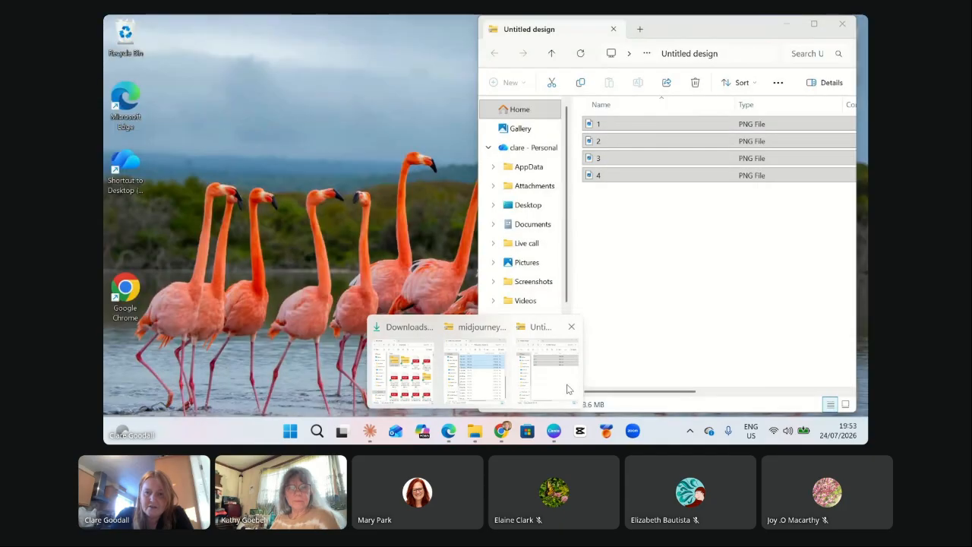
{"action": "left_click", "coordinate": [570, 393]}
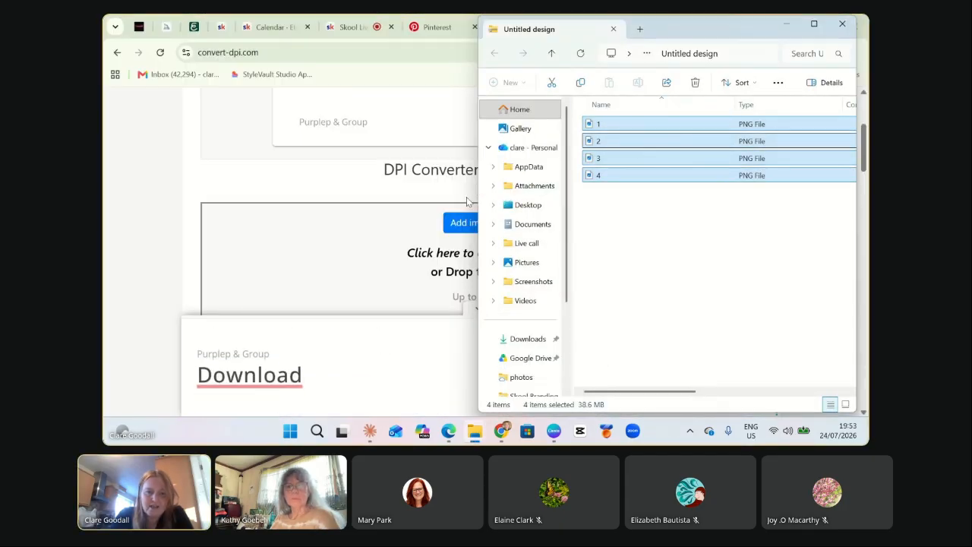
{"action": "left_click_drag", "start_coordinate": [661, 143], "coordinate": [385, 270]}
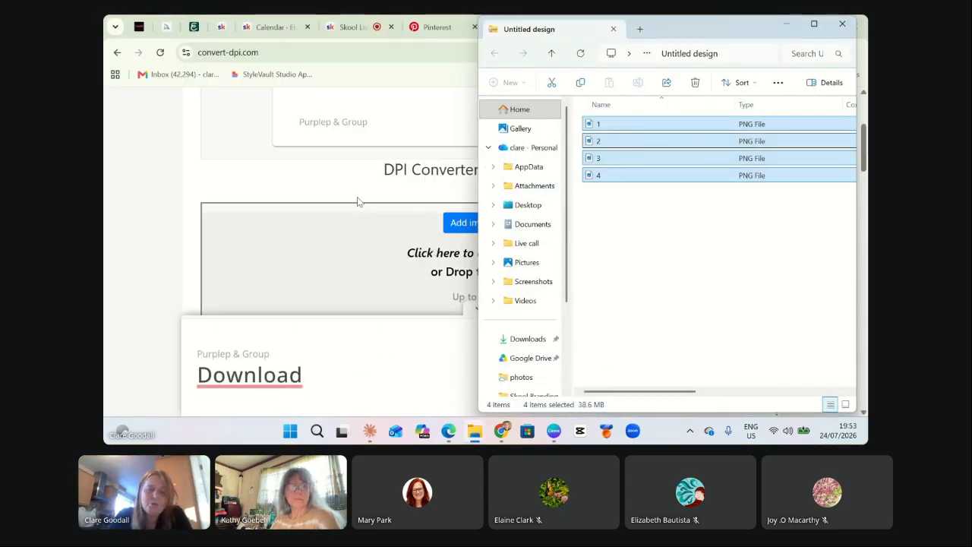
{"action": "left_click", "coordinate": [287, 198]}
{"action": "scroll", "coordinate": [810, 237], "scroll_direction": "down", "scroll_amount": 1}
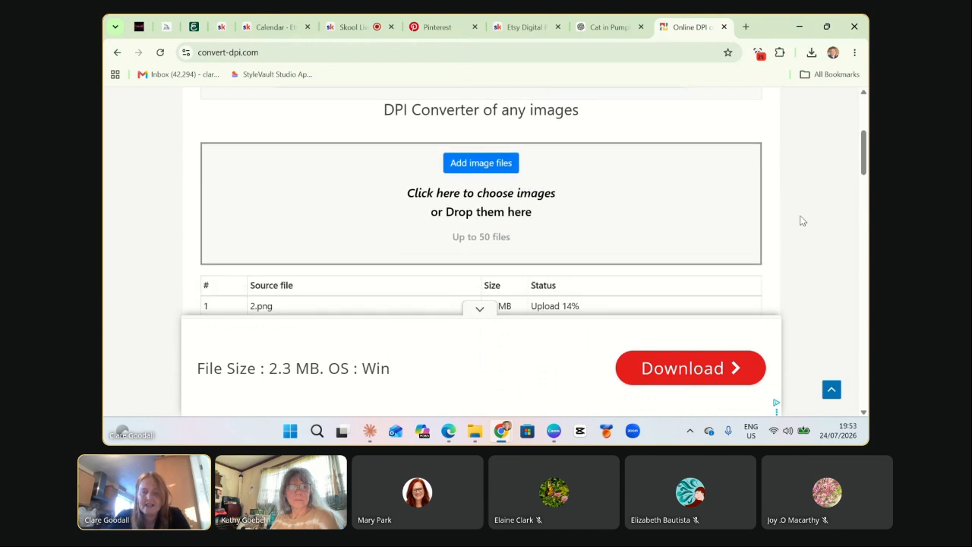
Download all four converted PNG files together and open the downloaded convert-dpi.com ZIP.
{"action": "scroll", "coordinate": [802, 221], "scroll_direction": "down", "scroll_amount": 2}
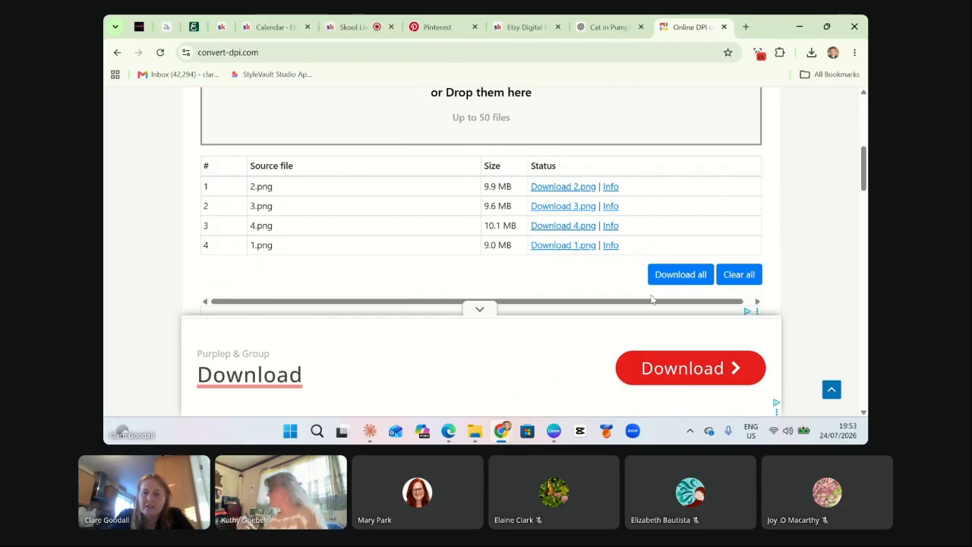
{"action": "left_click", "coordinate": [669, 275]}
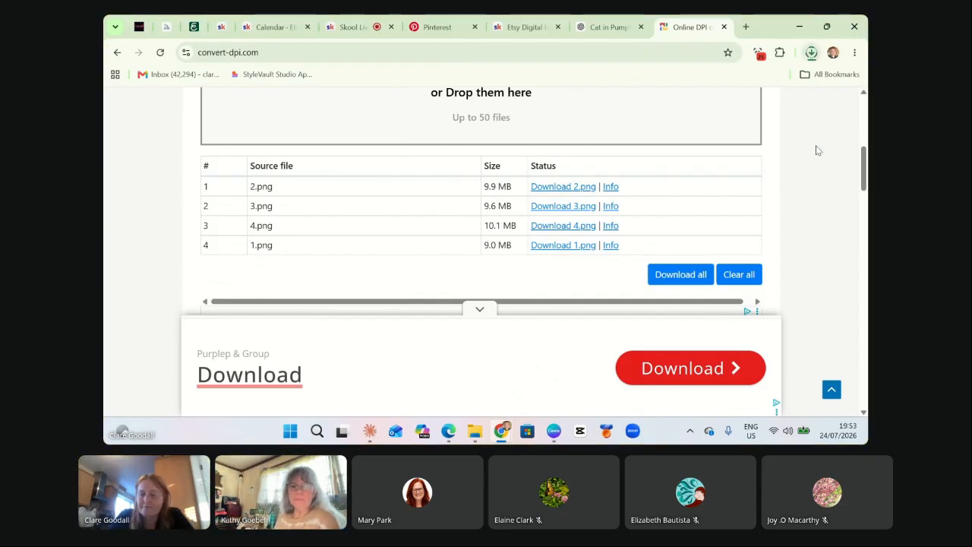
{"action": "left_click", "coordinate": [812, 52]}
{"action": "left_click", "coordinate": [687, 116]}
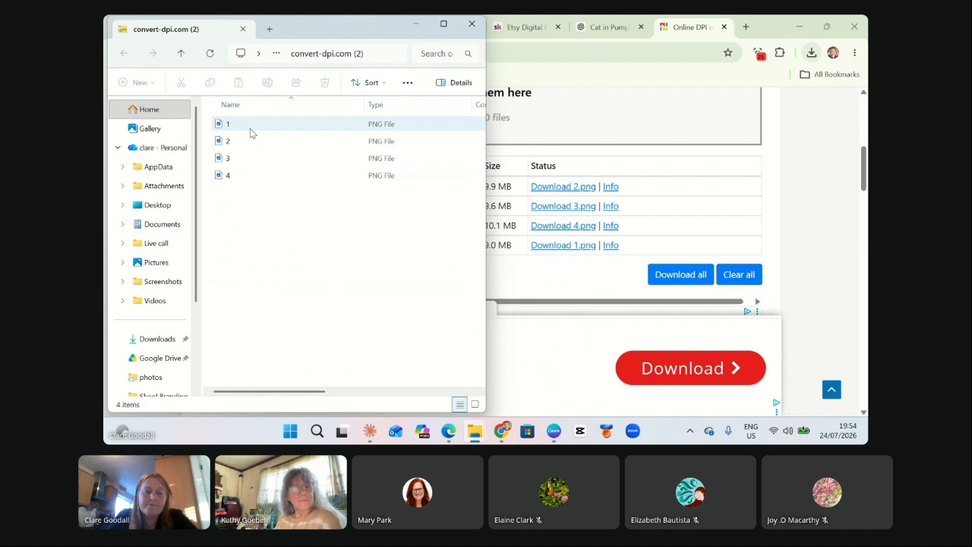
View the file properties of the converted 1.png in the convert-dpi.com ZIP, and close them.
{"action": "right_click", "coordinate": [251, 133]}
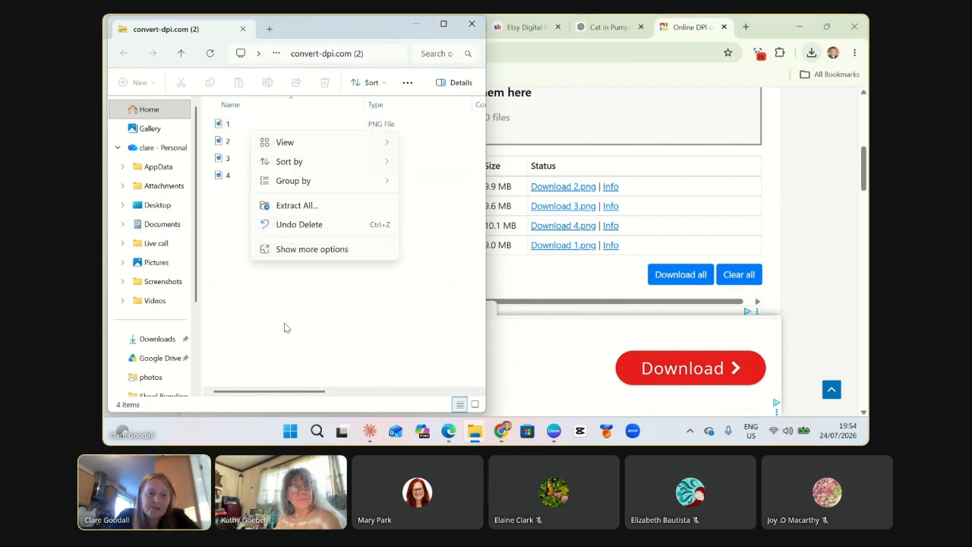
{"action": "left_click", "coordinate": [285, 310]}
{"action": "right_click", "coordinate": [230, 125]}
{"action": "left_click", "coordinate": [271, 200]}
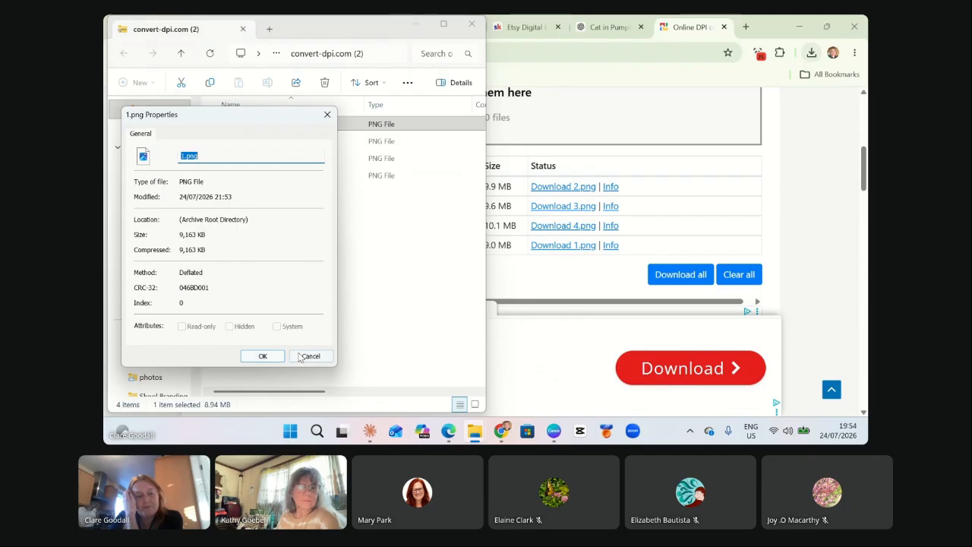
{"action": "left_click", "coordinate": [263, 356]}
{"action": "left_click", "coordinate": [278, 210]}
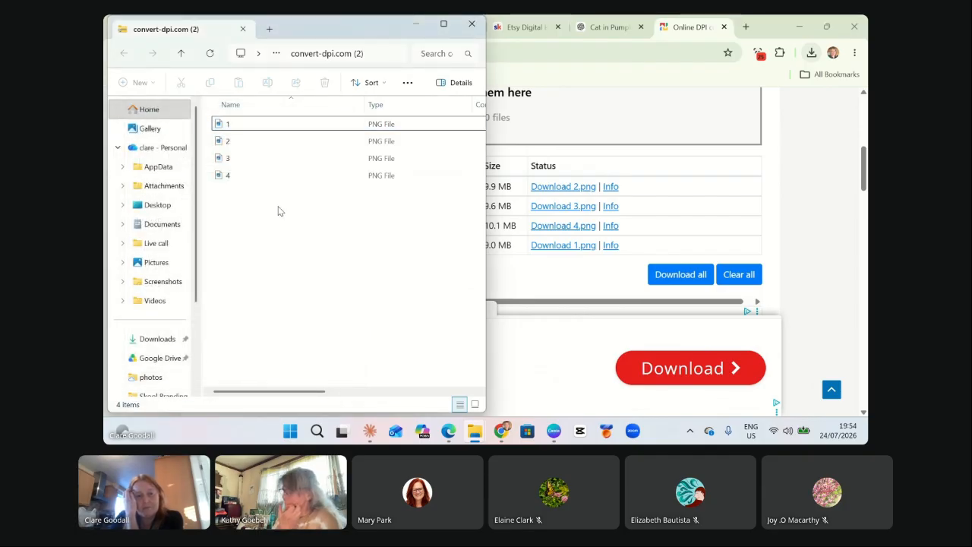
{"action": "left_click", "coordinate": [265, 133]}
{"action": "key", "text": "shift+Down"}
{"action": "key", "text": "shift+Down"}
{"action": "key", "text": "shift+Down"}
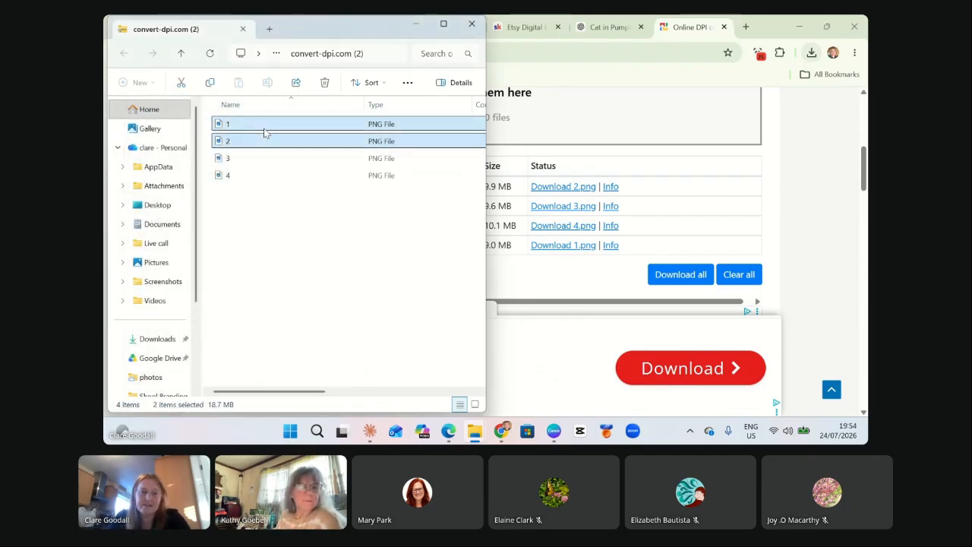
{"action": "left_click", "coordinate": [291, 213]}
Minimize the convert-dpi.com folder window and switch to the workshop slides in Edge, moving to the "Quality checks and resizing" slide.
{"action": "left_click", "coordinate": [415, 23]}
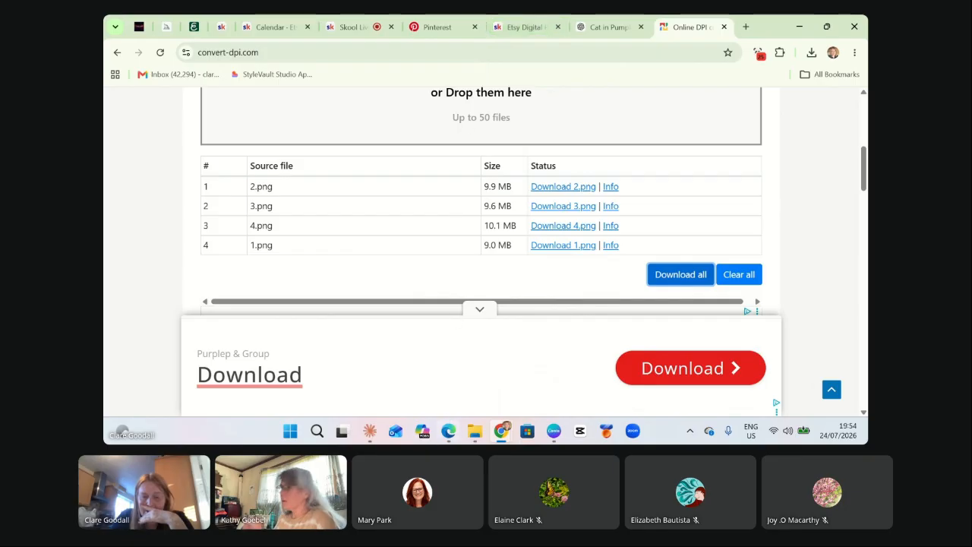
{"action": "mouse_move", "coordinate": [452, 437]}
{"action": "left_click", "coordinate": [453, 374]}
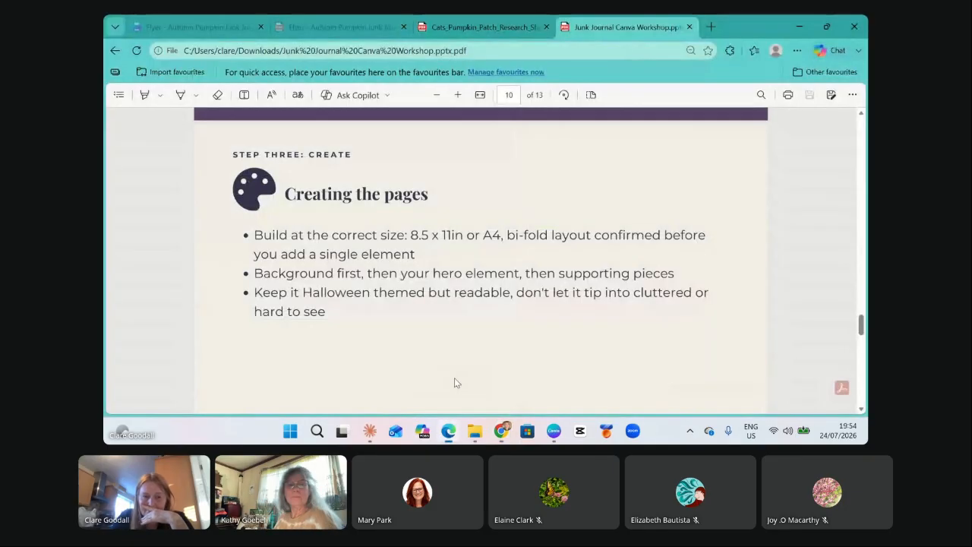
{"action": "scroll", "coordinate": [409, 304], "scroll_direction": "down", "scroll_amount": 5}
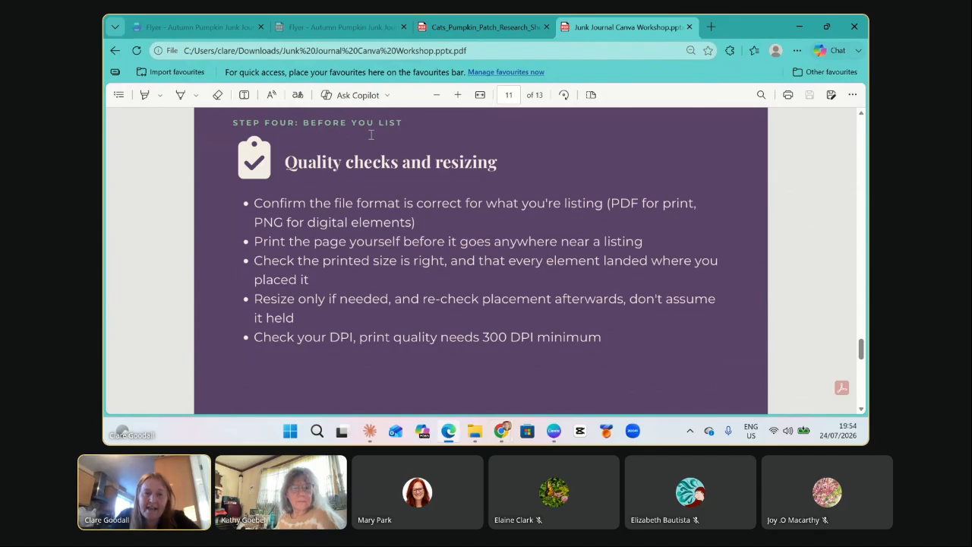
Review the keywords, elements and style in the Cats_Pumpkin_Patch_Research_Sheet PDF, and return to the Junk Journal Canva Workshop slides.
{"action": "left_click", "coordinate": [479, 26]}
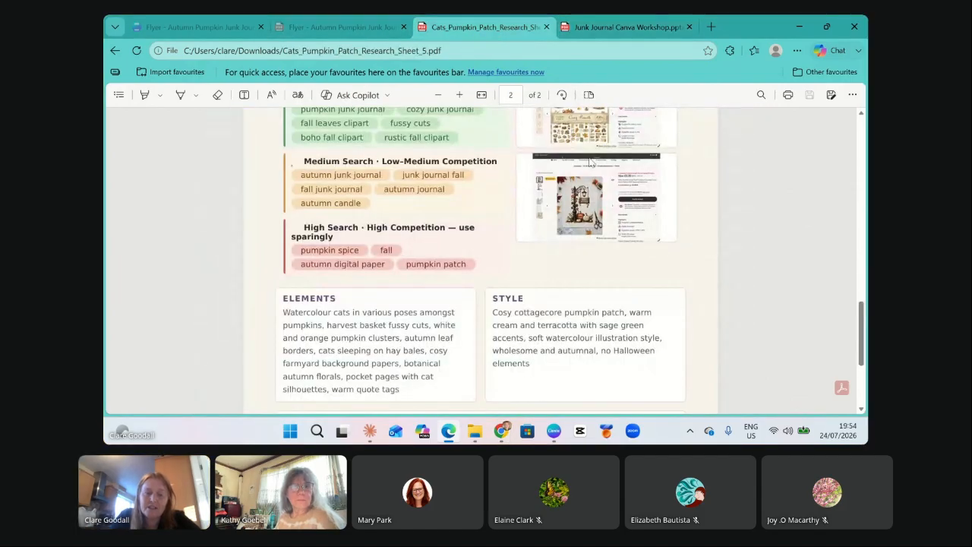
{"action": "scroll", "coordinate": [464, 263], "scroll_direction": "up", "scroll_amount": 2}
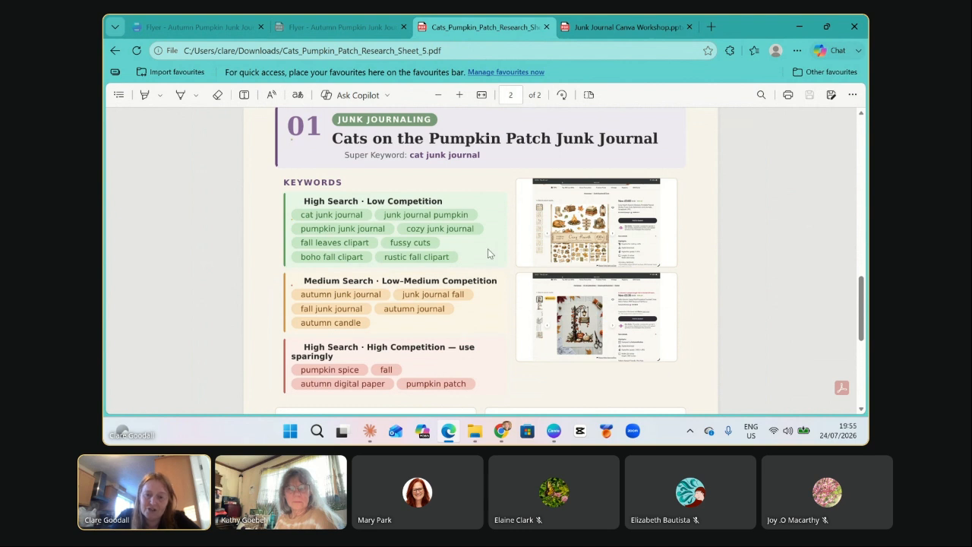
{"action": "scroll", "coordinate": [448, 352], "scroll_direction": "down", "scroll_amount": 2}
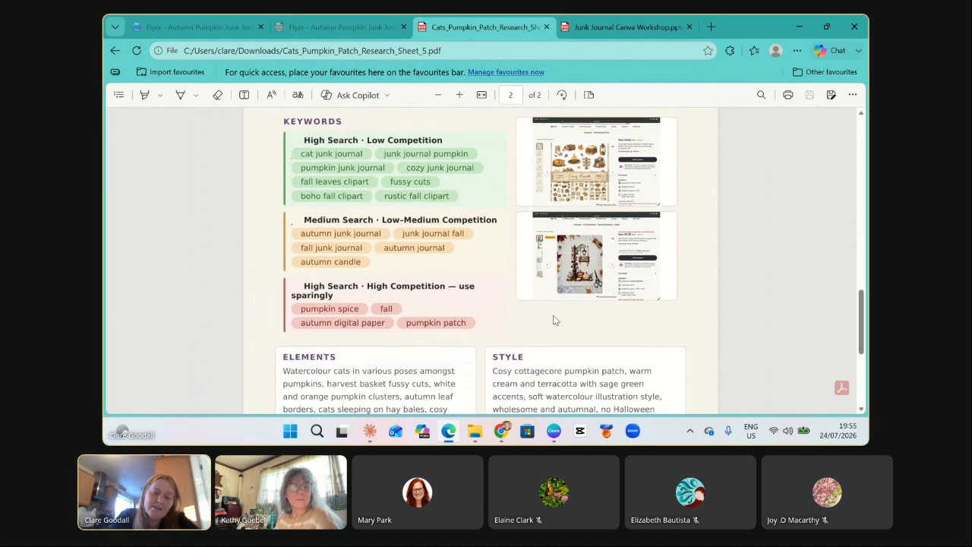
{"action": "scroll", "coordinate": [552, 333], "scroll_direction": "down", "scroll_amount": 2}
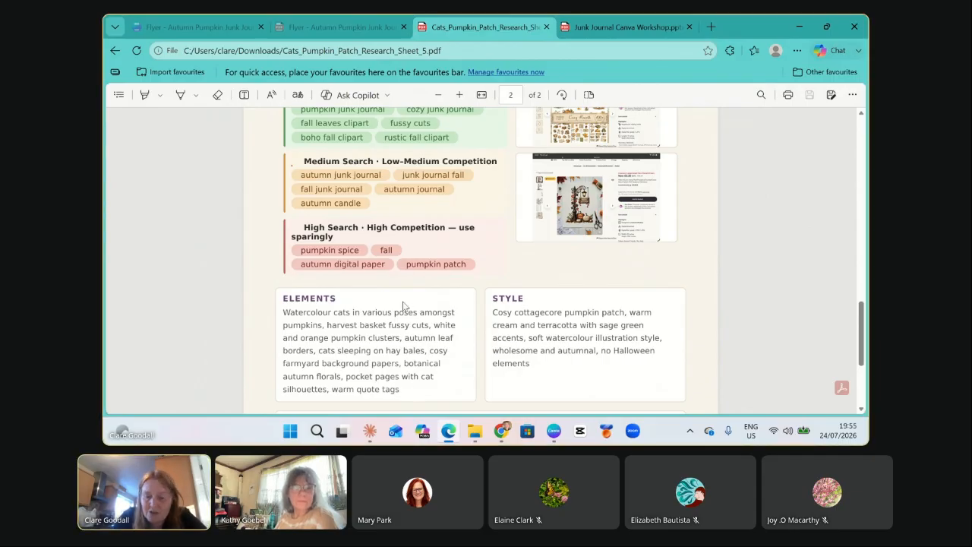
{"action": "scroll", "coordinate": [494, 354], "scroll_direction": "up", "scroll_amount": 3}
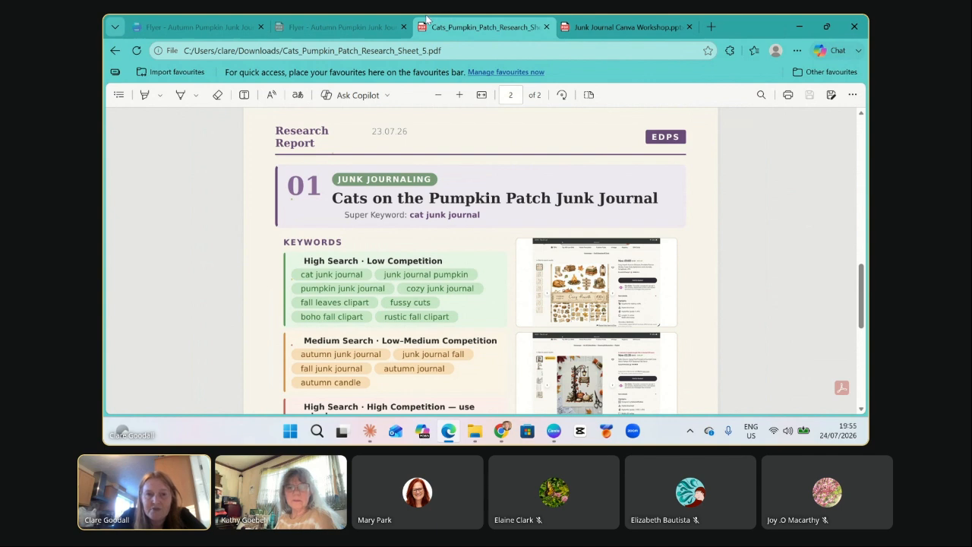
{"action": "left_click", "coordinate": [653, 27]}
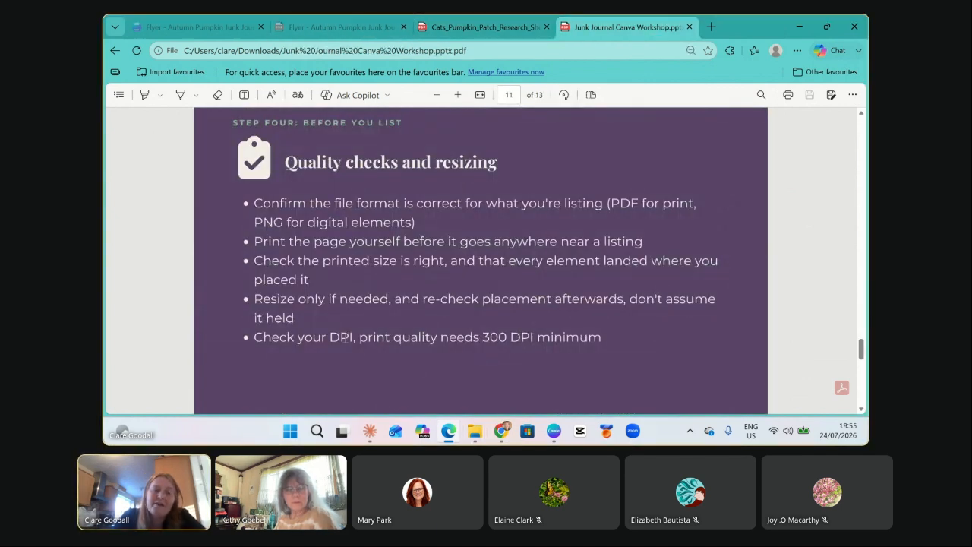
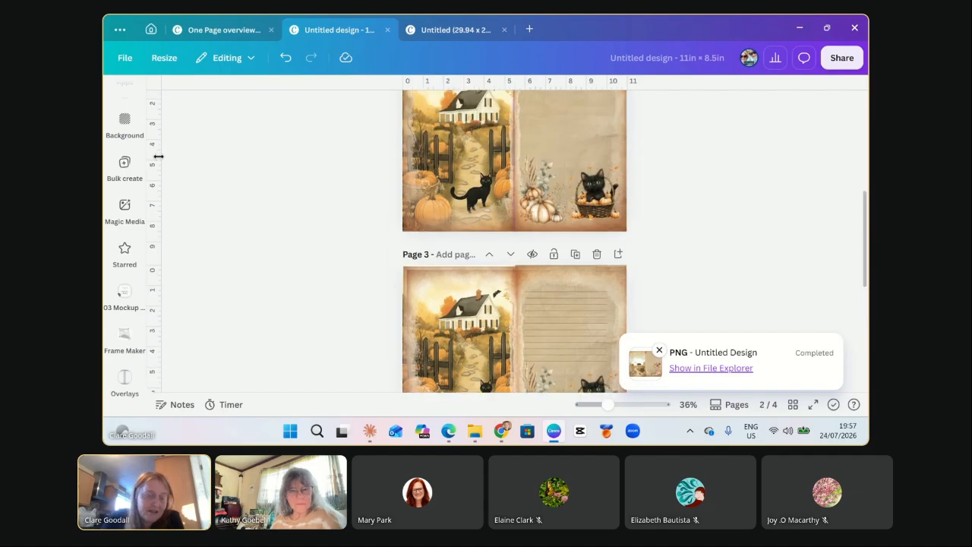
Adjust the transparency of the full-page overlay on page 2 of the 11 × 8.5 in design and deselect it.
{"action": "scroll", "coordinate": [121, 342], "scroll_direction": "up", "scroll_amount": 5}
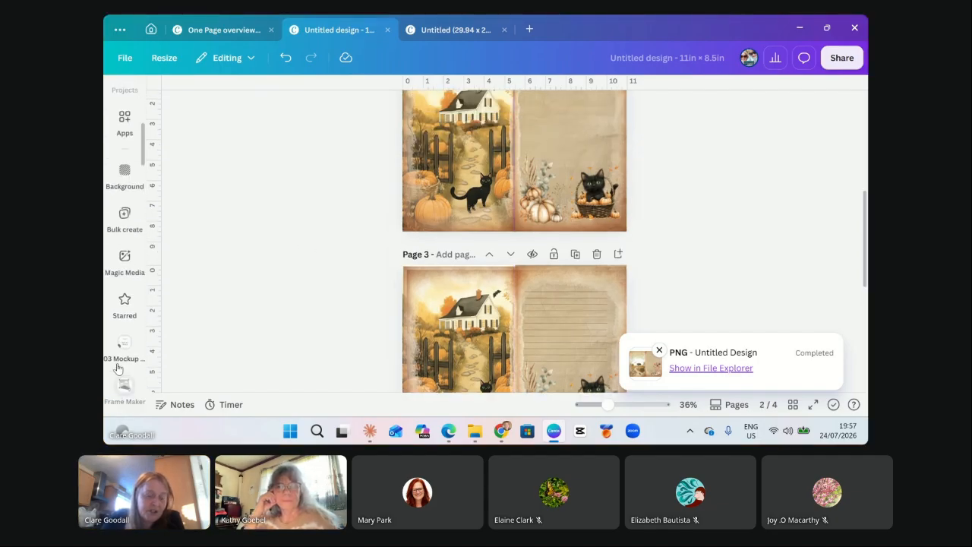
{"action": "scroll", "coordinate": [133, 243], "scroll_direction": "down", "scroll_amount": 2}
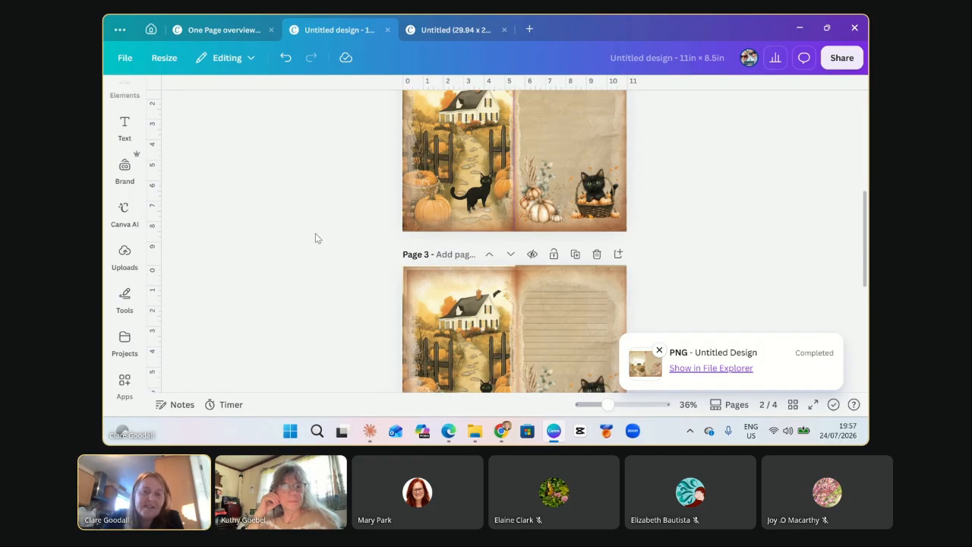
{"action": "left_click", "coordinate": [414, 227]}
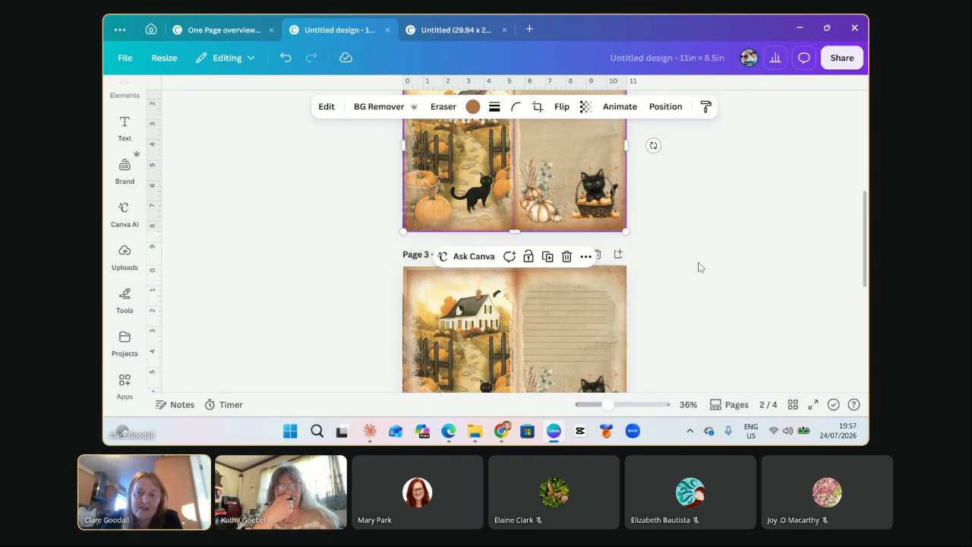
{"action": "scroll", "coordinate": [698, 262], "scroll_direction": "up", "scroll_amount": 1}
{"action": "left_click", "coordinate": [586, 107]}
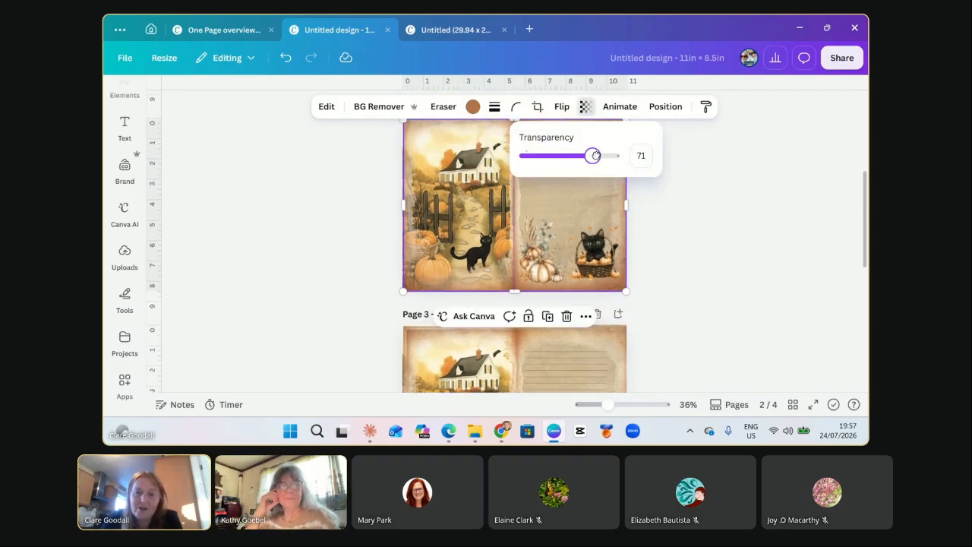
{"action": "left_click_drag", "start_coordinate": [594, 155], "coordinate": [604, 155]}
{"action": "left_click", "coordinate": [714, 288]}
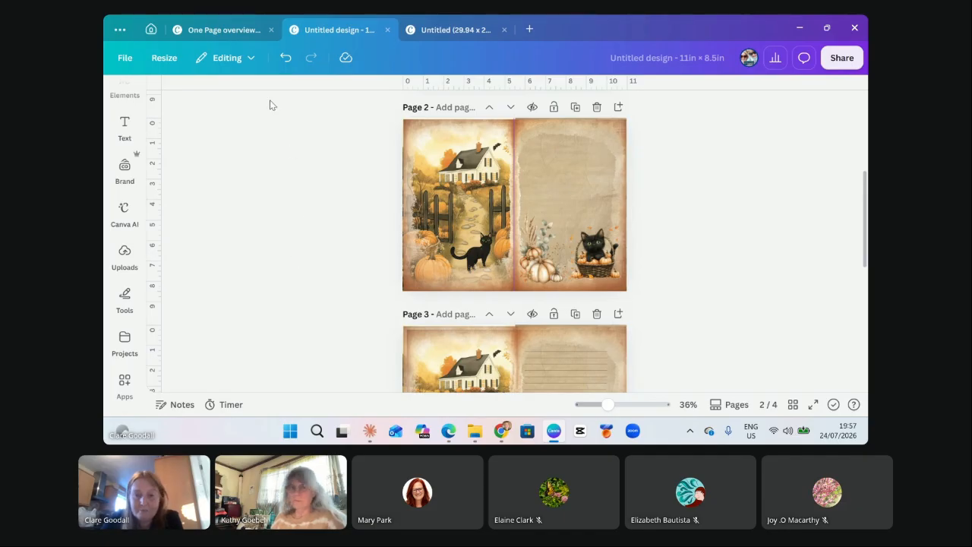
Narrow the "overlay" project search to folders, clear the search and look through the recent project designs.
{"action": "scroll", "coordinate": [114, 164], "scroll_direction": "up", "scroll_amount": 3}
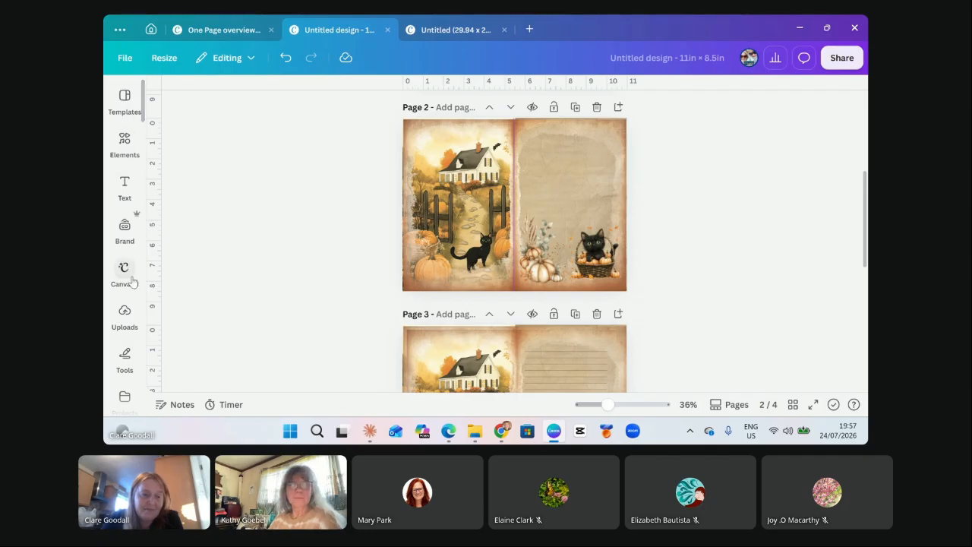
{"action": "scroll", "coordinate": [128, 285], "scroll_direction": "down", "scroll_amount": 3}
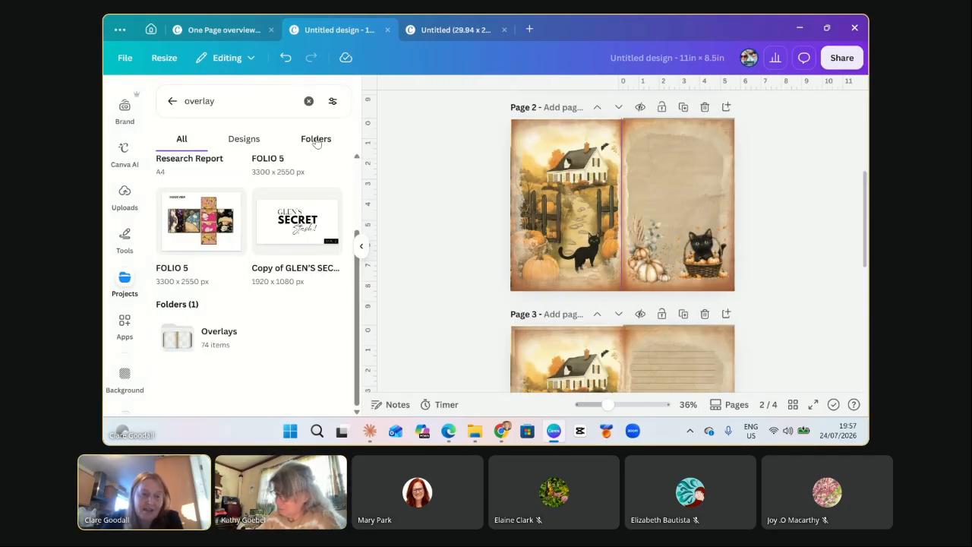
{"action": "left_click", "coordinate": [316, 140]}
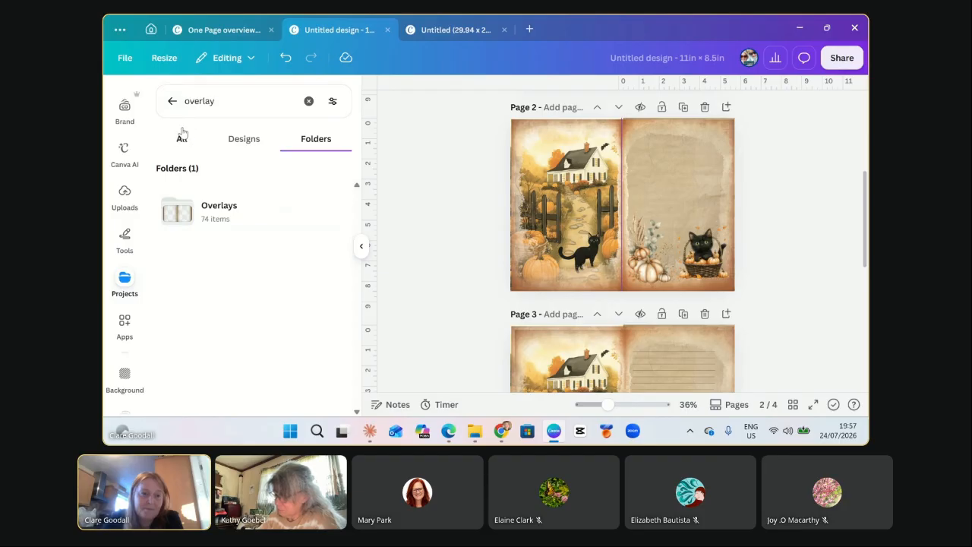
{"action": "left_click", "coordinate": [308, 104]}
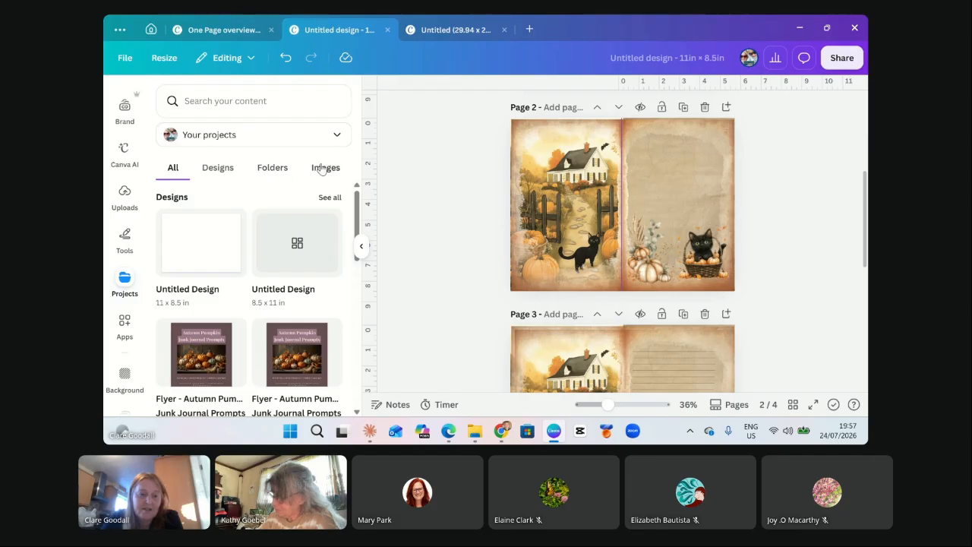
{"action": "scroll", "coordinate": [244, 360], "scroll_direction": "down", "scroll_amount": 2}
{"action": "scroll", "coordinate": [250, 349], "scroll_direction": "up", "scroll_amount": 2}
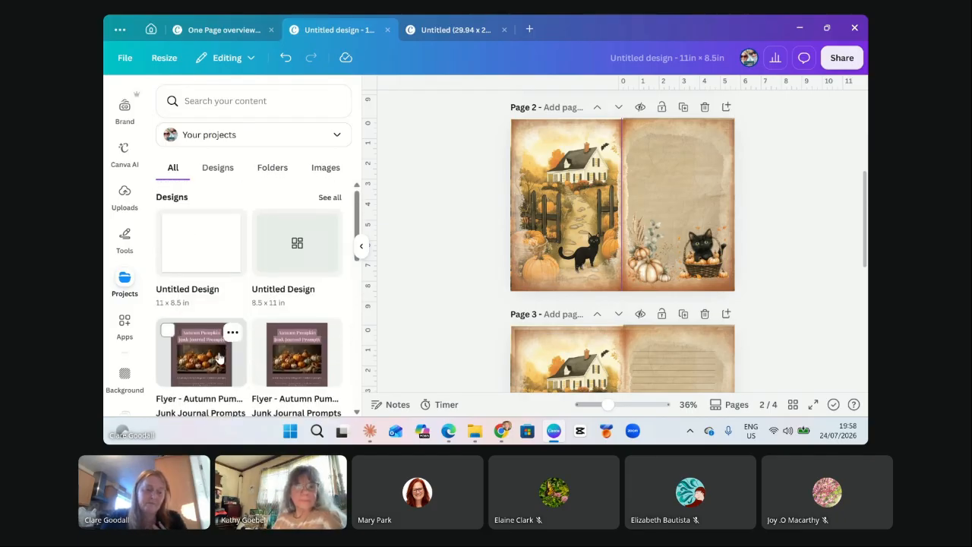
Try placing the Autumn Pumpkin Junk Journal Prompts flyer on page 2, undo it and list the project folders.
{"action": "left_click", "coordinate": [218, 357]}
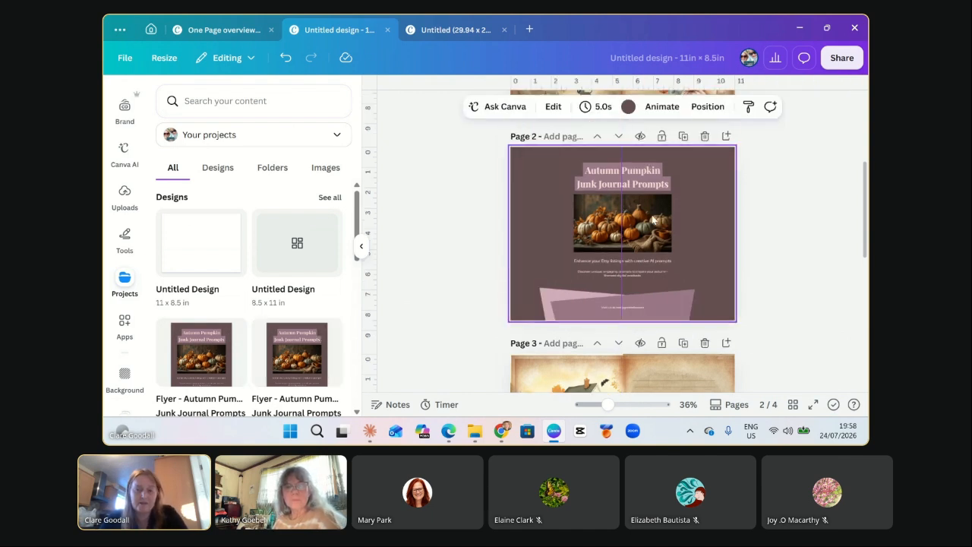
{"action": "key", "text": "ctrl+z"}
{"action": "left_click", "coordinate": [274, 168]}
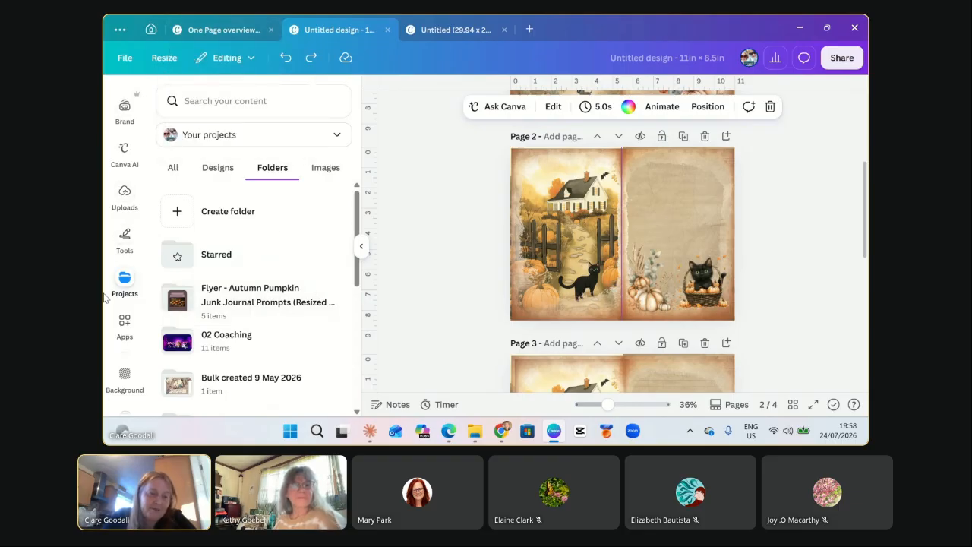
Go to the Canva home, dismiss the custom size dialog and open the arty creations shop folder from all projects.
{"action": "left_click", "coordinate": [157, 37]}
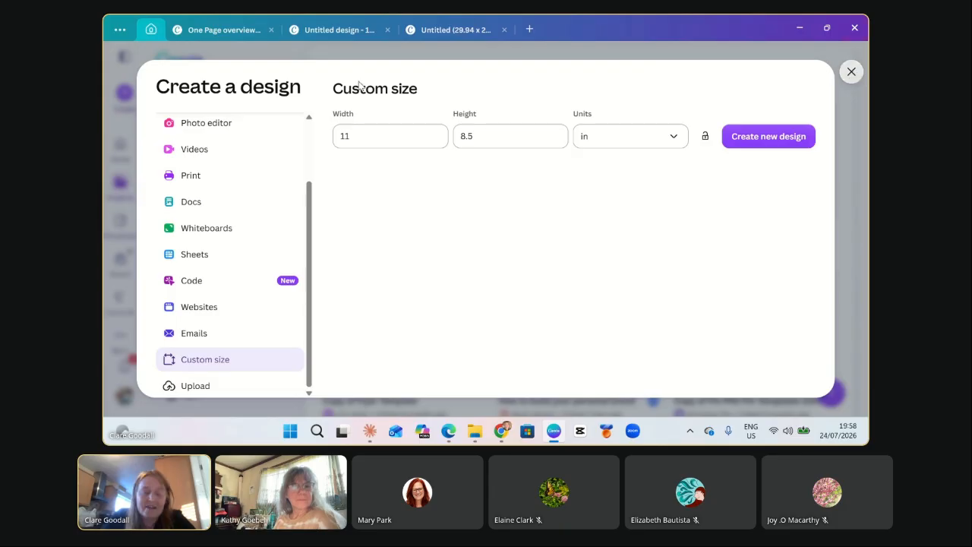
{"action": "key", "text": "Escape"}
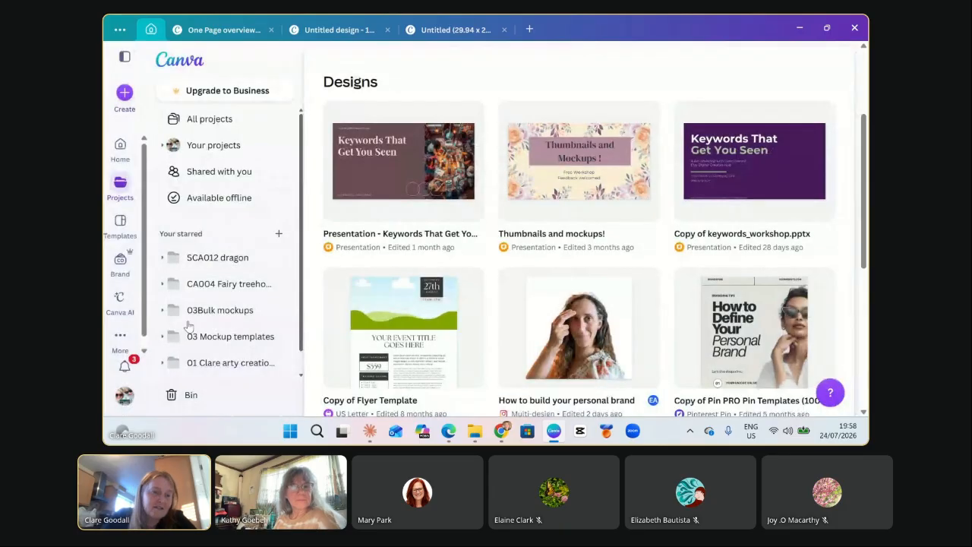
{"action": "left_click", "coordinate": [120, 180]}
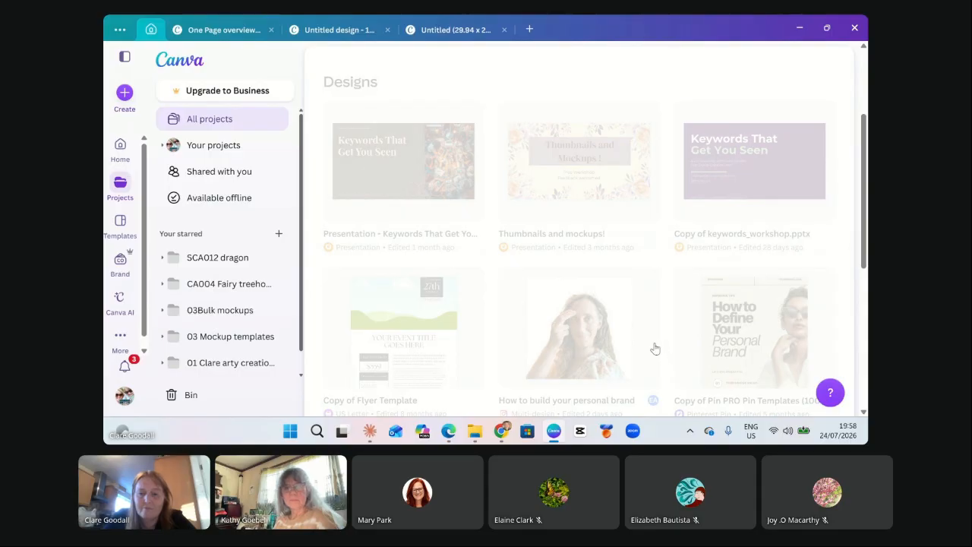
{"action": "scroll", "coordinate": [617, 327], "scroll_direction": "down", "scroll_amount": 3}
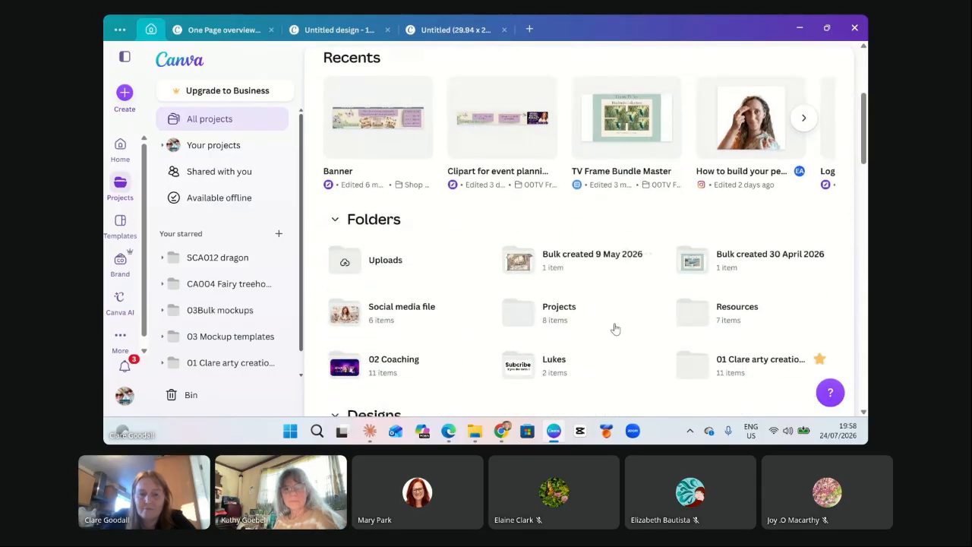
{"action": "scroll", "coordinate": [615, 328], "scroll_direction": "down", "scroll_amount": 2}
{"action": "scroll", "coordinate": [412, 322], "scroll_direction": "up", "scroll_amount": 1}
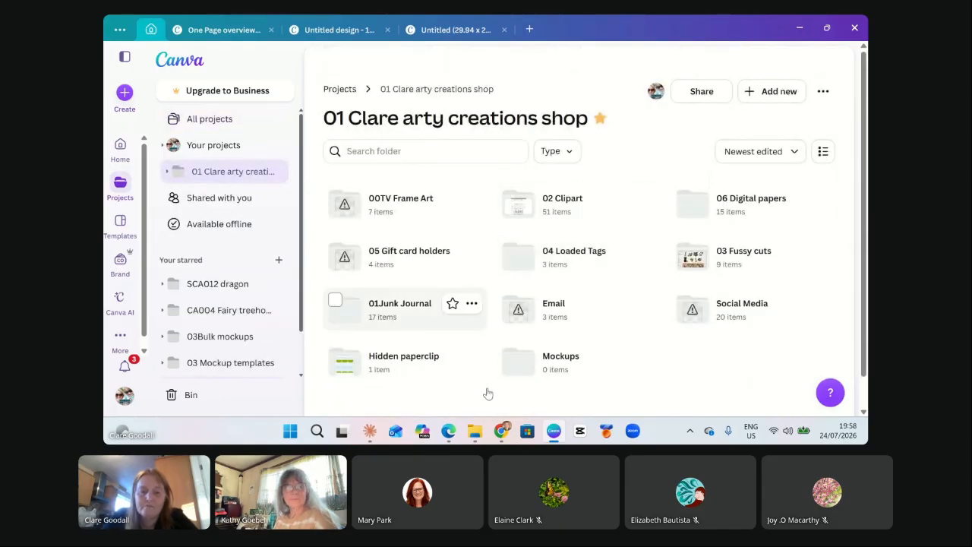
Open the JJ012 beach folder inside the shop's 01Junk Journal folder.
{"action": "scroll", "coordinate": [668, 295], "scroll_direction": "down", "scroll_amount": 2}
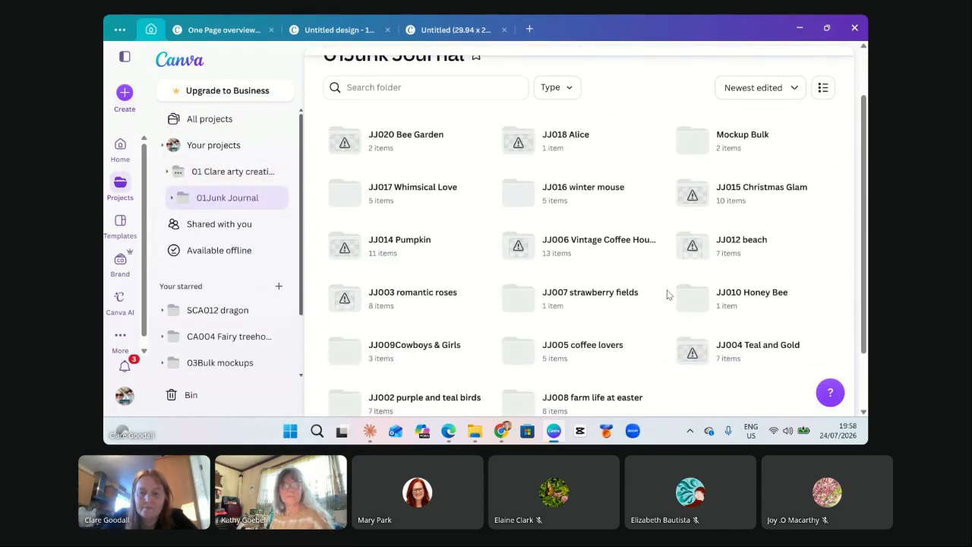
{"action": "scroll", "coordinate": [669, 294], "scroll_direction": "down", "scroll_amount": 2}
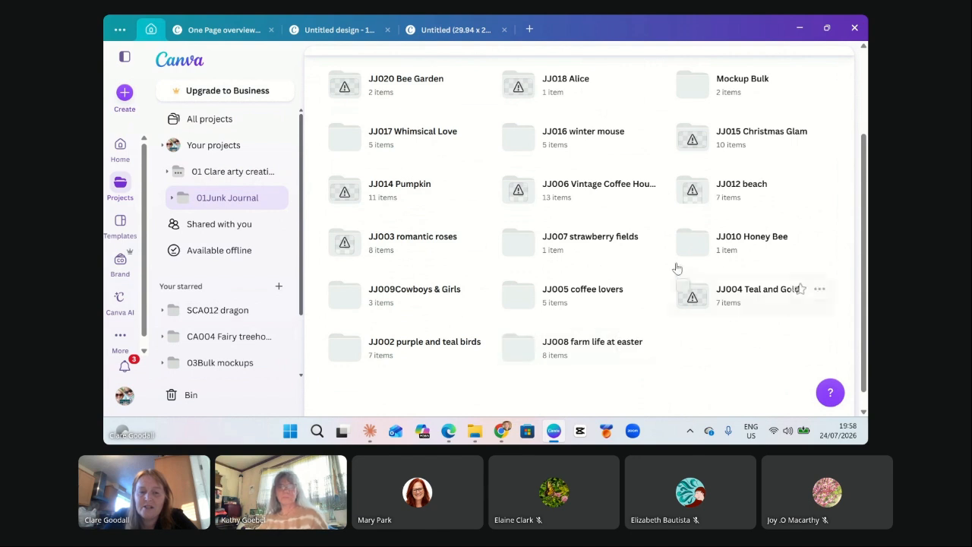
{"action": "left_click", "coordinate": [741, 194]}
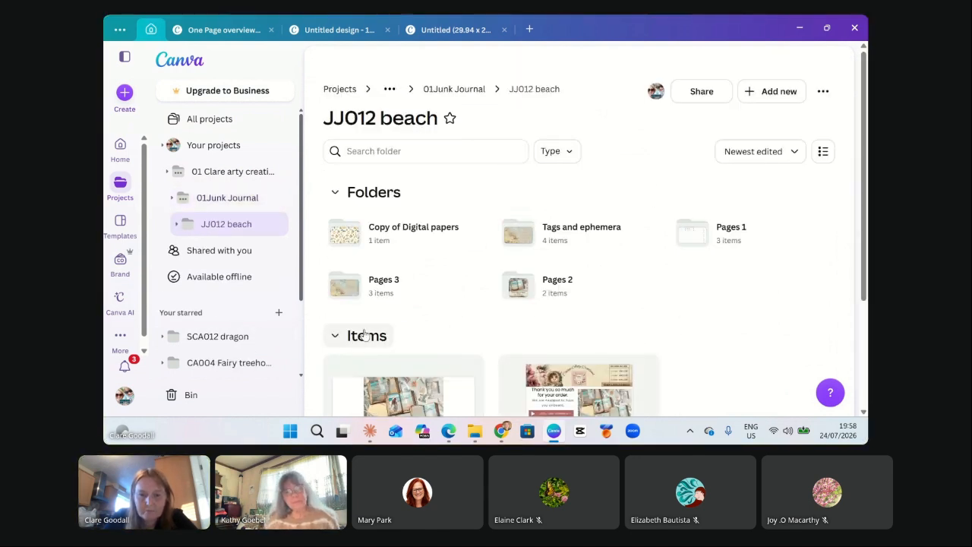
Open the JJ012 beach bundle design and view its "Junk Journal Kit Beach" cover mockup on page 1.
{"action": "scroll", "coordinate": [475, 337], "scroll_direction": "down", "scroll_amount": 2}
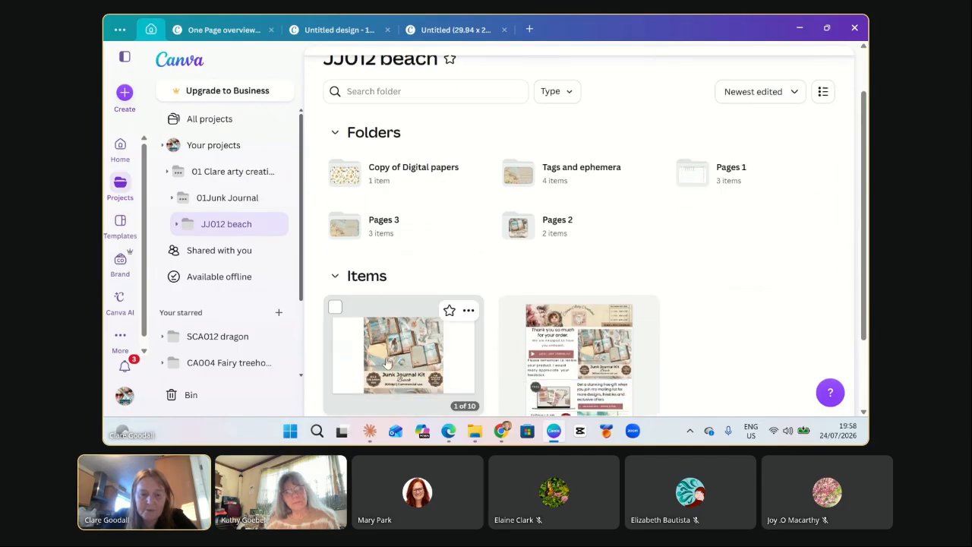
{"action": "scroll", "coordinate": [388, 363], "scroll_direction": "down", "scroll_amount": 3}
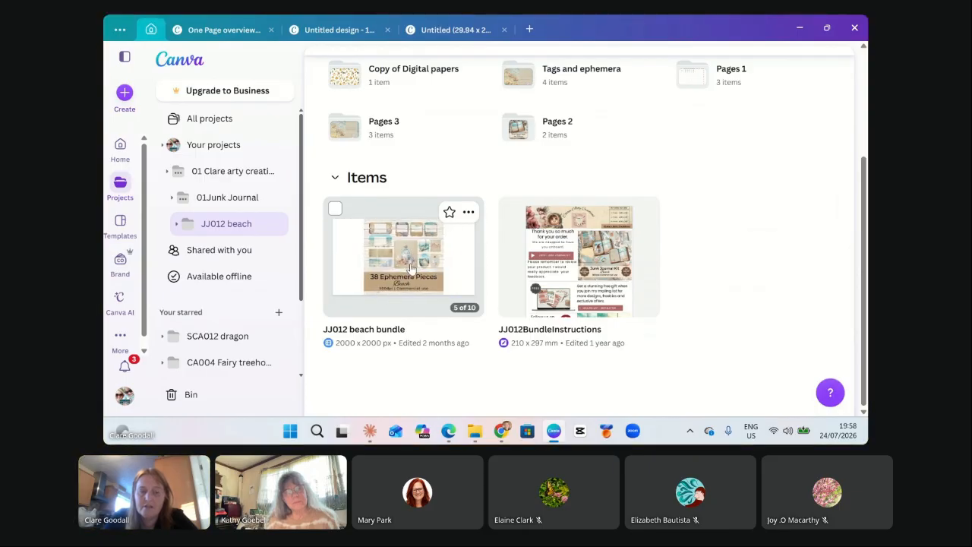
{"action": "left_click", "coordinate": [412, 269]}
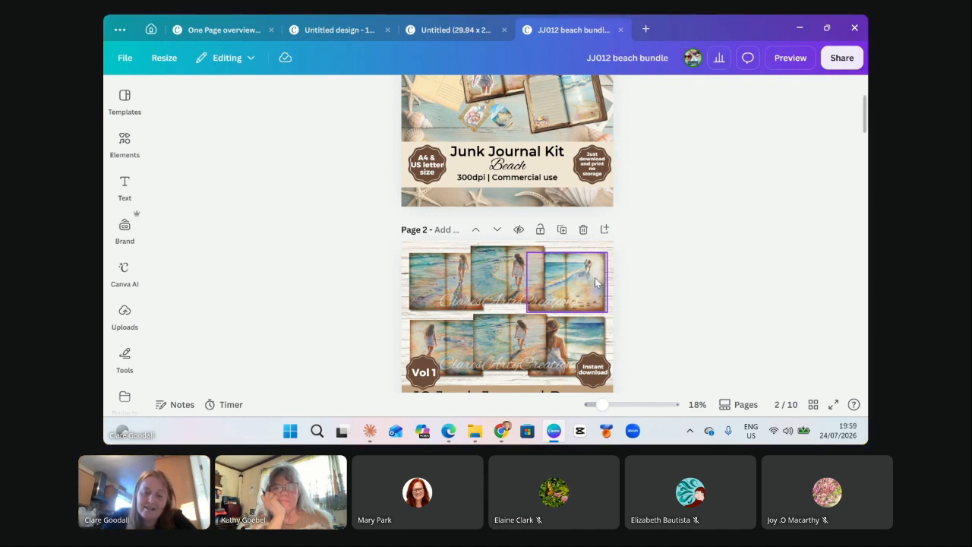
{"action": "scroll", "coordinate": [595, 277], "scroll_direction": "up", "scroll_amount": 4}
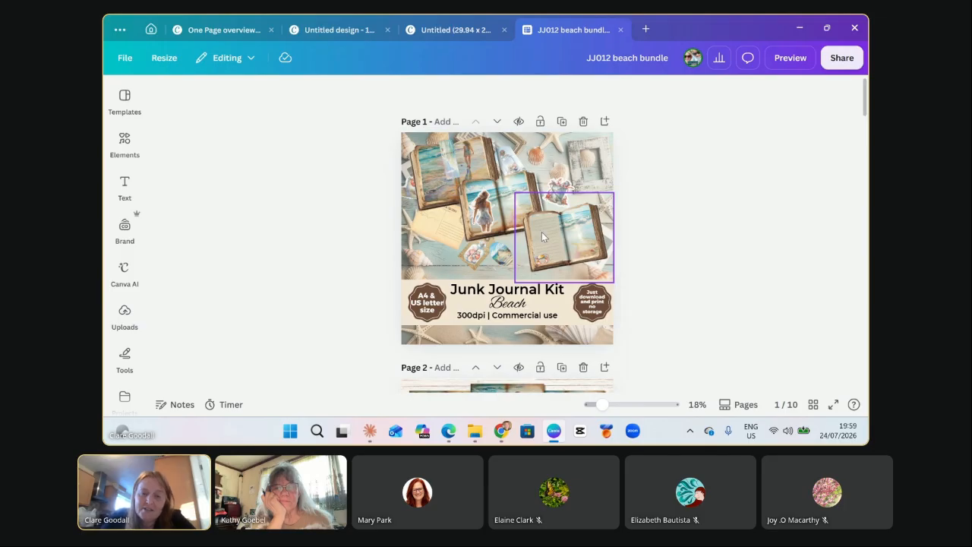
Examine the junk journal page mockups, Vol 1 to Vol 3, and the ephemera mockup on pages 2 to 5.
{"action": "left_click_drag", "start_coordinate": [615, 405], "coordinate": [602, 405]}
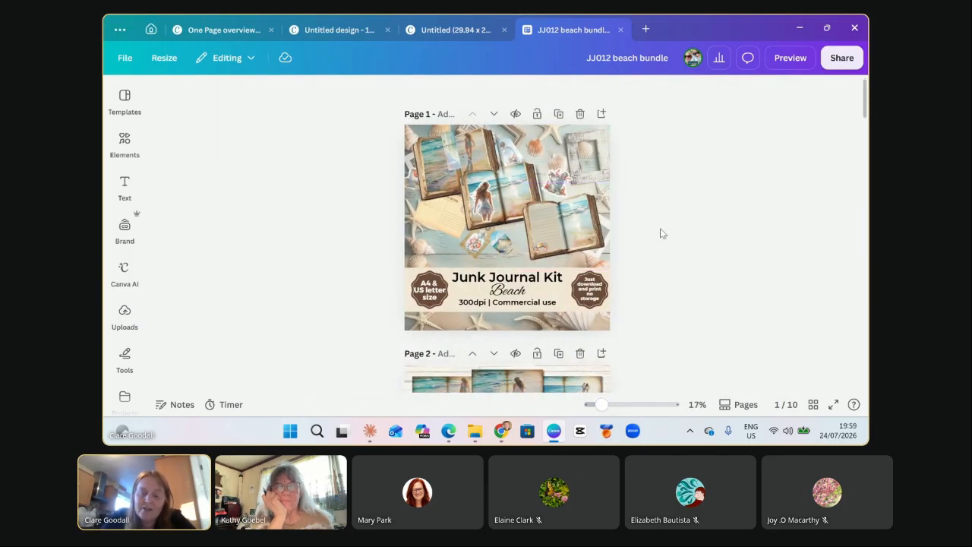
{"action": "scroll", "coordinate": [610, 278], "scroll_direction": "down", "scroll_amount": 3}
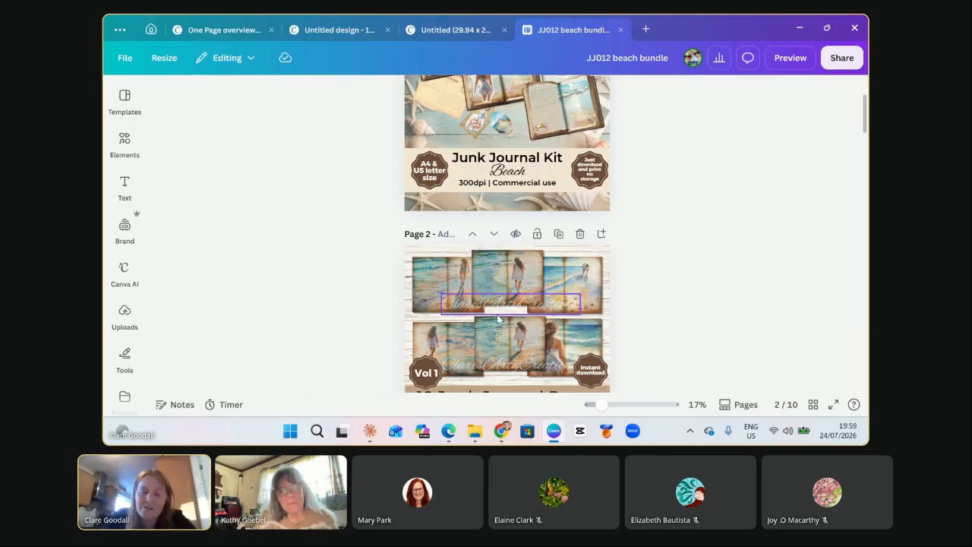
{"action": "scroll", "coordinate": [509, 278], "scroll_direction": "down", "scroll_amount": 5}
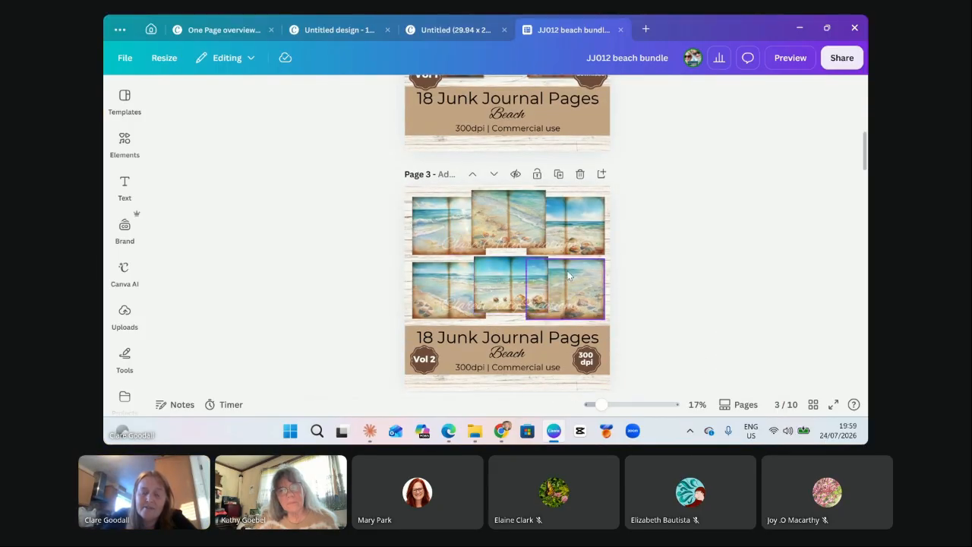
{"action": "scroll", "coordinate": [578, 244], "scroll_direction": "down", "scroll_amount": 1}
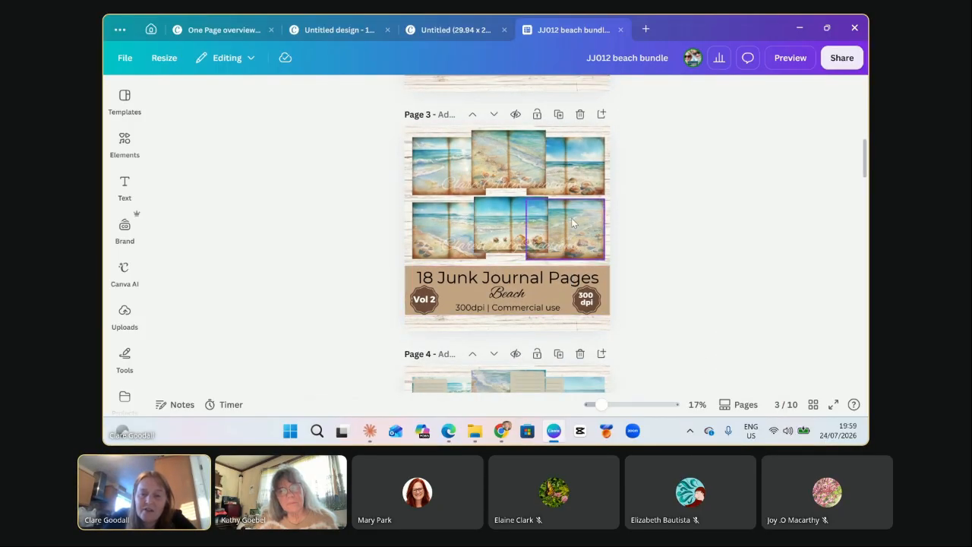
{"action": "scroll", "coordinate": [494, 308], "scroll_direction": "down", "scroll_amount": 1}
{"action": "scroll", "coordinate": [494, 304], "scroll_direction": "down", "scroll_amount": 3}
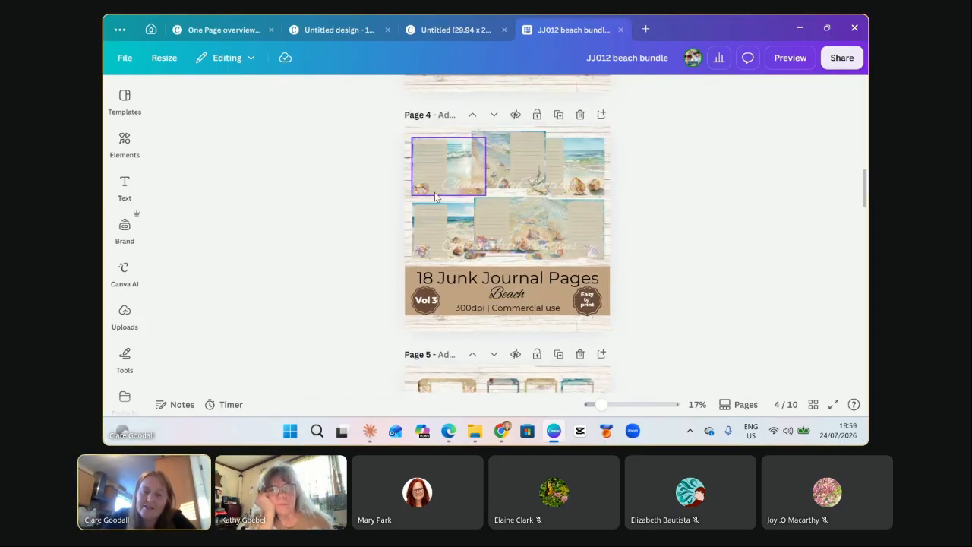
{"action": "scroll", "coordinate": [433, 257], "scroll_direction": "down", "scroll_amount": 1}
{"action": "scroll", "coordinate": [434, 257], "scroll_direction": "up", "scroll_amount": 1}
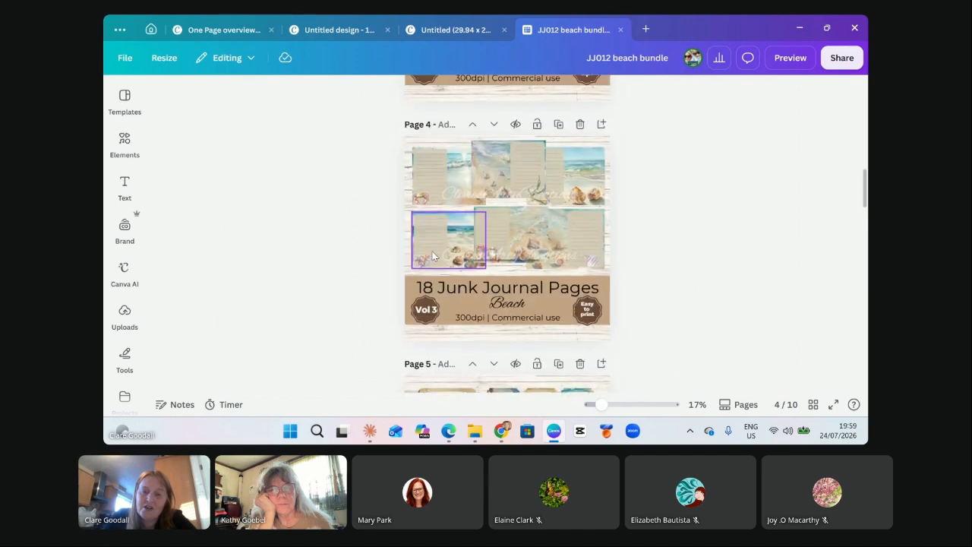
{"action": "scroll", "coordinate": [434, 258], "scroll_direction": "up", "scroll_amount": 1}
{"action": "scroll", "coordinate": [436, 259], "scroll_direction": "down", "scroll_amount": 3}
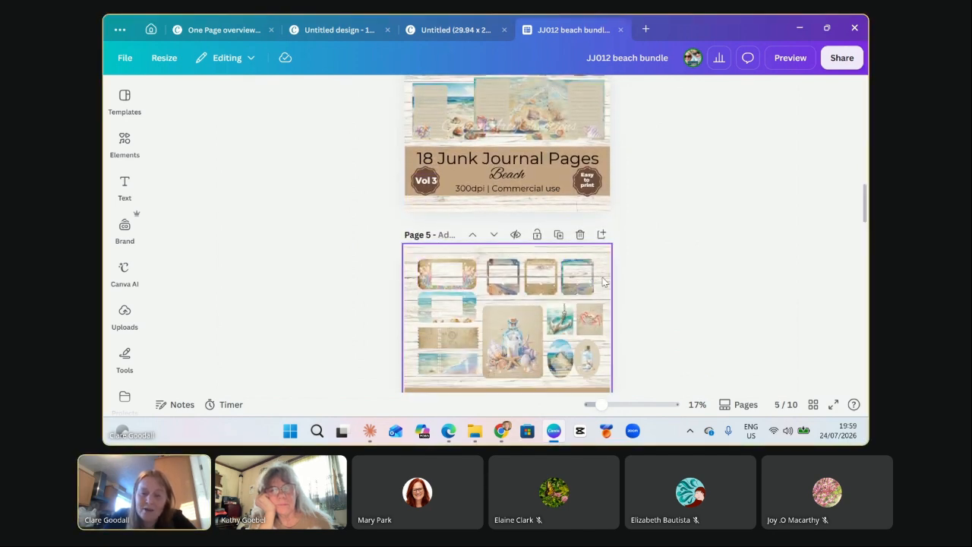
{"action": "scroll", "coordinate": [604, 281], "scroll_direction": "down", "scroll_amount": 1}
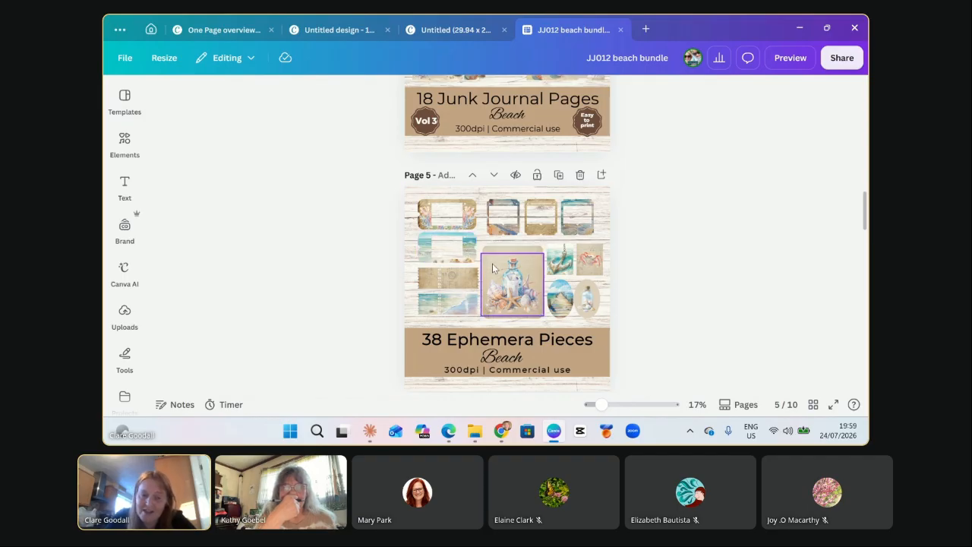
Examine the fussy cuts, store, introduction, artwork origin and download process images on pages 6 to 10, and return to the cover.
{"action": "scroll", "coordinate": [505, 292], "scroll_direction": "down", "scroll_amount": 8}
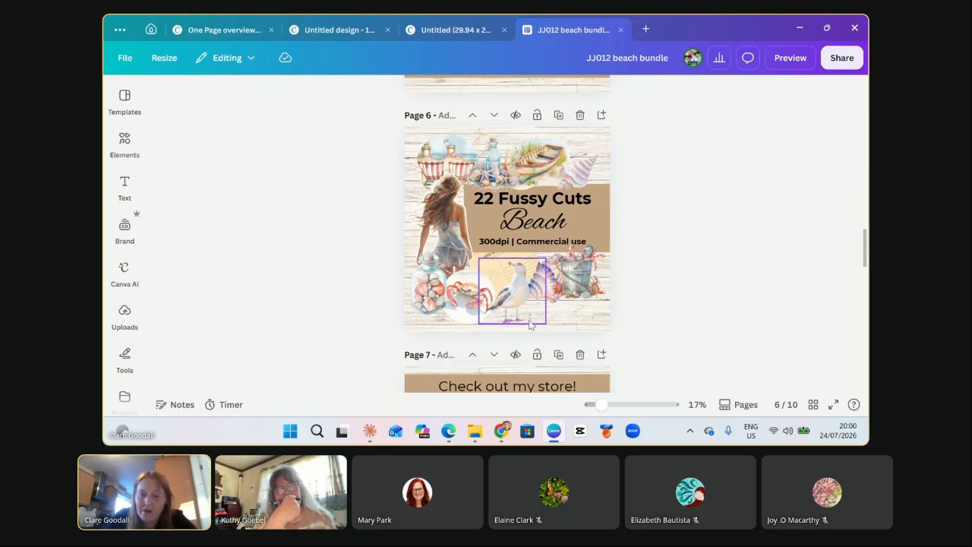
{"action": "scroll", "coordinate": [521, 317], "scroll_direction": "down", "scroll_amount": 5}
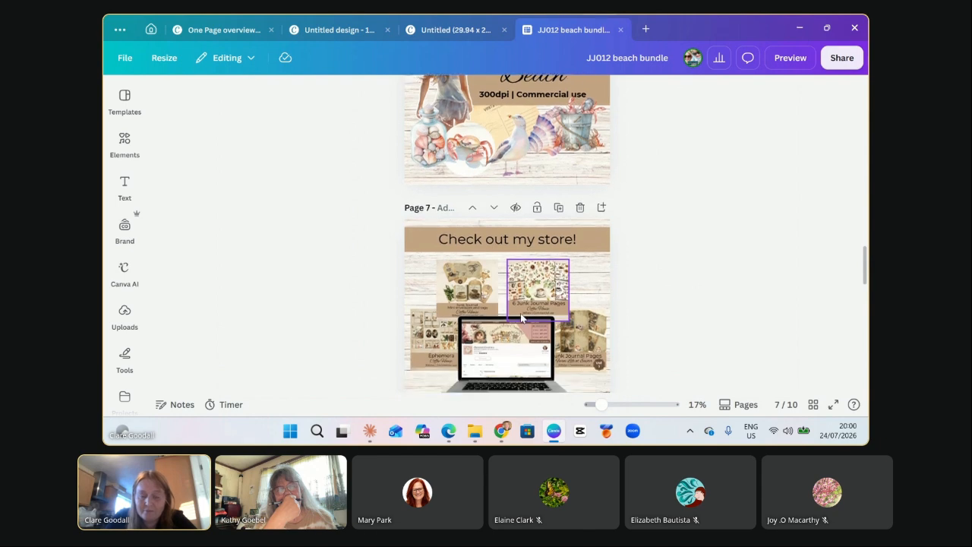
{"action": "scroll", "coordinate": [593, 322], "scroll_direction": "down", "scroll_amount": 2}
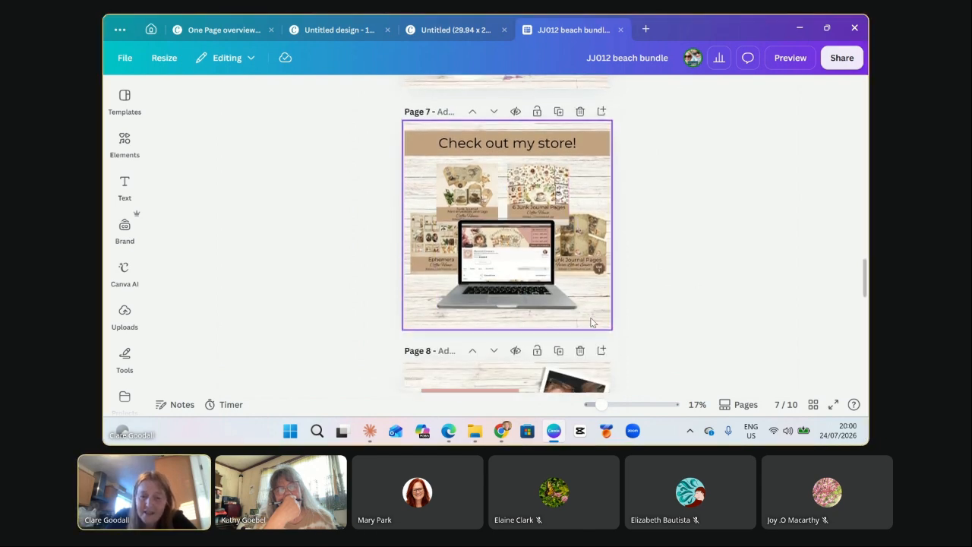
{"action": "scroll", "coordinate": [593, 322], "scroll_direction": "down", "scroll_amount": 7}
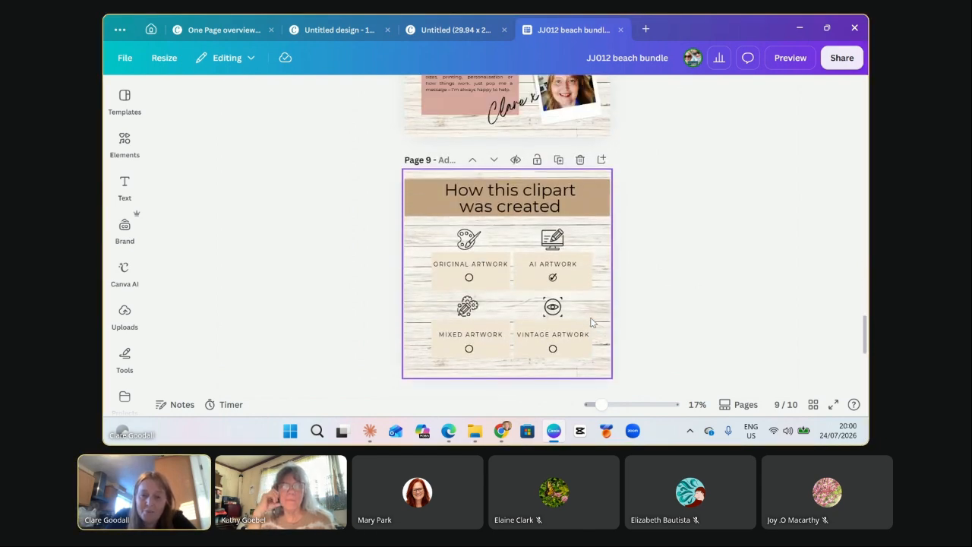
{"action": "scroll", "coordinate": [593, 323], "scroll_direction": "up", "scroll_amount": 4}
{"action": "scroll", "coordinate": [591, 317], "scroll_direction": "up", "scroll_amount": 6}
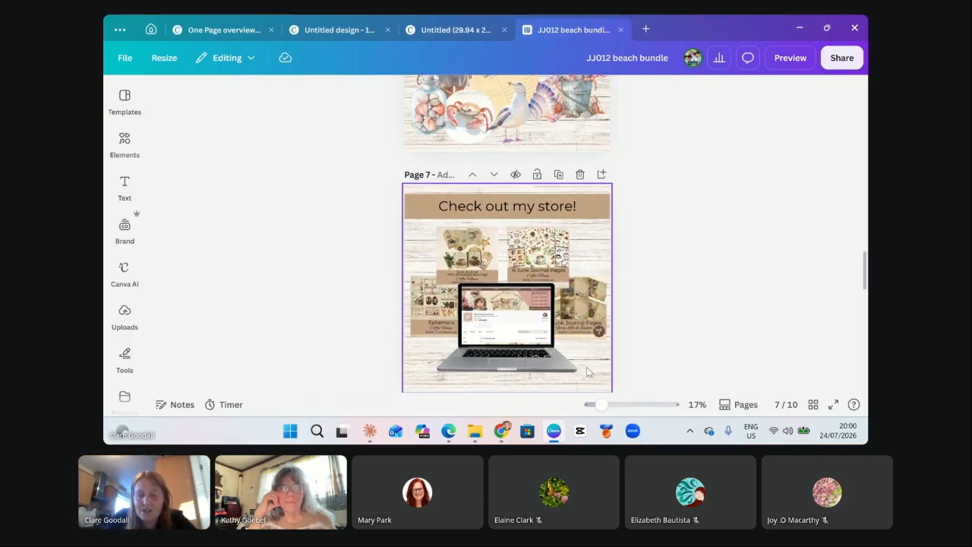
{"action": "scroll", "coordinate": [565, 336], "scroll_direction": "down", "scroll_amount": 1}
{"action": "scroll", "coordinate": [564, 337], "scroll_direction": "down", "scroll_amount": 3}
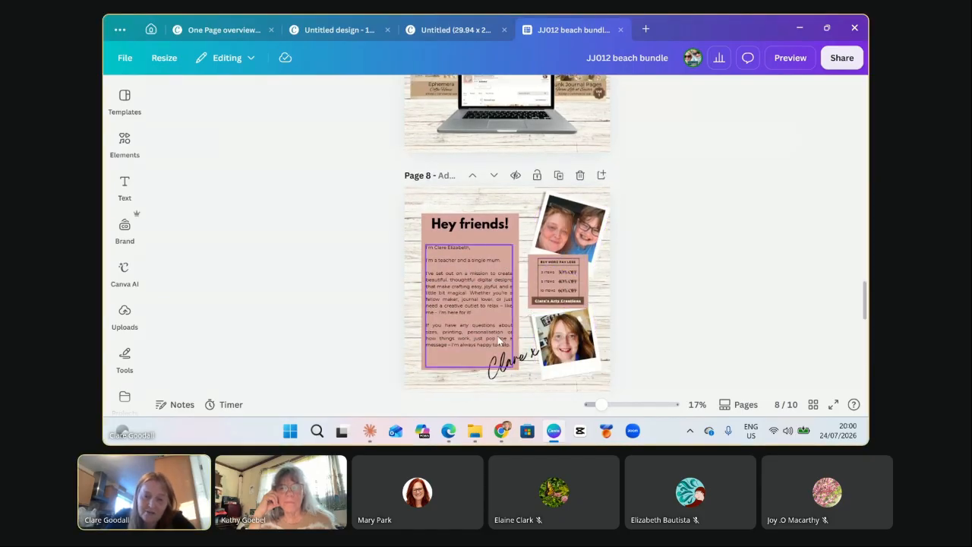
{"action": "scroll", "coordinate": [499, 341], "scroll_direction": "down", "scroll_amount": 2}
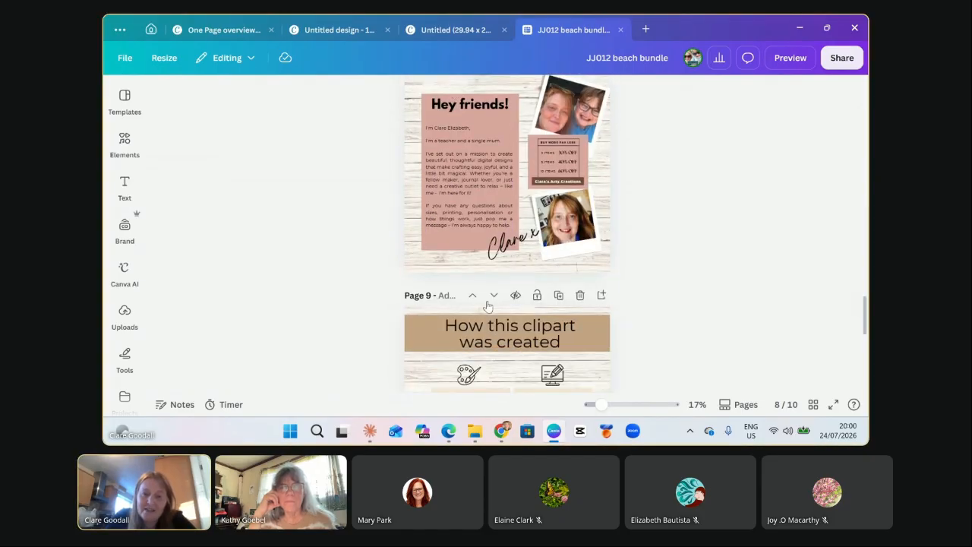
{"action": "scroll", "coordinate": [528, 280], "scroll_direction": "down", "scroll_amount": 1}
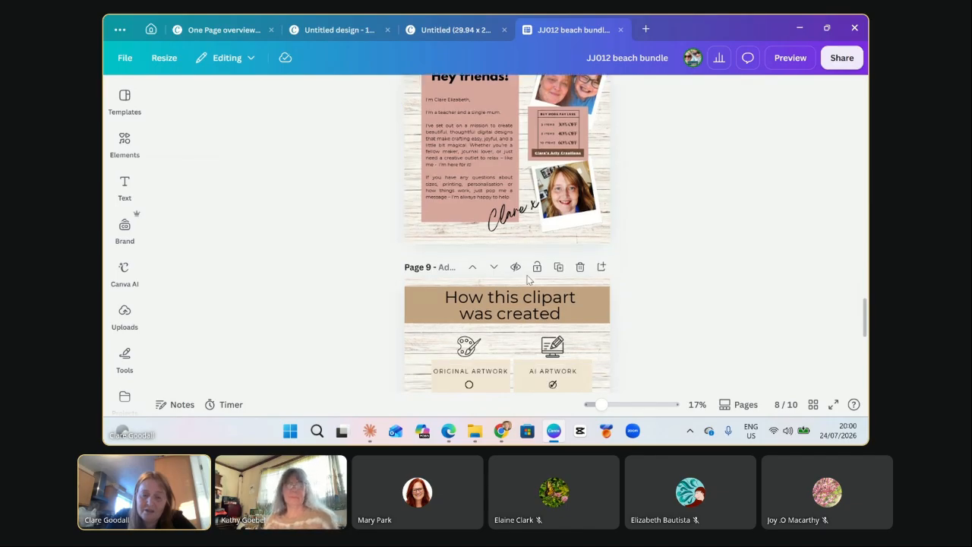
{"action": "scroll", "coordinate": [528, 280], "scroll_direction": "down", "scroll_amount": 3}
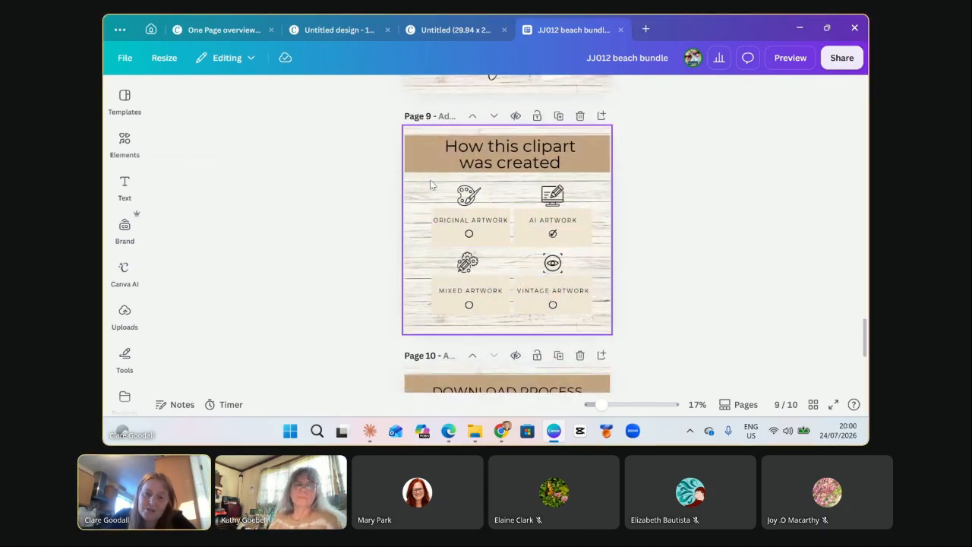
{"action": "scroll", "coordinate": [601, 263], "scroll_direction": "down", "scroll_amount": 2}
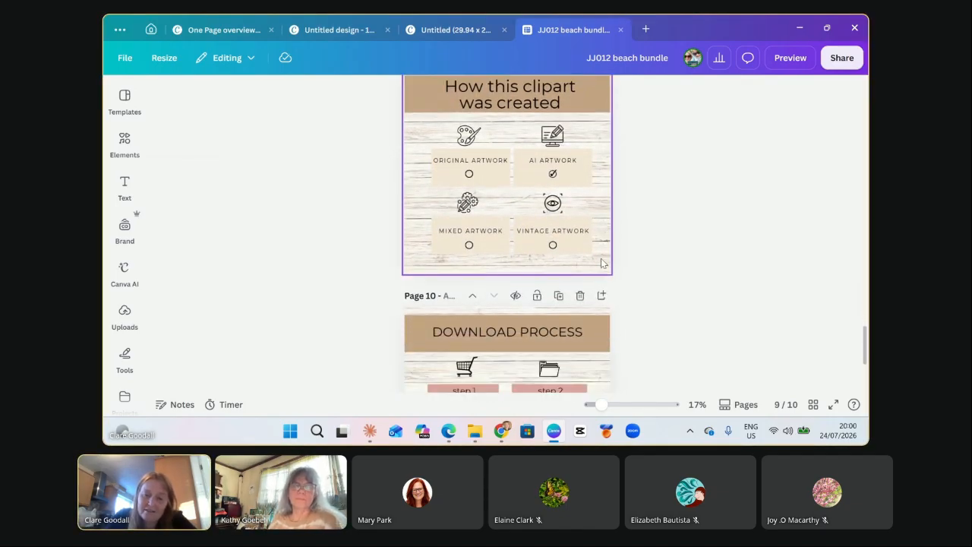
{"action": "scroll", "coordinate": [601, 263], "scroll_direction": "down", "scroll_amount": 3}
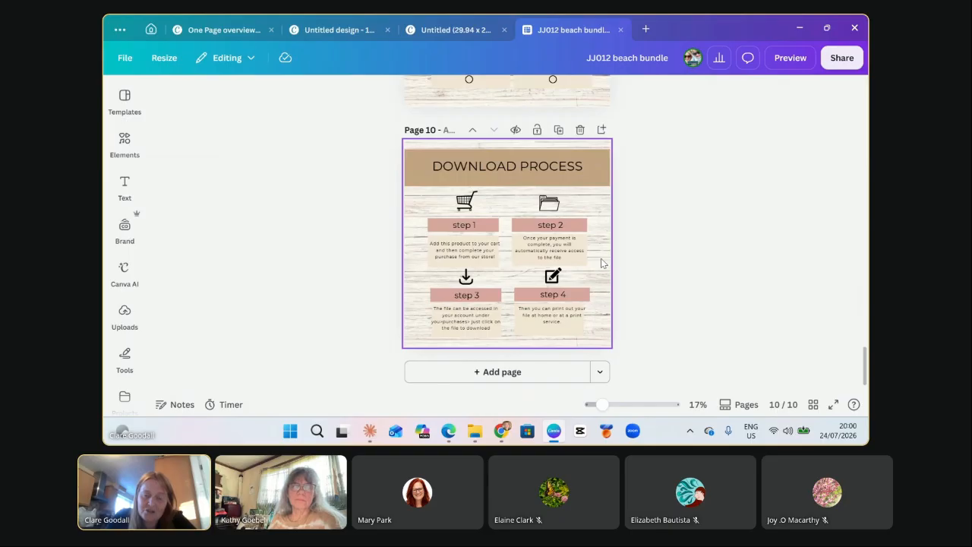
{"action": "scroll", "coordinate": [601, 263], "scroll_direction": "up", "scroll_amount": 15}
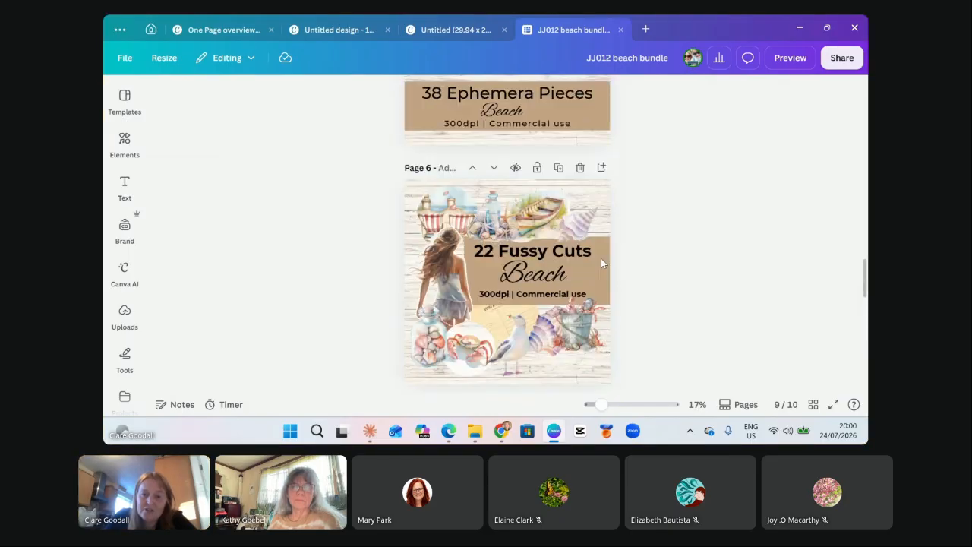
{"action": "scroll", "coordinate": [602, 263], "scroll_direction": "up", "scroll_amount": 20}
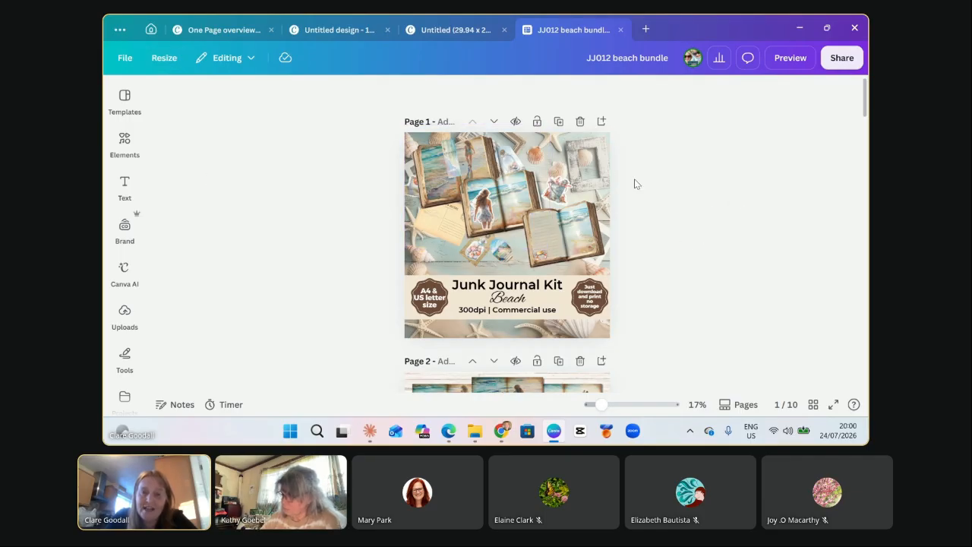
Move the lower watermark text on page 2 up so it runs across the middle of the lower row of journal pages.
{"action": "scroll", "coordinate": [598, 157], "scroll_direction": "down", "scroll_amount": 2}
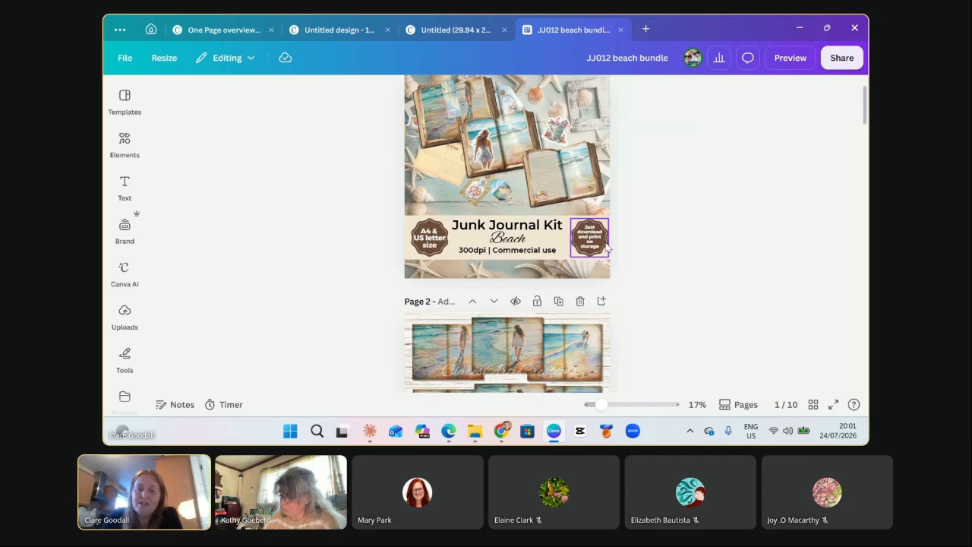
{"action": "scroll", "coordinate": [627, 252], "scroll_direction": "down", "scroll_amount": 3}
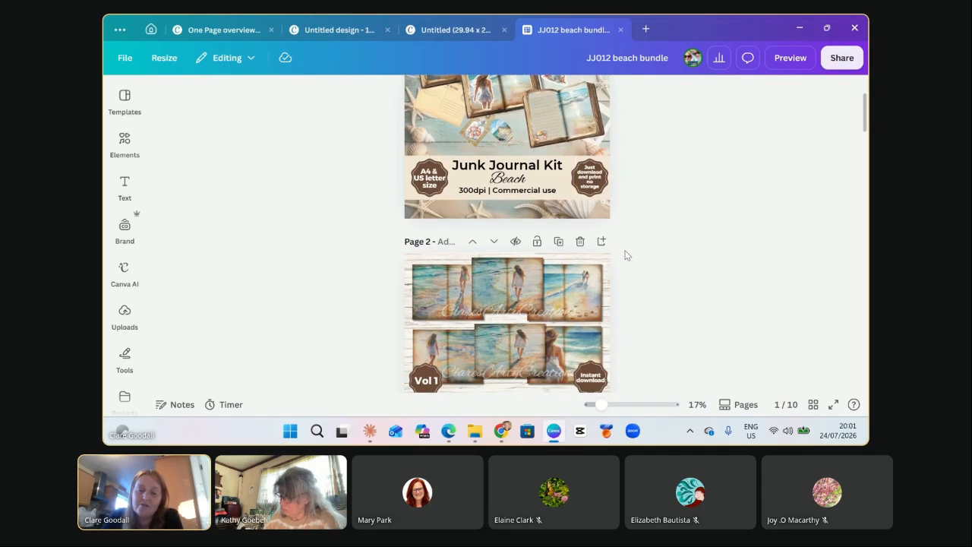
{"action": "scroll", "coordinate": [627, 255], "scroll_direction": "down", "scroll_amount": 3}
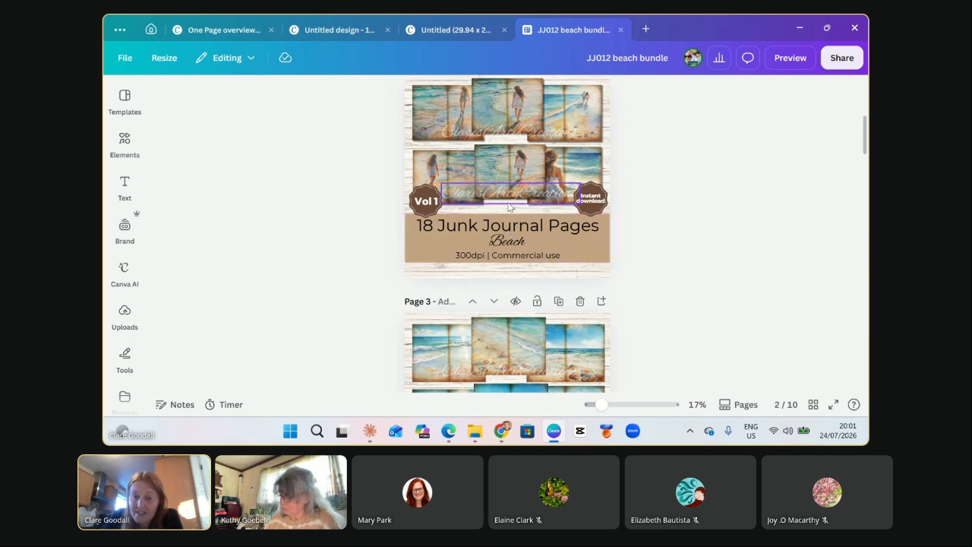
{"action": "left_click", "coordinate": [507, 204]}
{"action": "left_click_drag", "start_coordinate": [507, 204], "coordinate": [508, 185]}
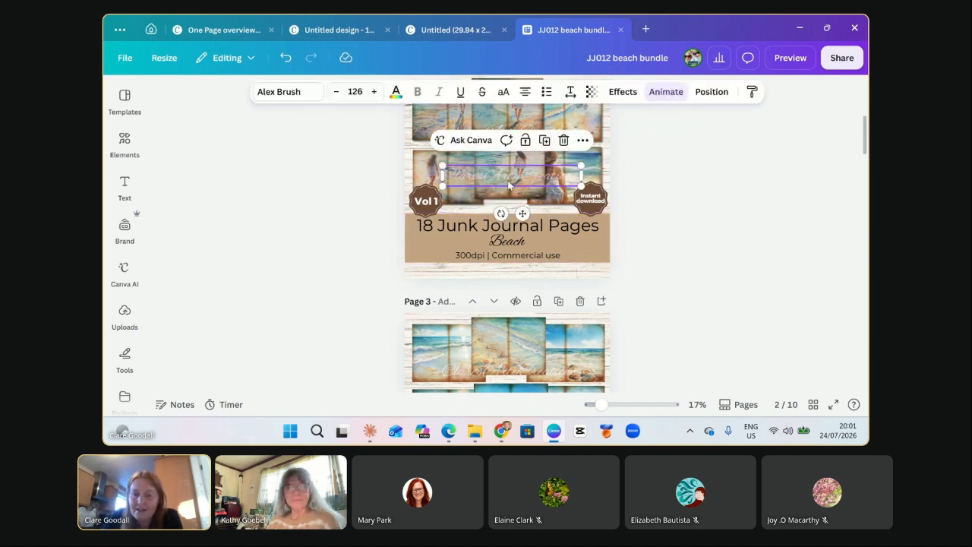
{"action": "left_click", "coordinate": [669, 212]}
{"action": "scroll", "coordinate": [655, 146], "scroll_direction": "up", "scroll_amount": 2}
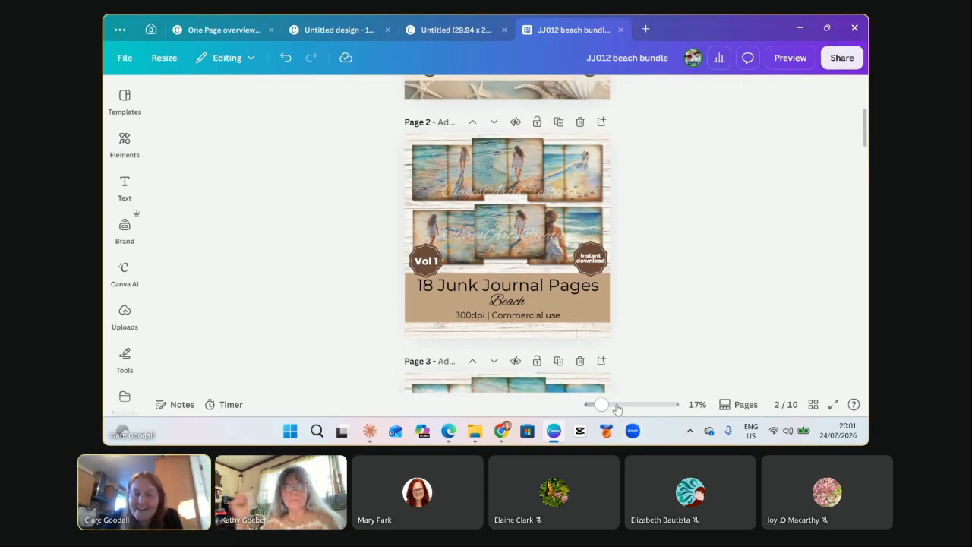
Set the transparency of the lower watermark on page 2 to 27.
{"action": "left_click", "coordinate": [614, 405]}
{"action": "left_click", "coordinate": [542, 277]}
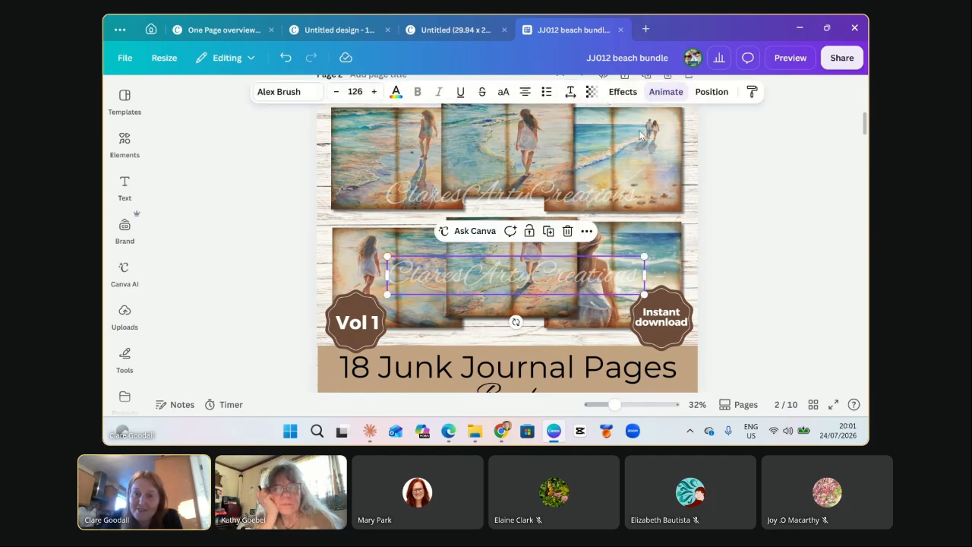
{"action": "left_click", "coordinate": [592, 91]}
{"action": "left_click_drag", "start_coordinate": [625, 141], "coordinate": [555, 149]}
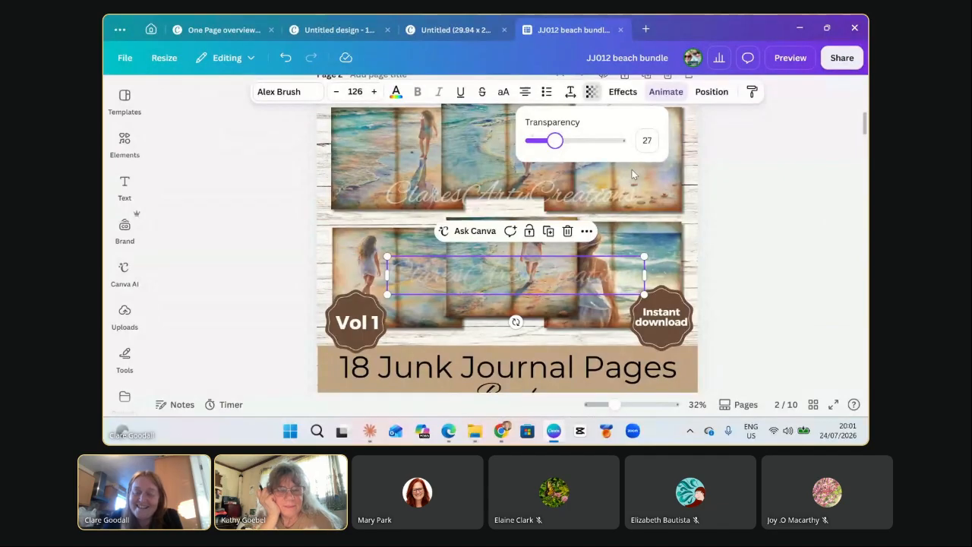
{"action": "left_click", "coordinate": [761, 270]}
{"action": "scroll", "coordinate": [760, 214], "scroll_direction": "up", "scroll_amount": 2}
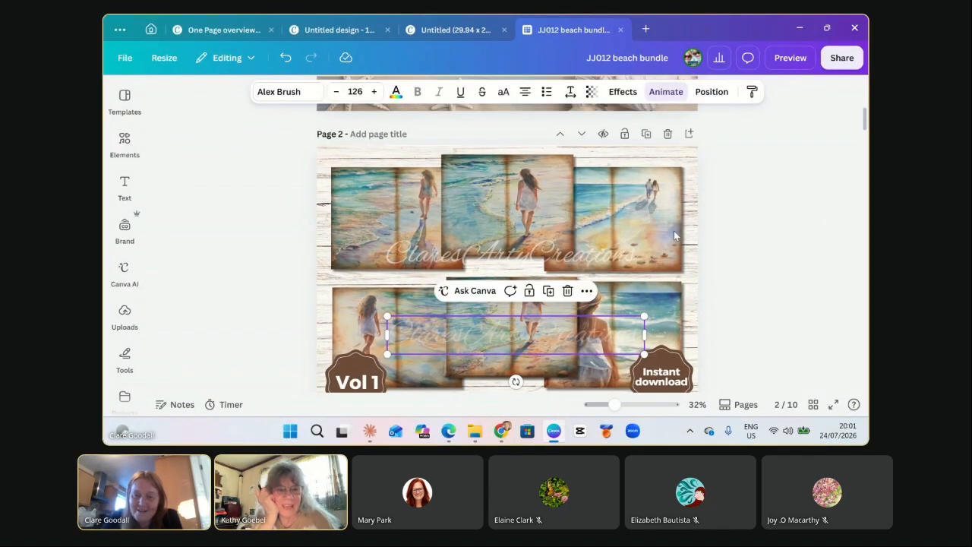
Move the upper watermark on page 2 up across the middle of its journal pages and set its transparency to 34.
{"action": "left_click", "coordinate": [598, 262]}
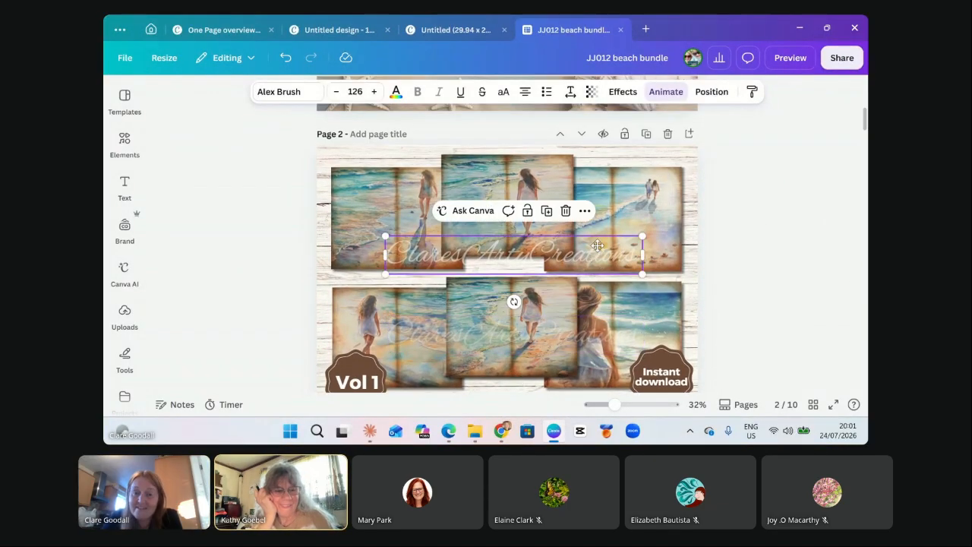
{"action": "left_click_drag", "start_coordinate": [598, 263], "coordinate": [598, 231]}
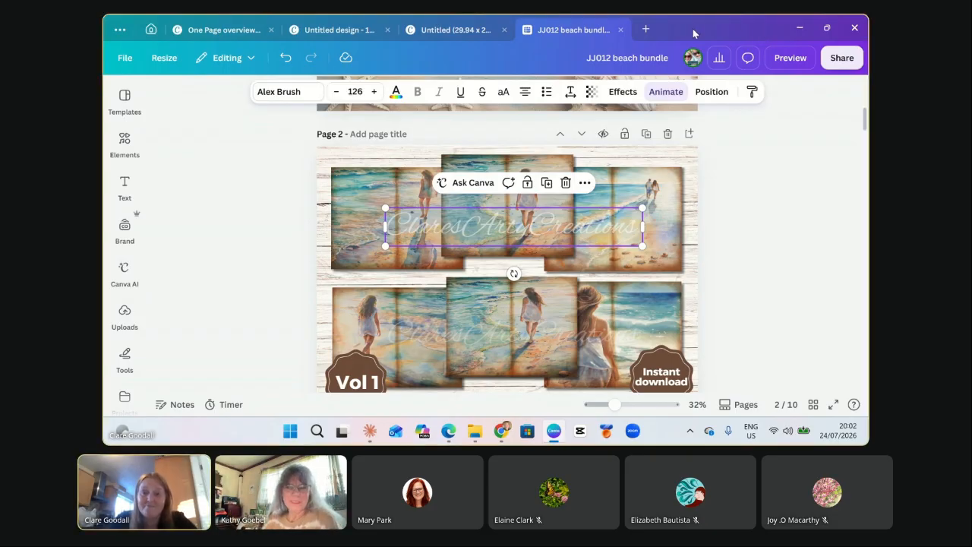
{"action": "left_click", "coordinate": [592, 91]}
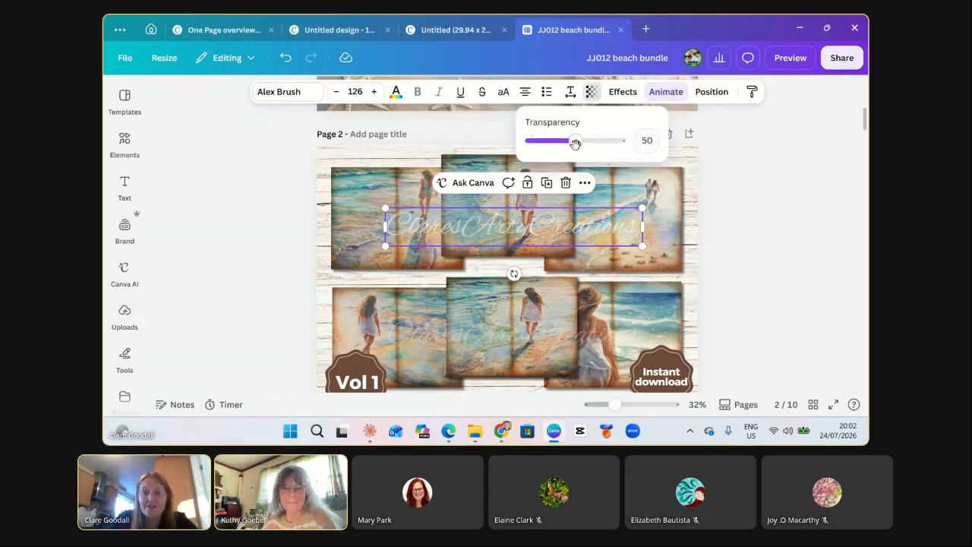
{"action": "left_click_drag", "start_coordinate": [576, 144], "coordinate": [561, 143]}
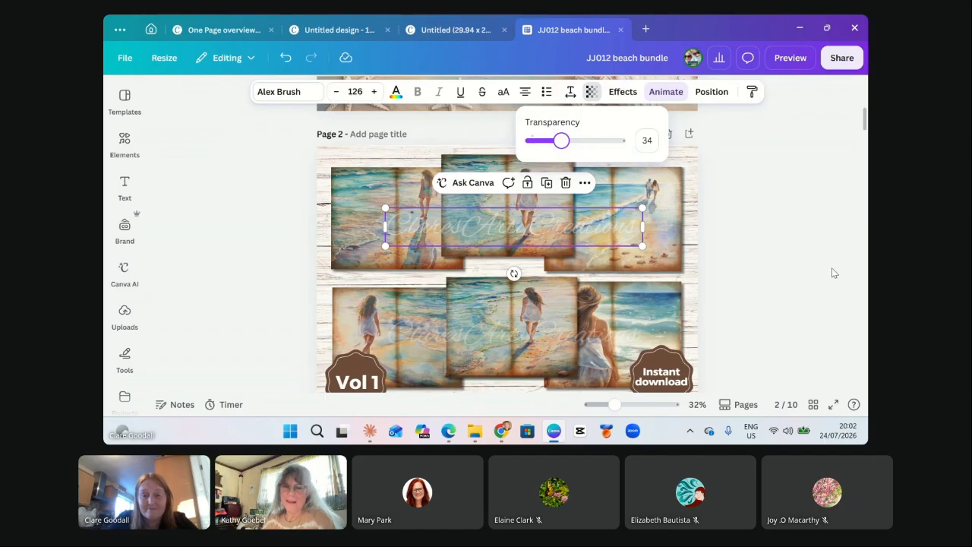
Move the upper watermark on page 3 up across the middle of its journal pages and set its transparency to 27.
{"action": "scroll", "coordinate": [832, 273], "scroll_direction": "down", "scroll_amount": 5}
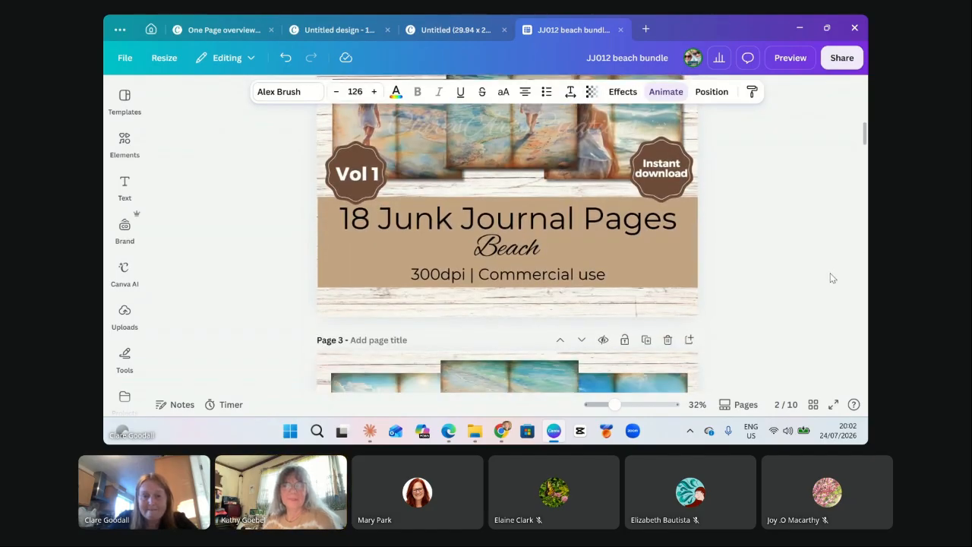
{"action": "scroll", "coordinate": [806, 250], "scroll_direction": "down", "scroll_amount": 5}
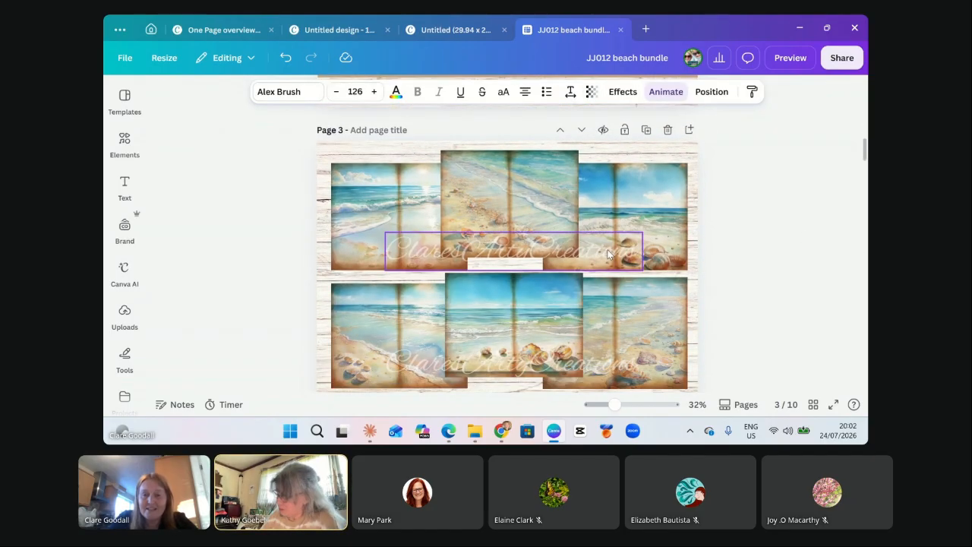
{"action": "left_click", "coordinate": [608, 254]}
{"action": "left_click_drag", "start_coordinate": [608, 253], "coordinate": [637, 224]}
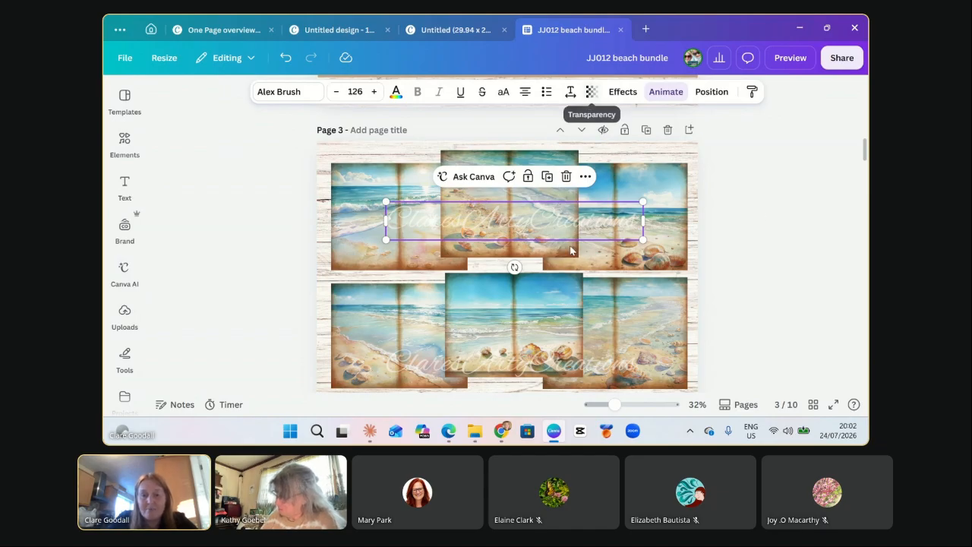
{"action": "left_click", "coordinate": [592, 91]}
{"action": "left_click_drag", "start_coordinate": [575, 141], "coordinate": [554, 142]}
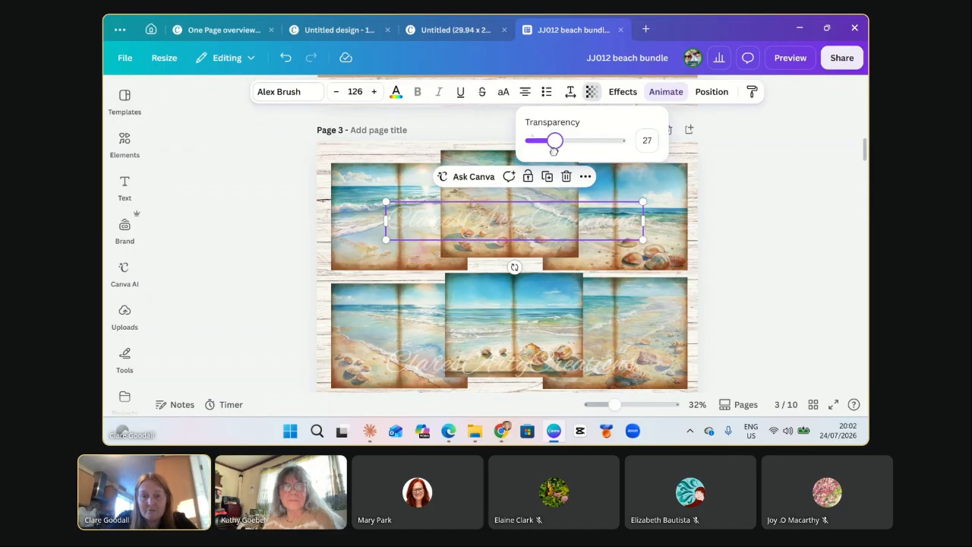
Check the lower watermark's transparency setting on page 3 and compare how both watermarks look over the journal pages.
{"action": "left_click", "coordinate": [586, 371]}
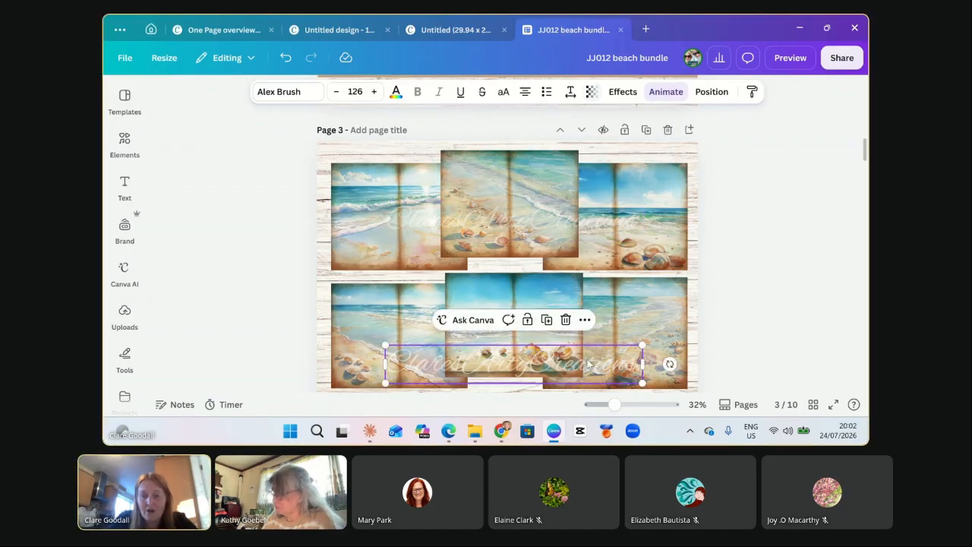
{"action": "left_click", "coordinate": [592, 92]}
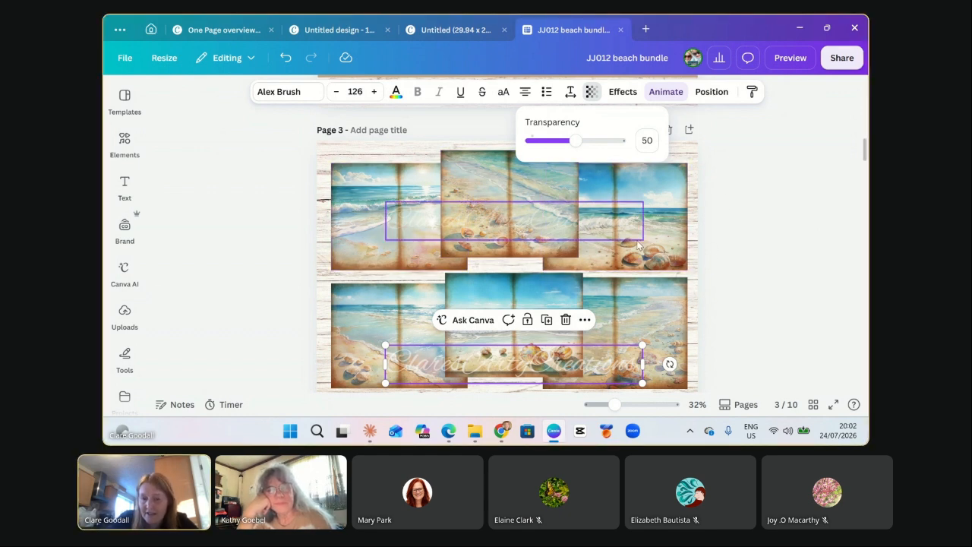
{"action": "left_click", "coordinate": [779, 246]}
{"action": "scroll", "coordinate": [779, 247], "scroll_direction": "down", "scroll_amount": 3}
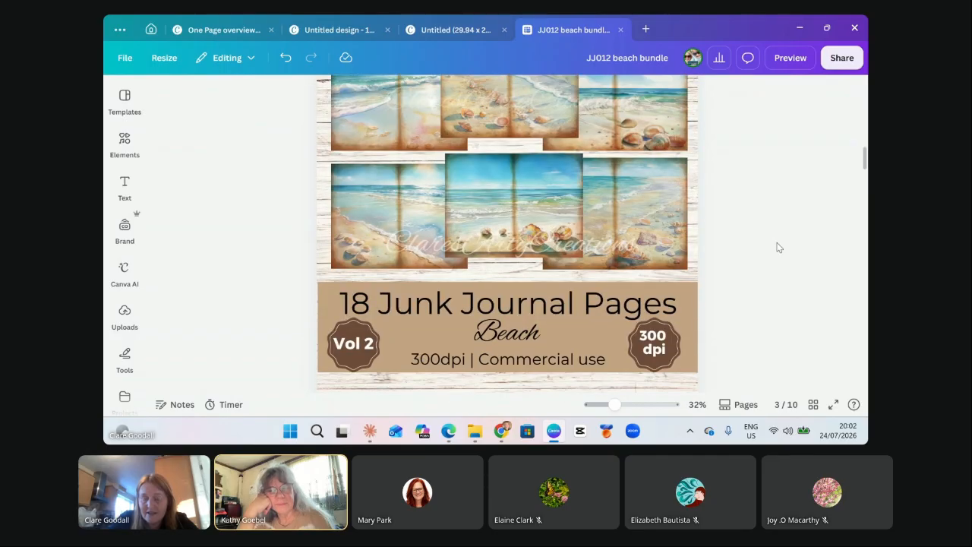
{"action": "scroll", "coordinate": [779, 246], "scroll_direction": "up", "scroll_amount": 3}
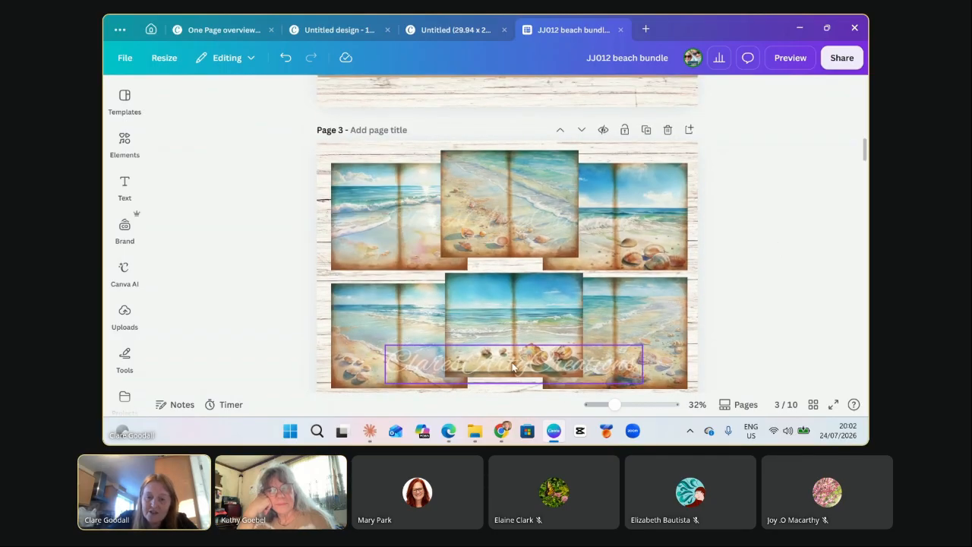
{"action": "left_click", "coordinate": [632, 326]}
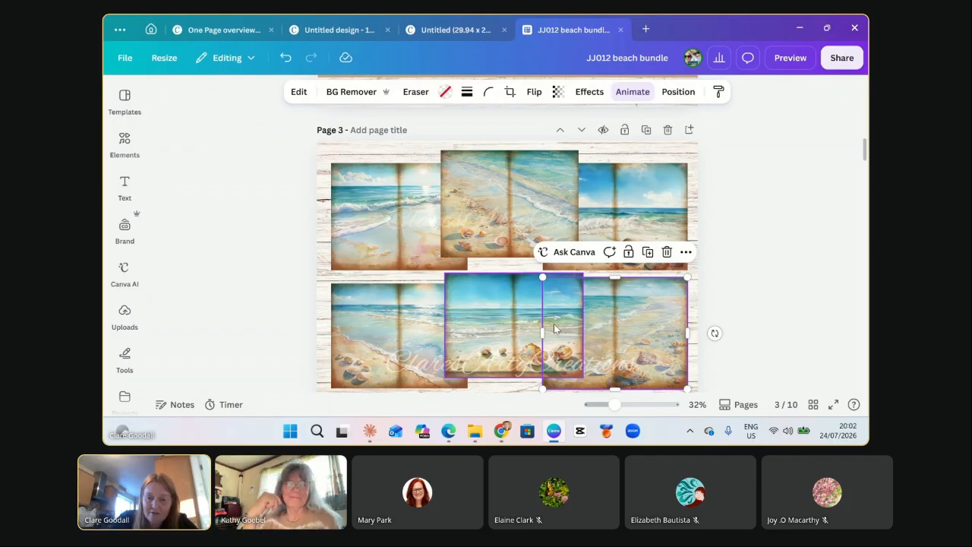
{"action": "scroll", "coordinate": [555, 328], "scroll_direction": "down", "scroll_amount": 2}
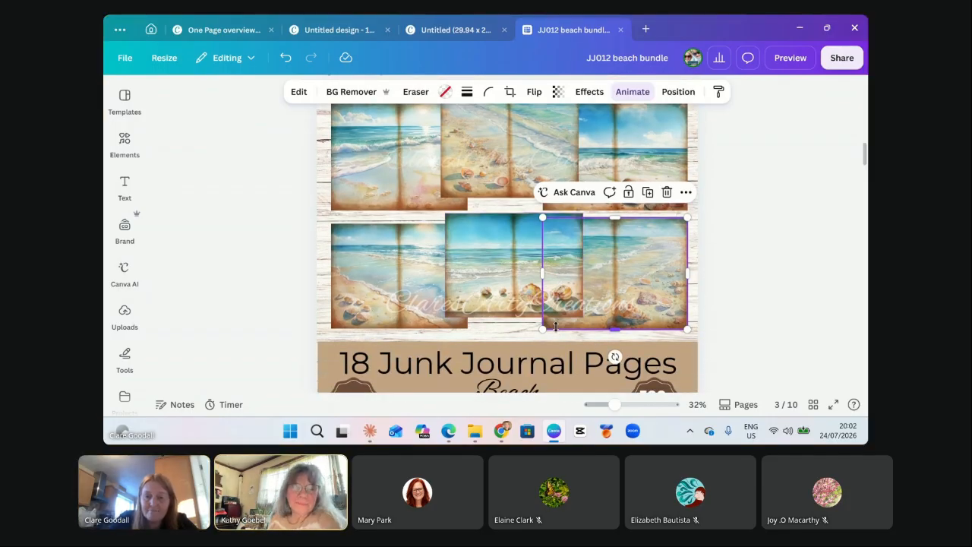
{"action": "scroll", "coordinate": [556, 327], "scroll_direction": "down", "scroll_amount": 2}
{"action": "scroll", "coordinate": [556, 327], "scroll_direction": "up", "scroll_amount": 4}
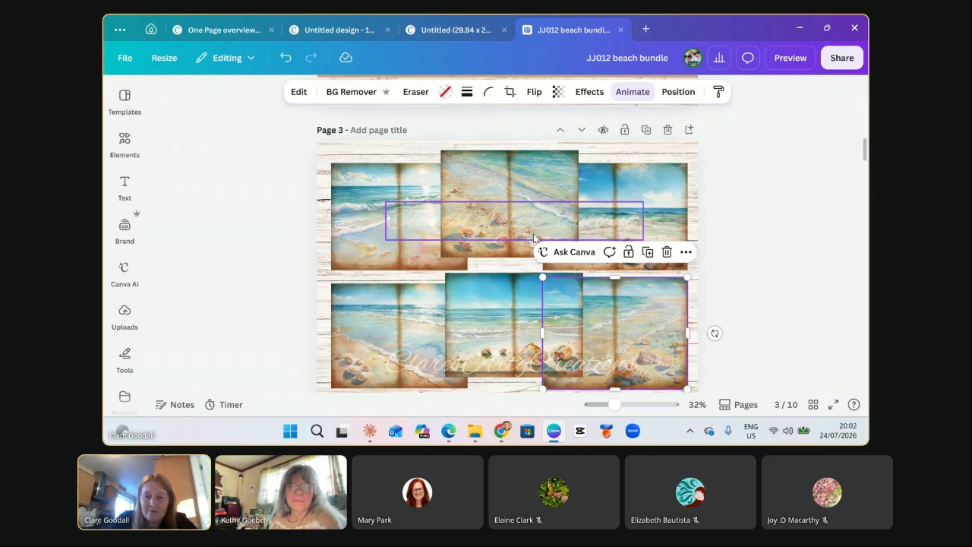
Review the remaining listing images from page 4 to page 10, including the journal pages, ephemera, fussy cuts, artwork origin and download steps.
{"action": "scroll", "coordinate": [475, 312], "scroll_direction": "down", "scroll_amount": 2}
{"action": "scroll", "coordinate": [479, 323], "scroll_direction": "down", "scroll_amount": 5}
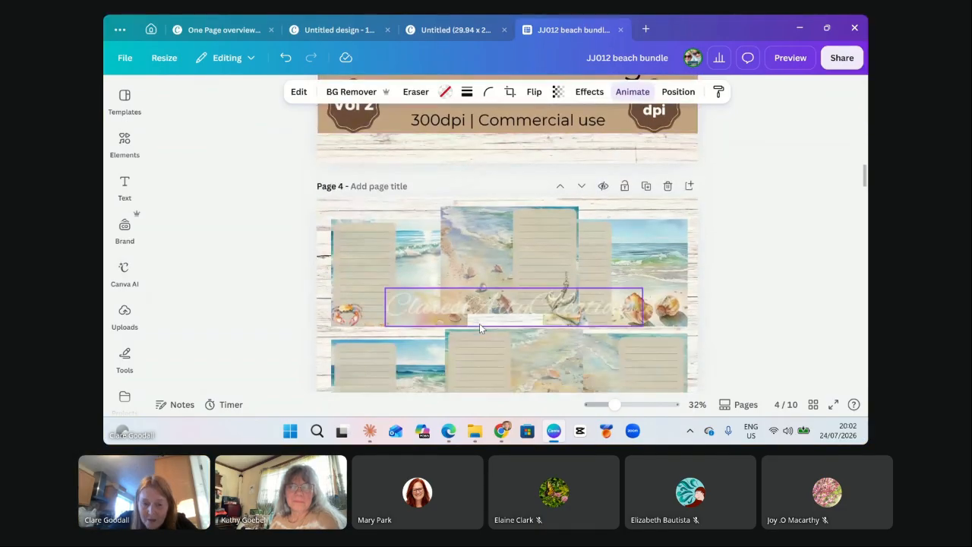
{"action": "scroll", "coordinate": [480, 323], "scroll_direction": "down", "scroll_amount": 1}
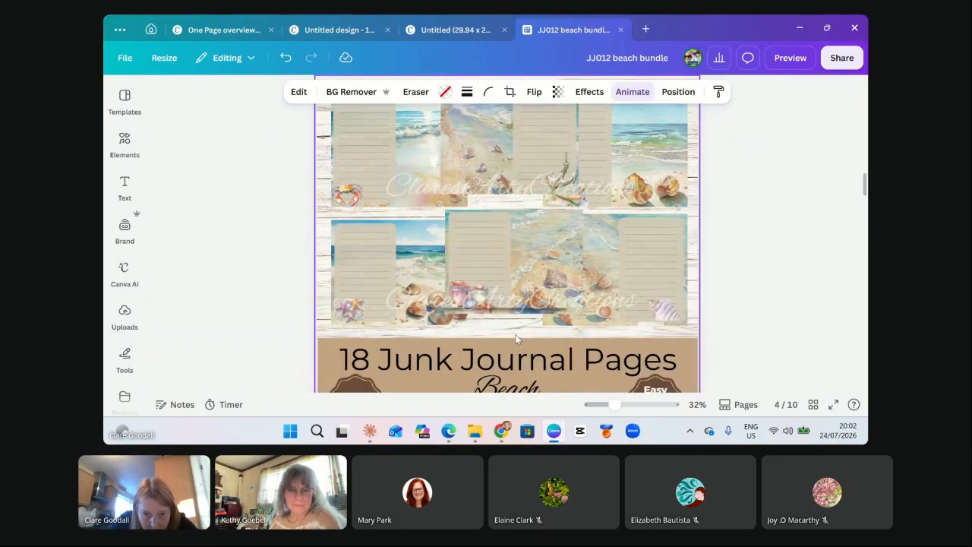
{"action": "scroll", "coordinate": [523, 339], "scroll_direction": "down", "scroll_amount": 8}
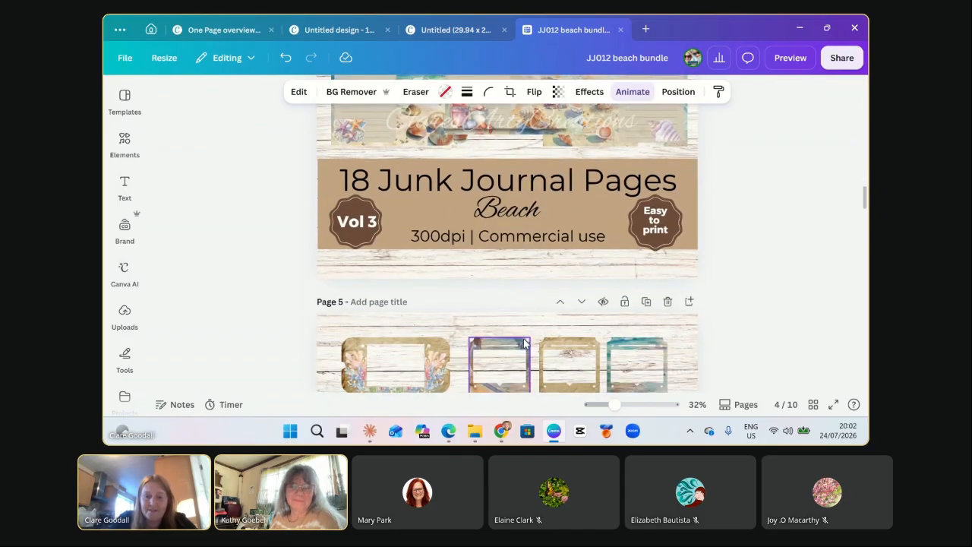
{"action": "scroll", "coordinate": [524, 343], "scroll_direction": "up", "scroll_amount": 2}
{"action": "scroll", "coordinate": [524, 343], "scroll_direction": "down", "scroll_amount": 6}
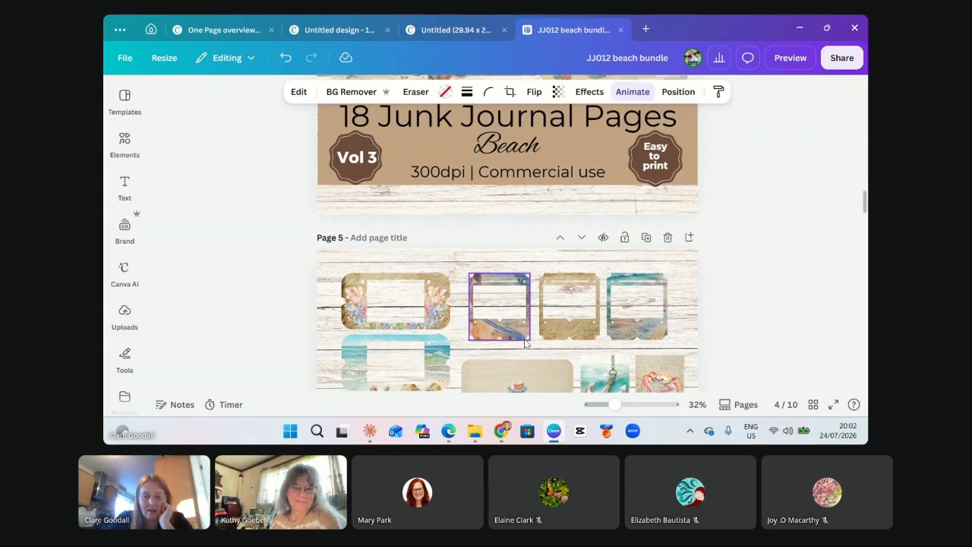
{"action": "scroll", "coordinate": [524, 342], "scroll_direction": "down", "scroll_amount": 10}
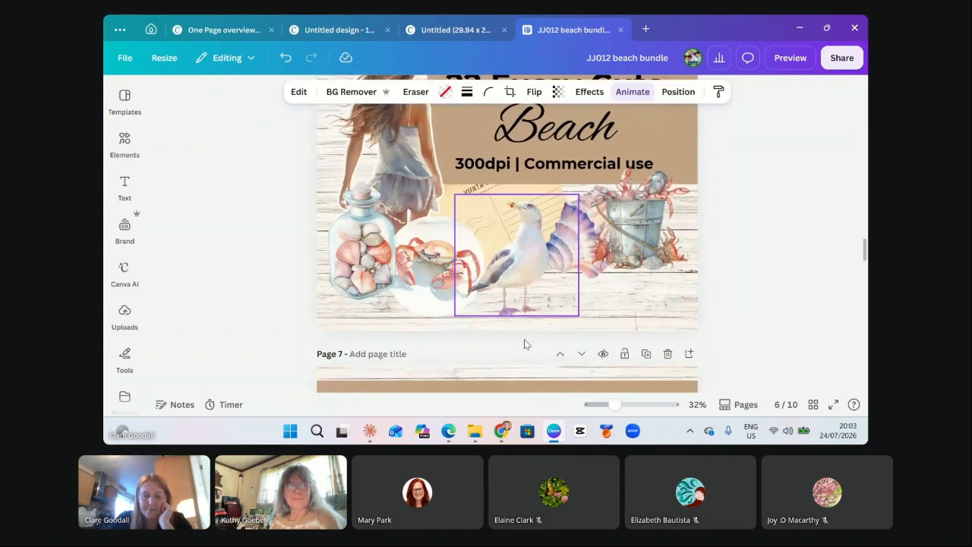
{"action": "scroll", "coordinate": [524, 339], "scroll_direction": "down", "scroll_amount": 10}
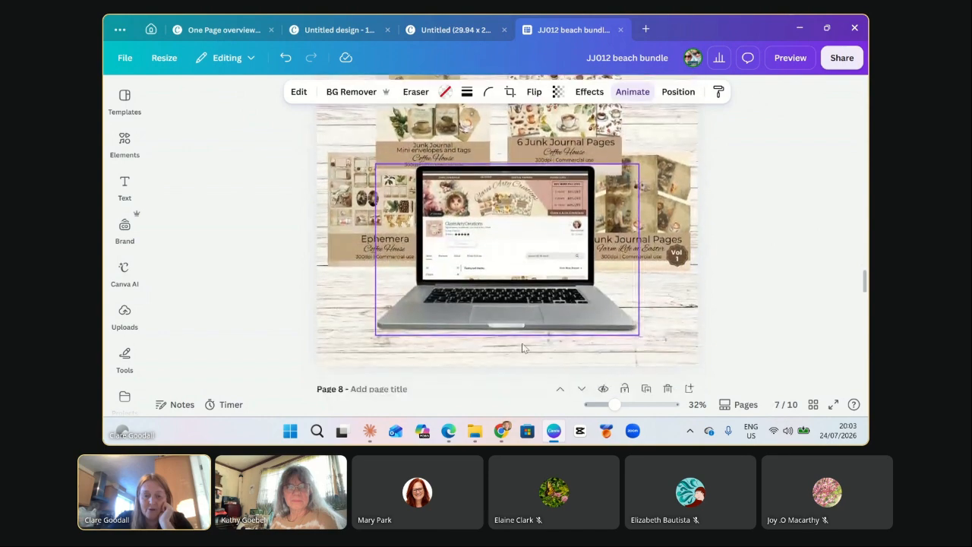
{"action": "scroll", "coordinate": [517, 351], "scroll_direction": "down", "scroll_amount": 10}
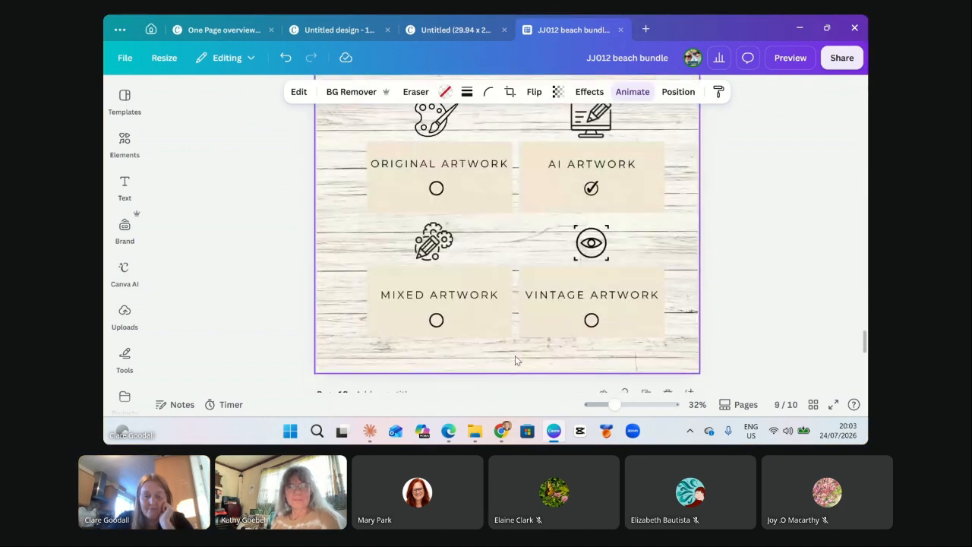
{"action": "scroll", "coordinate": [536, 365], "scroll_direction": "down", "scroll_amount": 3}
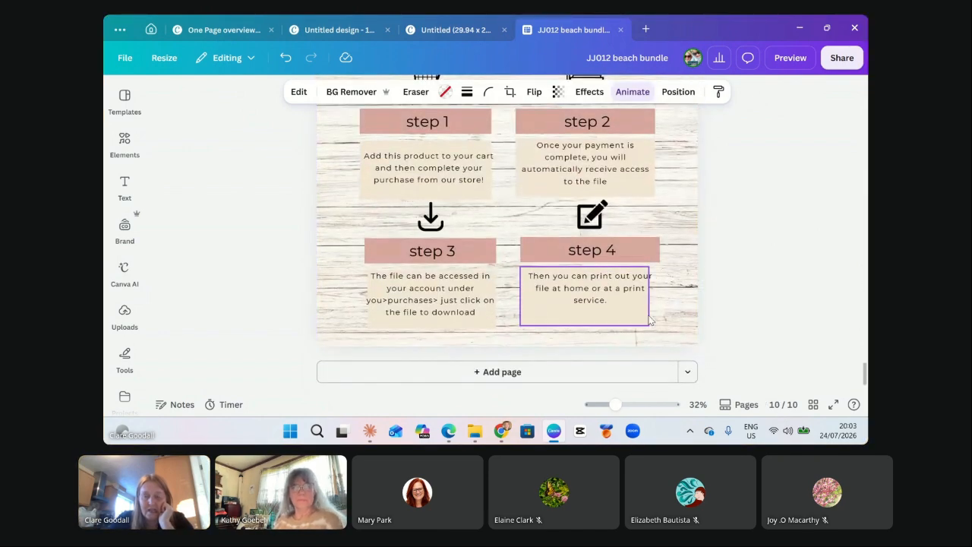
{"action": "left_click", "coordinate": [762, 261]}
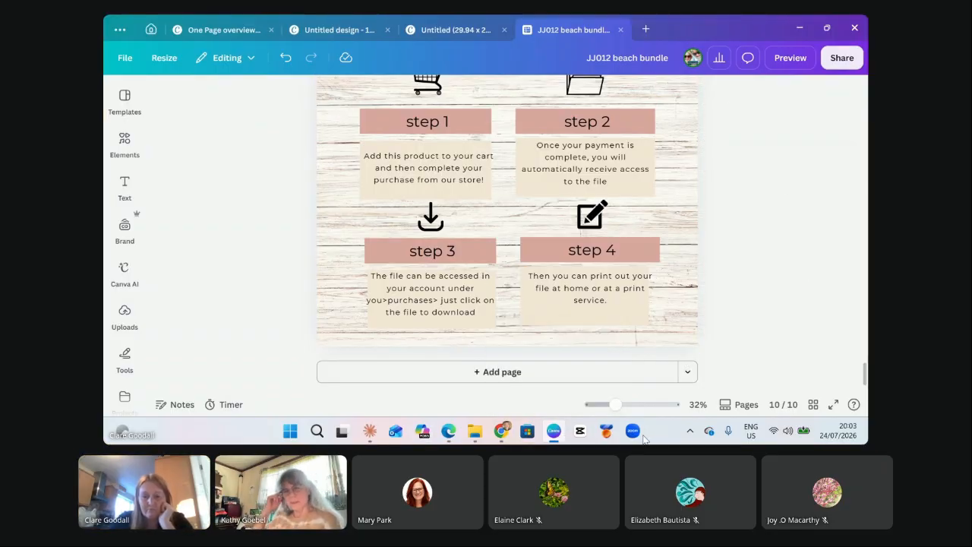
Switch to the Junk Journal Canva Workshop PDF in Edge and read the quality checks and VIP course slides on pages 11 and 12.
{"action": "mouse_move", "coordinate": [492, 442]}
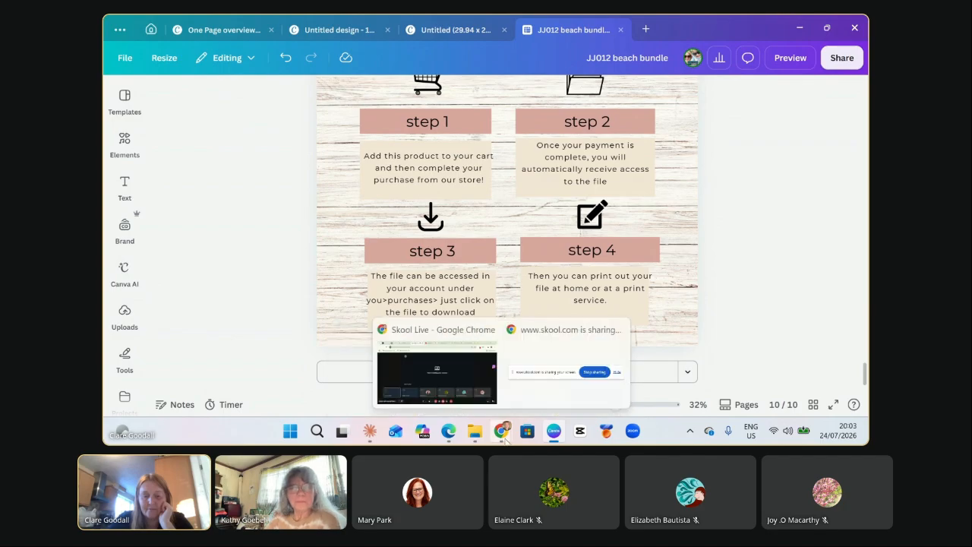
{"action": "left_click", "coordinate": [453, 372]}
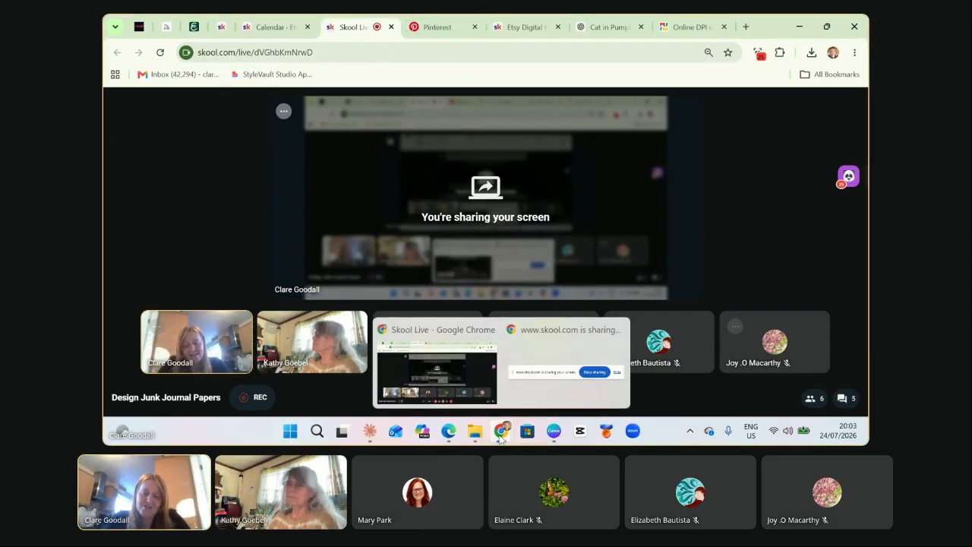
{"action": "left_click", "coordinate": [448, 438]}
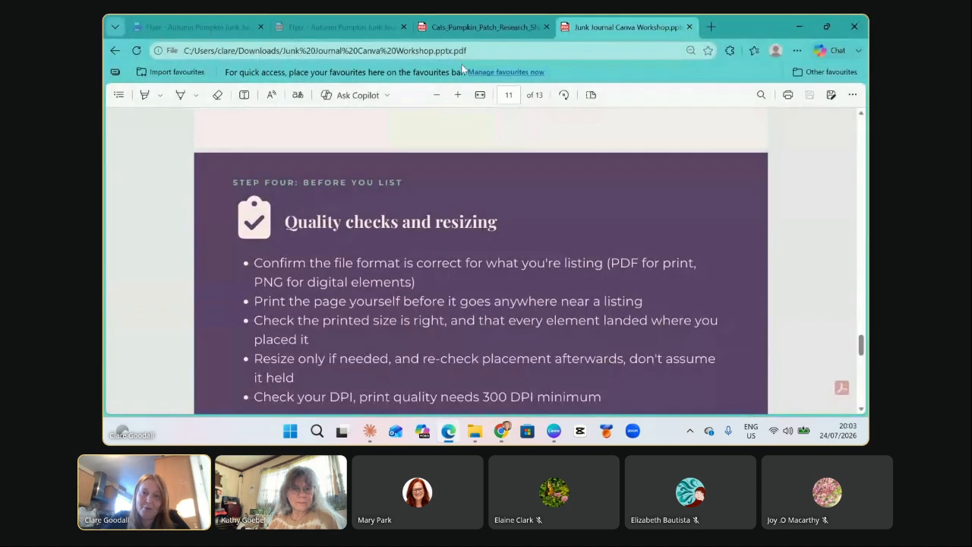
{"action": "scroll", "coordinate": [550, 299], "scroll_direction": "down", "scroll_amount": 4}
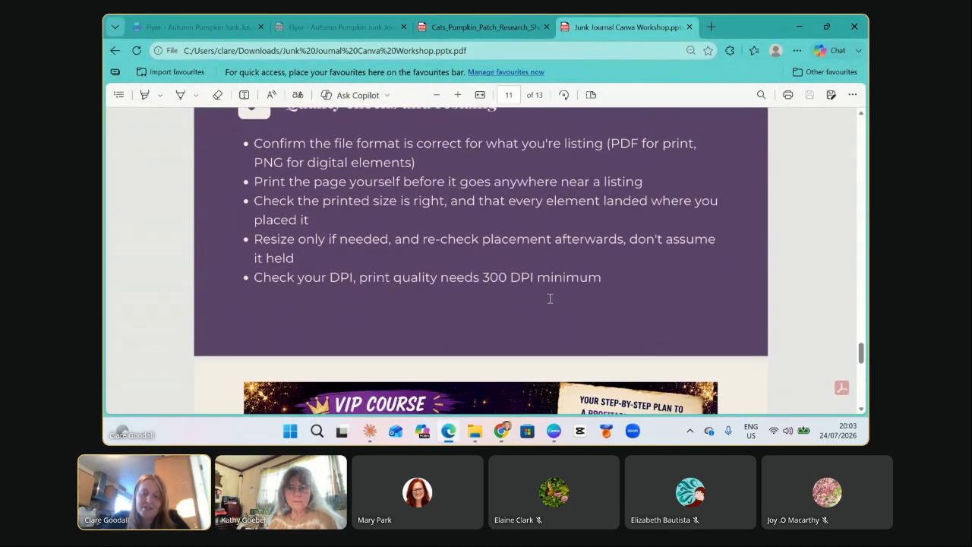
{"action": "scroll", "coordinate": [550, 298], "scroll_direction": "down", "scroll_amount": 2}
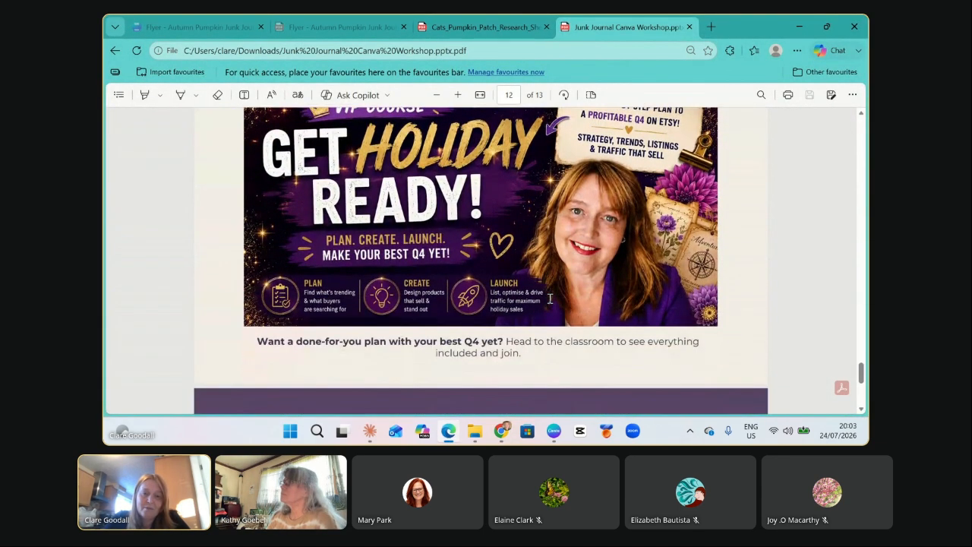
{"action": "scroll", "coordinate": [550, 299], "scroll_direction": "up", "scroll_amount": 1}
{"action": "scroll", "coordinate": [550, 299], "scroll_direction": "down", "scroll_amount": 1}
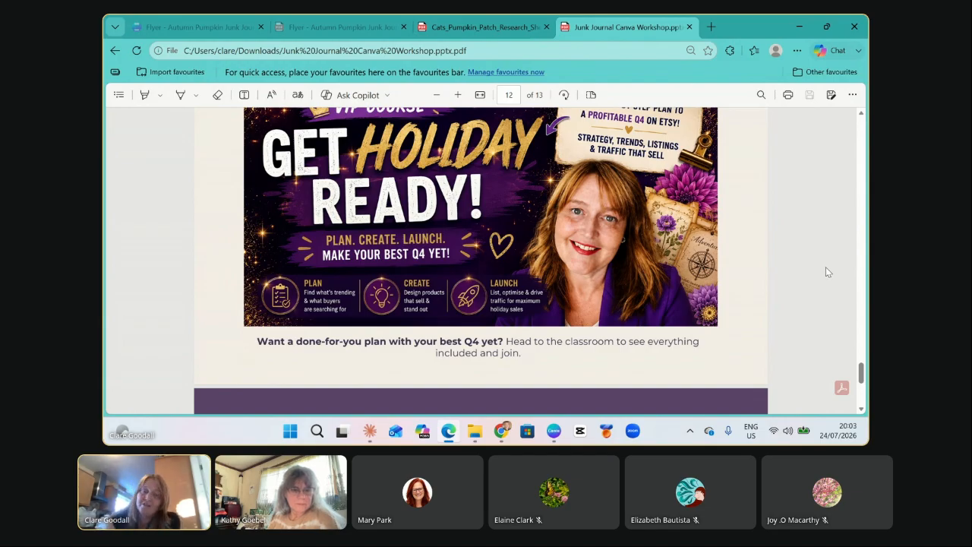
{"action": "scroll", "coordinate": [828, 225], "scroll_direction": "up", "scroll_amount": 1}
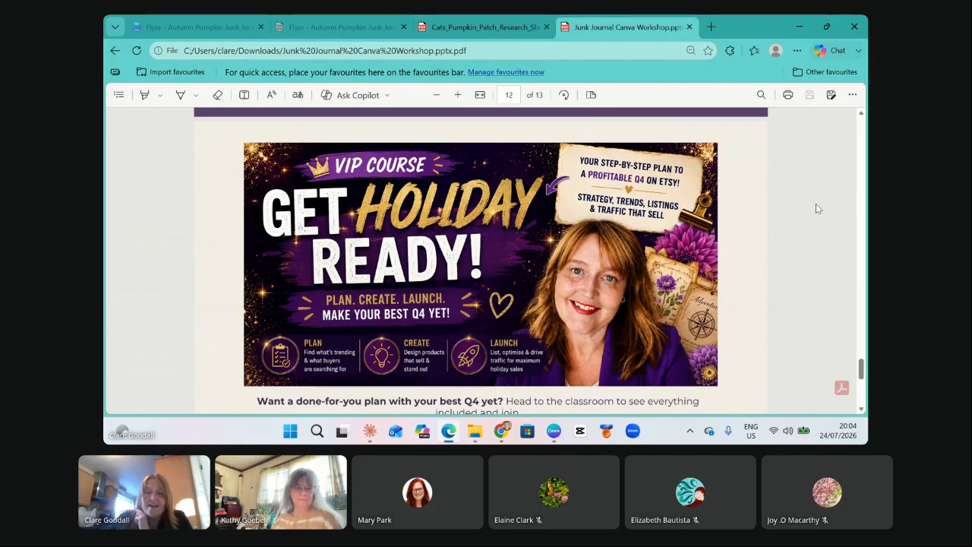
{"action": "scroll", "coordinate": [785, 295], "scroll_direction": "down", "scroll_amount": 1}
{"action": "scroll", "coordinate": [785, 296], "scroll_direction": "down", "scroll_amount": 2}
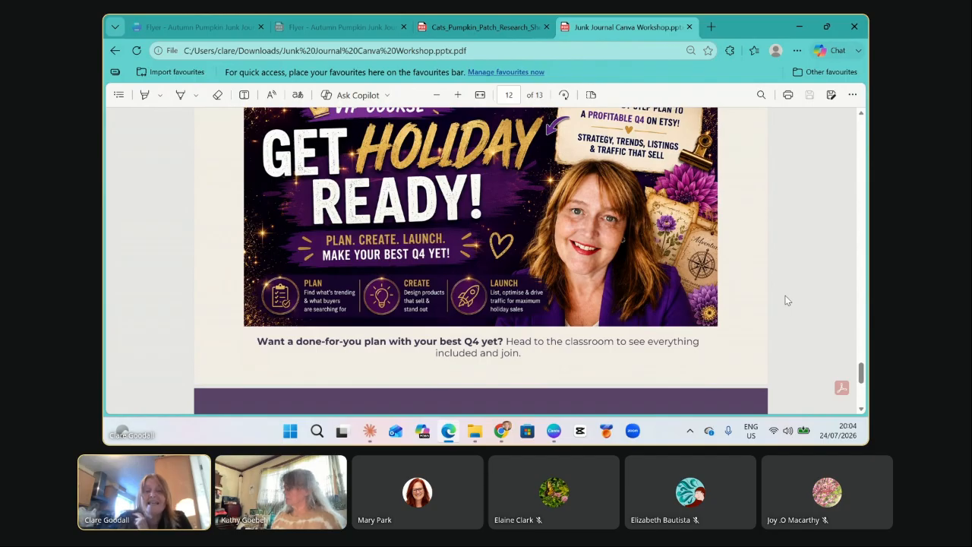
{"action": "scroll", "coordinate": [784, 295], "scroll_direction": "up", "scroll_amount": 3}
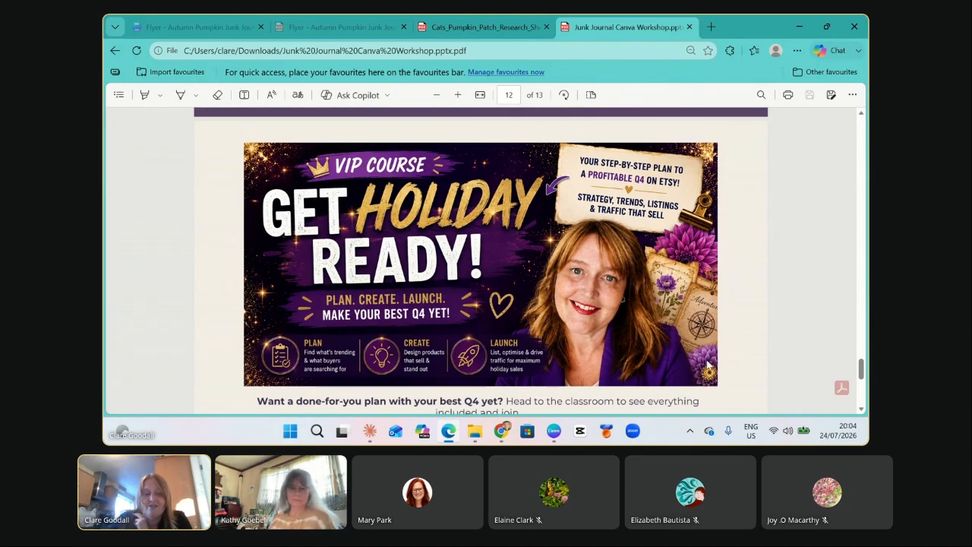
Switch to the Skool Live call in Chrome and stop sharing the screen.
{"action": "mouse_move", "coordinate": [506, 434]}
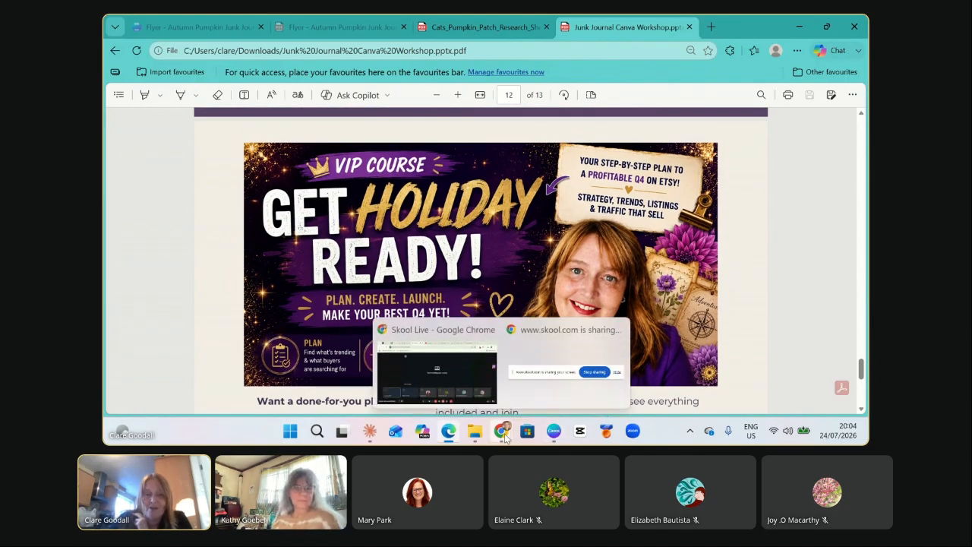
{"action": "left_click", "coordinate": [490, 393]}
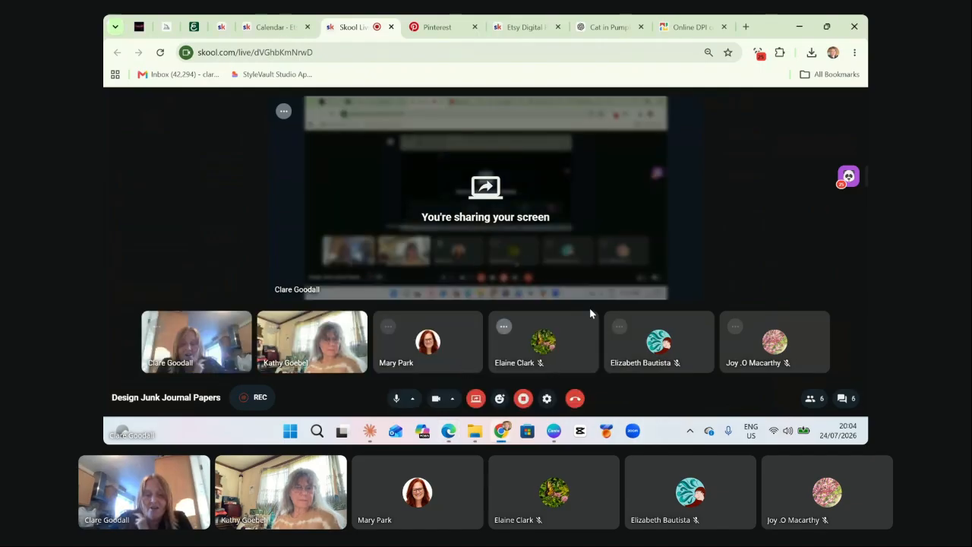
{"action": "left_click", "coordinate": [476, 398]}
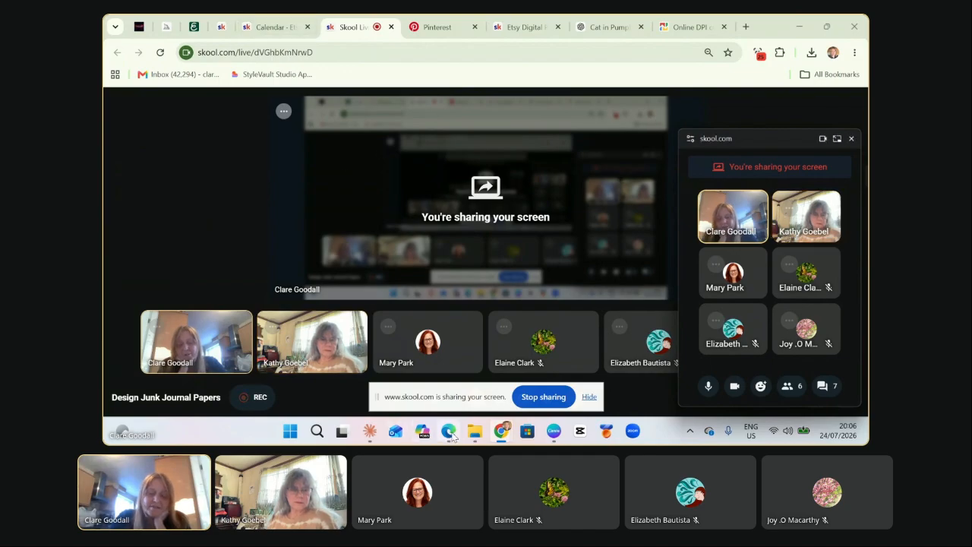
Switch back to Canva and return from the beach bundle design to the JJ012 beach project folder.
{"action": "mouse_move", "coordinate": [502, 431]}
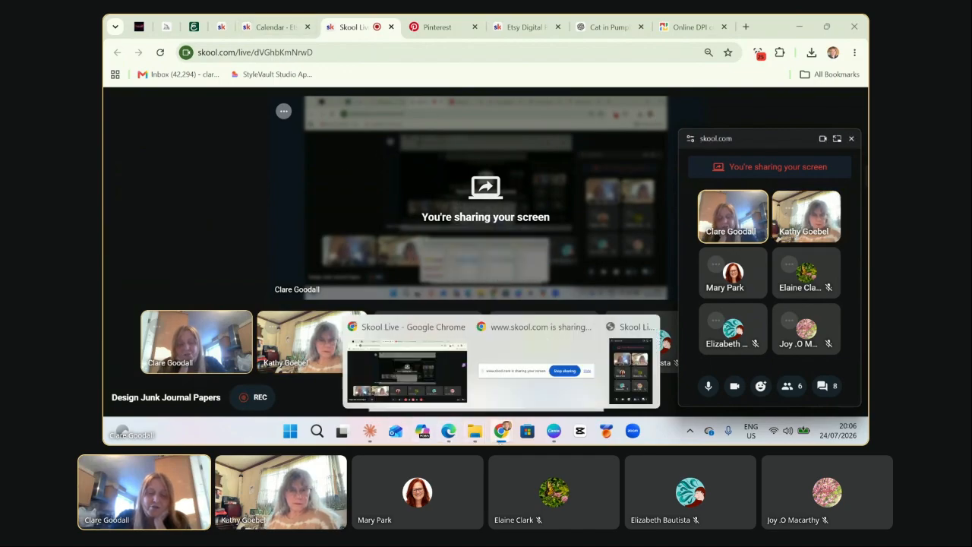
{"action": "left_click", "coordinate": [554, 432]}
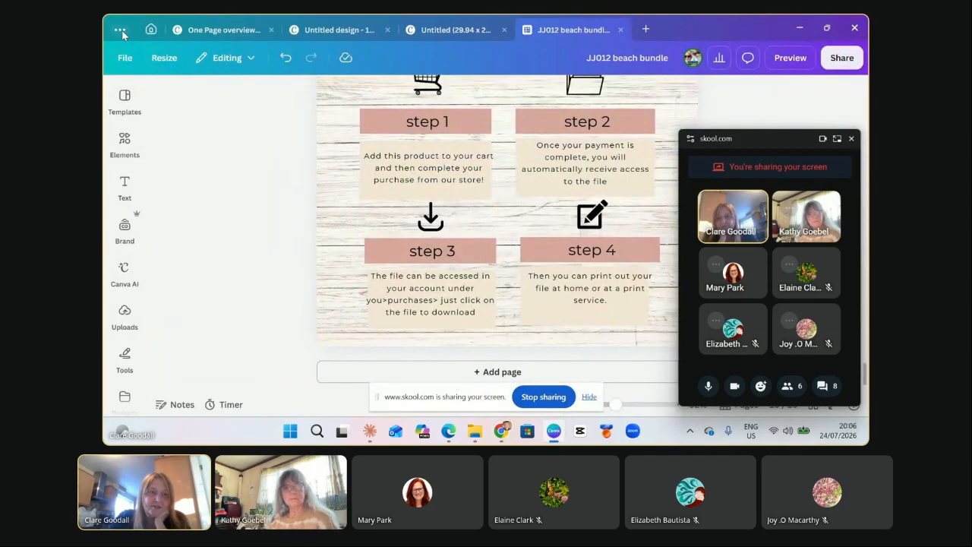
{"action": "left_click", "coordinate": [150, 28]}
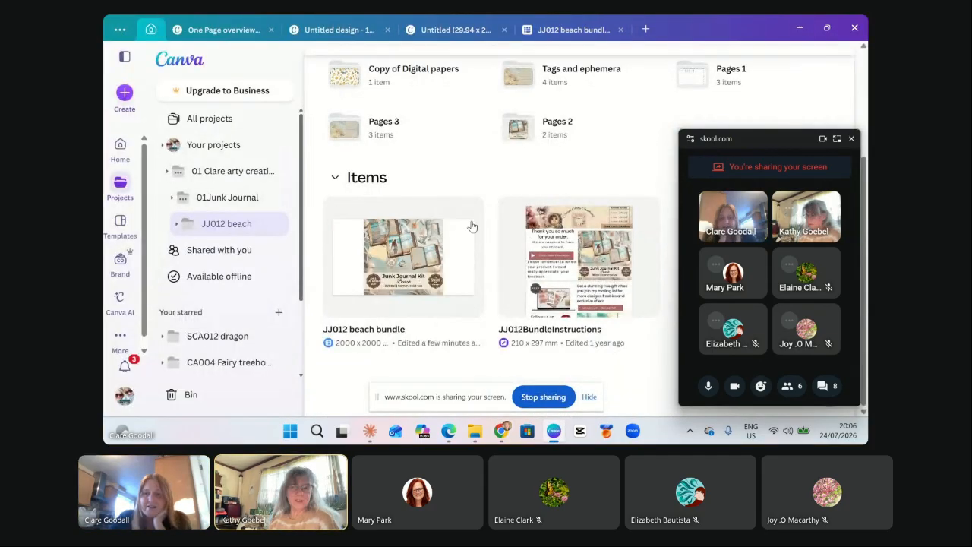
Close the floating call window and open the JJ014 Pumpkin folder inside the shop's 01Junk Journal folder.
{"action": "left_click", "coordinate": [850, 138]}
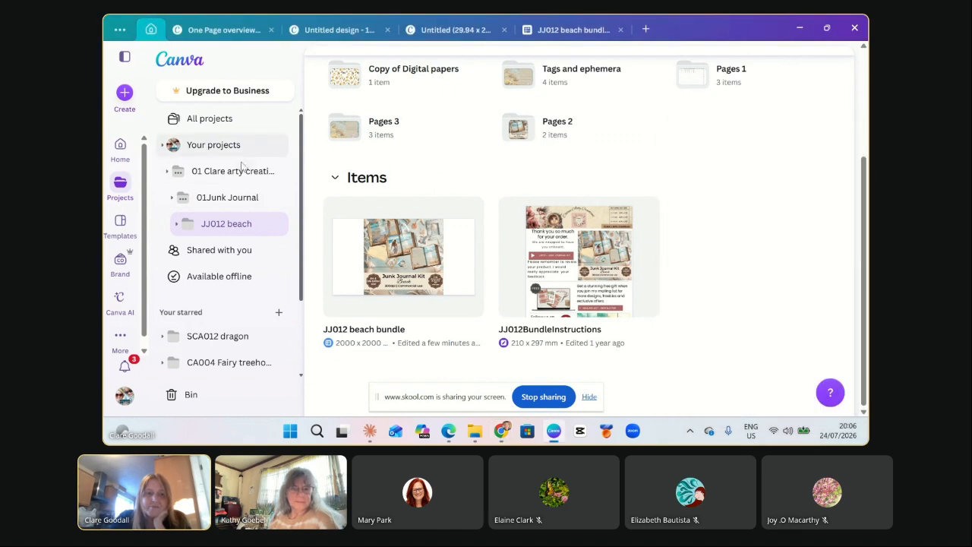
{"action": "left_click", "coordinate": [236, 171]}
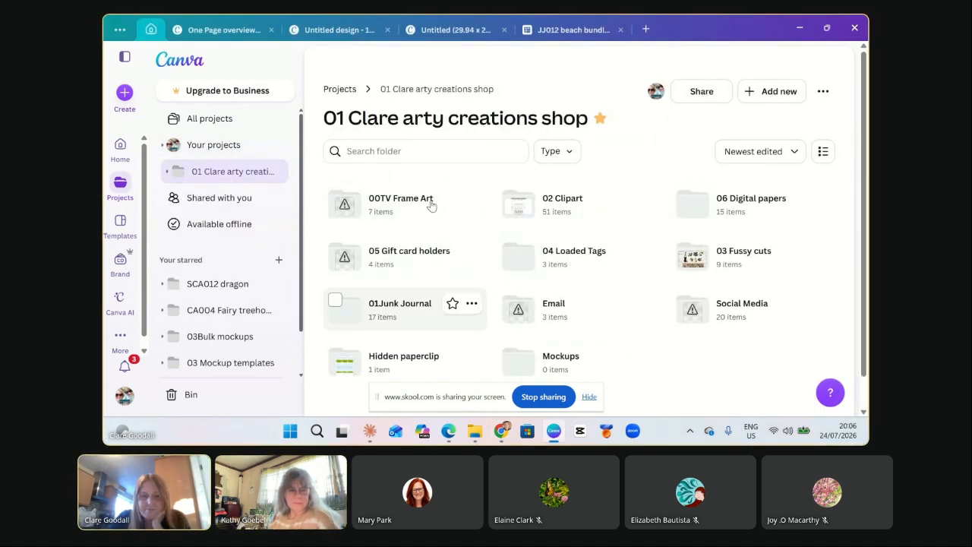
{"action": "scroll", "coordinate": [613, 327], "scroll_direction": "down", "scroll_amount": 1}
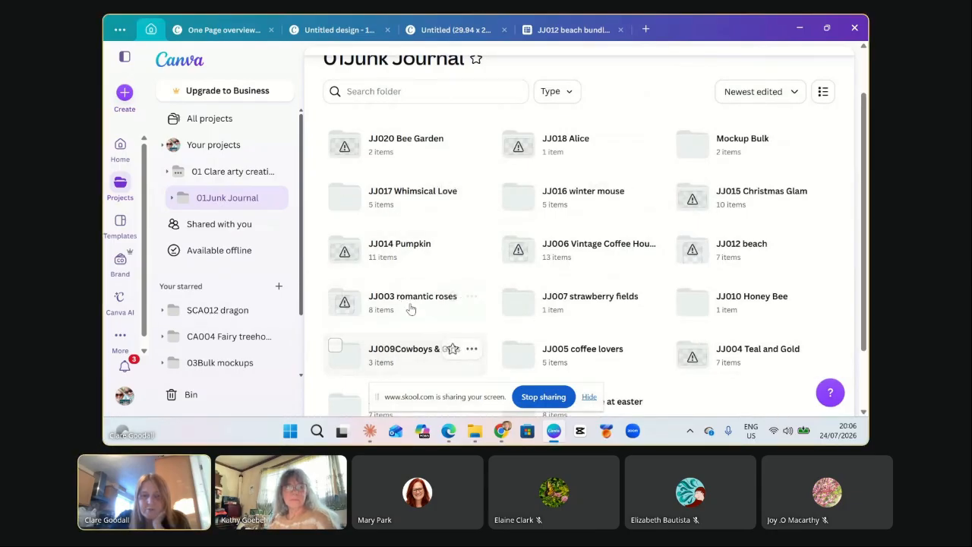
{"action": "left_click", "coordinate": [418, 260]}
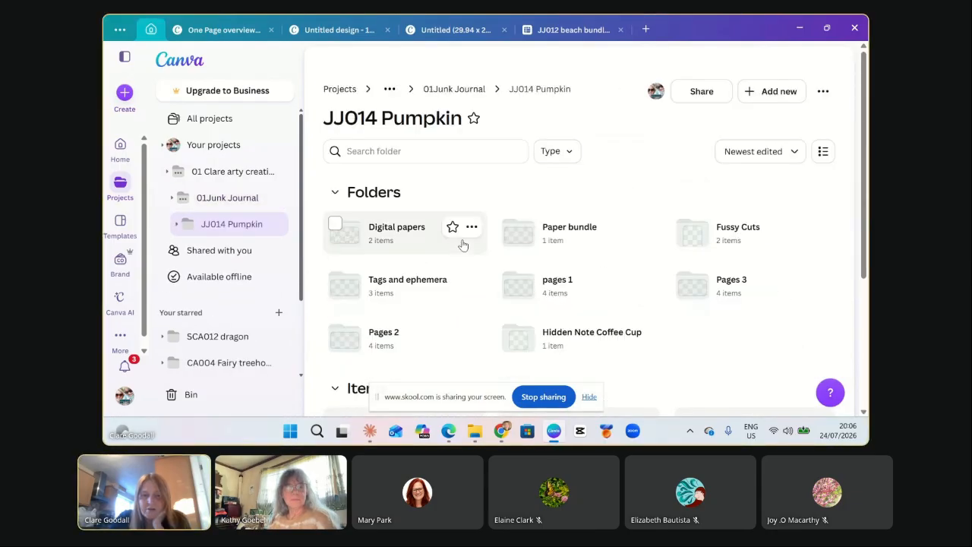
Open the JJ014 pumpkin paper pack design from the Paper bundle folder.
{"action": "scroll", "coordinate": [425, 327], "scroll_direction": "down", "scroll_amount": 1}
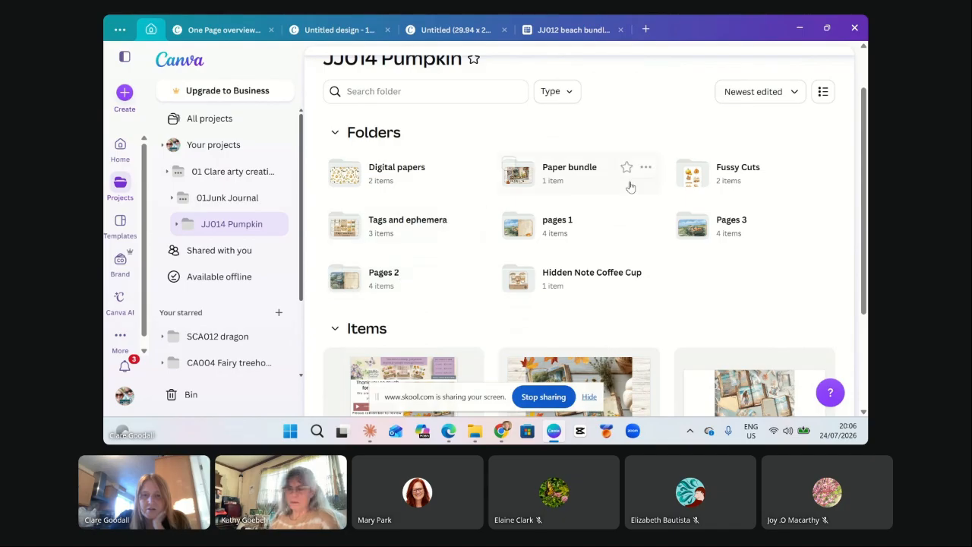
{"action": "left_click", "coordinate": [573, 190]}
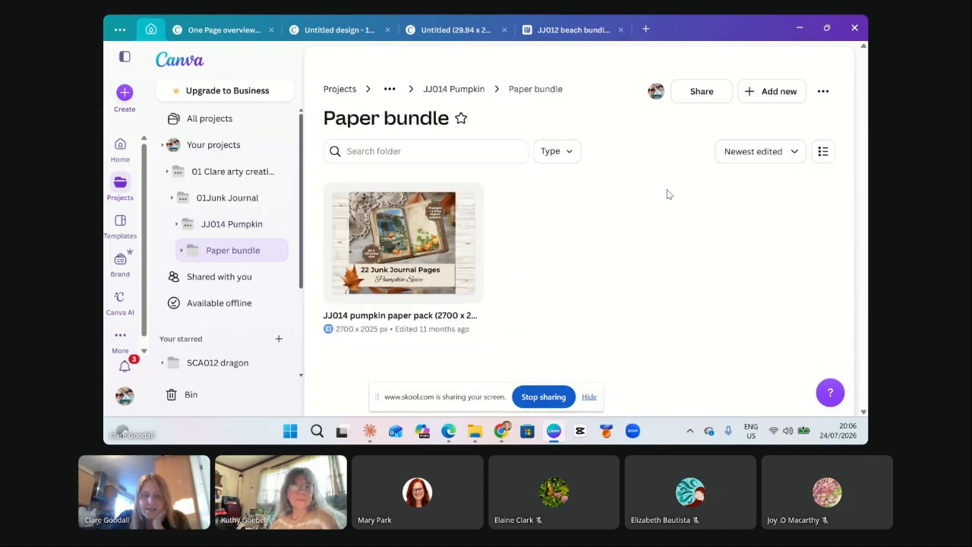
{"action": "left_click", "coordinate": [410, 243]}
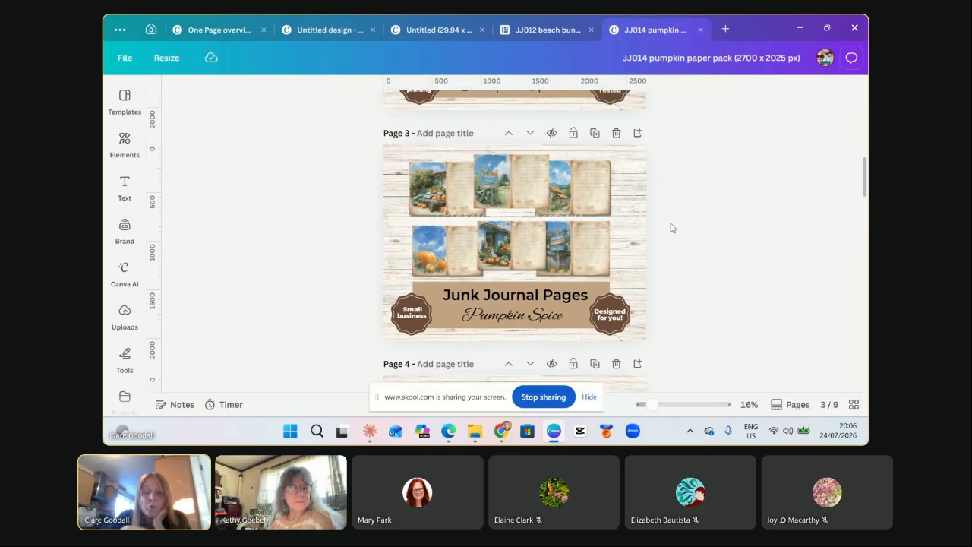
Examine the Pumpkin Spice junk journal page mockups on the first pages of the paper pack.
{"action": "scroll", "coordinate": [671, 228], "scroll_direction": "up", "scroll_amount": 5}
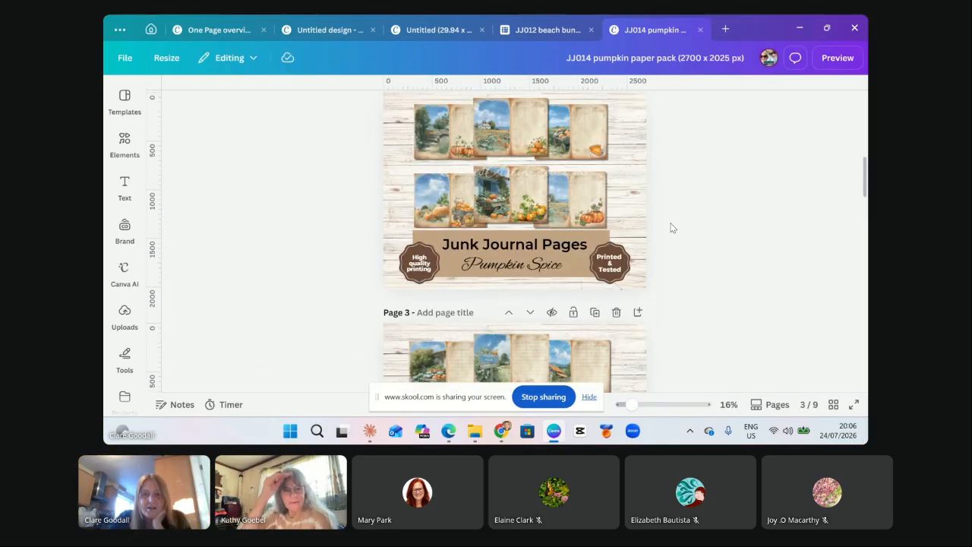
{"action": "scroll", "coordinate": [671, 228], "scroll_direction": "down", "scroll_amount": 3}
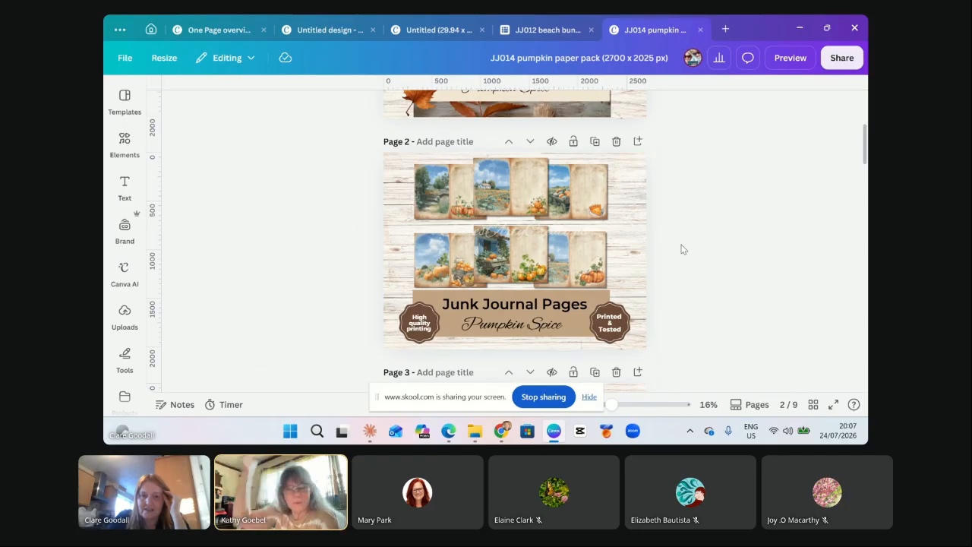
{"action": "scroll", "coordinate": [681, 249], "scroll_direction": "up", "scroll_amount": 3}
{"action": "scroll", "coordinate": [681, 249], "scroll_direction": "down", "scroll_amount": 3}
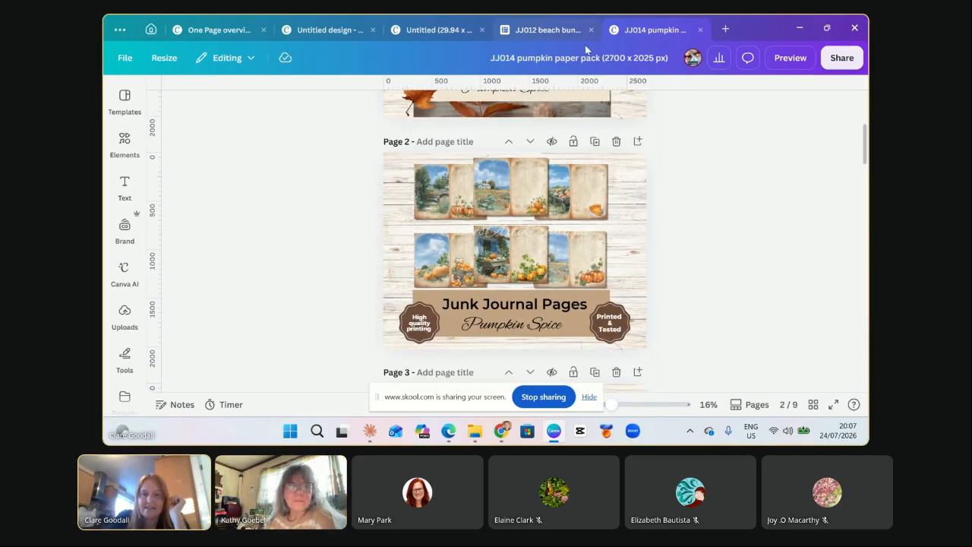
Switch to the JJ012 beach bundle design and go back to its Junk Journal Kit cover on page 1.
{"action": "scroll", "coordinate": [585, 256], "scroll_direction": "up", "scroll_amount": 20}
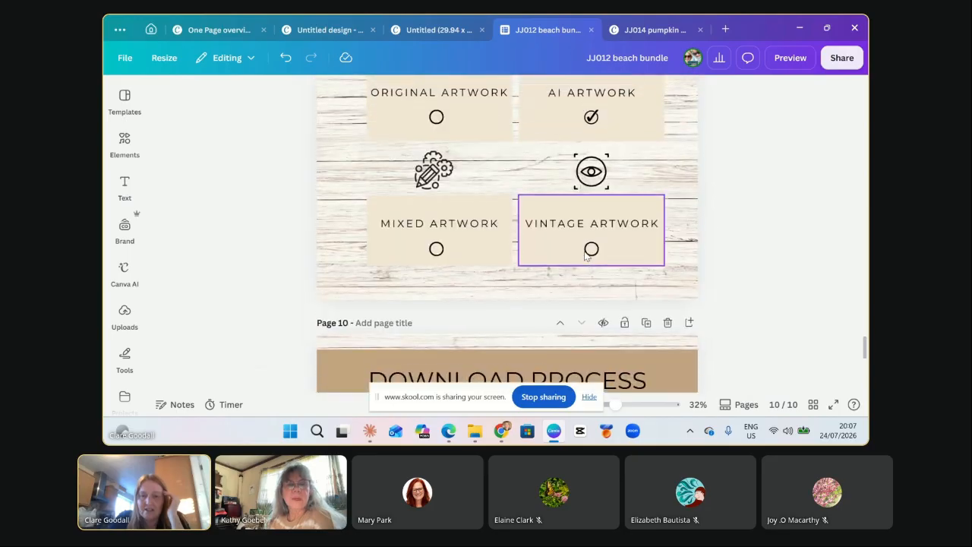
{"action": "scroll", "coordinate": [585, 256], "scroll_direction": "up", "scroll_amount": 15}
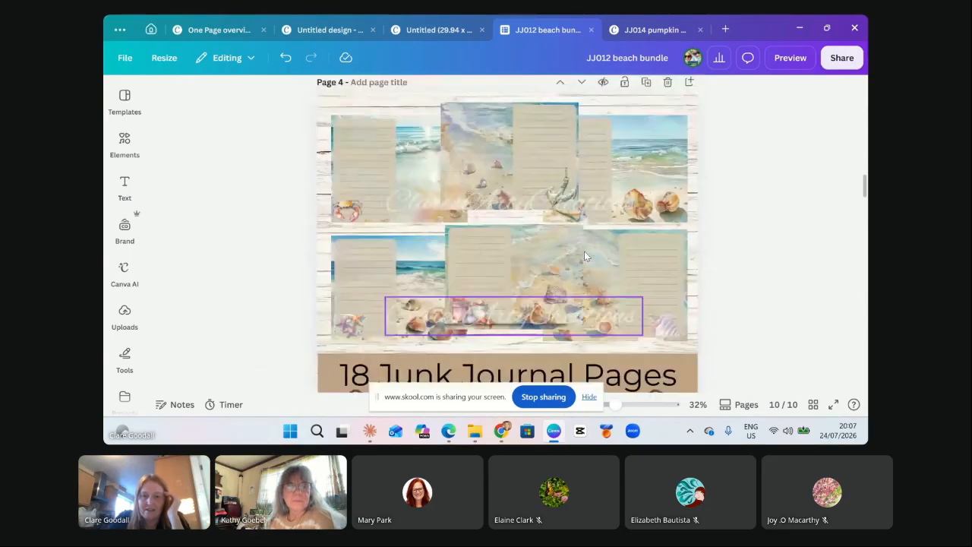
{"action": "scroll", "coordinate": [585, 256], "scroll_direction": "up", "scroll_amount": 15}
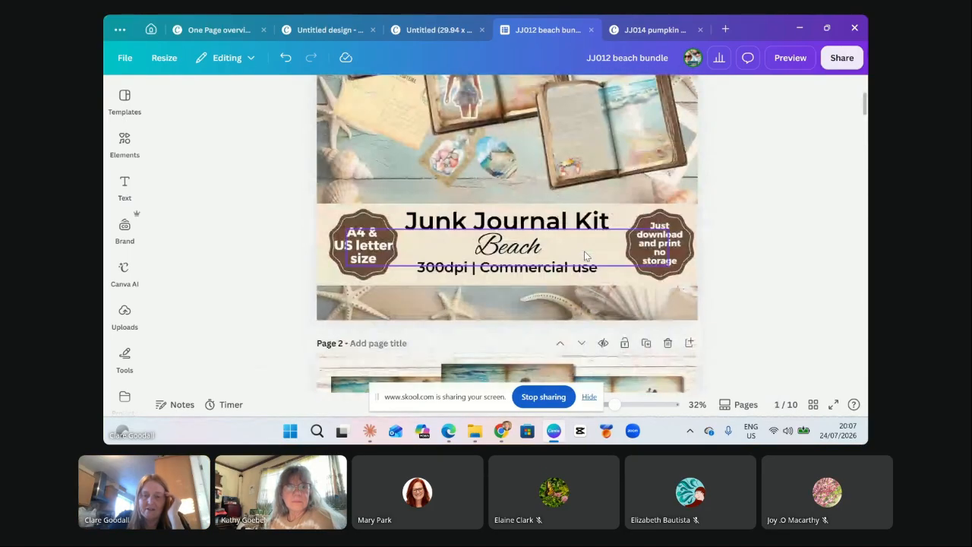
Compare the beach kit cover on page 1 with the Vol 1 journal pages mockup on page 2.
{"action": "scroll", "coordinate": [615, 226], "scroll_direction": "down", "scroll_amount": 3}
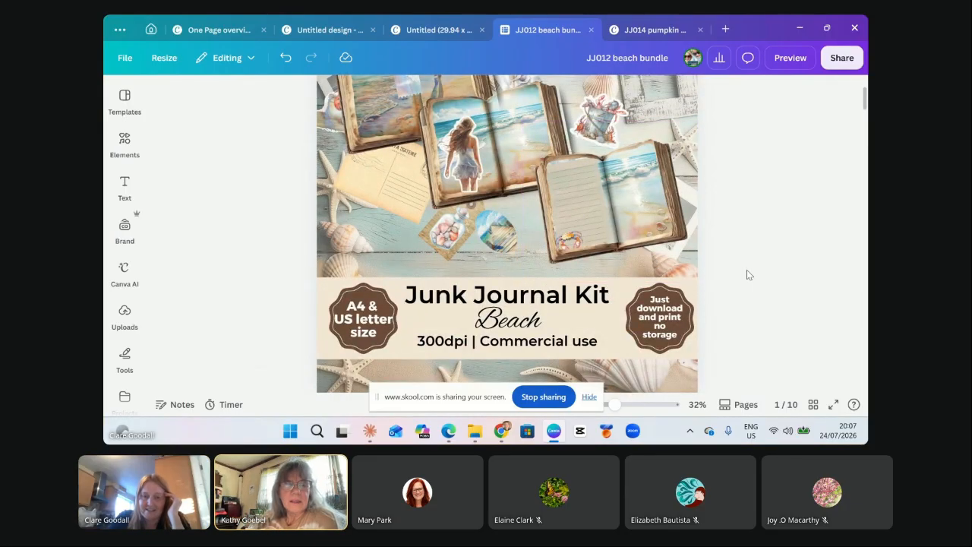
{"action": "scroll", "coordinate": [748, 272], "scroll_direction": "down", "scroll_amount": 5}
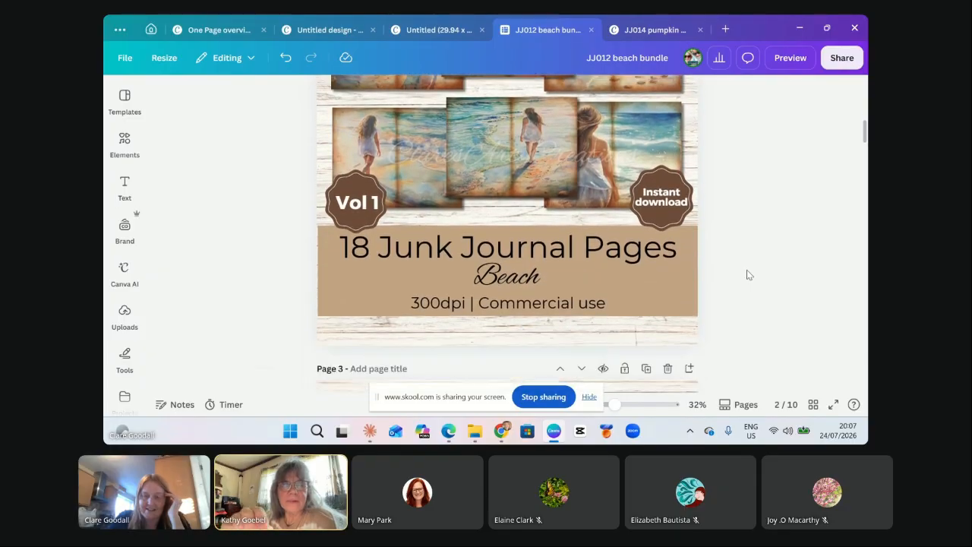
{"action": "scroll", "coordinate": [747, 272], "scroll_direction": "up", "scroll_amount": 3}
{"action": "scroll", "coordinate": [747, 272], "scroll_direction": "down", "scroll_amount": 1}
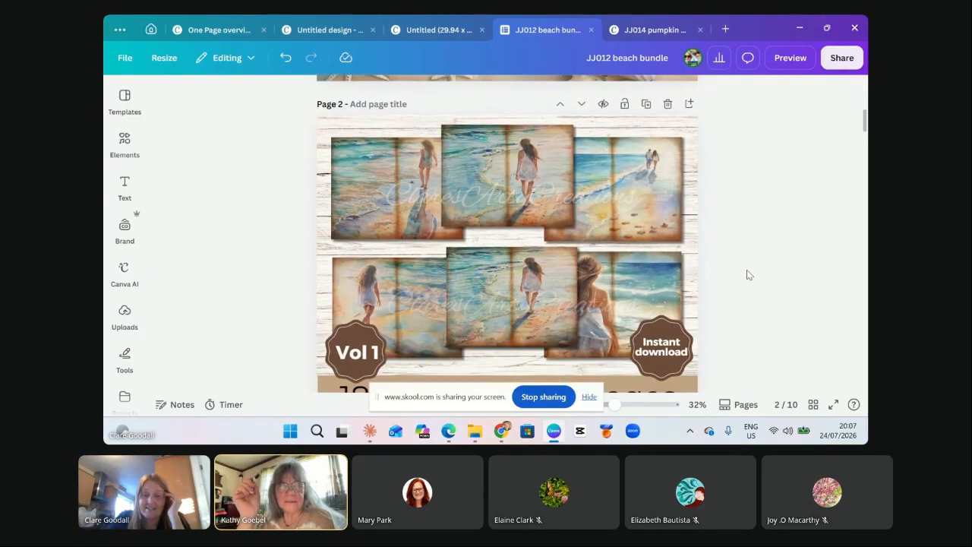
{"action": "scroll", "coordinate": [747, 274], "scroll_direction": "down", "scroll_amount": 2}
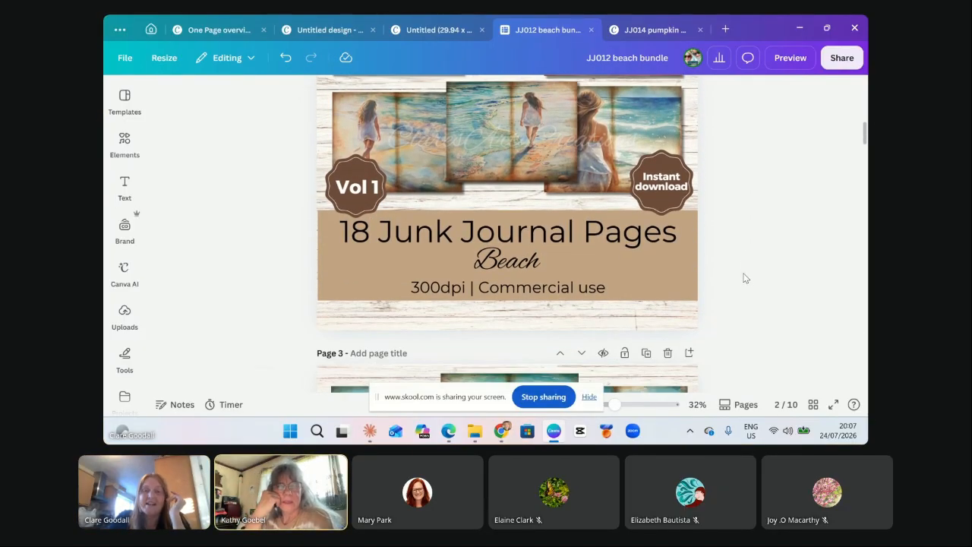
{"action": "scroll", "coordinate": [735, 228], "scroll_direction": "up", "scroll_amount": 5}
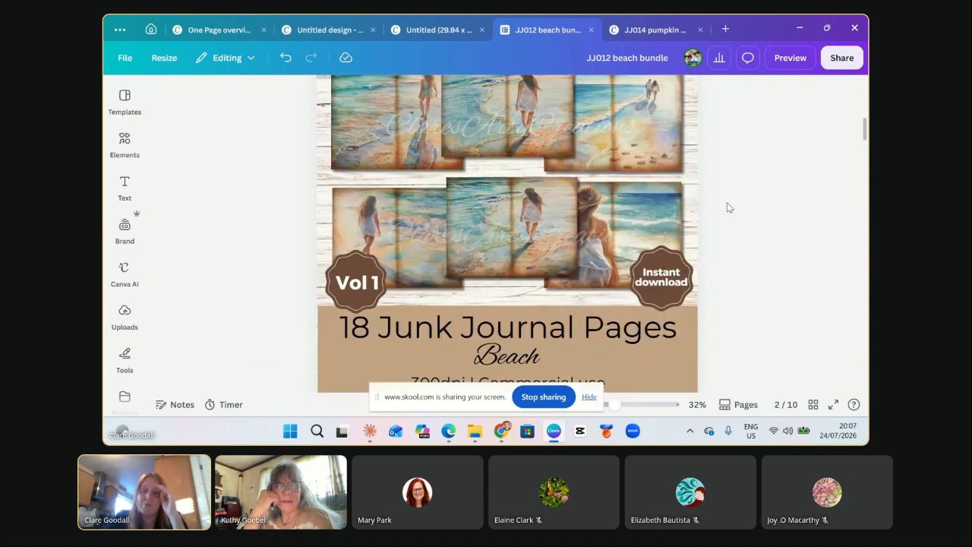
{"action": "scroll", "coordinate": [738, 257], "scroll_direction": "up", "scroll_amount": 2}
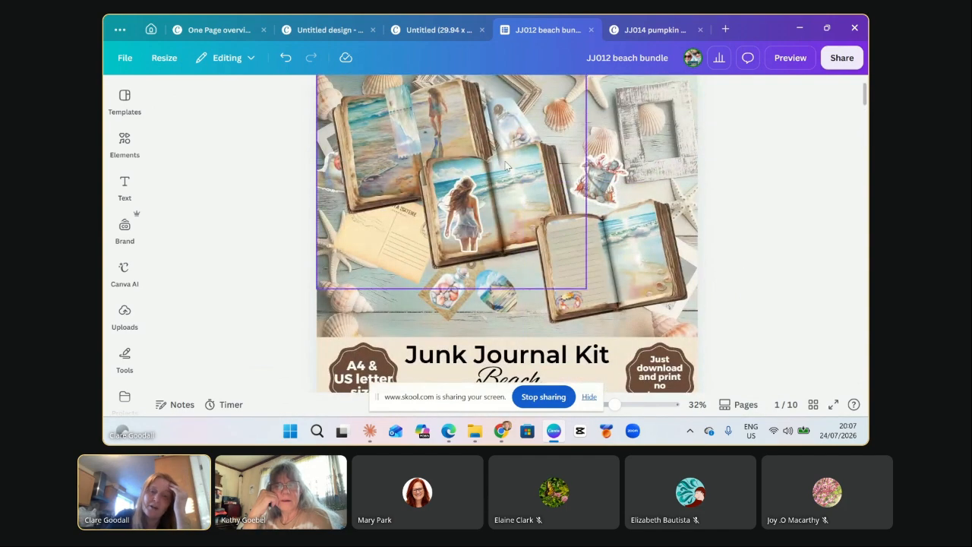
{"action": "scroll", "coordinate": [692, 359], "scroll_direction": "down", "scroll_amount": 5}
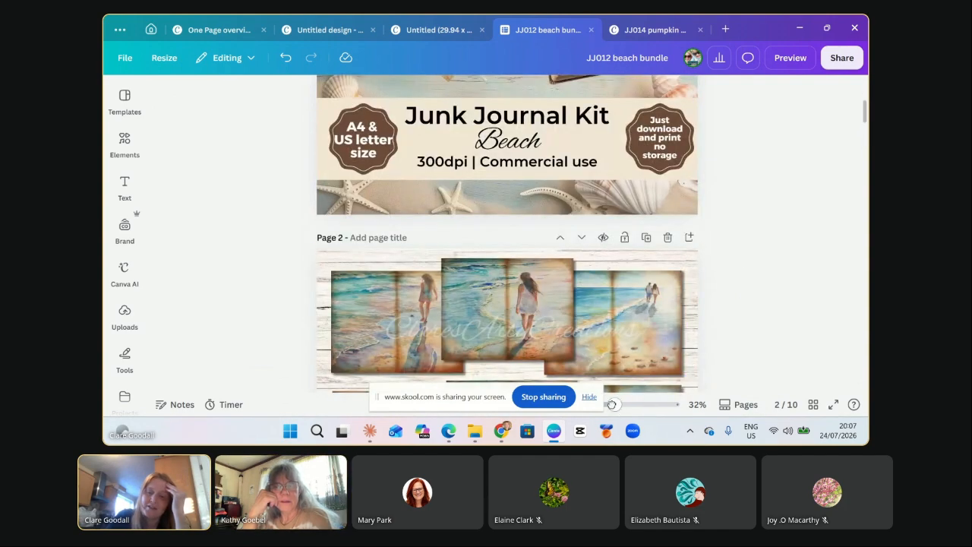
Review the beach bundle listing images as whole pages, from the cover to the seller introduction on page 8.
{"action": "left_click_drag", "start_coordinate": [611, 404], "coordinate": [606, 403]}
{"action": "scroll", "coordinate": [688, 224], "scroll_direction": "up", "scroll_amount": 3}
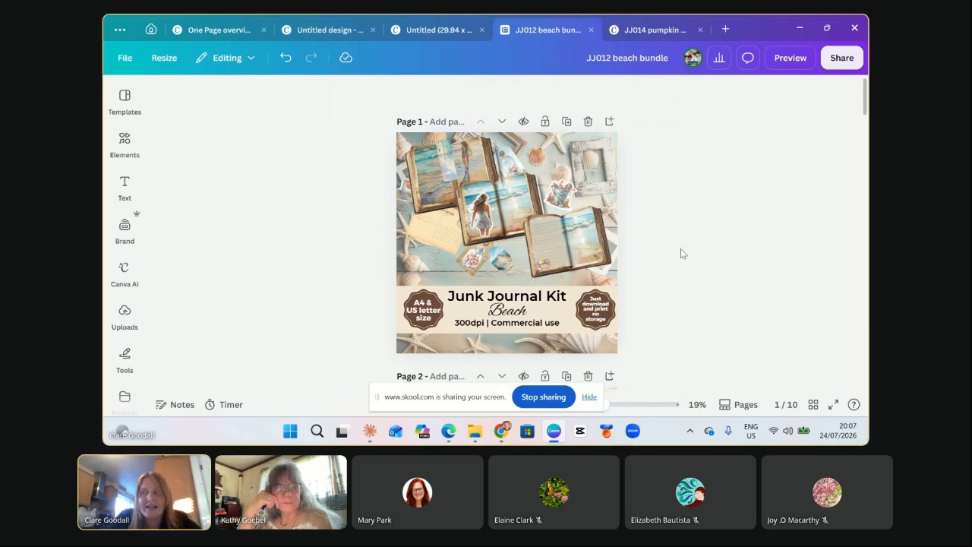
{"action": "scroll", "coordinate": [681, 254], "scroll_direction": "down", "scroll_amount": 5}
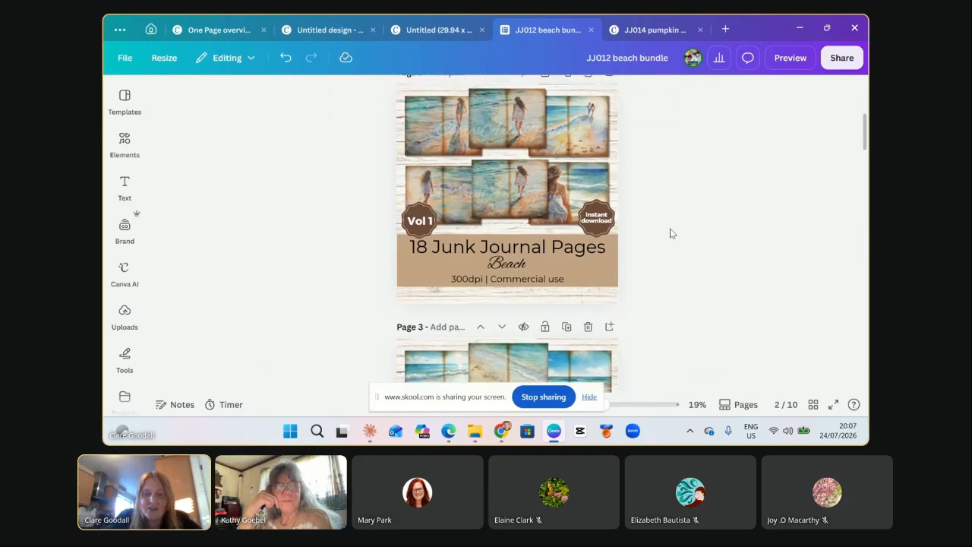
{"action": "scroll", "coordinate": [670, 234], "scroll_direction": "down", "scroll_amount": 3}
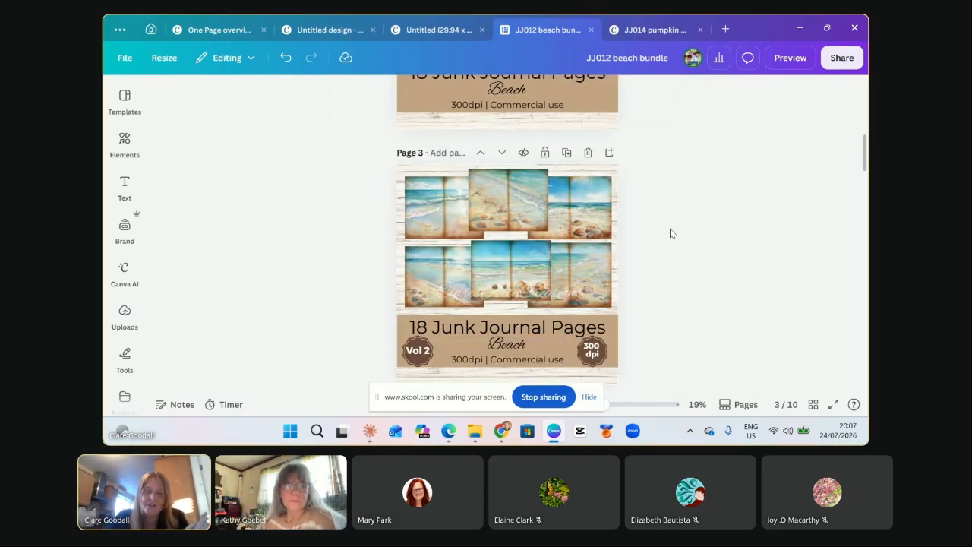
{"action": "scroll", "coordinate": [676, 250], "scroll_direction": "down", "scroll_amount": 3}
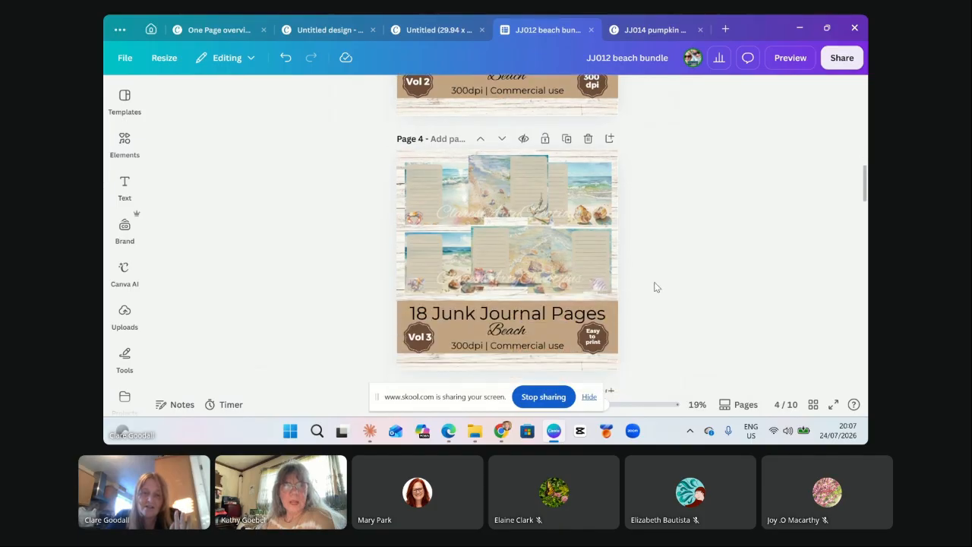
{"action": "scroll", "coordinate": [656, 287], "scroll_direction": "down", "scroll_amount": 5}
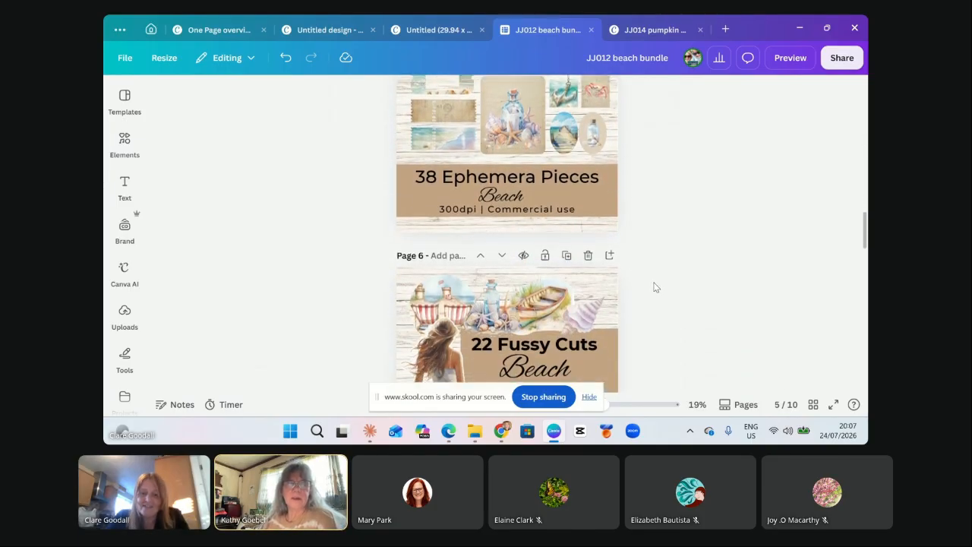
{"action": "scroll", "coordinate": [655, 286], "scroll_direction": "down", "scroll_amount": 8}
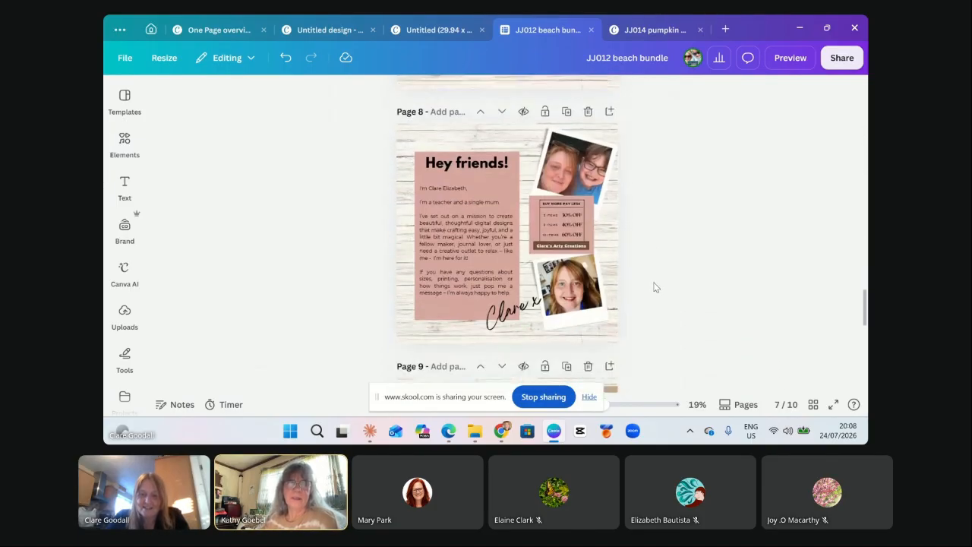
Look back over the ephemera and journal page images and return to the beach bundle cover.
{"action": "scroll", "coordinate": [655, 286], "scroll_direction": "up", "scroll_amount": 10}
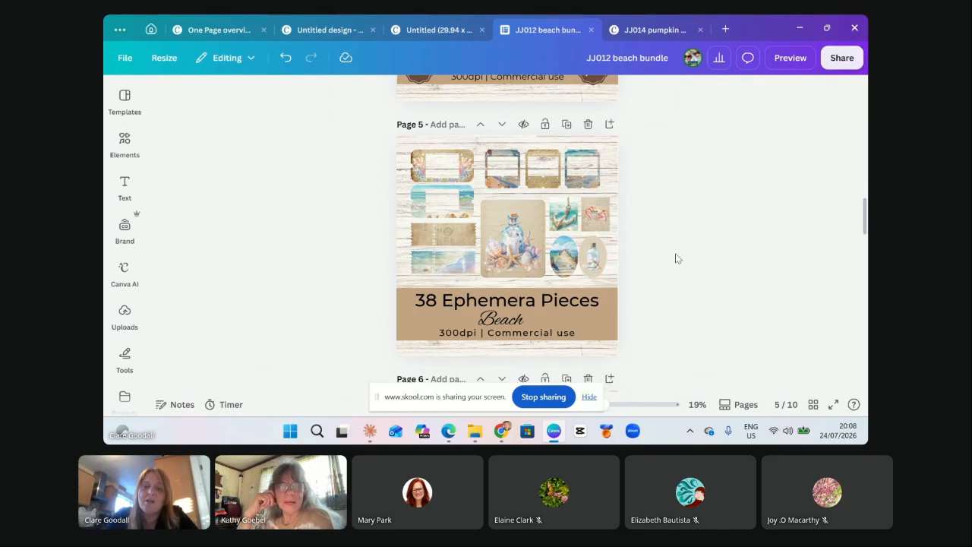
{"action": "scroll", "coordinate": [676, 247], "scroll_direction": "up", "scroll_amount": 8}
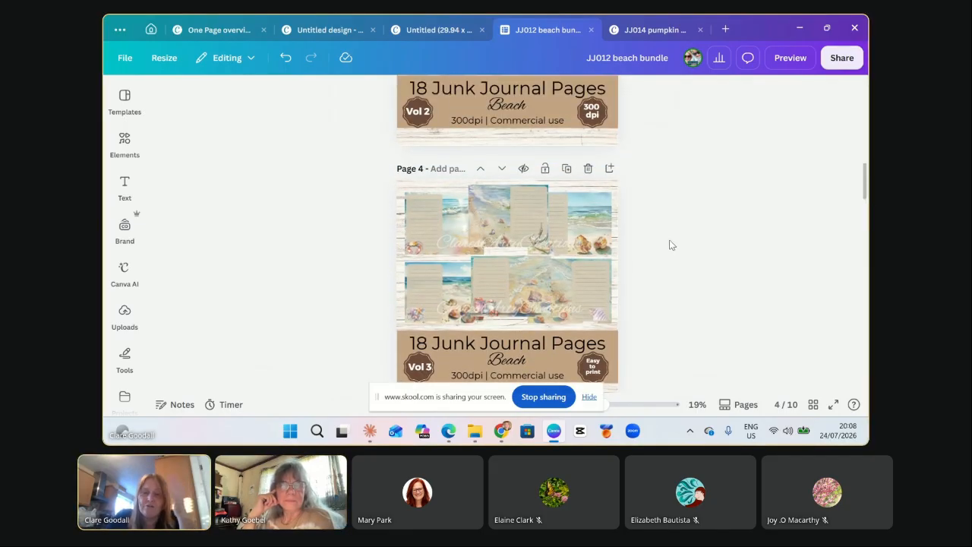
{"action": "scroll", "coordinate": [687, 220], "scroll_direction": "up", "scroll_amount": 8}
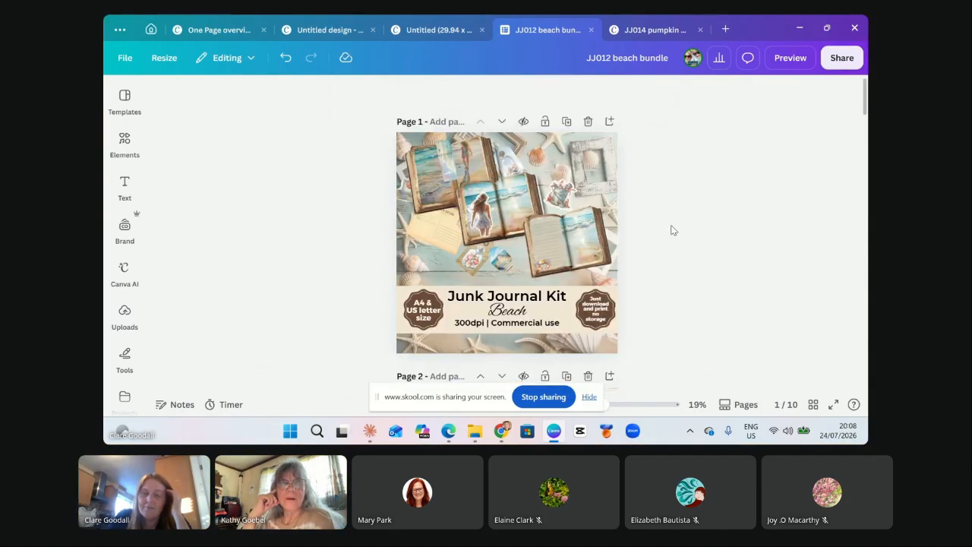
Switch to the JJ014 pumpkin paper pack and review its listing images from the cover to the digital papers on page 5.
{"action": "left_click", "coordinate": [645, 29]}
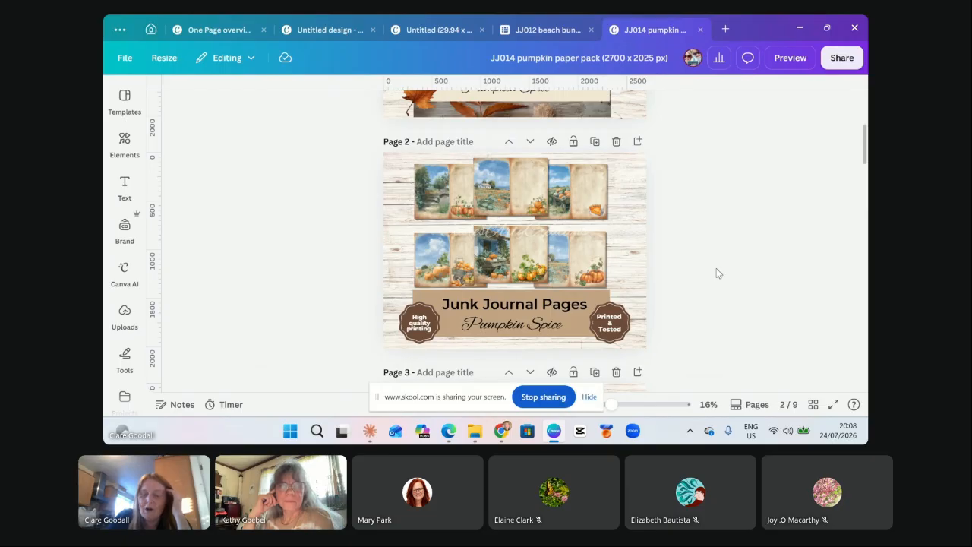
{"action": "scroll", "coordinate": [698, 276], "scroll_direction": "up", "scroll_amount": 3}
{"action": "scroll", "coordinate": [707, 281], "scroll_direction": "up", "scroll_amount": 2}
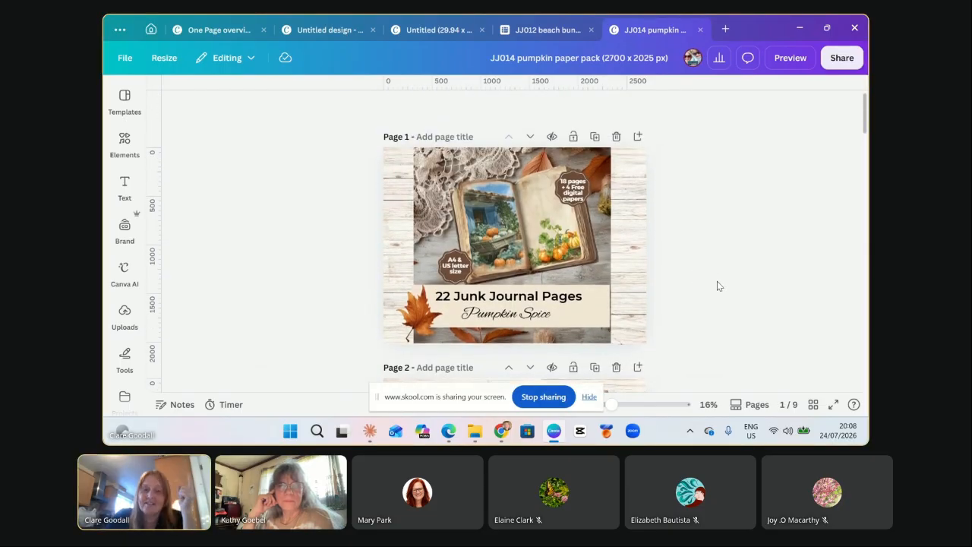
{"action": "scroll", "coordinate": [716, 289], "scroll_direction": "down", "scroll_amount": 3}
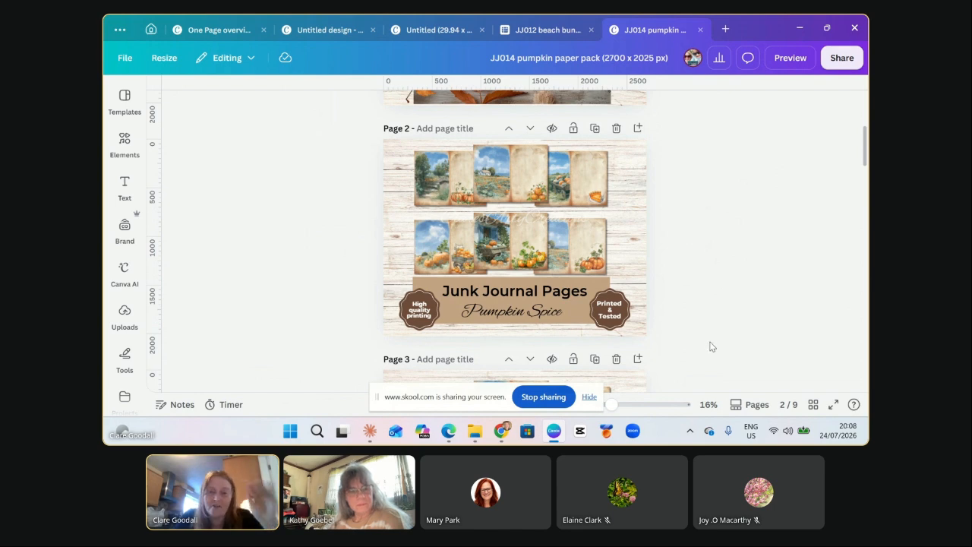
{"action": "scroll", "coordinate": [640, 255], "scroll_direction": "down", "scroll_amount": 5}
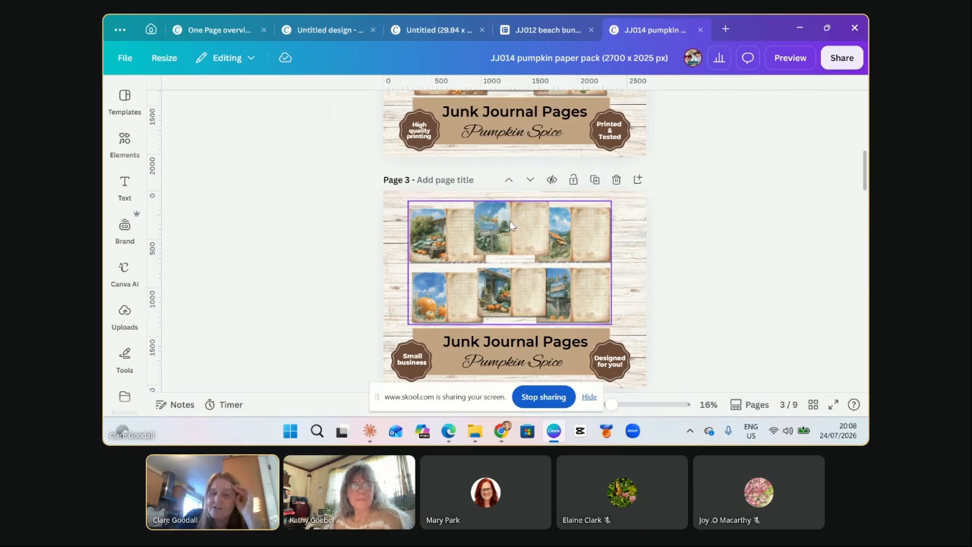
{"action": "scroll", "coordinate": [592, 295], "scroll_direction": "down", "scroll_amount": 5}
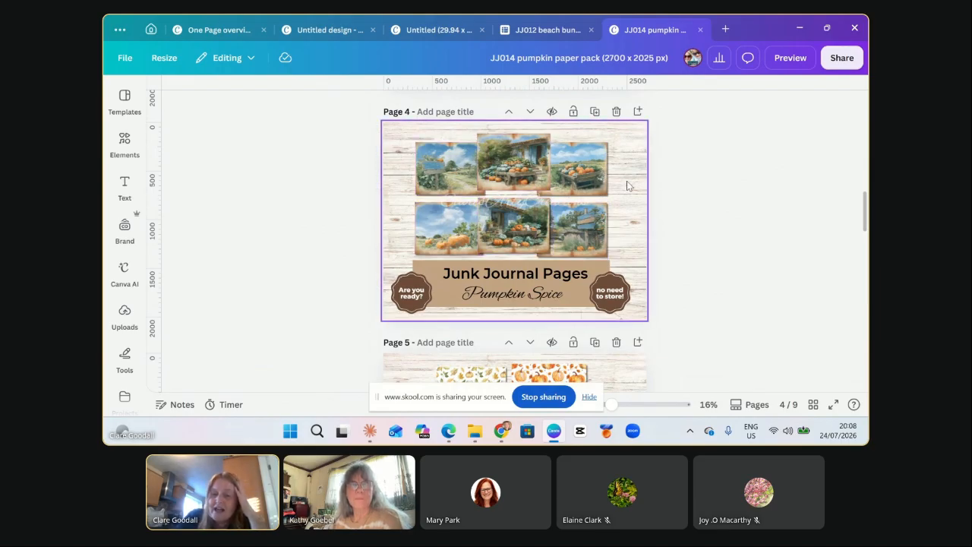
{"action": "scroll", "coordinate": [627, 181], "scroll_direction": "down", "scroll_amount": 3}
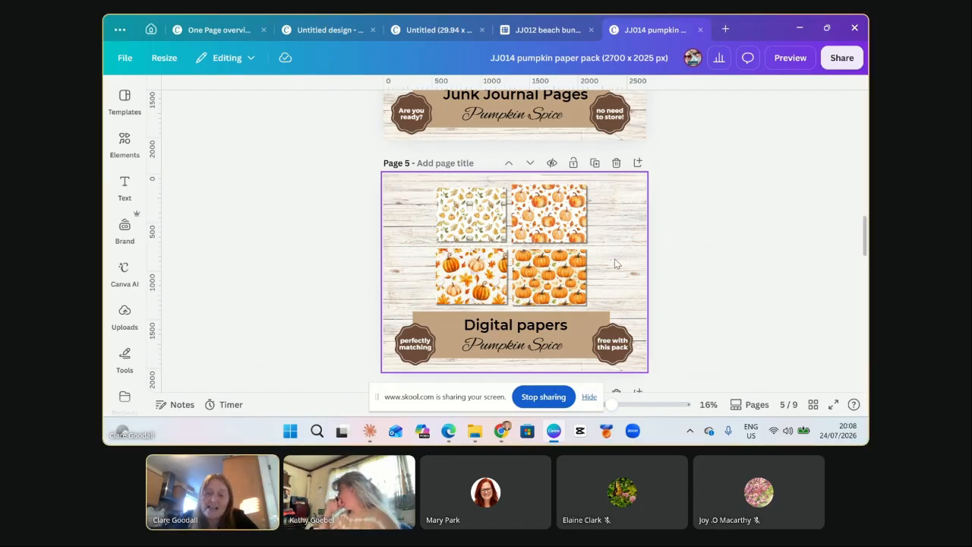
Go back over the Pumpkin Spice junk journal page mockups on pages 2 to 4 of the pumpkin paper pack.
{"action": "scroll", "coordinate": [612, 260], "scroll_direction": "down", "scroll_amount": 1}
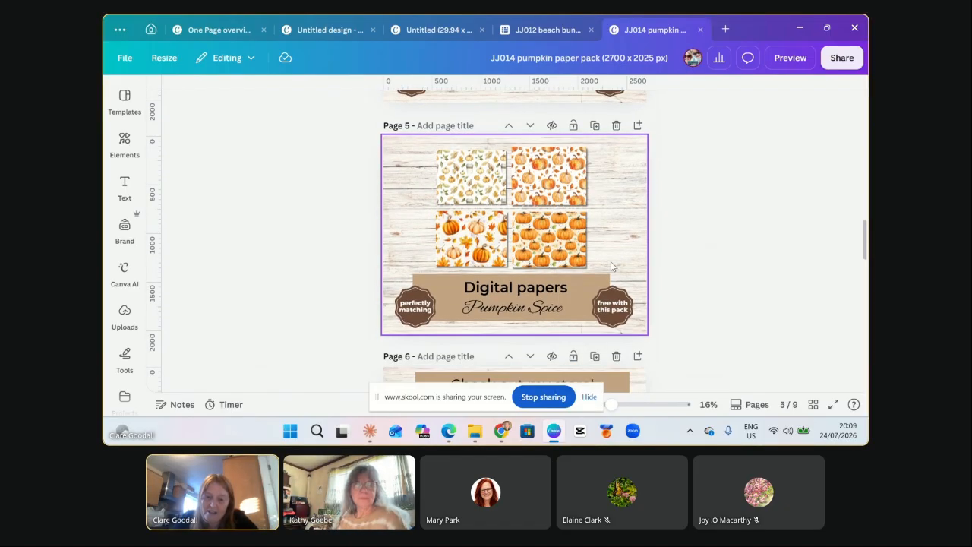
{"action": "scroll", "coordinate": [611, 262], "scroll_direction": "down", "scroll_amount": 1}
{"action": "scroll", "coordinate": [611, 261], "scroll_direction": "up", "scroll_amount": 6}
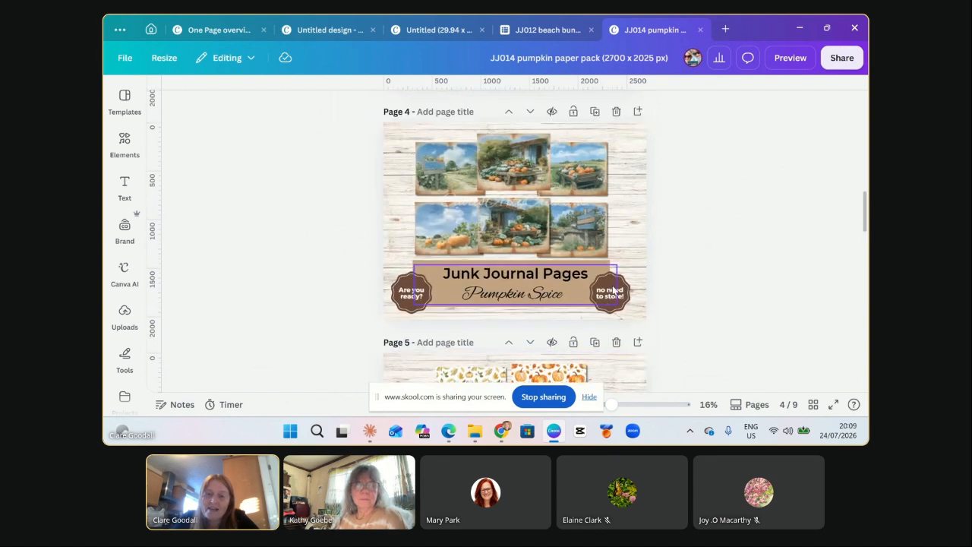
{"action": "scroll", "coordinate": [613, 290], "scroll_direction": "up", "scroll_amount": 10}
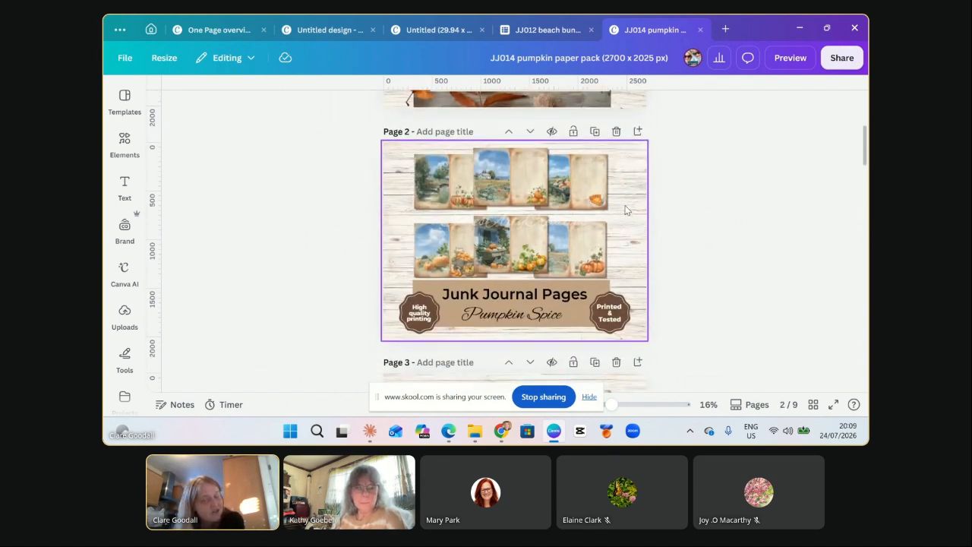
{"action": "left_click", "coordinate": [627, 210]}
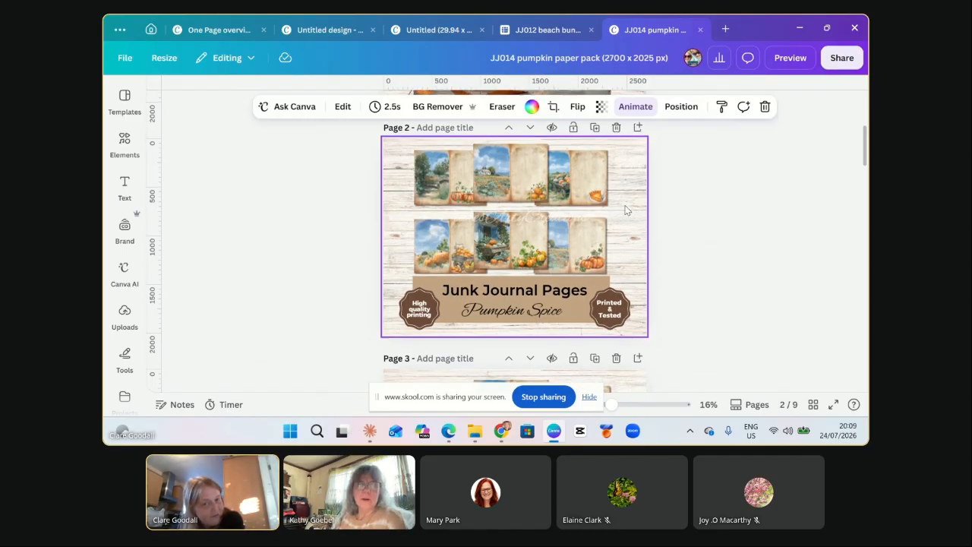
{"action": "scroll", "coordinate": [616, 303], "scroll_direction": "down", "scroll_amount": 3}
{"action": "scroll", "coordinate": [613, 309], "scroll_direction": "down", "scroll_amount": 1}
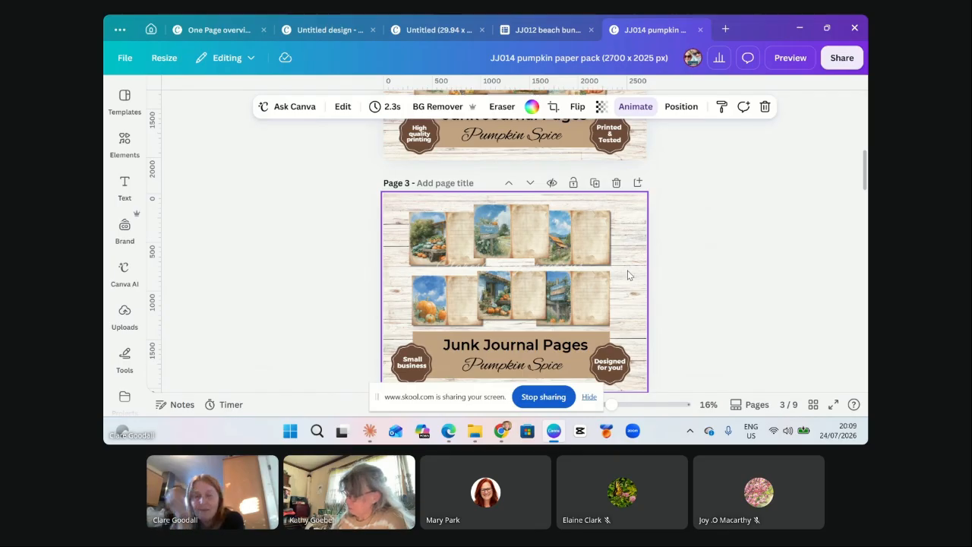
{"action": "scroll", "coordinate": [630, 266], "scroll_direction": "down", "scroll_amount": 7}
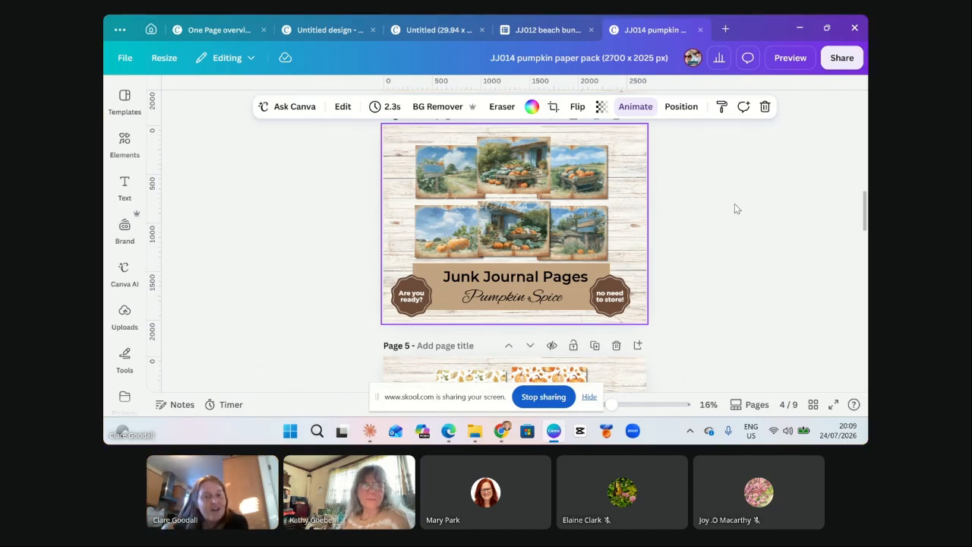
Review the remaining pumpkin pack listing images, from the digital papers on page 5 through the store promotion to the product reviews on page 7.
{"action": "scroll", "coordinate": [731, 211], "scroll_direction": "down", "scroll_amount": 3}
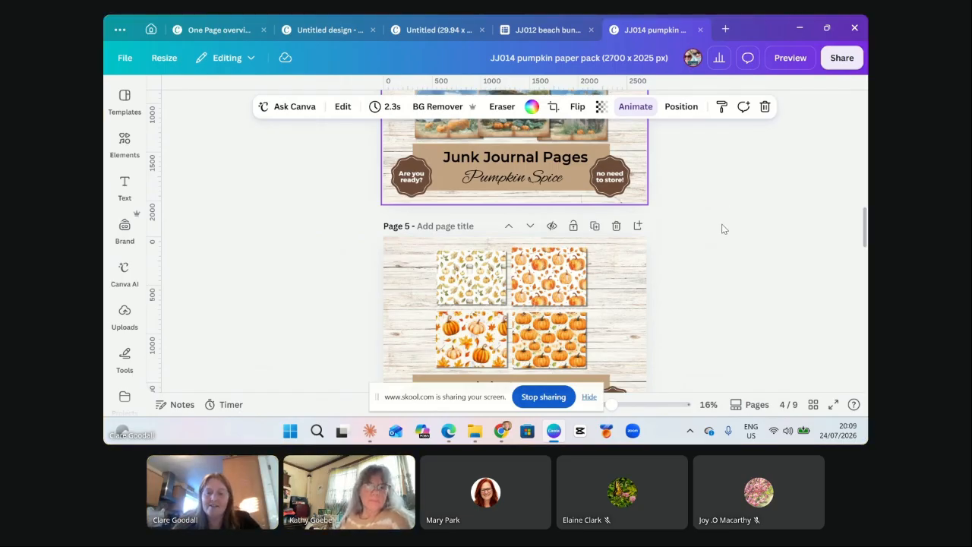
{"action": "scroll", "coordinate": [714, 228], "scroll_direction": "down", "scroll_amount": 5}
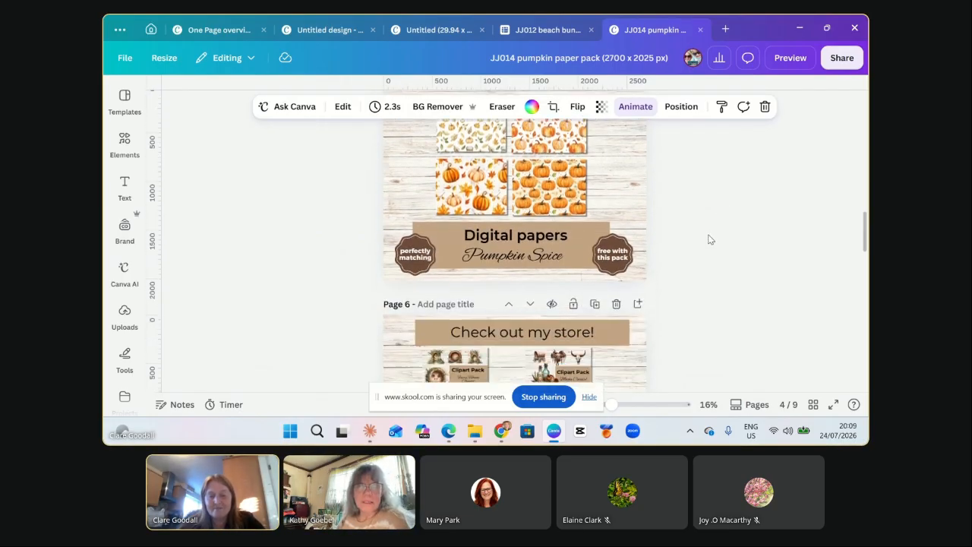
{"action": "scroll", "coordinate": [709, 239], "scroll_direction": "down", "scroll_amount": 1}
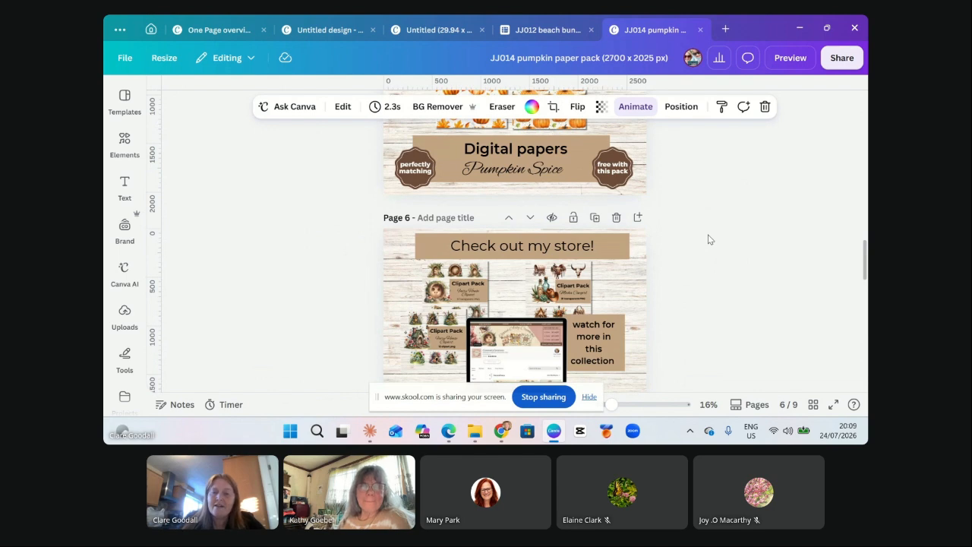
{"action": "scroll", "coordinate": [695, 279], "scroll_direction": "down", "scroll_amount": 4}
{"action": "scroll", "coordinate": [694, 278], "scroll_direction": "up", "scroll_amount": 2}
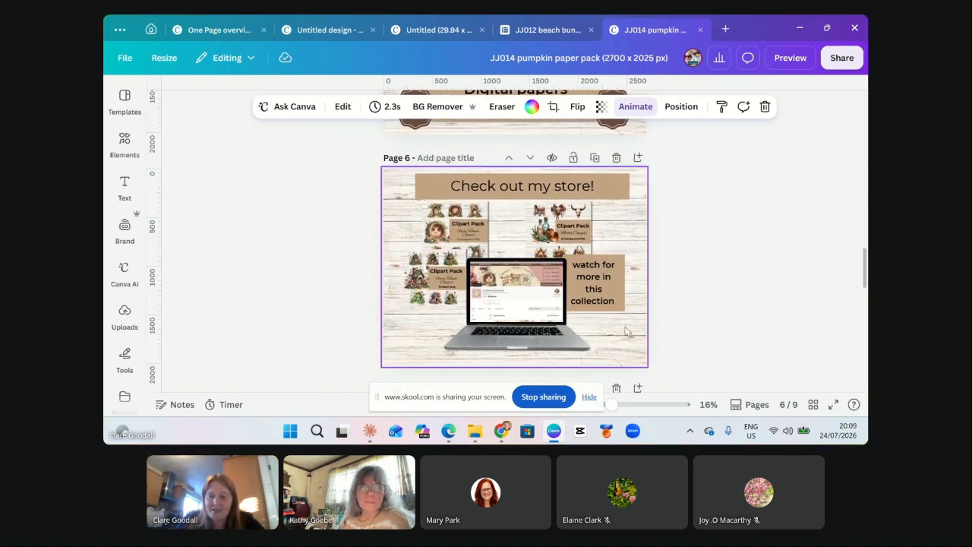
{"action": "scroll", "coordinate": [626, 331], "scroll_direction": "down", "scroll_amount": 8}
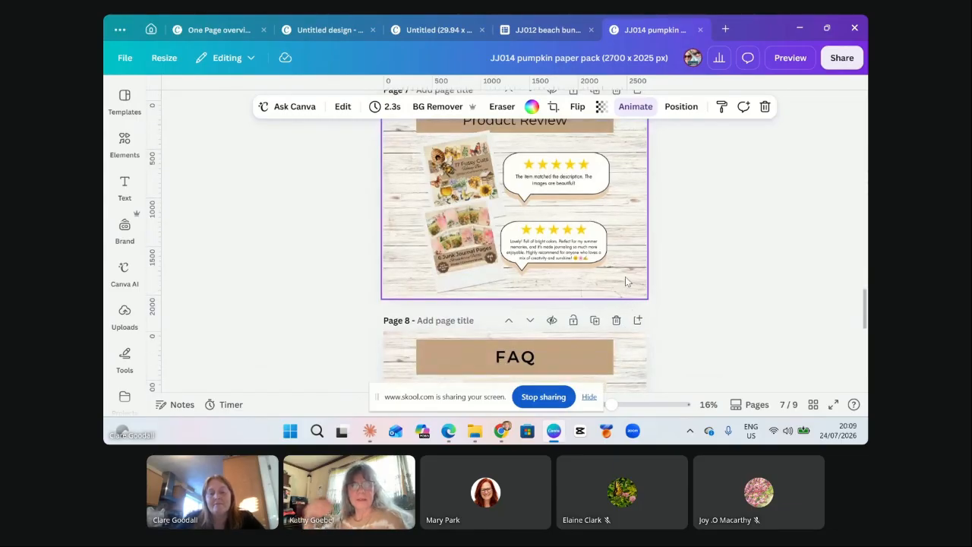
{"action": "scroll", "coordinate": [626, 276], "scroll_direction": "up", "scroll_amount": 1}
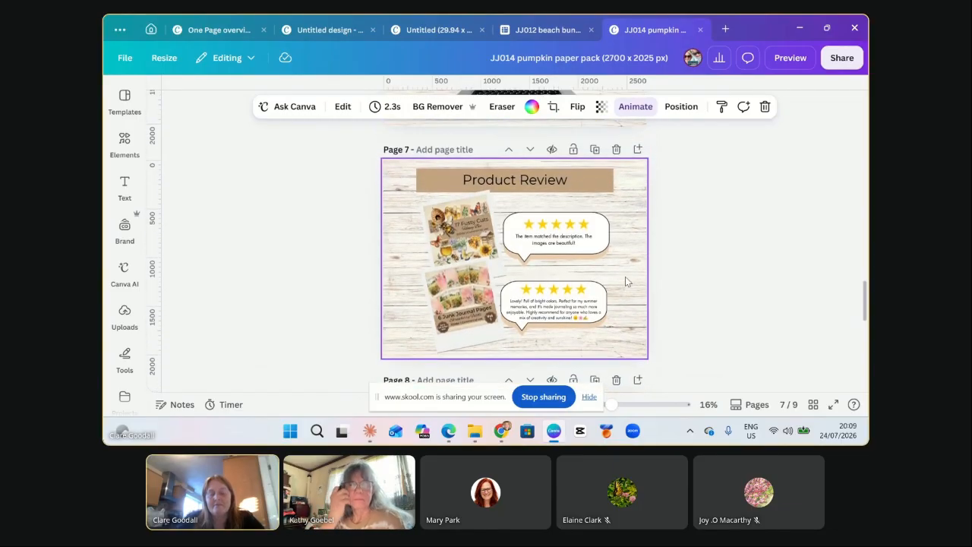
Minimise the design window and stop sharing the screen in the Skool live call.
{"action": "left_click", "coordinate": [800, 29]}
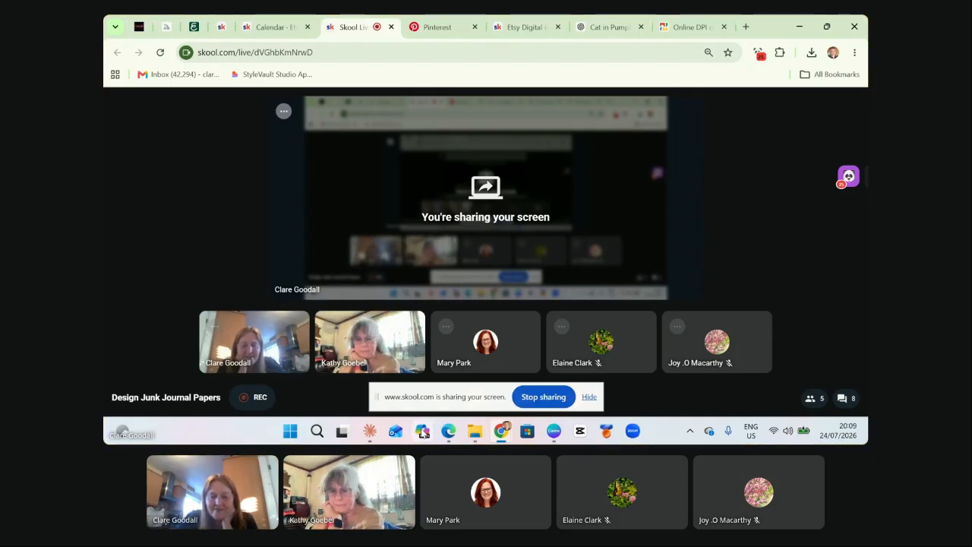
{"action": "left_click", "coordinate": [589, 398]}
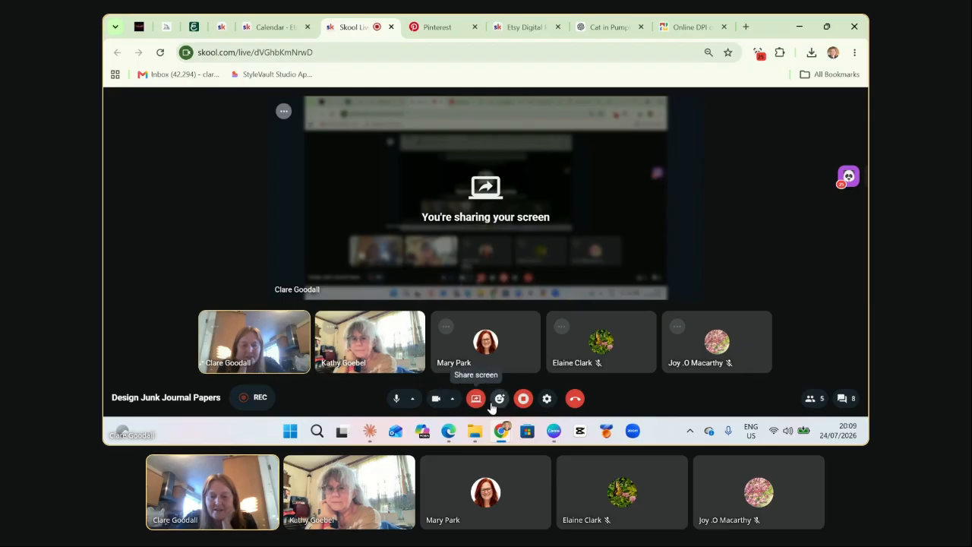
{"action": "left_click", "coordinate": [477, 400]}
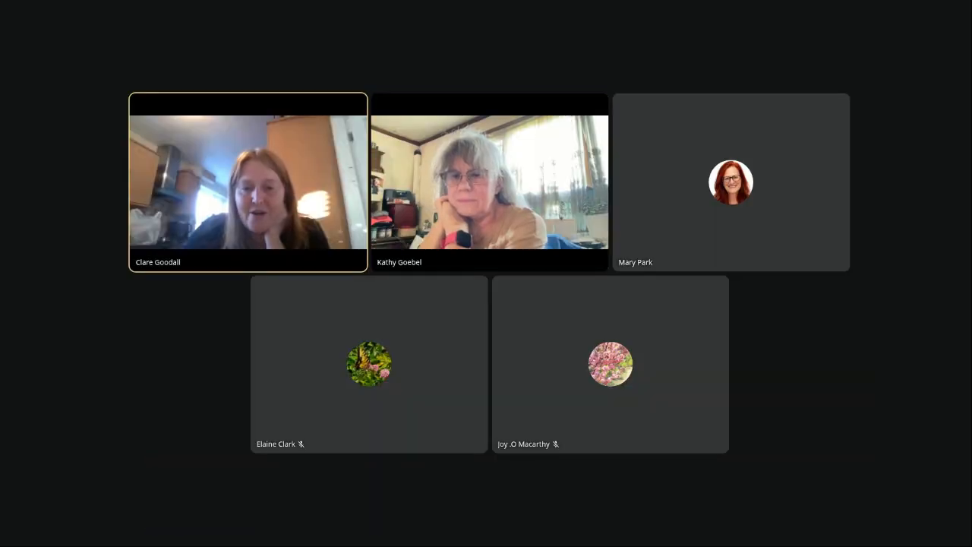